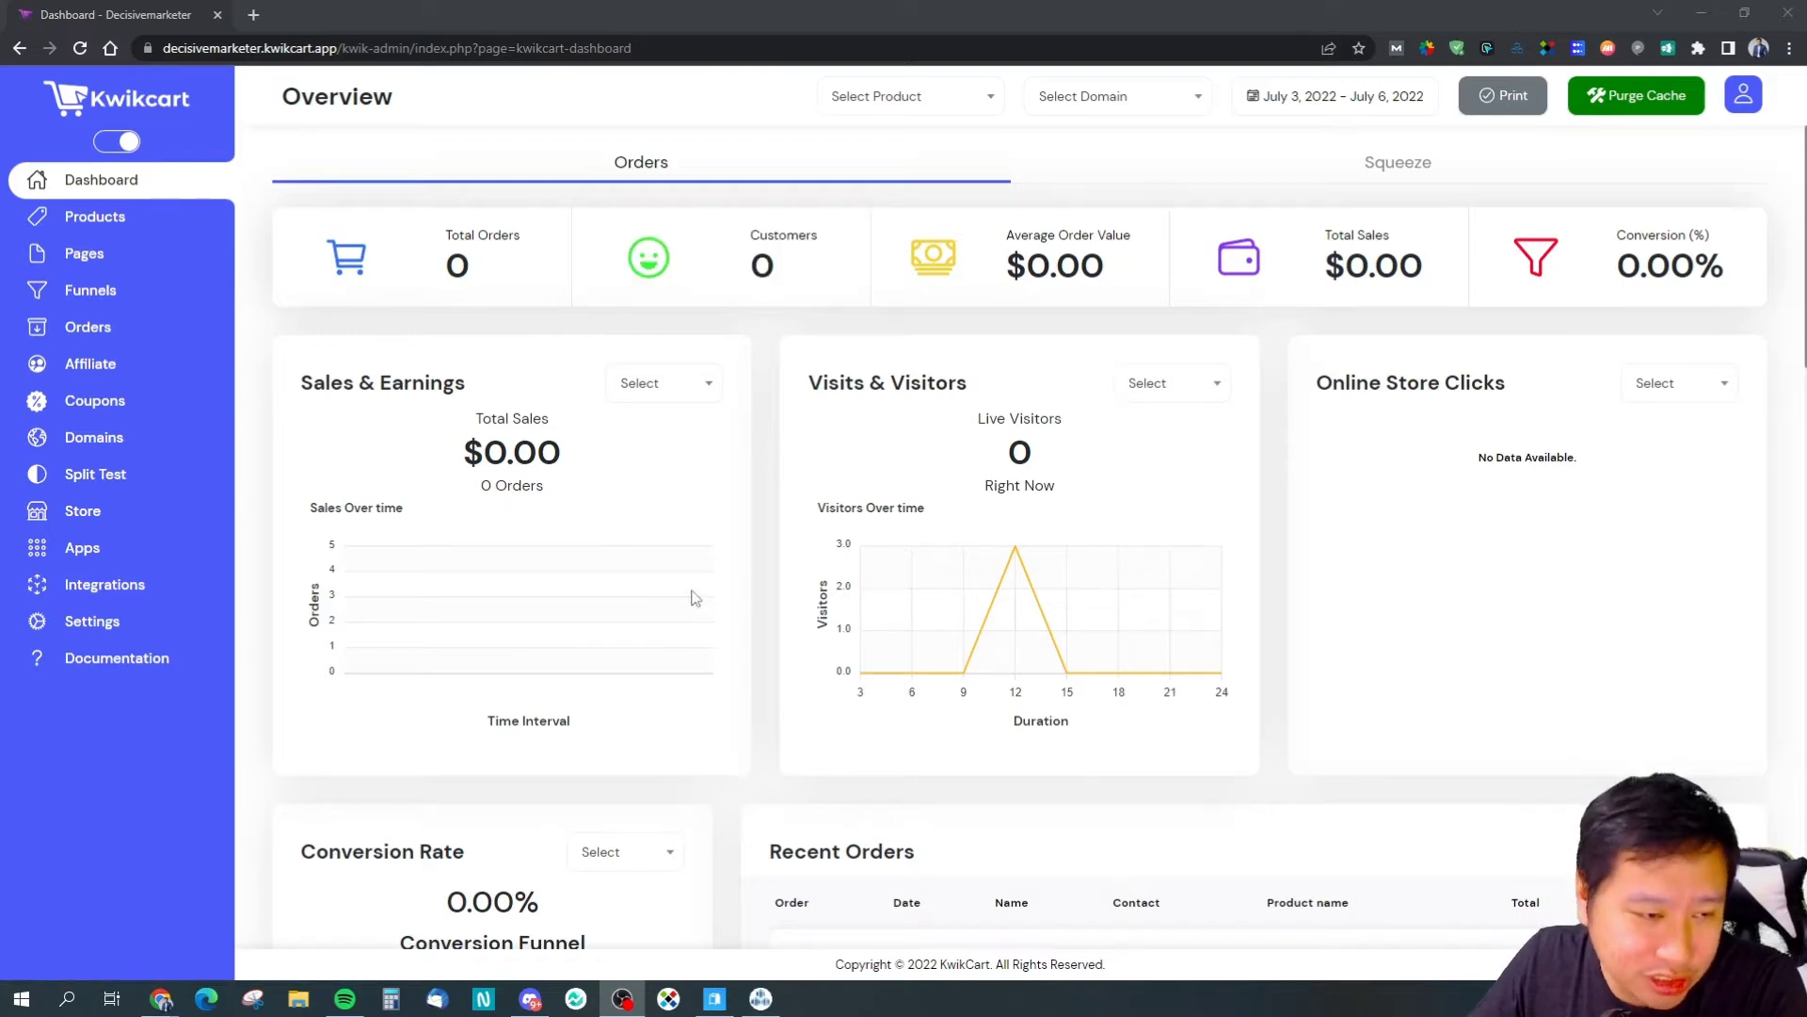
Step: Look over the Overview dashboard's sales, visitor, conversion and order widgets, and check its product filter
{"action": "scroll", "coordinate": [655, 647], "scroll_direction": "down", "scroll_amount": 2}
{"action": "scroll", "coordinate": [650, 640], "scroll_direction": "down", "scroll_amount": 6}
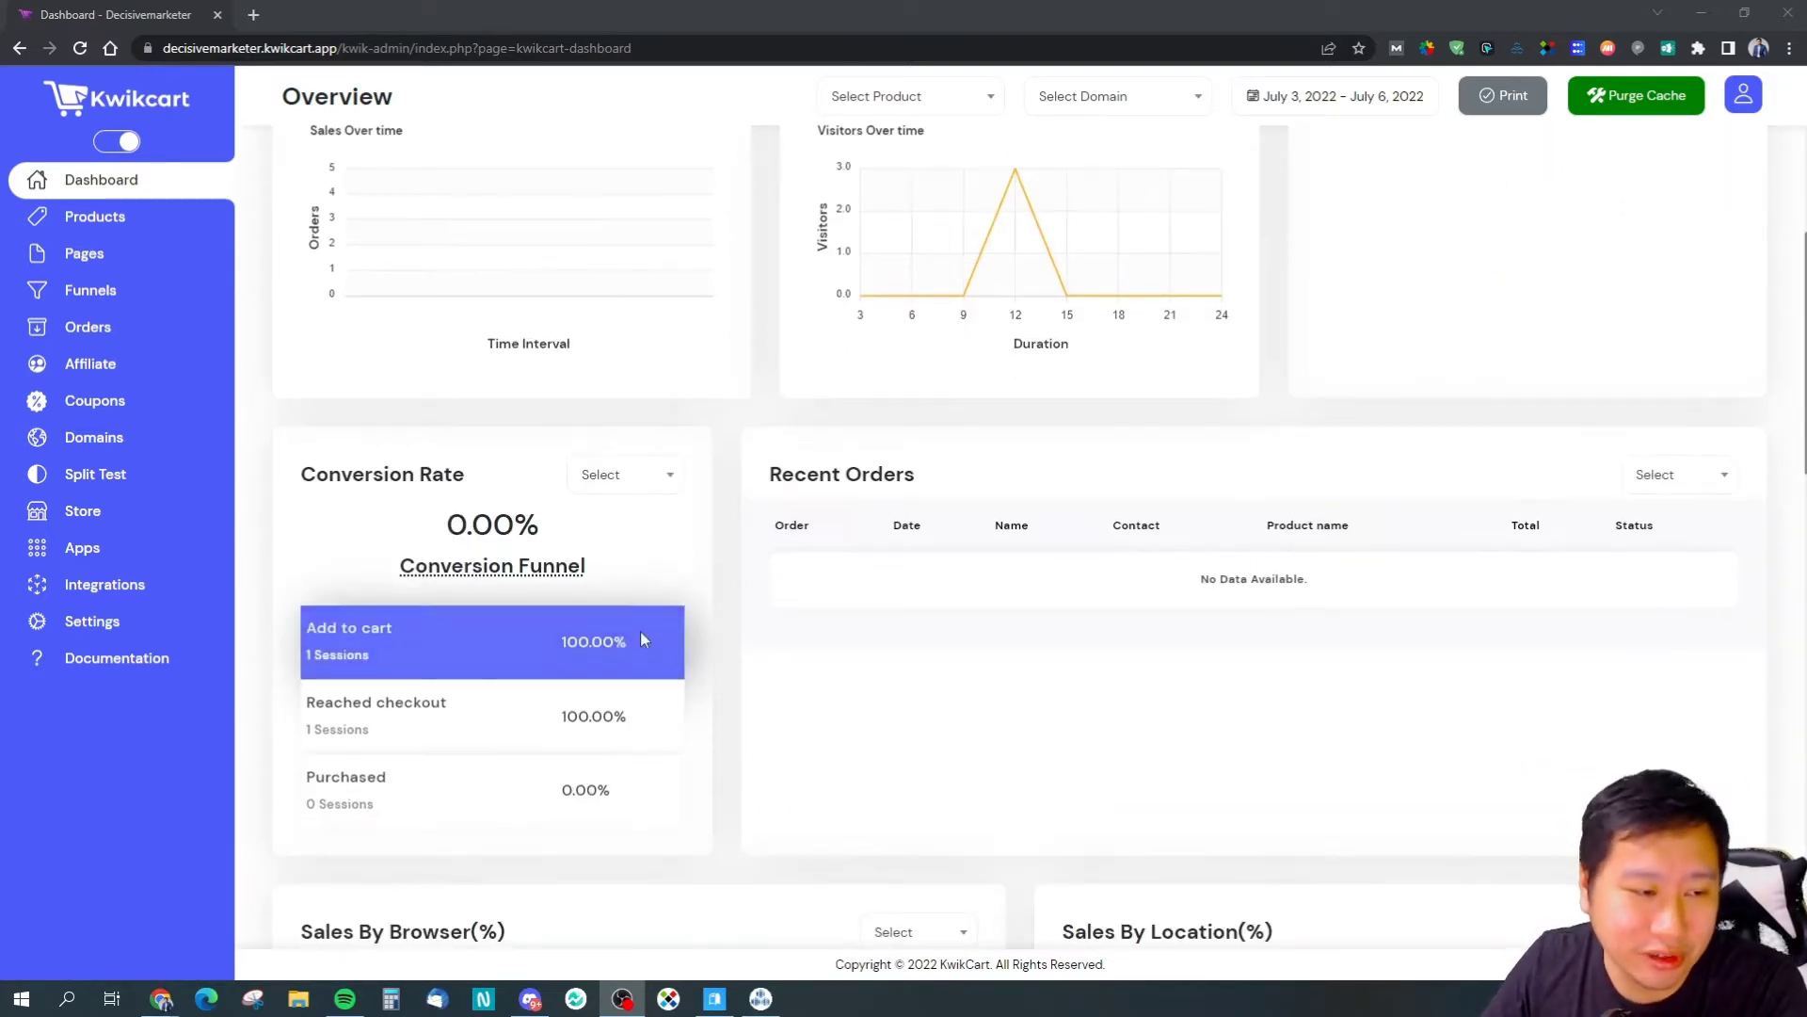
{"action": "scroll", "coordinate": [640, 631], "scroll_direction": "up", "scroll_amount": 8}
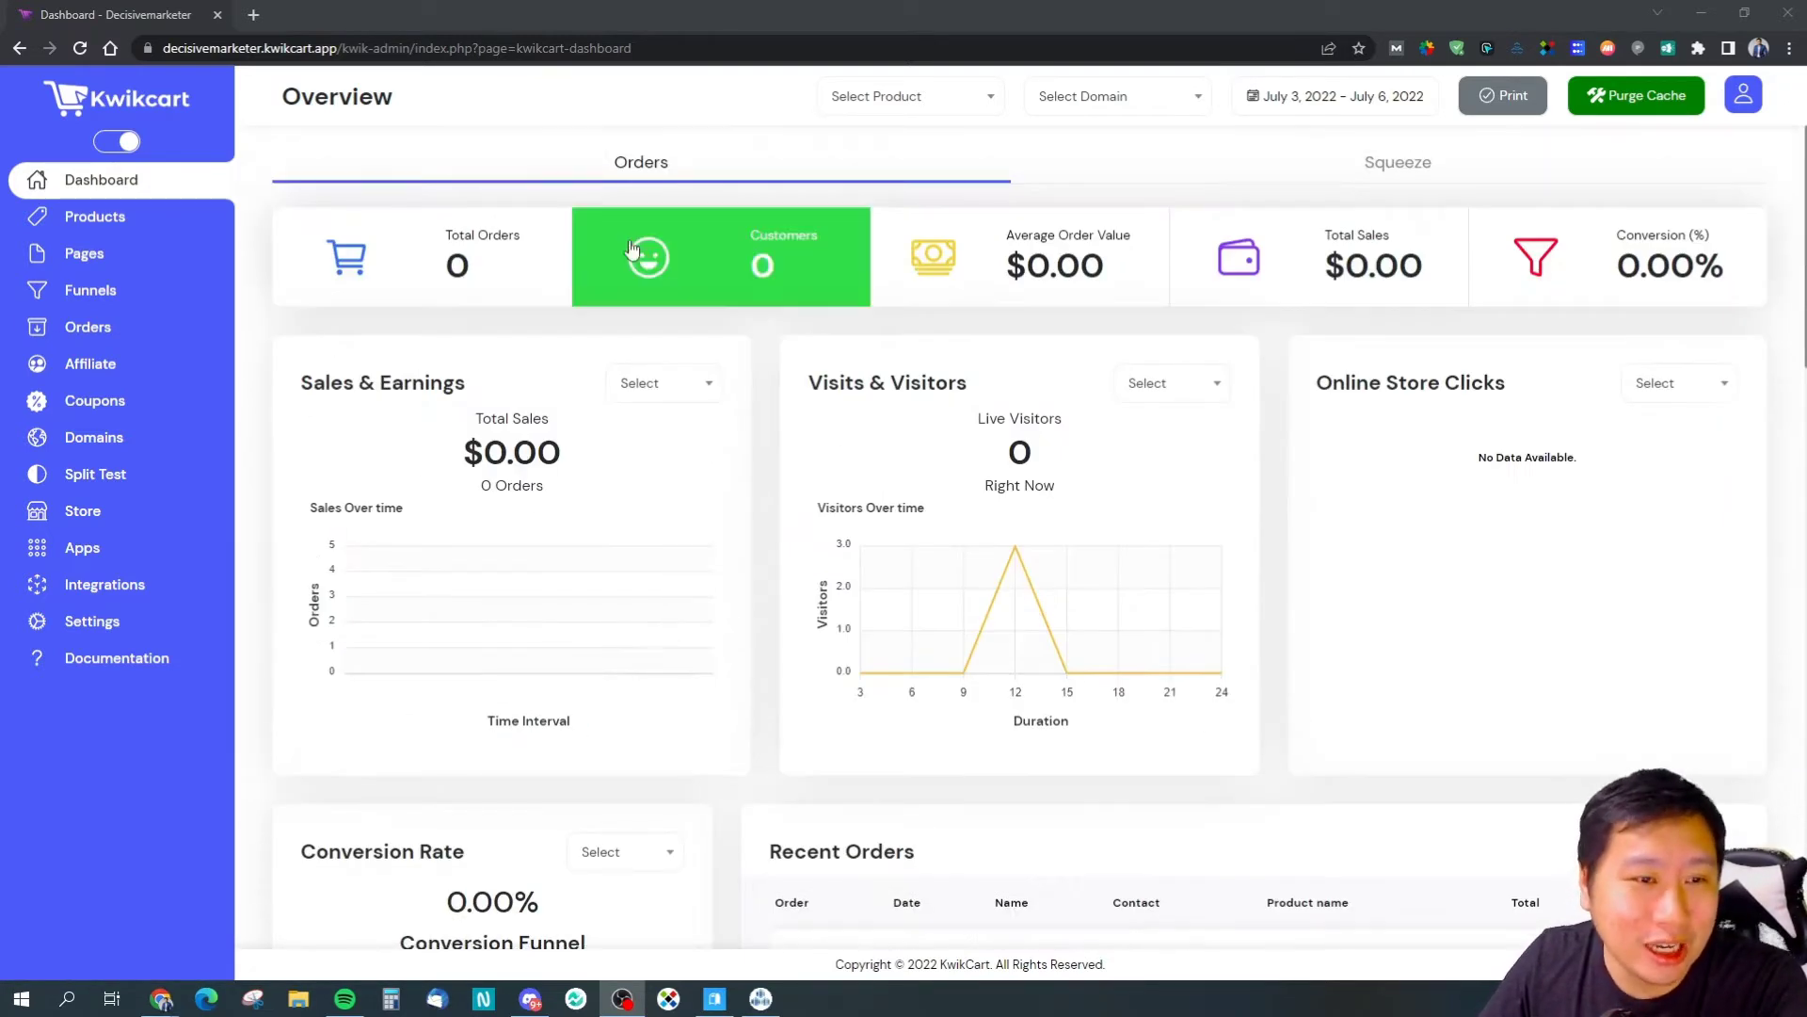
{"action": "left_click", "coordinate": [891, 107]}
{"action": "left_click", "coordinate": [885, 110]}
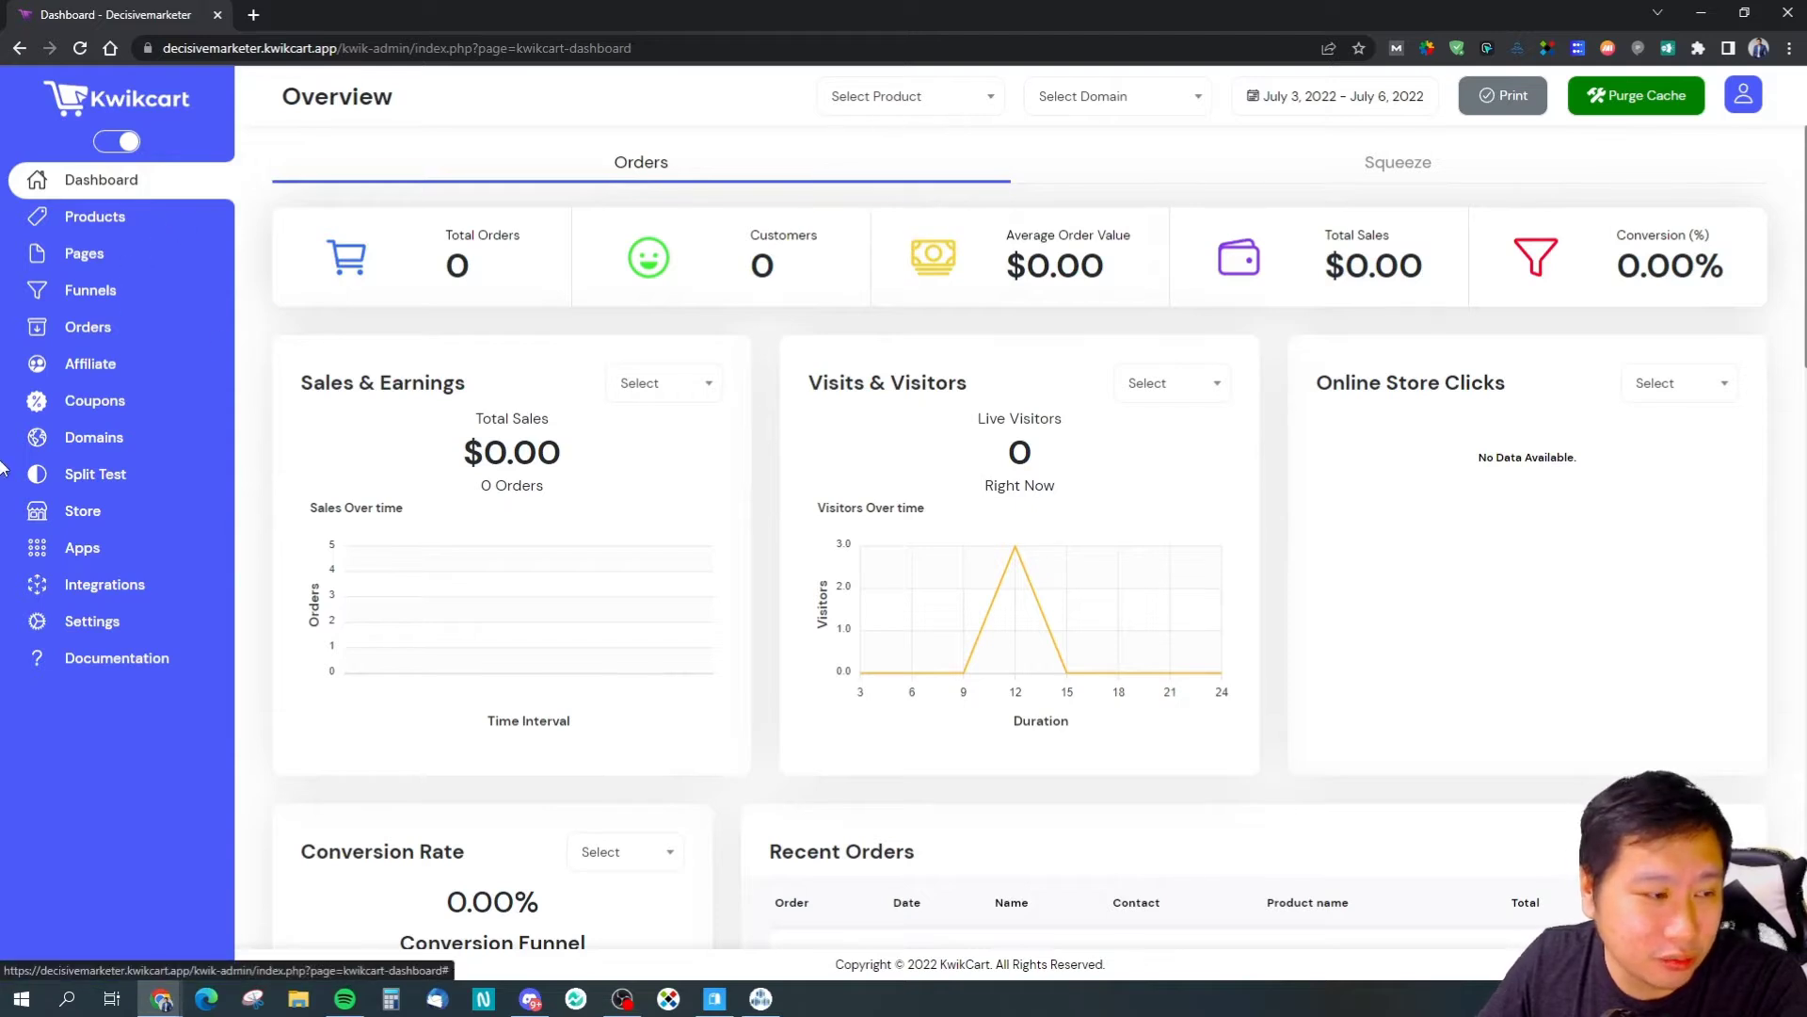
Step: Open the Shipping Options settings, view the shipping methods for locations not covered by other zones, and return to the zone list
{"action": "left_click", "coordinate": [105, 636]}
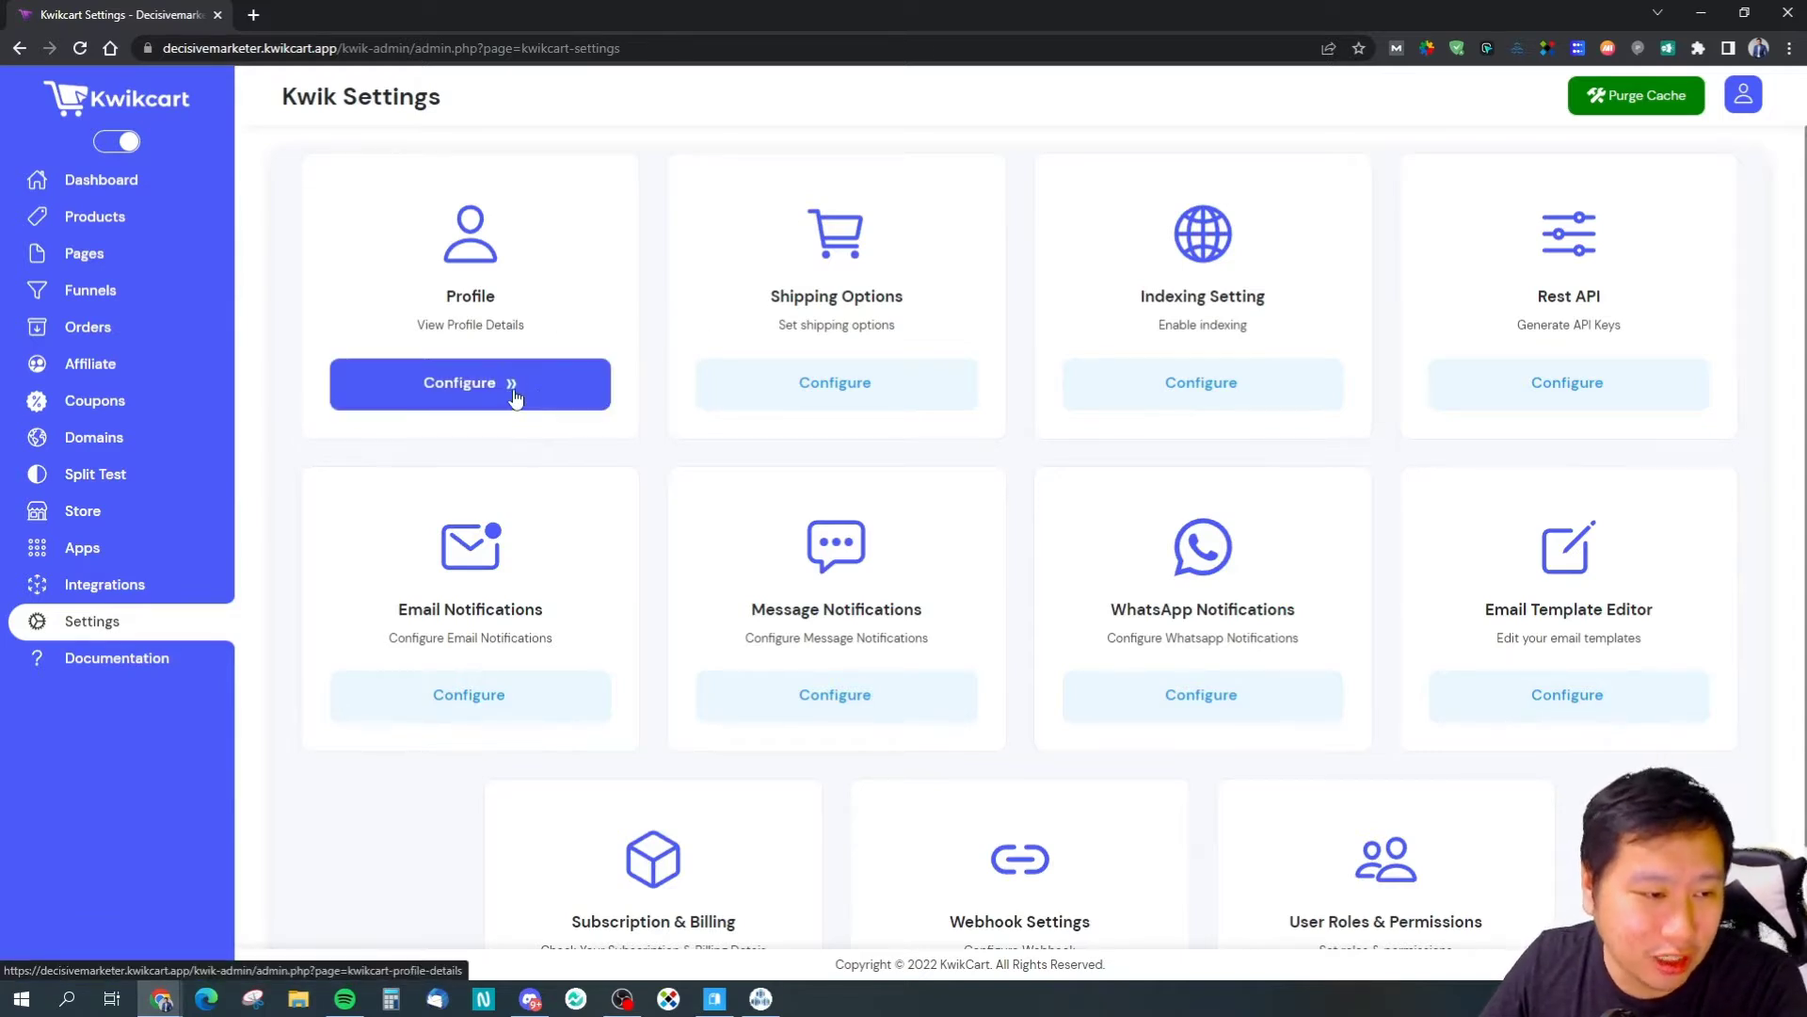
{"action": "left_click", "coordinate": [837, 400]}
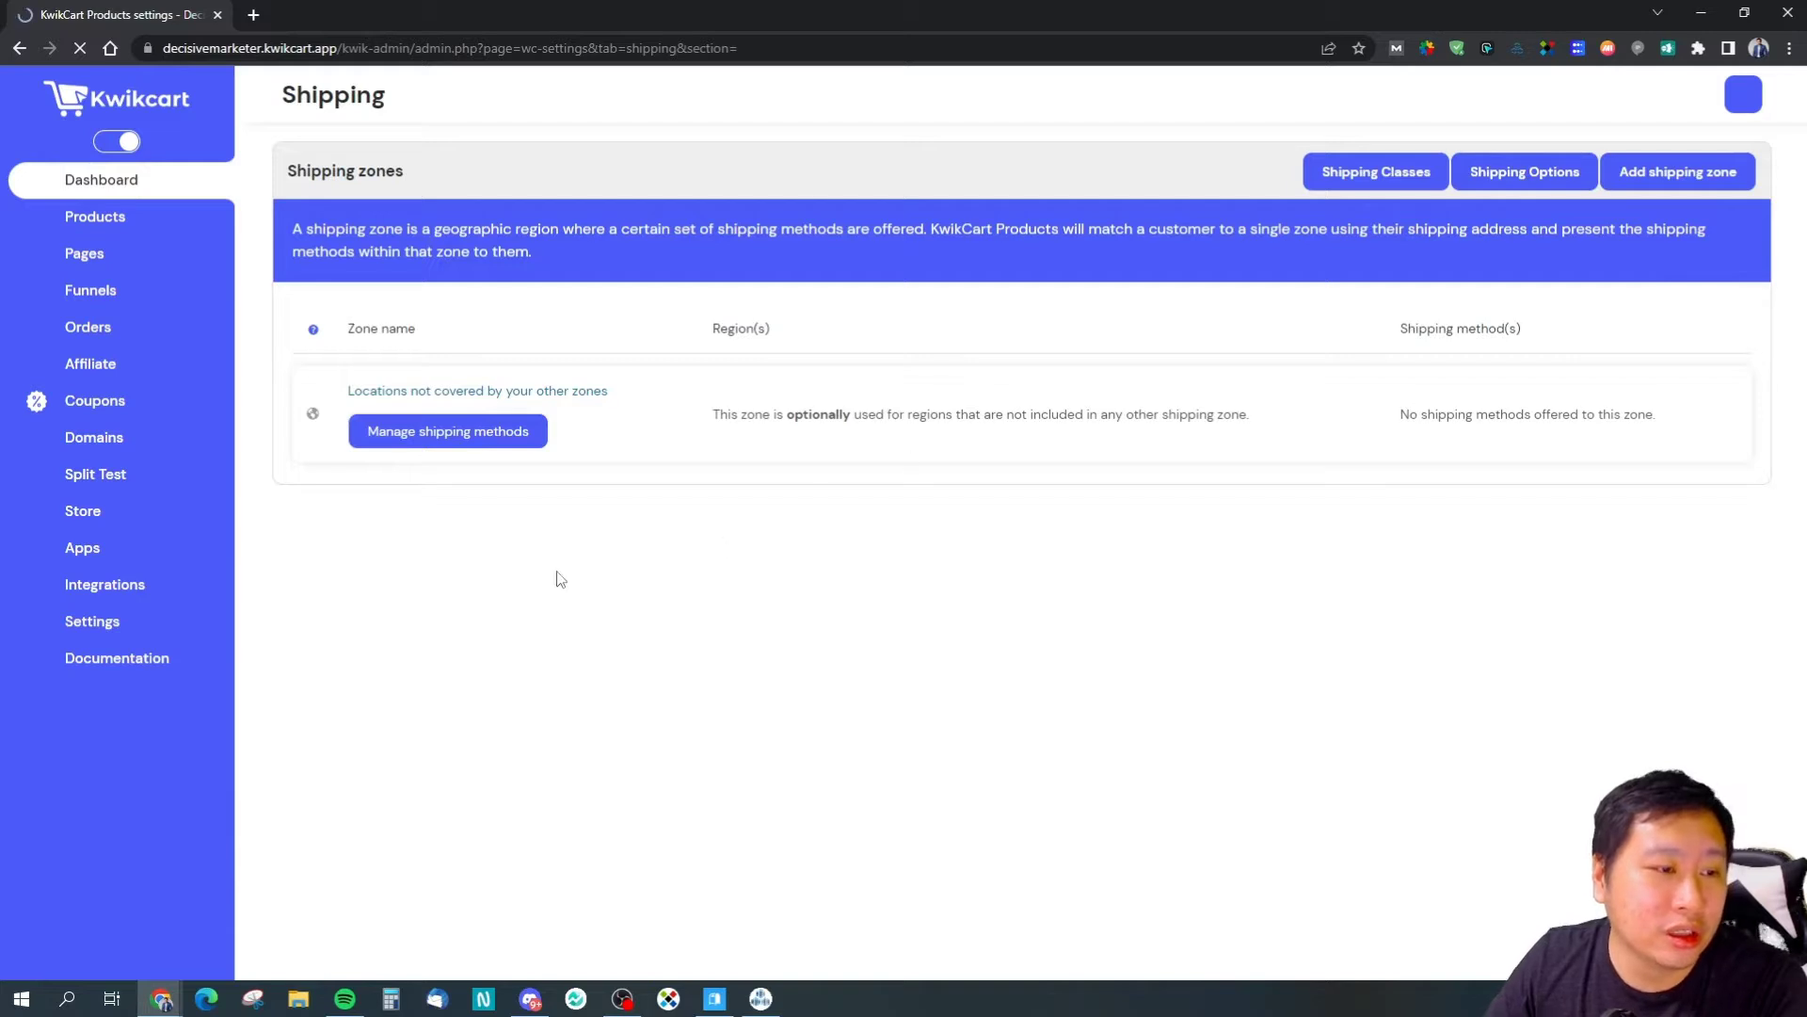
{"action": "left_click", "coordinate": [482, 428]}
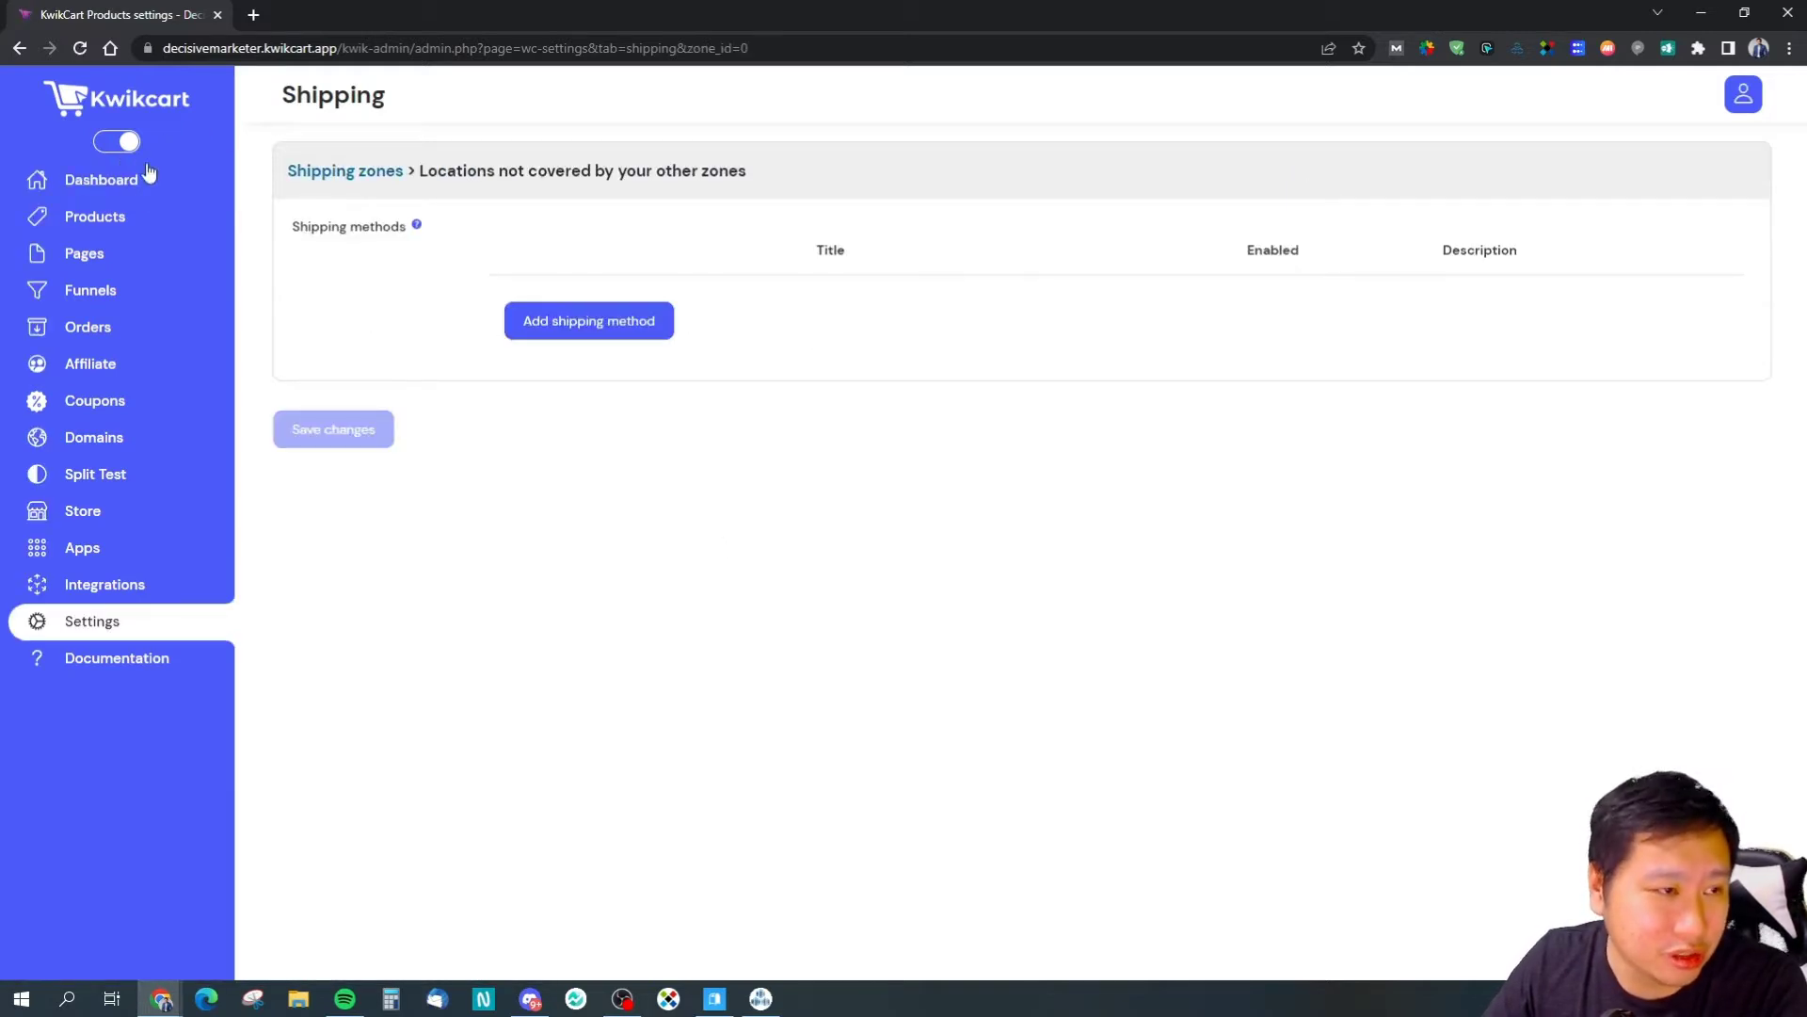
{"action": "left_click", "coordinate": [376, 181]}
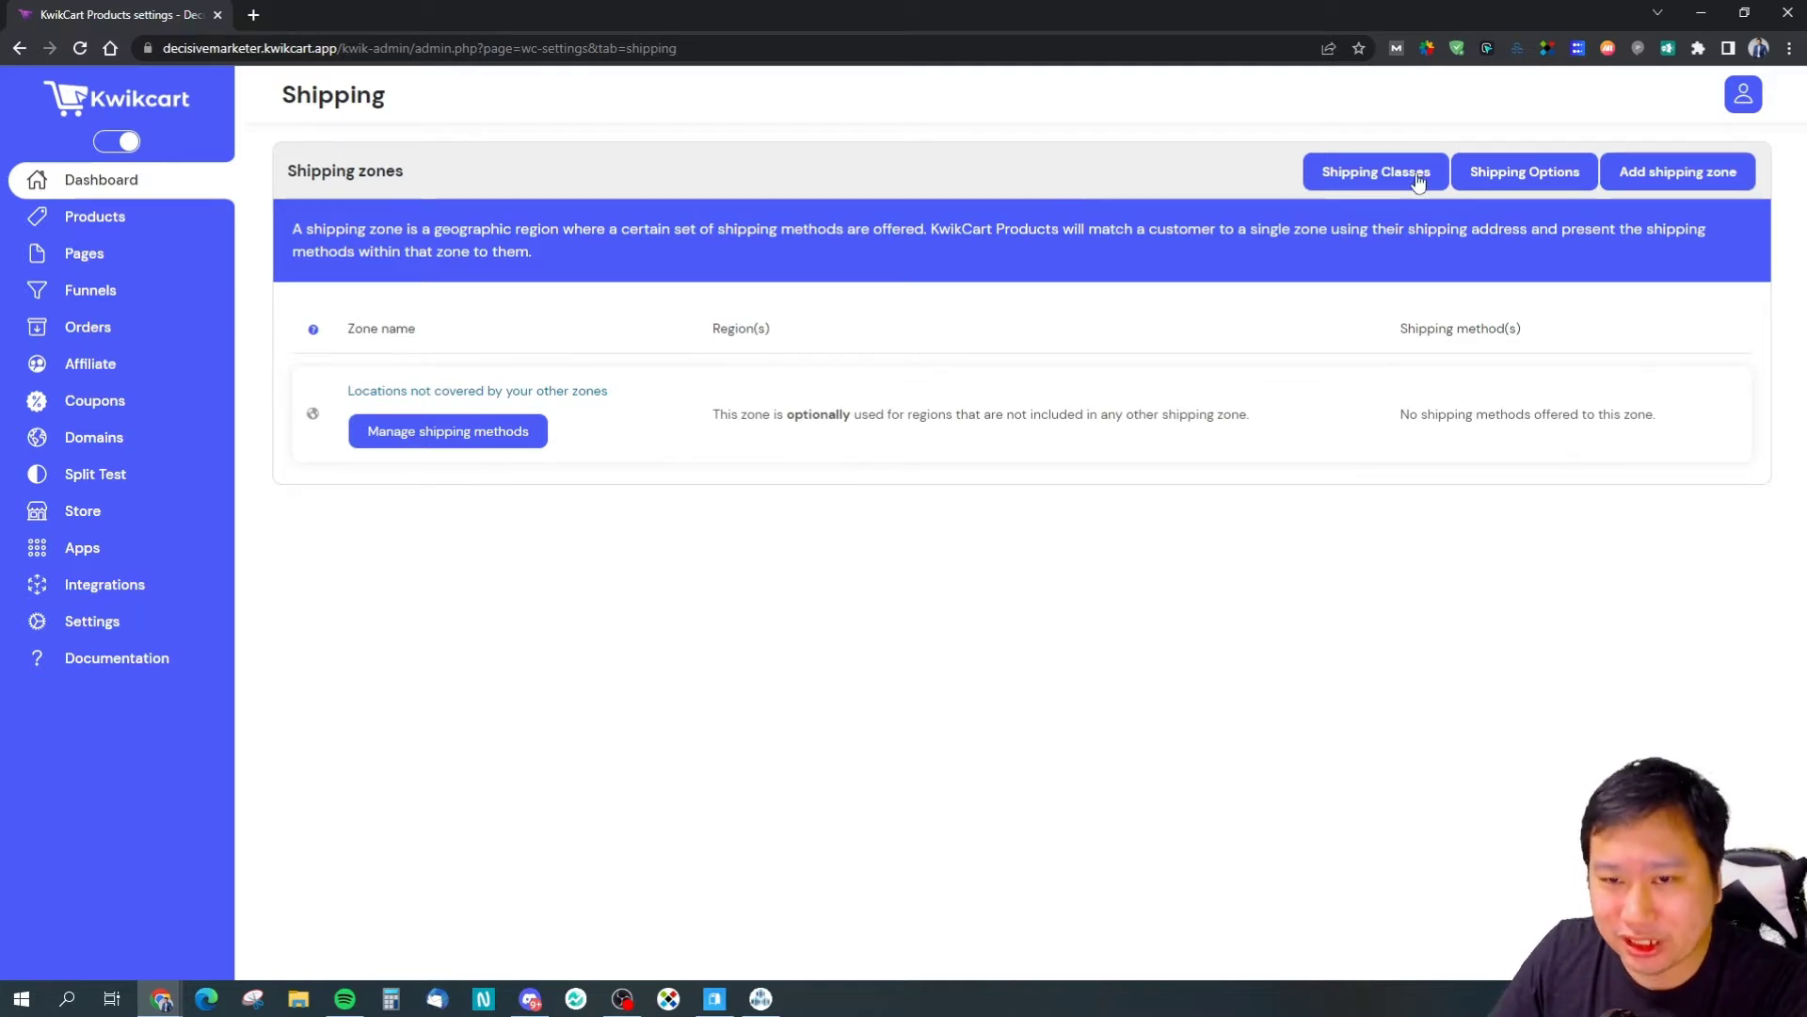
Step: Open a new shipping zone form and search its zone regions for "united states" without selecting a region
{"action": "left_click", "coordinate": [1650, 190]}
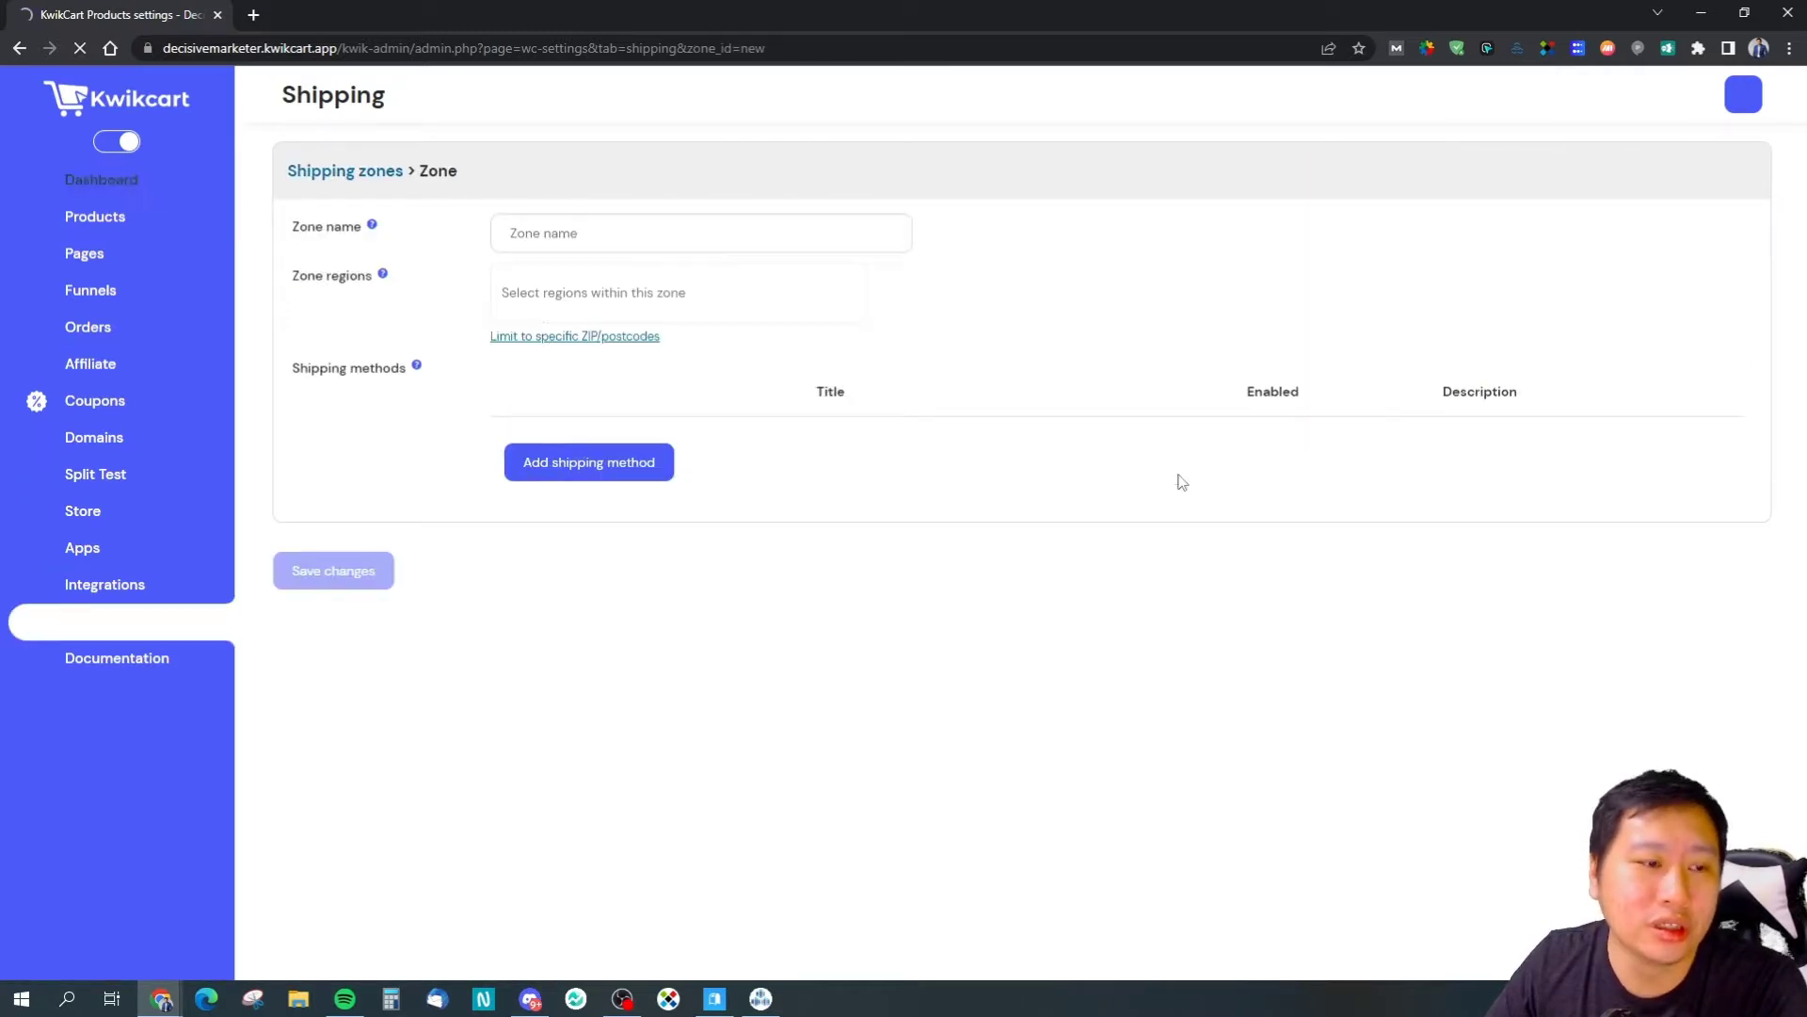
{"action": "left_click", "coordinate": [652, 312]}
{"action": "scroll", "coordinate": [658, 436], "scroll_direction": "down", "scroll_amount": 5}
{"action": "scroll", "coordinate": [699, 459], "scroll_direction": "down", "scroll_amount": 10}
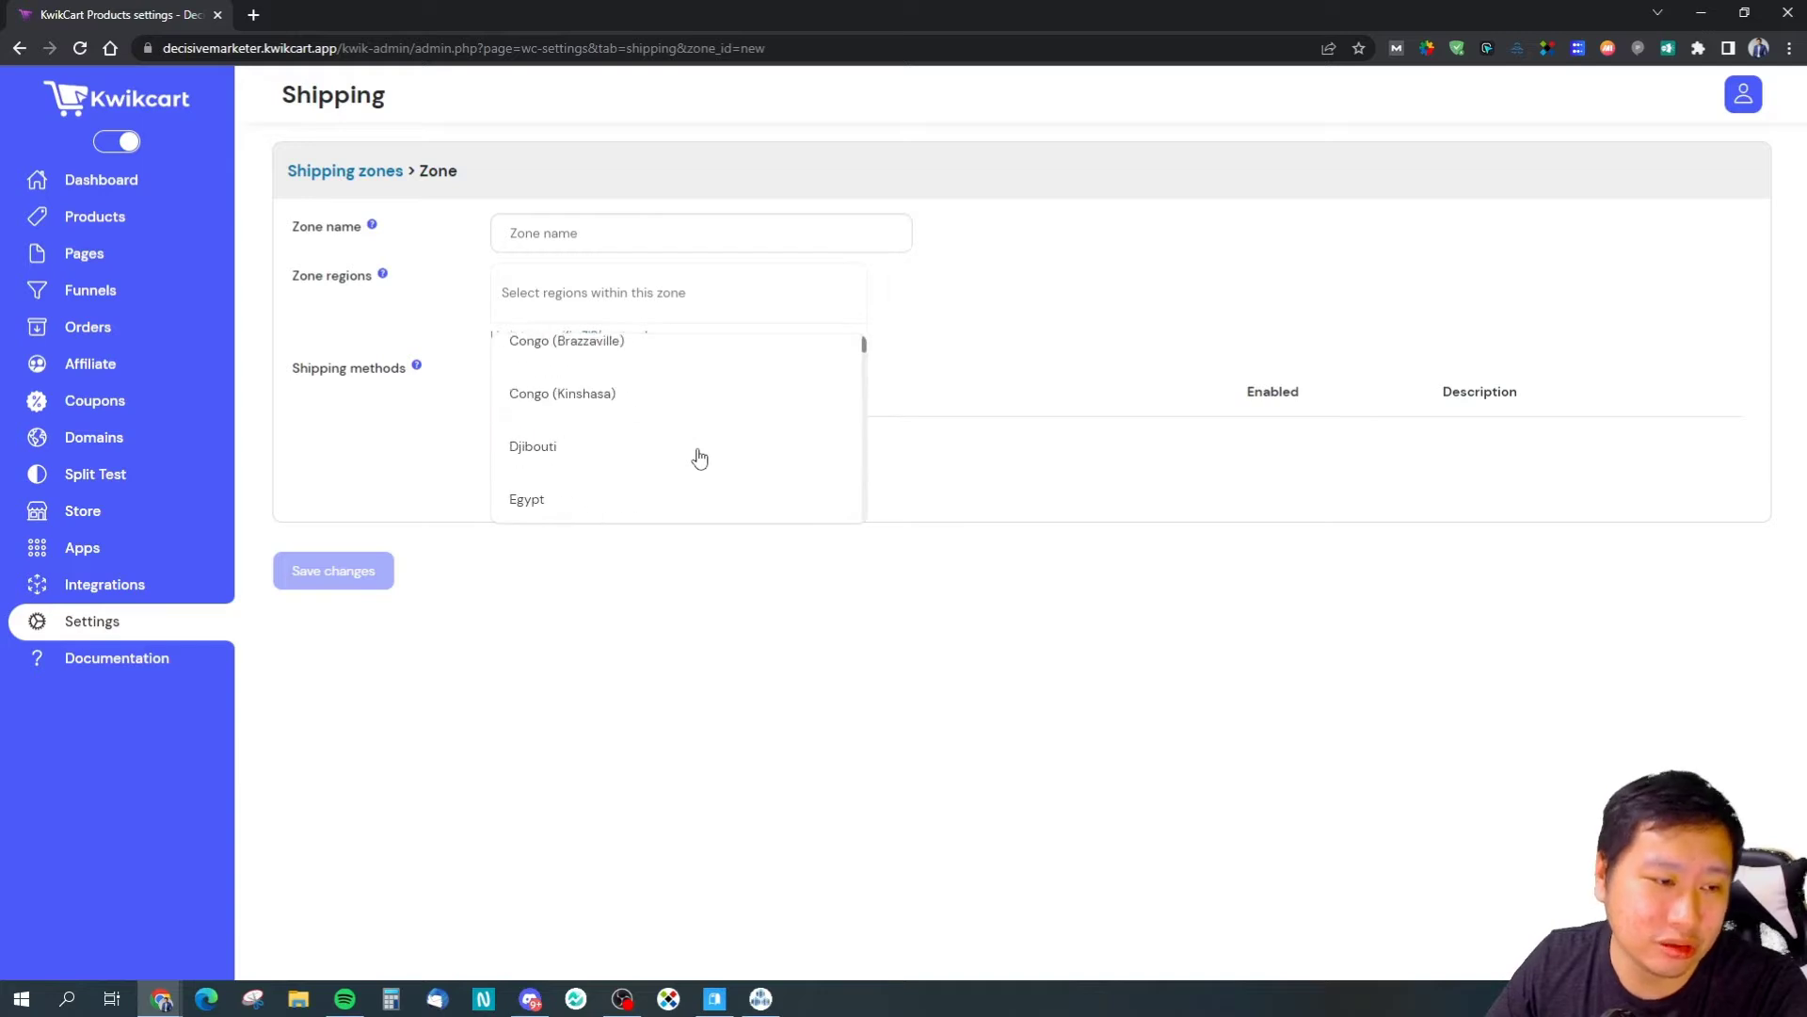
{"action": "type", "text": "s"}
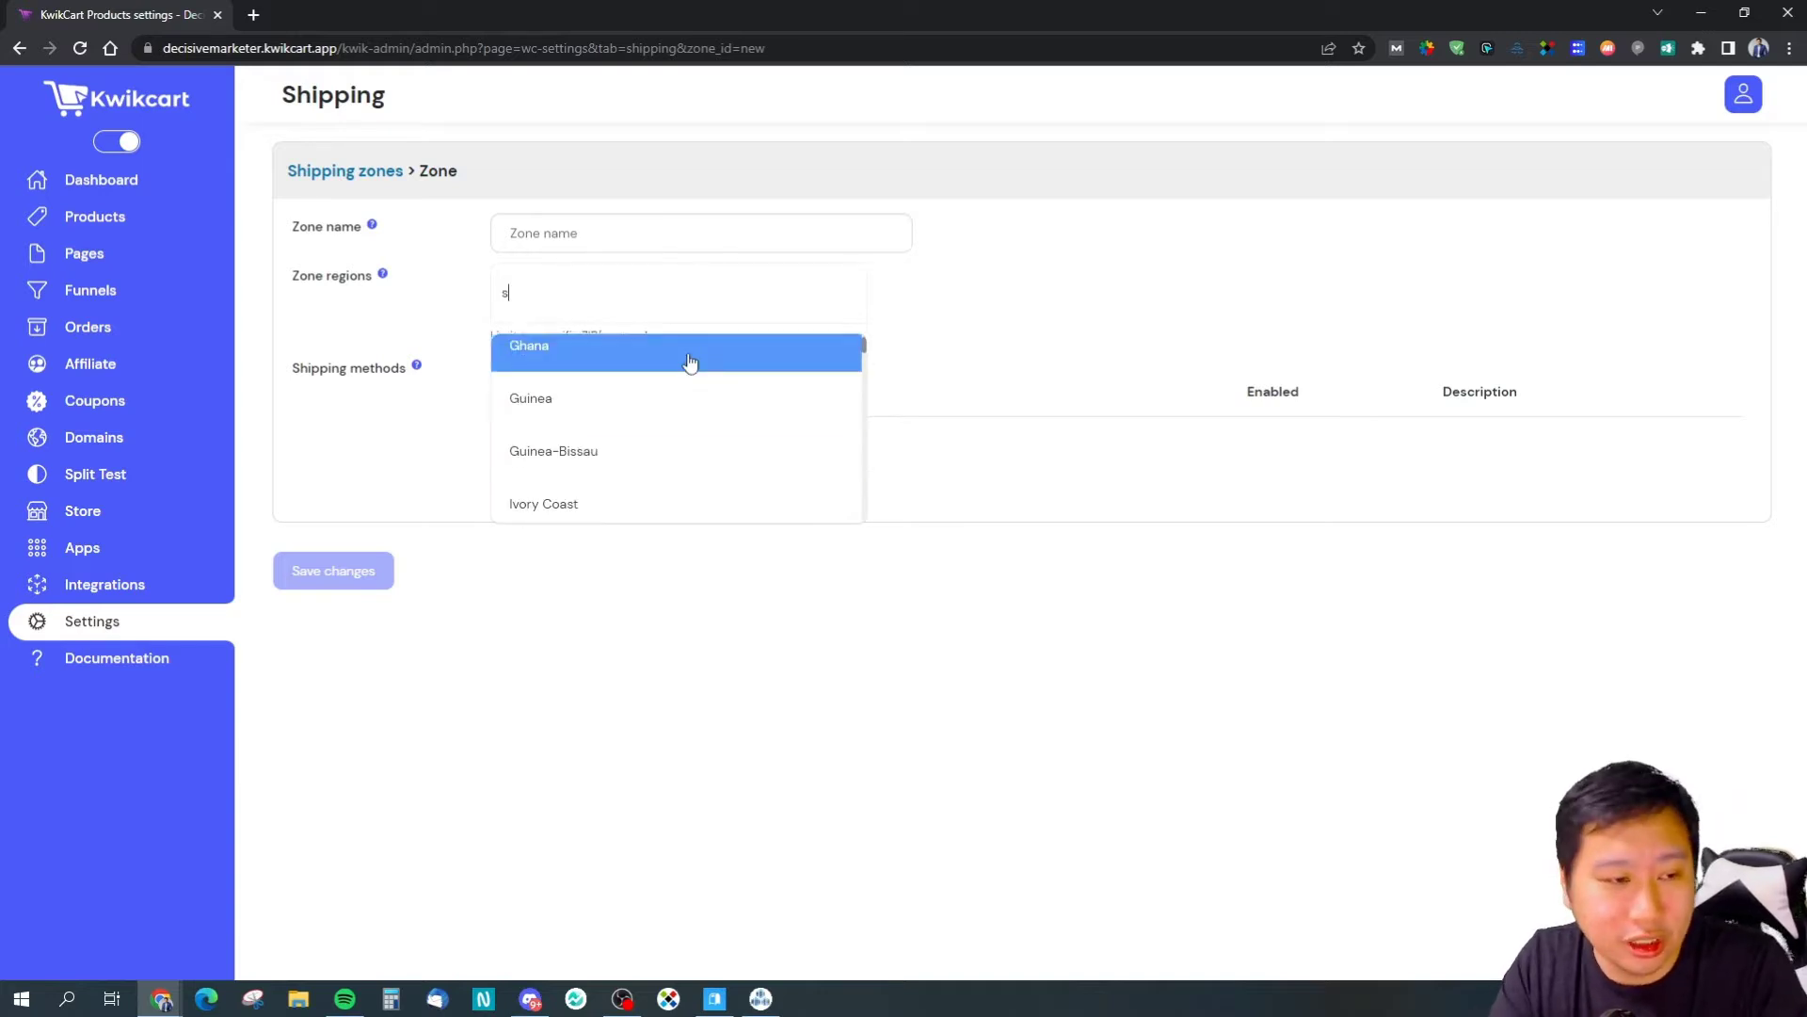
{"action": "key", "text": "BackSpace"}
{"action": "type", "text": "nnited state"}
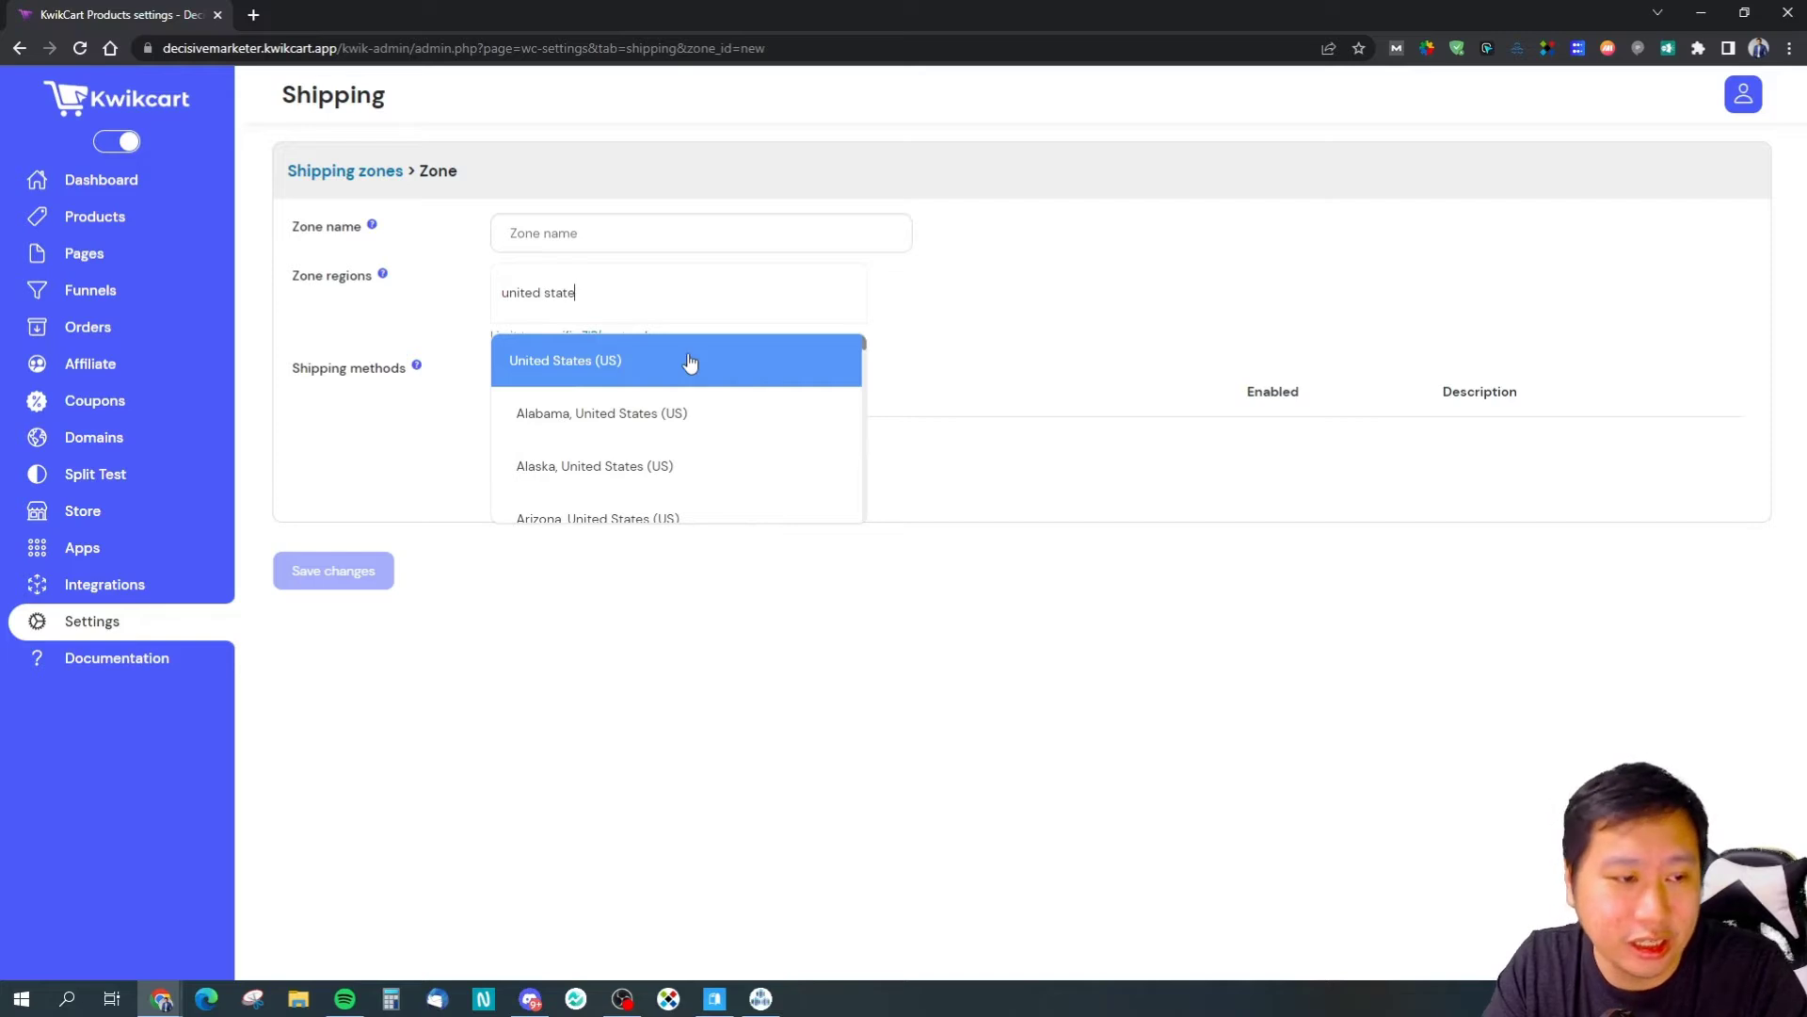
{"action": "key", "text": "Down"}
{"action": "key", "text": "Down"}
{"action": "key", "text": "Down"}
{"action": "key", "text": "Down"}
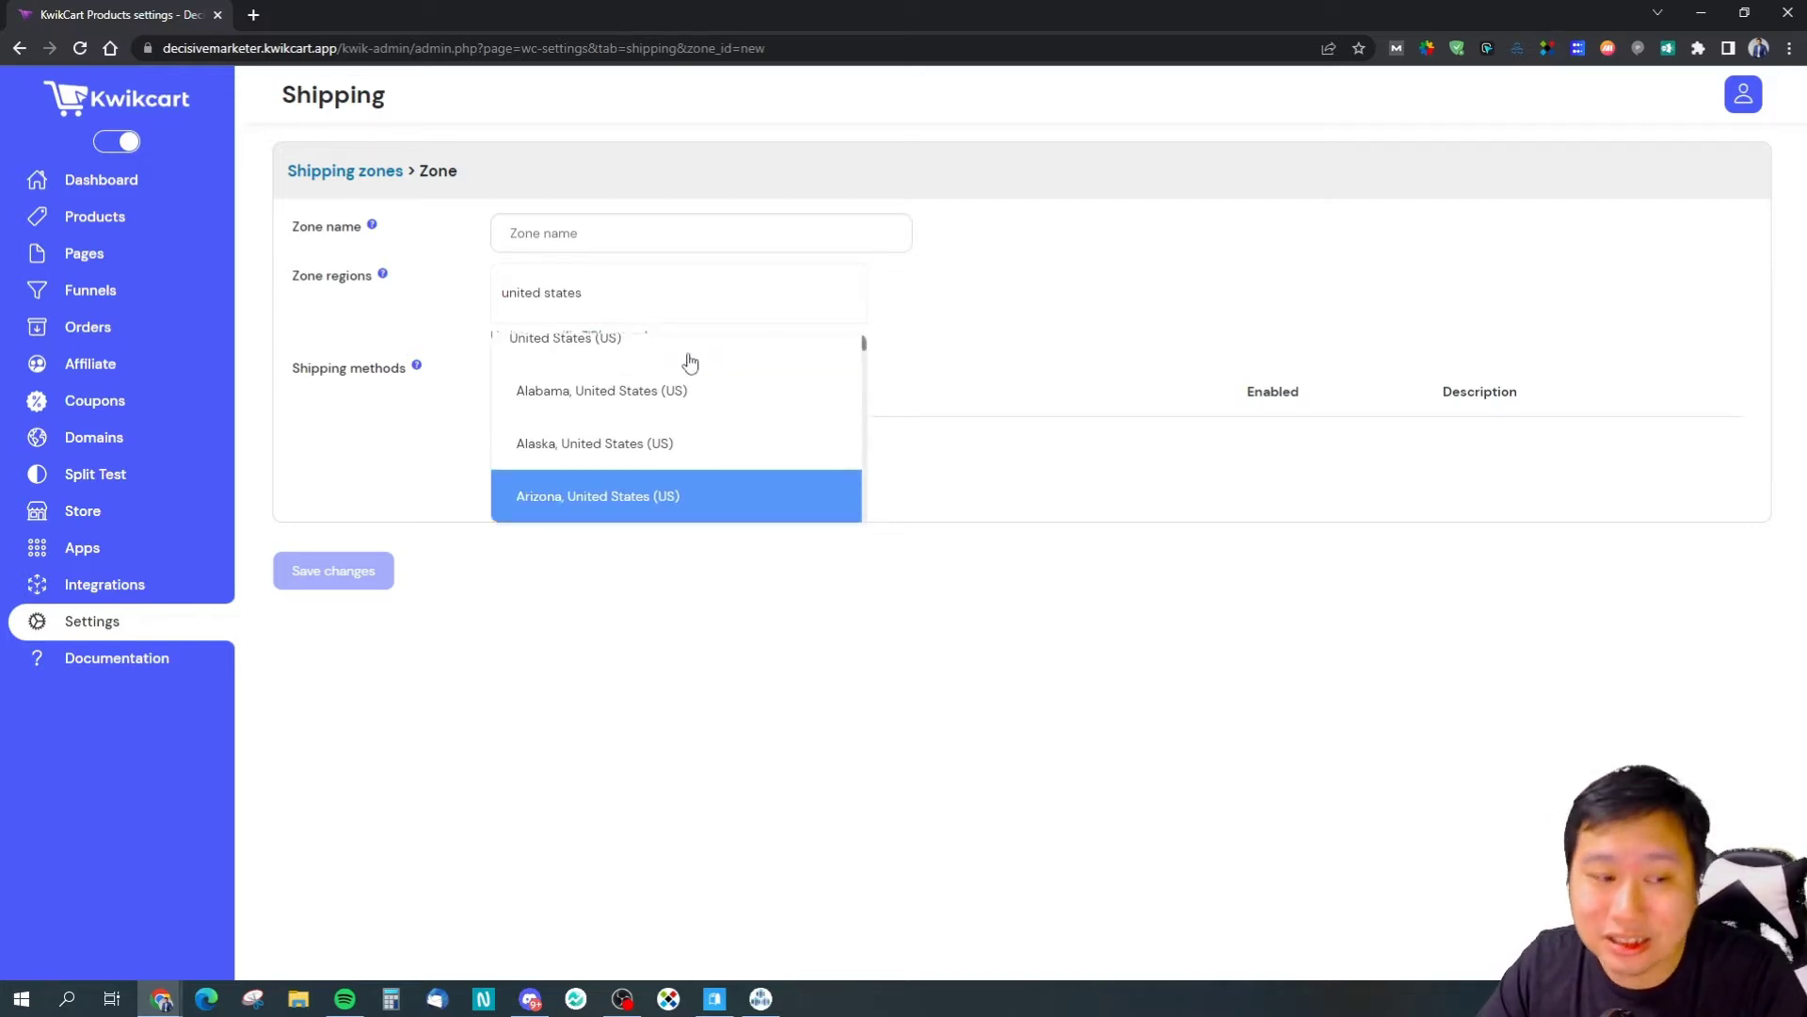
{"action": "left_click", "coordinate": [678, 597]}
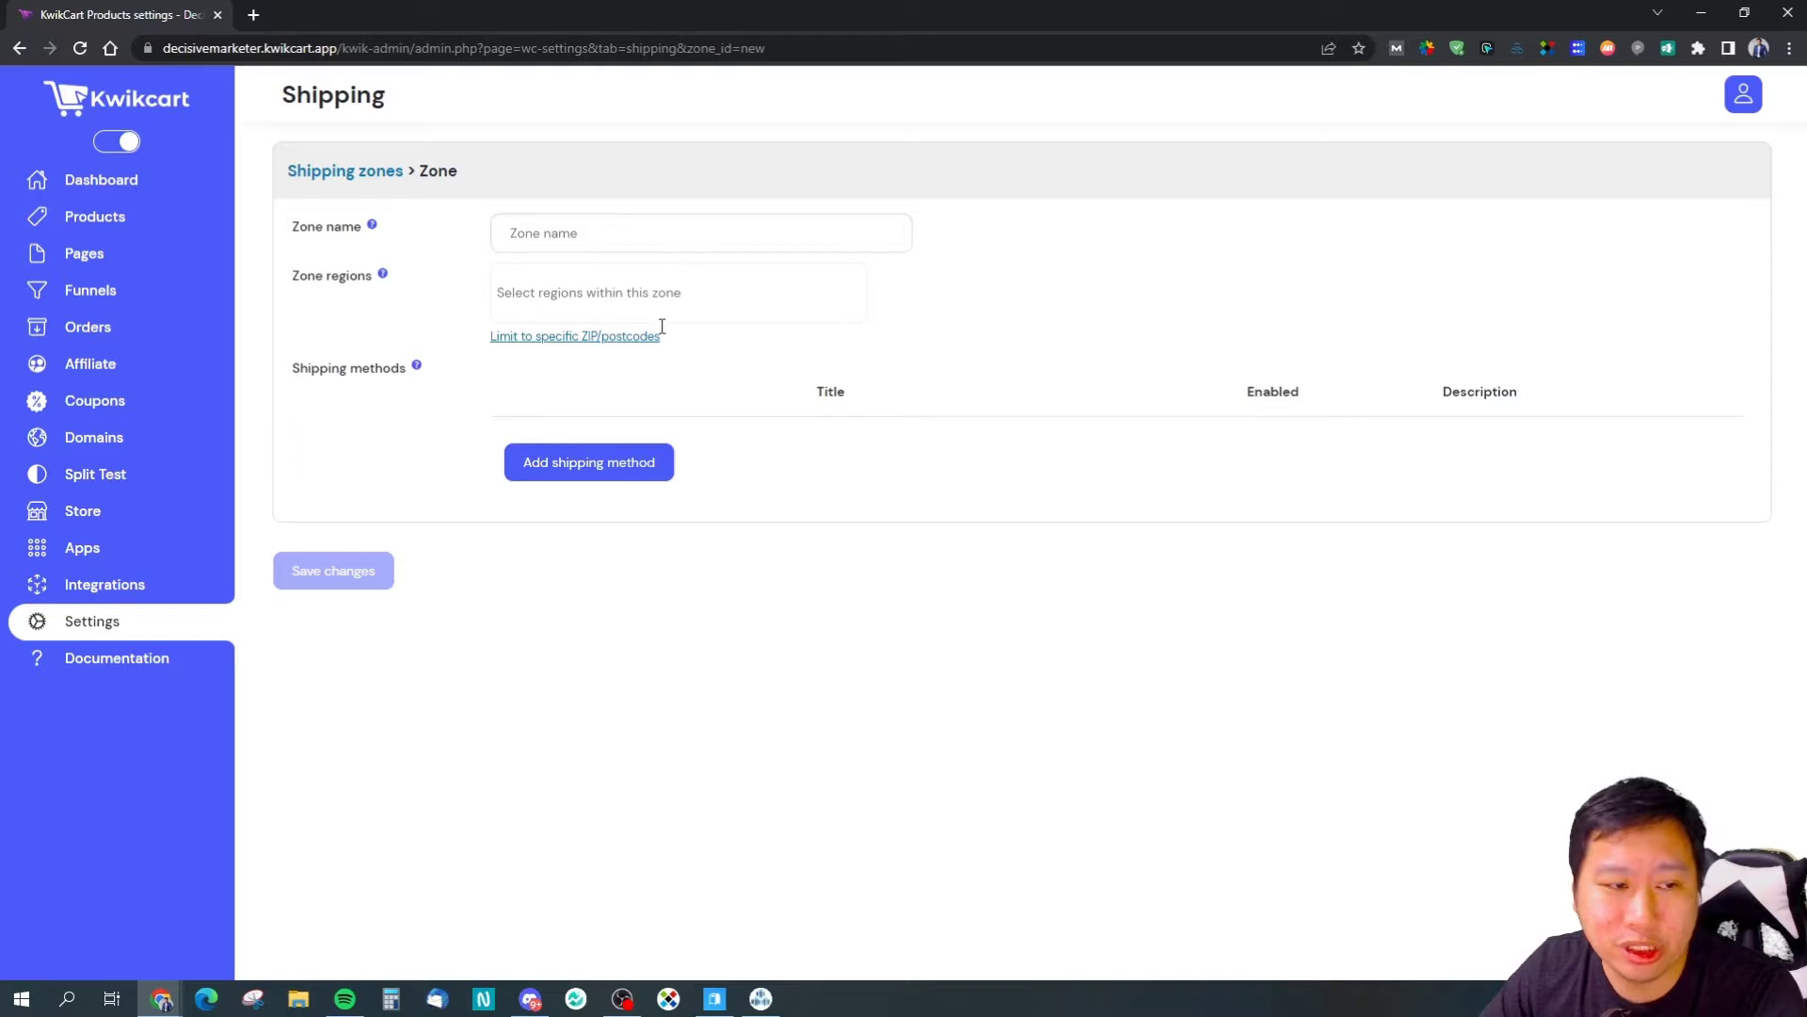
Step: Review the Flat rate and Free shipping choices for the new zone's shipping method, and close the dialog without adding one
{"action": "left_click", "coordinate": [578, 463]}
{"action": "left_click", "coordinate": [694, 520]}
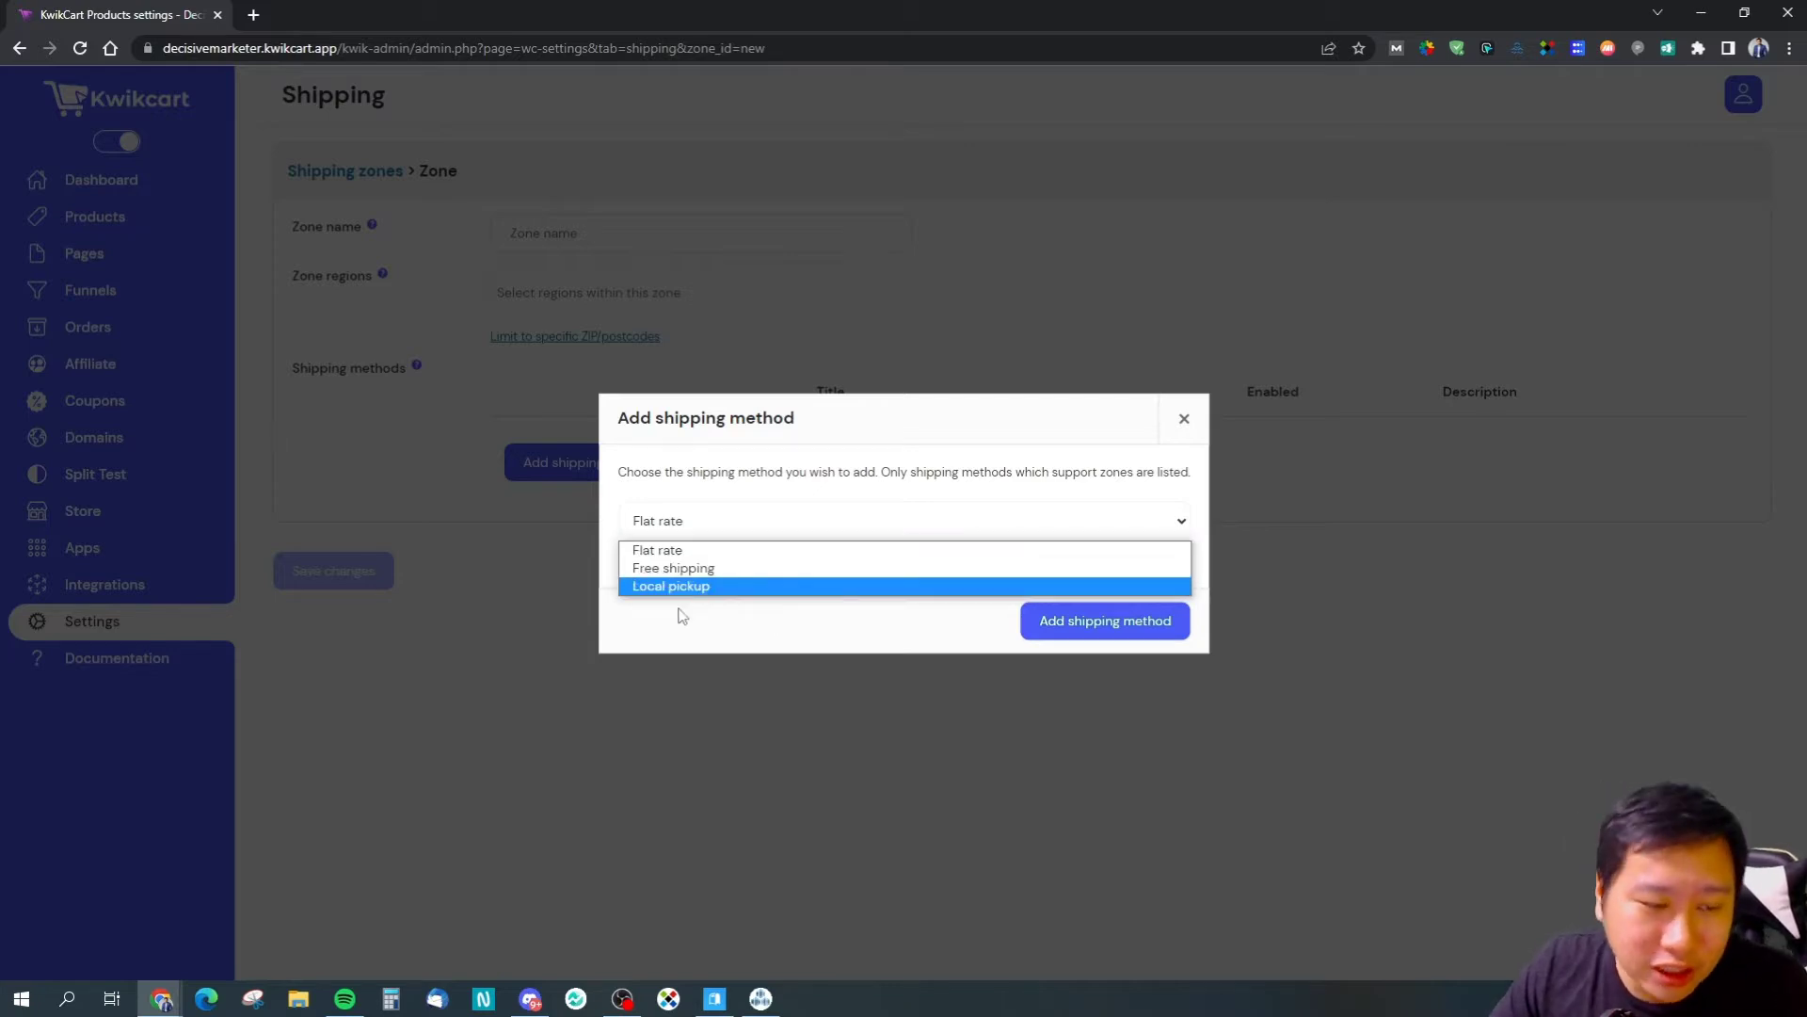
{"action": "left_click", "coordinate": [668, 553]}
{"action": "left_click", "coordinate": [747, 520]}
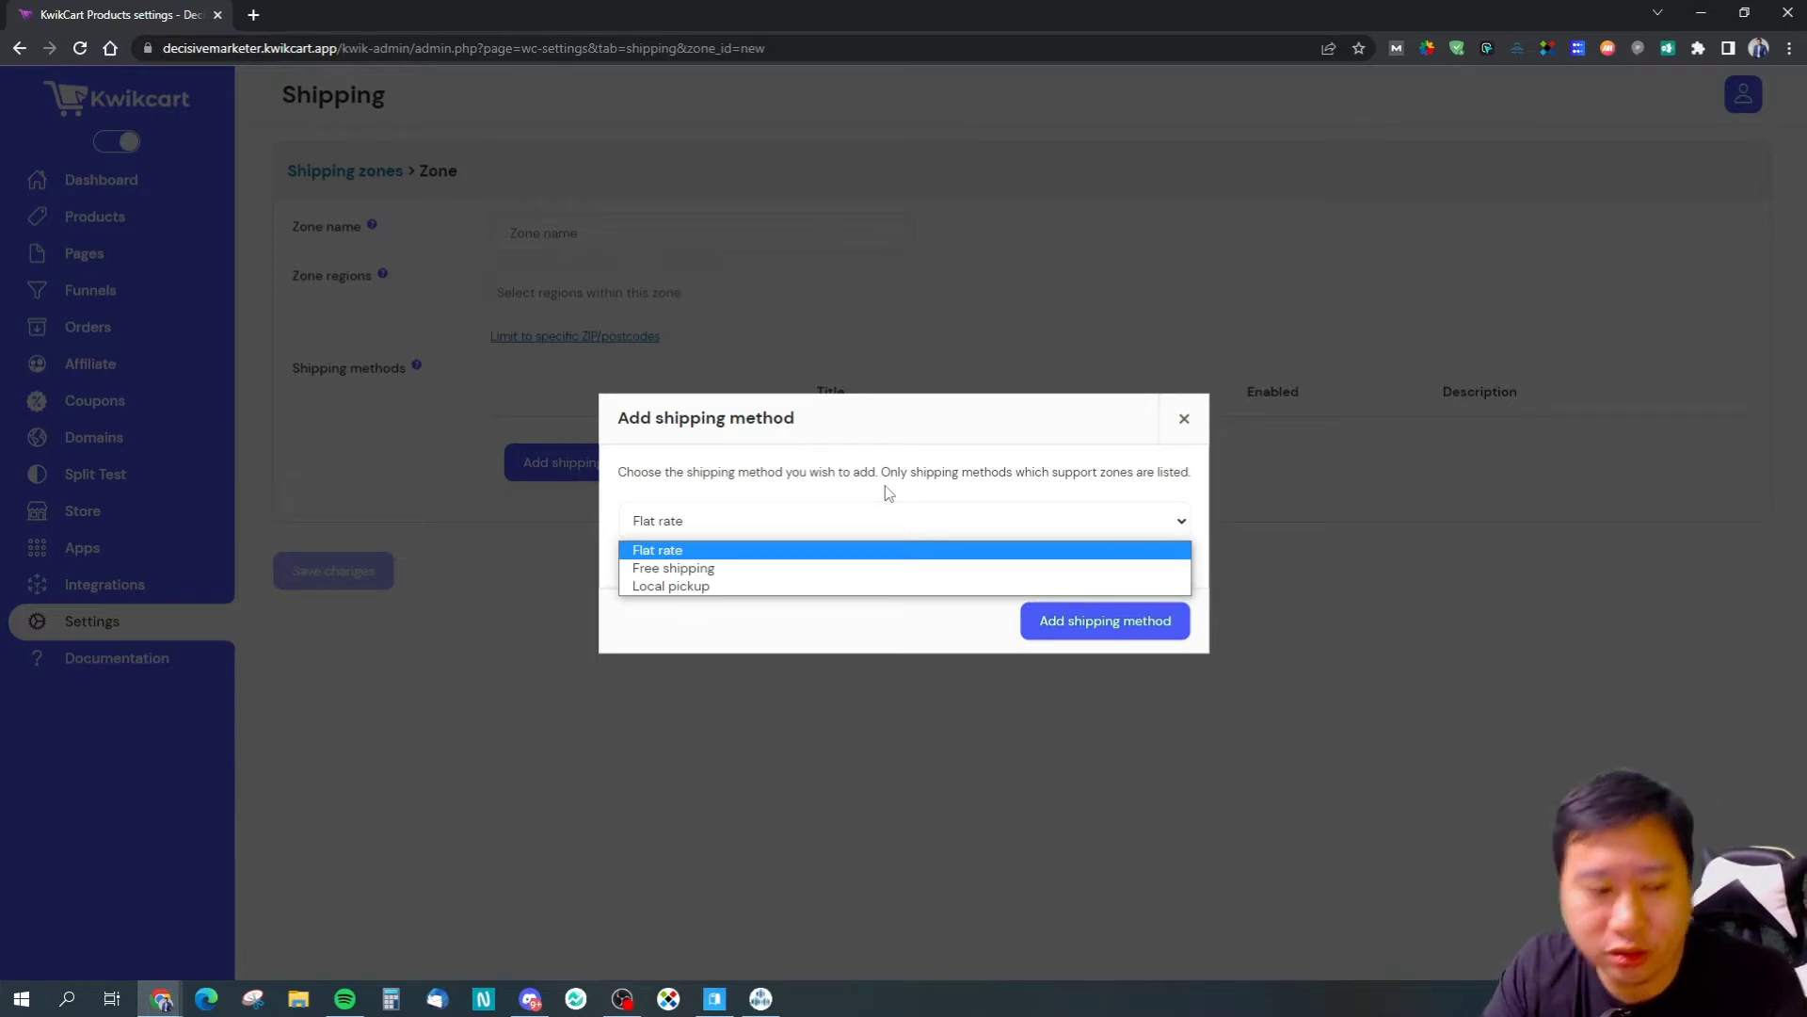
{"action": "left_click", "coordinate": [706, 567]}
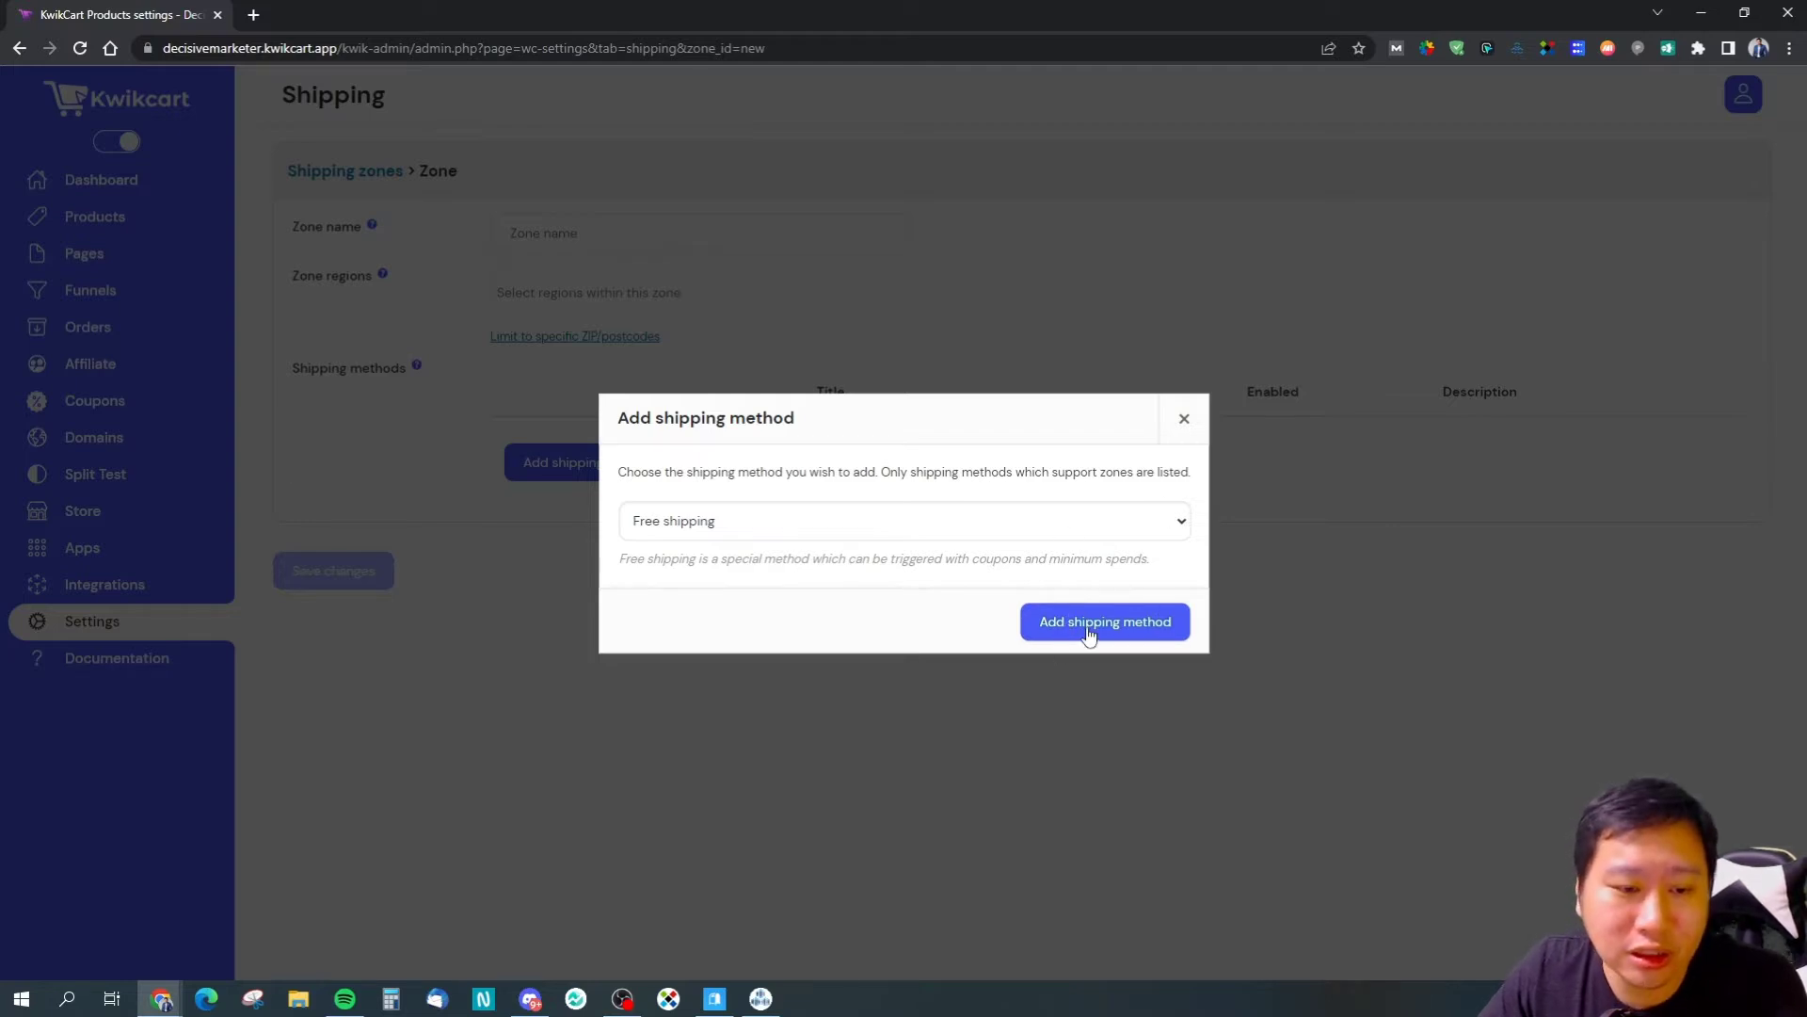
{"action": "left_click", "coordinate": [1183, 422]}
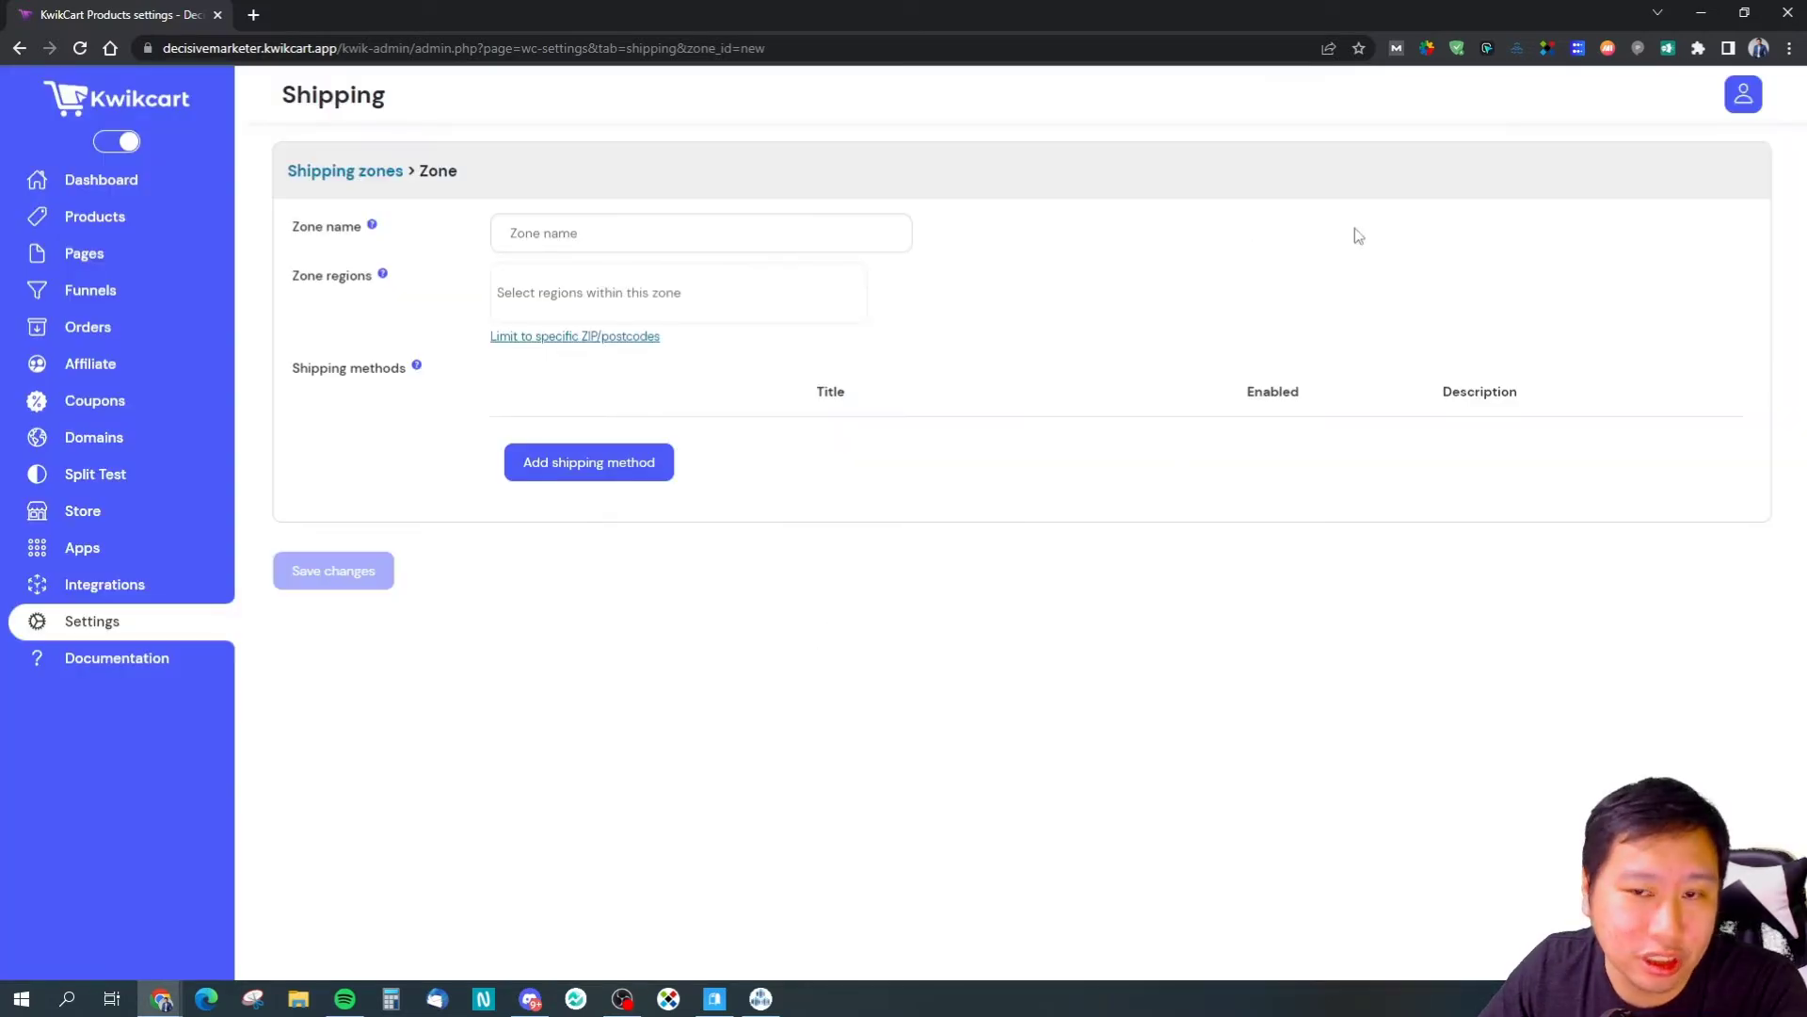
Step: Open the shipping methods for locations not covered by other zones and review the available method types, leaving Flat rate selected
{"action": "left_click", "coordinate": [363, 172]}
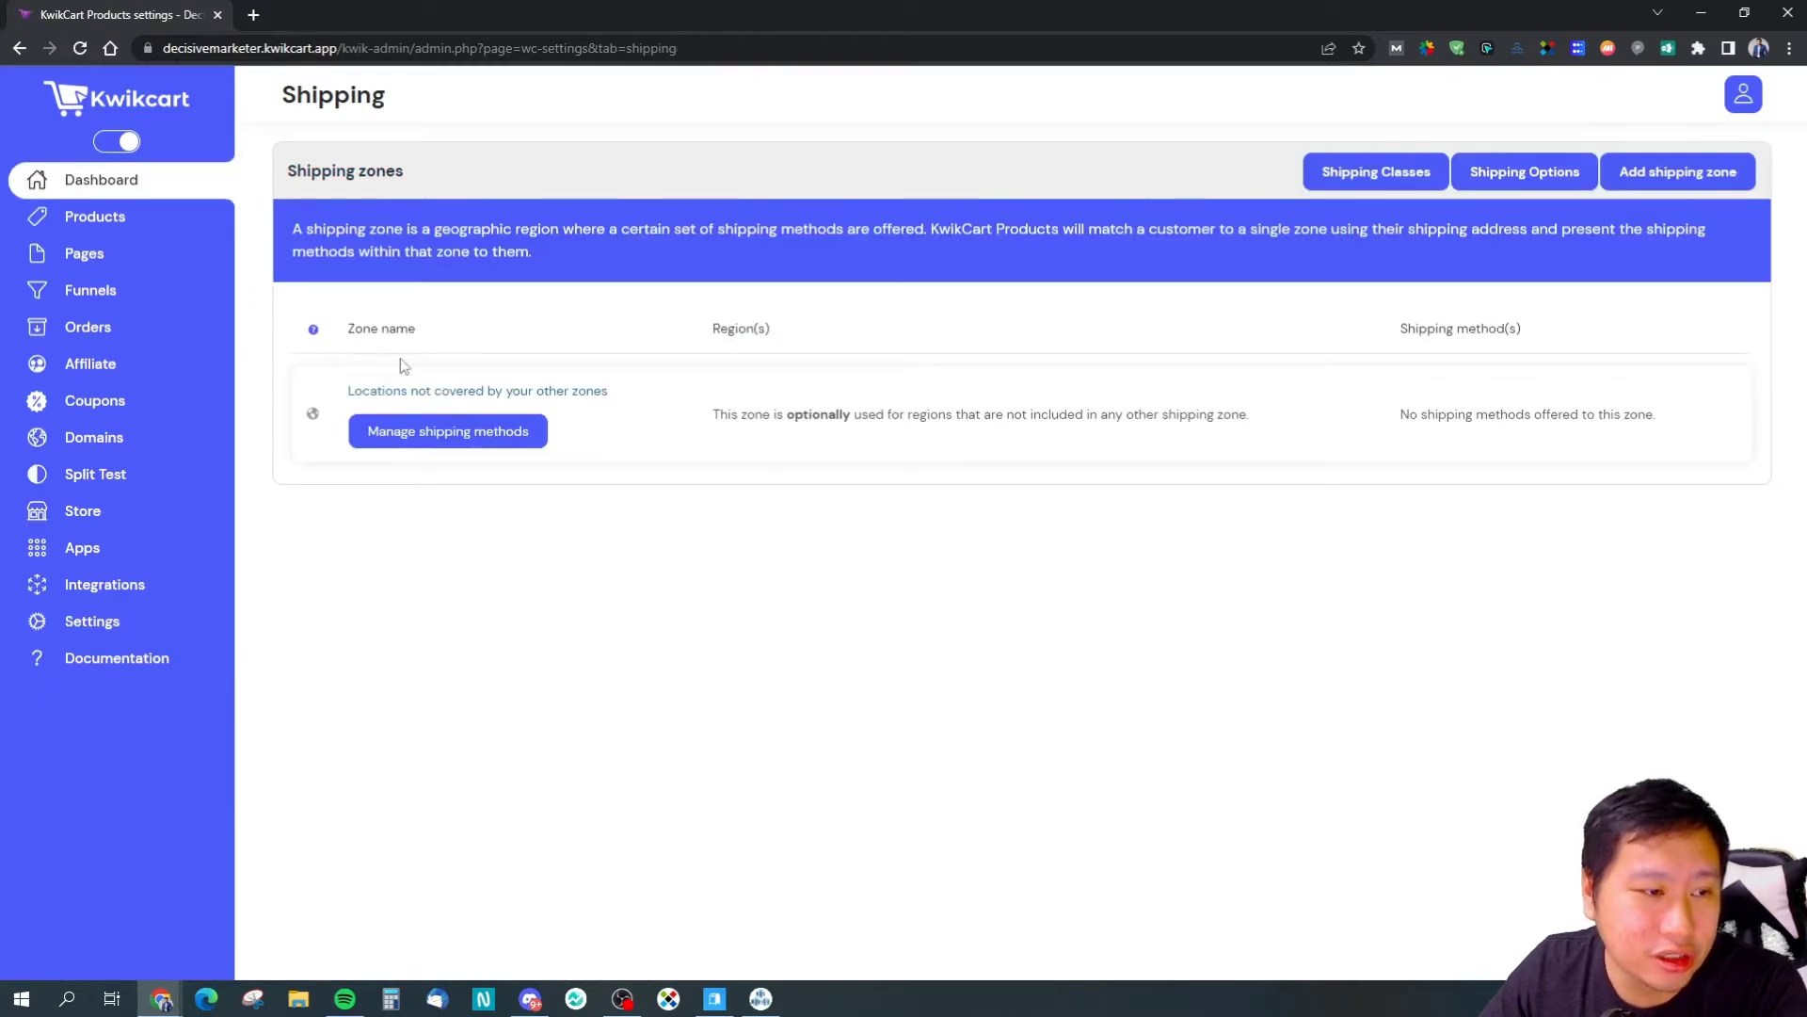
{"action": "left_click", "coordinate": [459, 435]}
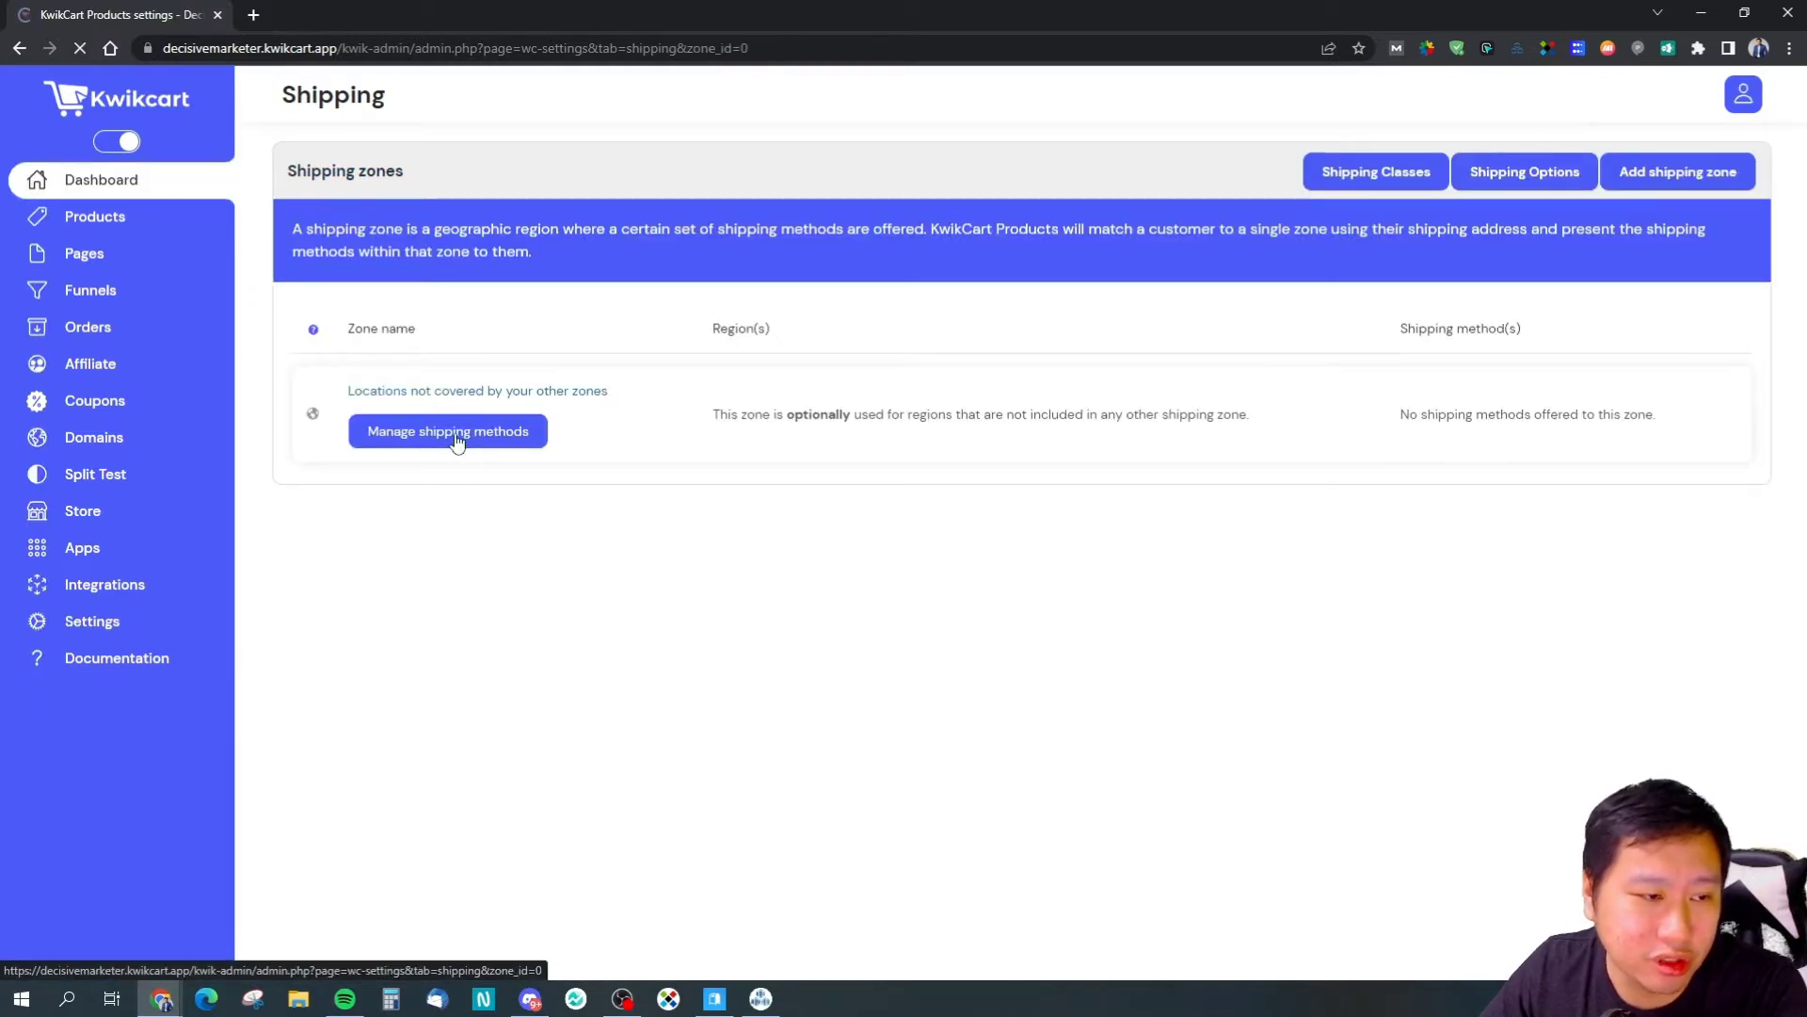
{"action": "left_click", "coordinate": [565, 322]}
{"action": "left_click", "coordinate": [803, 521]}
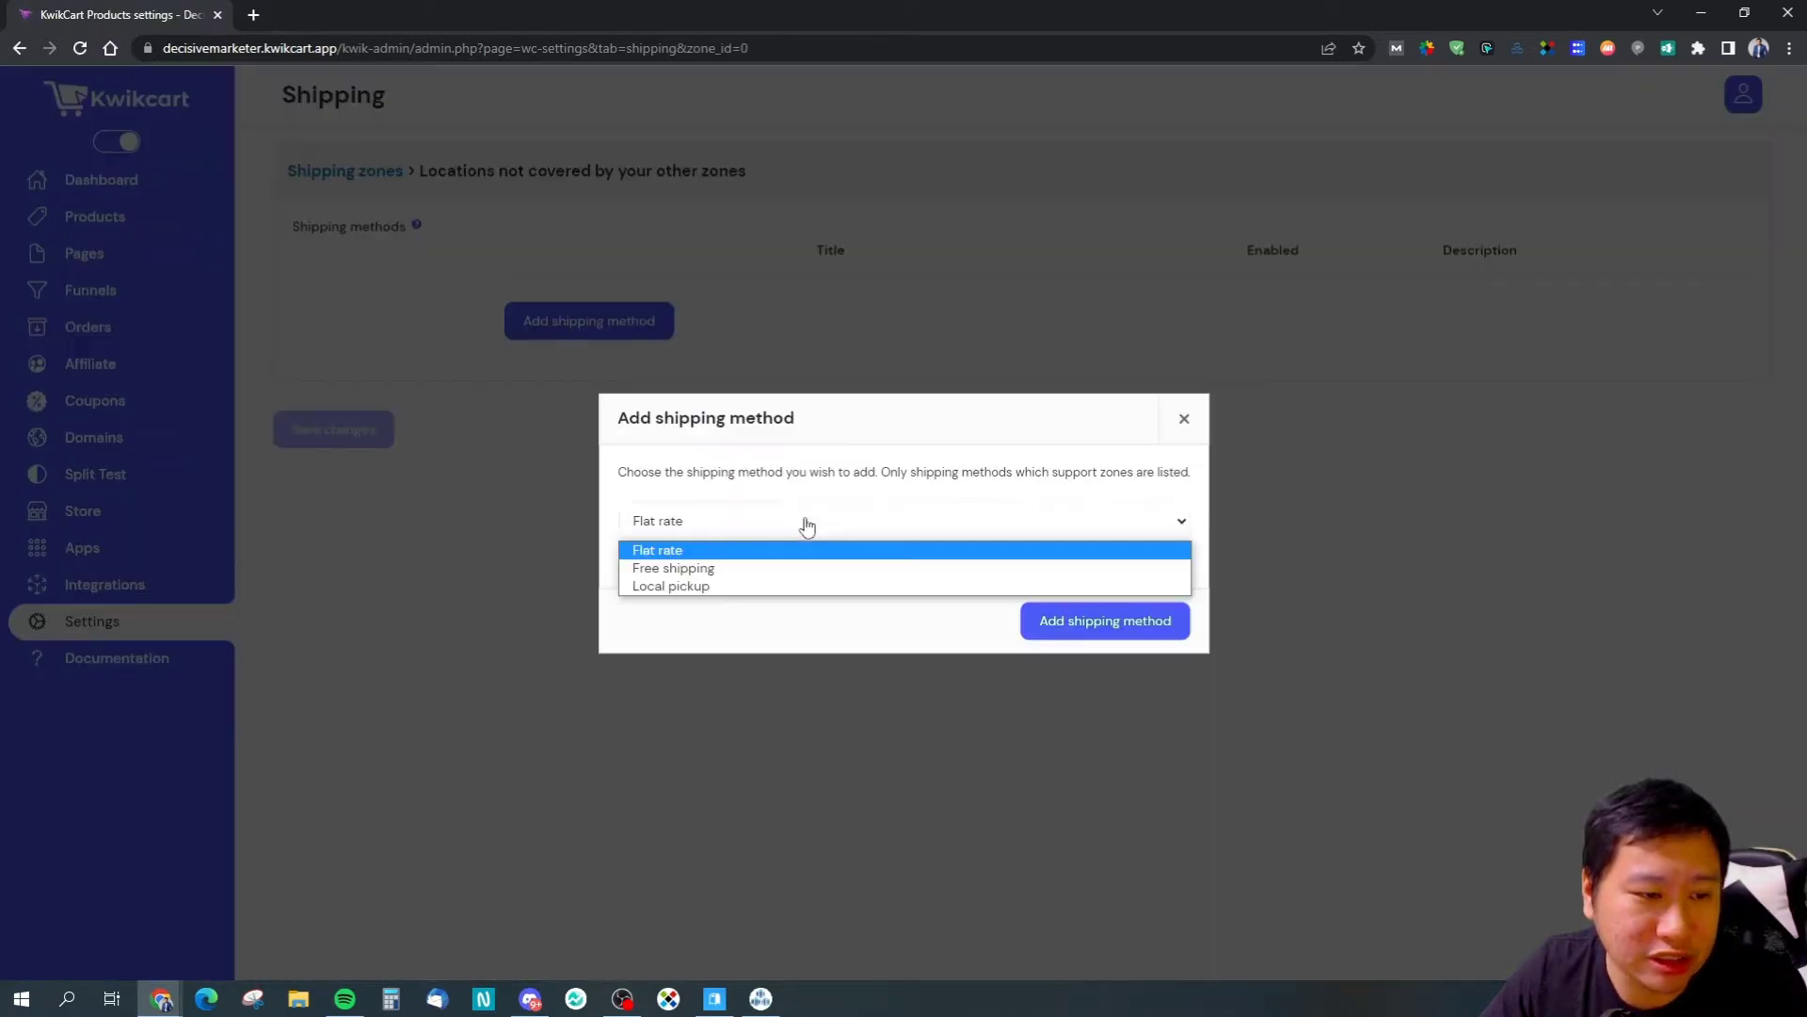
{"action": "left_click", "coordinate": [780, 577]}
{"action": "left_click", "coordinate": [993, 527]}
{"action": "left_click", "coordinate": [918, 549]}
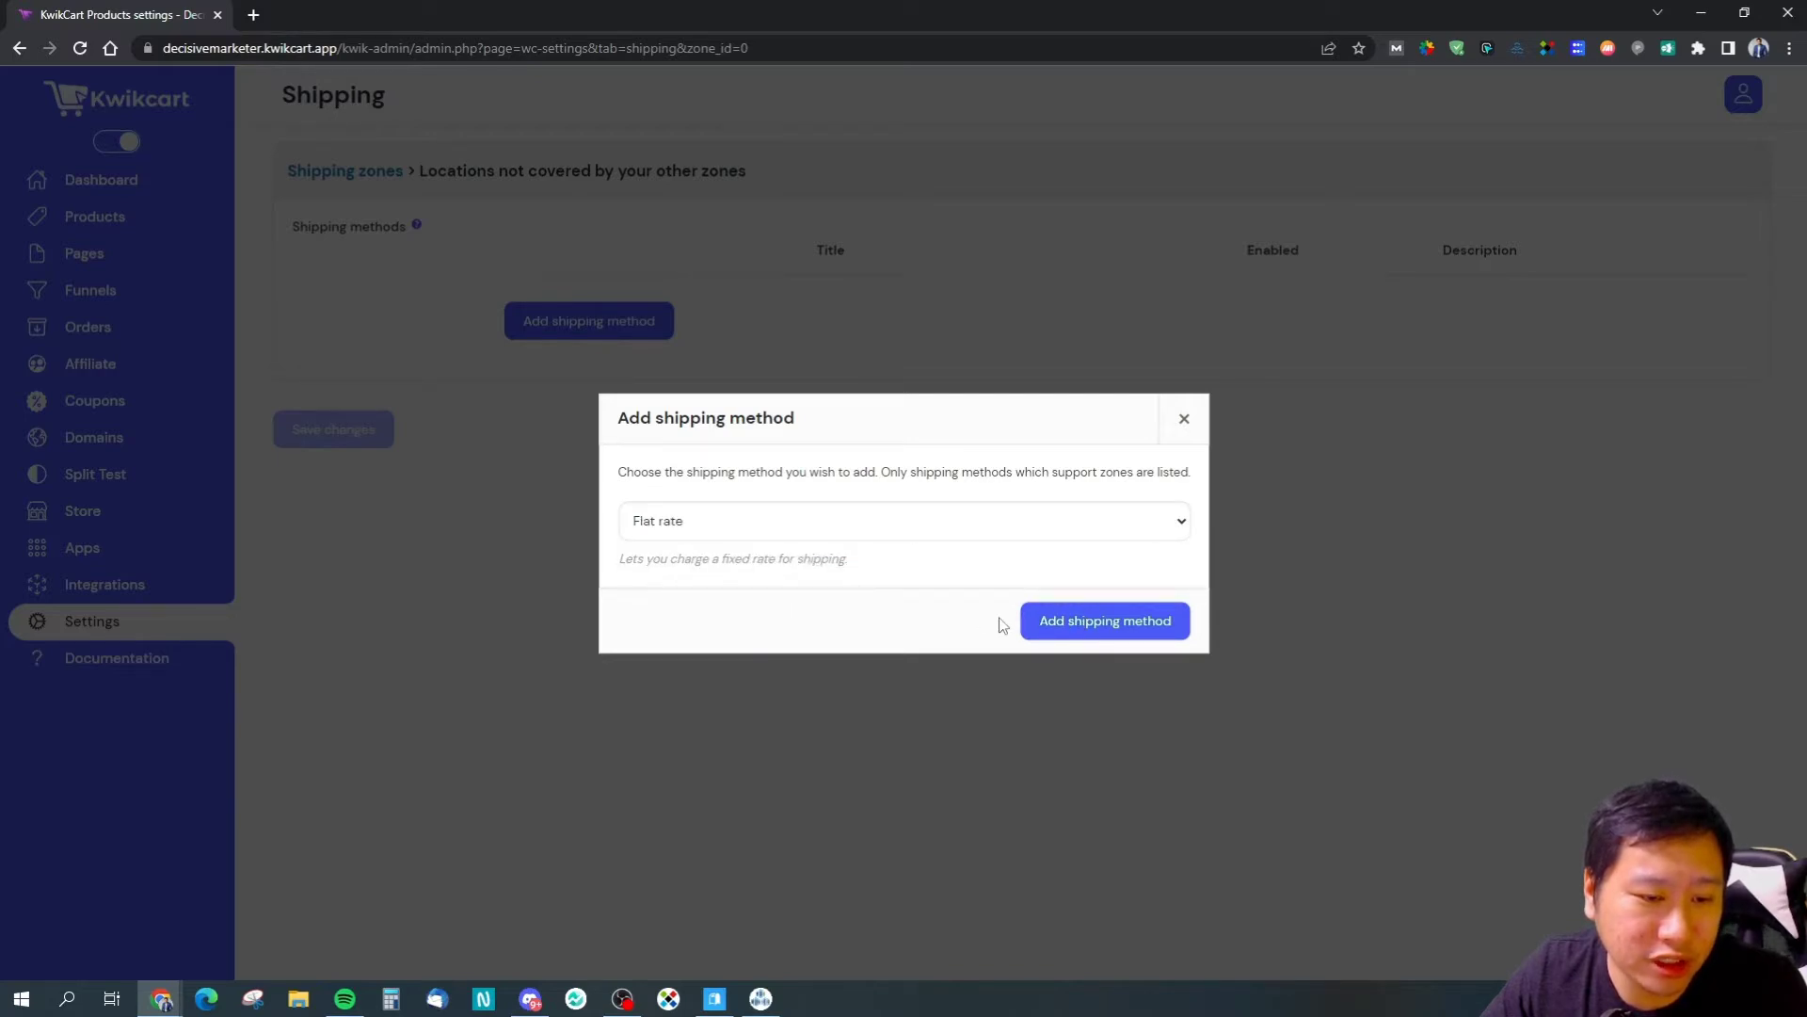
Step: Disable AdGuard protection on the current website and dismiss its popup
{"action": "left_click", "coordinate": [1459, 45]}
{"action": "left_click", "coordinate": [1427, 317]}
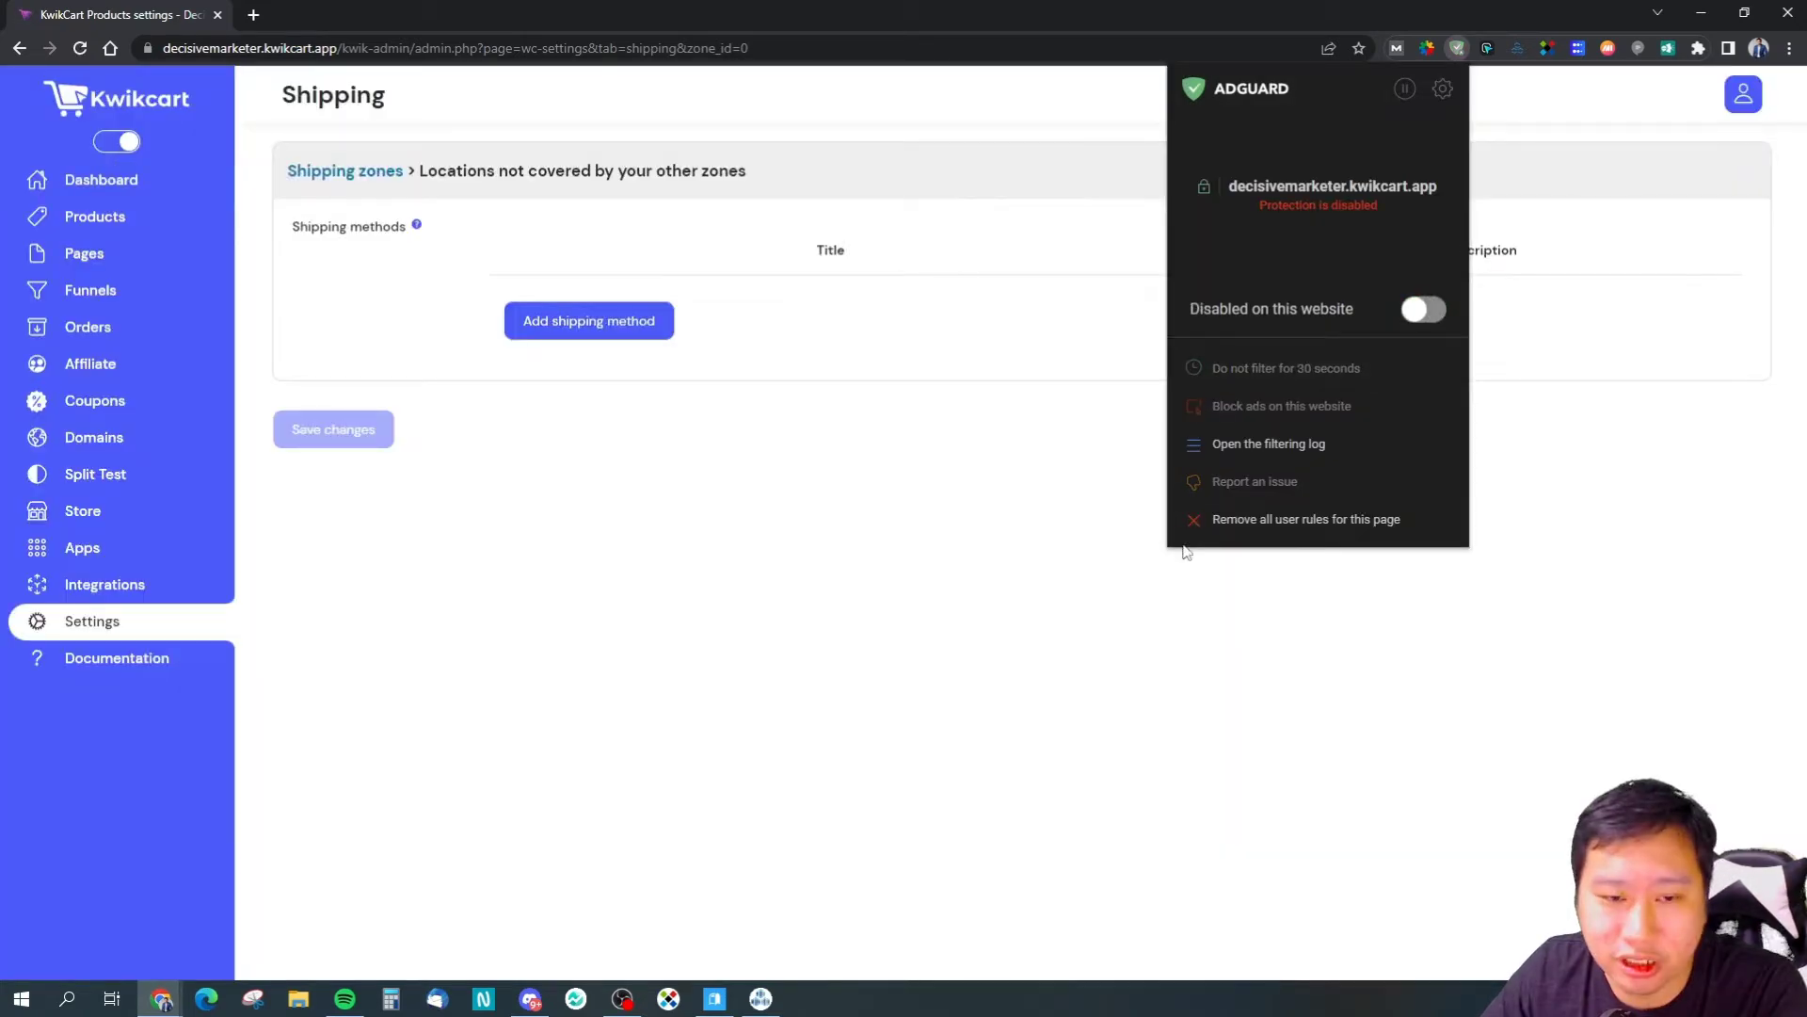
{"action": "left_click", "coordinate": [923, 633]}
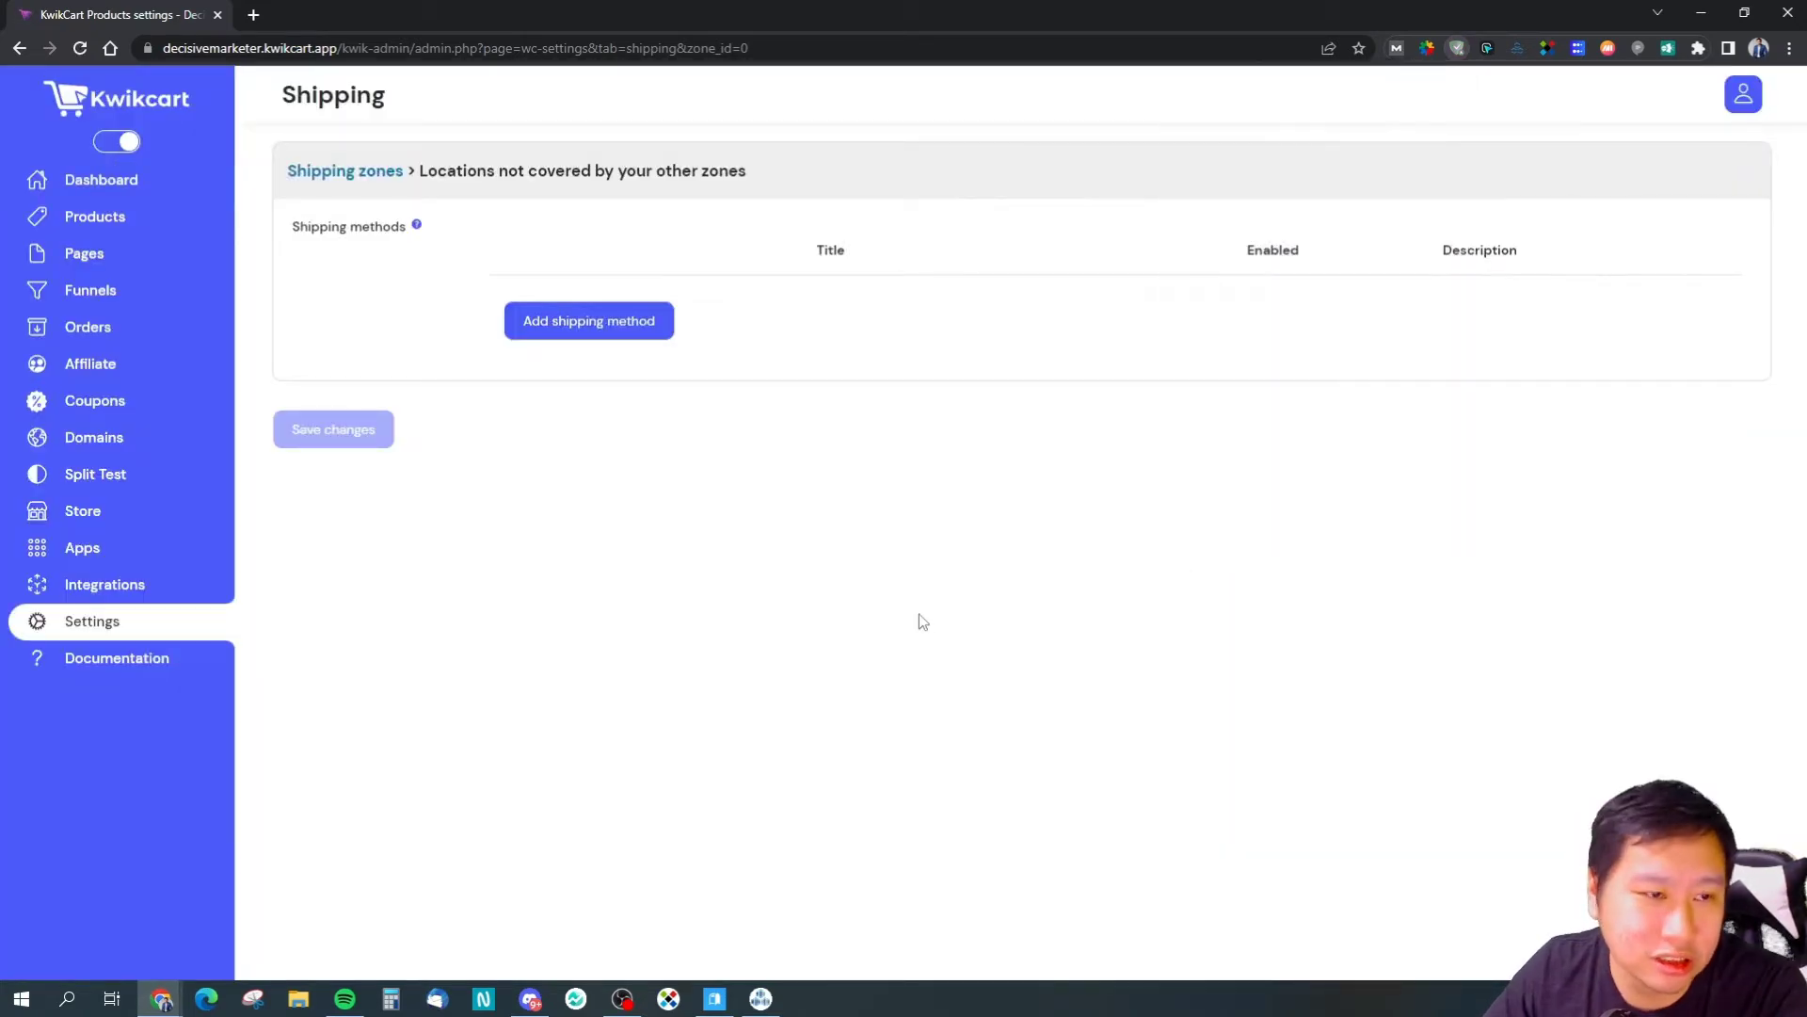
Step: Preview Local pickup as a shipping method for the uncovered locations and close the dialog without adding it
{"action": "left_click", "coordinate": [578, 322]}
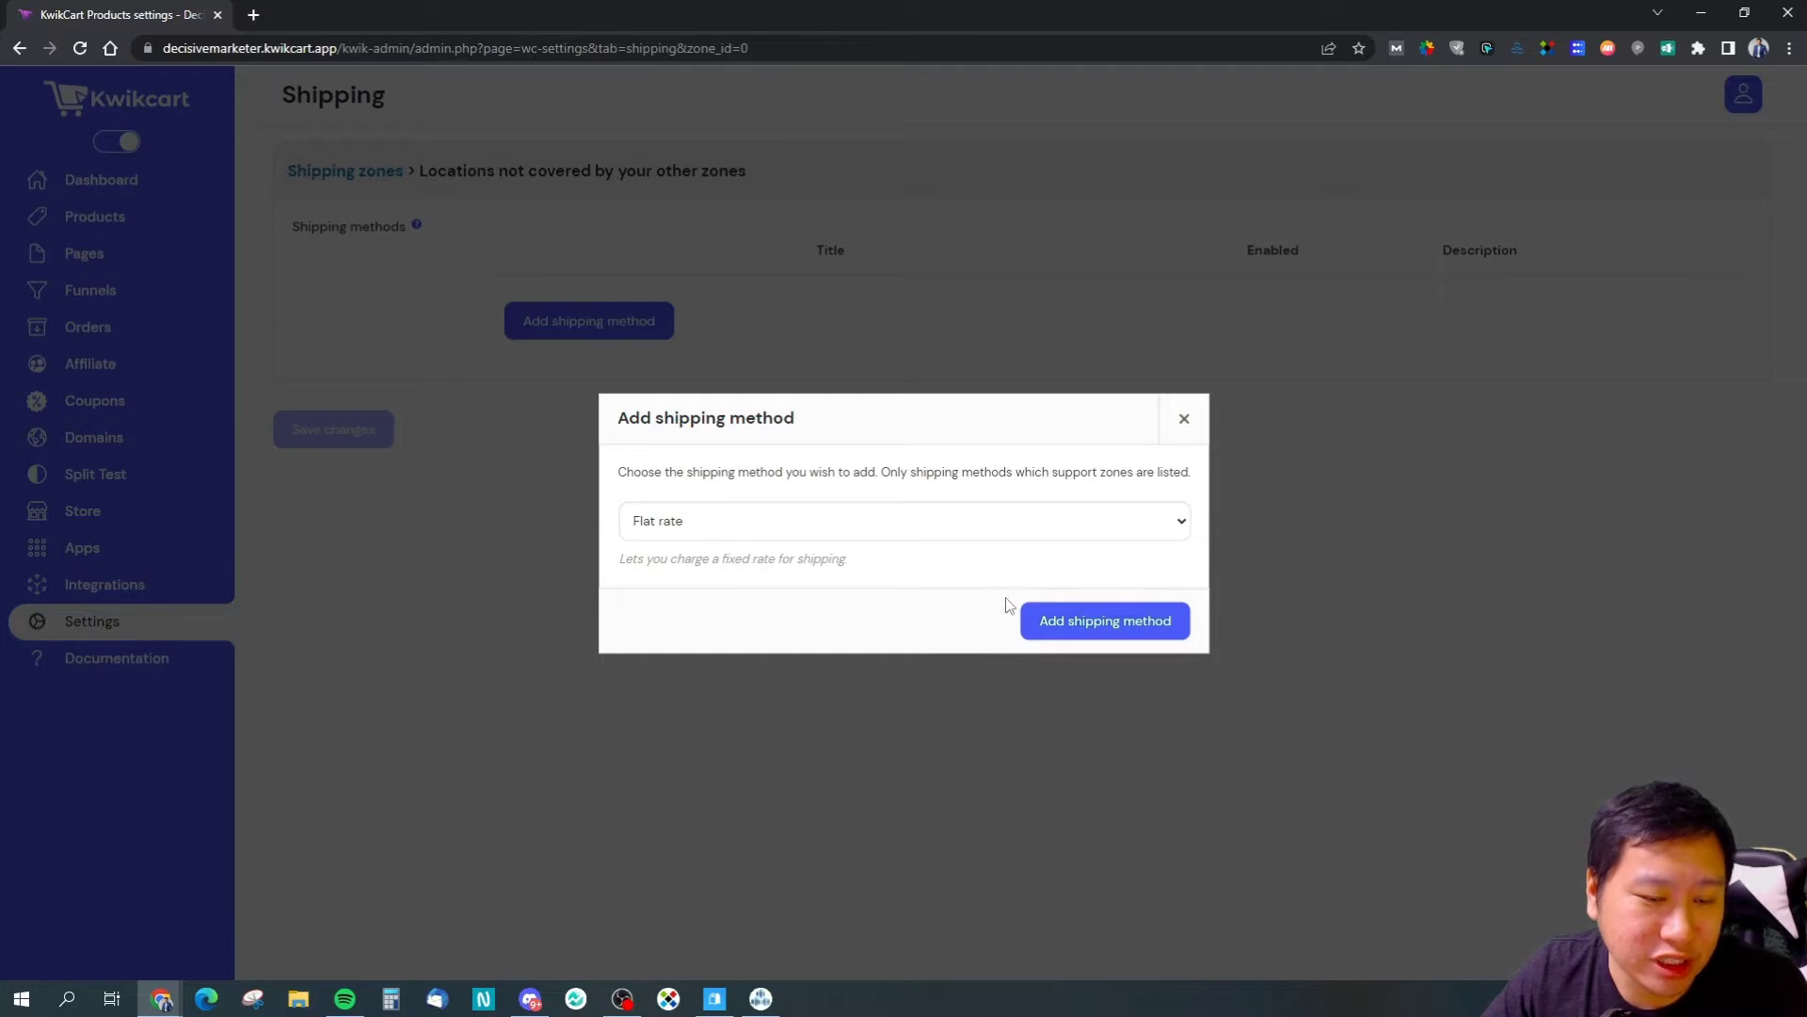
{"action": "left_click", "coordinate": [1036, 532]}
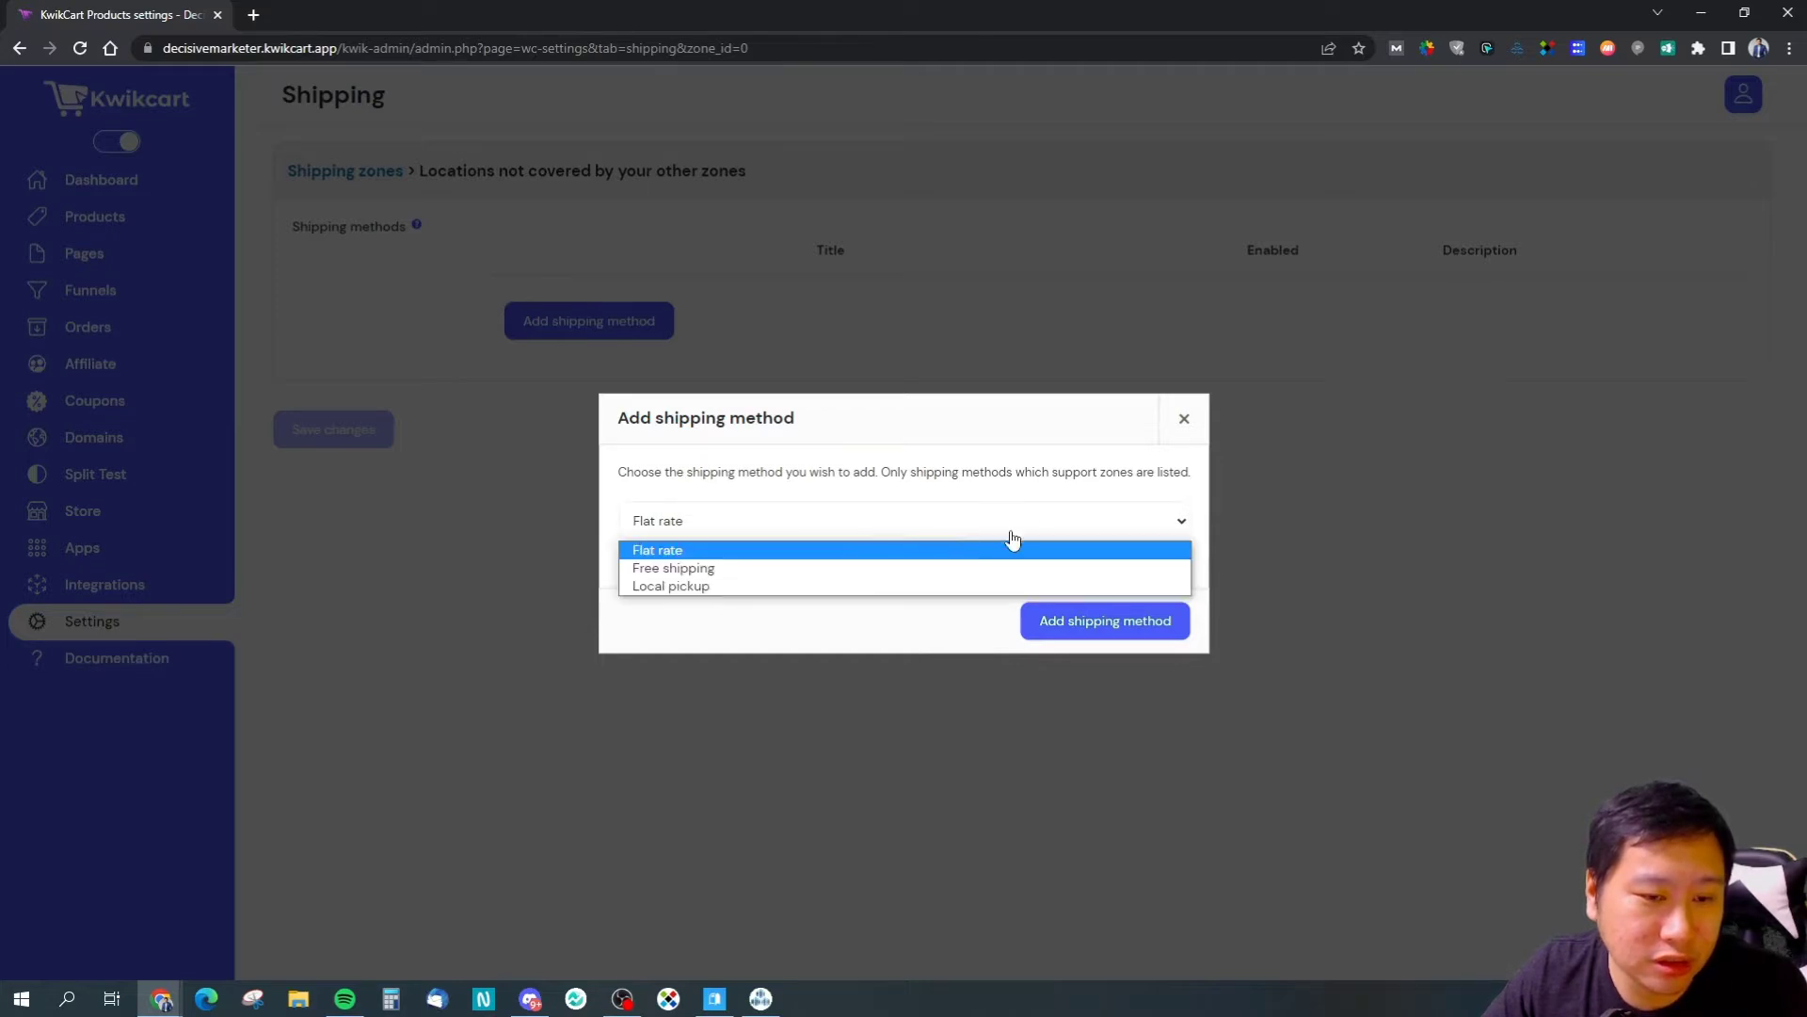
{"action": "left_click", "coordinate": [878, 583]}
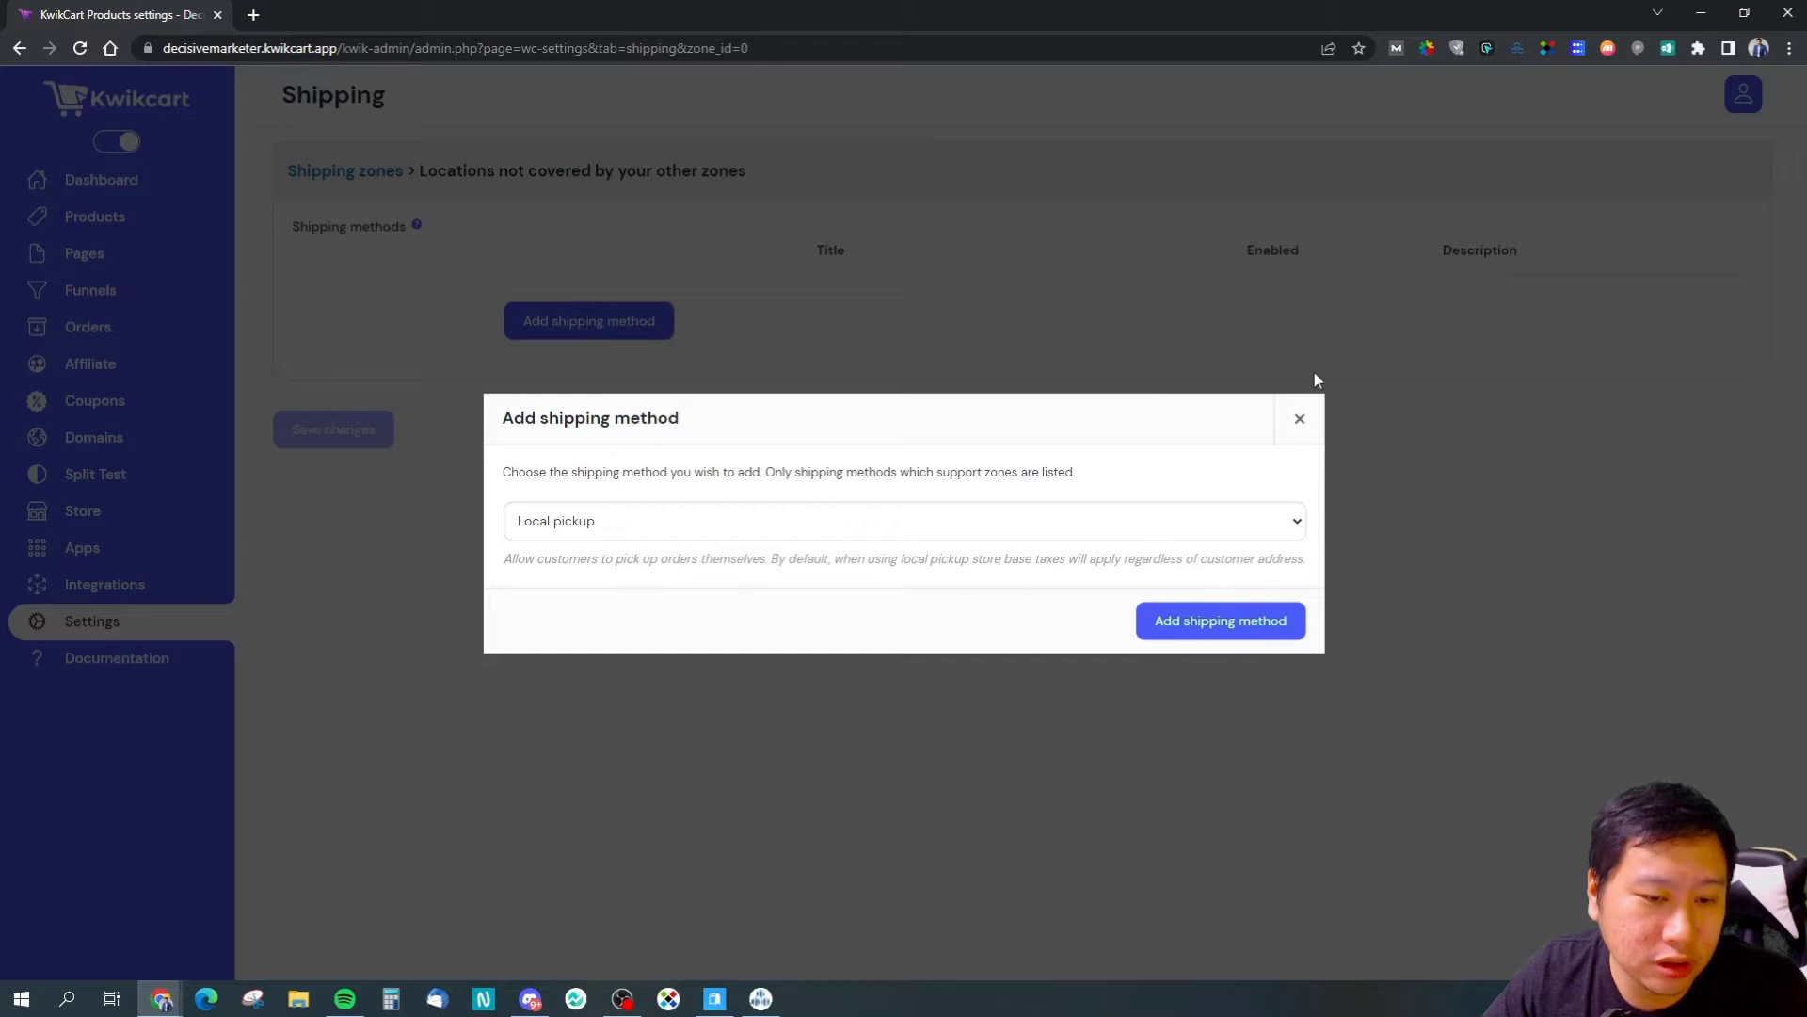
{"action": "left_click", "coordinate": [1299, 422]}
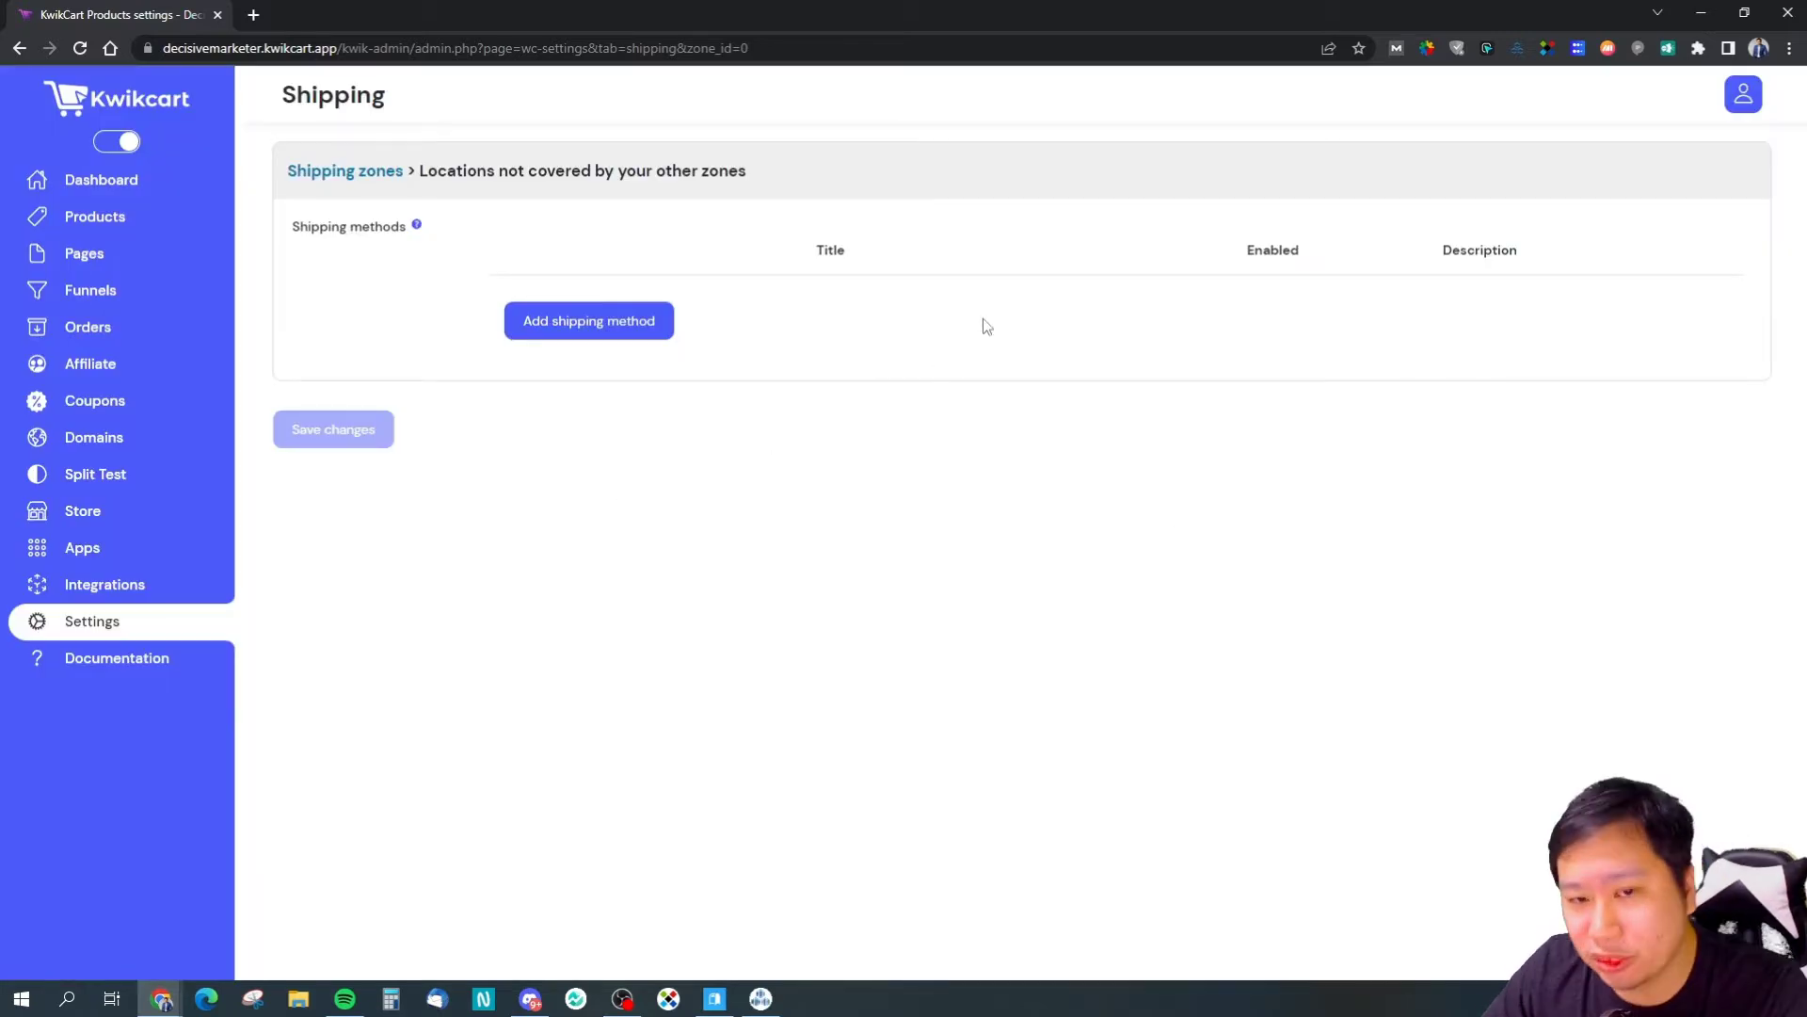
Step: View the search engine visibility option in the Indexing Setting and return to the Kwik Settings overview
{"action": "left_click", "coordinate": [1744, 94]}
{"action": "left_click", "coordinate": [188, 633]}
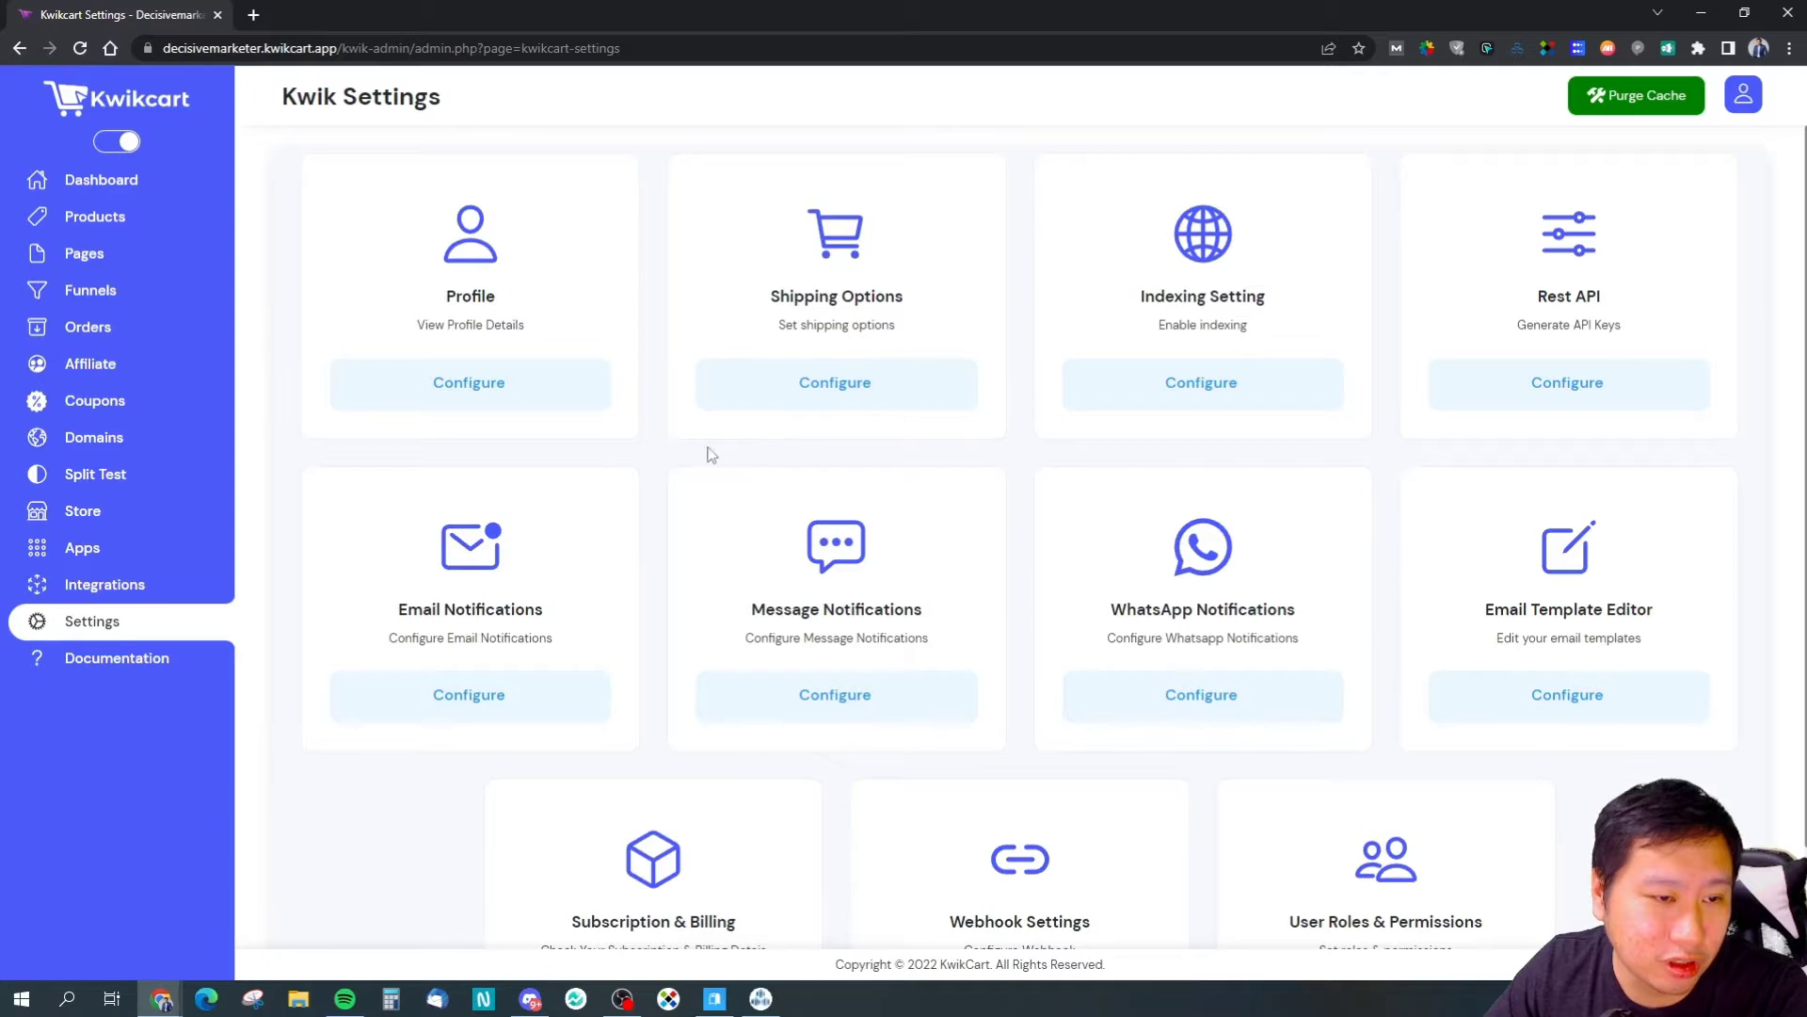
{"action": "left_click", "coordinate": [1210, 402]}
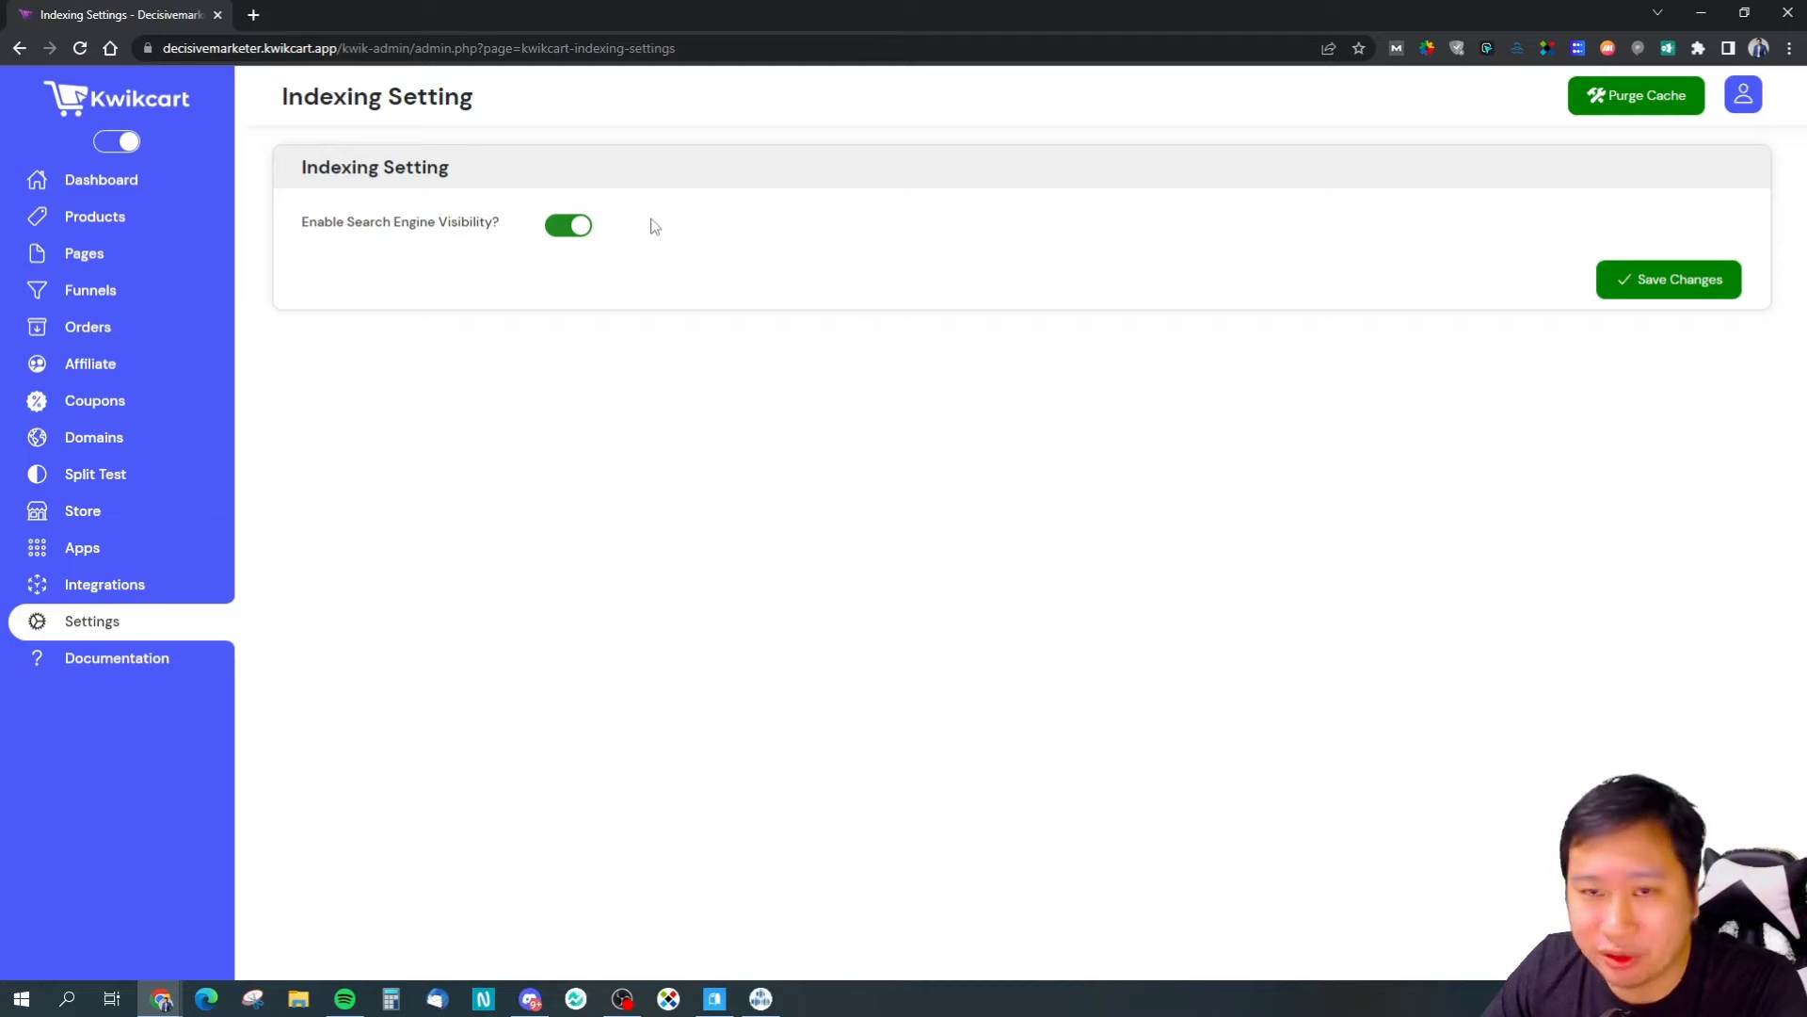
{"action": "left_click", "coordinate": [19, 48]}
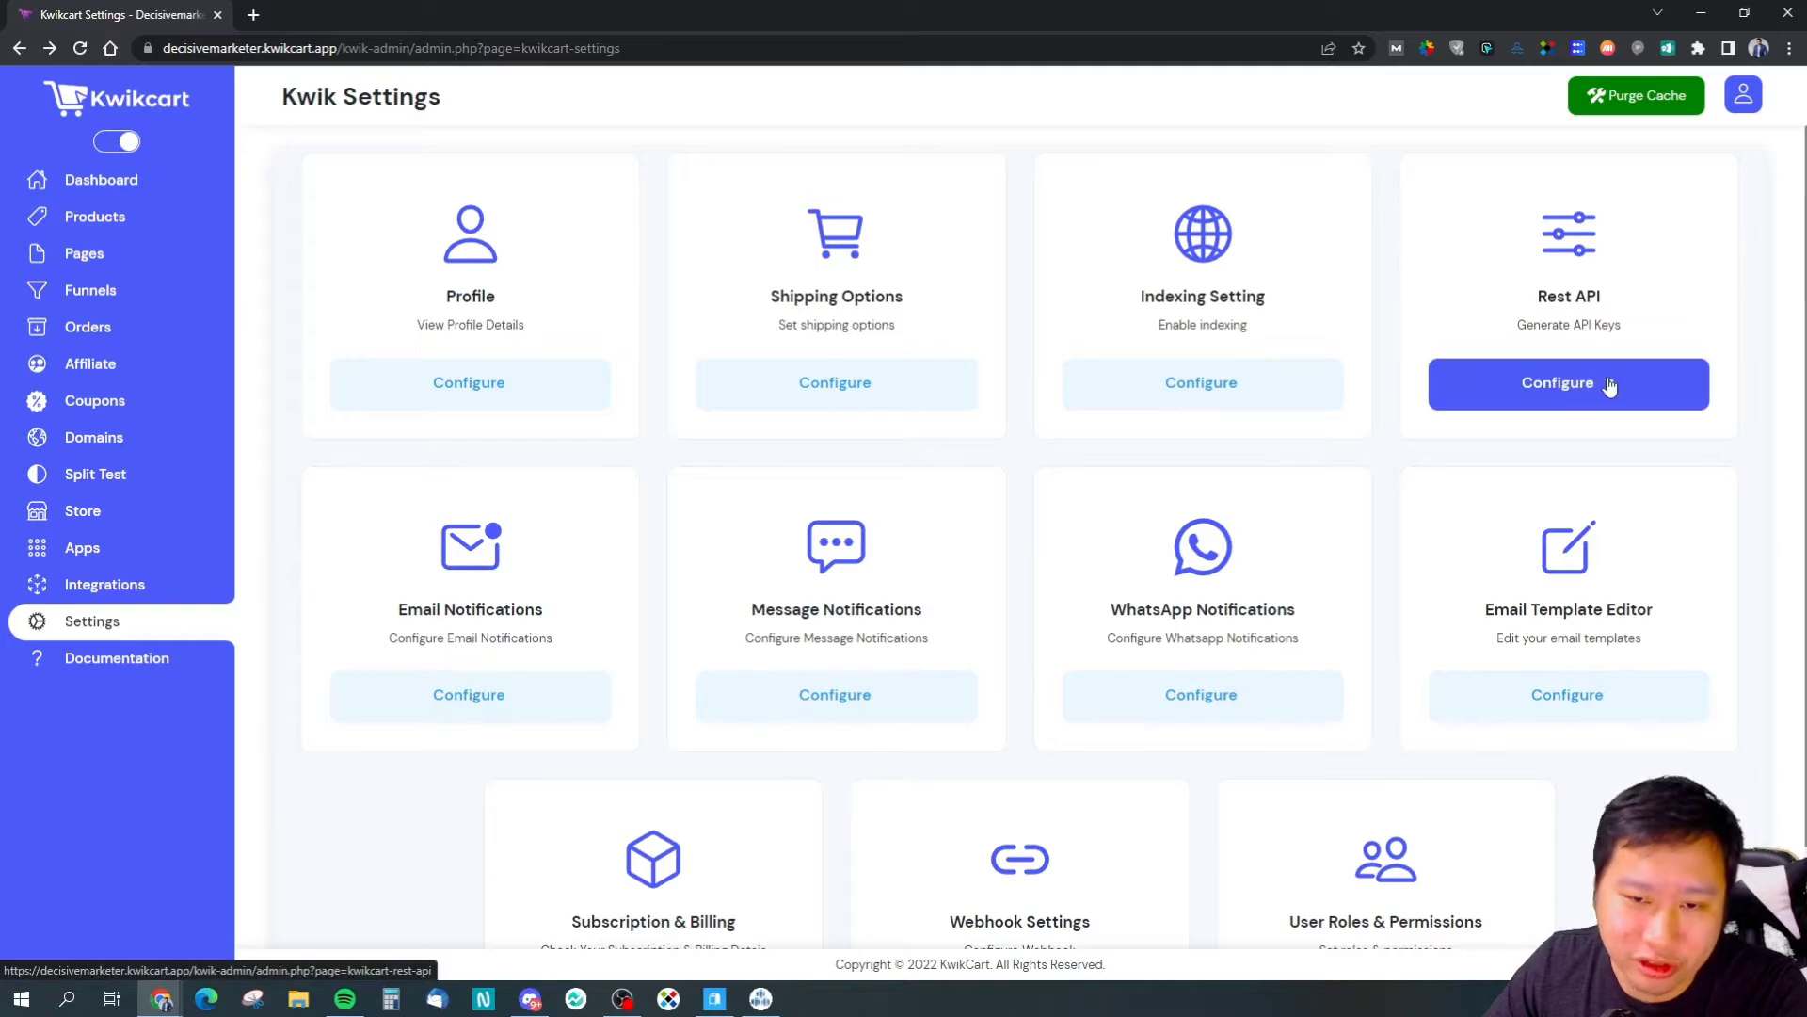
Step: Open the WhatsApp Notification settings, try enabling the completed-order notification, check the cancelled and failed order sections, and turn it back off
{"action": "scroll", "coordinate": [1224, 471], "scroll_direction": "down", "scroll_amount": 2}
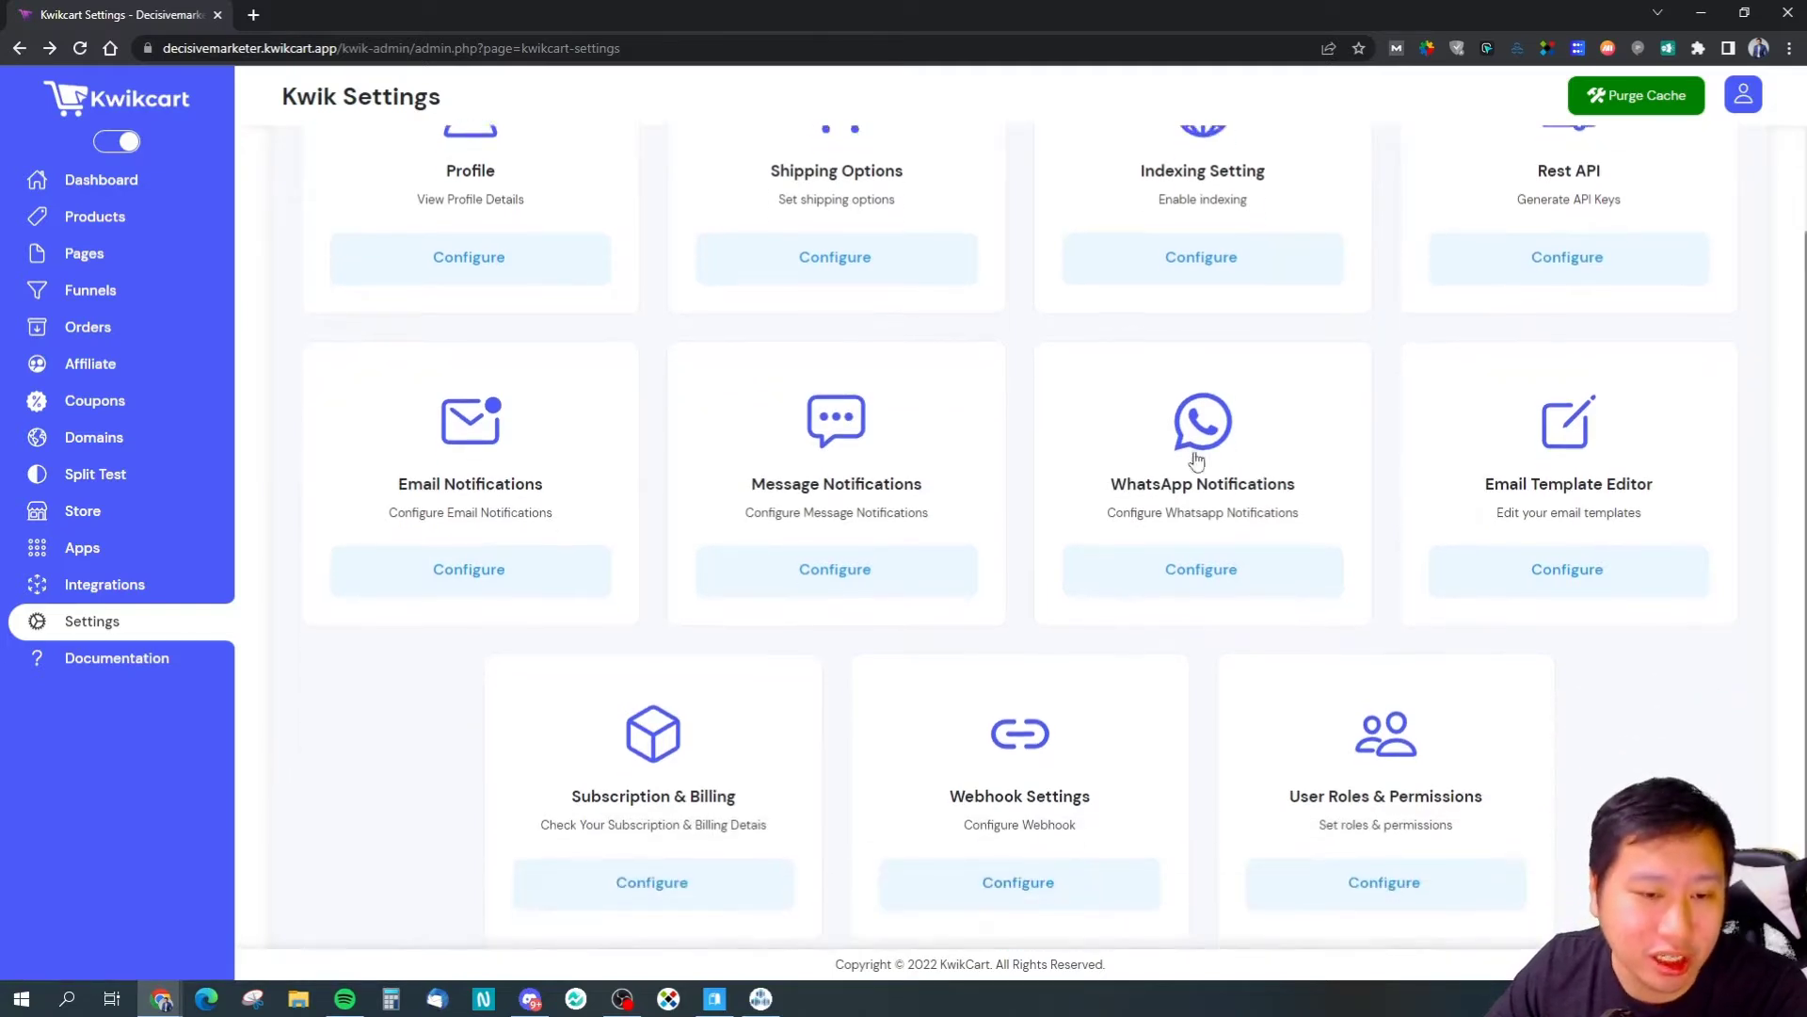
{"action": "left_click", "coordinate": [1217, 548]}
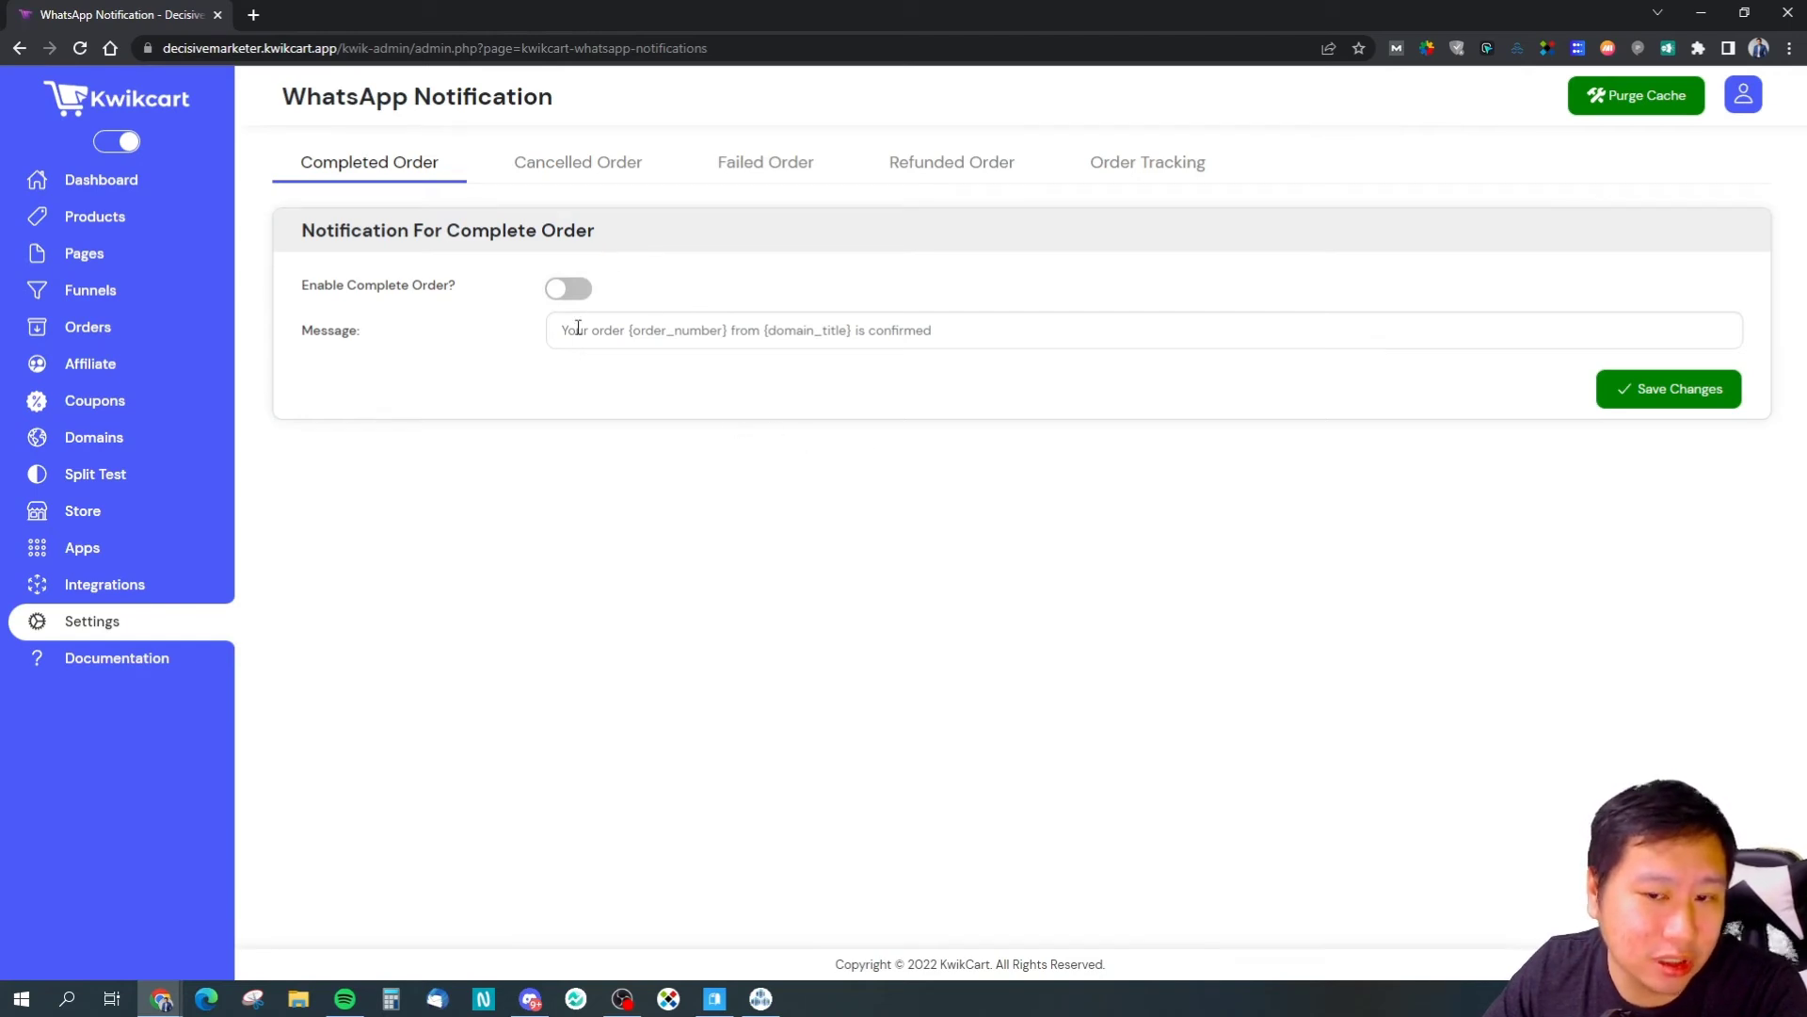
{"action": "left_click", "coordinate": [555, 292]}
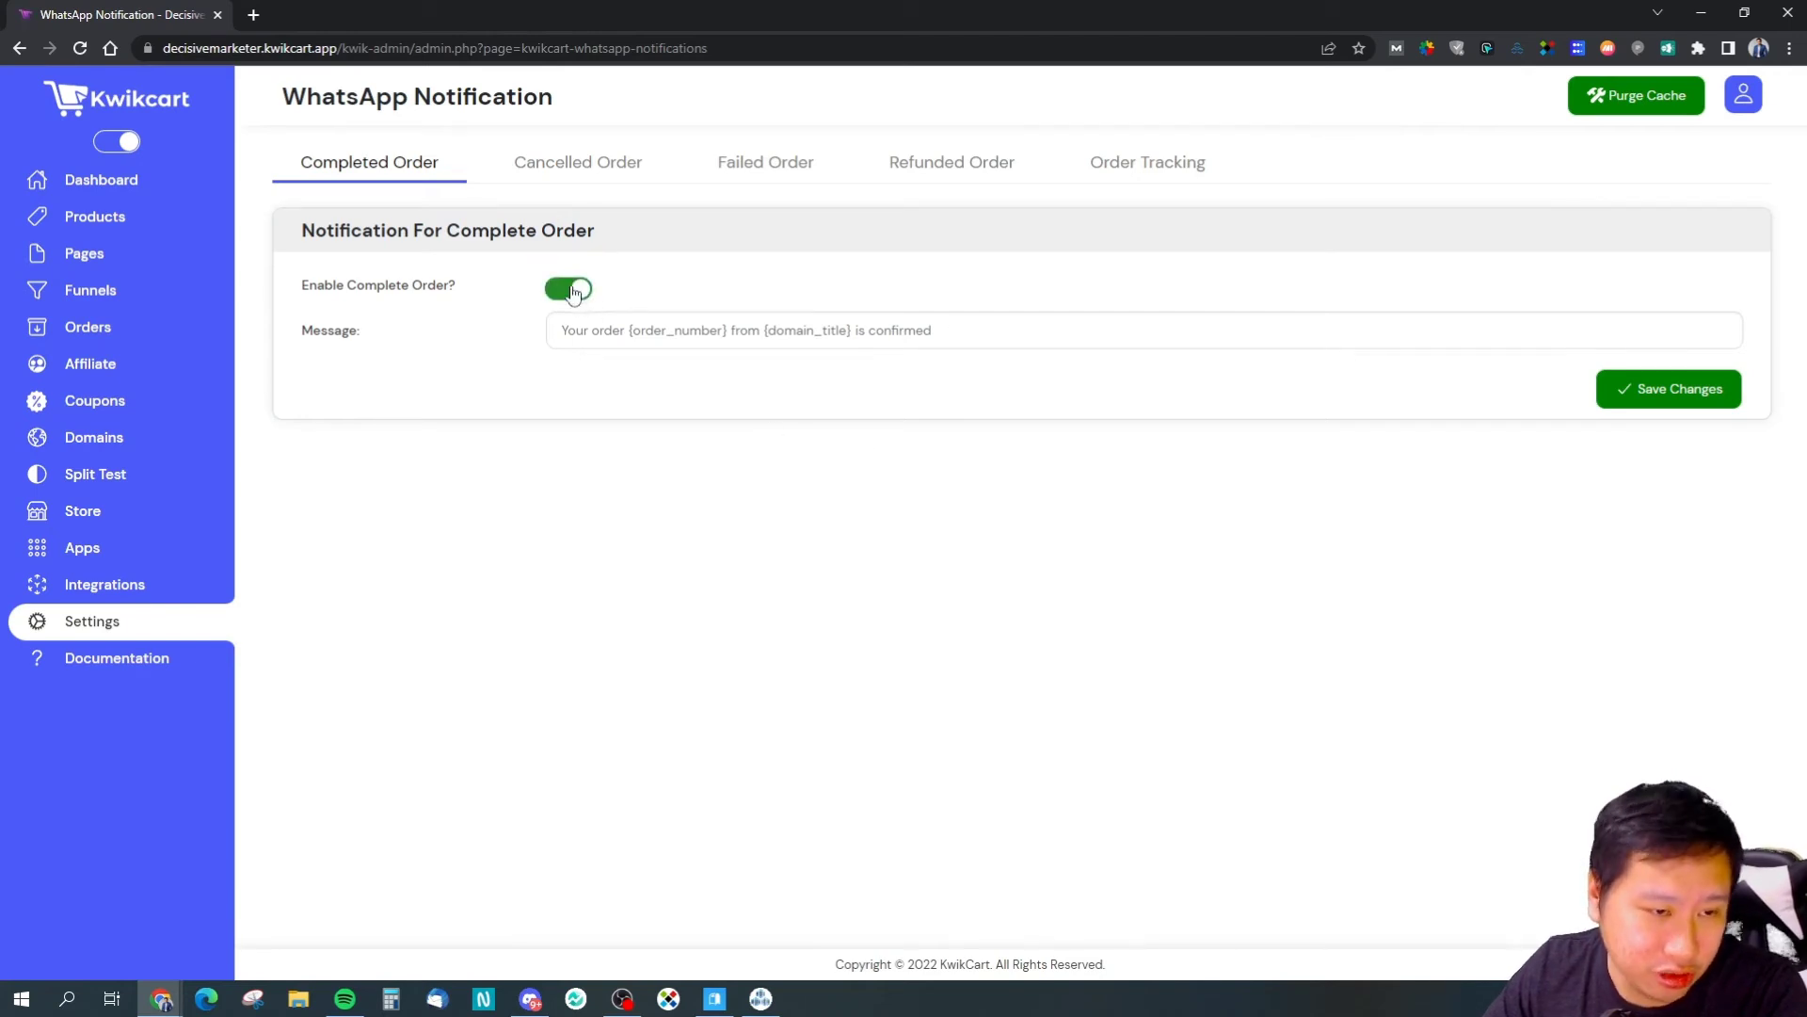
{"action": "left_click", "coordinate": [556, 164]}
{"action": "left_click", "coordinate": [759, 168]}
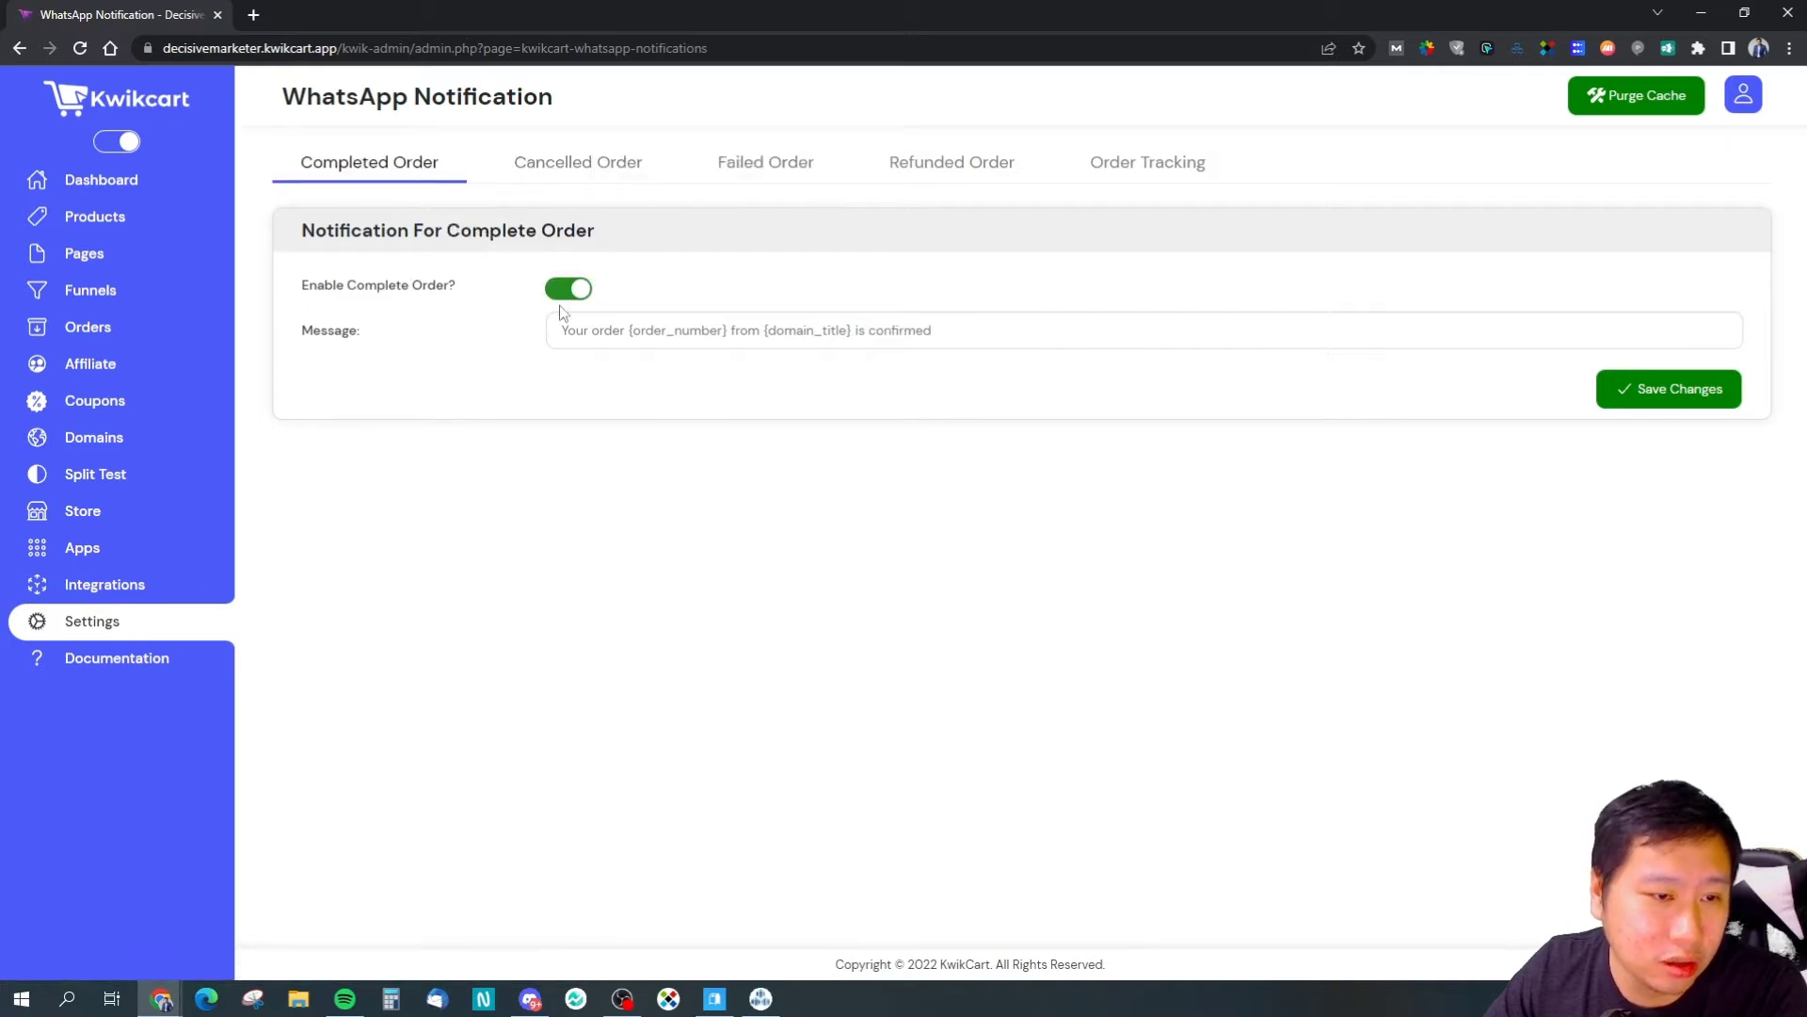
{"action": "left_click", "coordinate": [589, 287]}
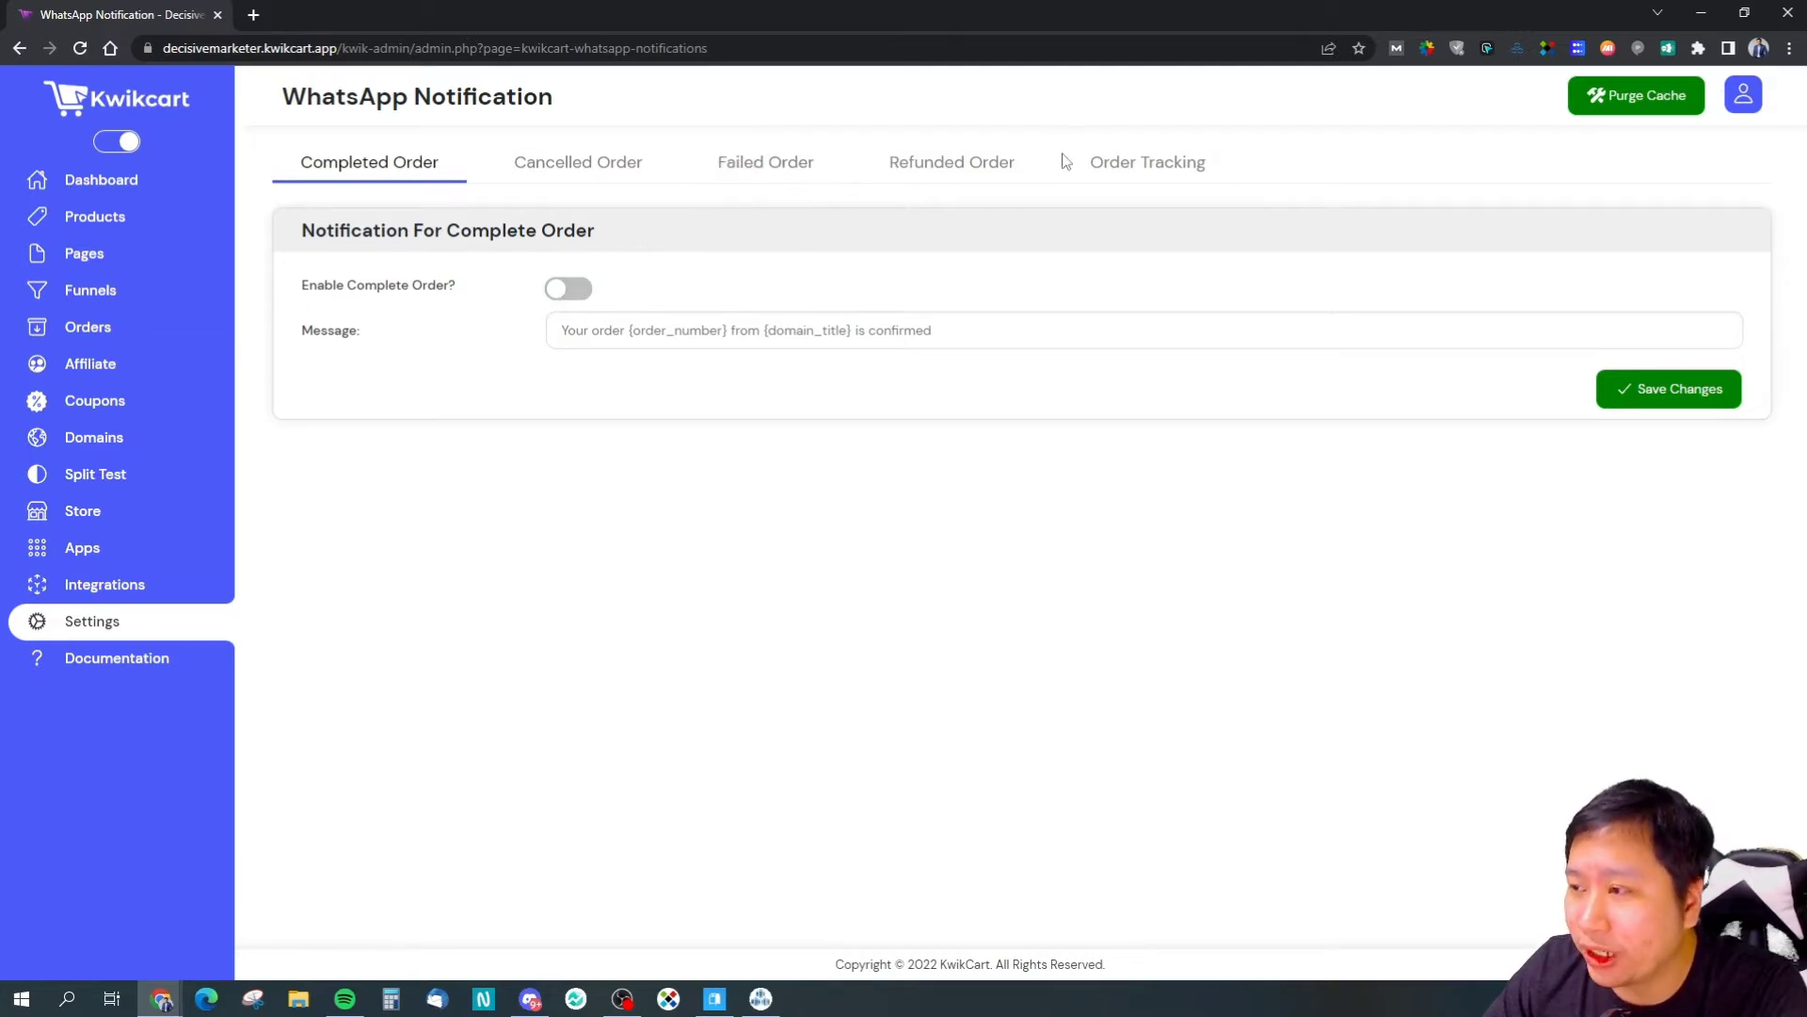
Step: Examine the WhatsApp notification messages for order tracking and for completed, cancelled, failed and refunded orders
{"action": "left_click", "coordinate": [1141, 174]}
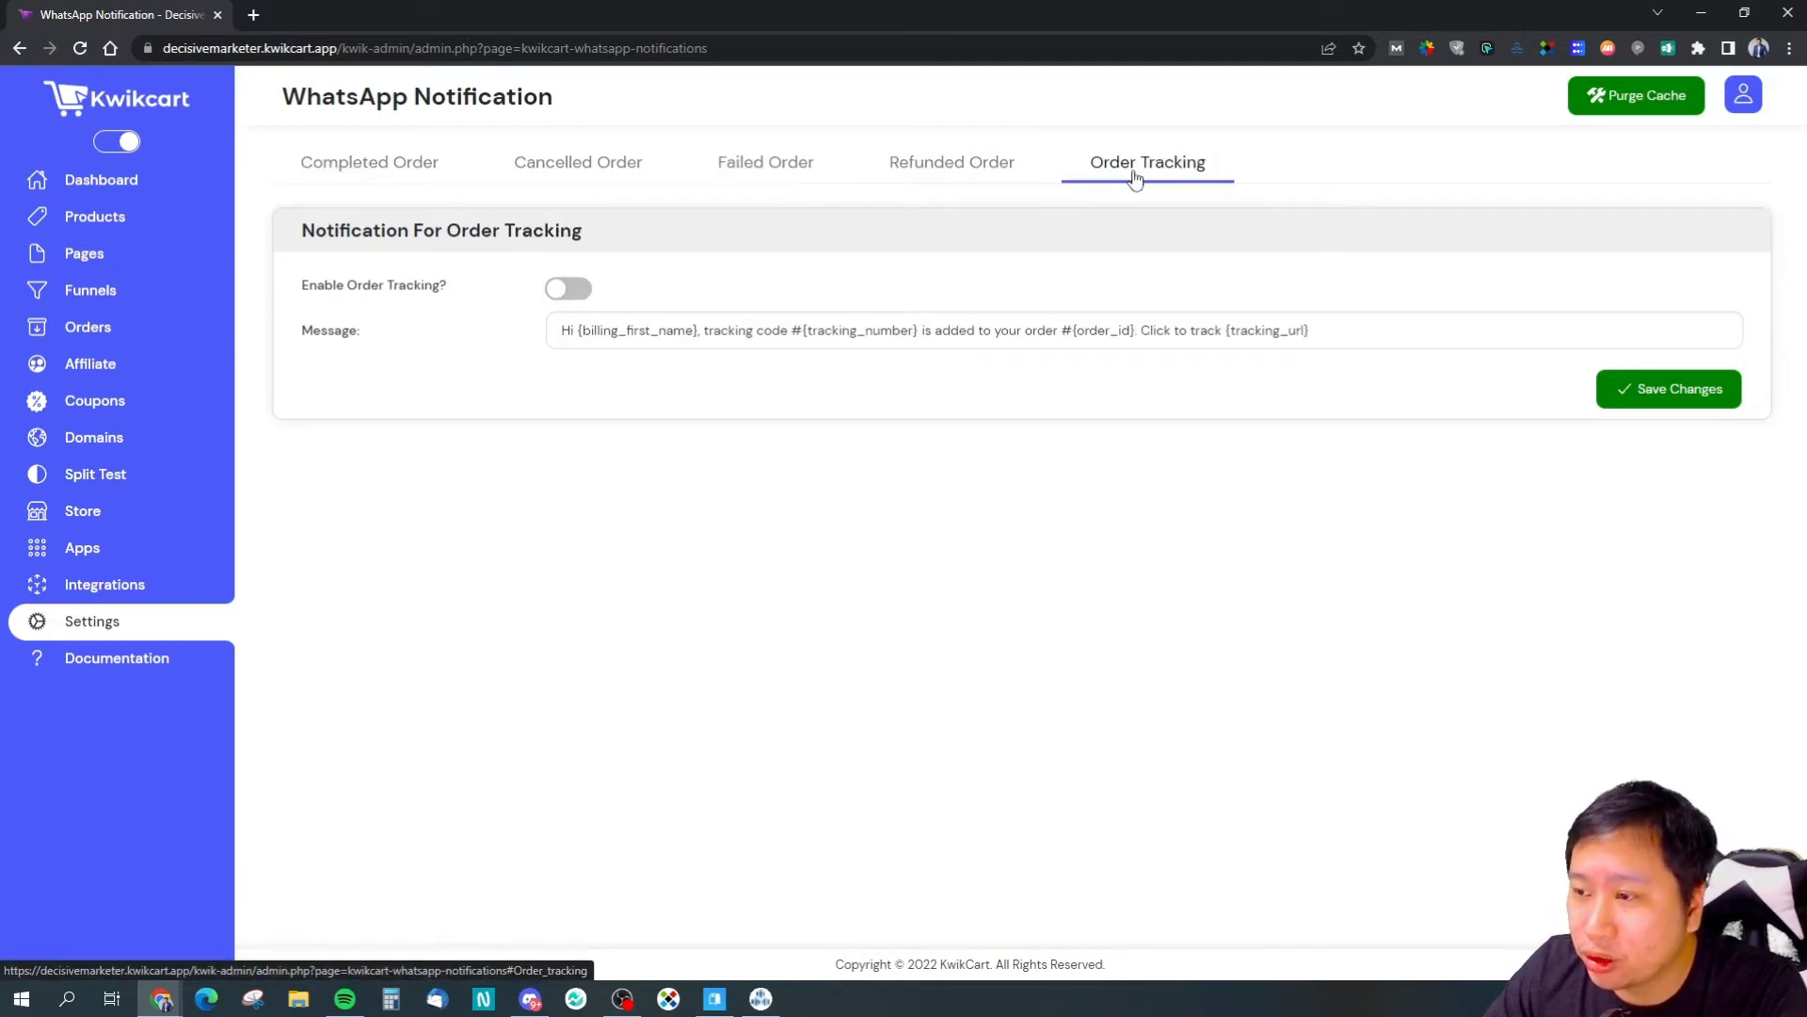
{"action": "left_click", "coordinate": [1026, 178]}
{"action": "left_click", "coordinate": [814, 184]}
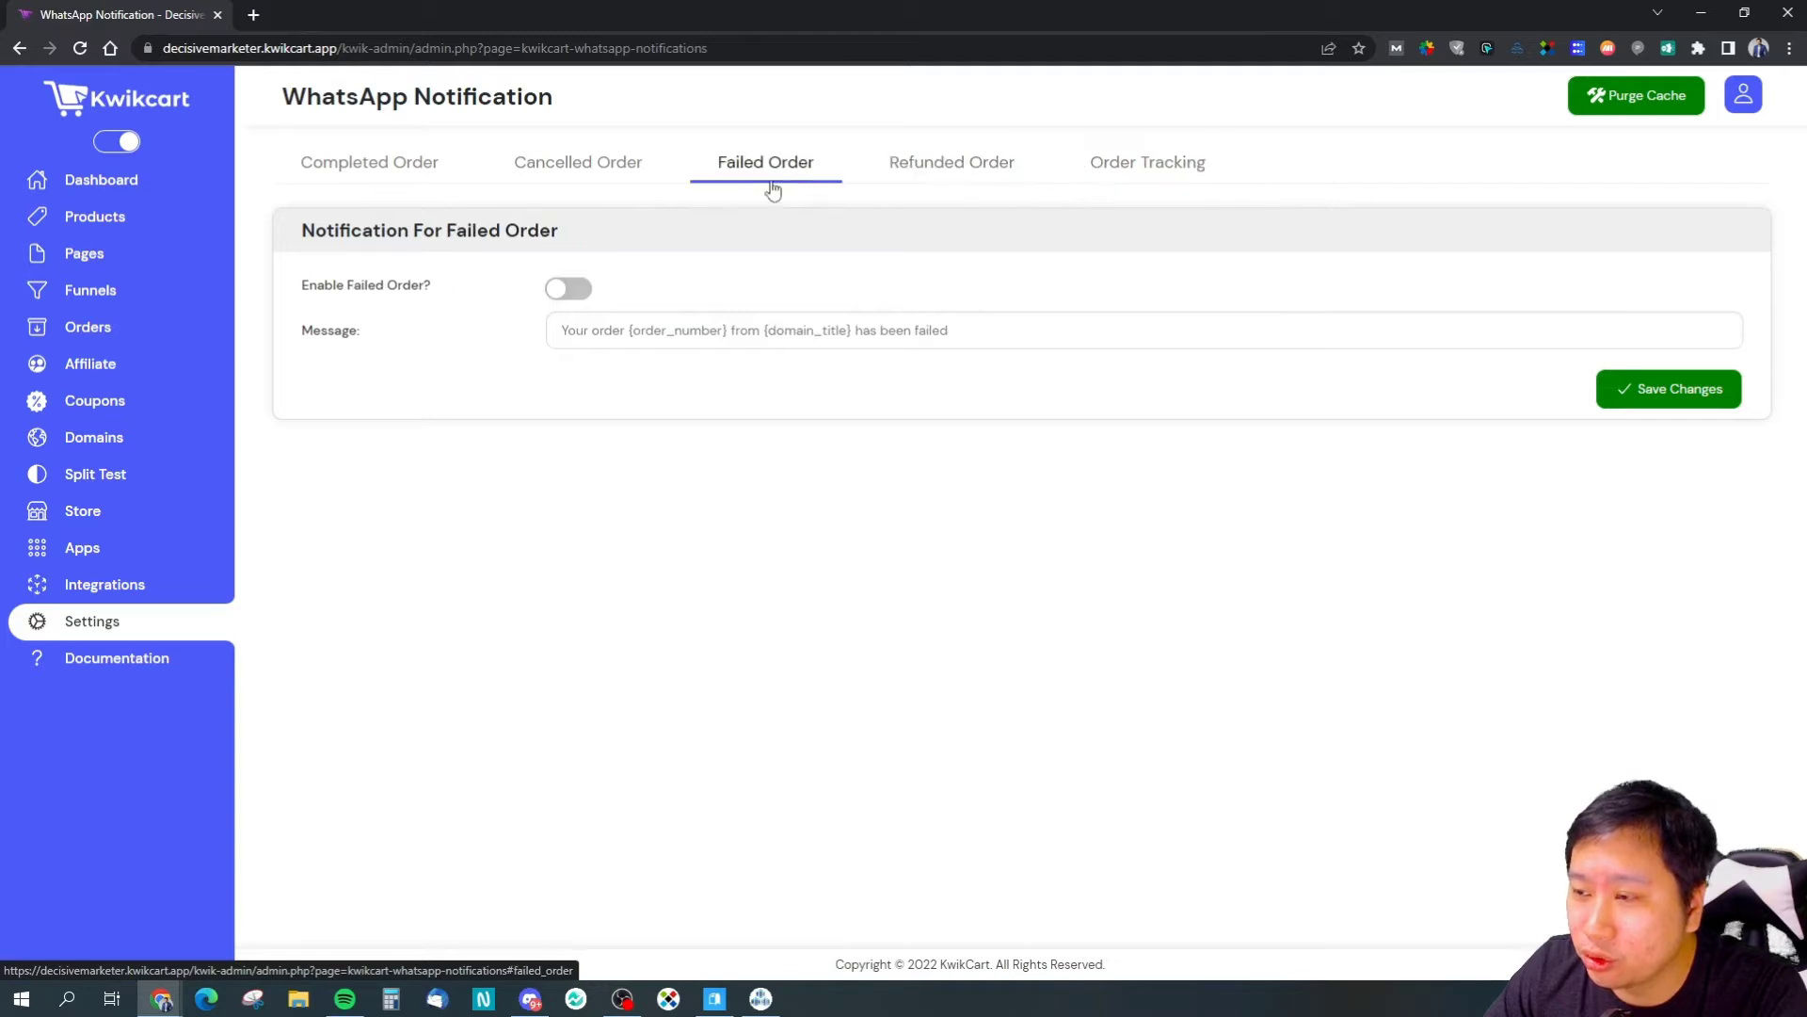
{"action": "left_click", "coordinate": [578, 185]}
{"action": "left_click", "coordinate": [476, 177]}
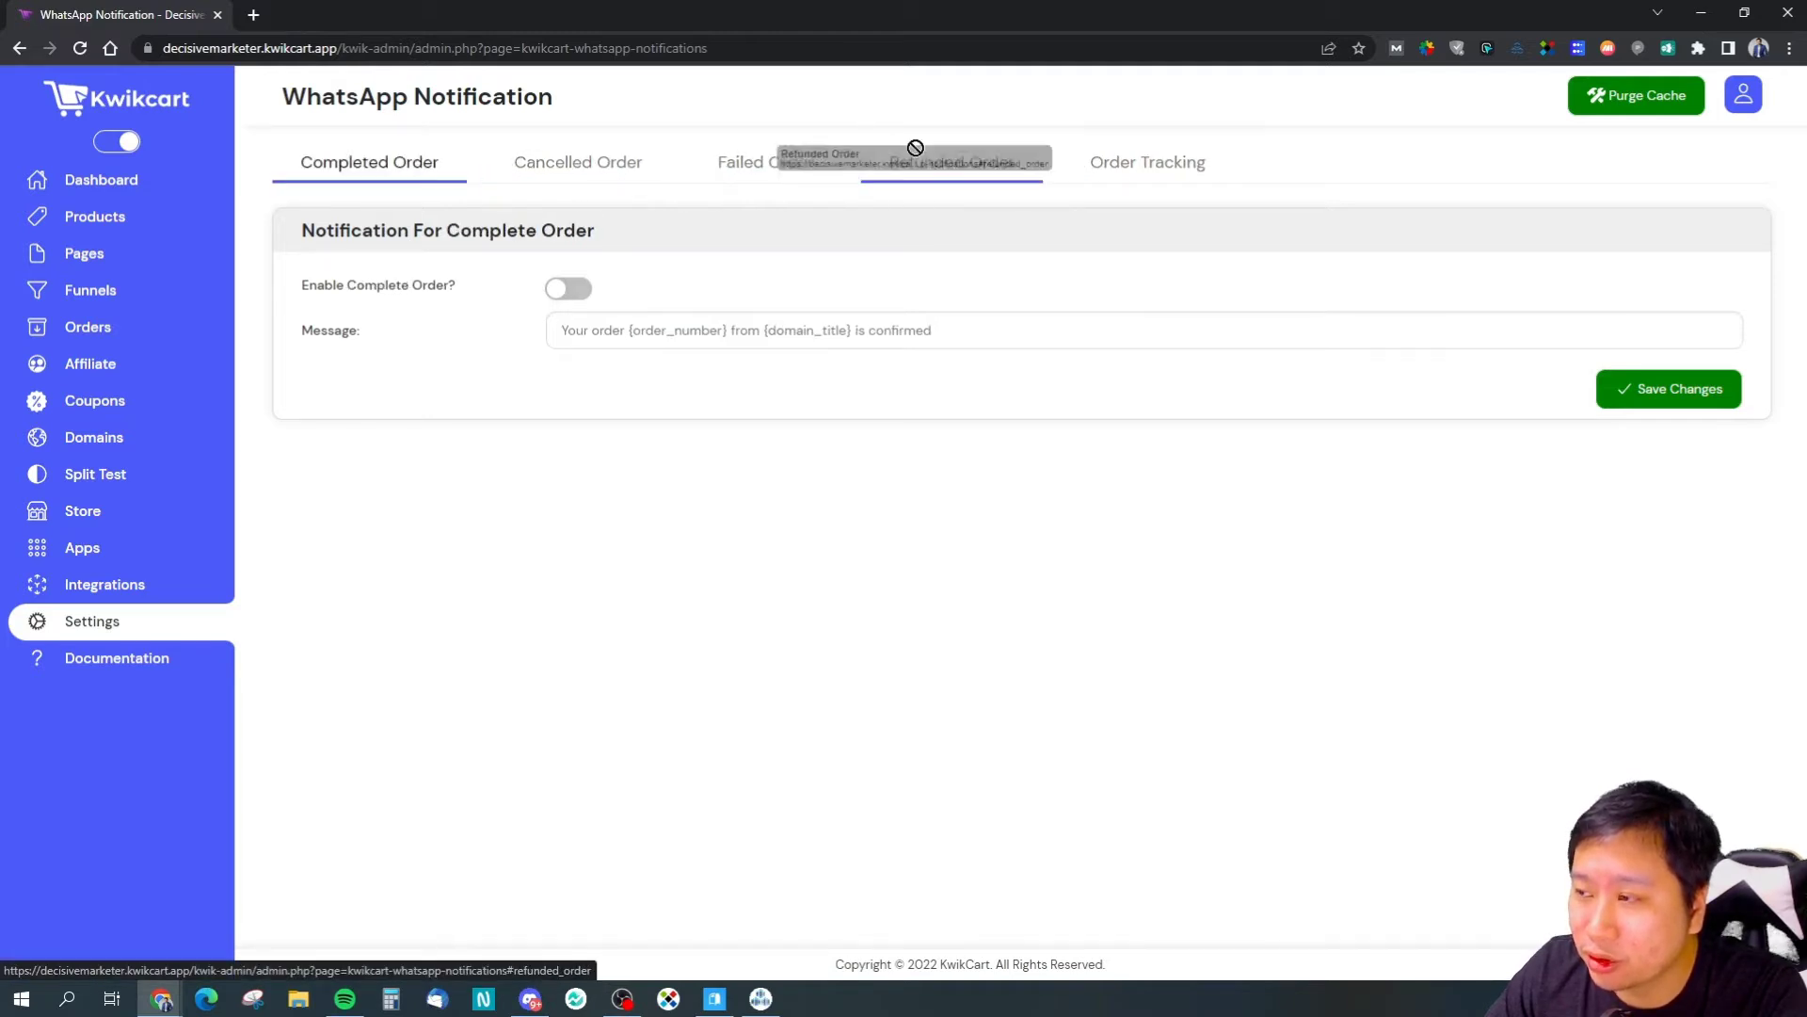
{"action": "left_click", "coordinate": [1086, 160]}
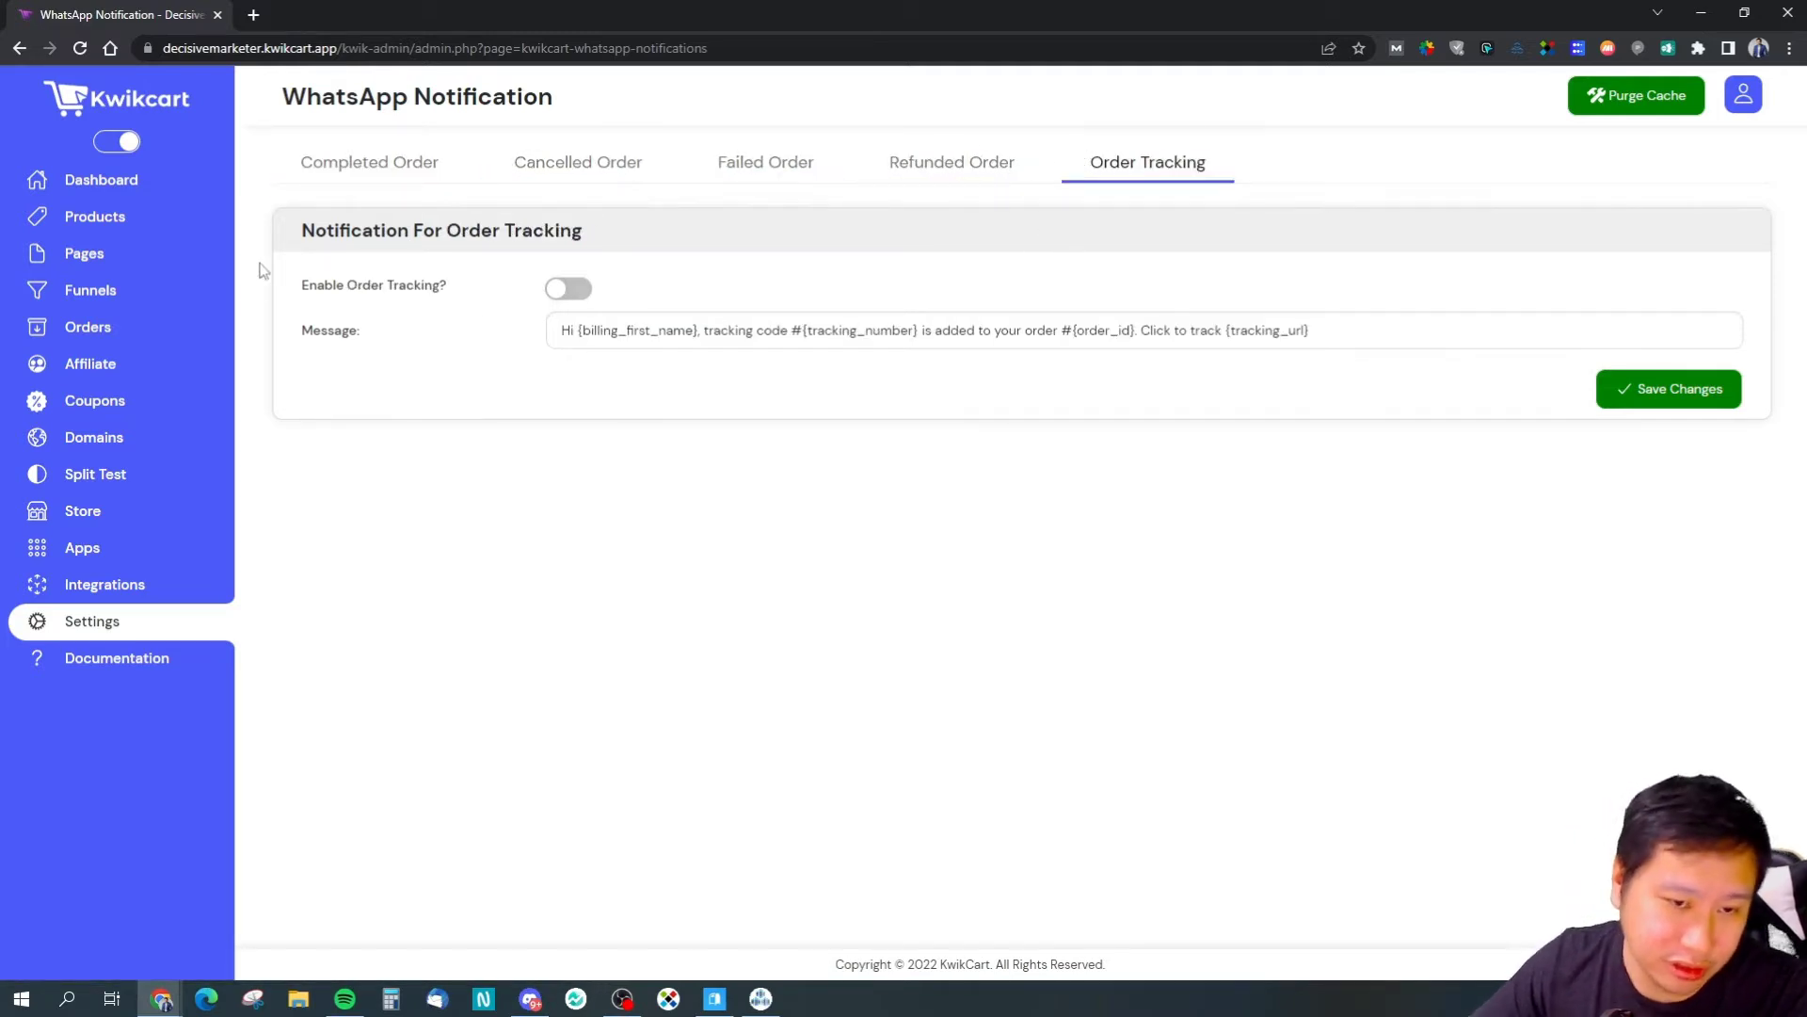
{"action": "left_click", "coordinate": [428, 162]}
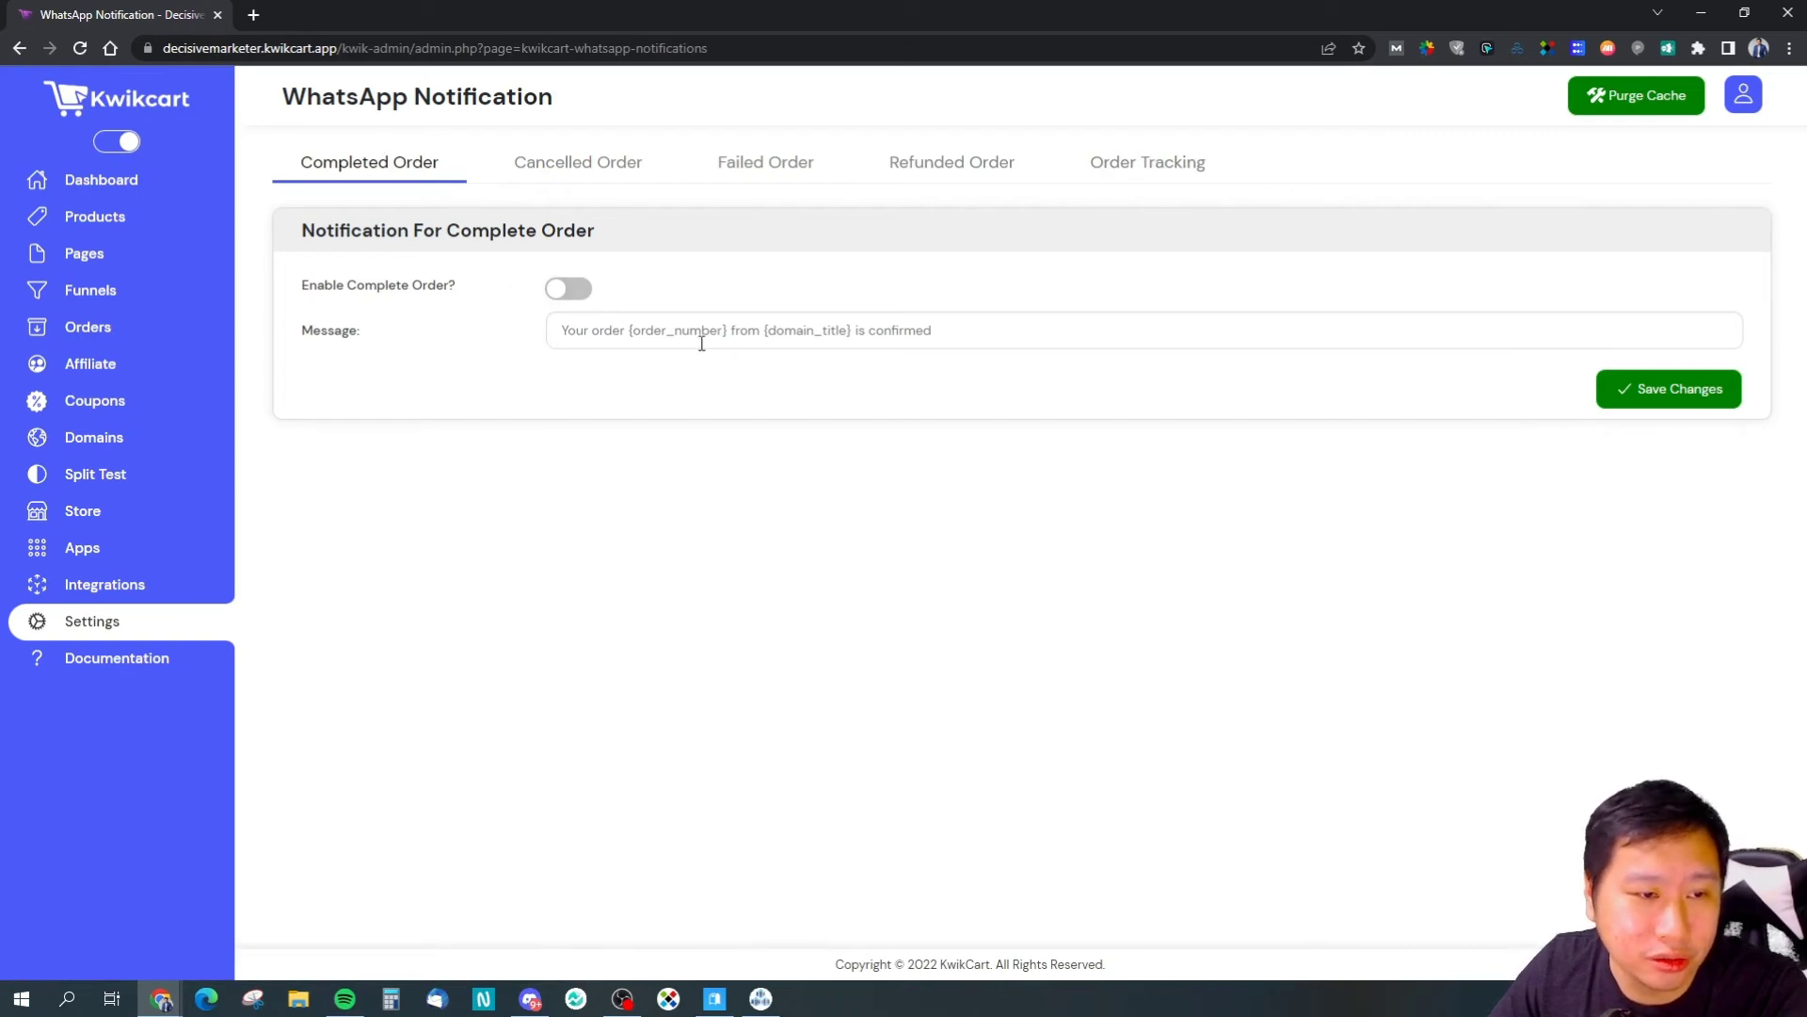
{"action": "left_click", "coordinate": [582, 162]}
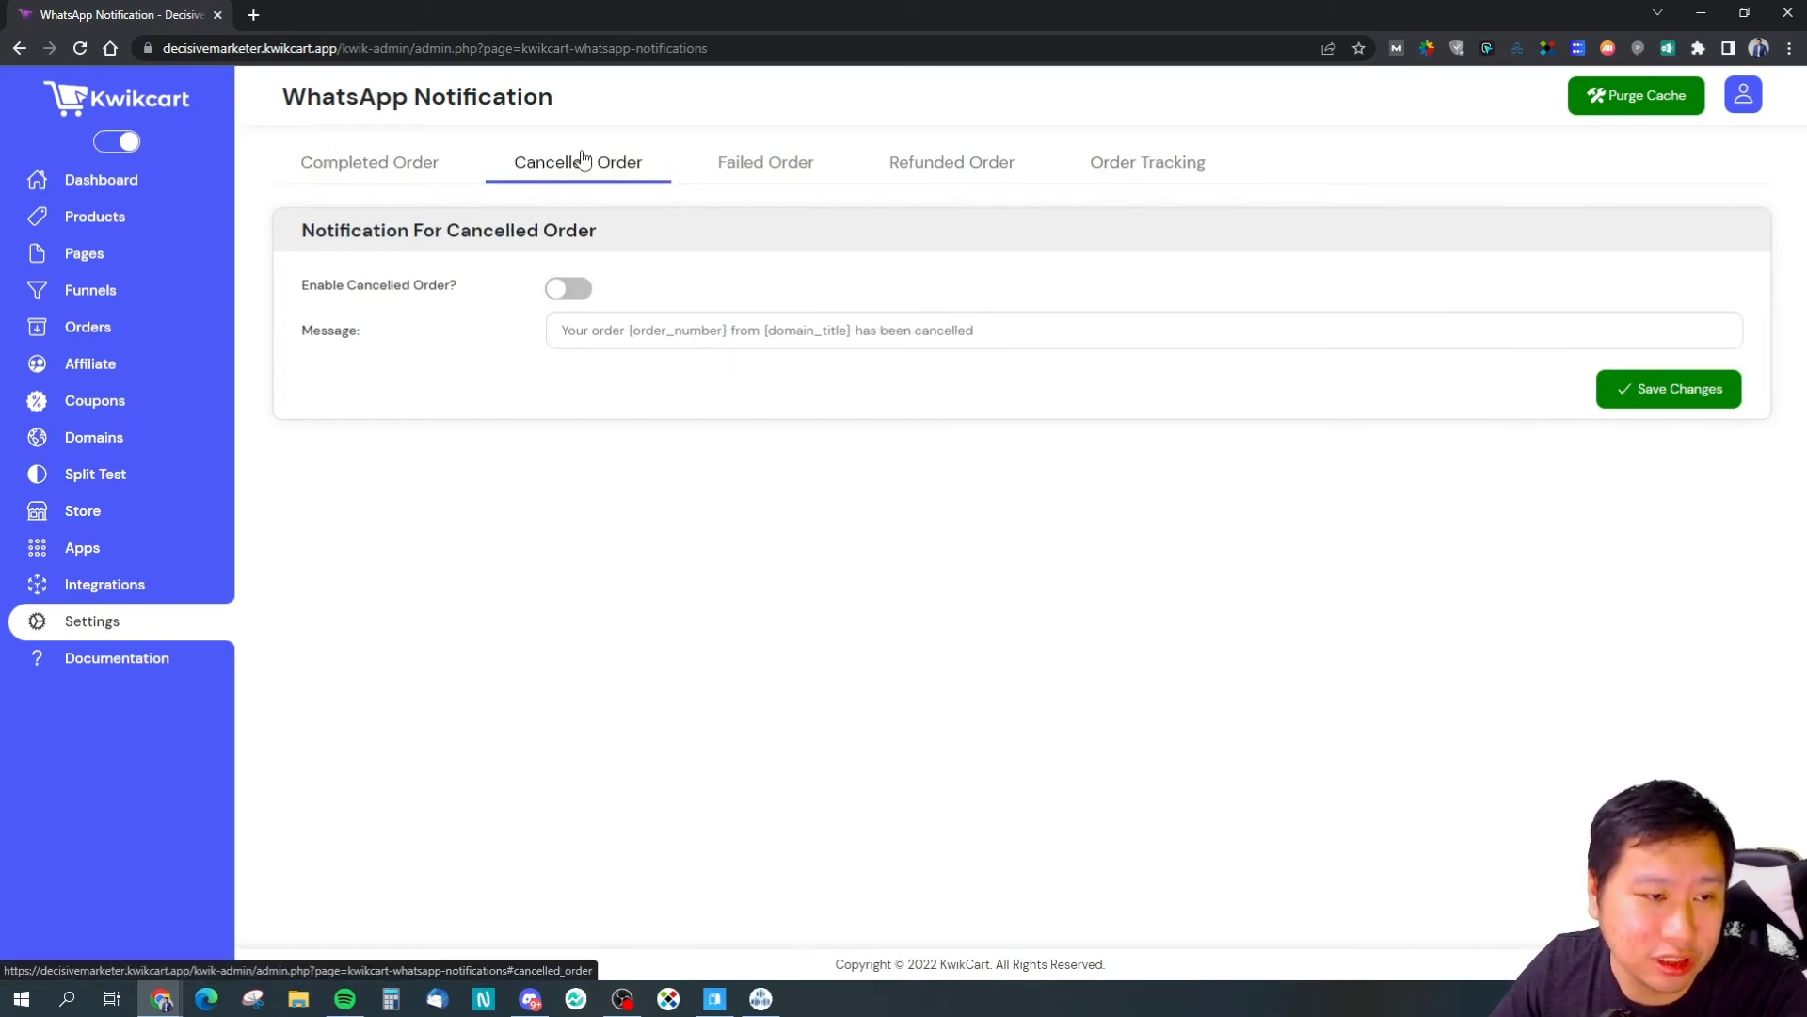
{"action": "left_click", "coordinate": [781, 164]}
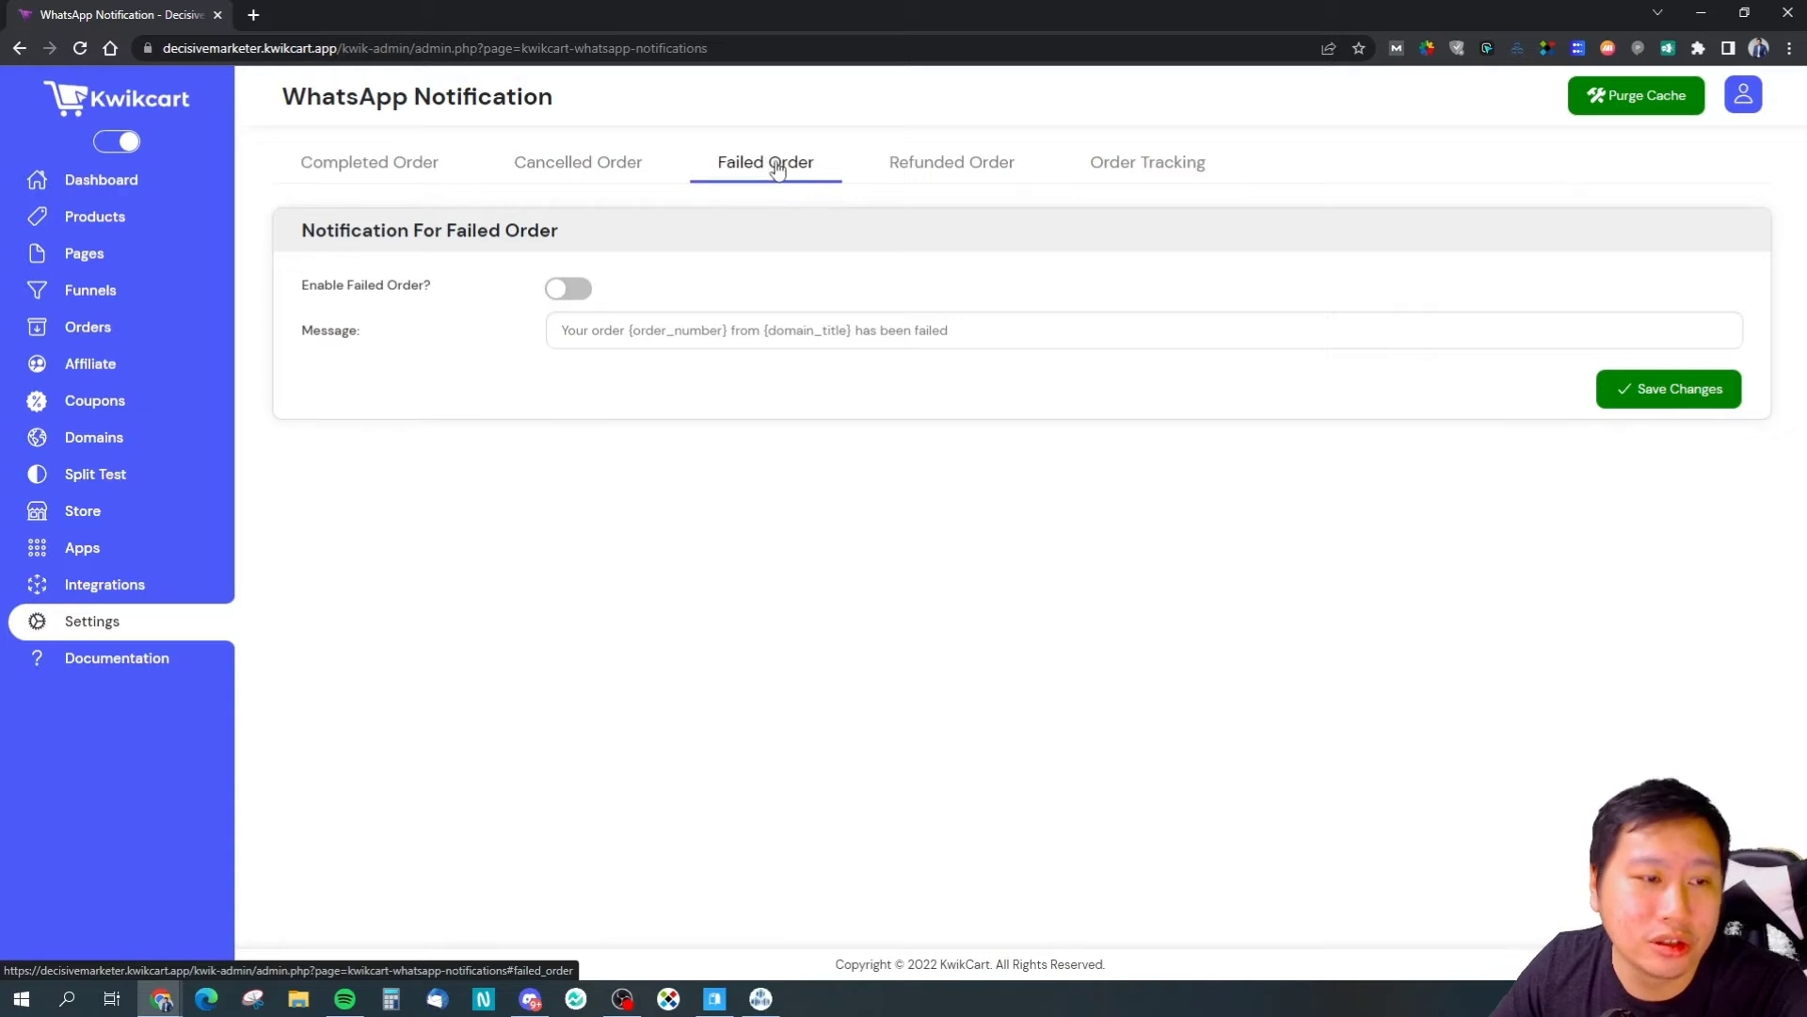
{"action": "left_click", "coordinate": [990, 166]}
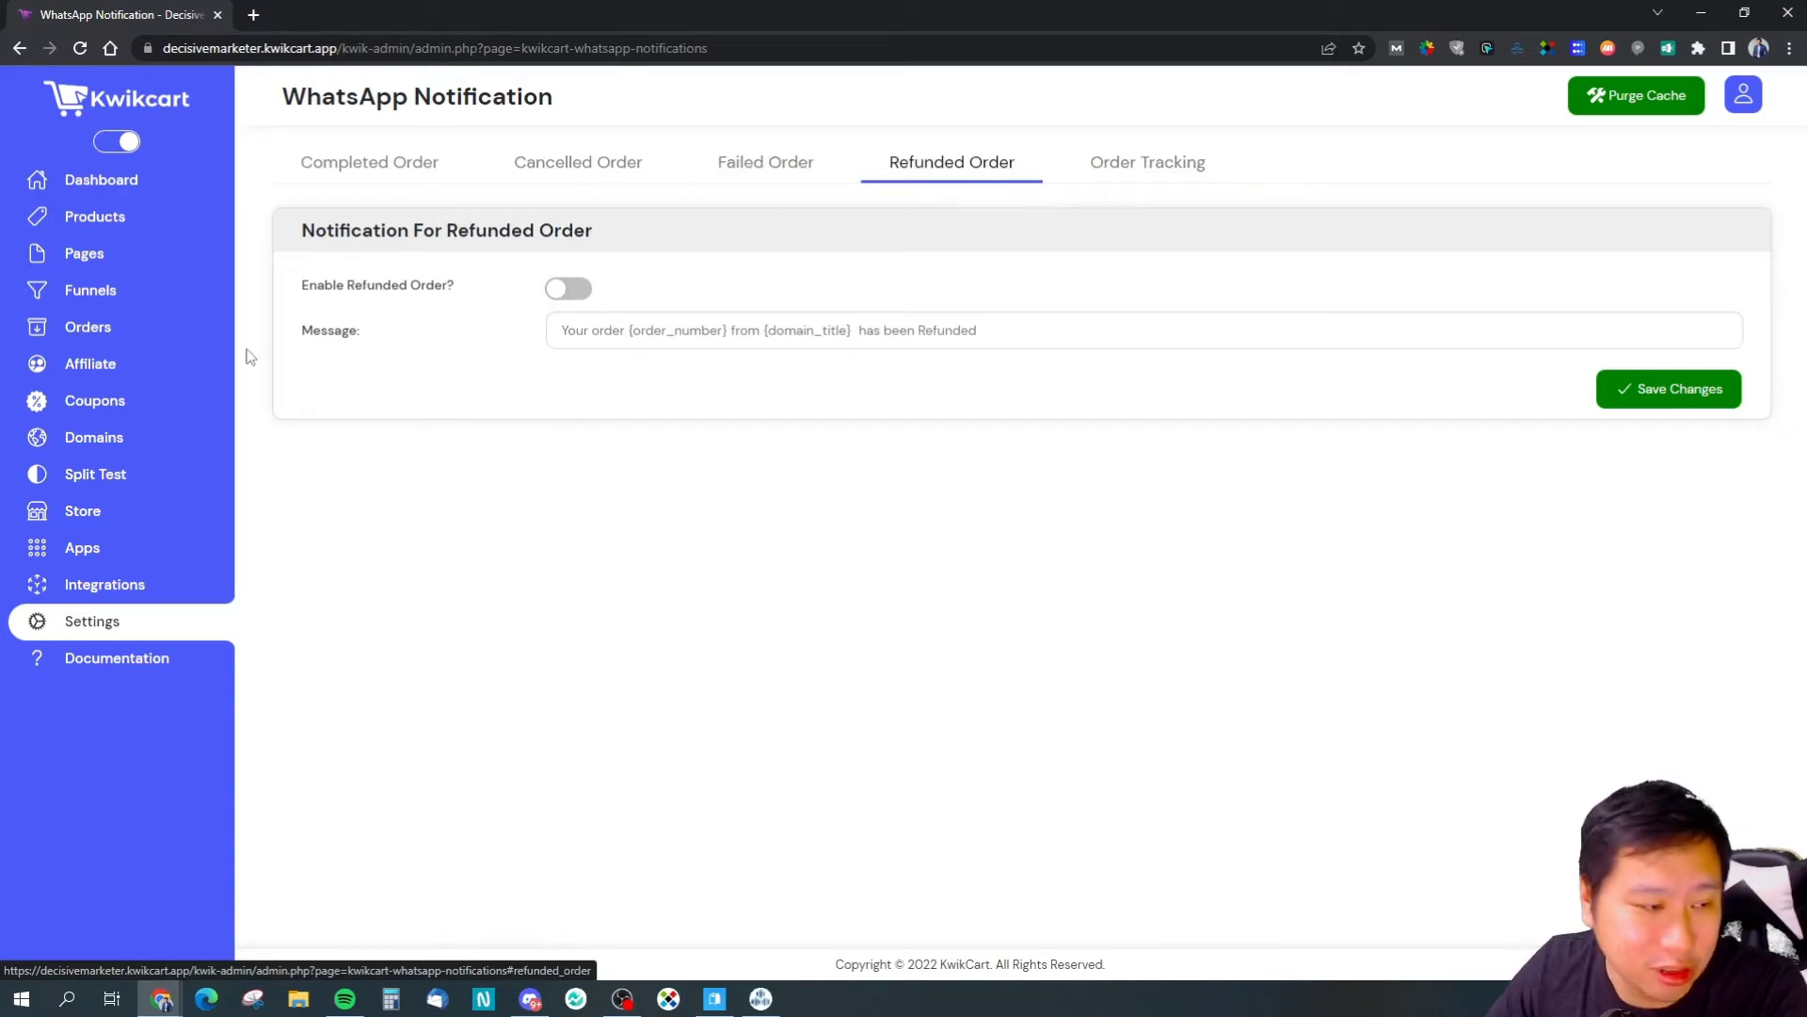
Step: View the Message Notifications configuration and return to the Kwik Settings overview
{"action": "left_click", "coordinate": [86, 623]}
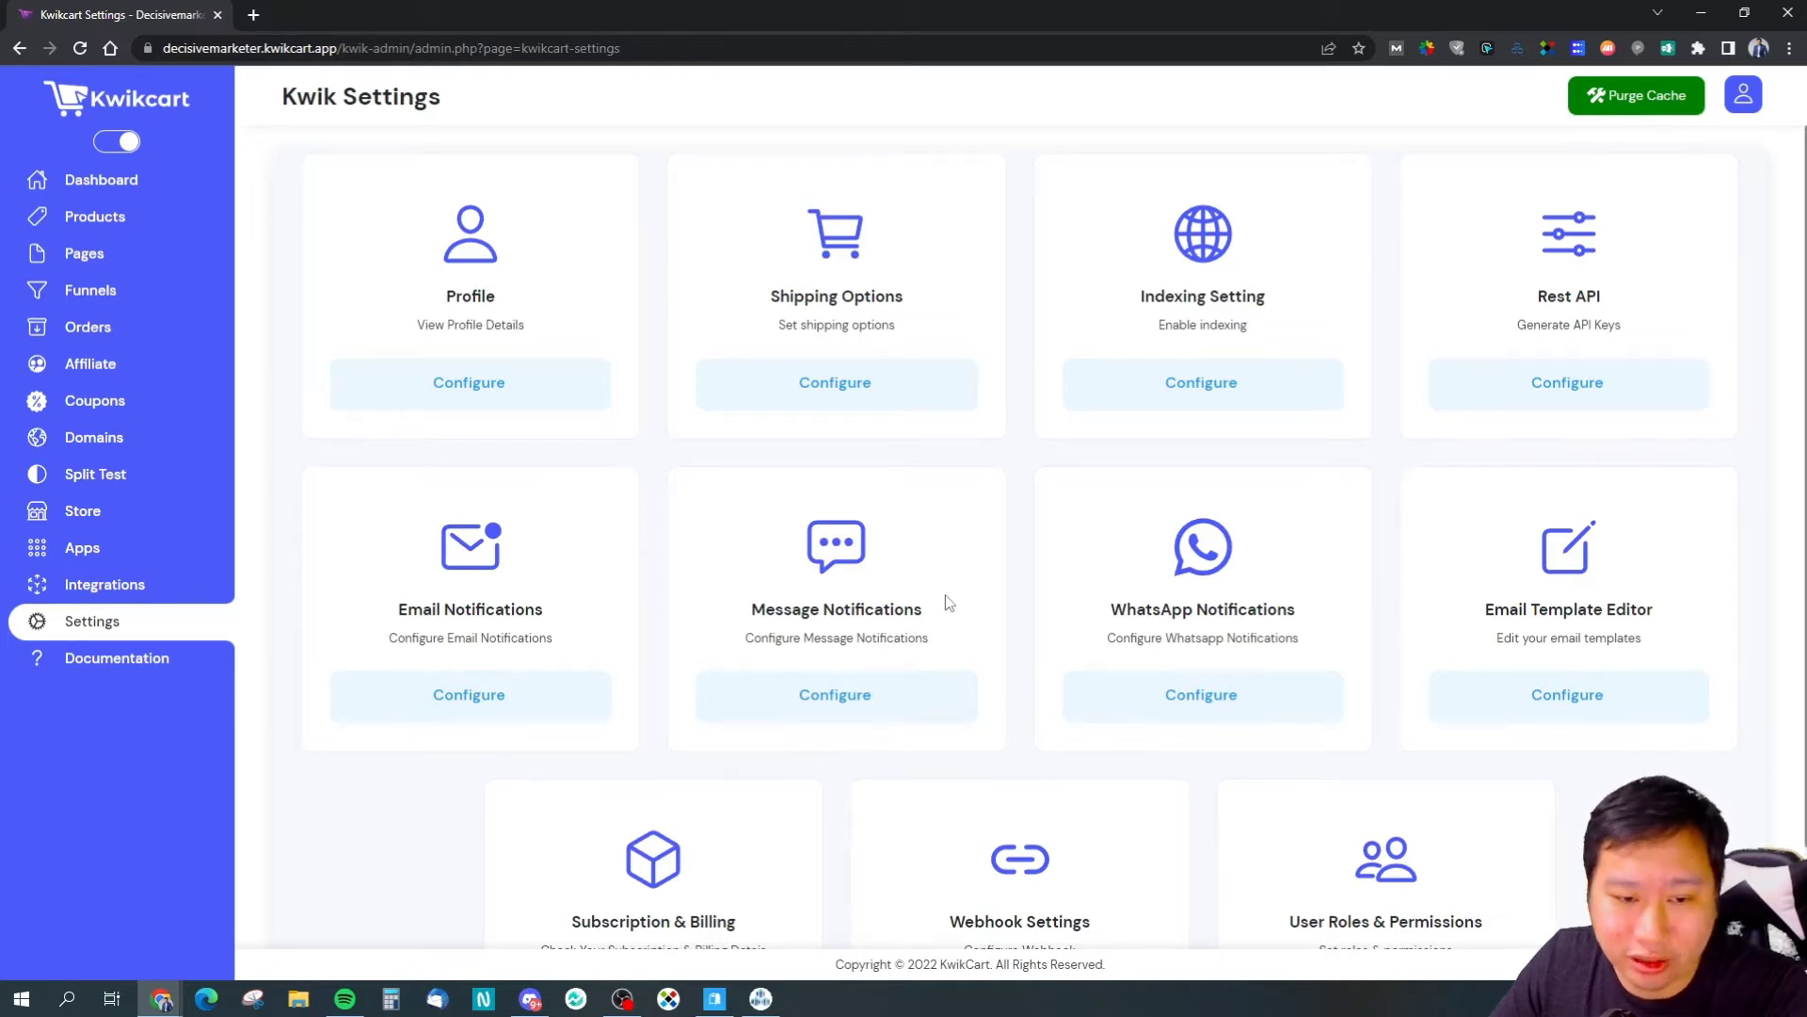
{"action": "left_click", "coordinate": [766, 708]}
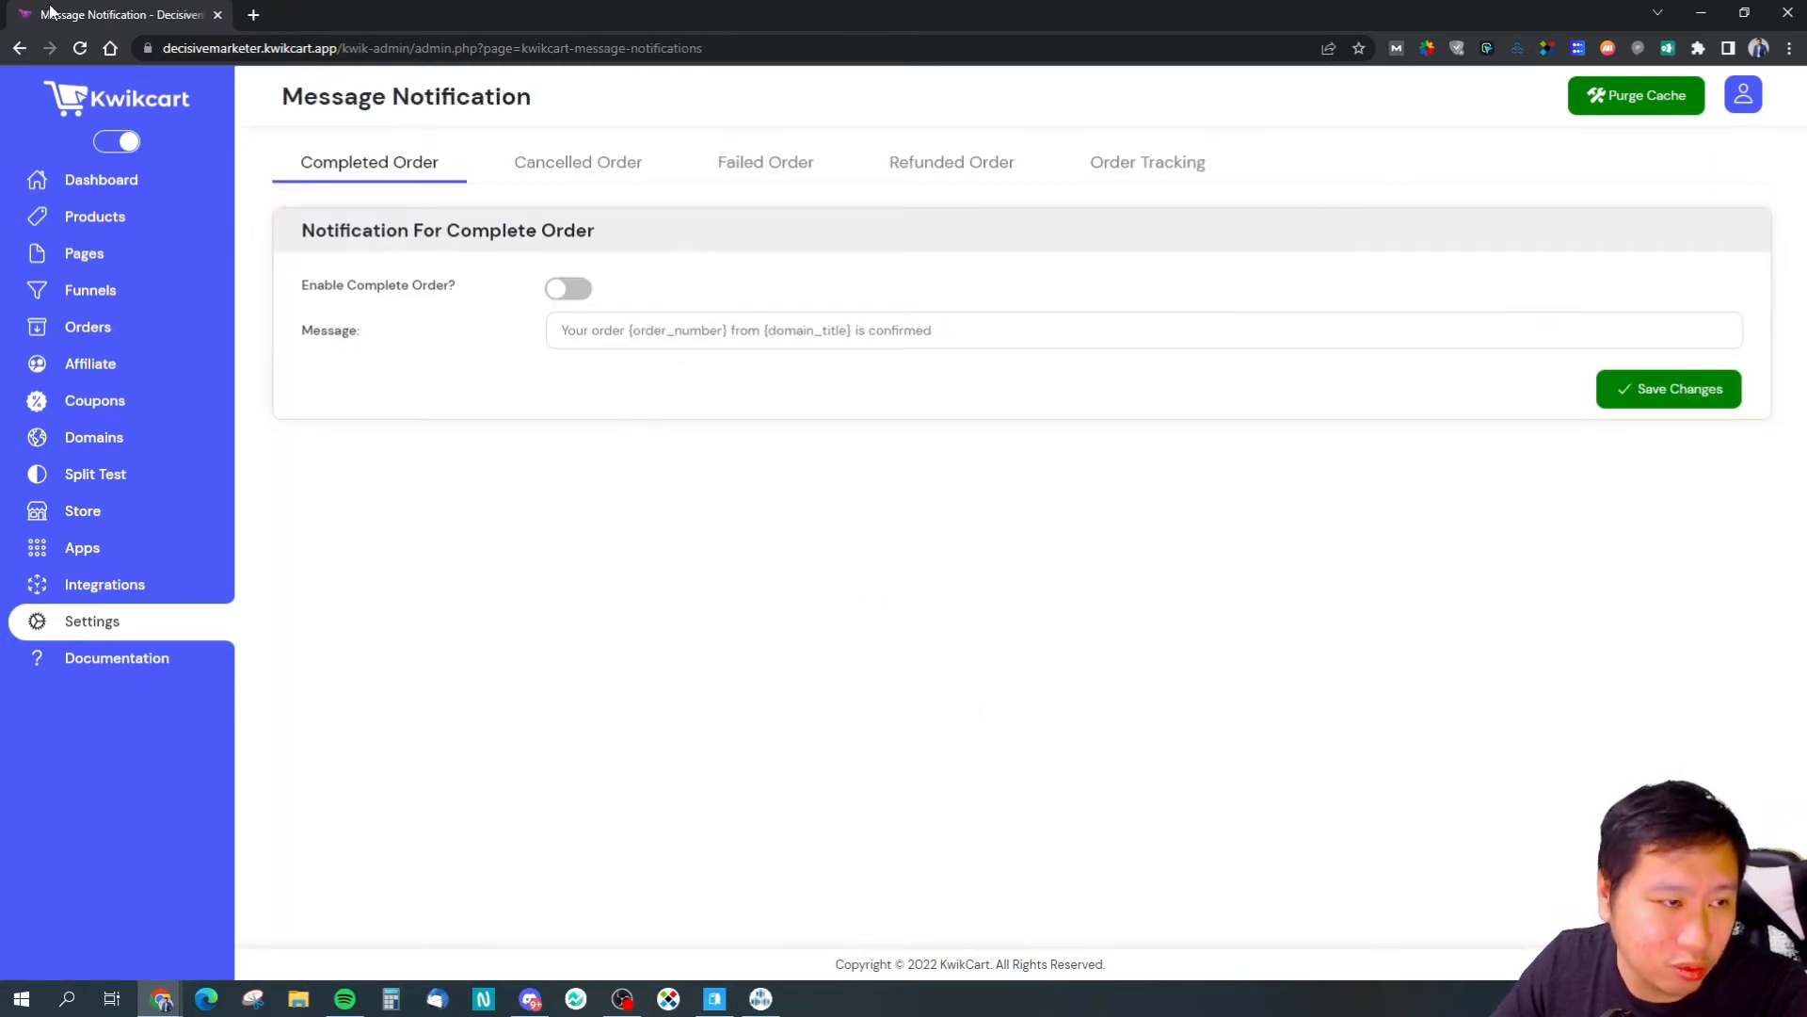
{"action": "key", "text": "alt+Left"}
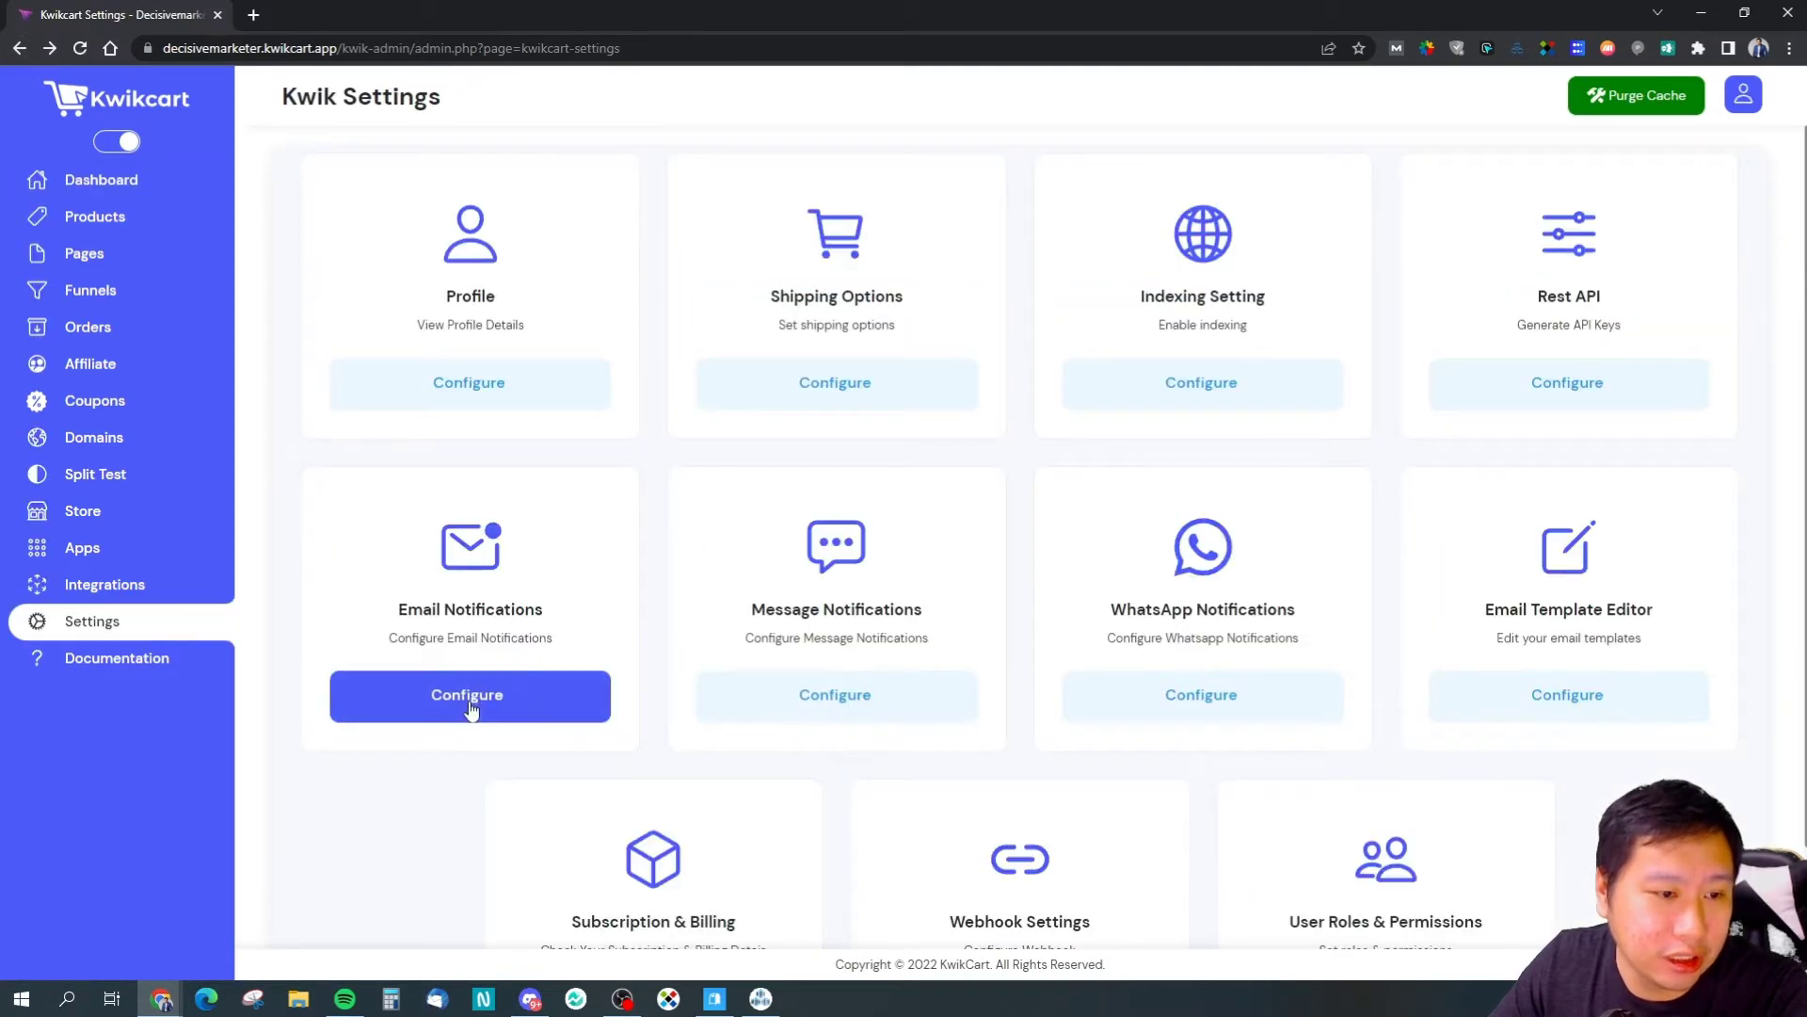
Step: Open the Email Notifications configuration and review its email list, sender options and template options
{"action": "left_click", "coordinate": [478, 699]}
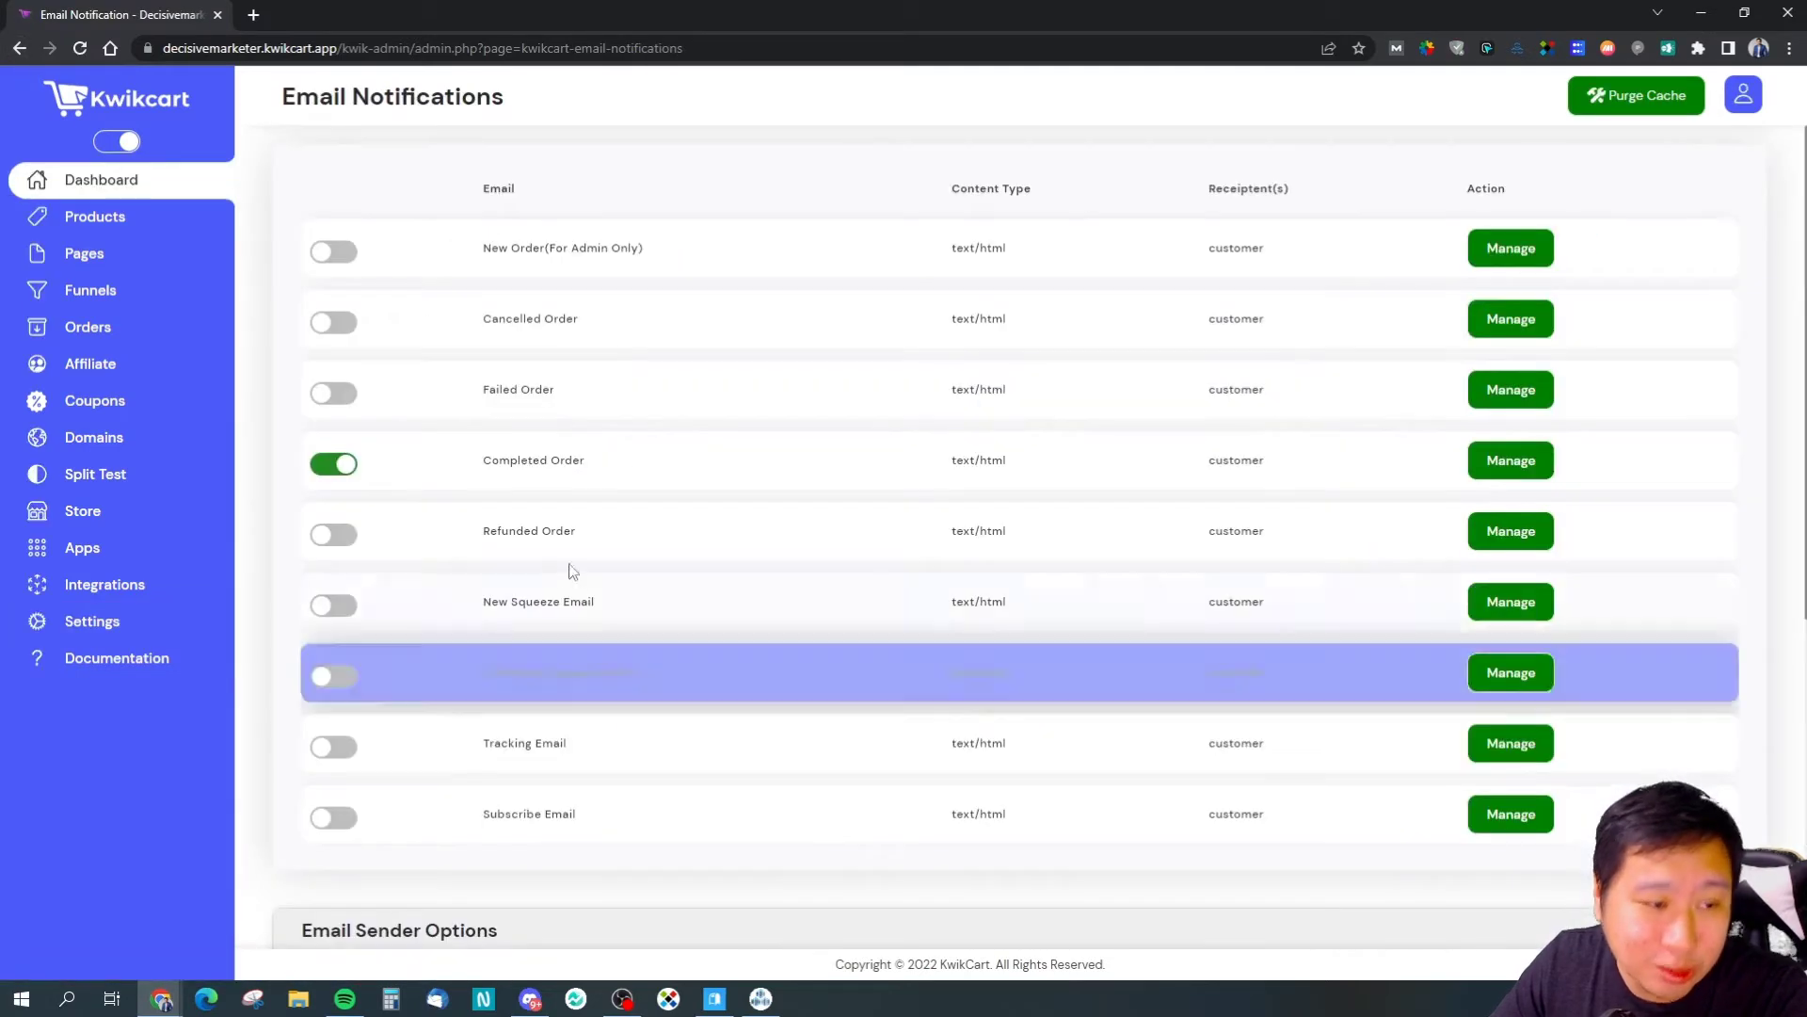
{"action": "scroll", "coordinate": [555, 560], "scroll_direction": "down", "scroll_amount": 6}
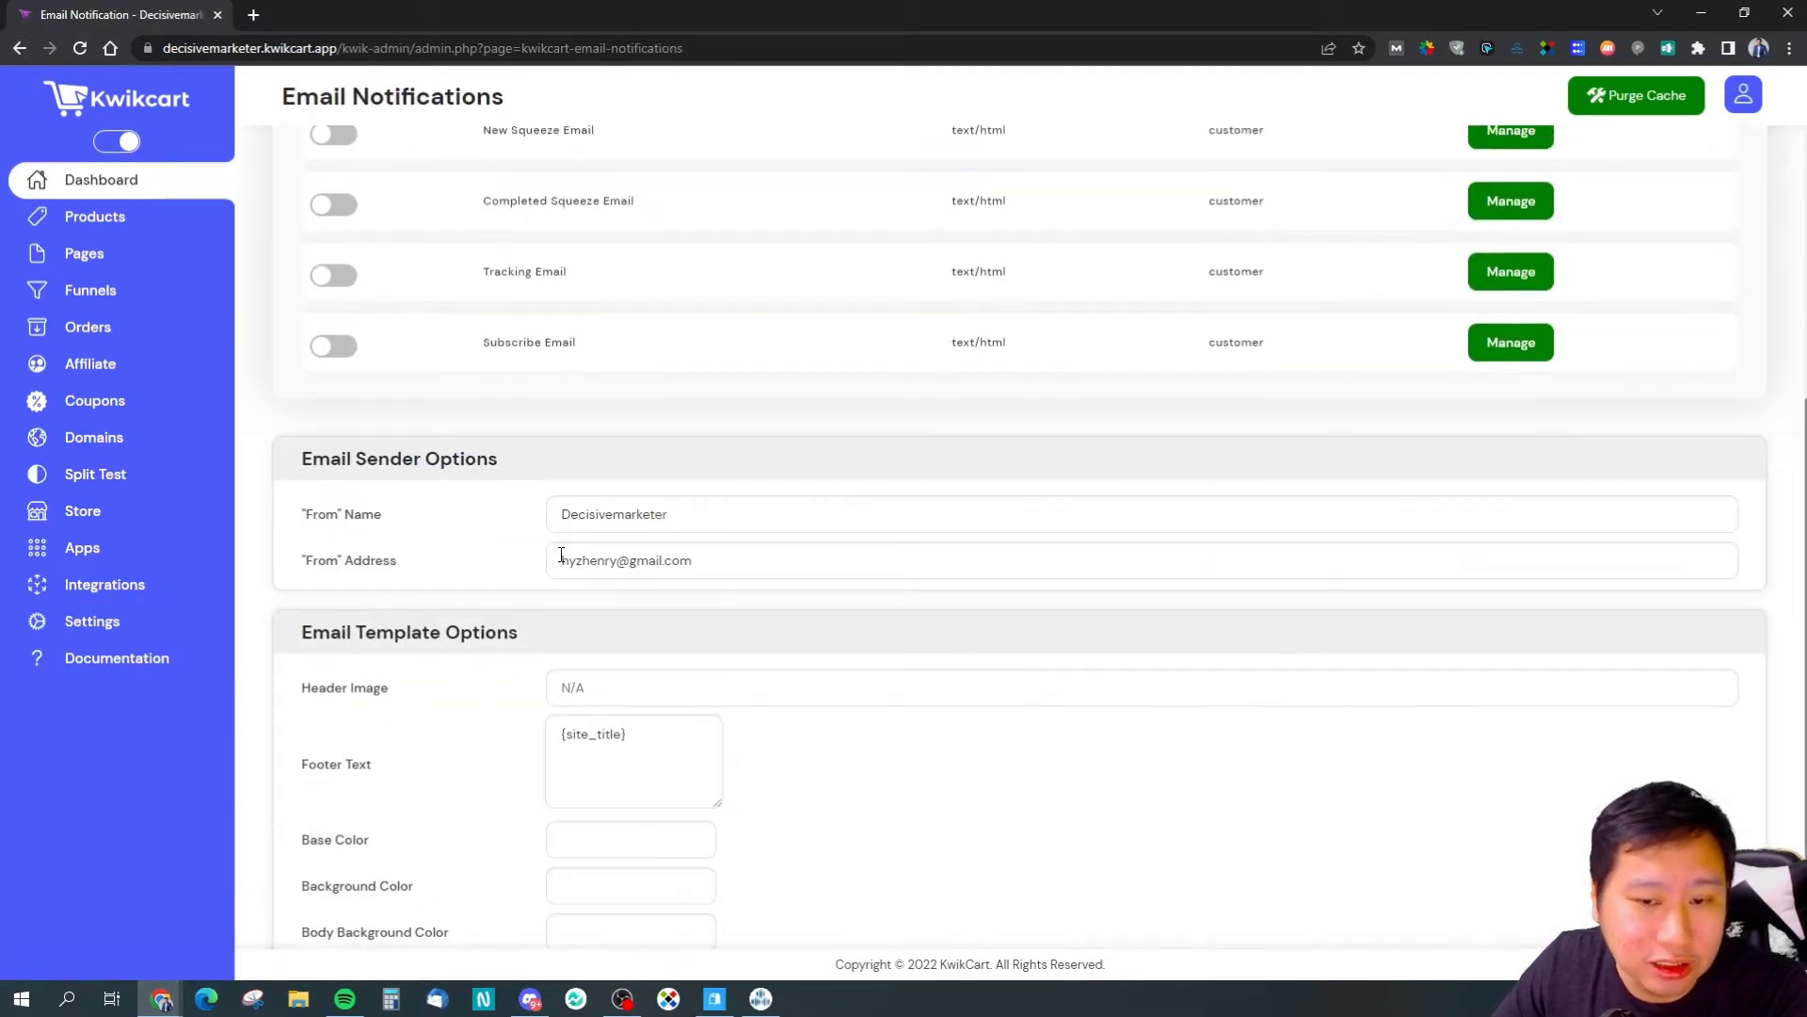
{"action": "scroll", "coordinate": [561, 554], "scroll_direction": "up", "scroll_amount": 4}
{"action": "scroll", "coordinate": [561, 554], "scroll_direction": "down", "scroll_amount": 4}
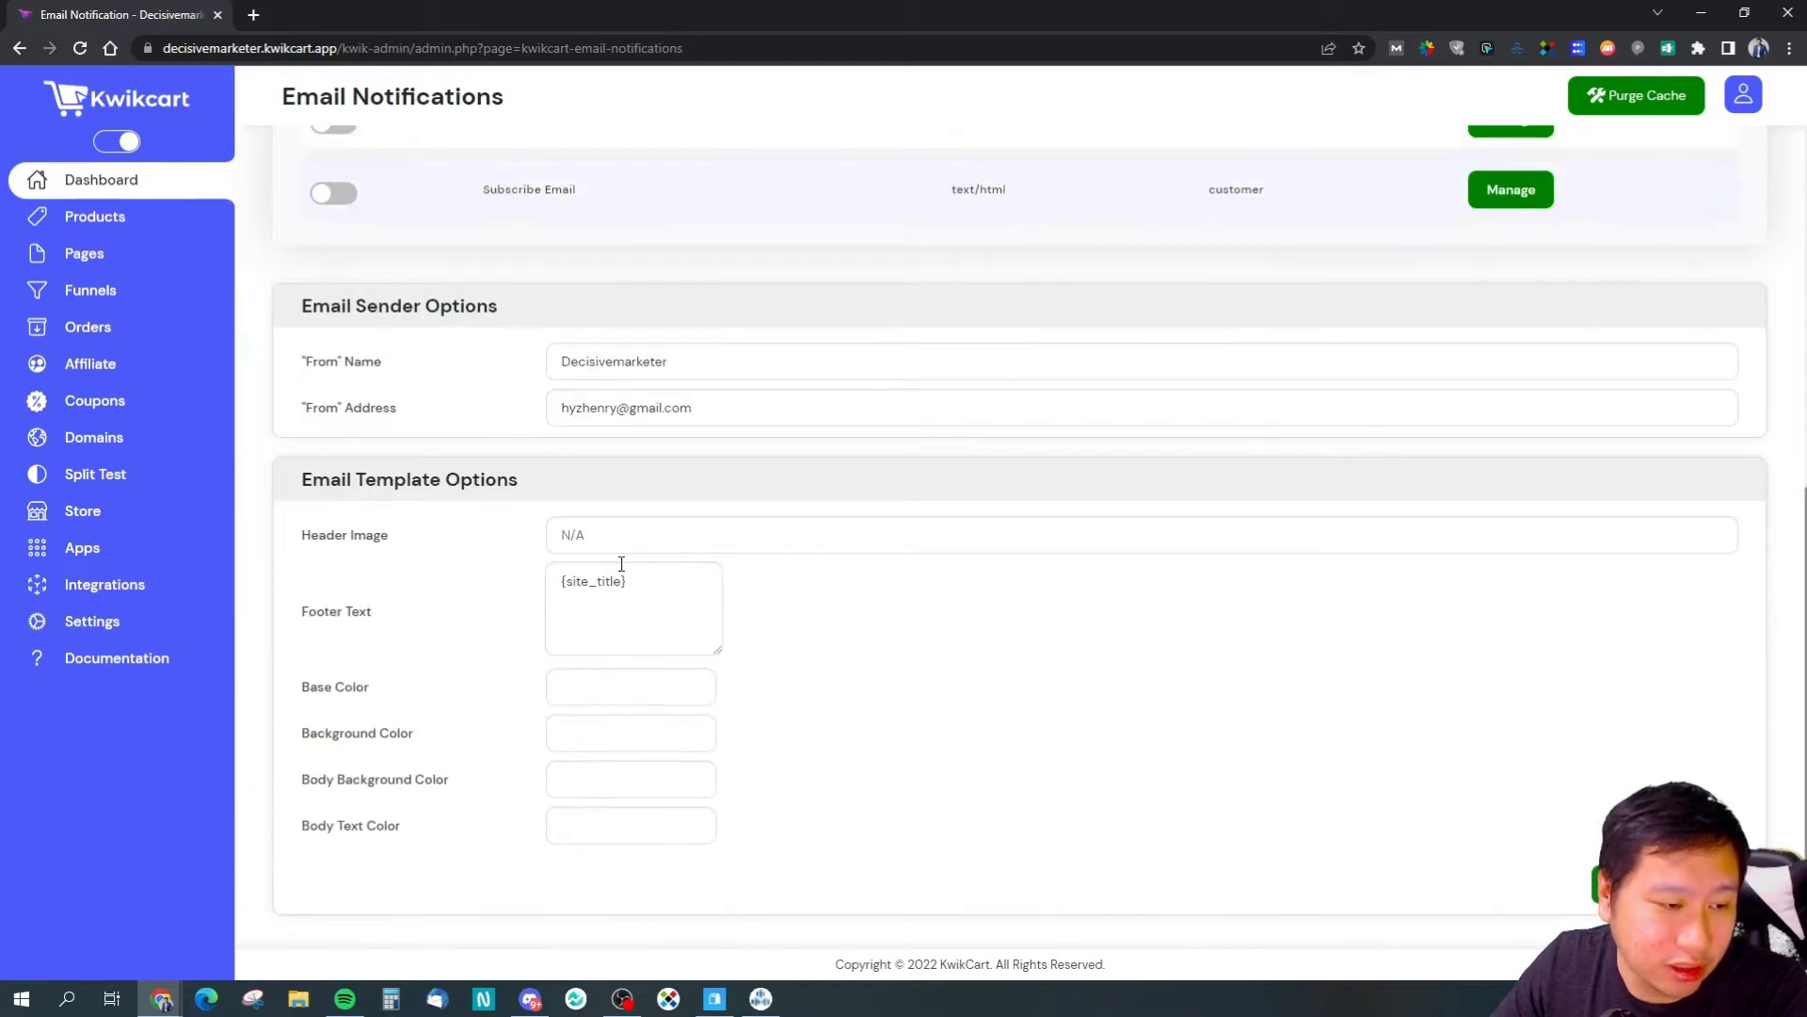
{"action": "scroll", "coordinate": [929, 572], "scroll_direction": "up", "scroll_amount": 7}
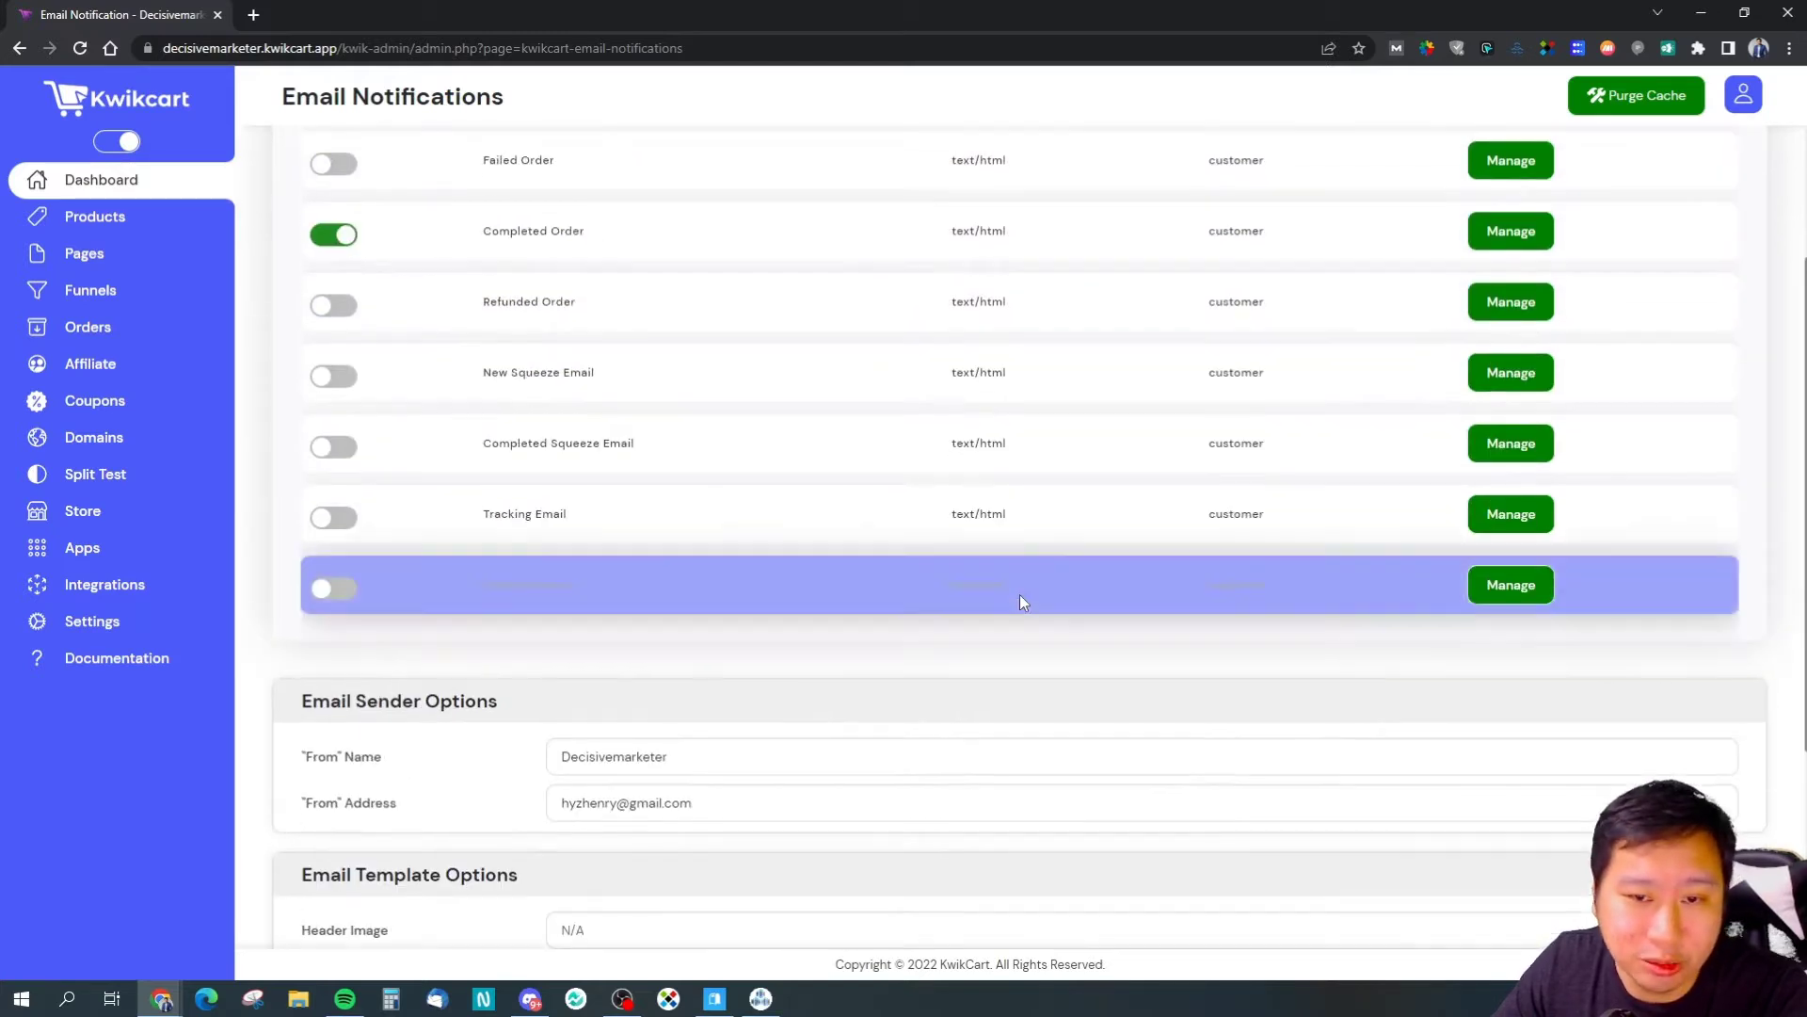
Step: Check the Completed Order email's settings, then review the email list and sender options again before returning to Kwik Settings
{"action": "left_click", "coordinate": [1524, 462]}
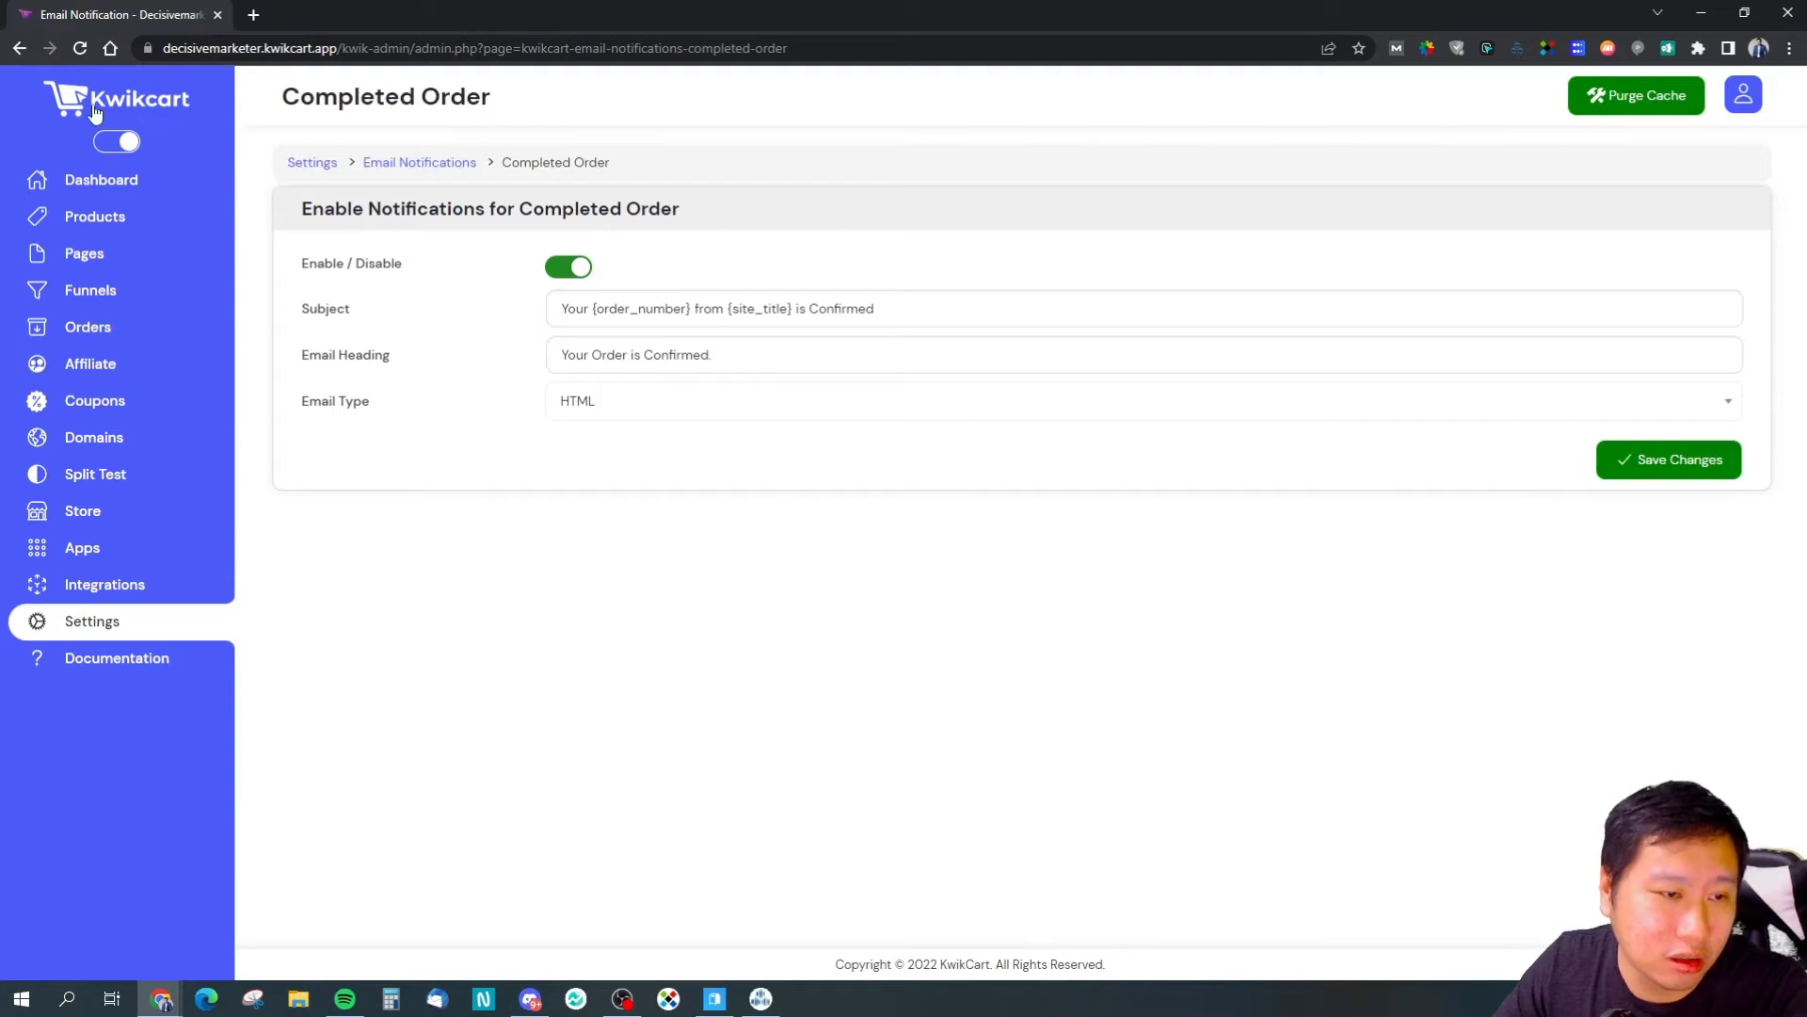
{"action": "left_click", "coordinate": [19, 48]}
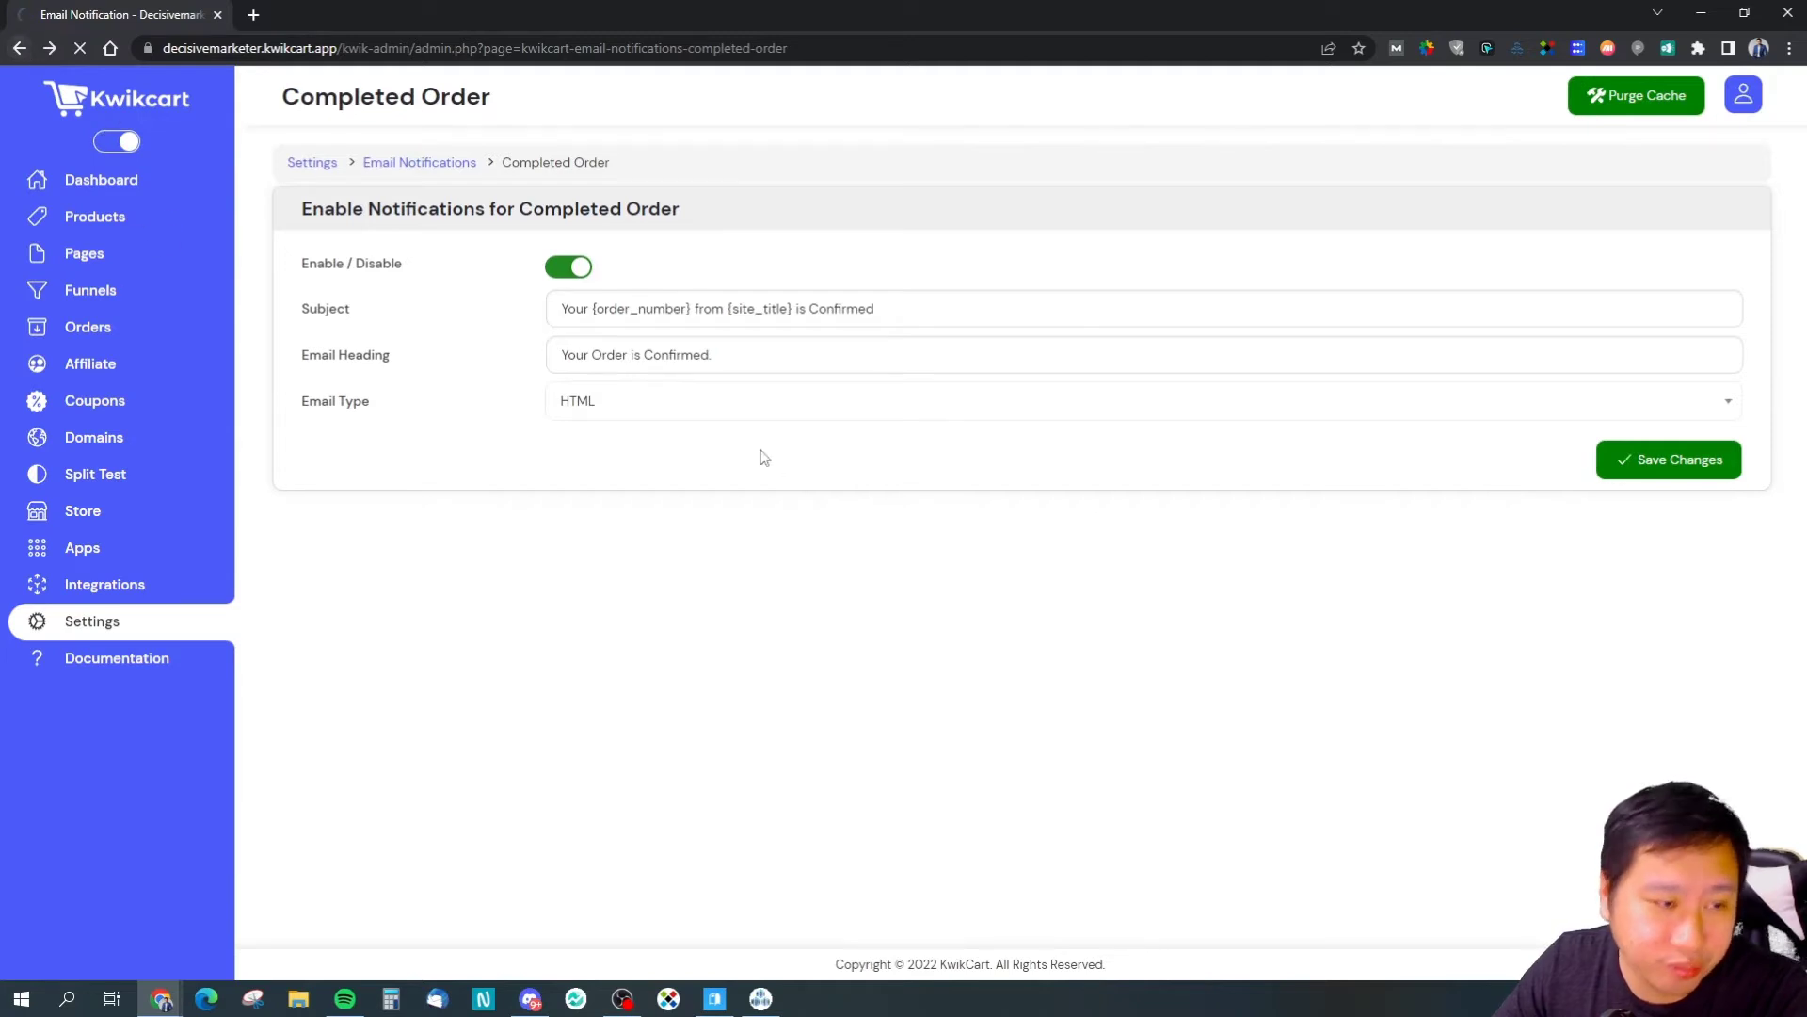
{"action": "scroll", "coordinate": [1065, 637], "scroll_direction": "down", "scroll_amount": 4}
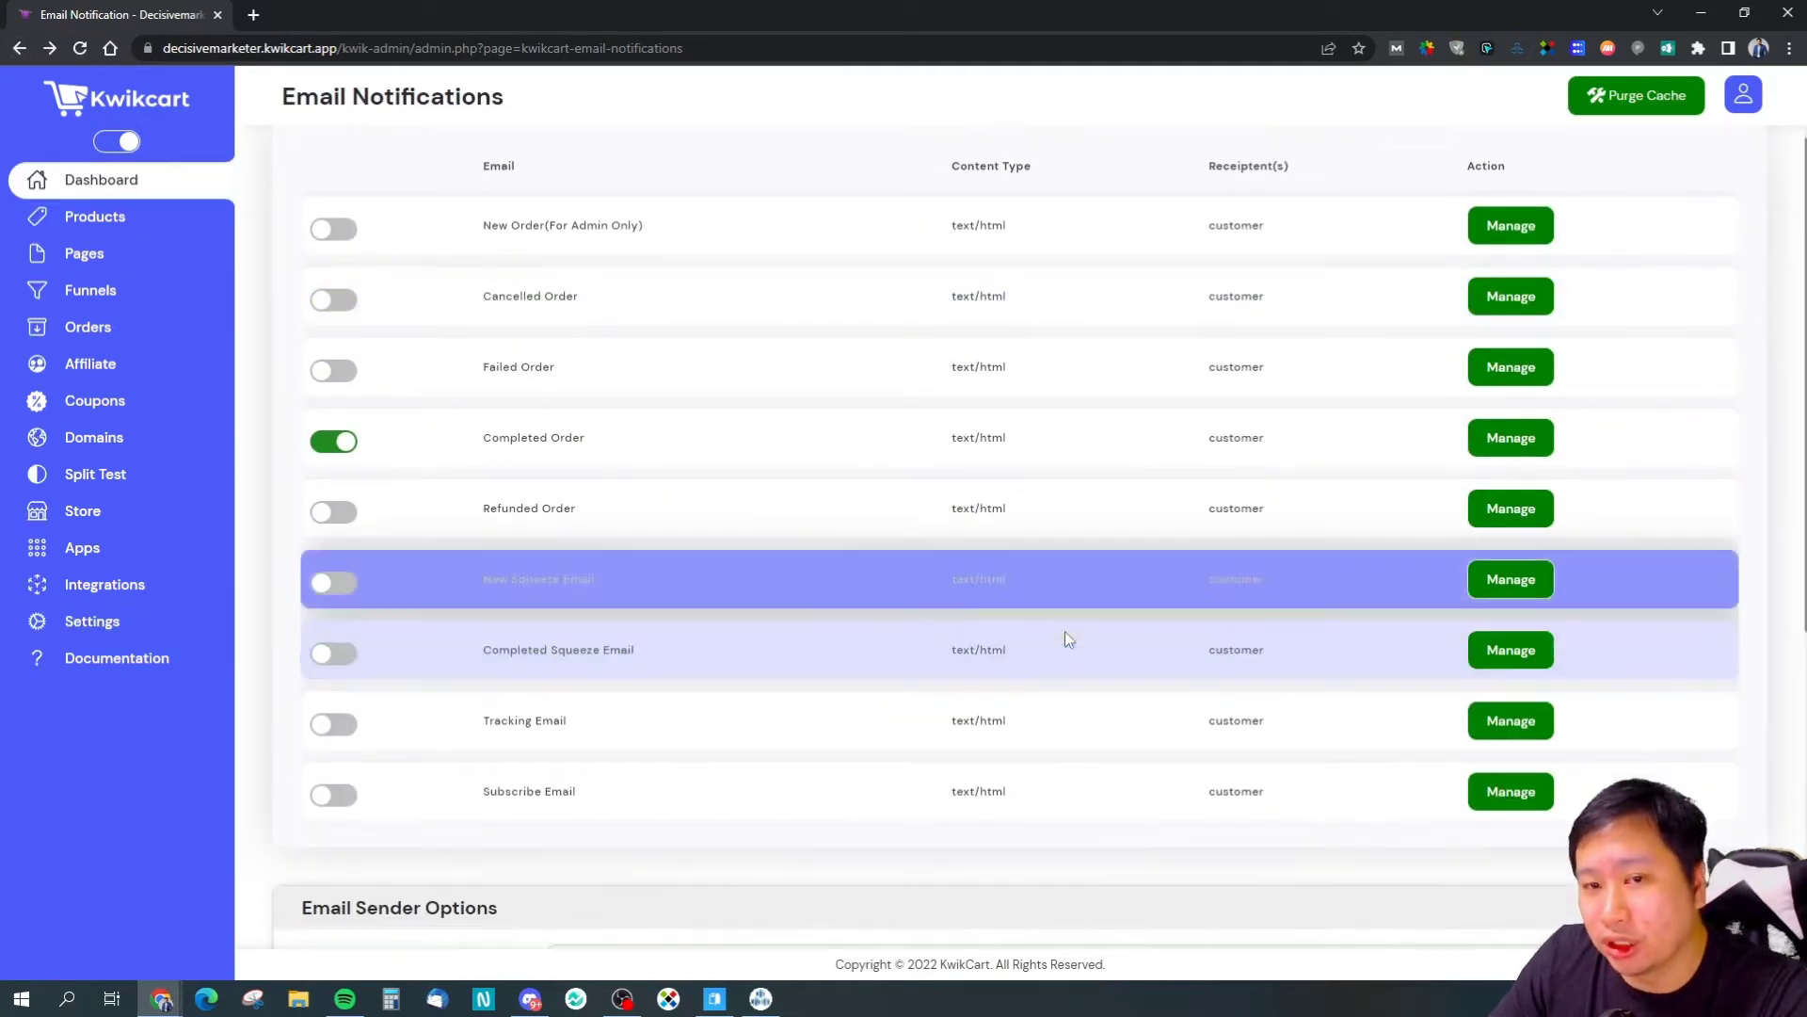
{"action": "scroll", "coordinate": [613, 716], "scroll_direction": "down", "scroll_amount": 3}
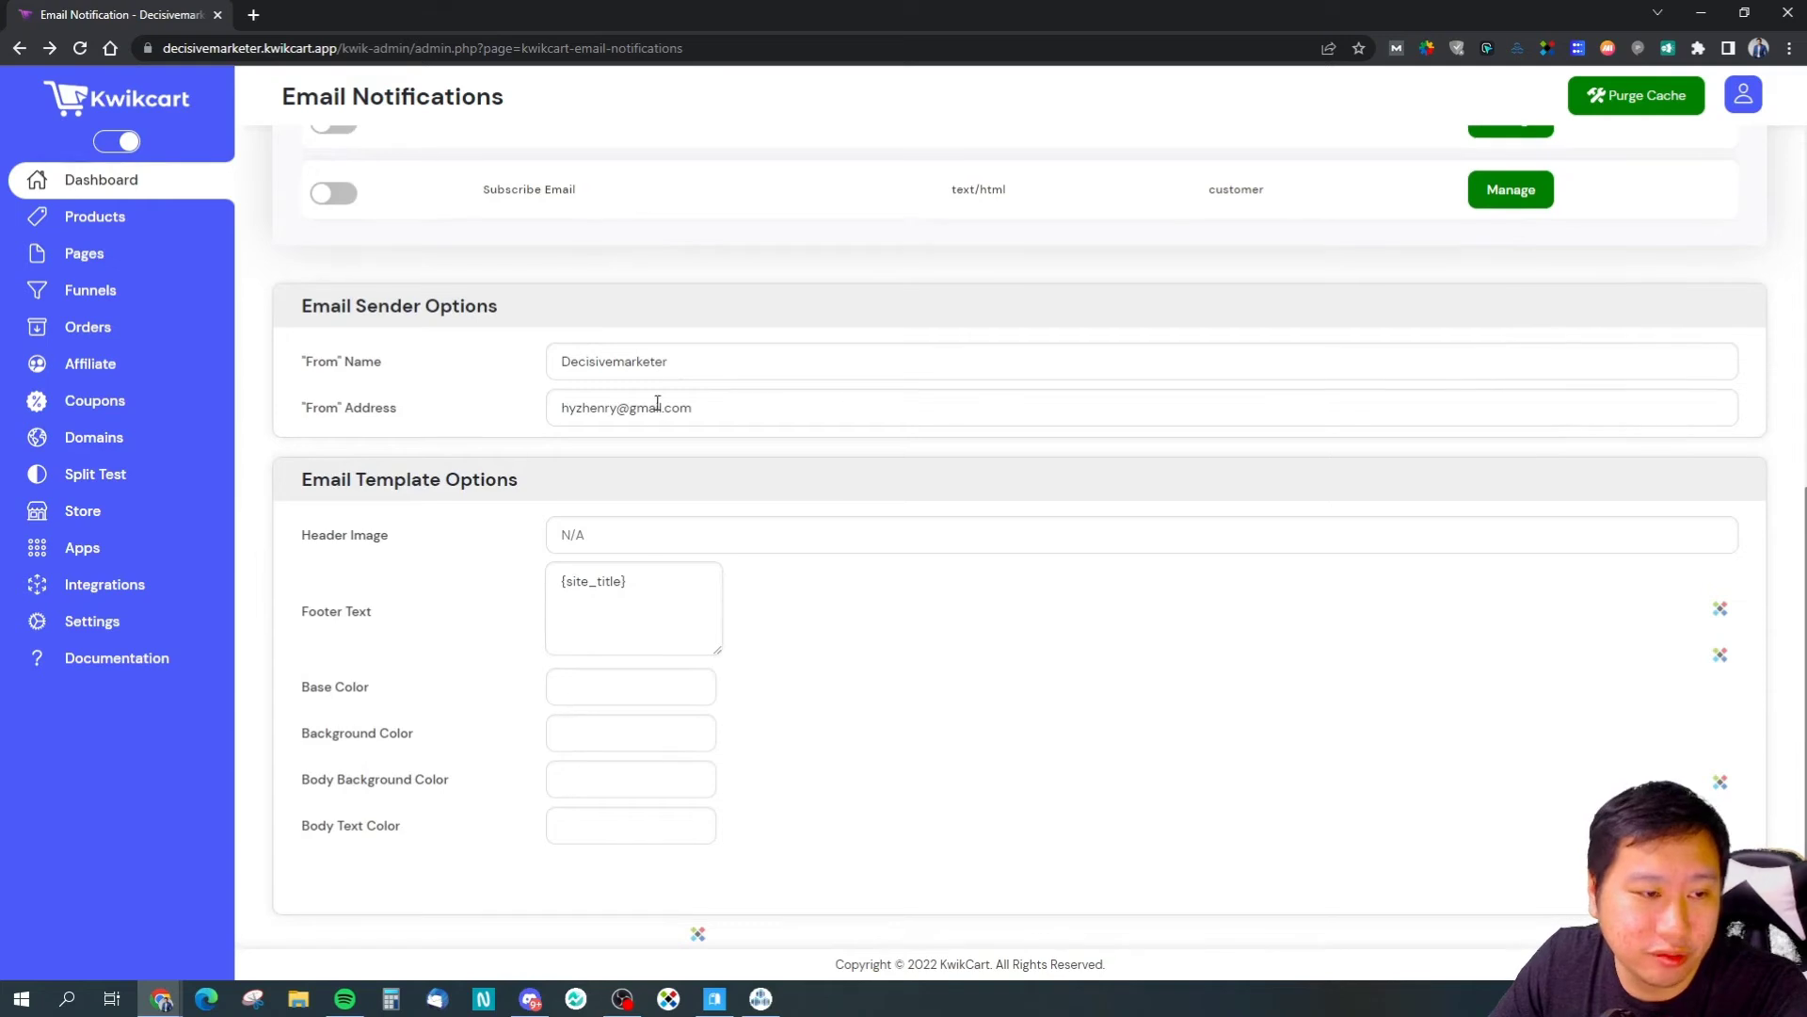
{"action": "scroll", "coordinate": [447, 565], "scroll_direction": "up", "scroll_amount": 6}
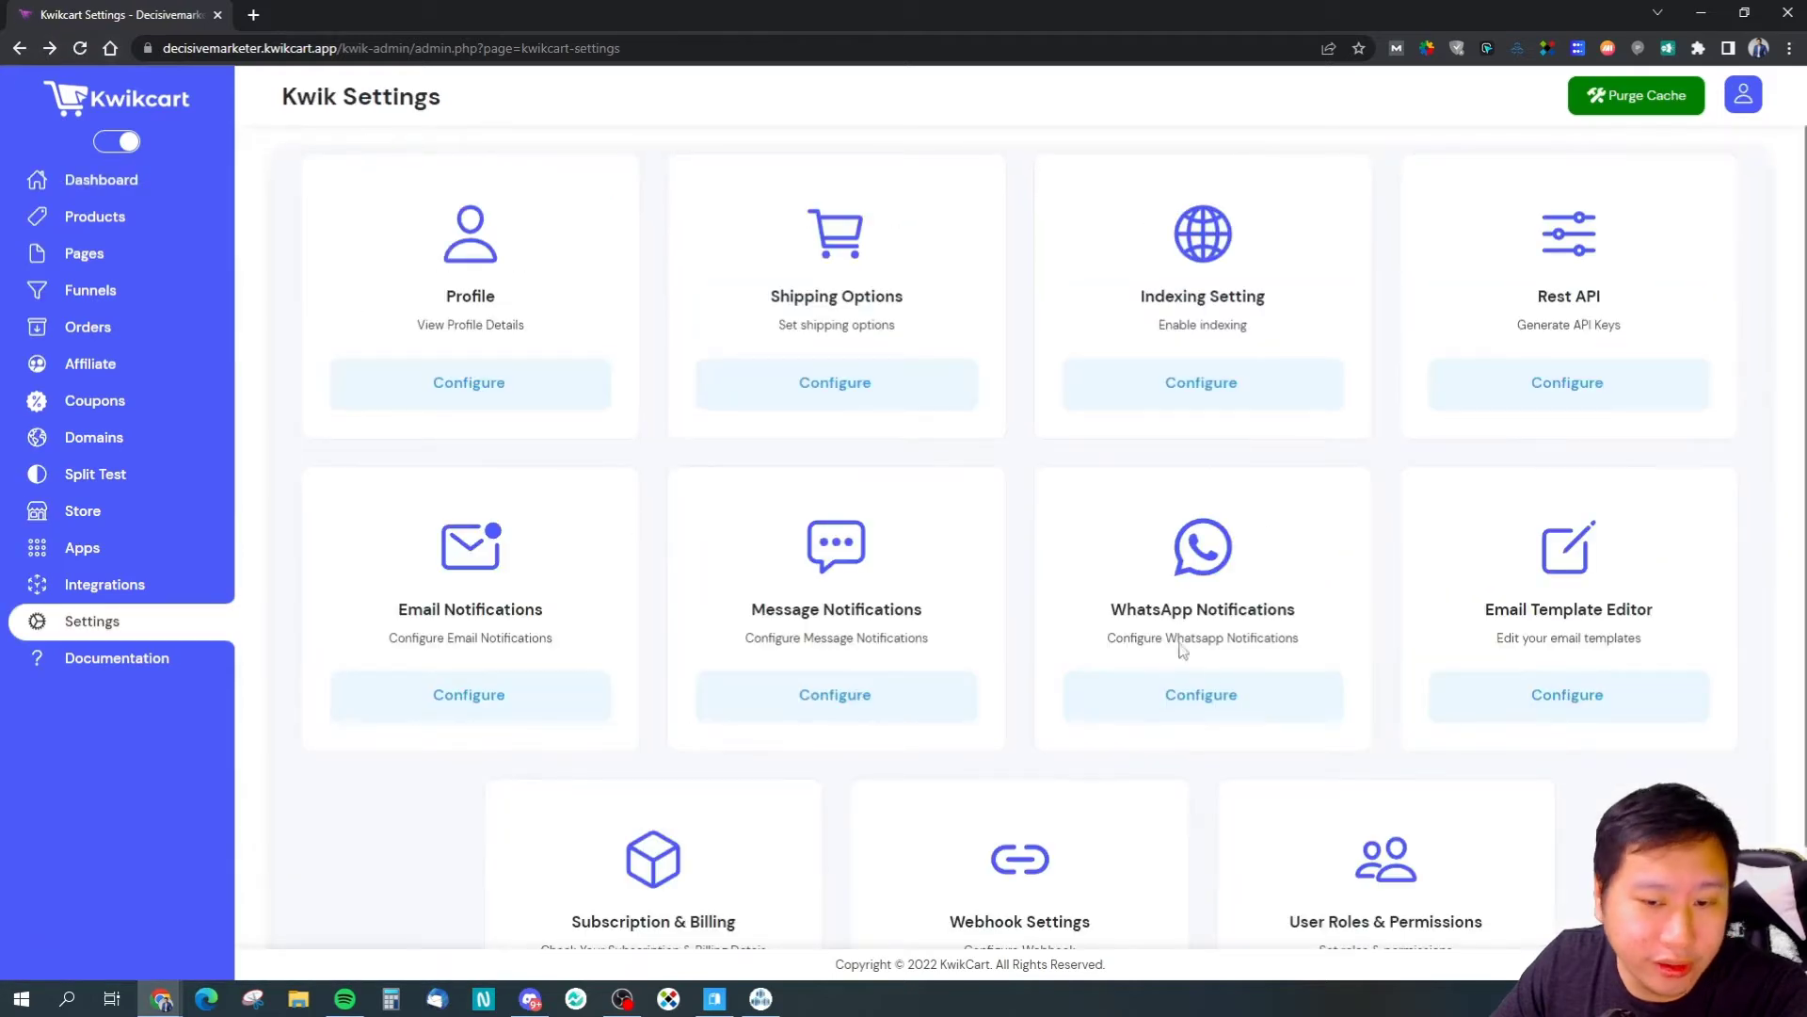
Step: Open the Email Template Editor, look over the New Order email preview, and close the editor without changes
{"action": "scroll", "coordinate": [1182, 649], "scroll_direction": "down", "scroll_amount": 2}
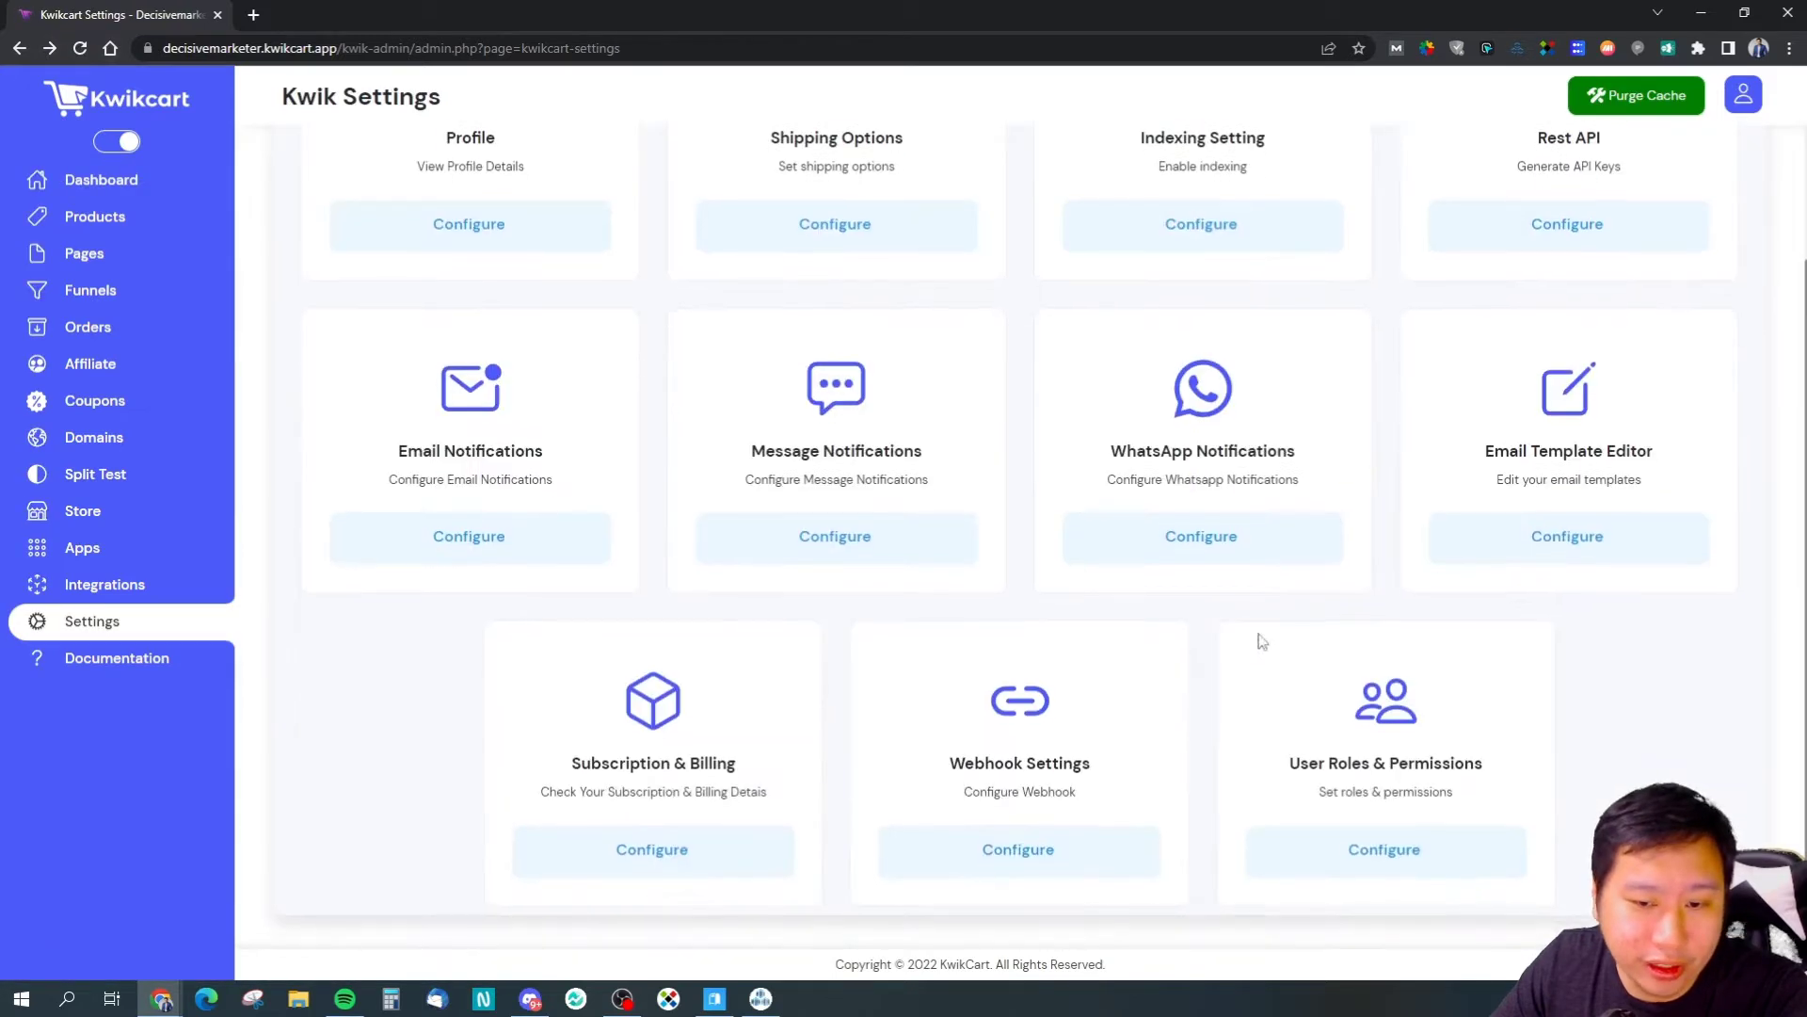
{"action": "left_click", "coordinate": [1549, 554]}
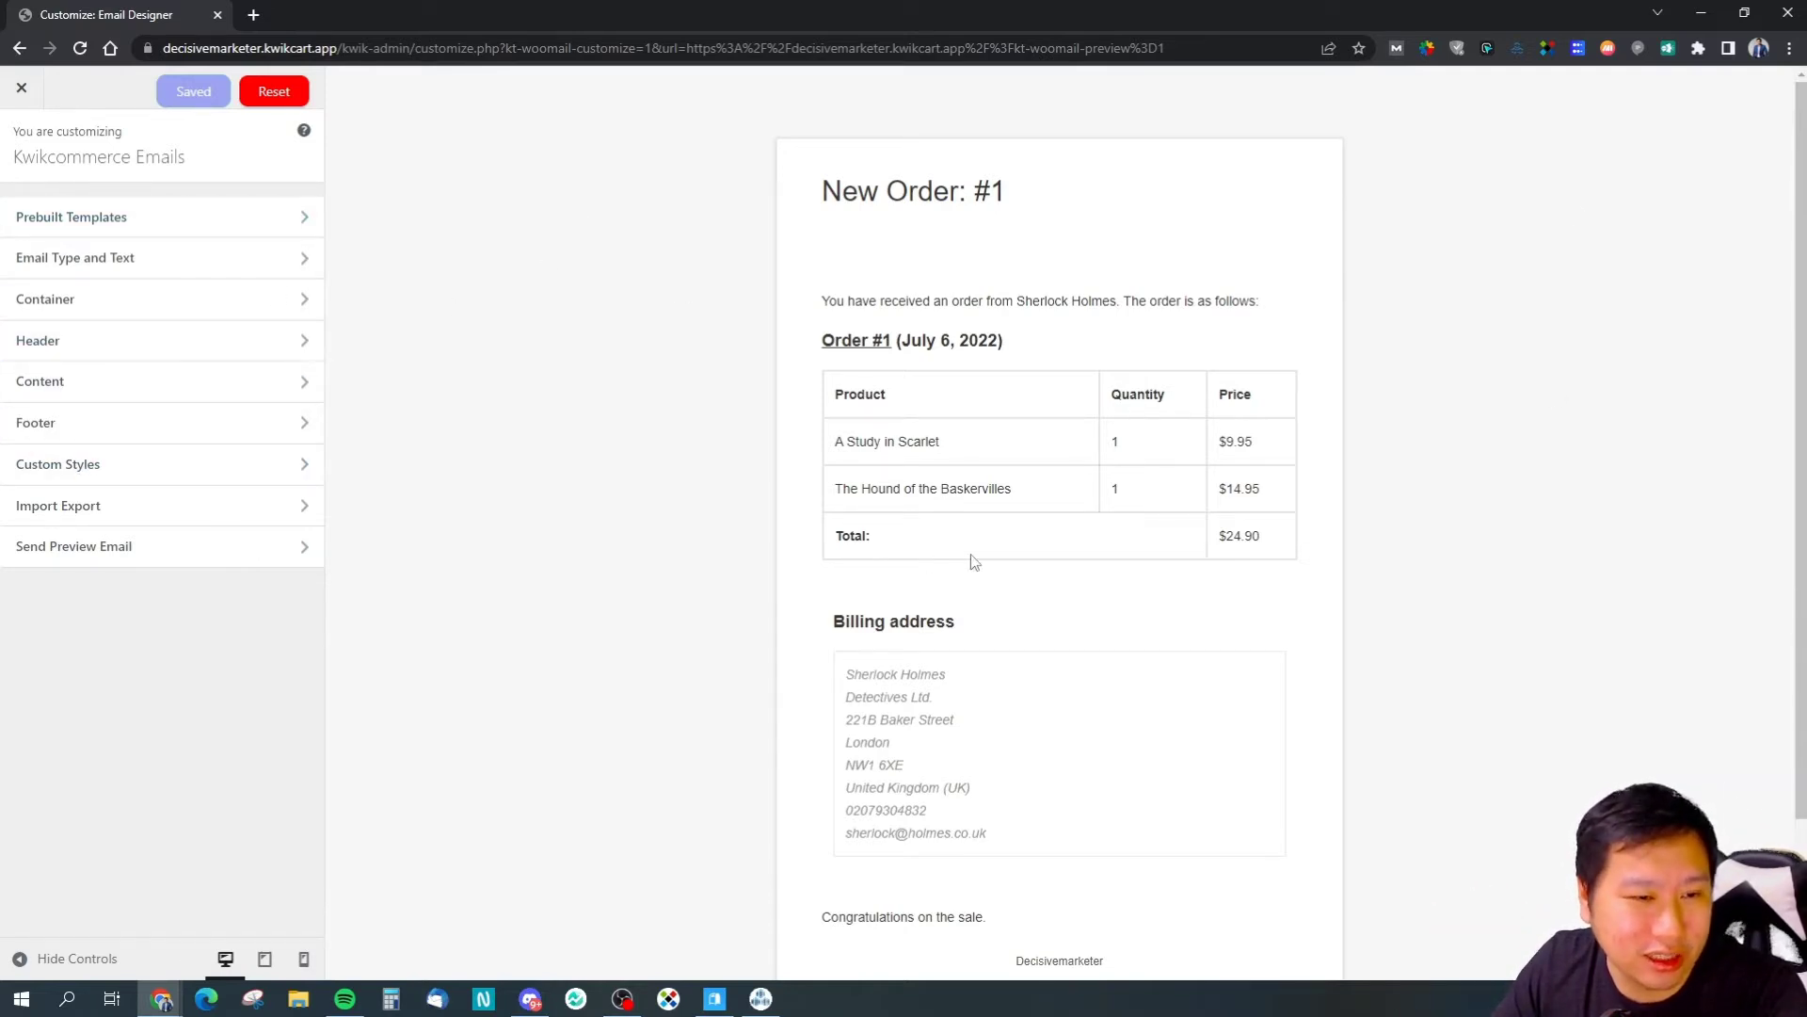
{"action": "scroll", "coordinate": [974, 562], "scroll_direction": "down", "scroll_amount": 2}
{"action": "scroll", "coordinate": [974, 562], "scroll_direction": "up", "scroll_amount": 2}
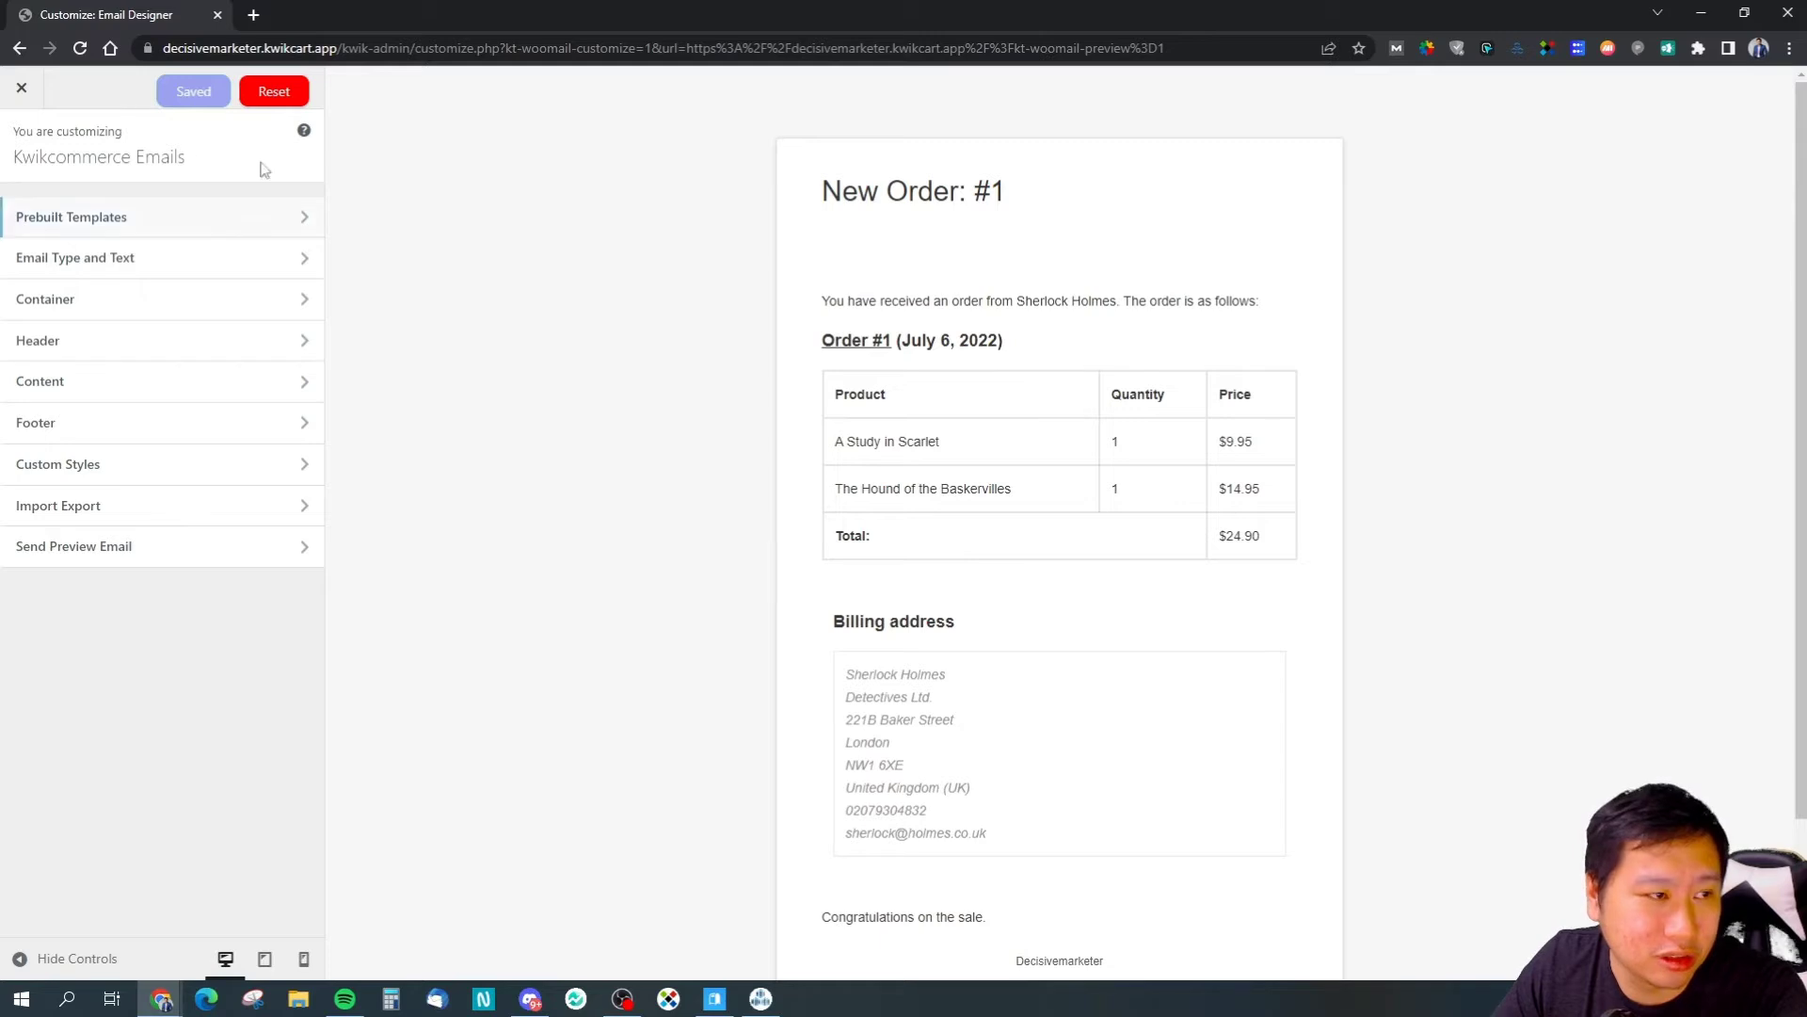
{"action": "left_click", "coordinate": [21, 88]}
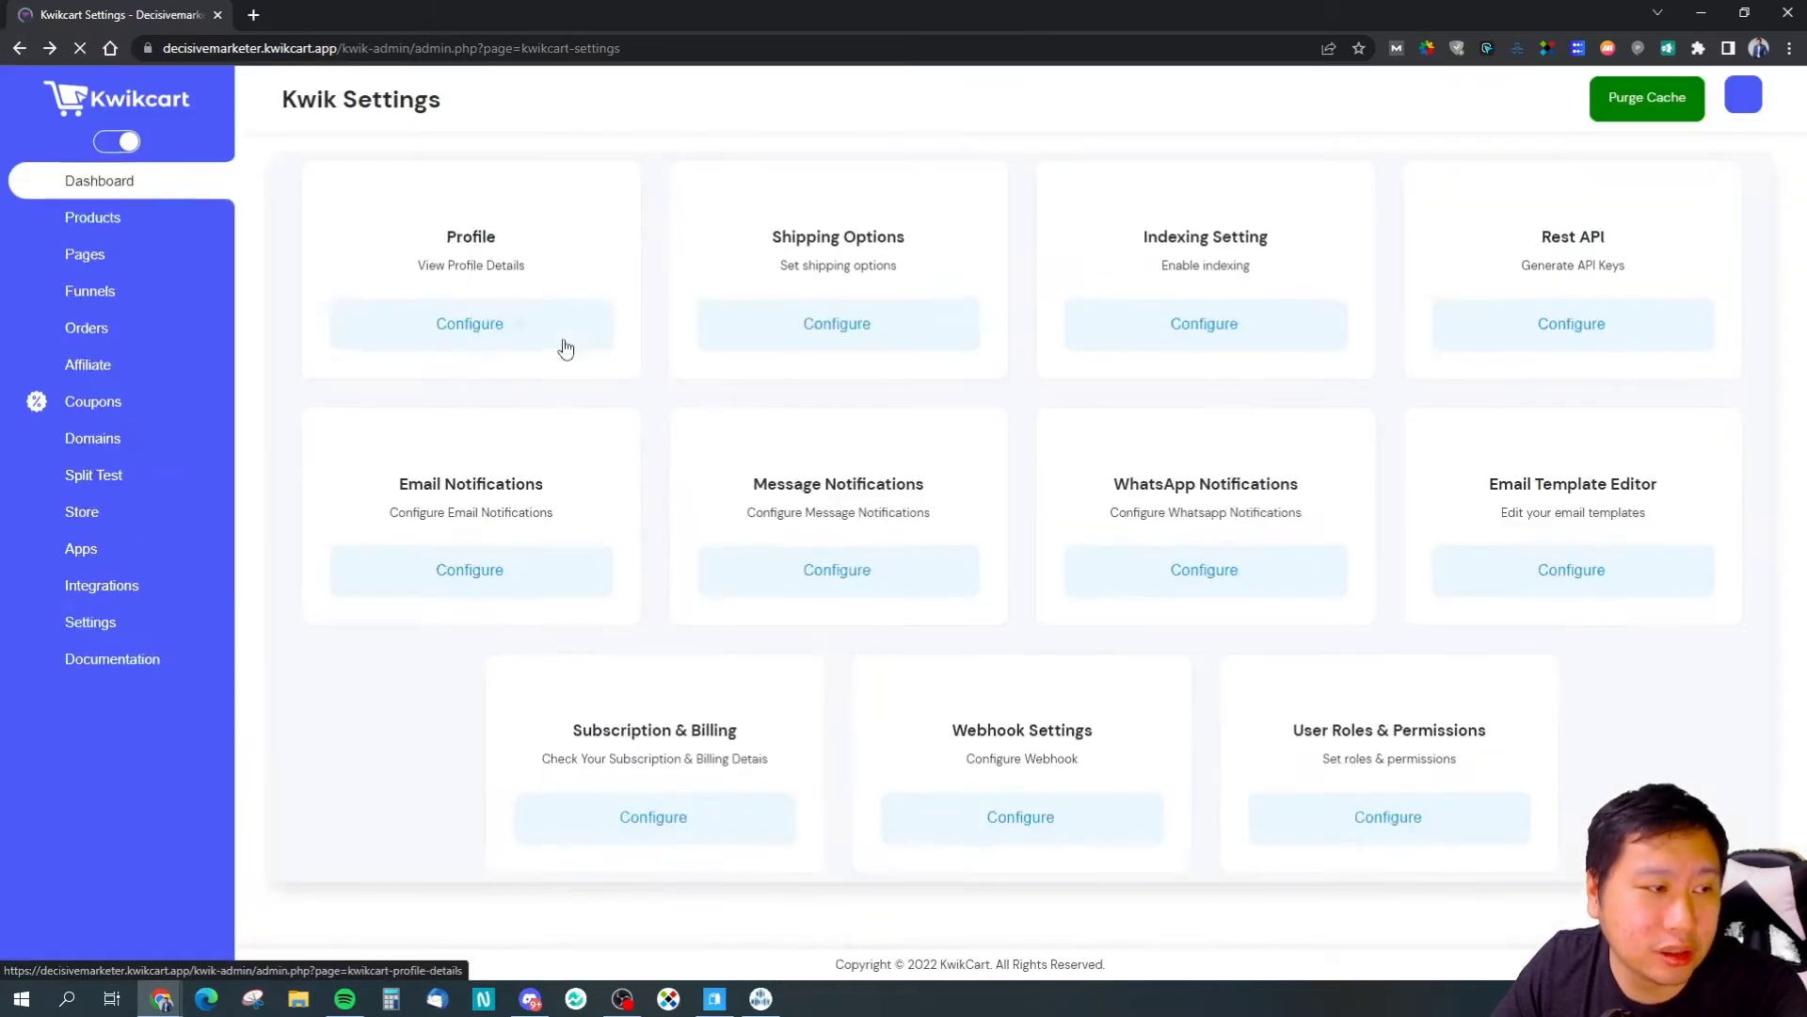
Step: Open the Webhook Settings from the Kwik Settings overview and start adding a new webhook
{"action": "scroll", "coordinate": [753, 575], "scroll_direction": "down", "scroll_amount": 3}
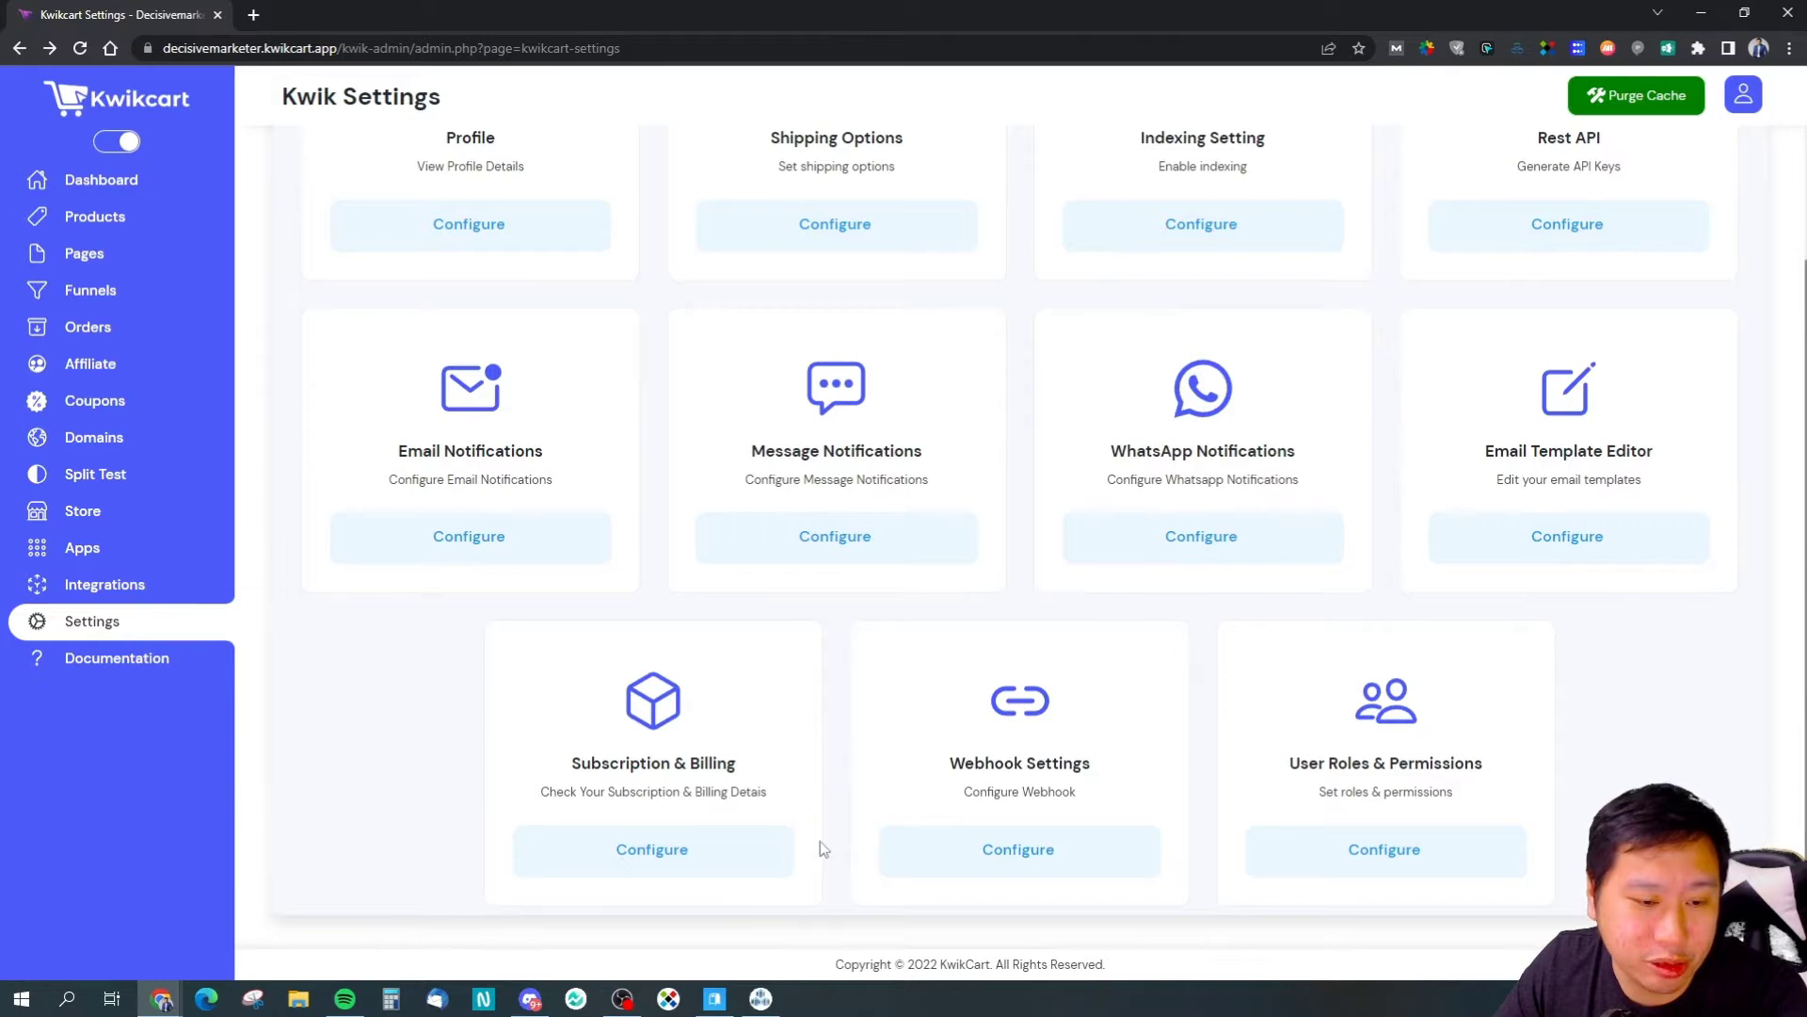
{"action": "left_click", "coordinate": [1078, 871]}
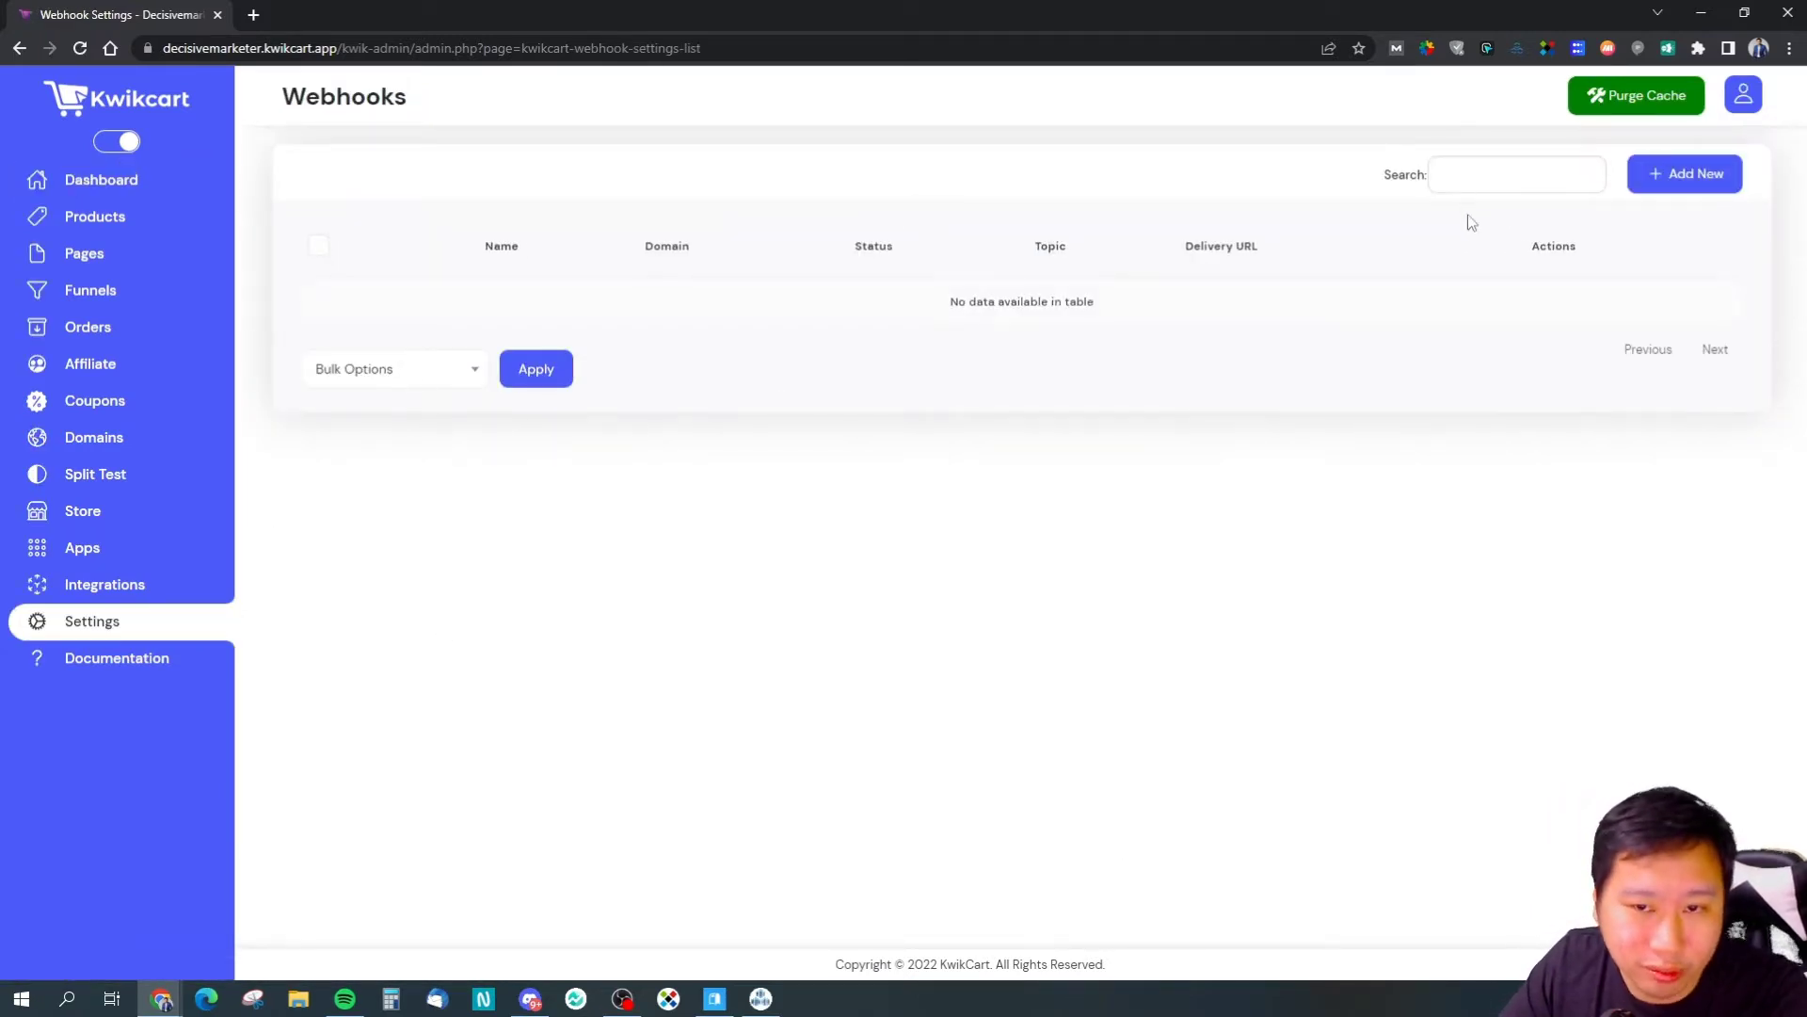
{"action": "left_click", "coordinate": [1666, 175]}
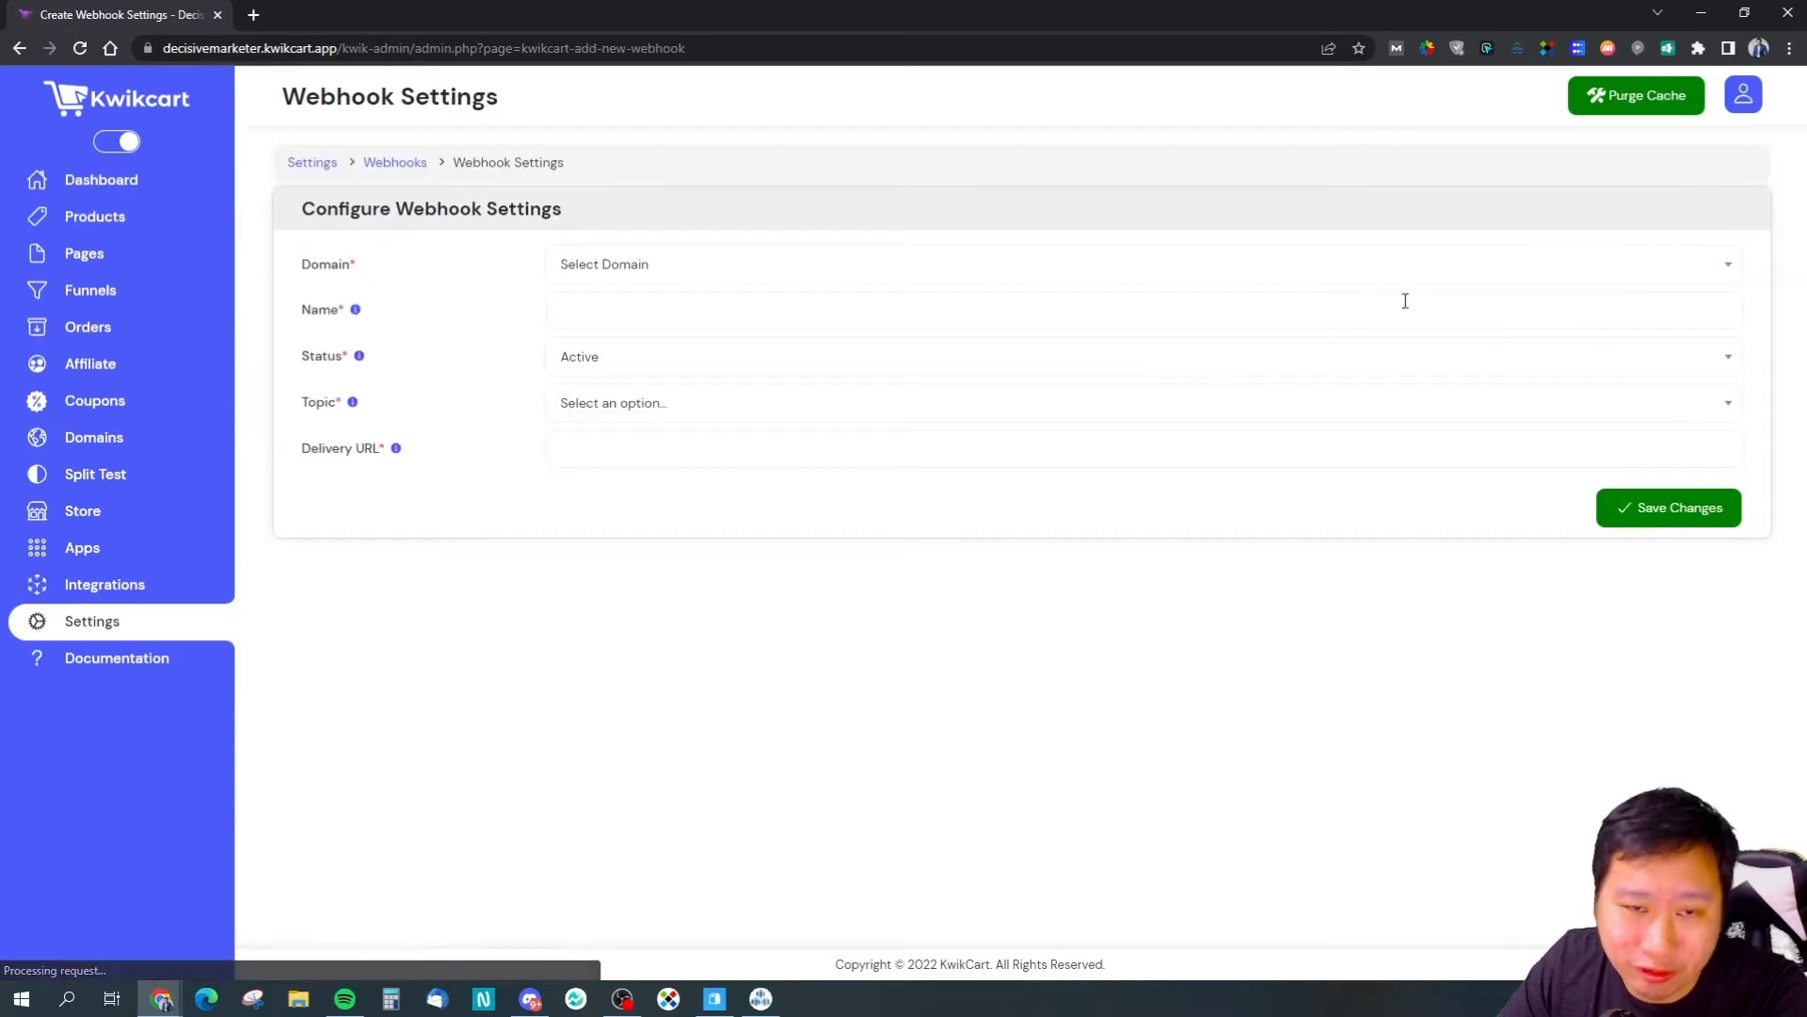
Step: Examine the available topic options for the new webhook and return to the Webhooks list without saving
{"action": "left_click", "coordinate": [646, 405]}
{"action": "left_click", "coordinate": [646, 405]}
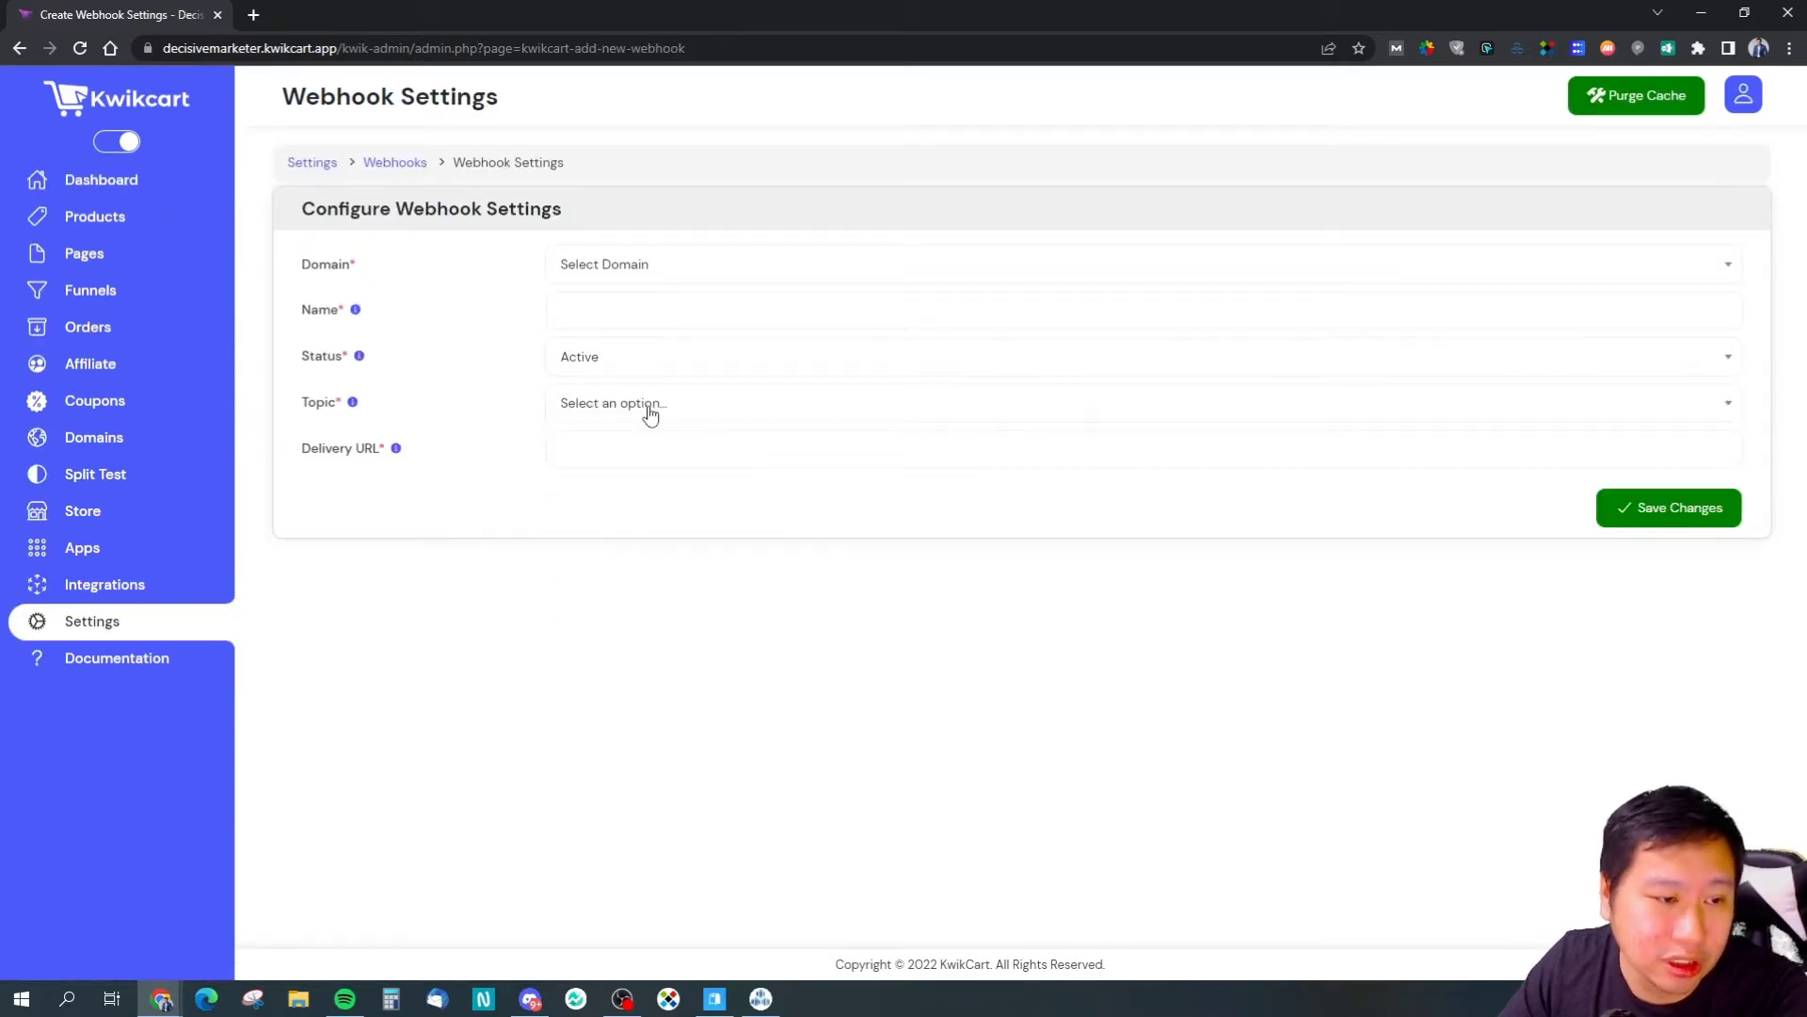
{"action": "left_click", "coordinate": [646, 405]}
{"action": "scroll", "coordinate": [690, 519], "scroll_direction": "down", "scroll_amount": 1}
{"action": "scroll", "coordinate": [690, 519], "scroll_direction": "up", "scroll_amount": 1}
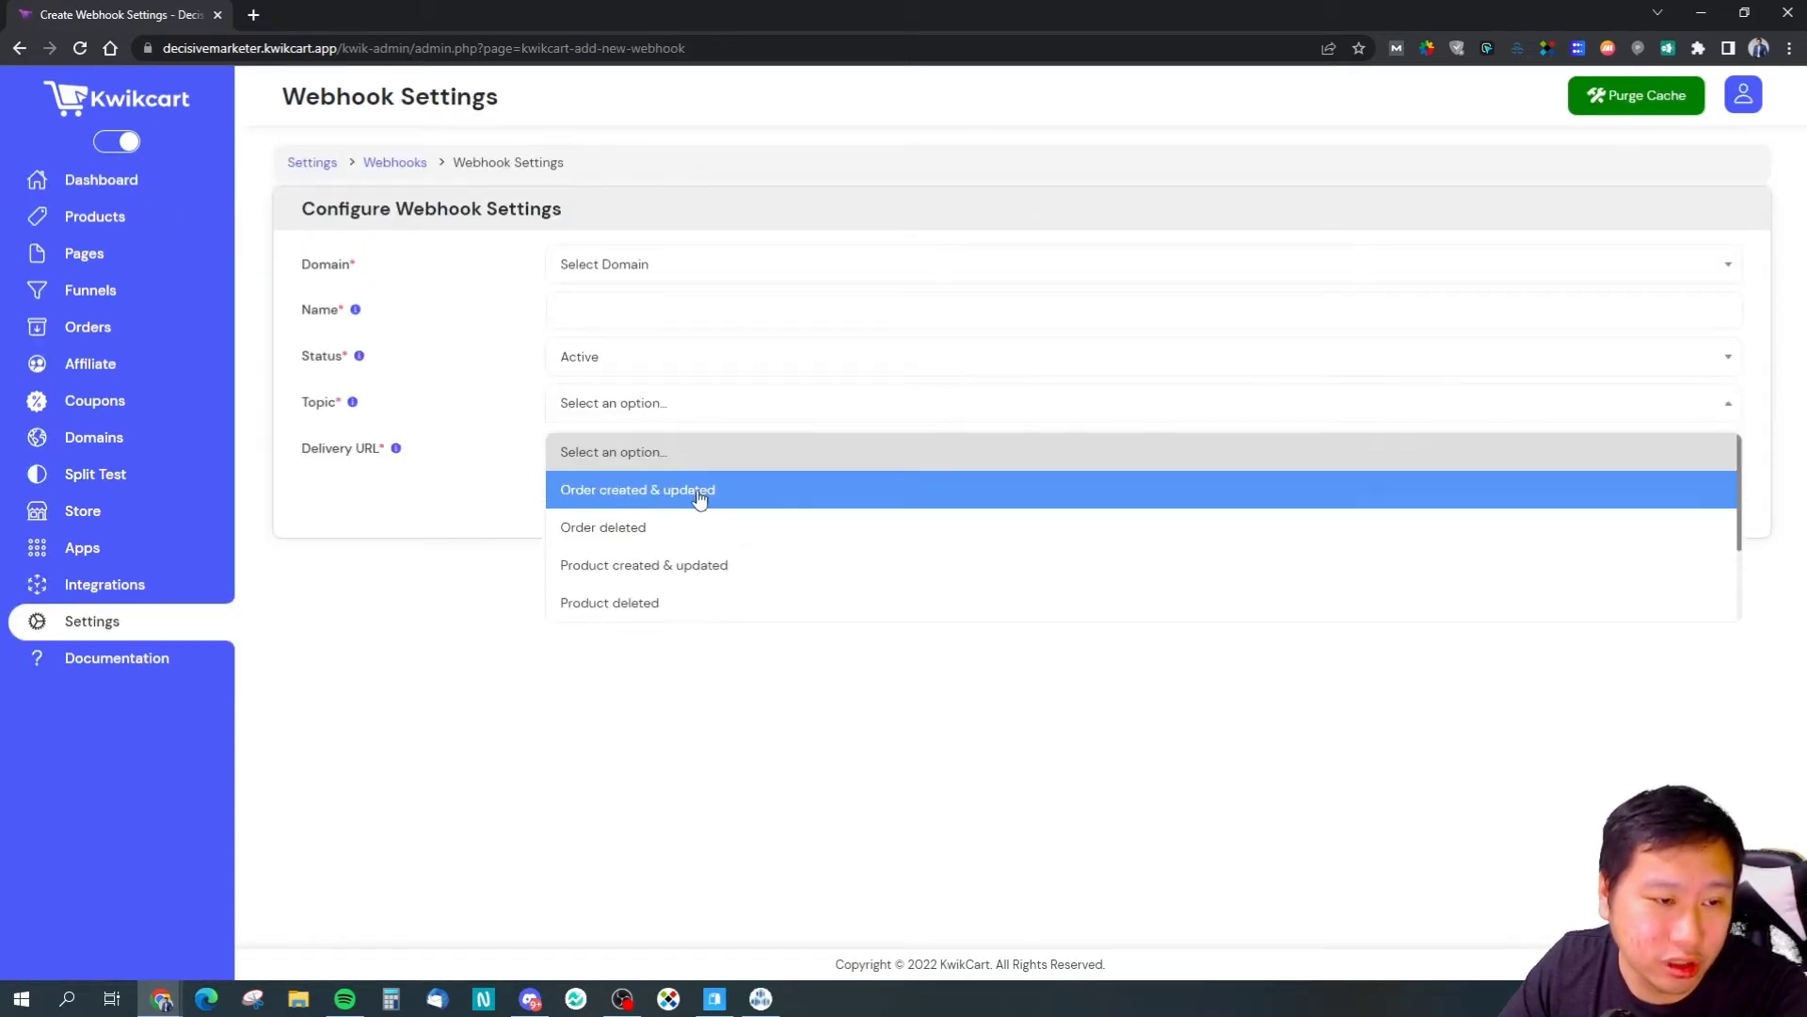
{"action": "scroll", "coordinate": [648, 590], "scroll_direction": "down", "scroll_amount": 1}
{"action": "scroll", "coordinate": [647, 590], "scroll_direction": "down", "scroll_amount": 1}
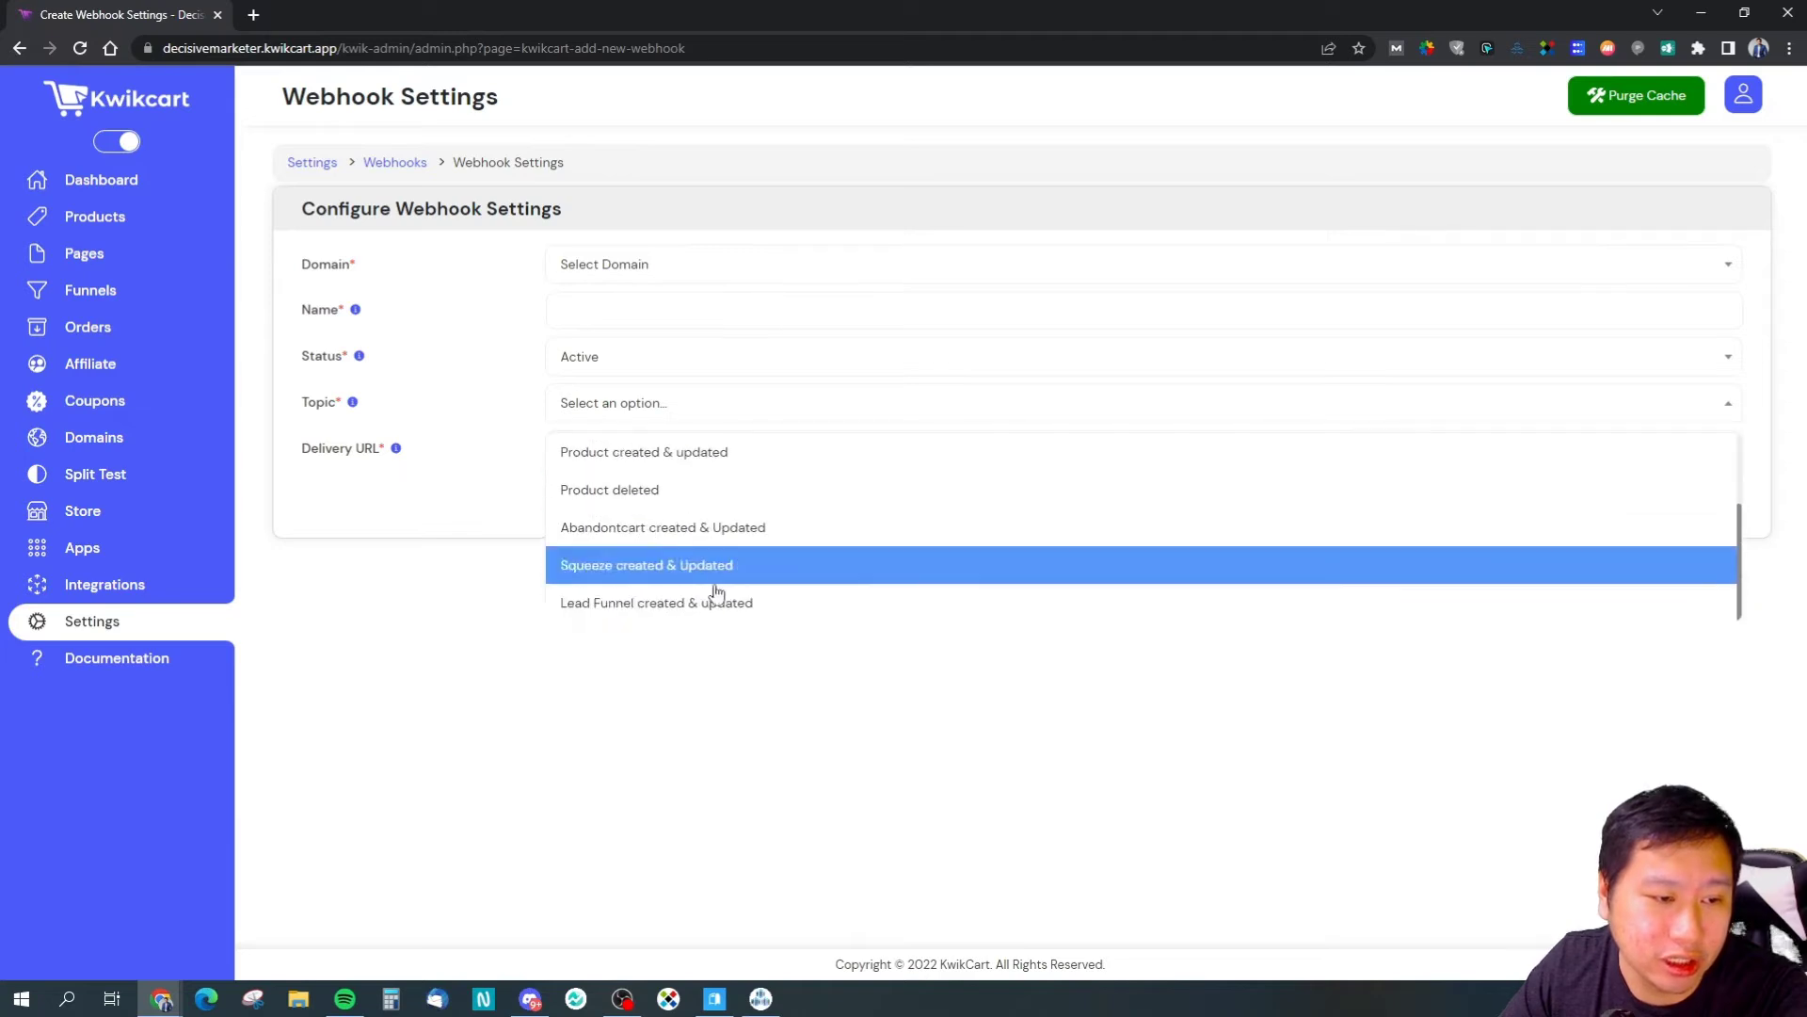
{"action": "scroll", "coordinate": [674, 602], "scroll_direction": "up", "scroll_amount": 1}
{"action": "left_click", "coordinate": [744, 688]}
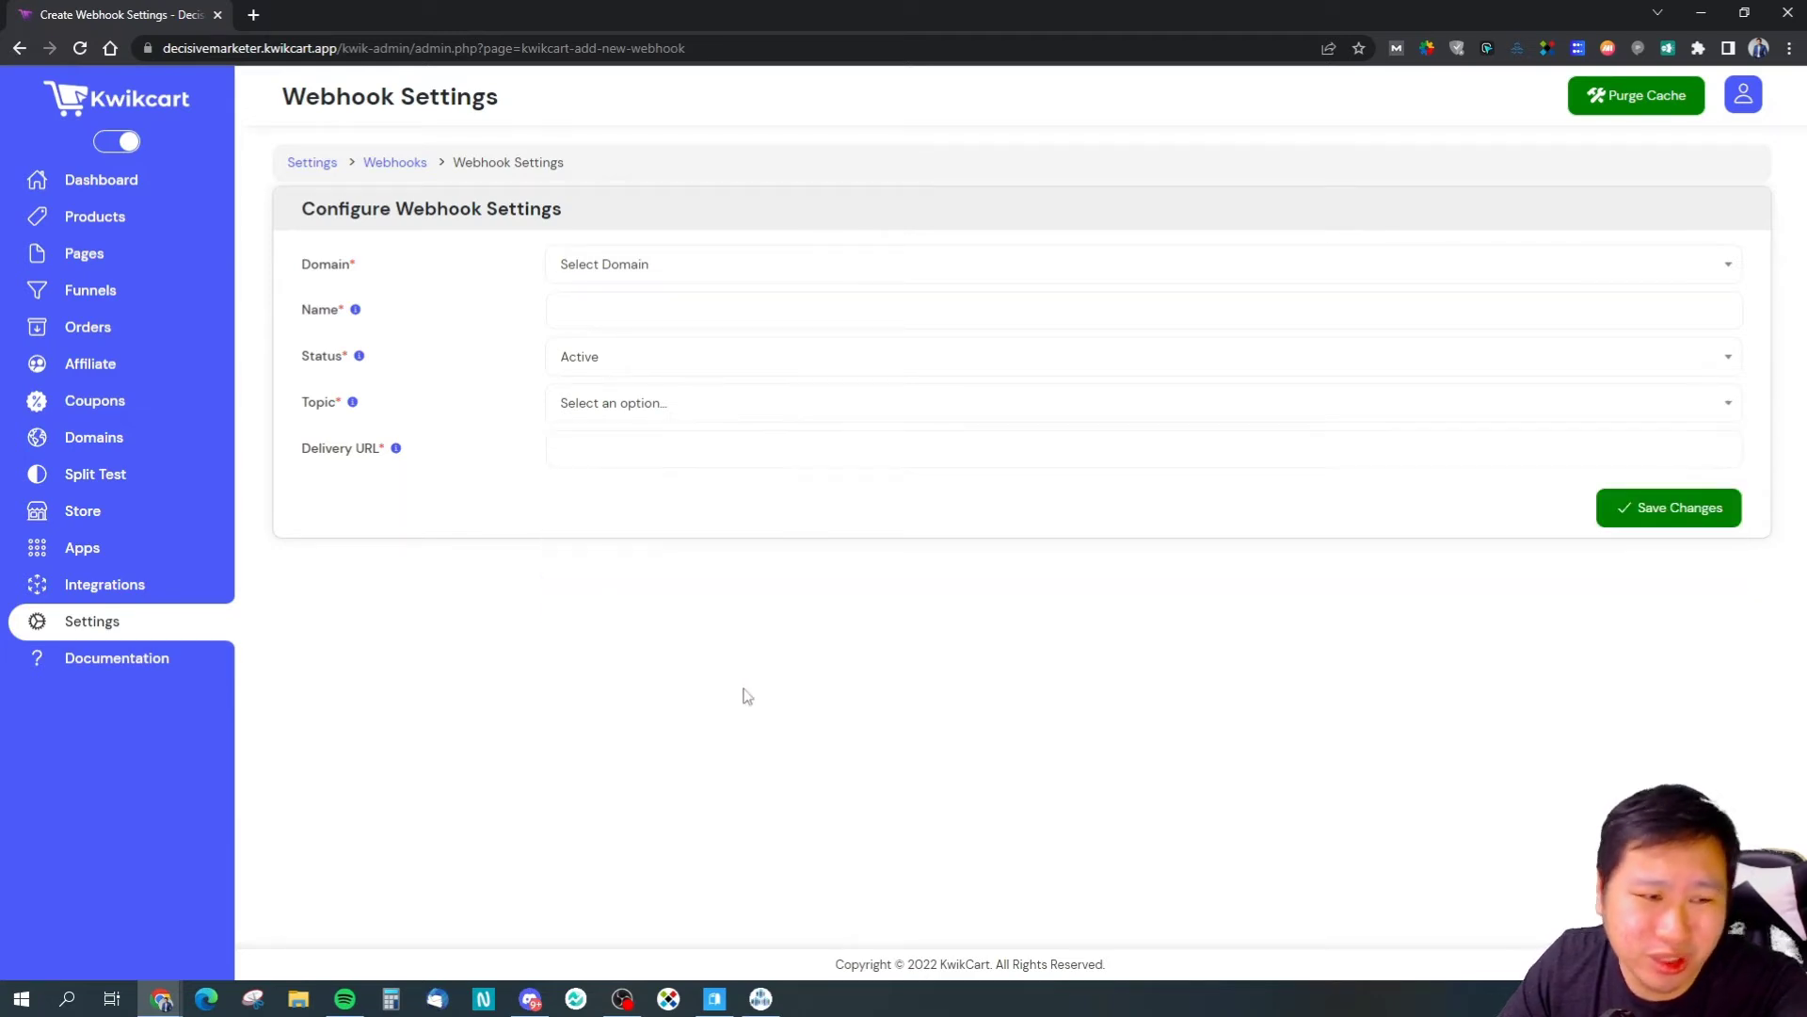
{"action": "left_click", "coordinate": [19, 49]}
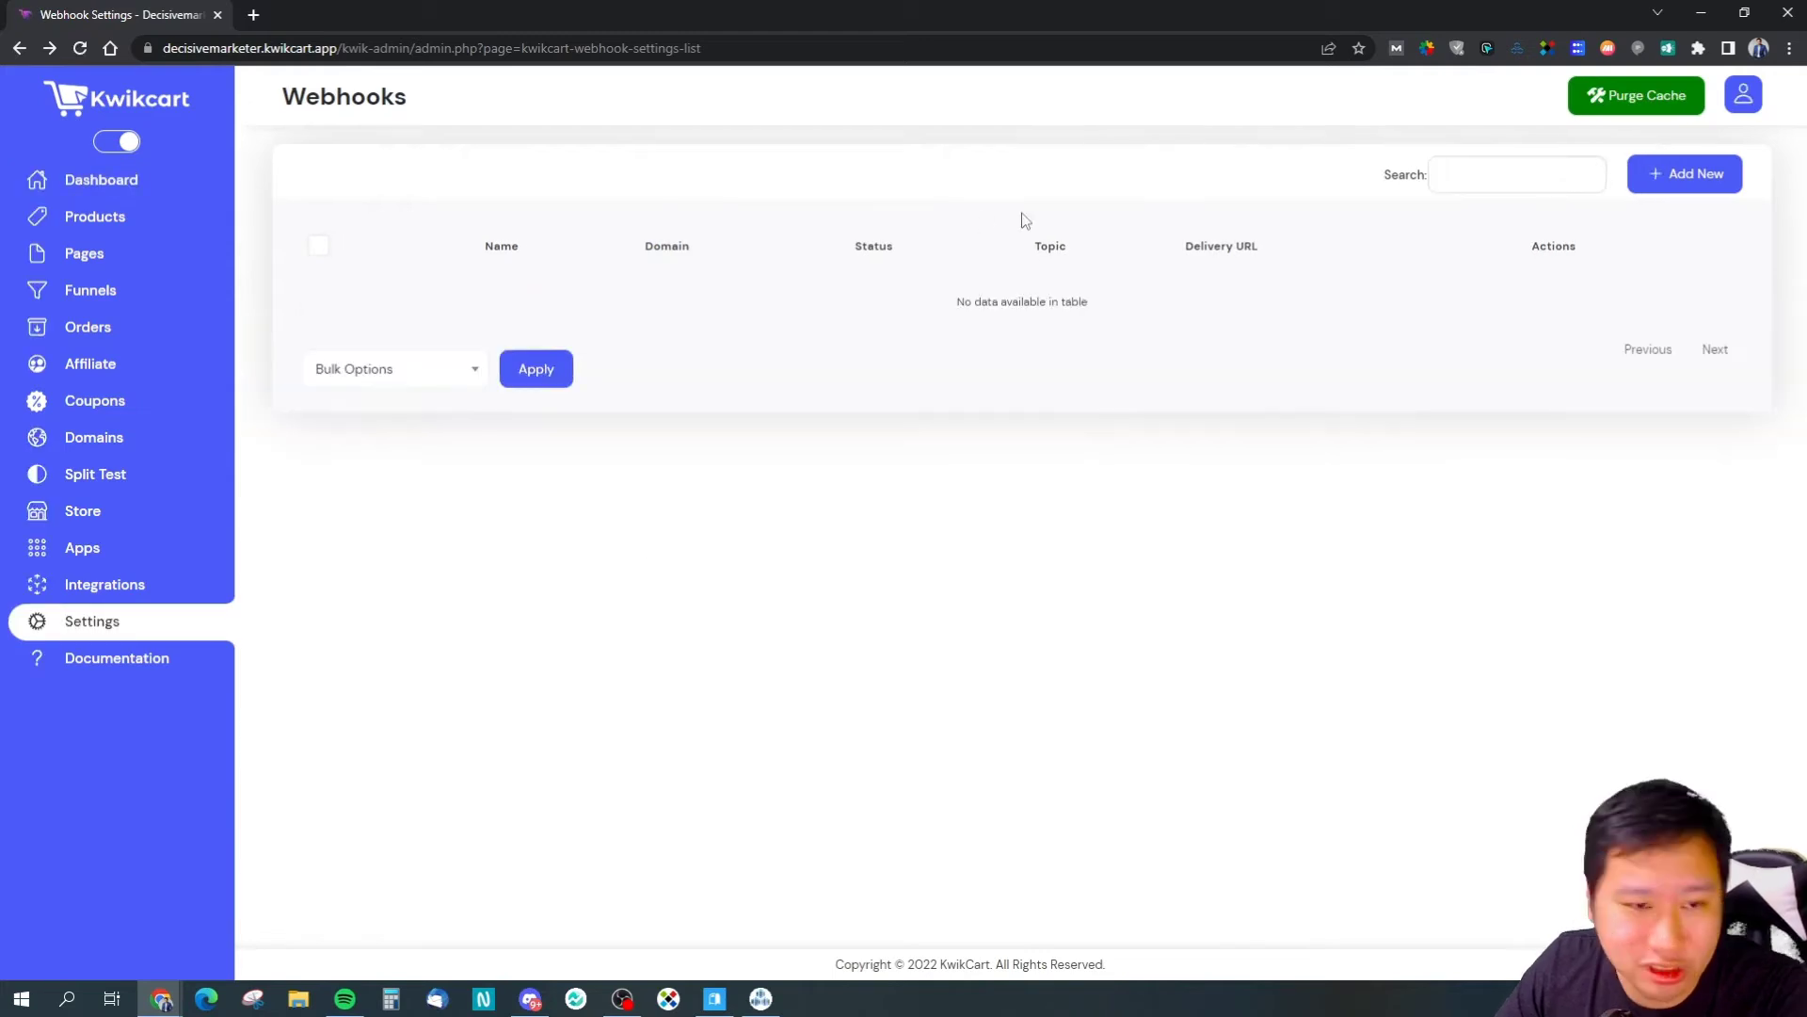
Step: Open User Roles & Permissions from Kwik Settings and view the listed user's editable details
{"action": "left_click", "coordinate": [115, 619]}
{"action": "scroll", "coordinate": [948, 574], "scroll_direction": "down", "scroll_amount": 2}
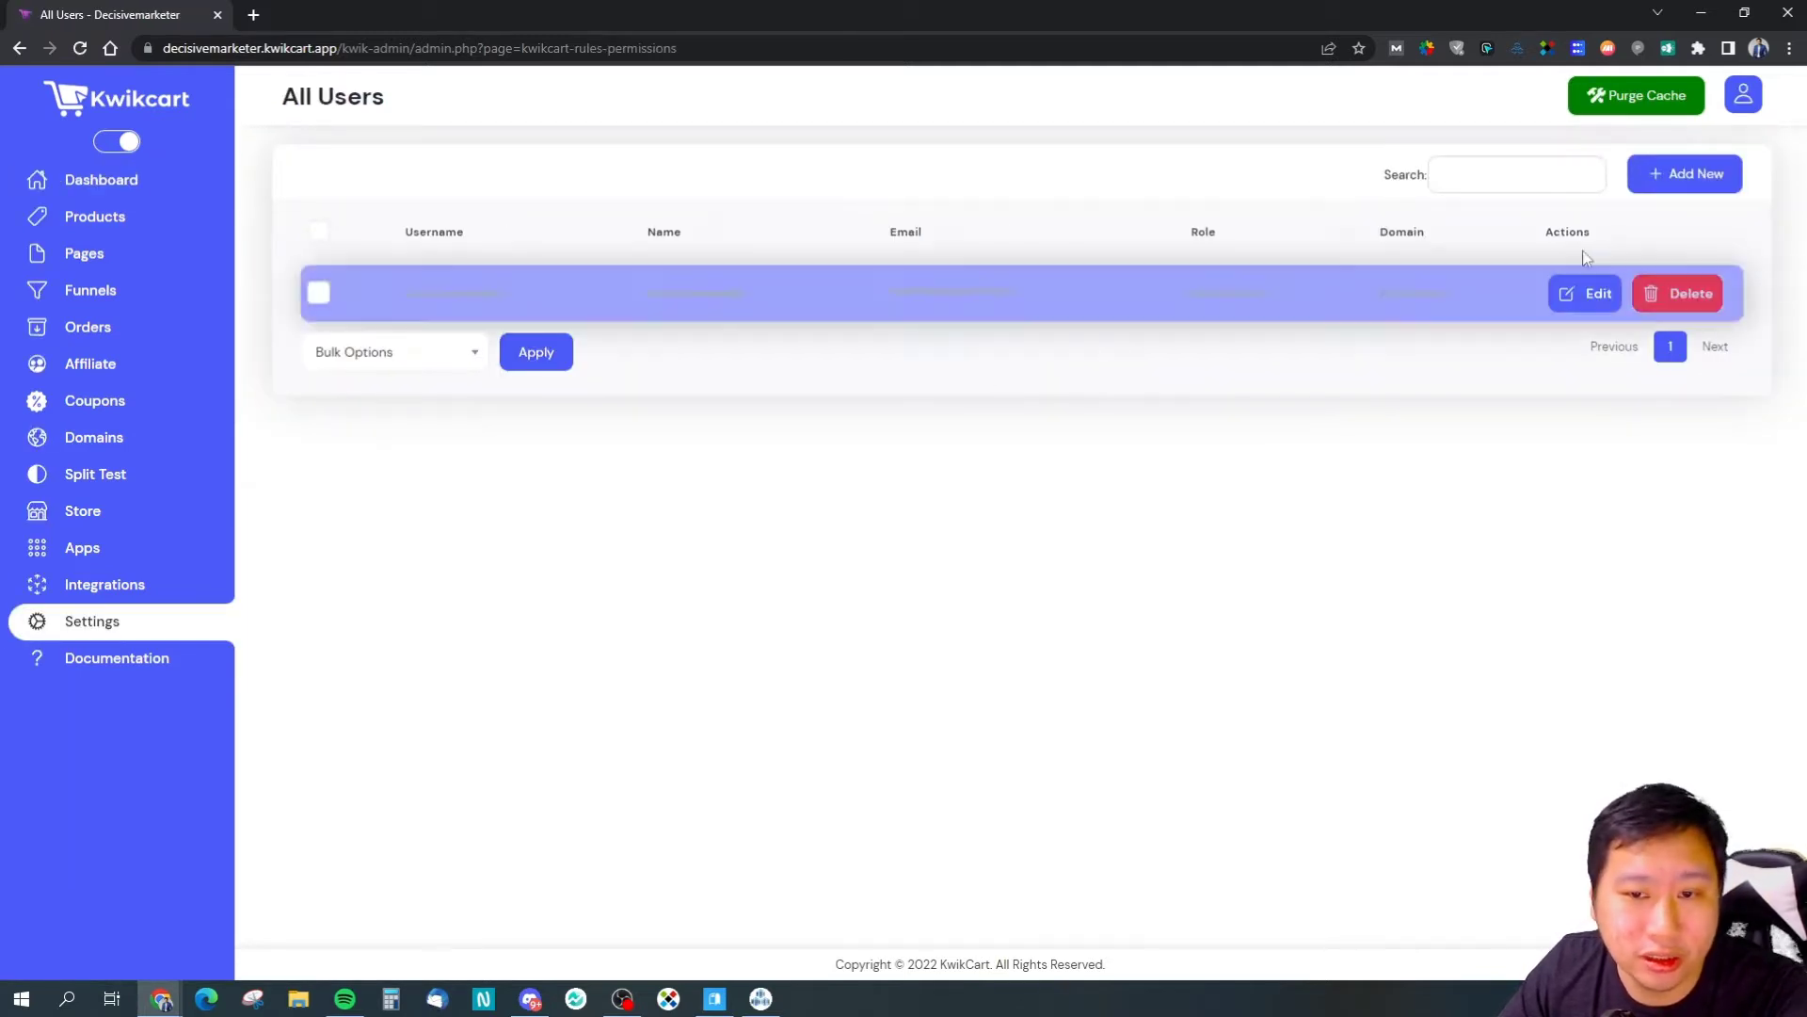
{"action": "left_click", "coordinate": [1591, 294]}
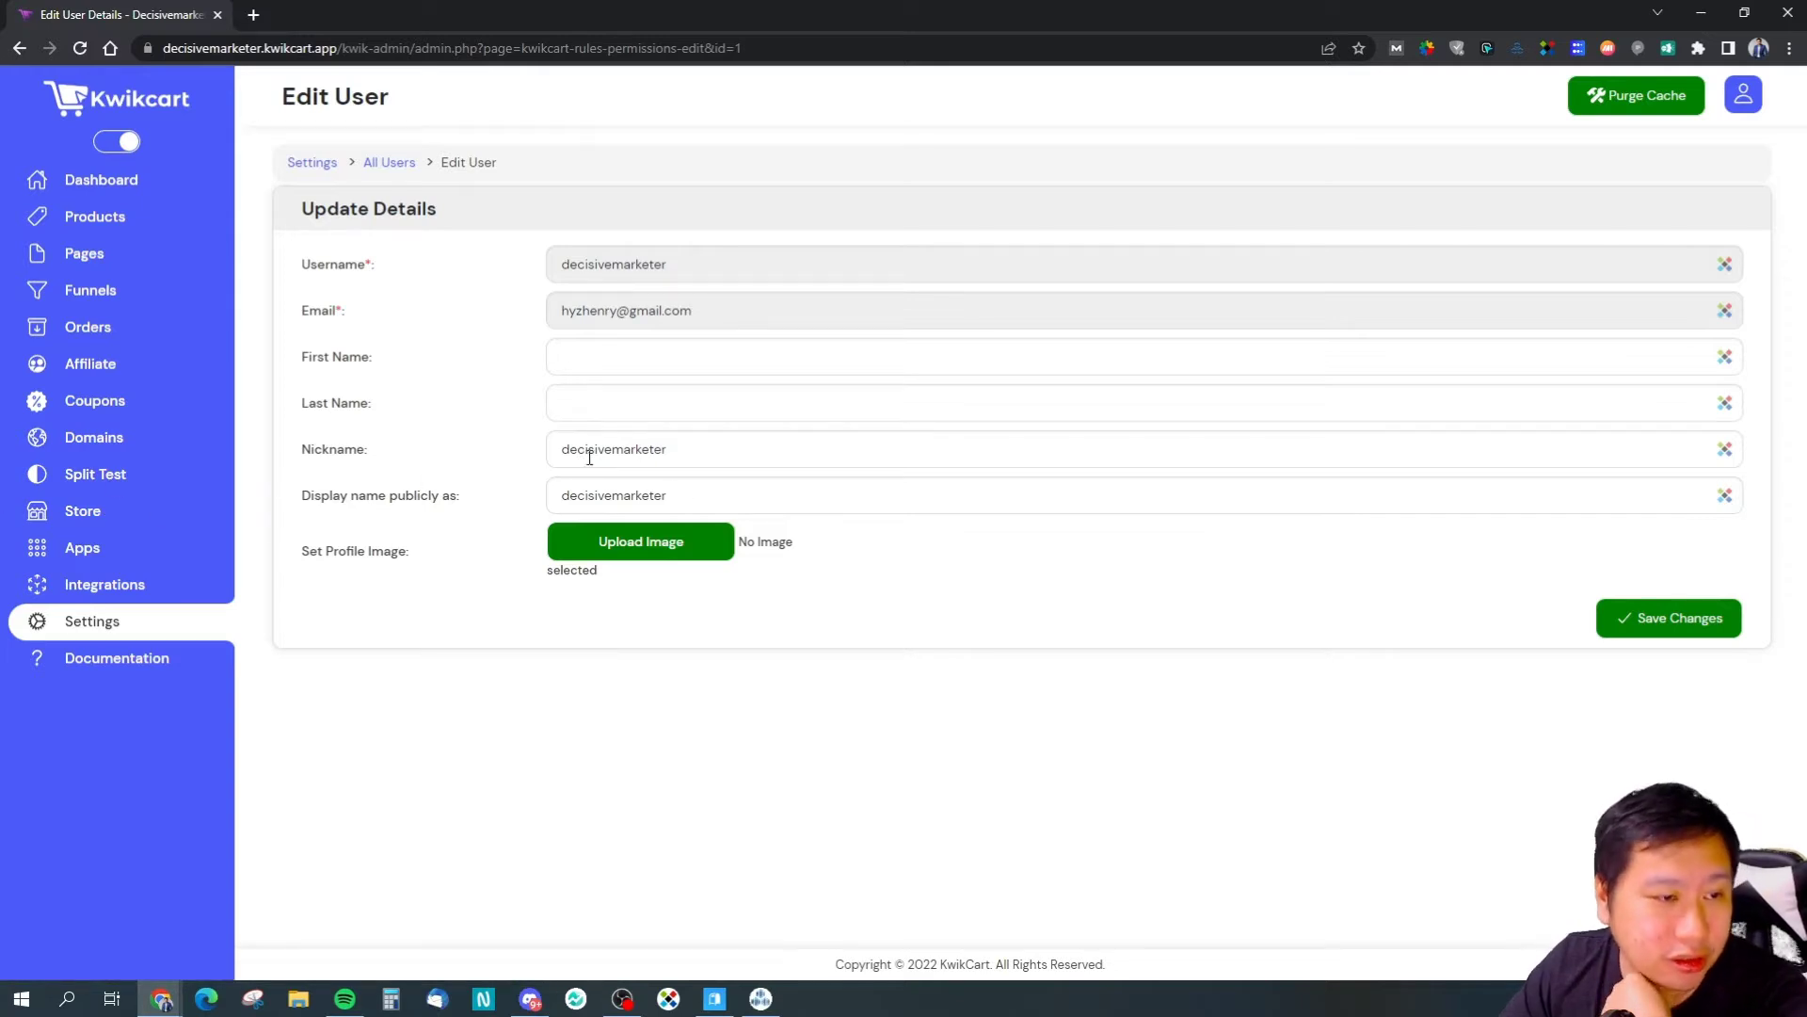
Step: Open the Kwik Apps overview
{"action": "left_click", "coordinate": [64, 553]}
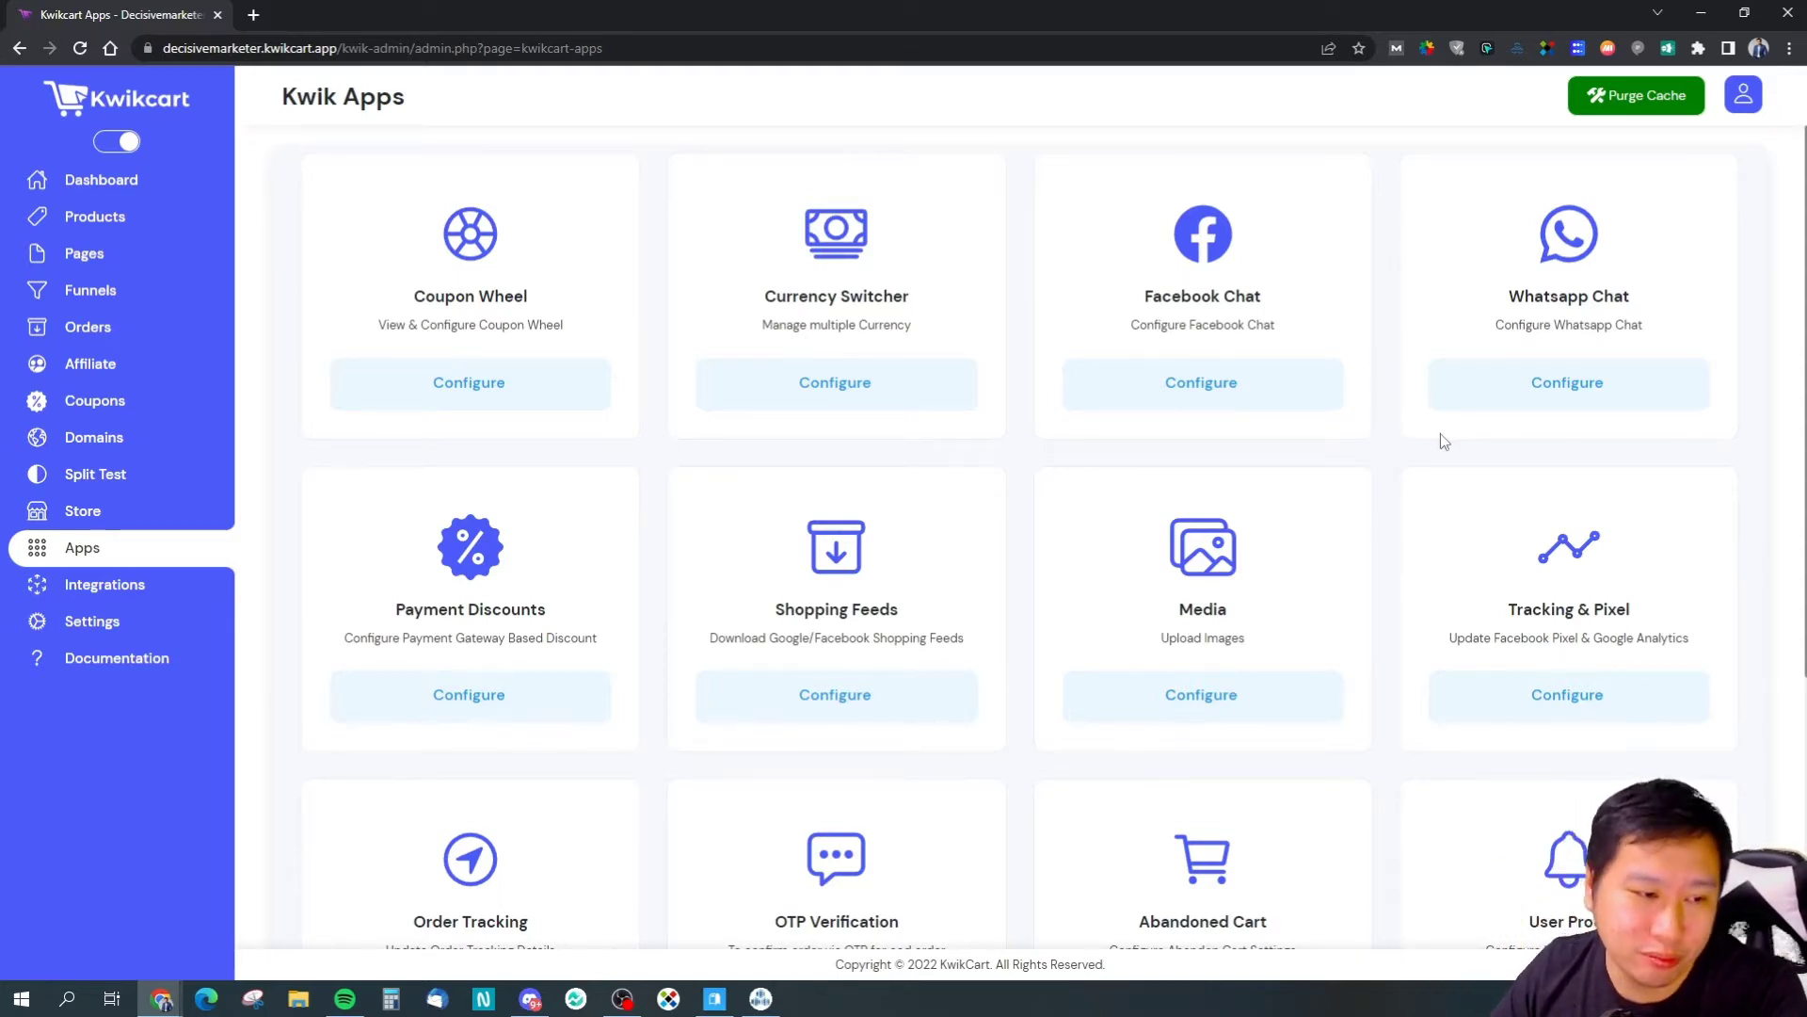
Step: Look over the Kwik Apps overview and open the Tracking & Pixel configuration in a separate browser tab
{"action": "scroll", "coordinate": [371, 593], "scroll_direction": "down", "scroll_amount": 3}
{"action": "scroll", "coordinate": [451, 573], "scroll_direction": "up", "scroll_amount": 2}
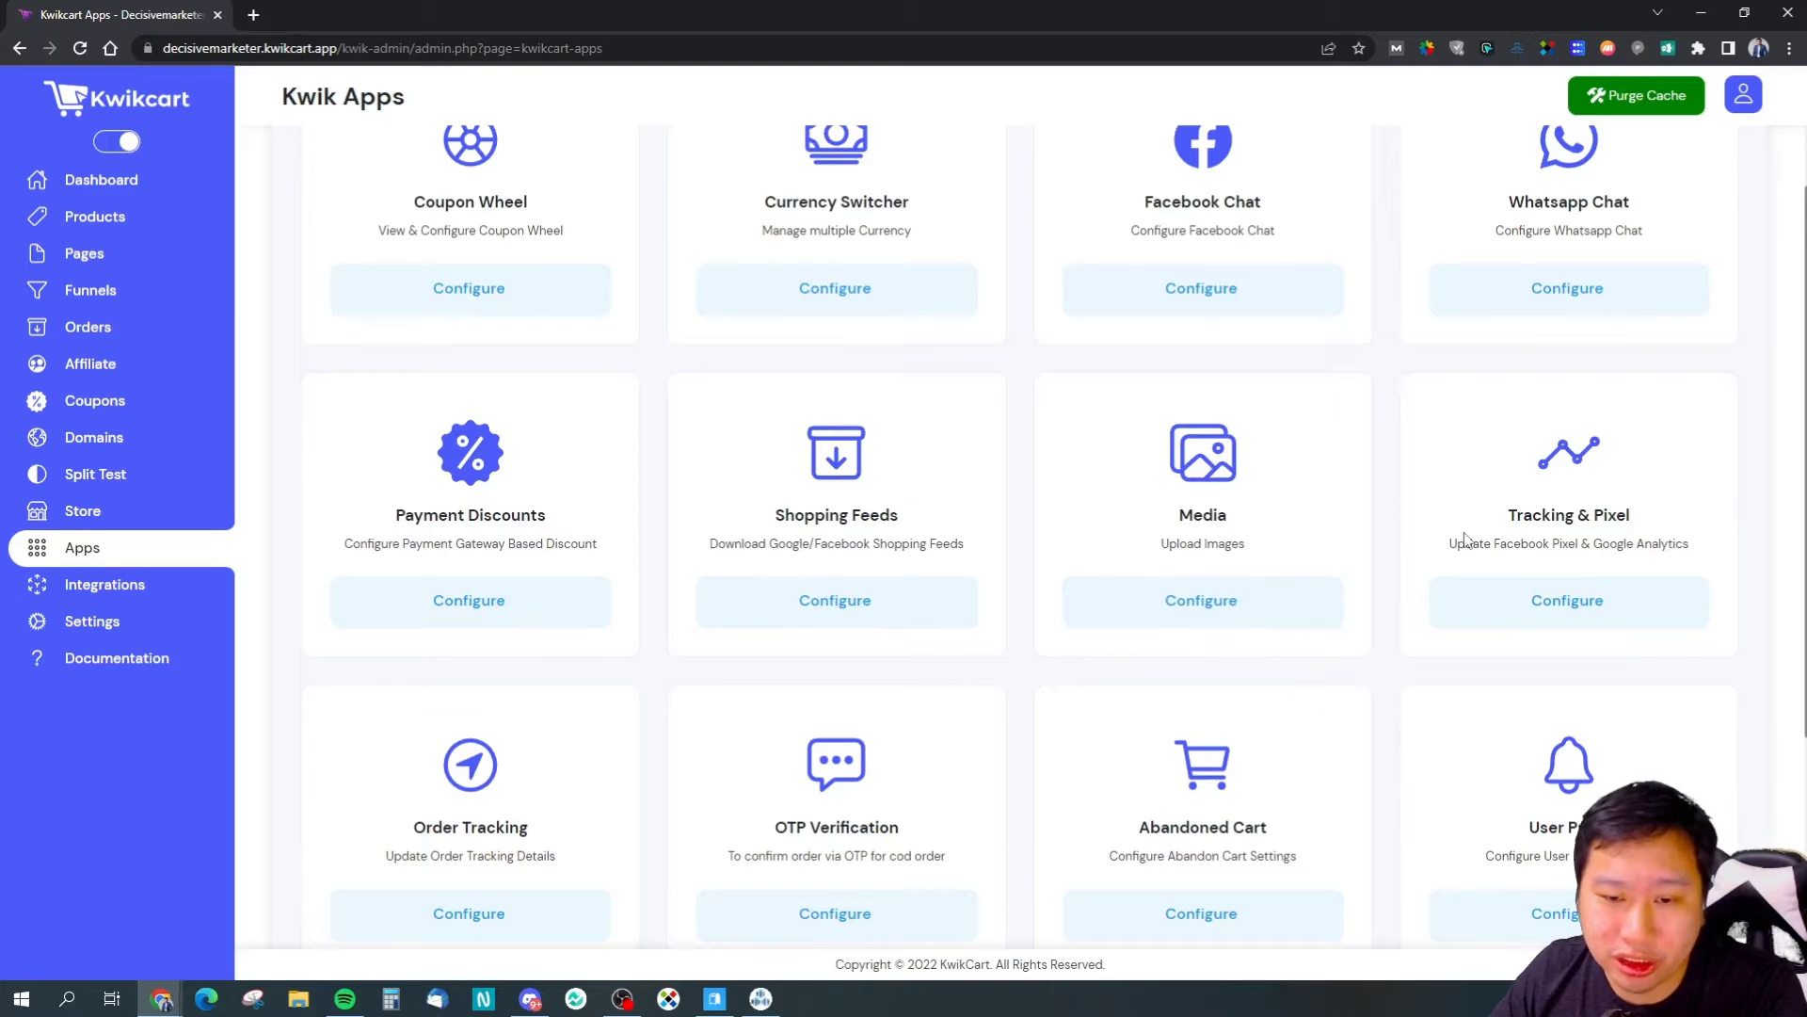
{"action": "scroll", "coordinate": [1493, 614], "scroll_direction": "down", "scroll_amount": 3}
{"action": "scroll", "coordinate": [1535, 513], "scroll_direction": "up", "scroll_amount": 2}
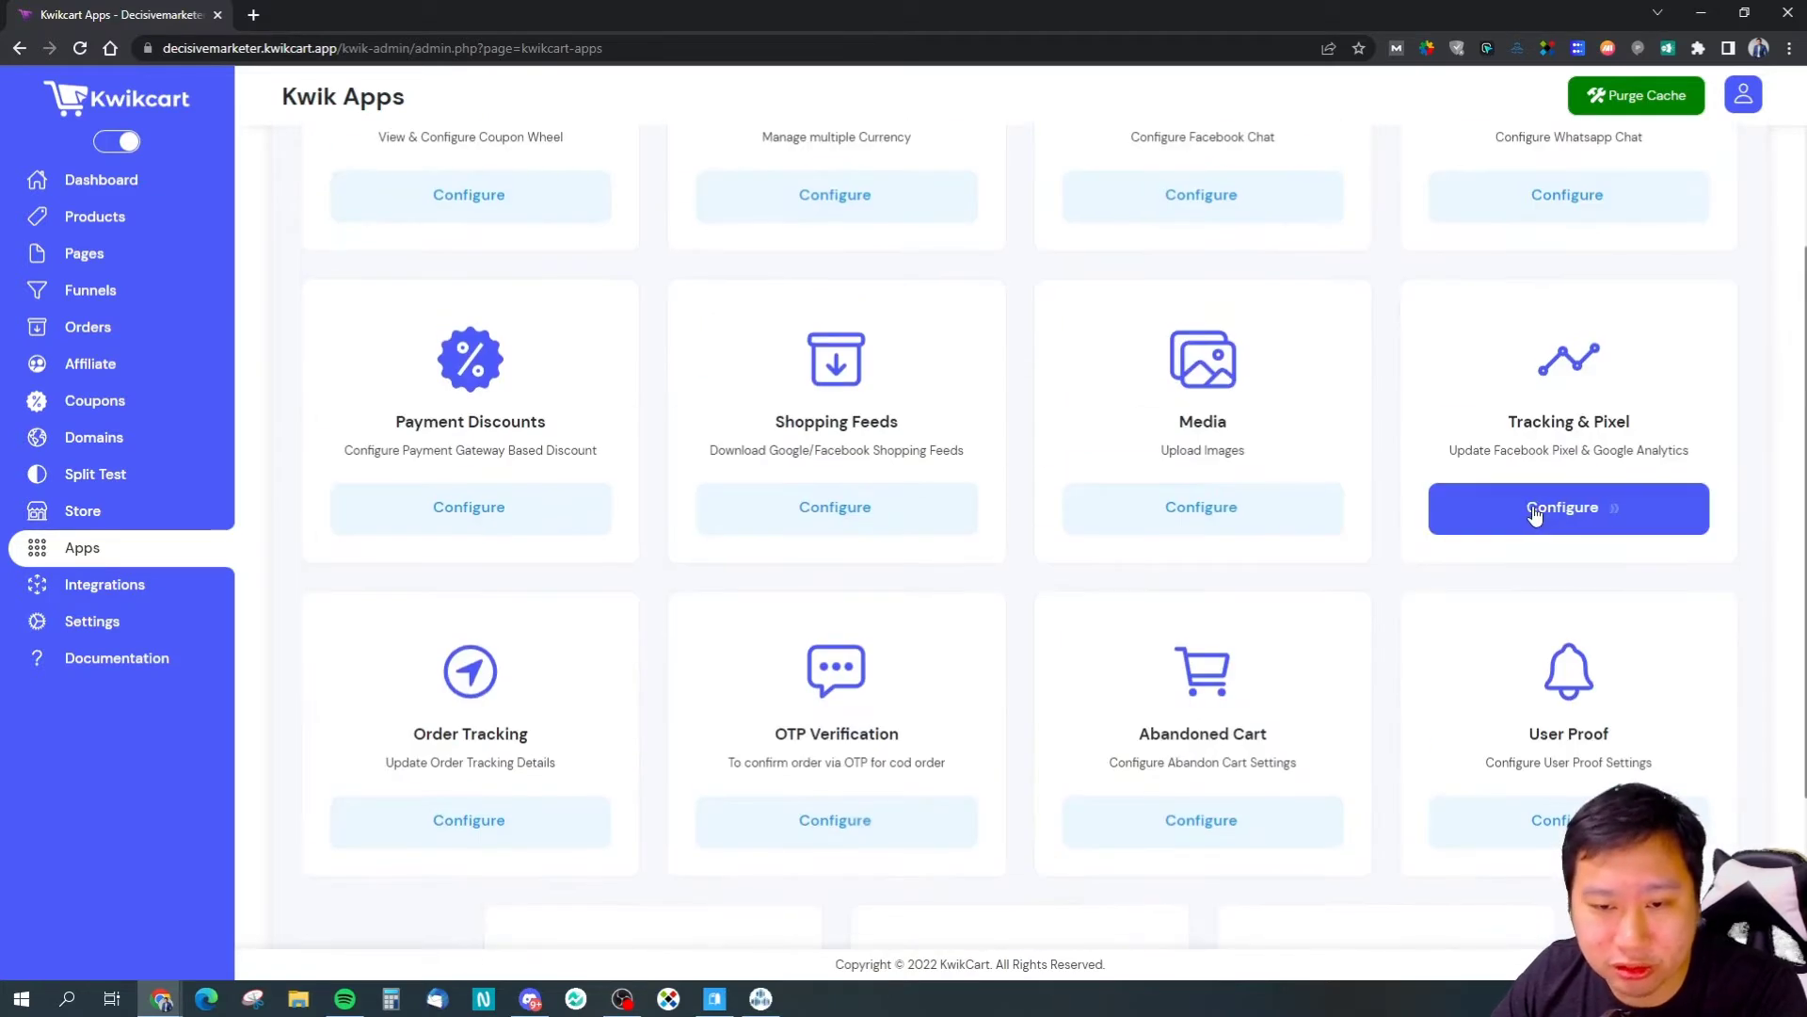
{"action": "right_click", "coordinate": [1535, 513]}
{"action": "left_click", "coordinate": [1559, 520]}
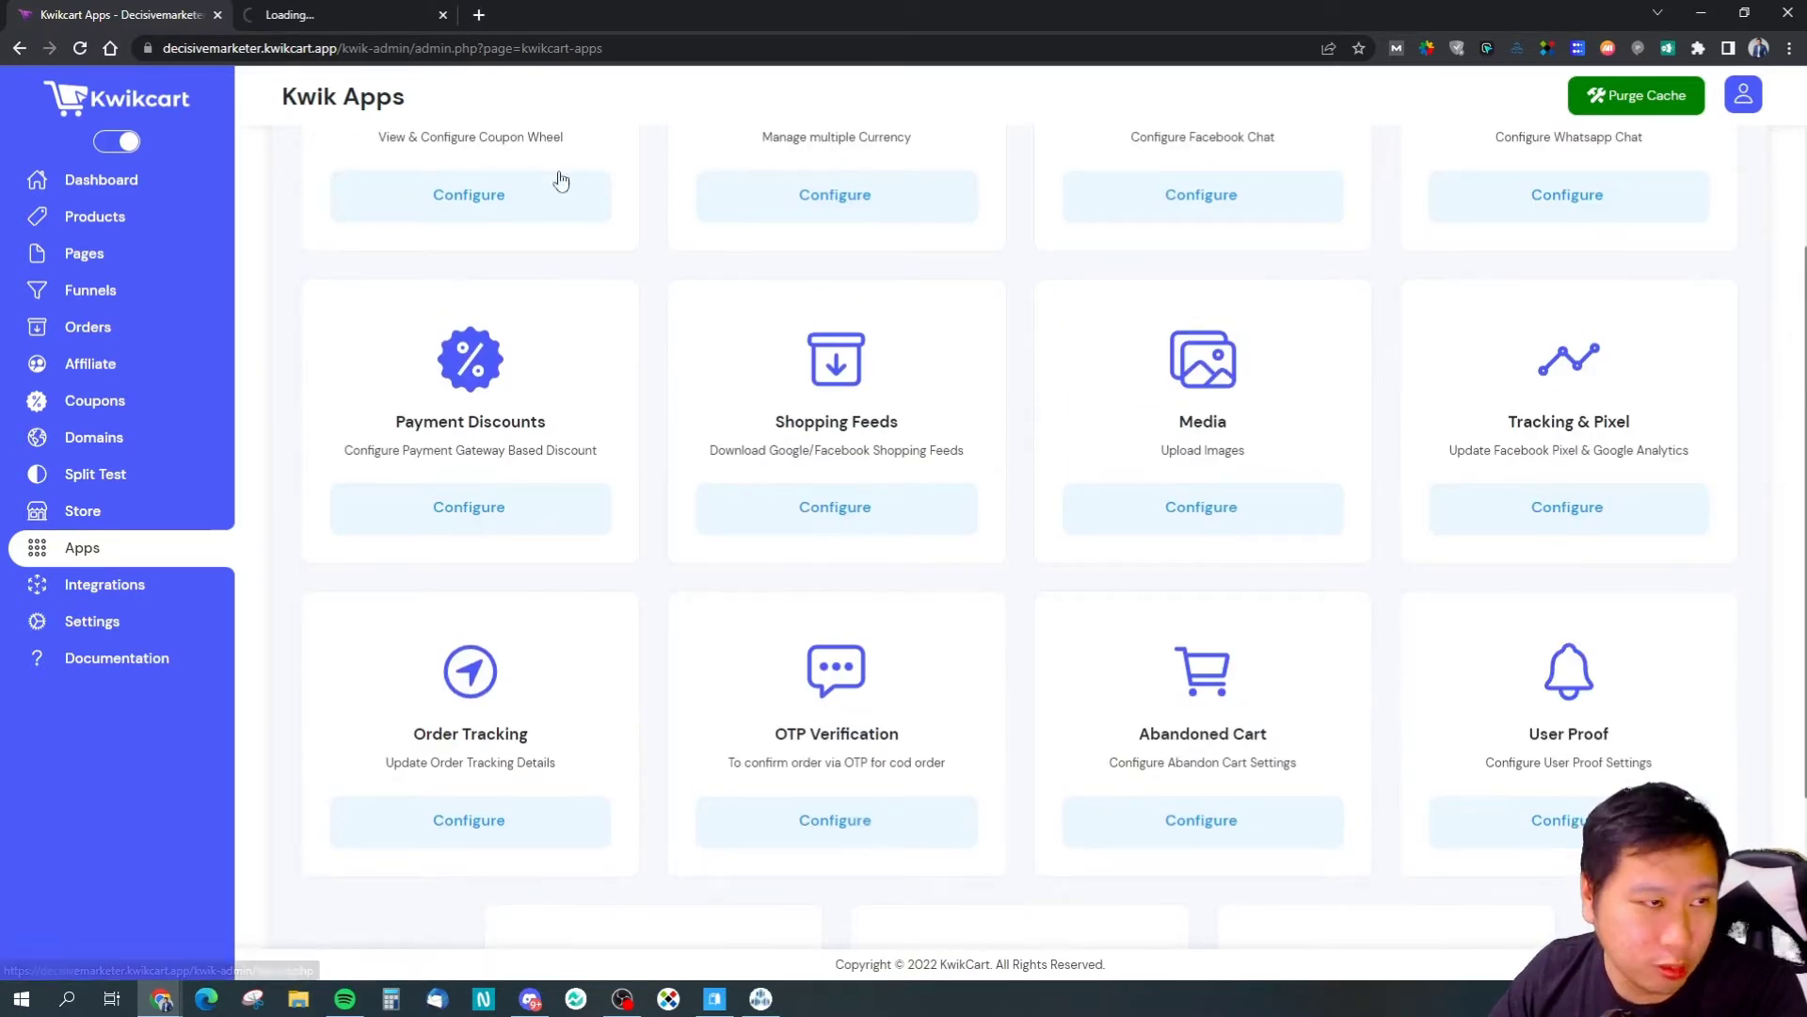
{"action": "key", "text": "ctrl+Tab"}
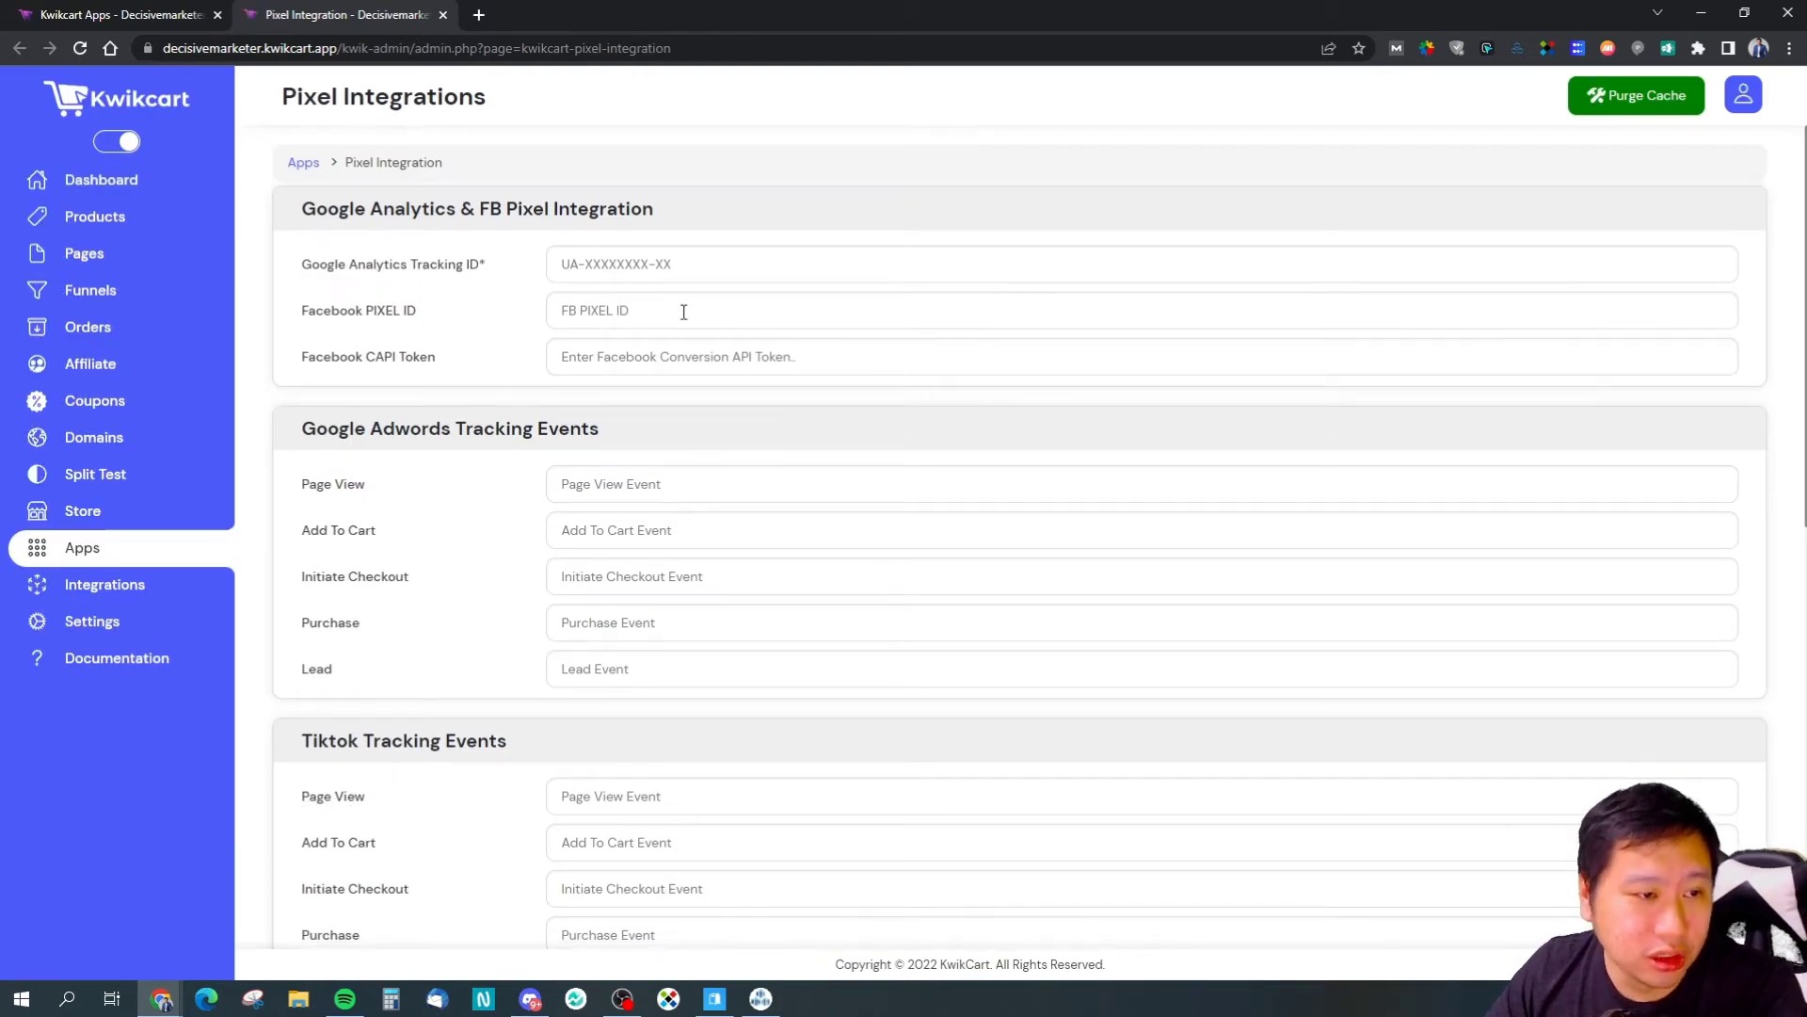
Step: Examine the Pixel Integrations fields for analytics, tracking events, tracking rules and header, body and footer code, and close that page
{"action": "scroll", "coordinate": [657, 296], "scroll_direction": "down", "scroll_amount": 10}
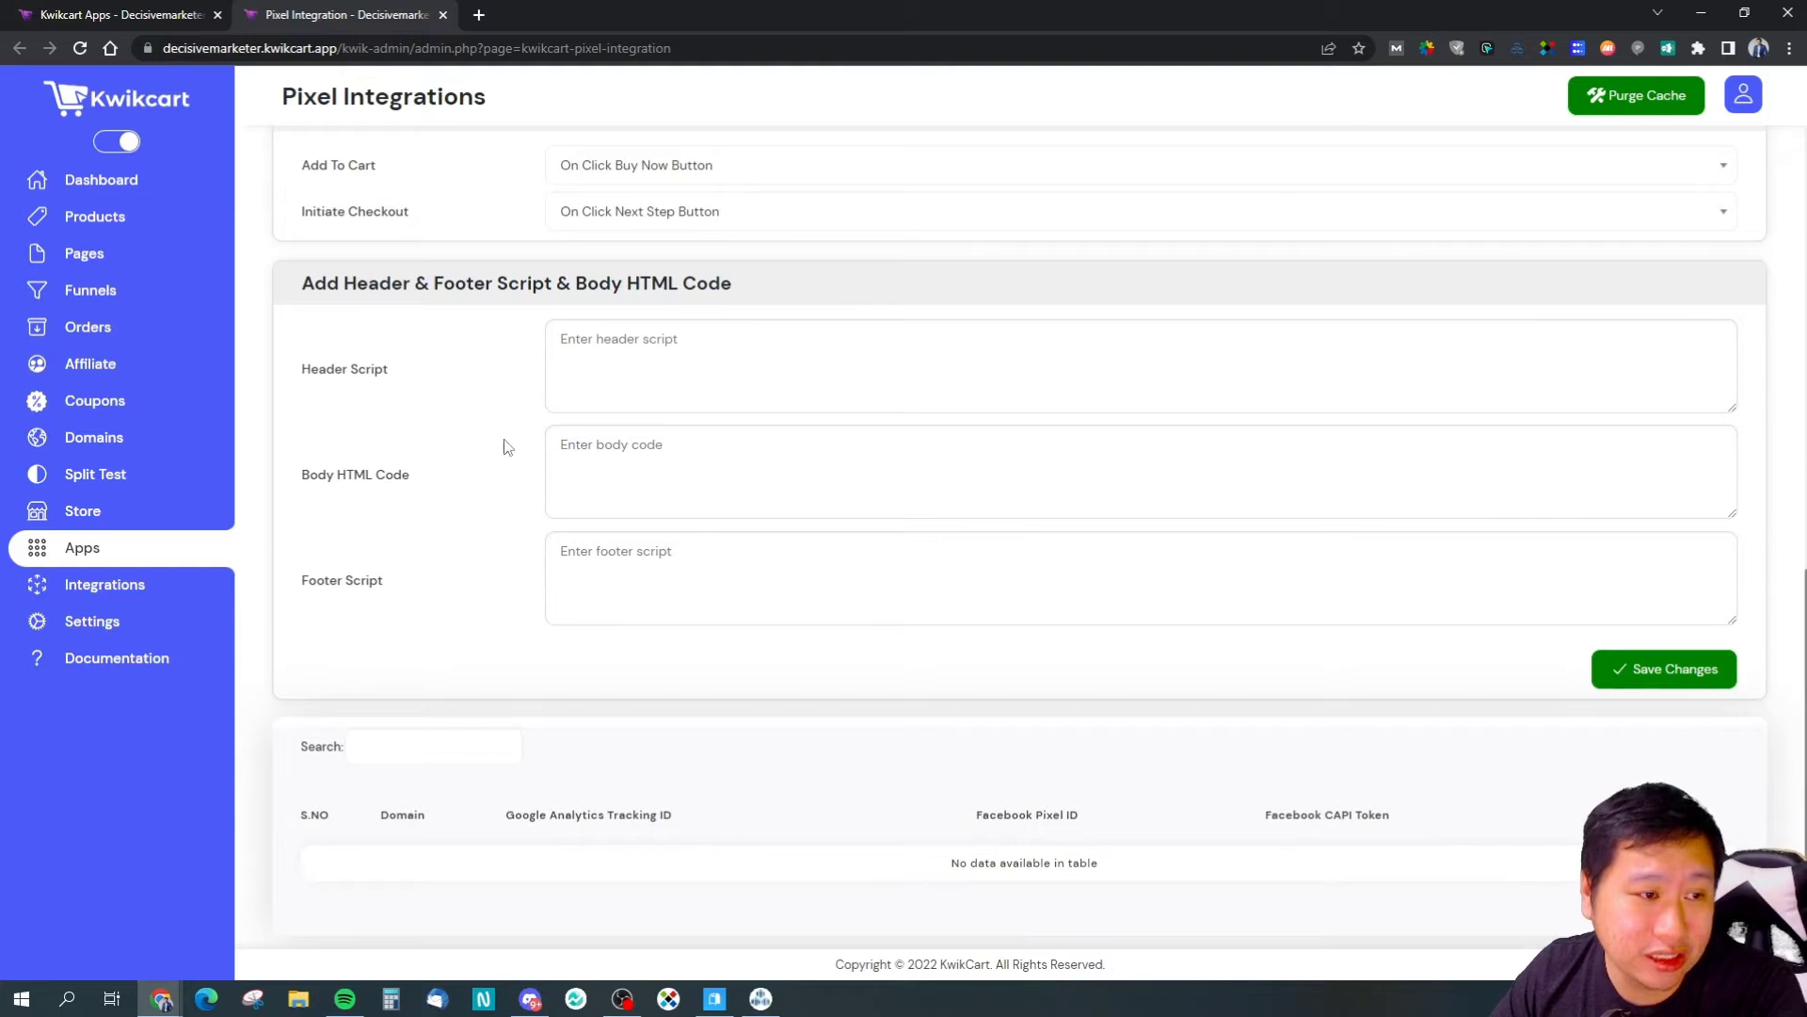
{"action": "scroll", "coordinate": [492, 496], "scroll_direction": "up", "scroll_amount": 3}
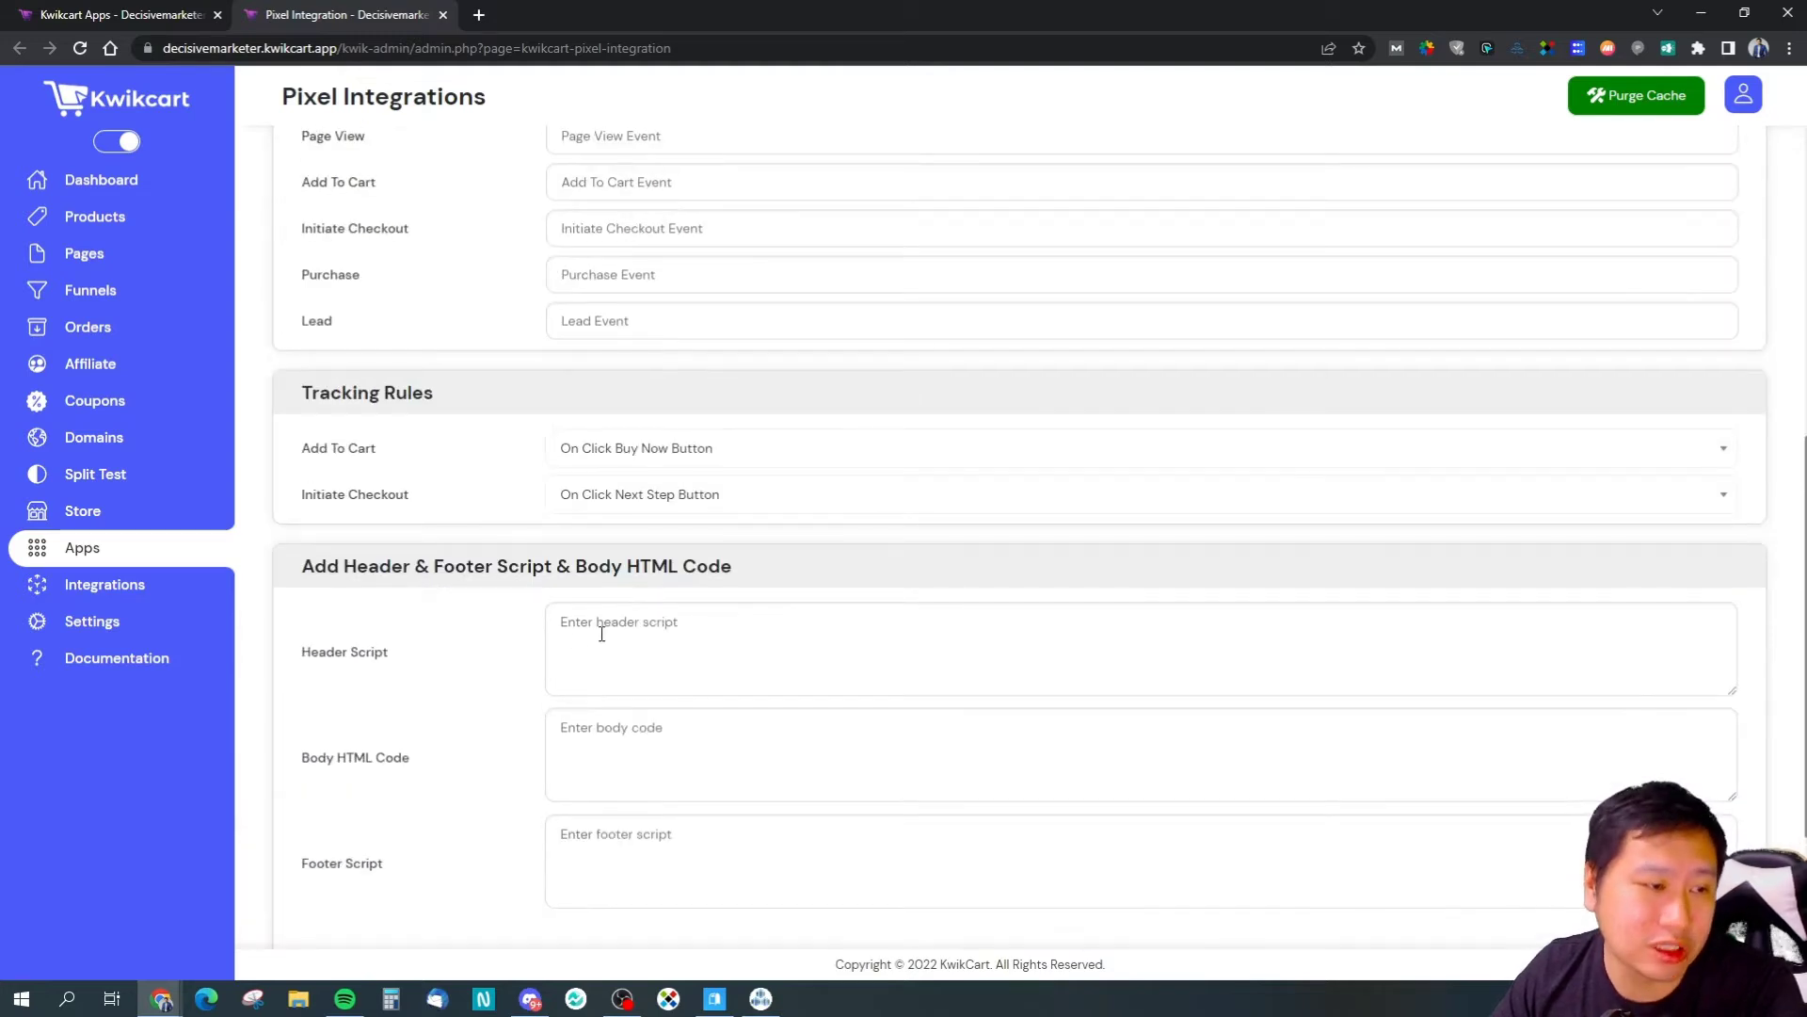
{"action": "scroll", "coordinate": [578, 618], "scroll_direction": "down", "scroll_amount": 3}
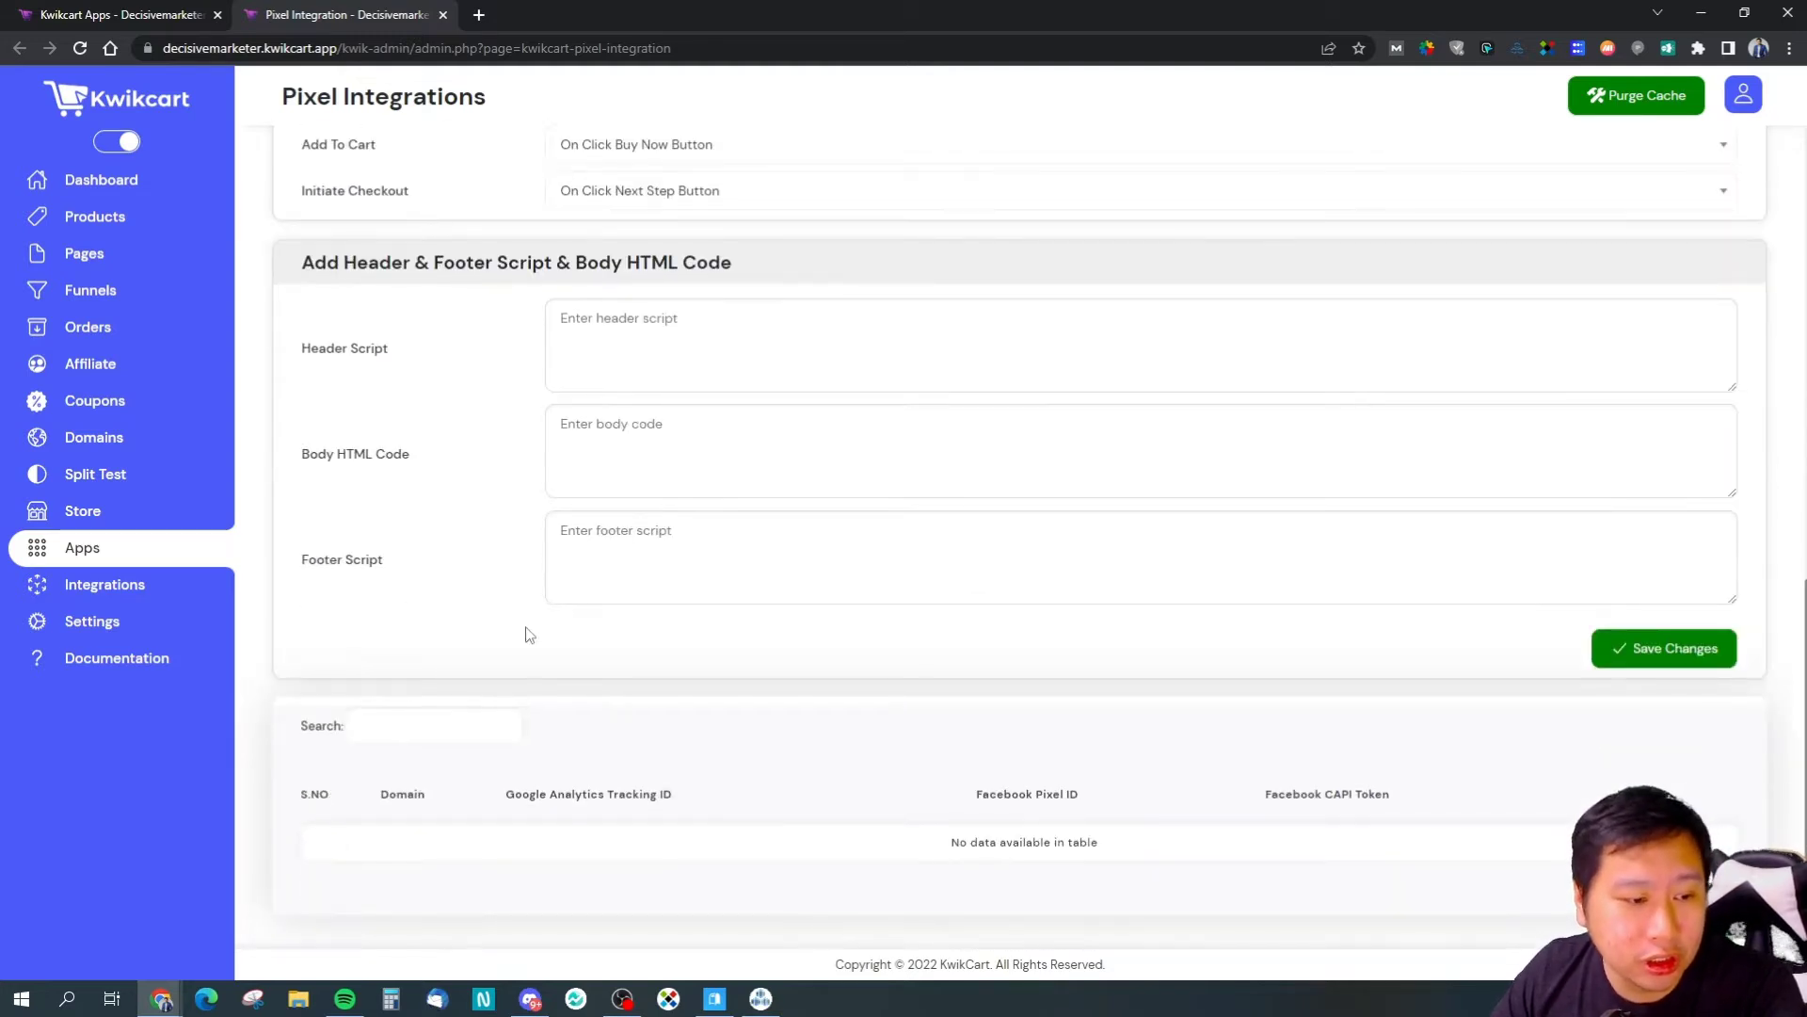
{"action": "scroll", "coordinate": [530, 635], "scroll_direction": "up", "scroll_amount": 10}
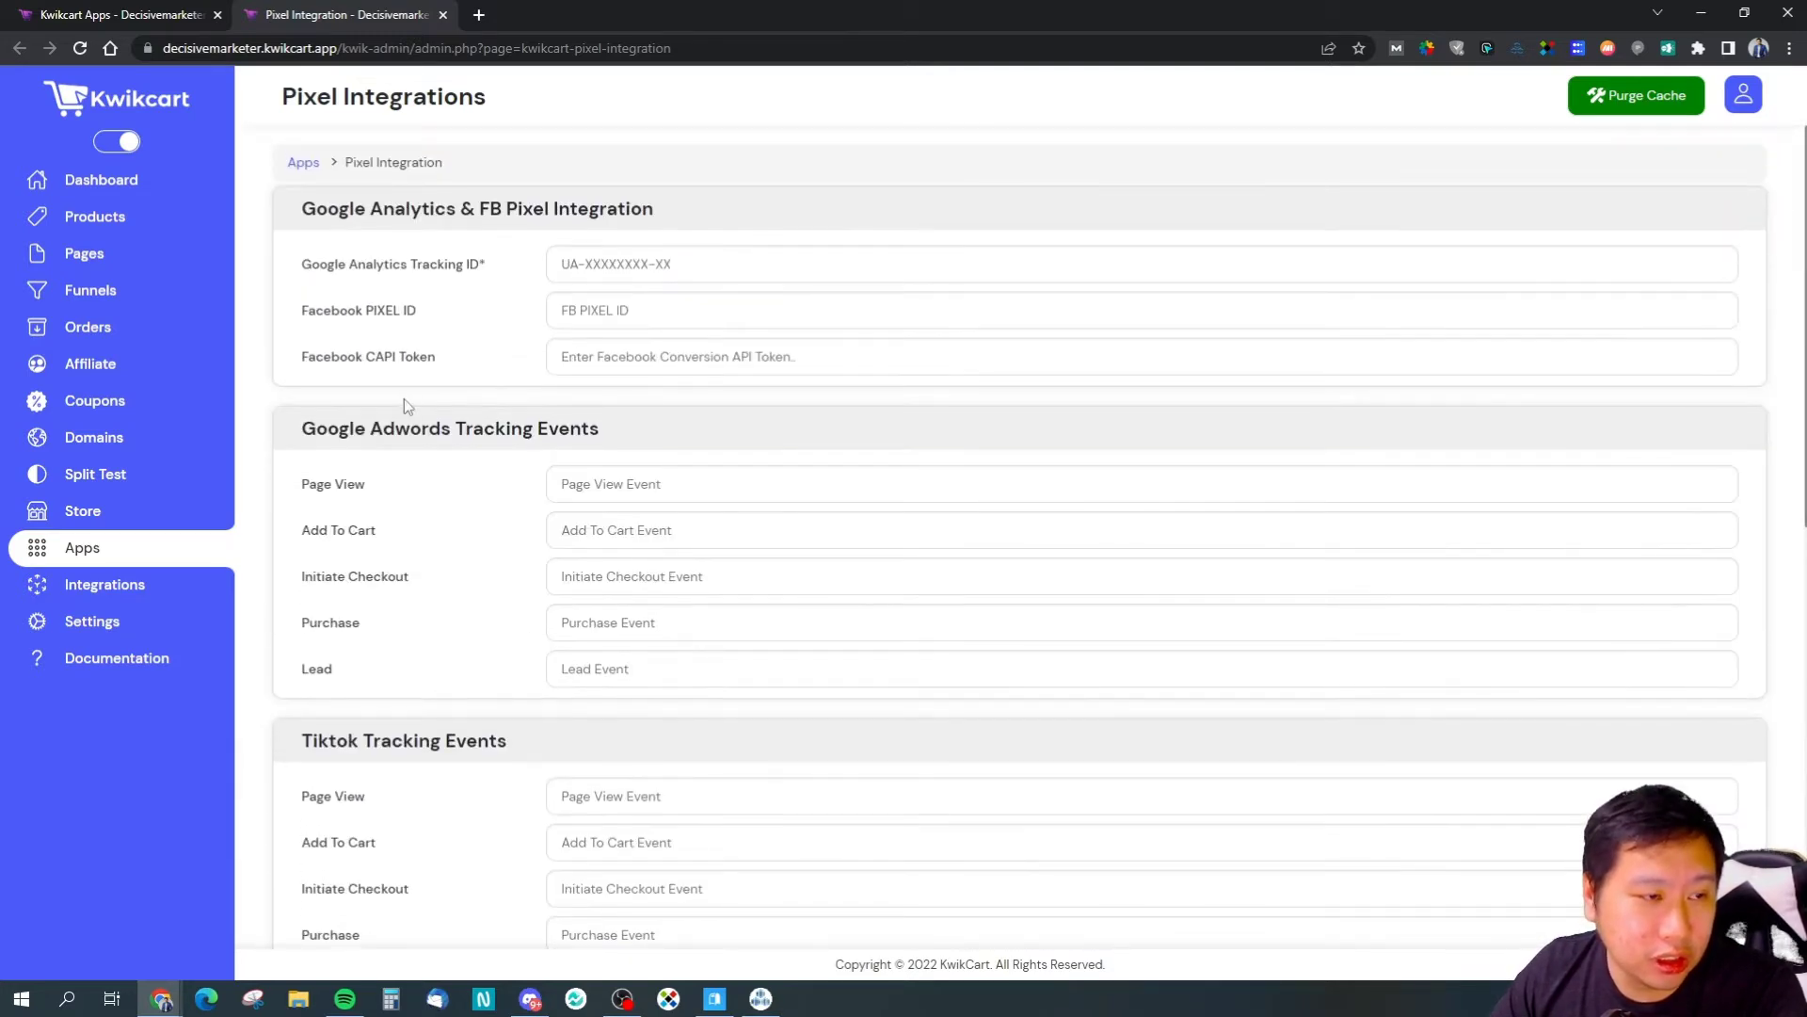
{"action": "scroll", "coordinate": [406, 405], "scroll_direction": "down", "scroll_amount": 5}
{"action": "scroll", "coordinate": [346, 395], "scroll_direction": "down", "scroll_amount": 4}
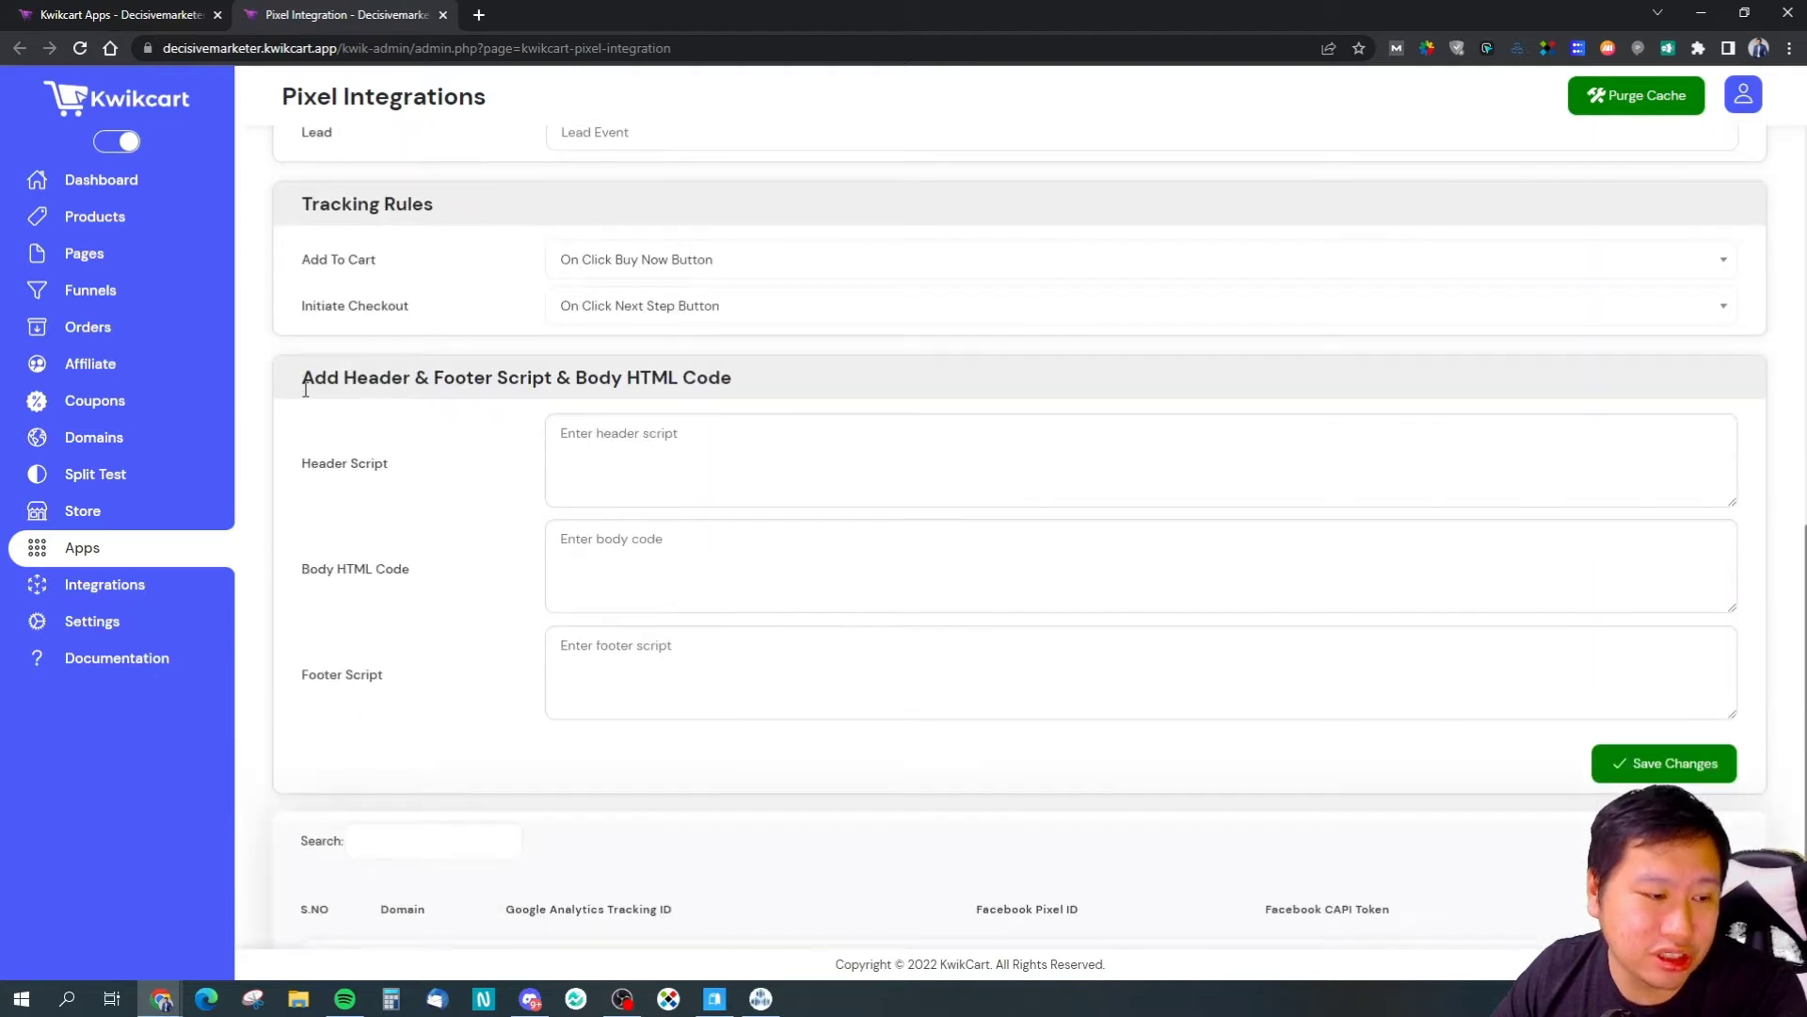
{"action": "scroll", "coordinate": [454, 428], "scroll_direction": "up", "scroll_amount": 6}
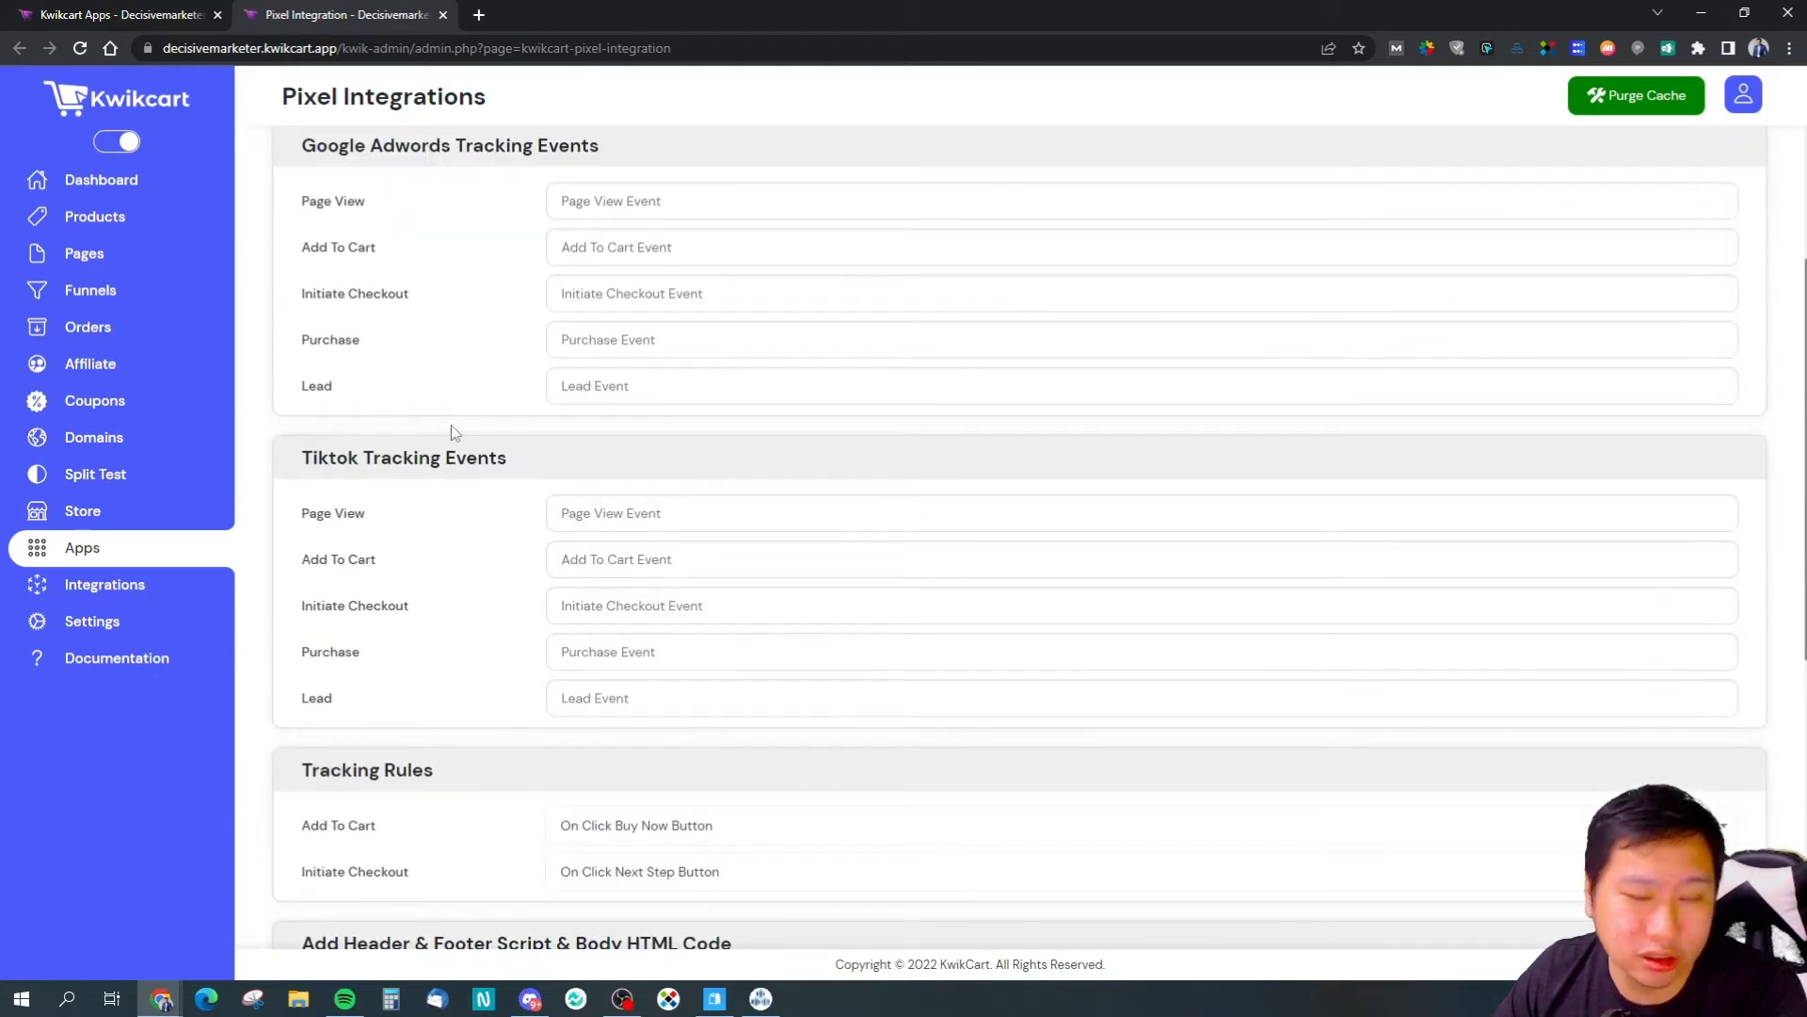
{"action": "scroll", "coordinate": [861, 483], "scroll_direction": "down", "scroll_amount": 5}
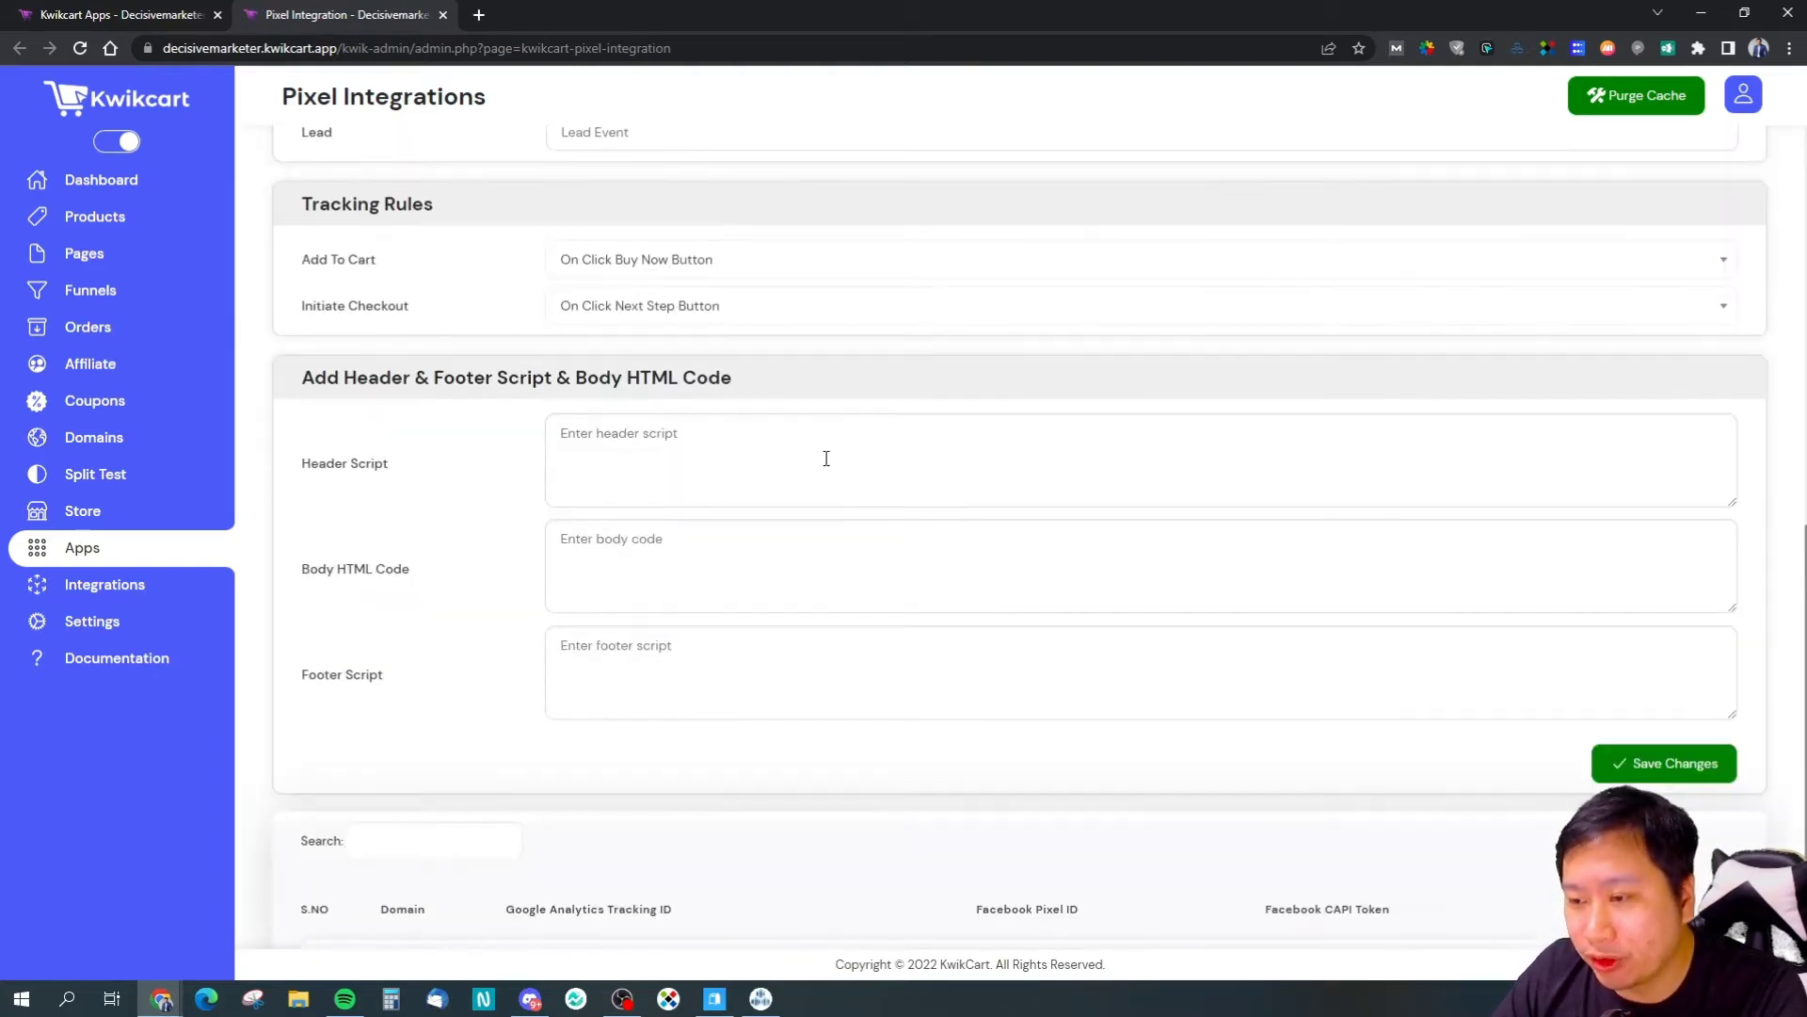
{"action": "left_click", "coordinate": [685, 493]}
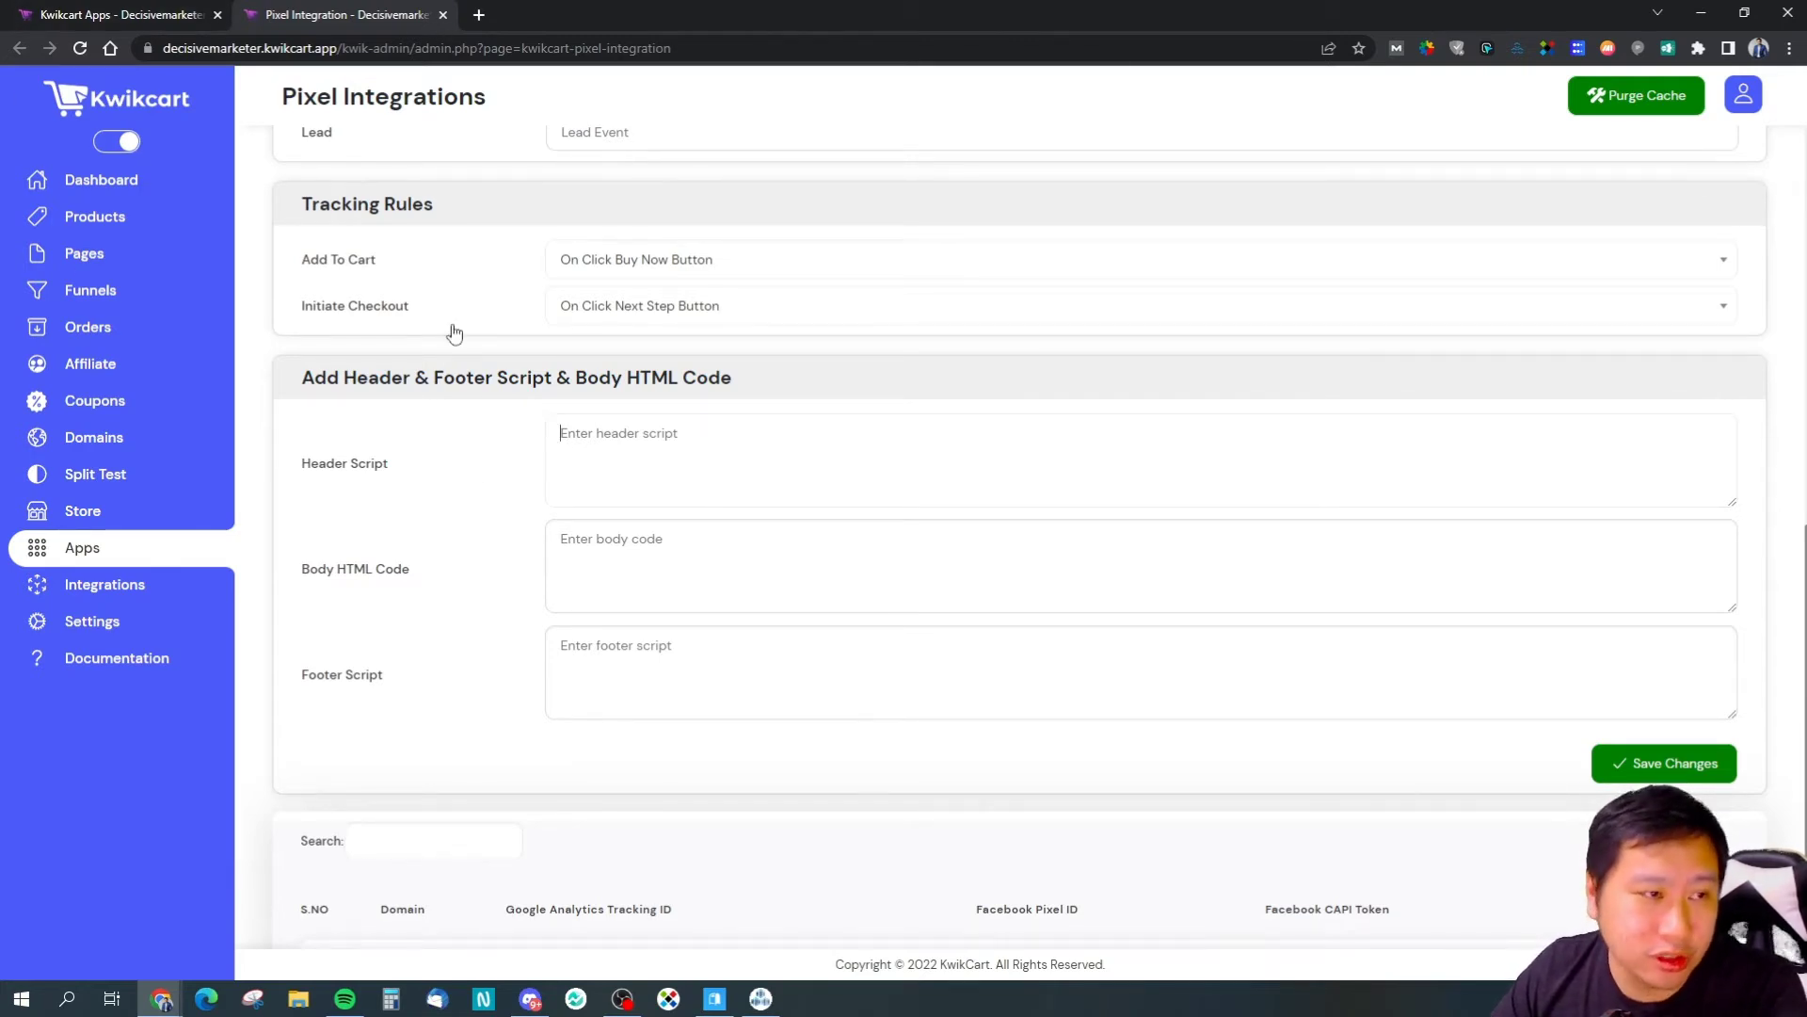
{"action": "left_click", "coordinate": [443, 15]}
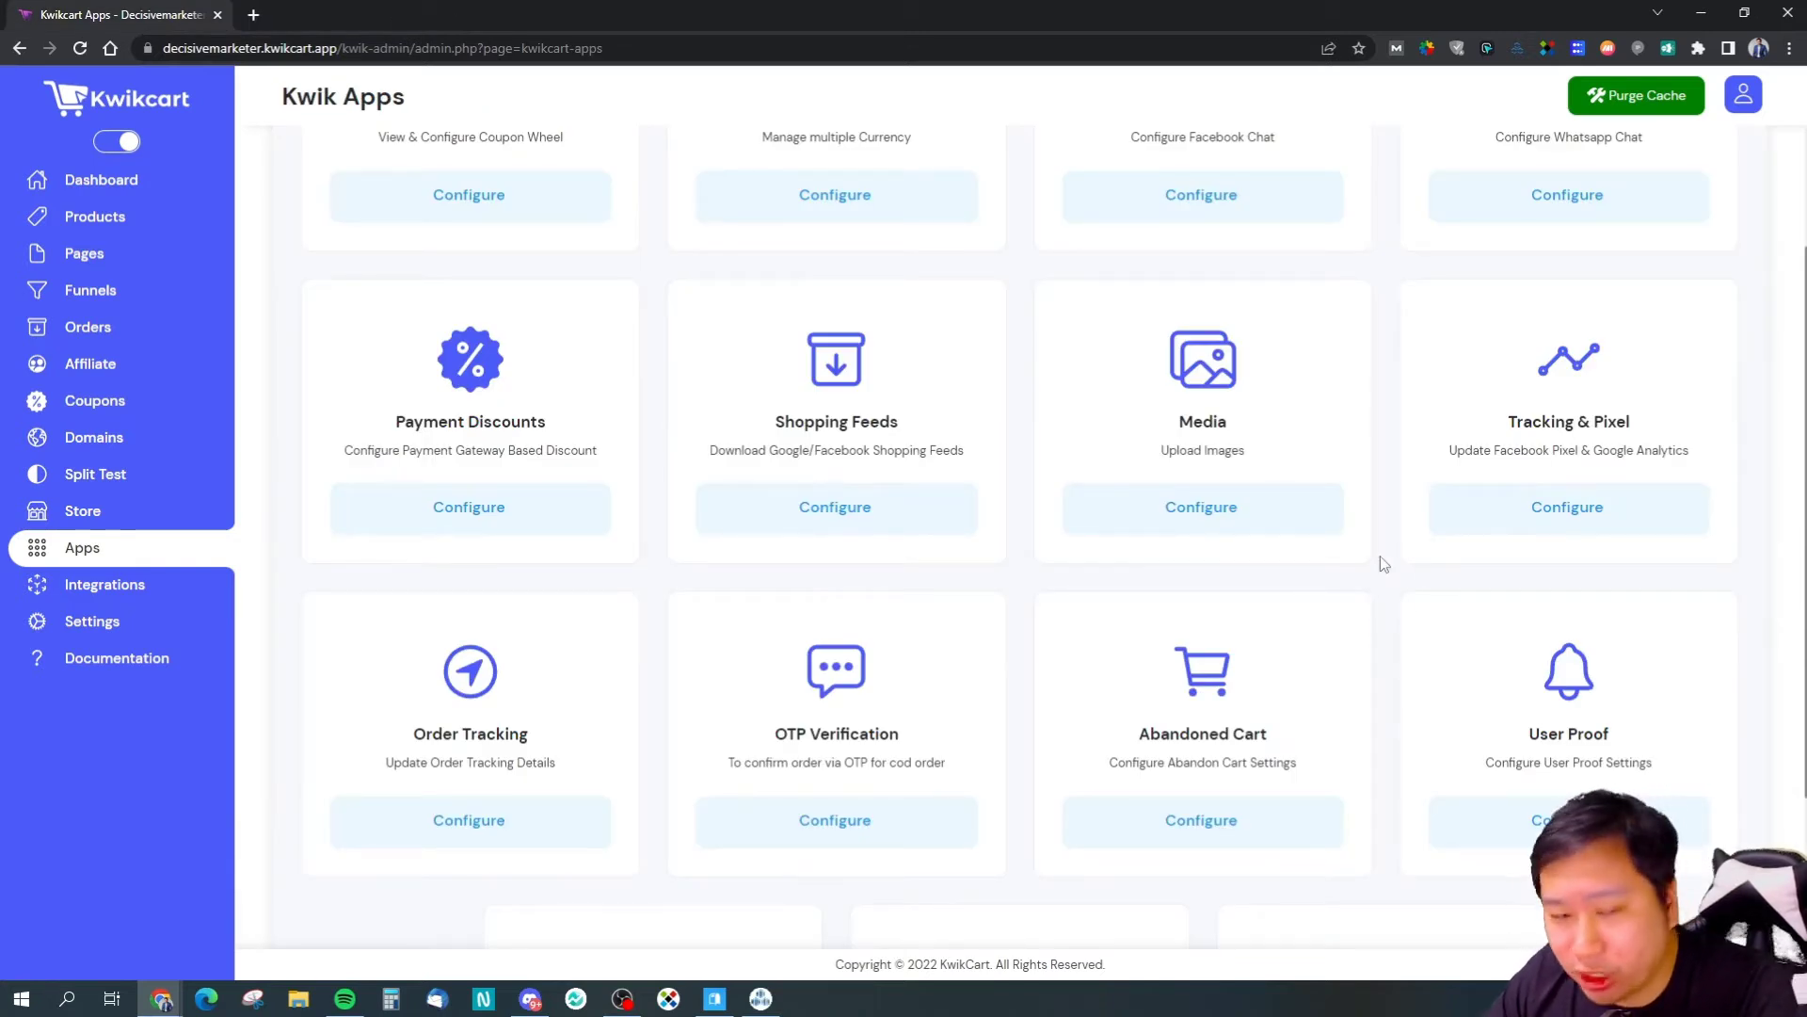
Step: Open the Order Tracking configuration in a separate browser tab and read the OTP Verification and Abandoned Cart descriptions in Kwik Apps
{"action": "right_click", "coordinate": [482, 832]}
{"action": "left_click", "coordinate": [536, 593]}
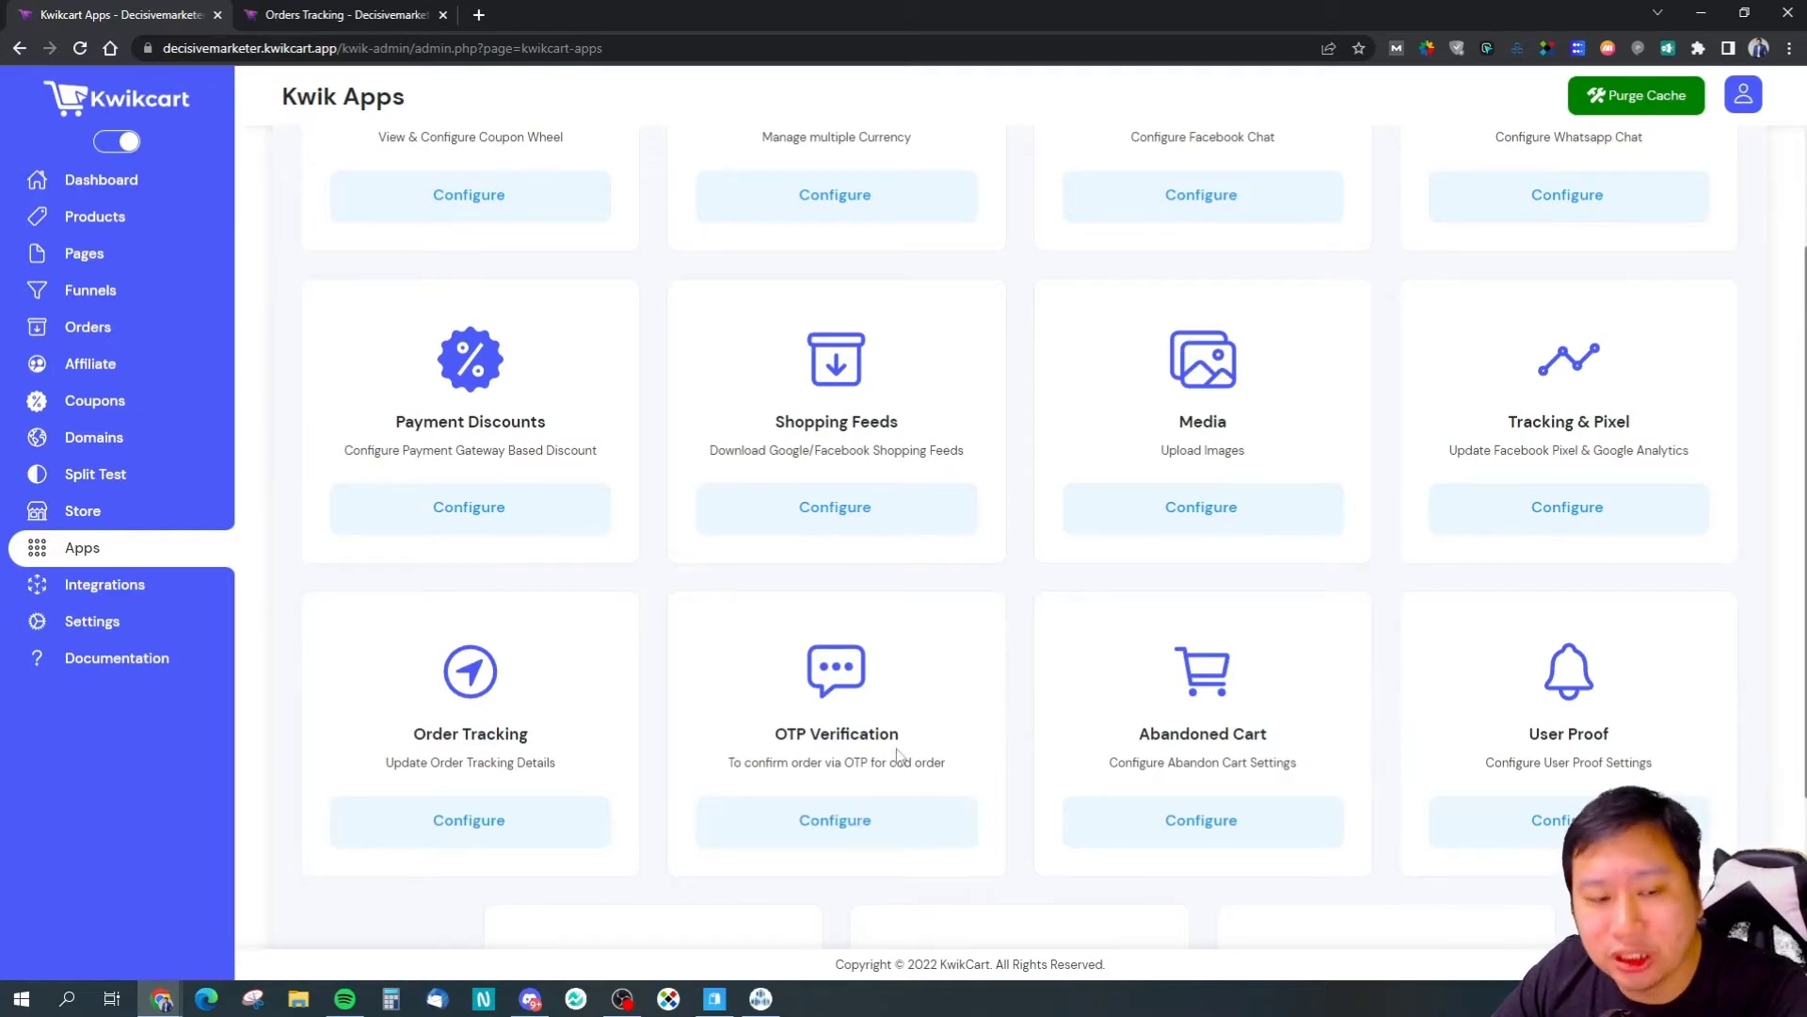
{"action": "left_click_drag", "start_coordinate": [823, 765], "coordinate": [985, 763]}
{"action": "left_click", "coordinate": [967, 766]}
{"action": "left_click_drag", "start_coordinate": [869, 764], "coordinate": [934, 764]}
{"action": "left_click", "coordinate": [934, 764]}
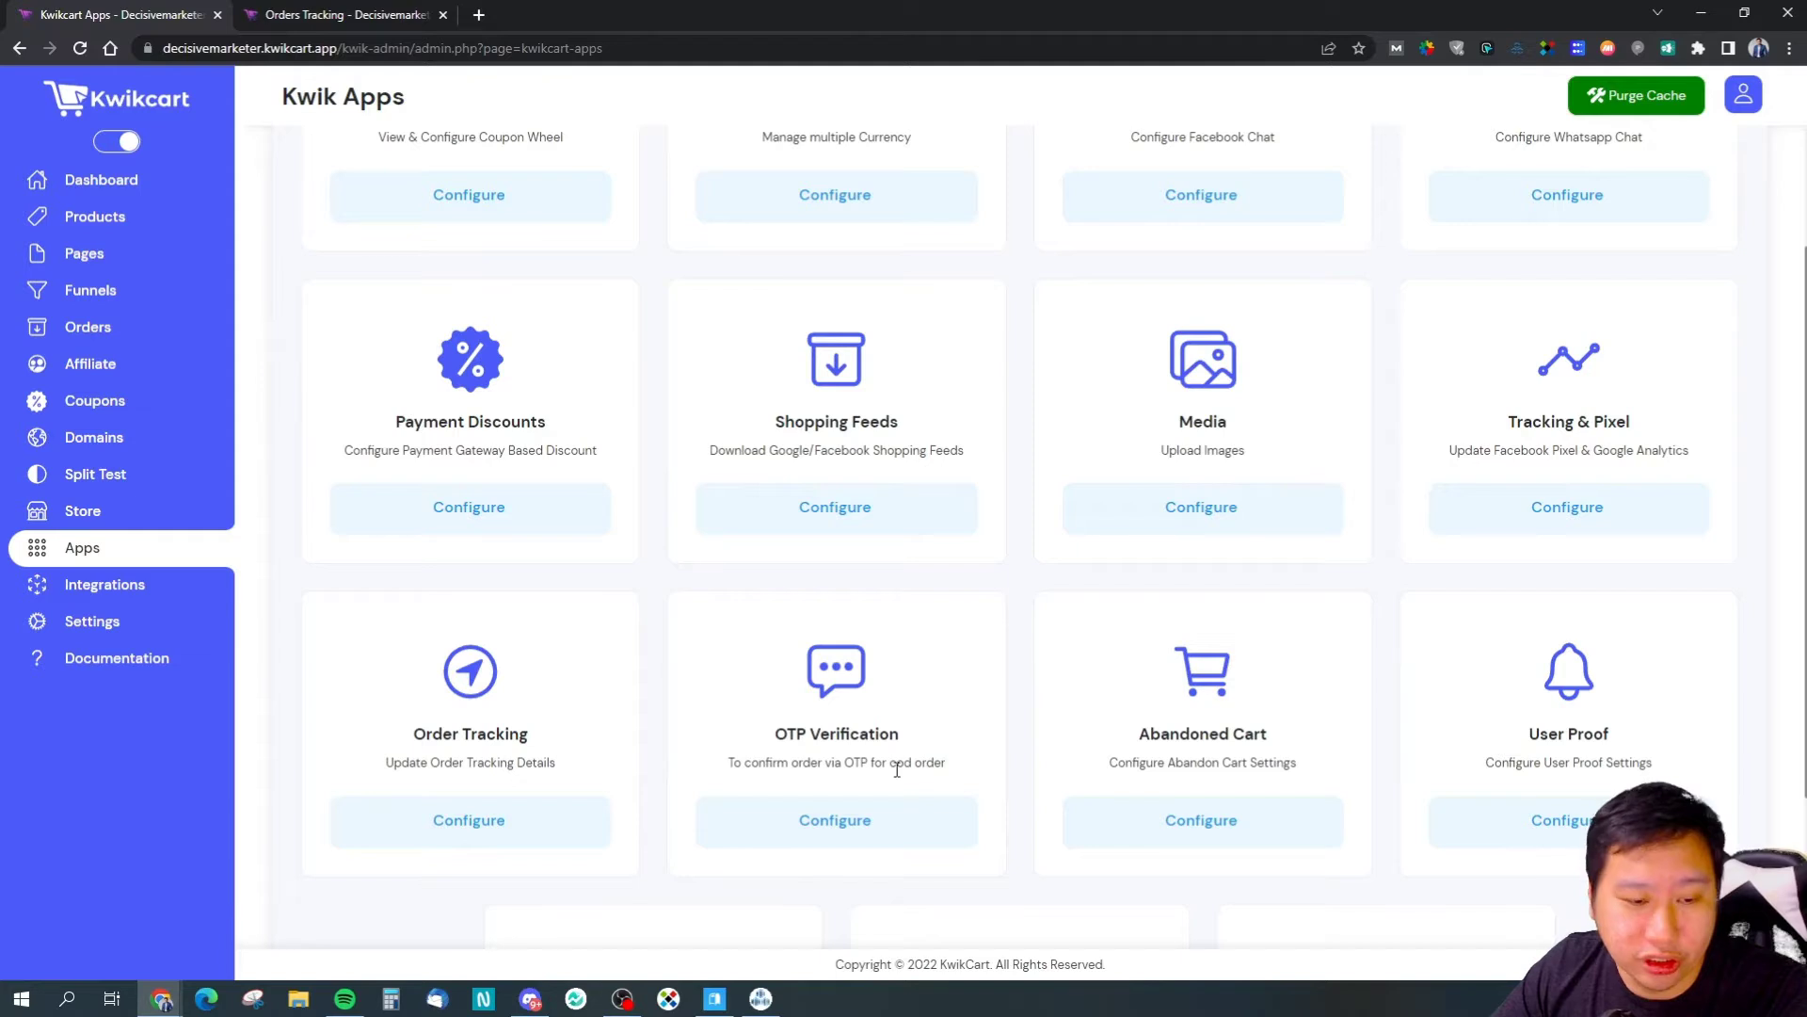
{"action": "left_click_drag", "start_coordinate": [1077, 771], "coordinate": [1250, 760]}
{"action": "left_click", "coordinate": [1253, 763]}
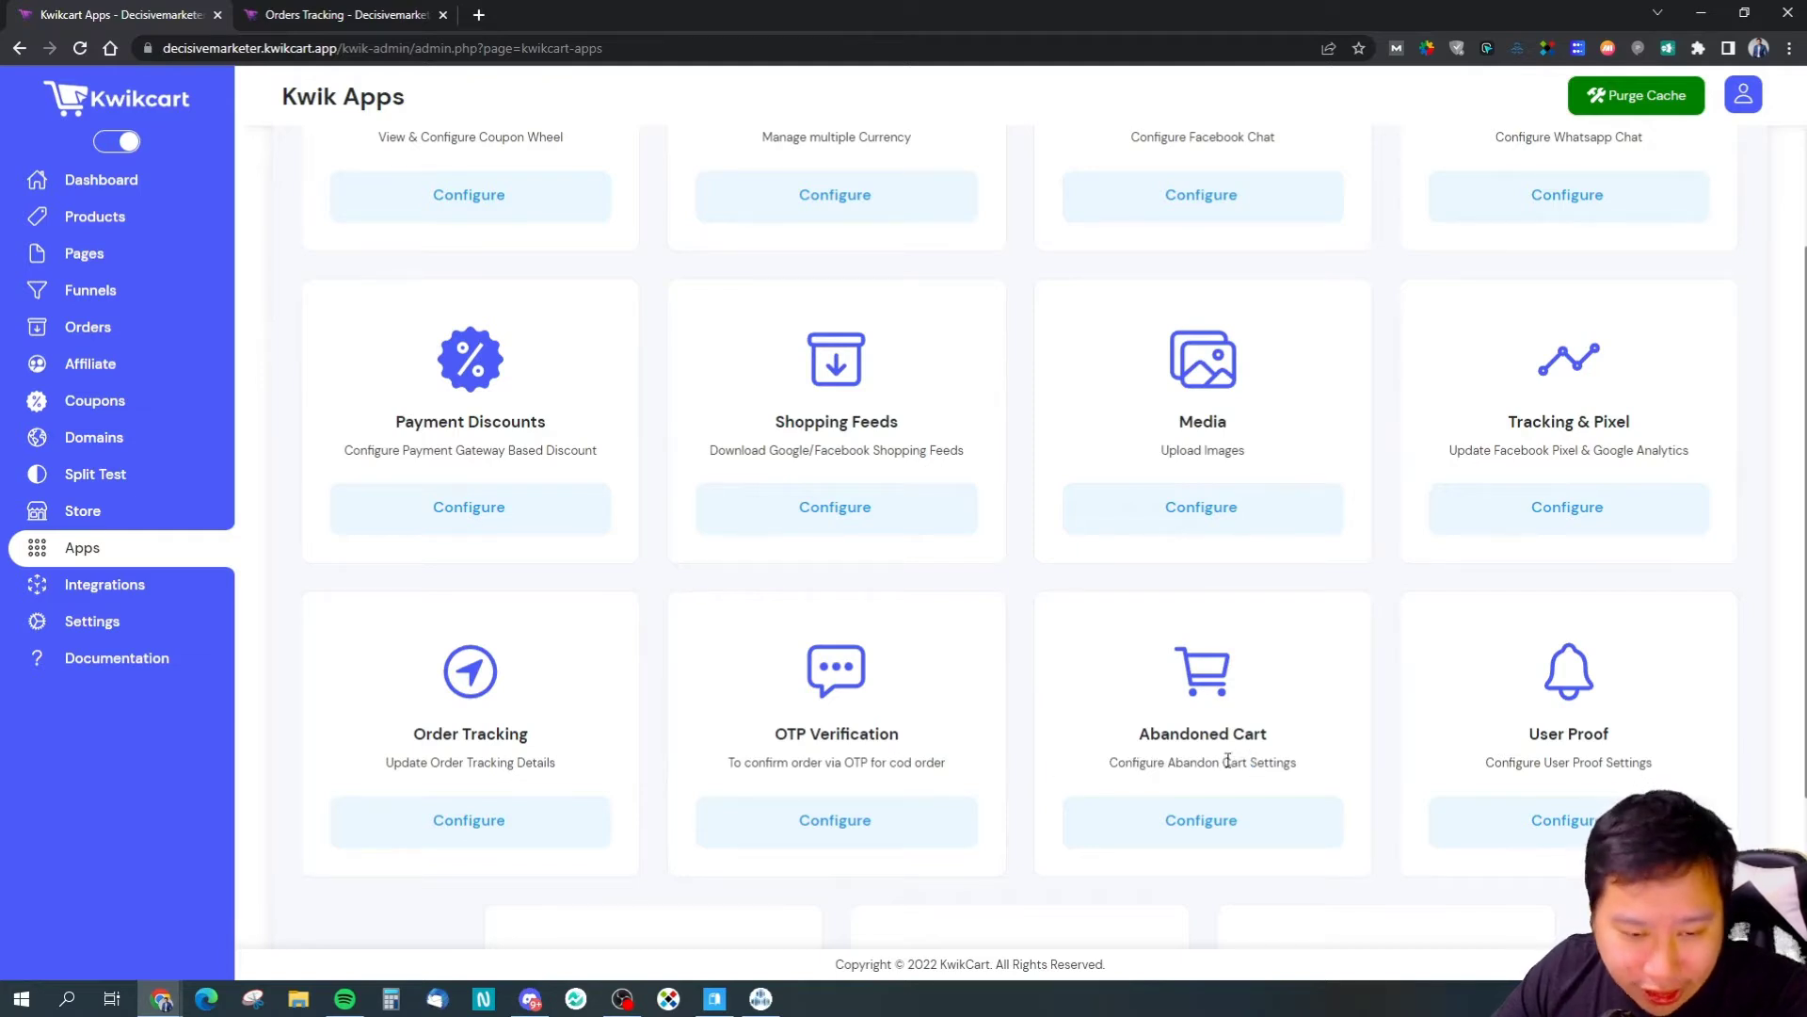
Step: Open the User Proof configuration in a separate browser tab and switch to its Social Proof page
{"action": "right_click", "coordinate": [1531, 815]}
{"action": "left_click", "coordinate": [1600, 584]}
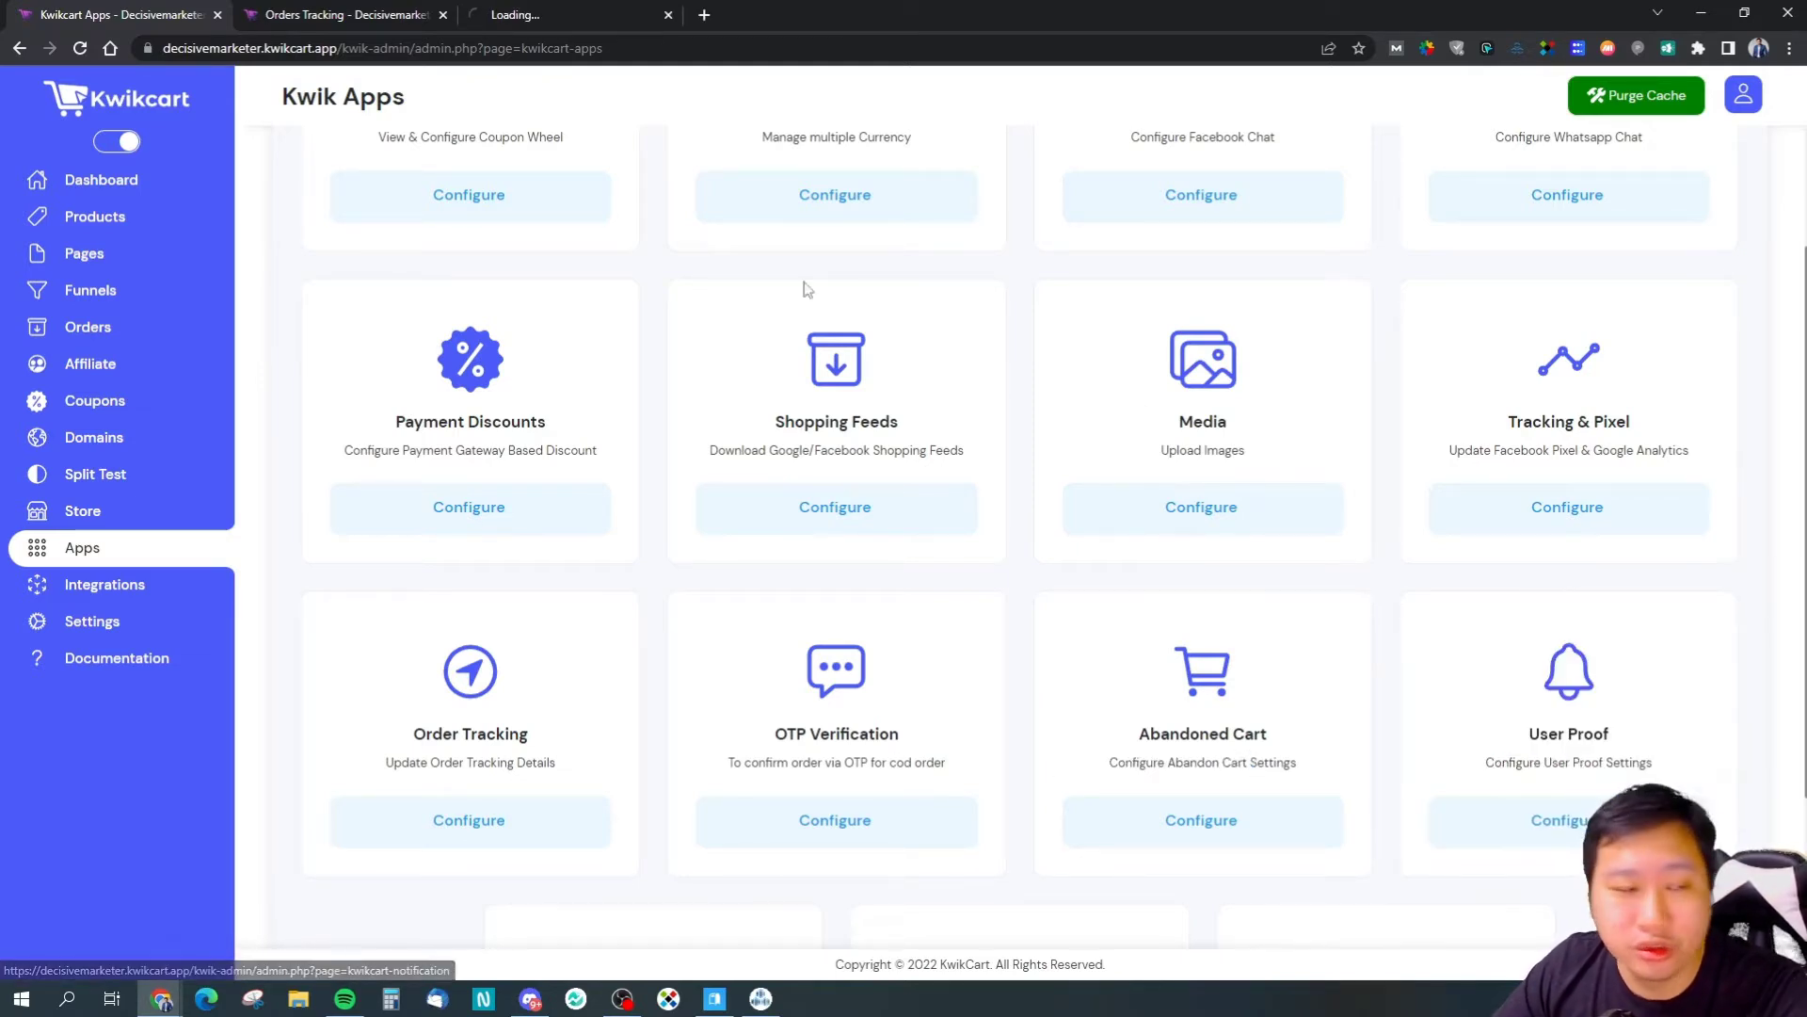
{"action": "left_click", "coordinate": [424, 17]}
{"action": "left_click", "coordinate": [532, 15]}
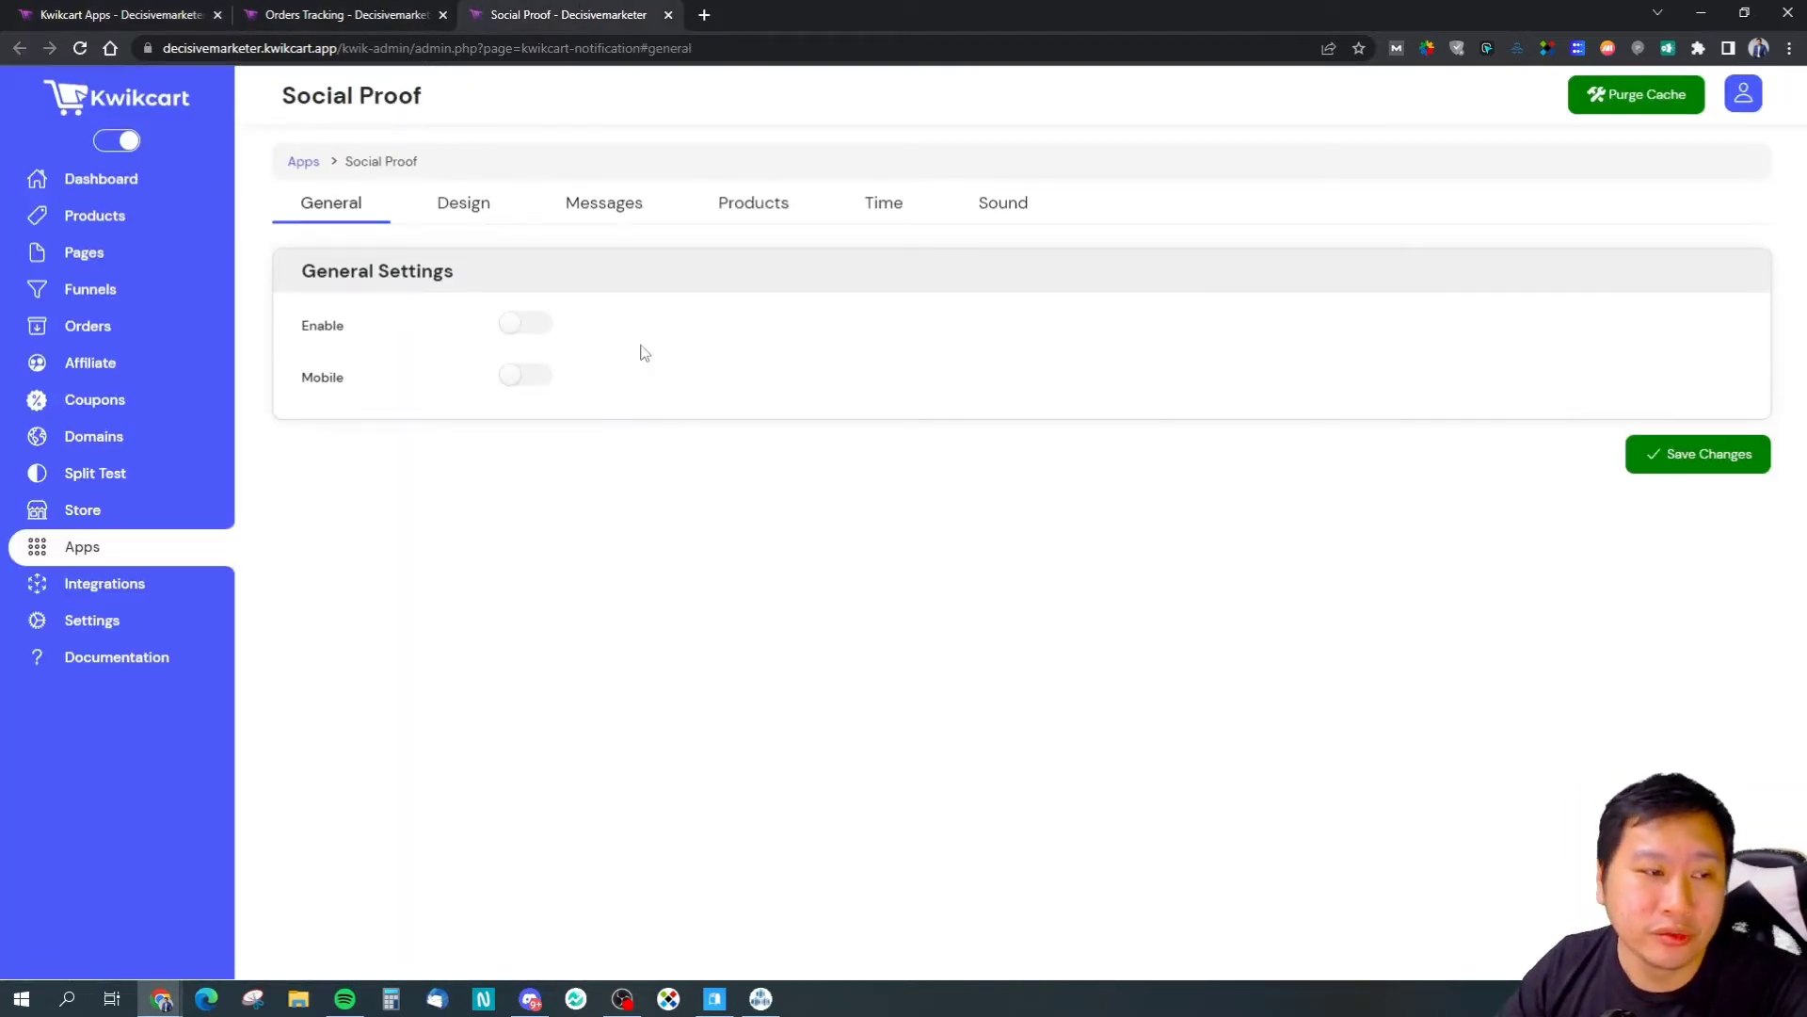
Step: Open the Social Proof design settings and examine the colour, template, position and close icon options with the notification preview
{"action": "left_click", "coordinate": [476, 216]}
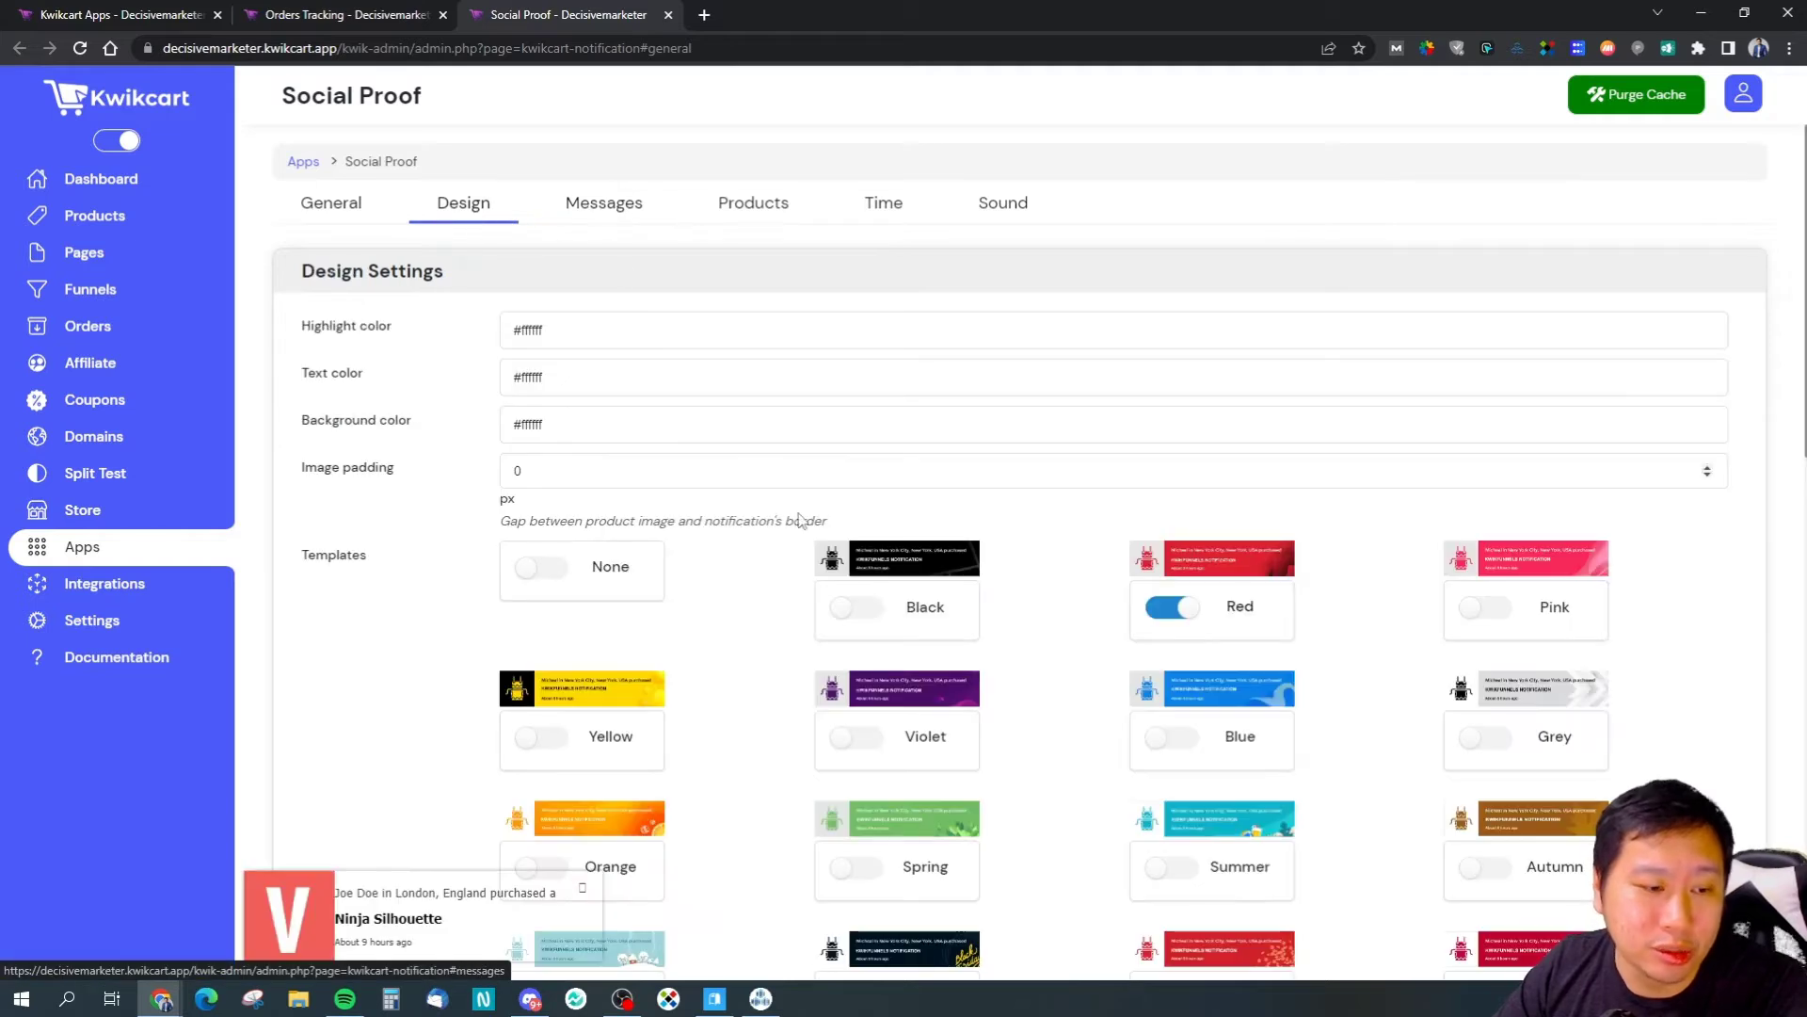
{"action": "scroll", "coordinate": [1046, 484], "scroll_direction": "down", "scroll_amount": 8}
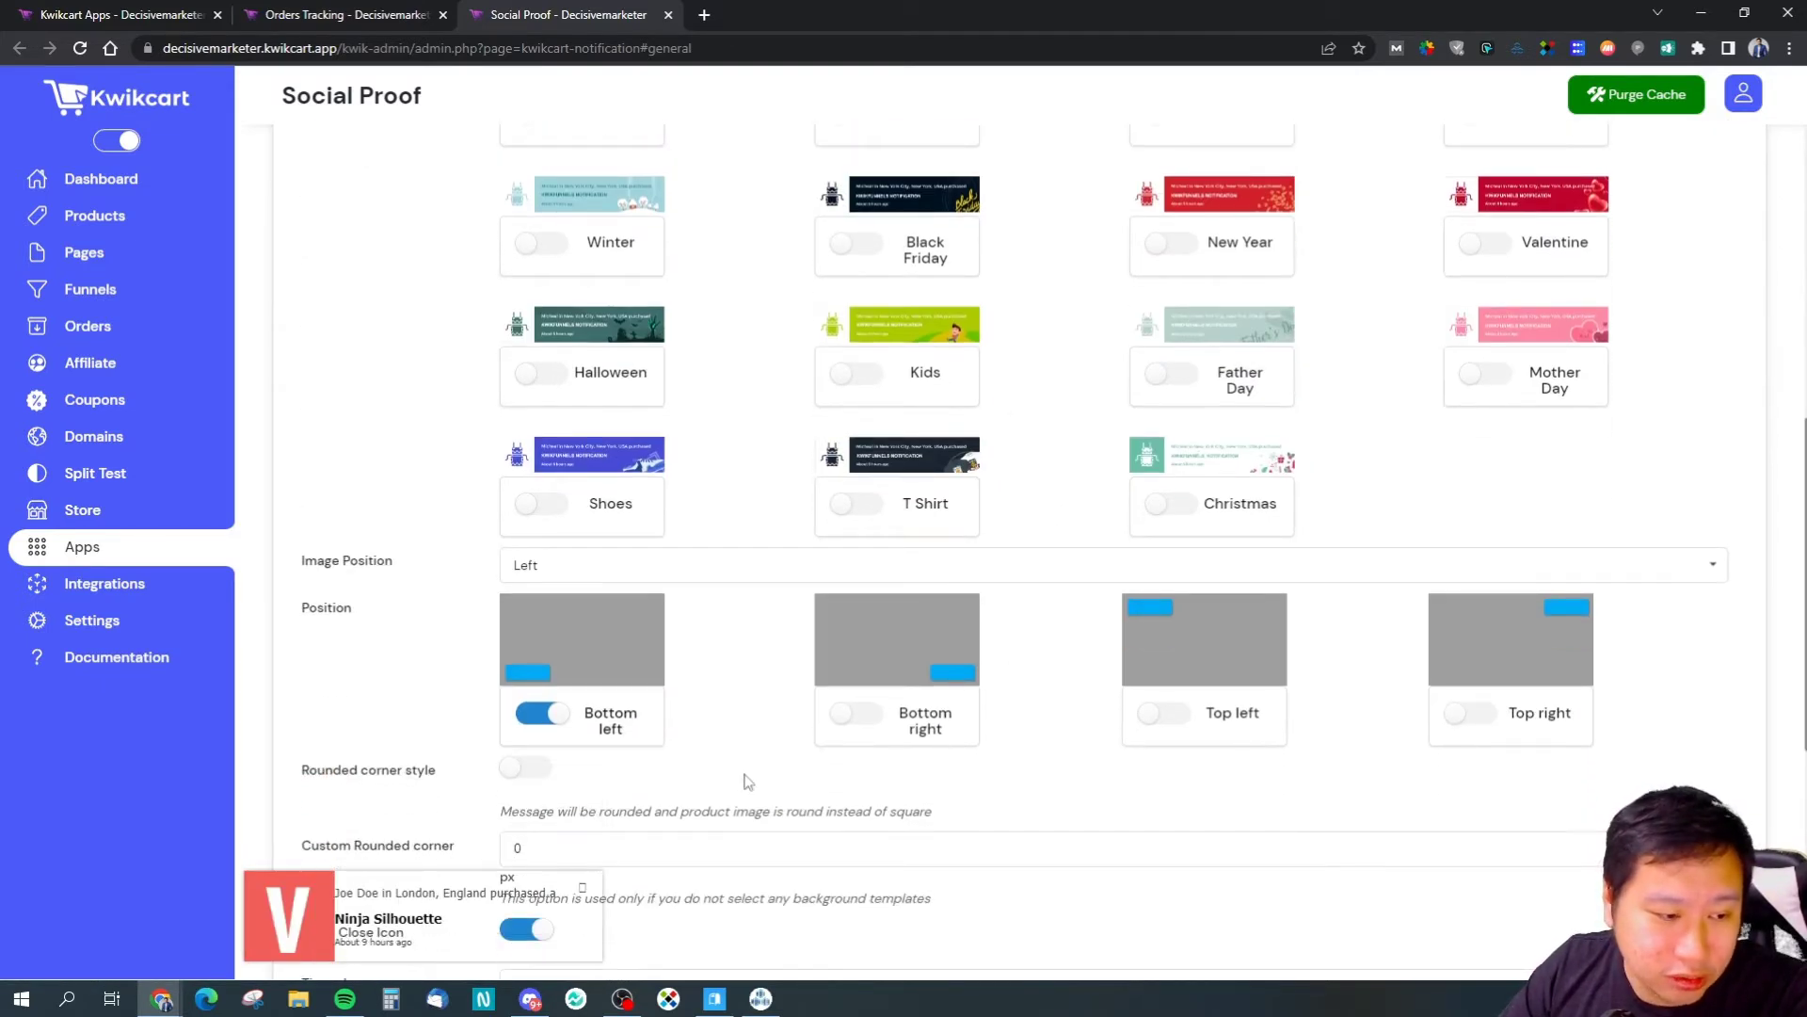
{"action": "scroll", "coordinate": [405, 821], "scroll_direction": "down", "scroll_amount": 2}
{"action": "scroll", "coordinate": [405, 824], "scroll_direction": "up", "scroll_amount": 9}
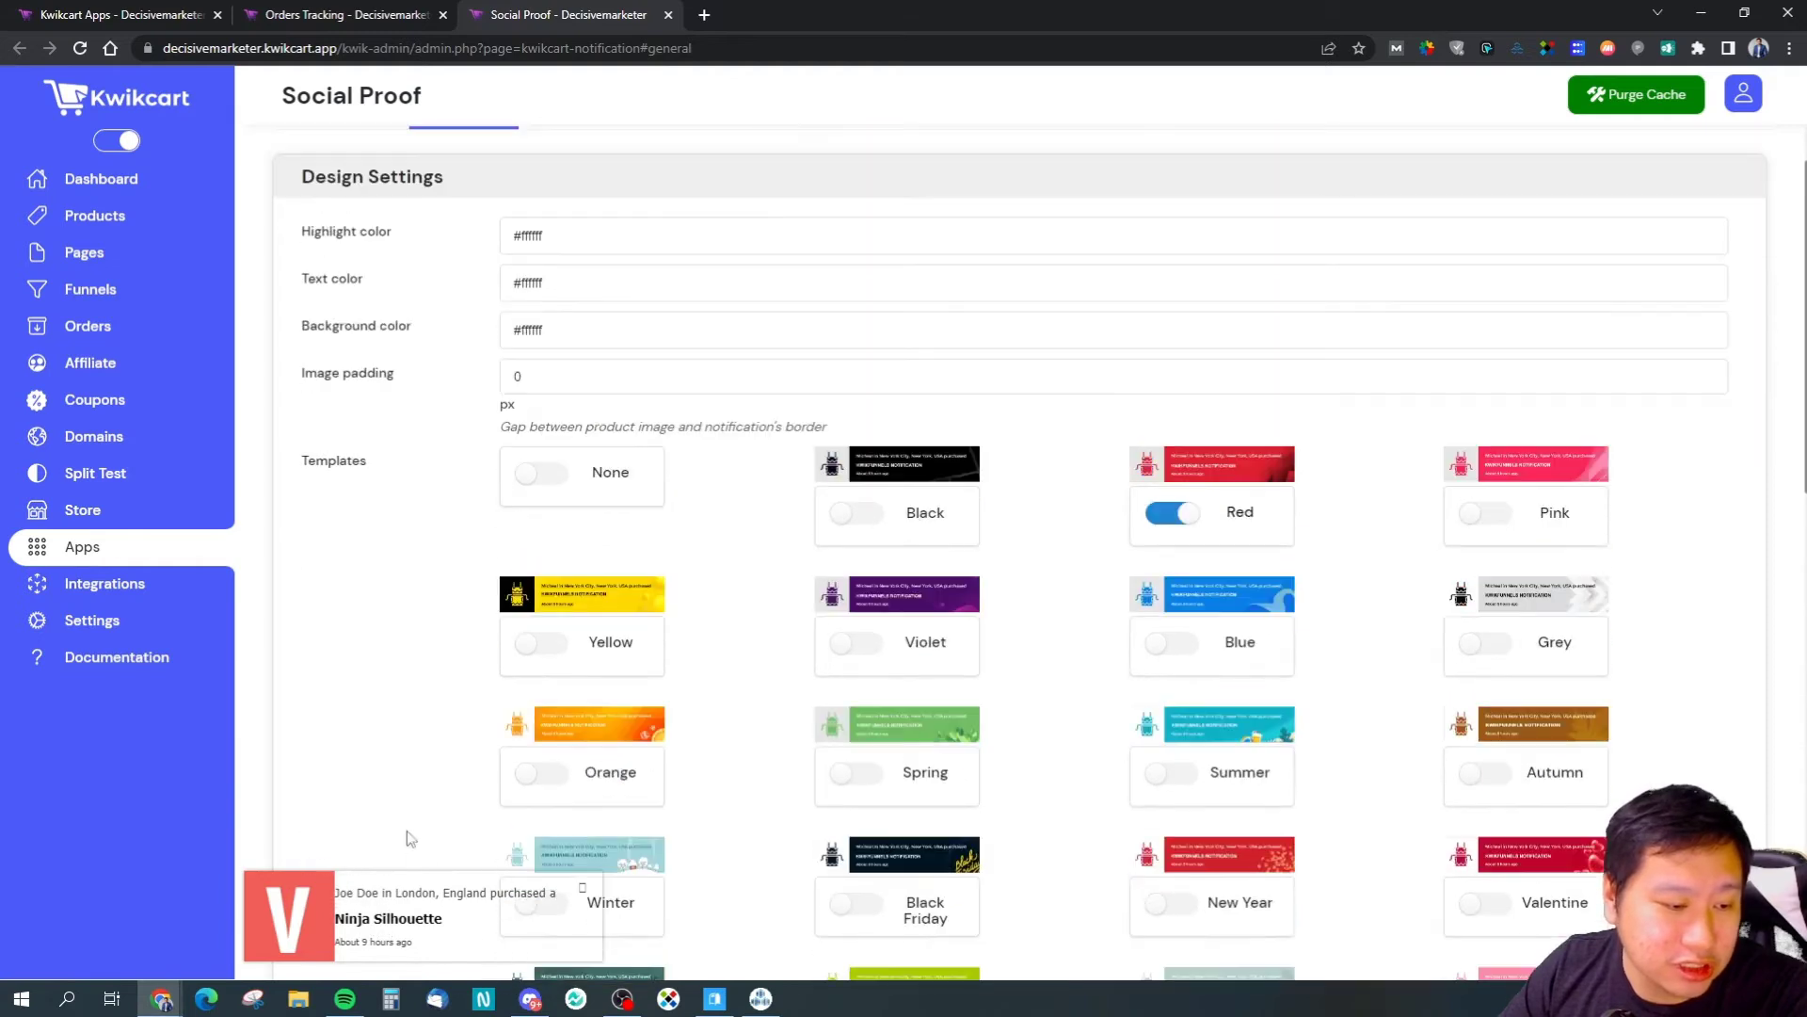
{"action": "scroll", "coordinate": [405, 847], "scroll_direction": "up", "scroll_amount": 1}
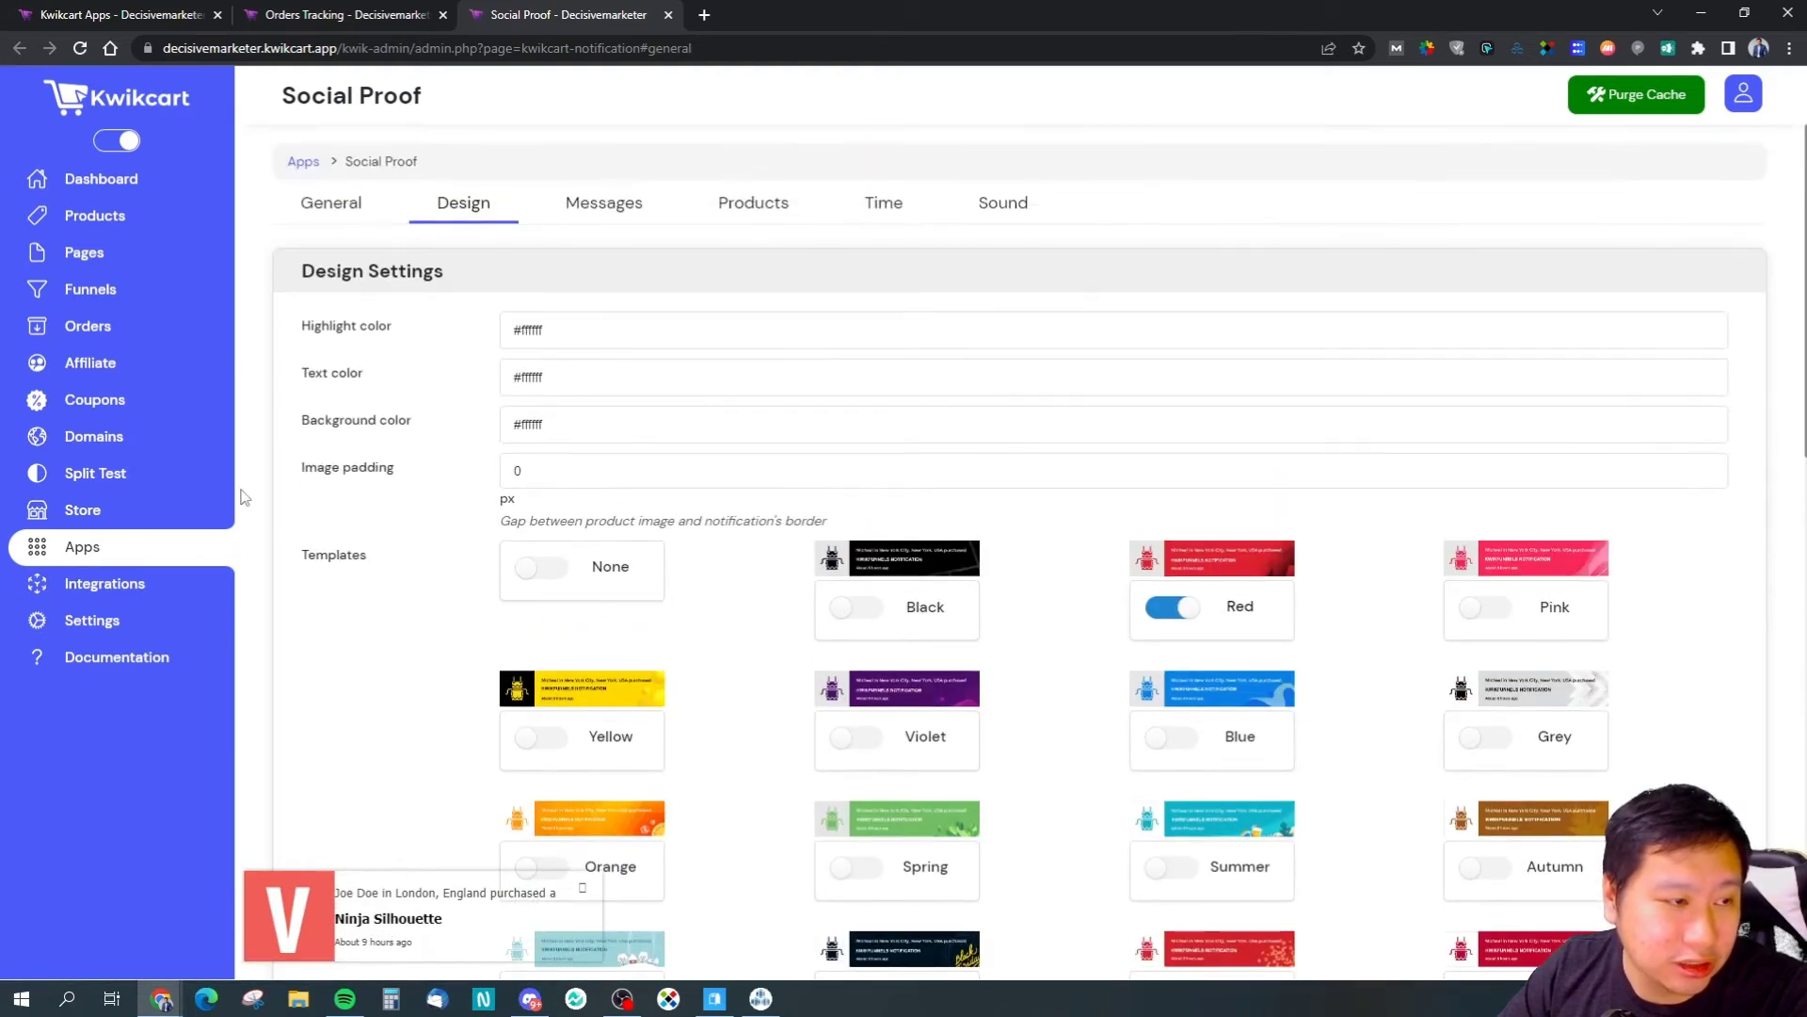
{"action": "left_click", "coordinate": [116, 140]}
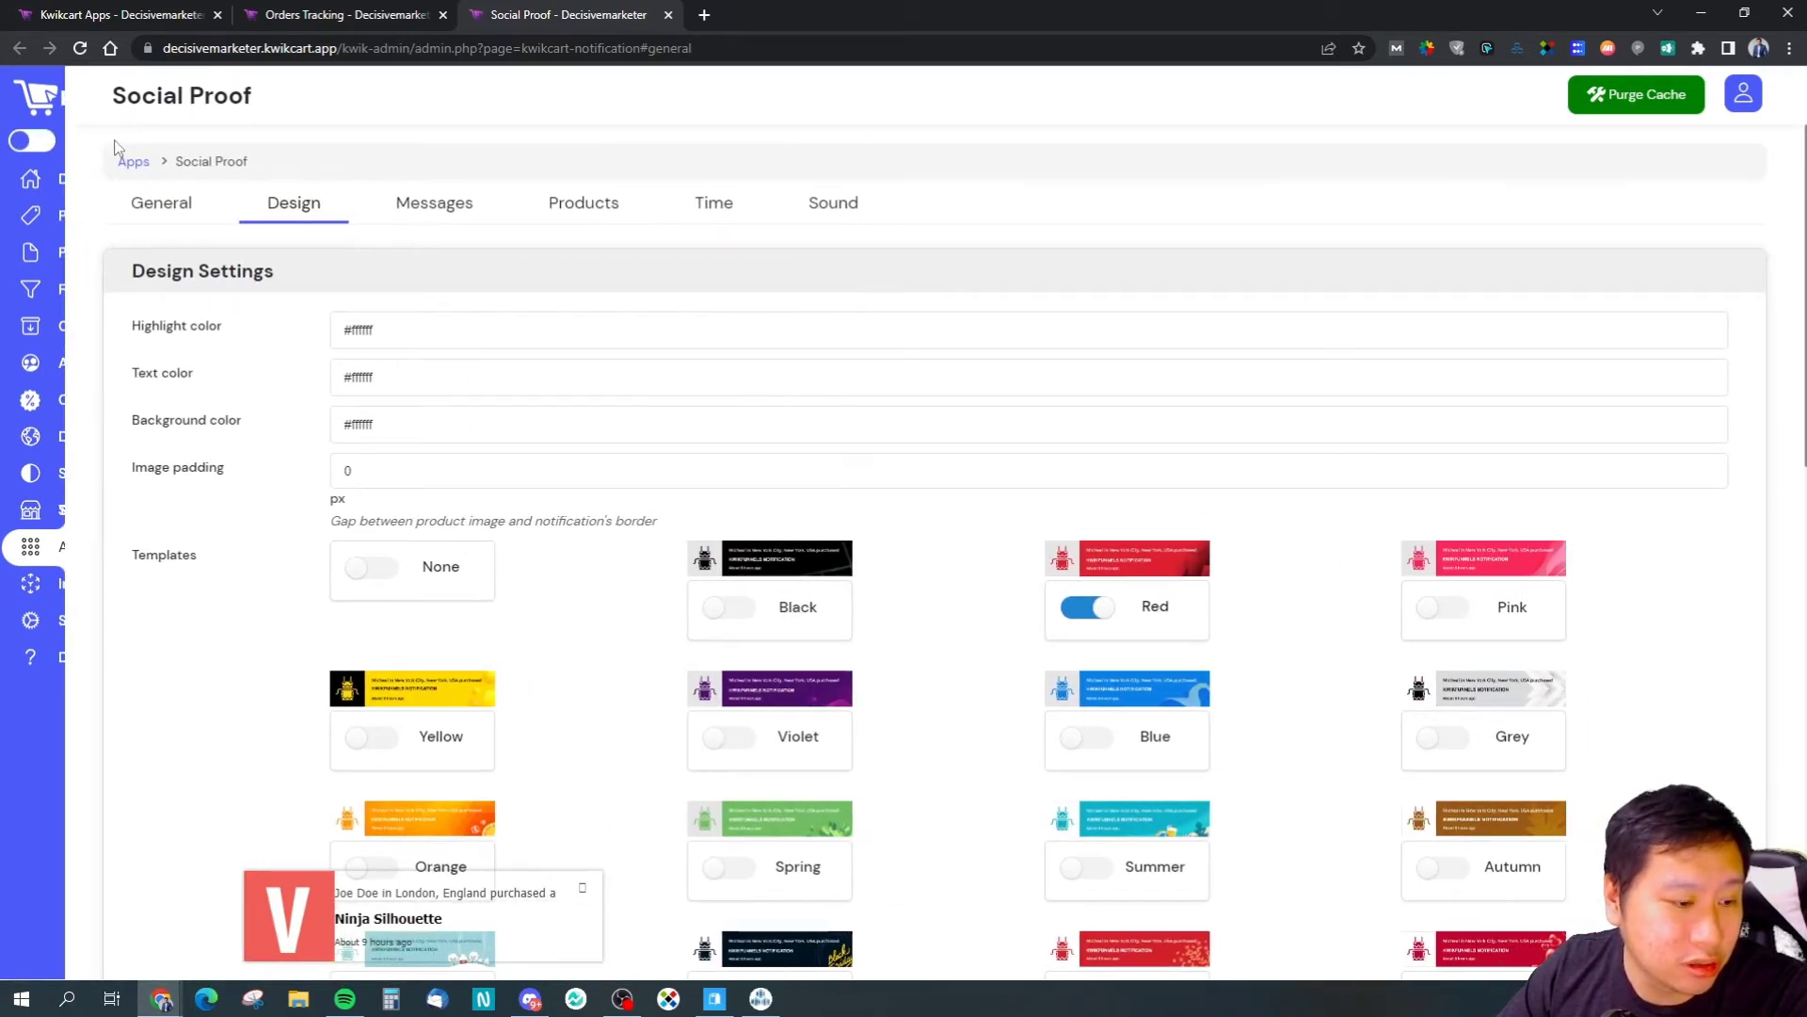
{"action": "left_click", "coordinate": [38, 143]}
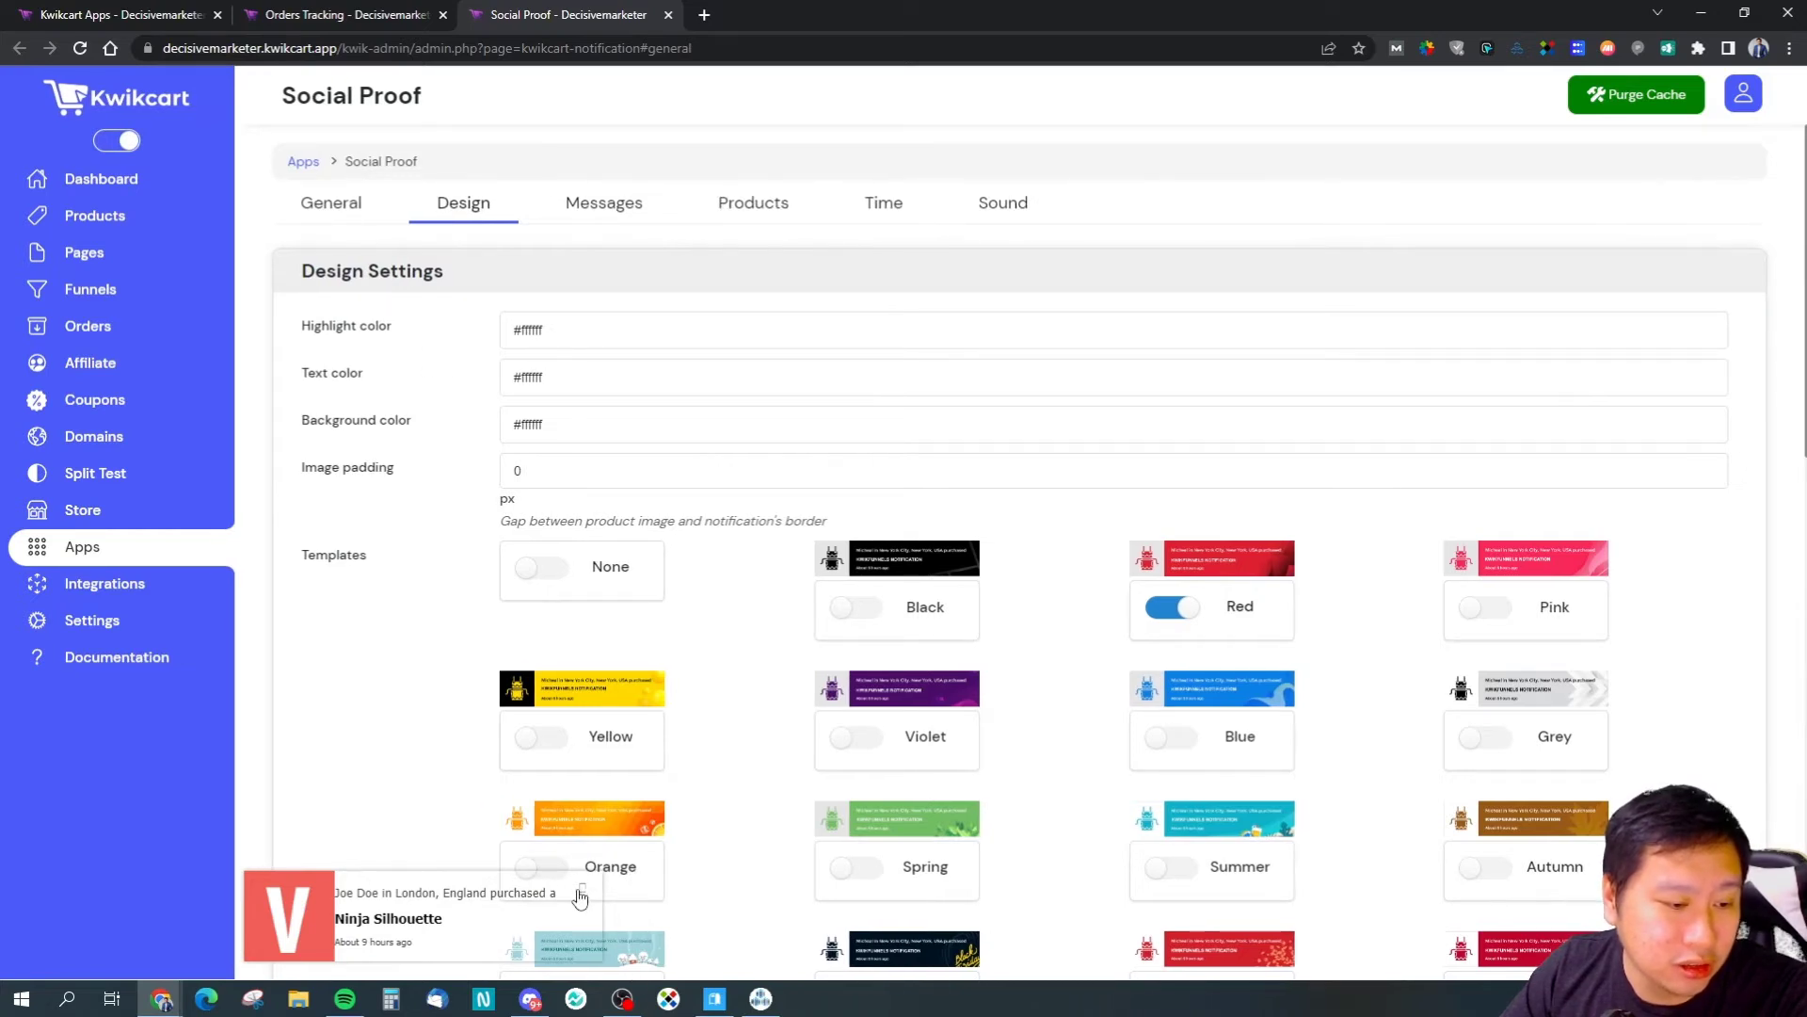
{"action": "scroll", "coordinate": [438, 819], "scroll_direction": "down", "scroll_amount": 9}
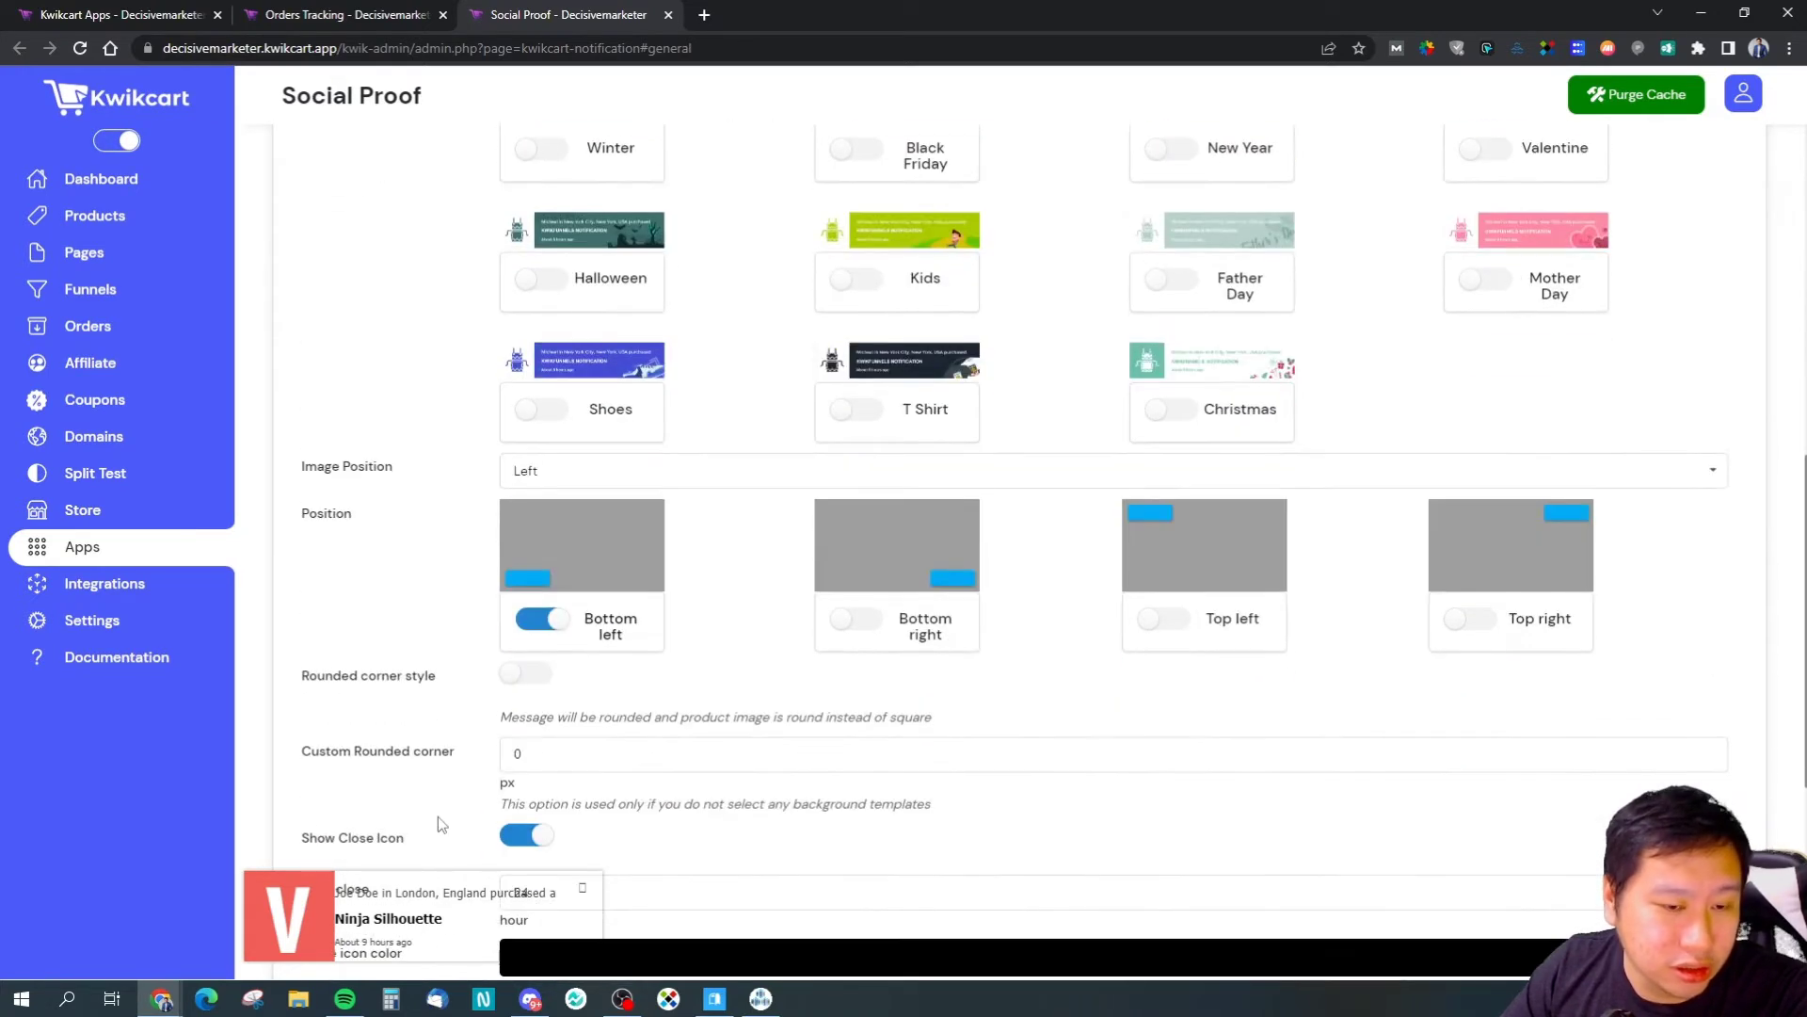
{"action": "scroll", "coordinate": [441, 825], "scroll_direction": "up", "scroll_amount": 2}
{"action": "scroll", "coordinate": [1005, 727], "scroll_direction": "up", "scroll_amount": 5}
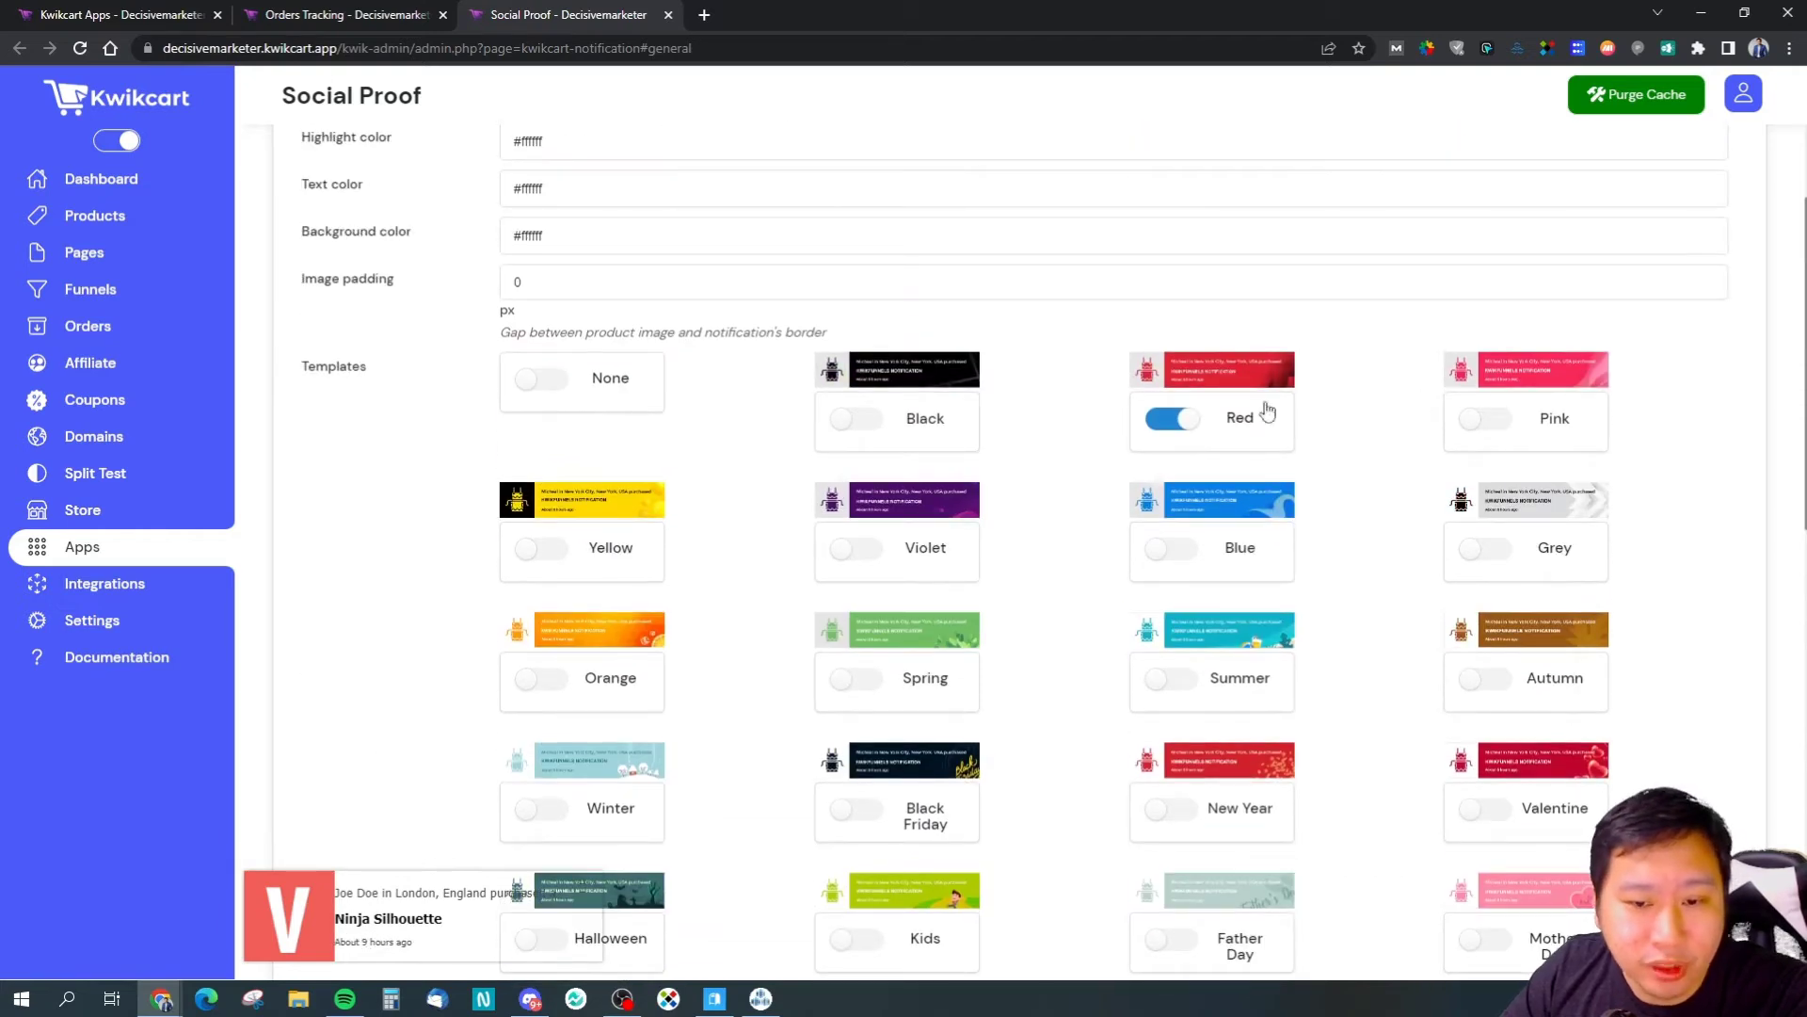
Step: Try the Christmas, Summer and Spring templates on the notification preview and switch back to the Red template
{"action": "scroll", "coordinate": [1224, 489], "scroll_direction": "down", "scroll_amount": 4}
{"action": "left_click", "coordinate": [1163, 694]}
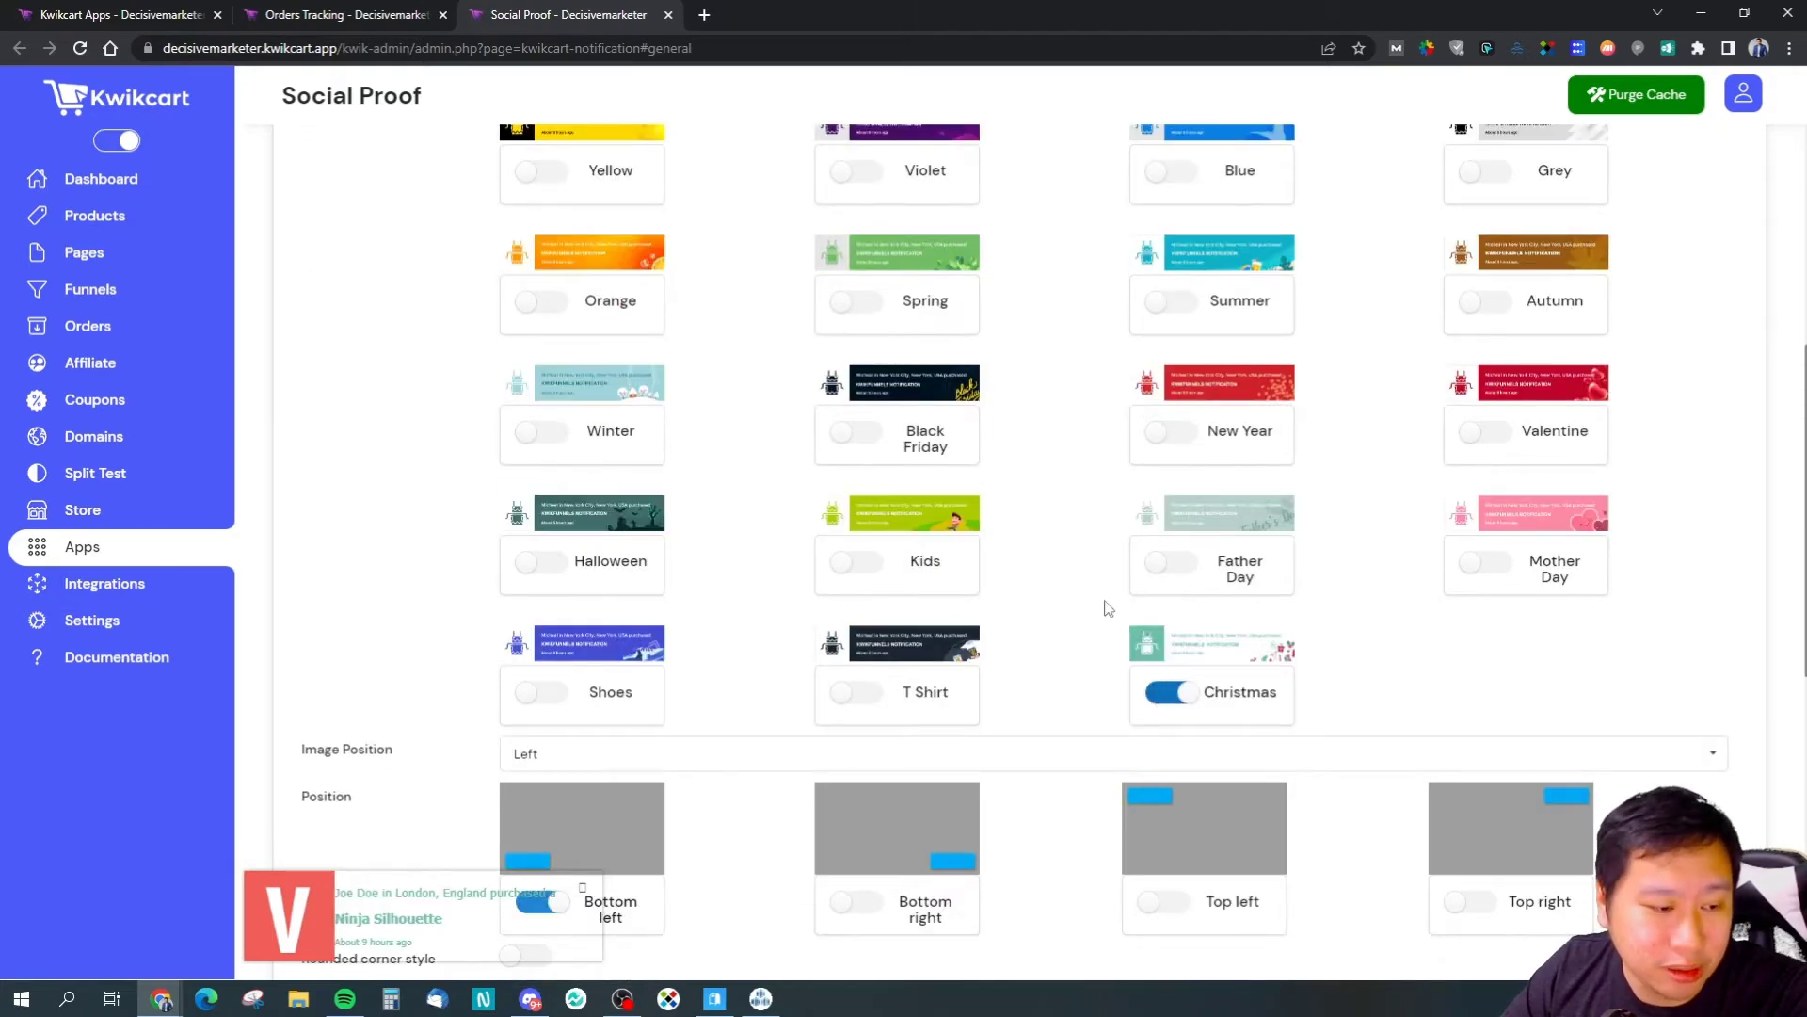
{"action": "scroll", "coordinate": [1098, 650], "scroll_direction": "up", "scroll_amount": 6}
{"action": "scroll", "coordinate": [1133, 667], "scroll_direction": "down", "scroll_amount": 2}
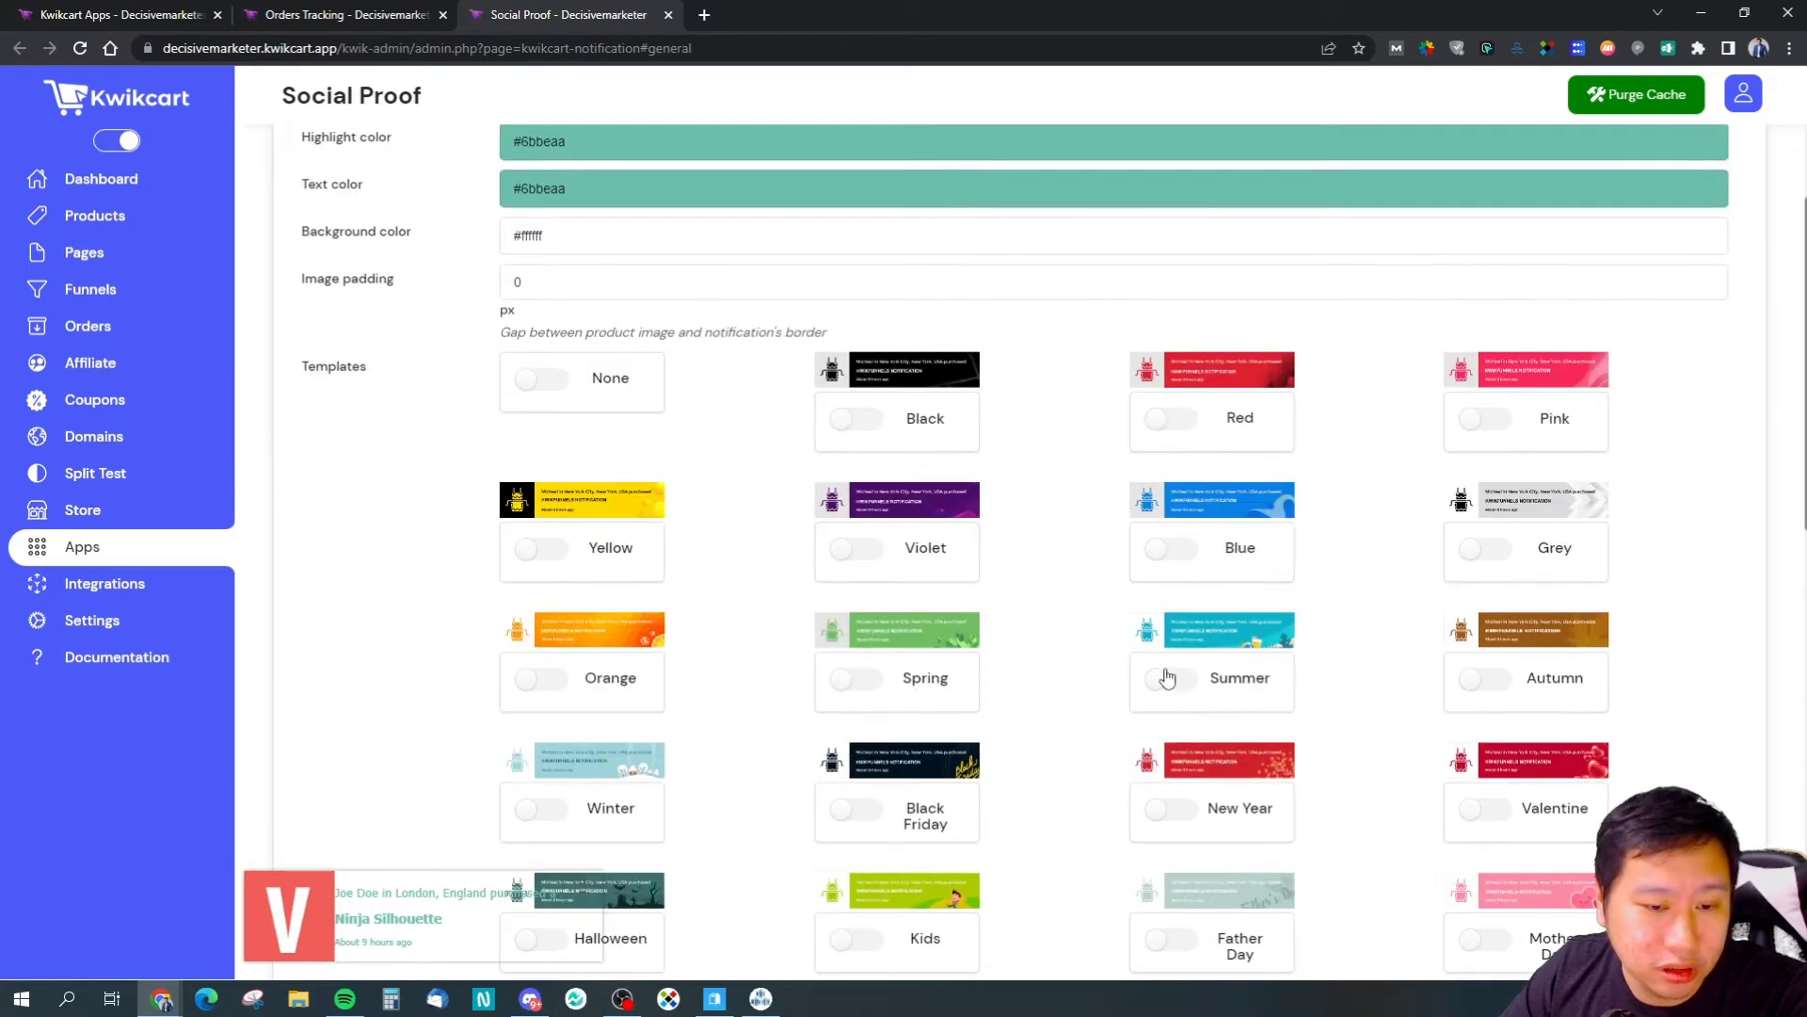
{"action": "left_click", "coordinate": [1163, 688]}
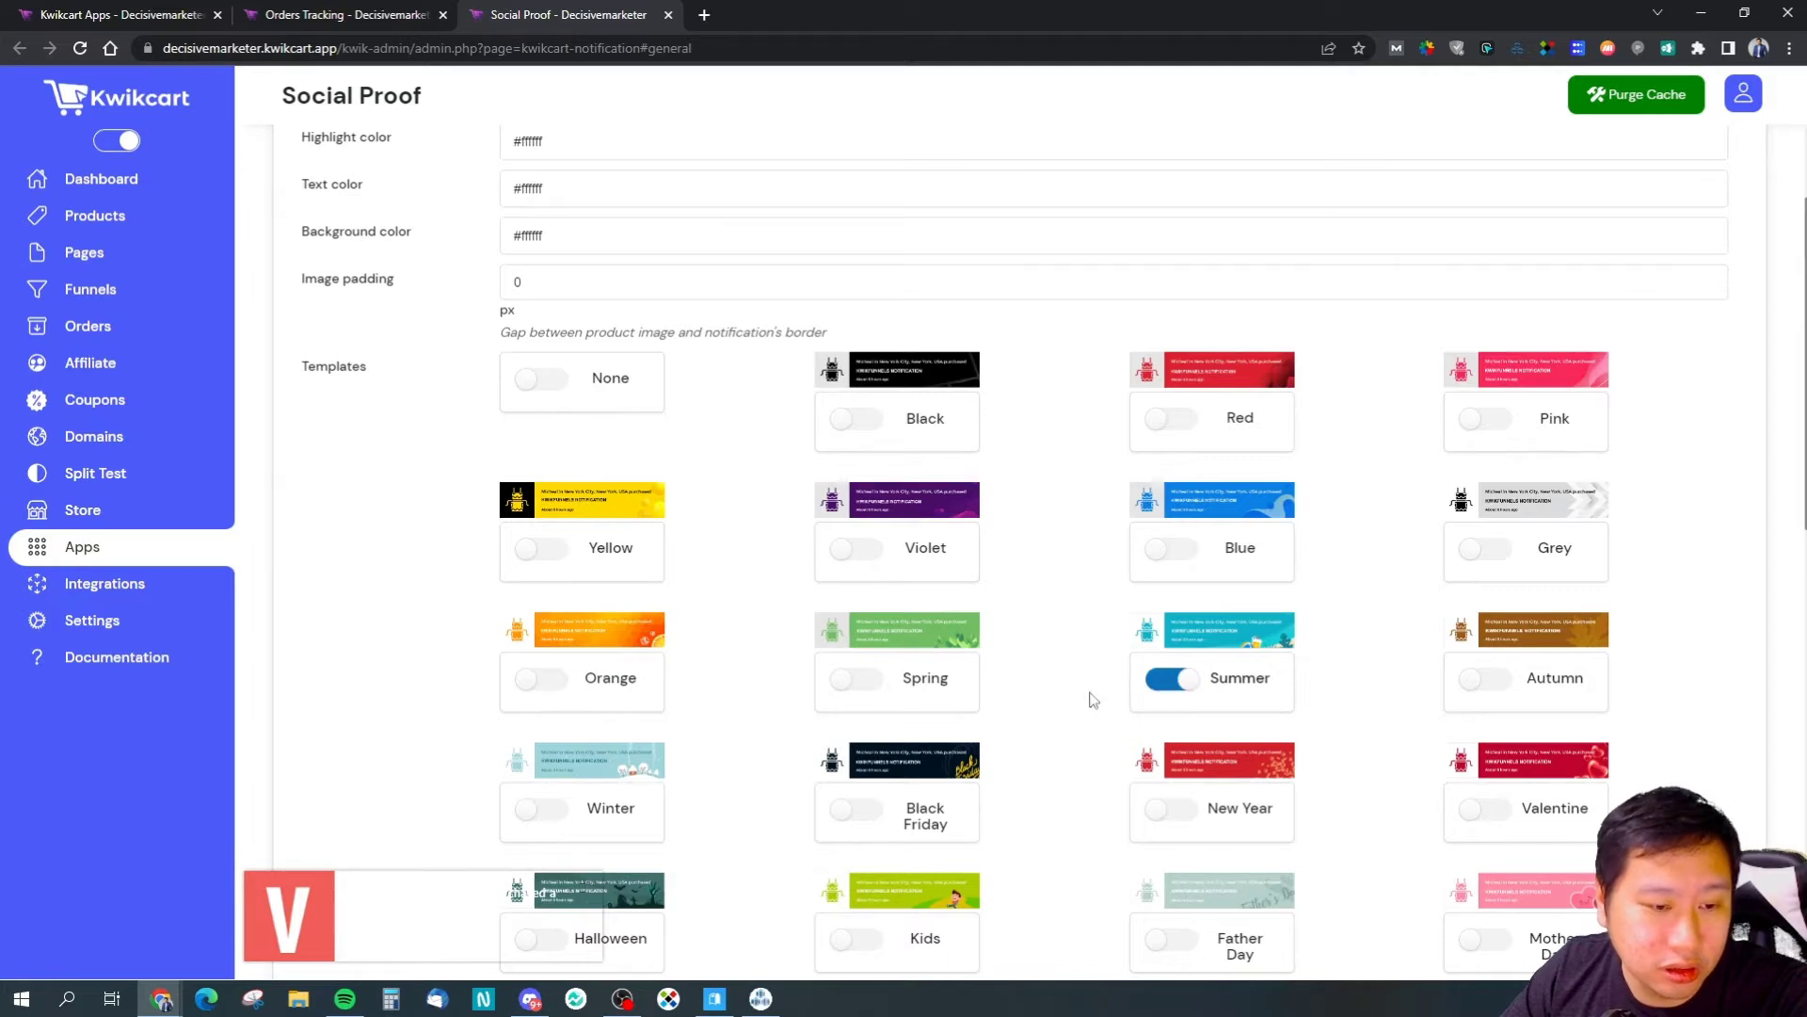
{"action": "left_click", "coordinate": [824, 677]}
{"action": "scroll", "coordinate": [1113, 719], "scroll_direction": "down", "scroll_amount": 2}
{"action": "scroll", "coordinate": [1037, 708], "scroll_direction": "up", "scroll_amount": 1}
{"action": "scroll", "coordinate": [1035, 704], "scroll_direction": "up", "scroll_amount": 1}
{"action": "left_click", "coordinate": [1172, 417]}
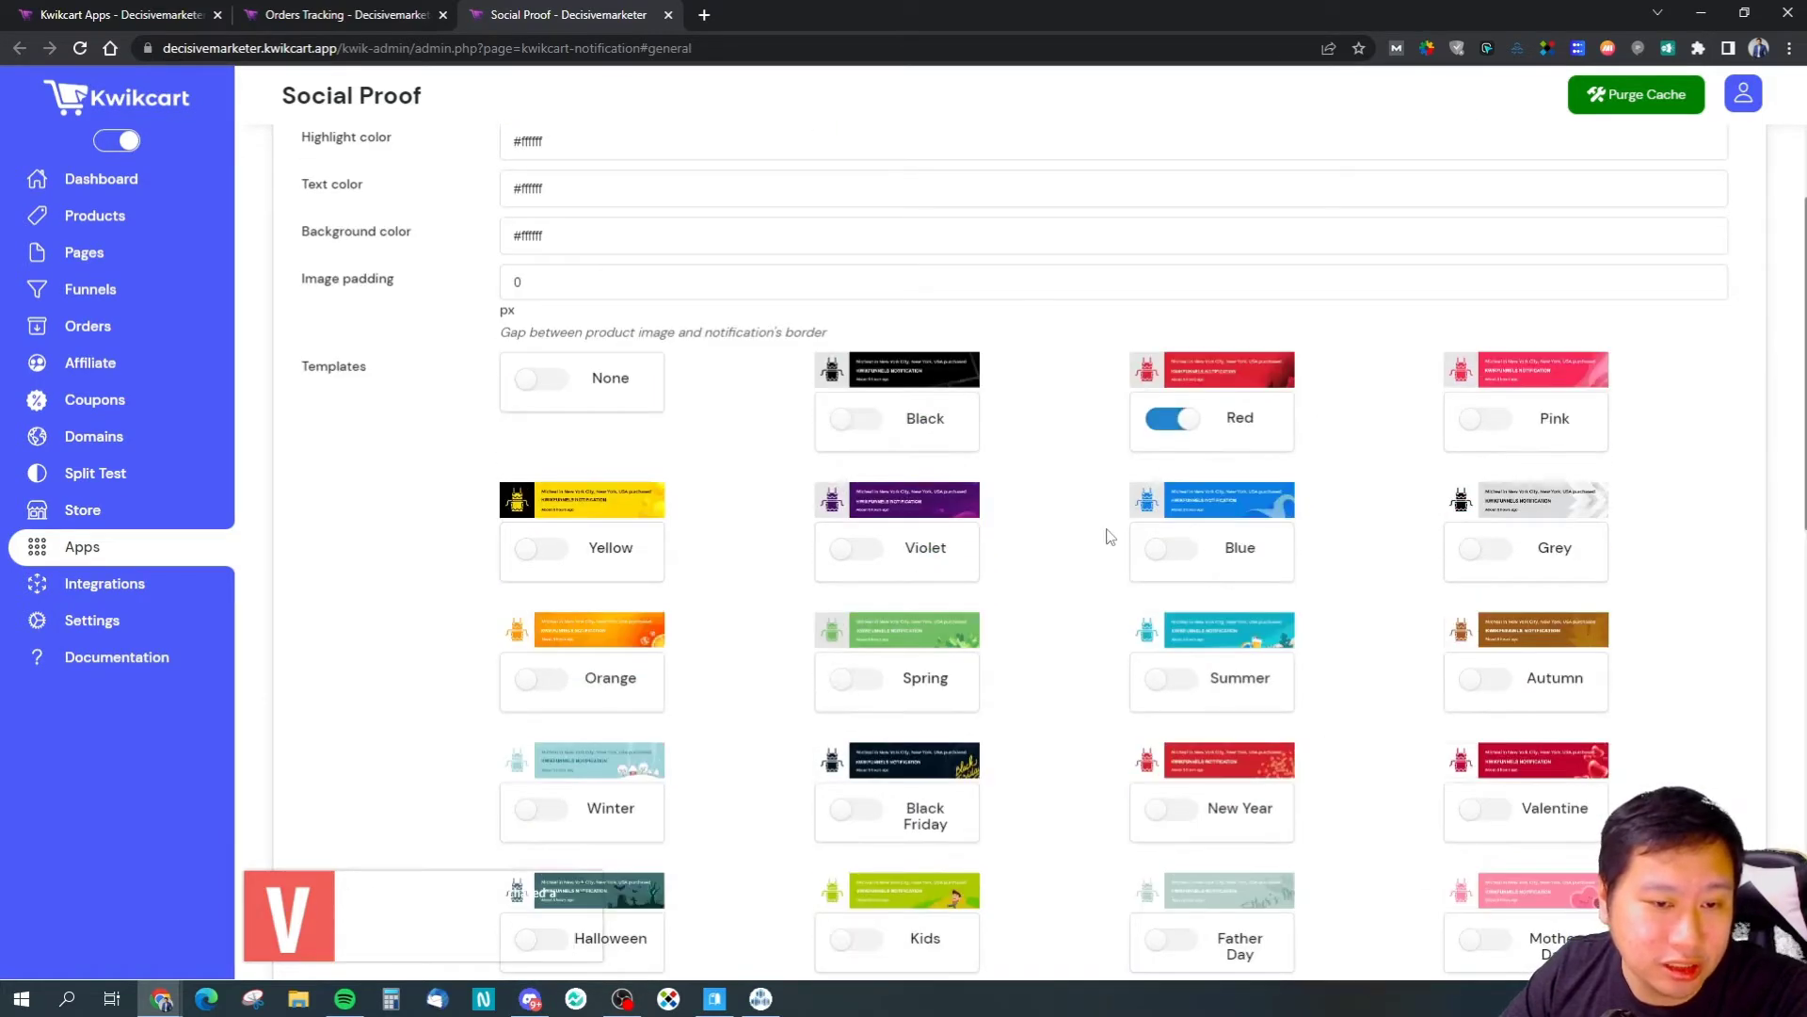
Step: Try the Top left and Top right notification positions and set the position to Bottom right
{"action": "scroll", "coordinate": [1055, 657], "scroll_direction": "down", "scroll_amount": 1}
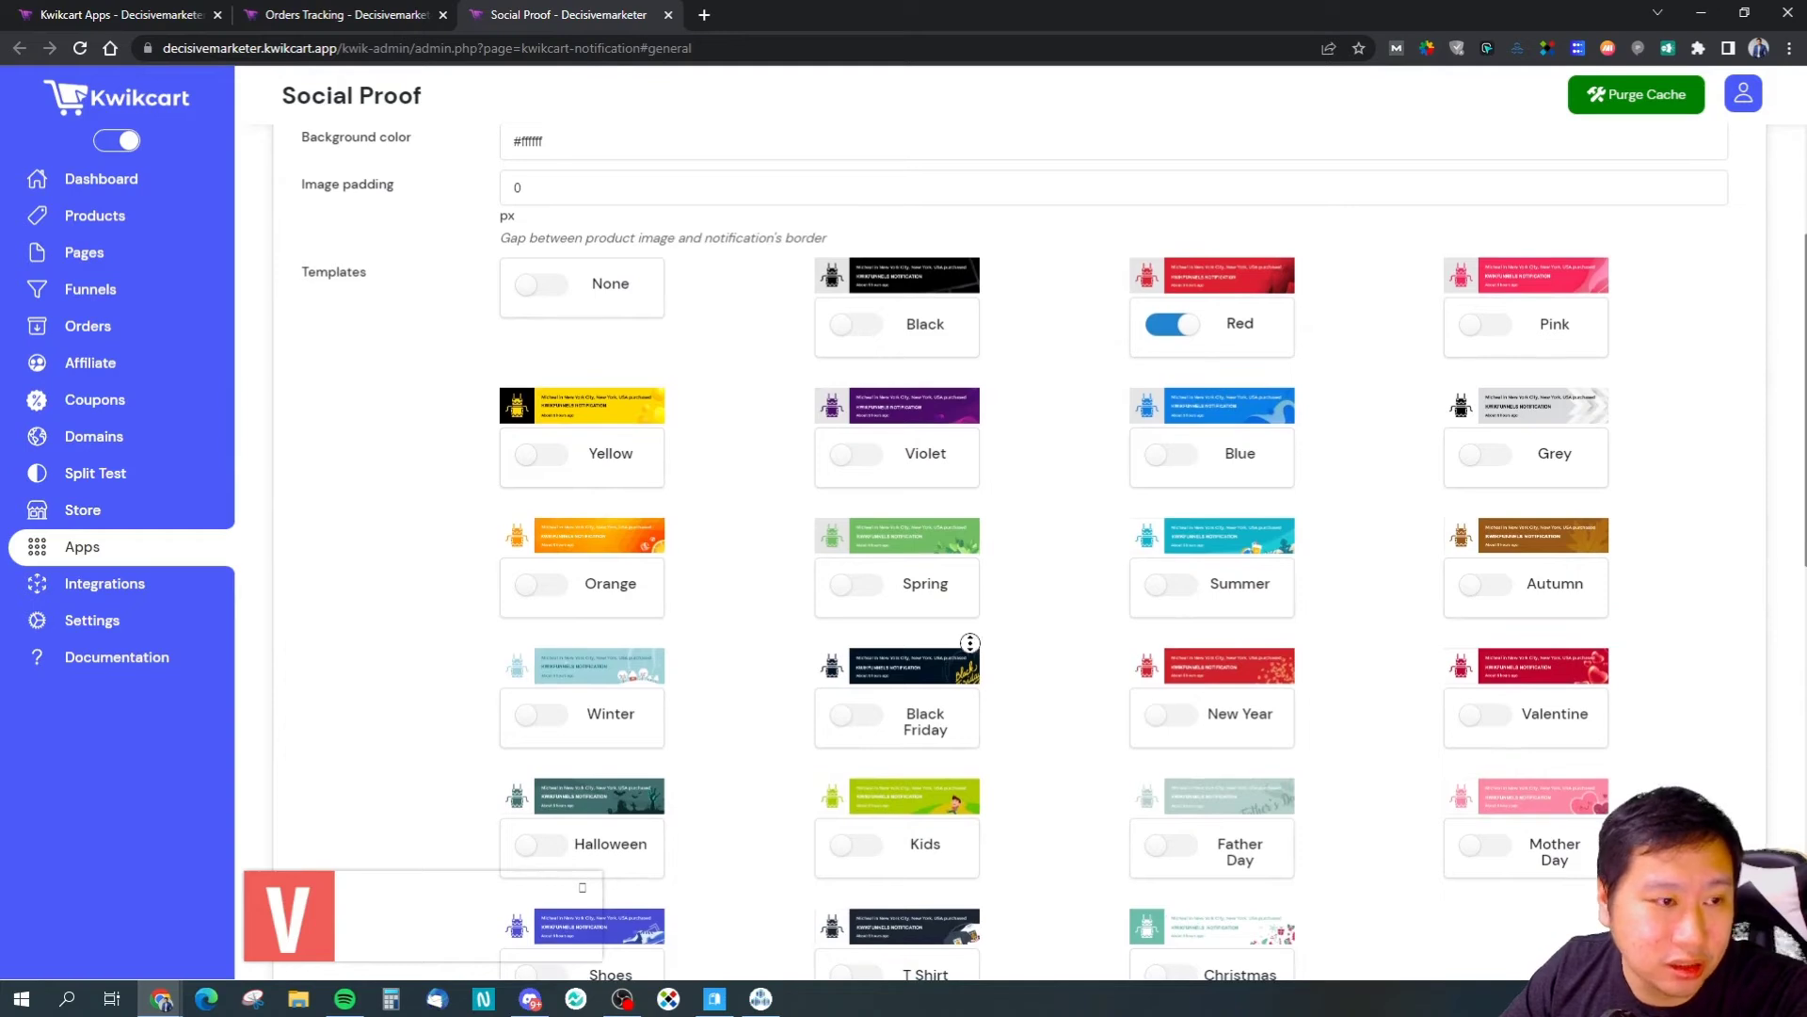
{"action": "scroll", "coordinate": [784, 601], "scroll_direction": "down", "scroll_amount": 8}
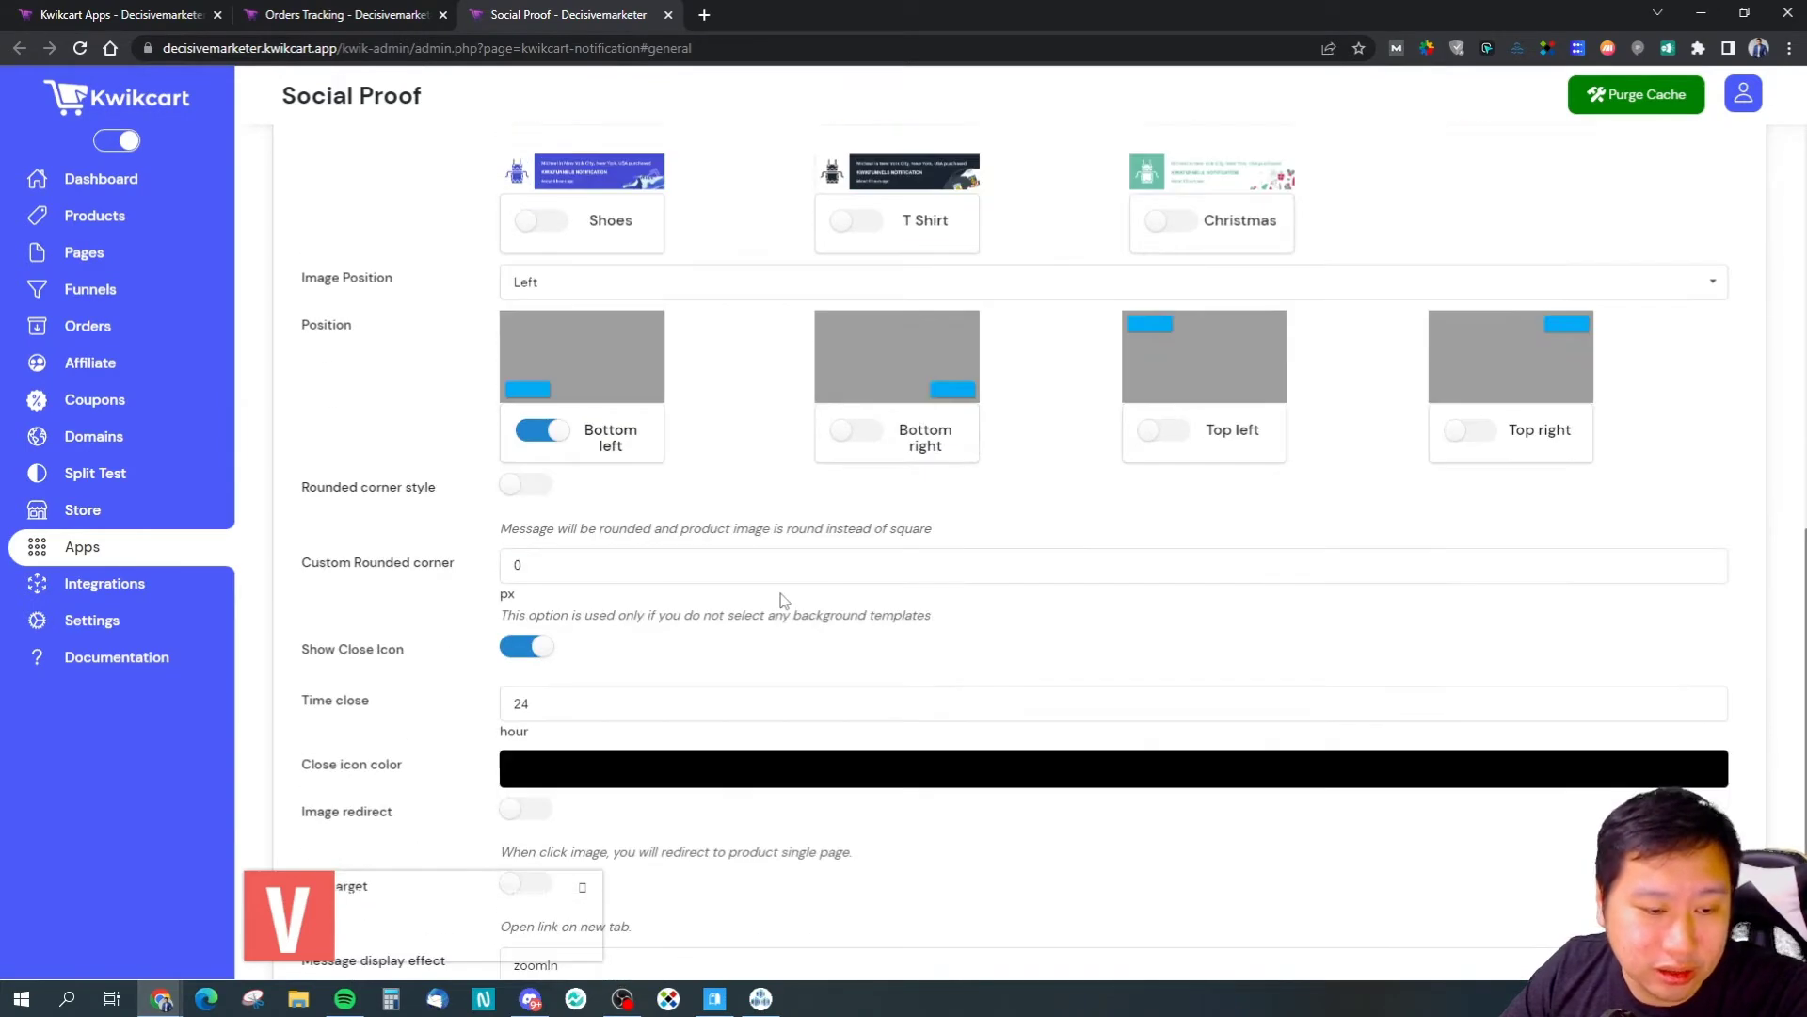
{"action": "left_click", "coordinate": [1170, 439]}
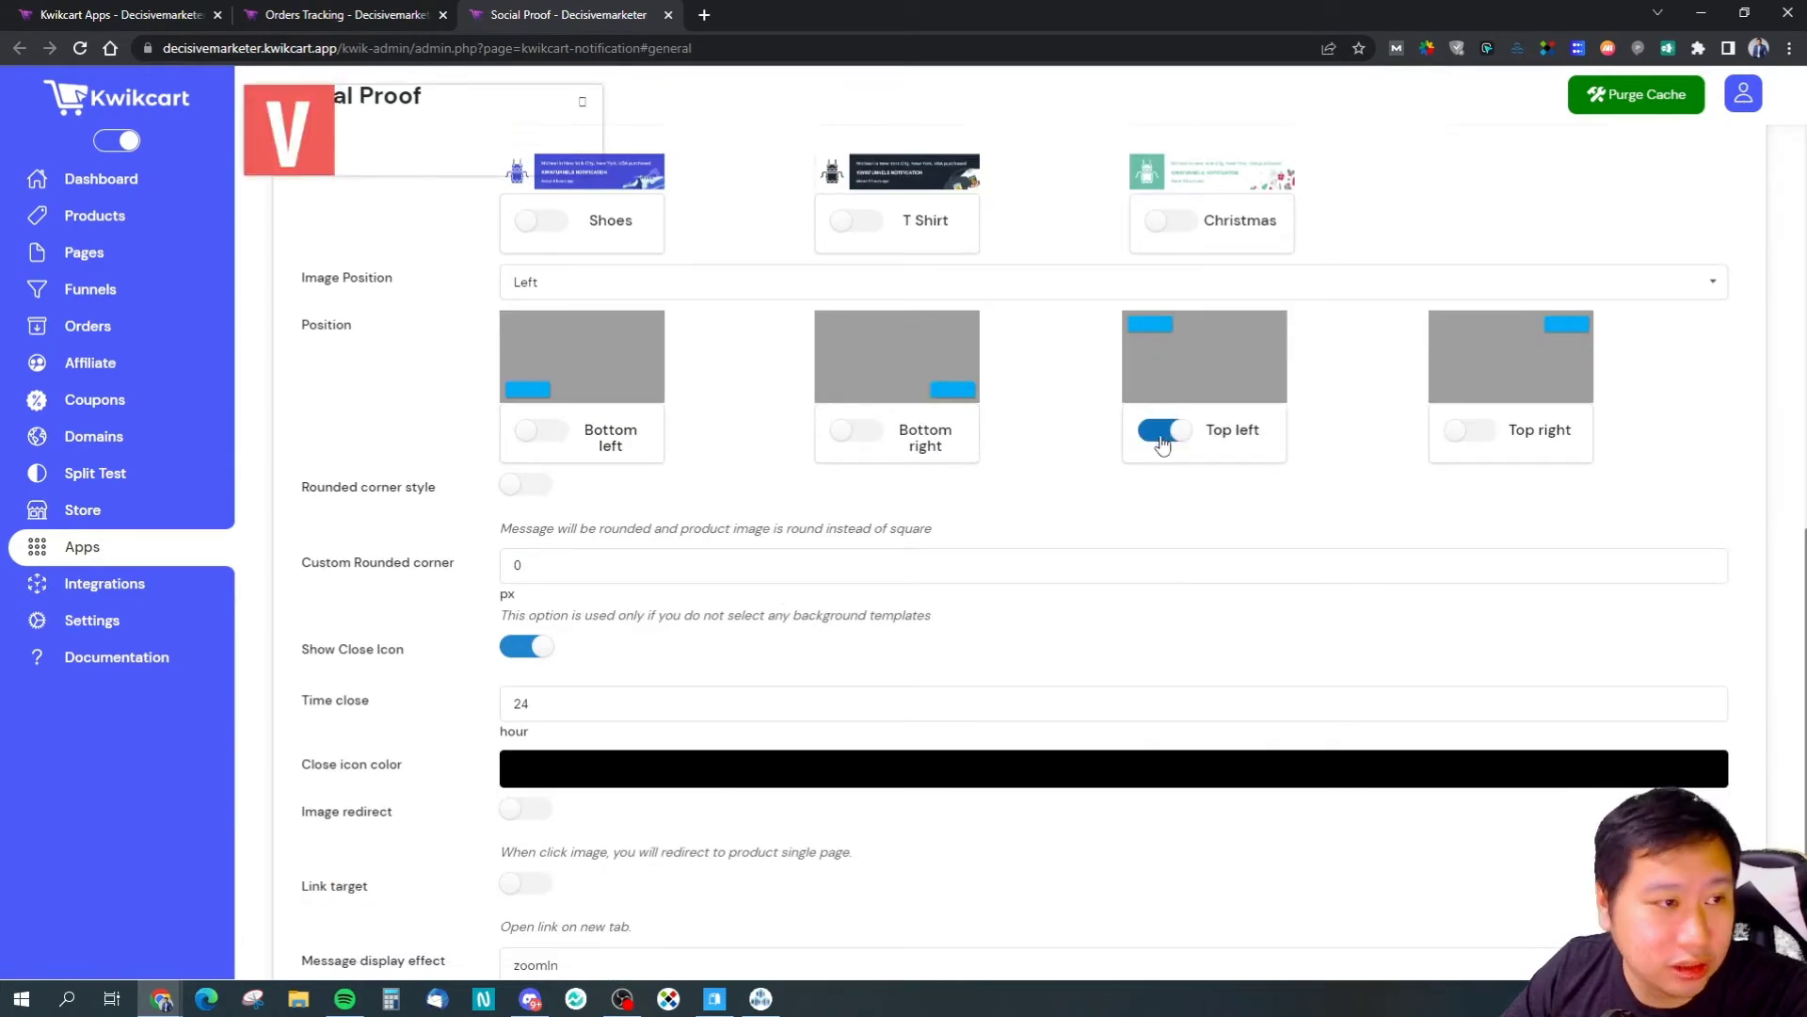
{"action": "left_click", "coordinate": [1476, 435]}
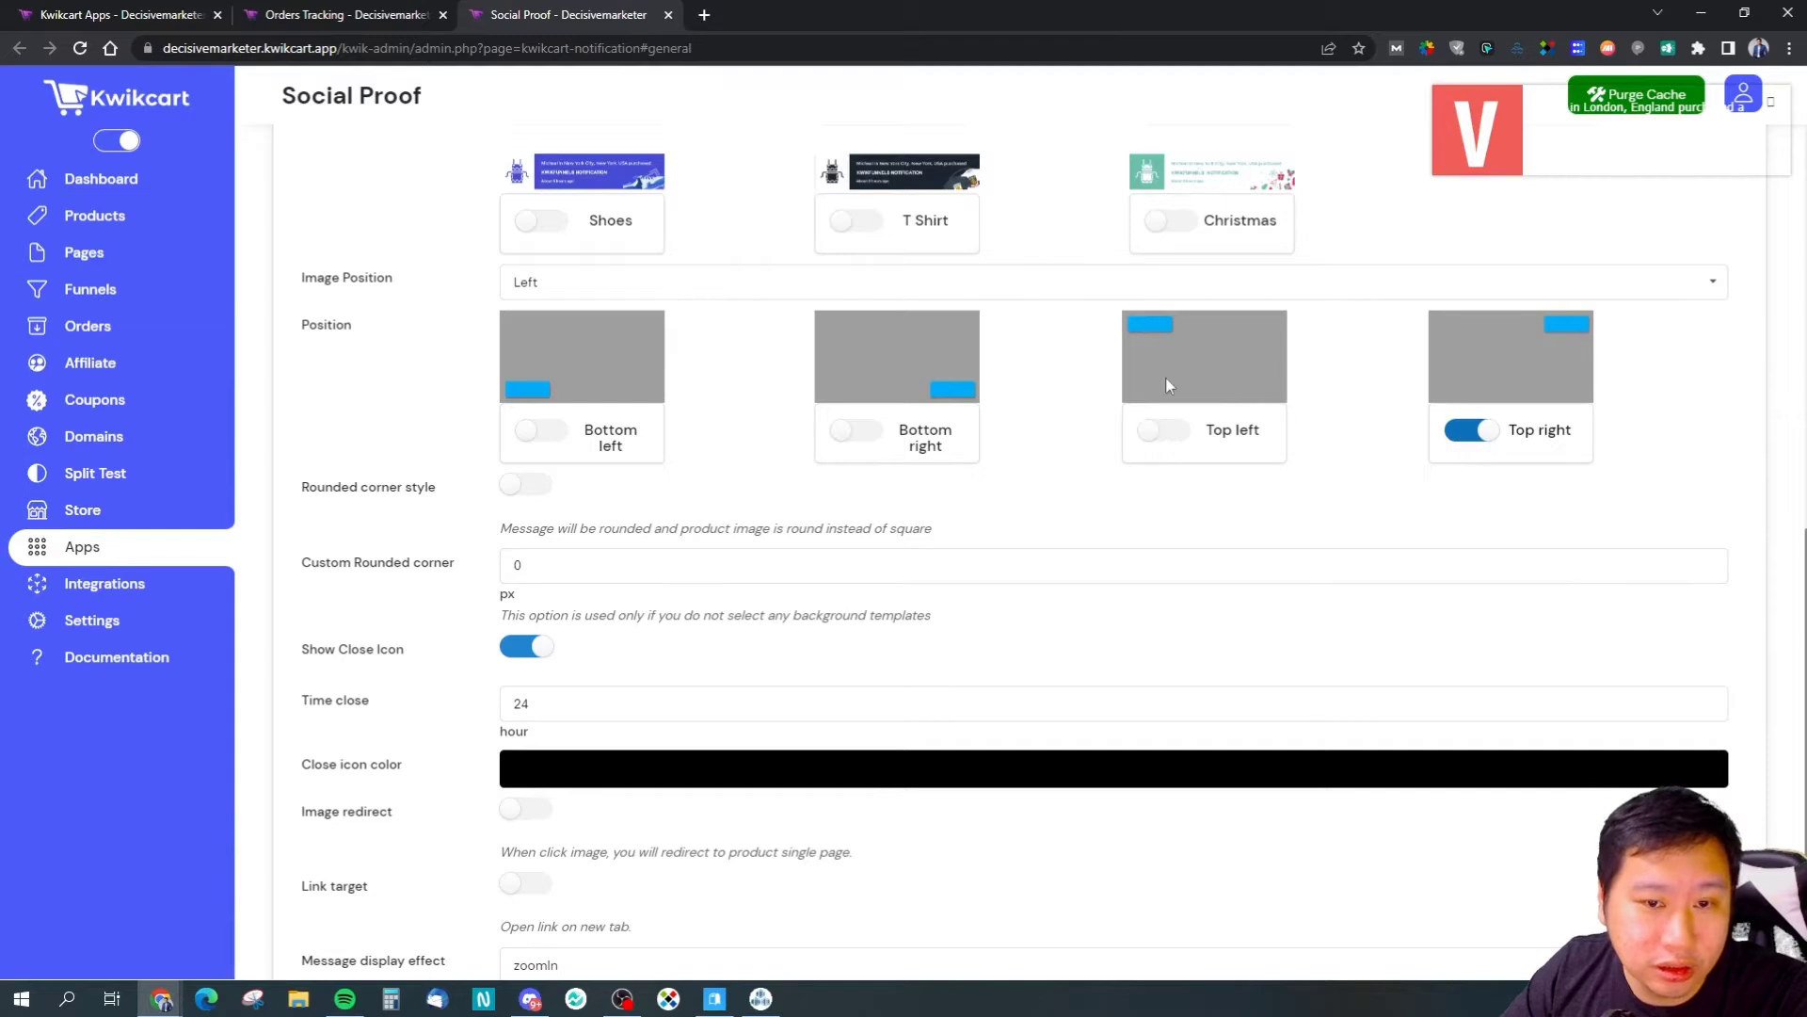
{"action": "left_click", "coordinate": [868, 433]}
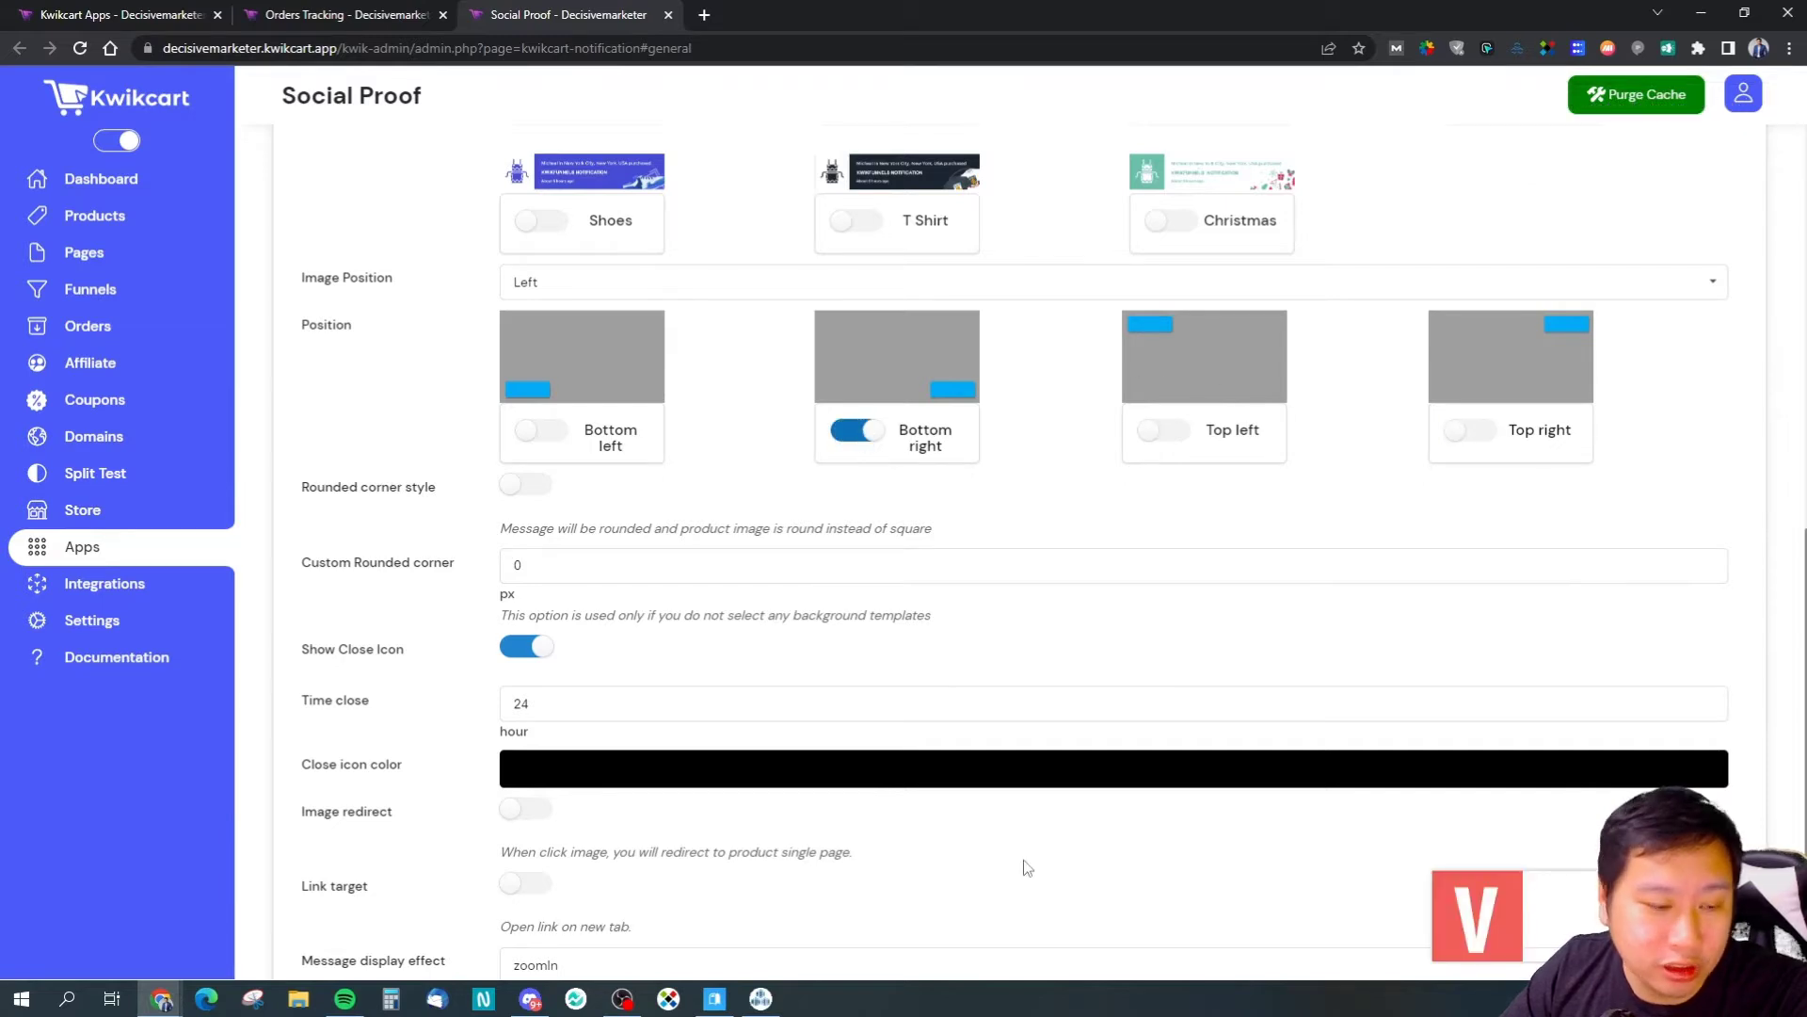
Step: Look over the remaining Social Proof design settings and close the Social Proof browser tab
{"action": "scroll", "coordinate": [1017, 799], "scroll_direction": "down", "scroll_amount": 3}
{"action": "scroll", "coordinate": [1017, 798], "scroll_direction": "up", "scroll_amount": 5}
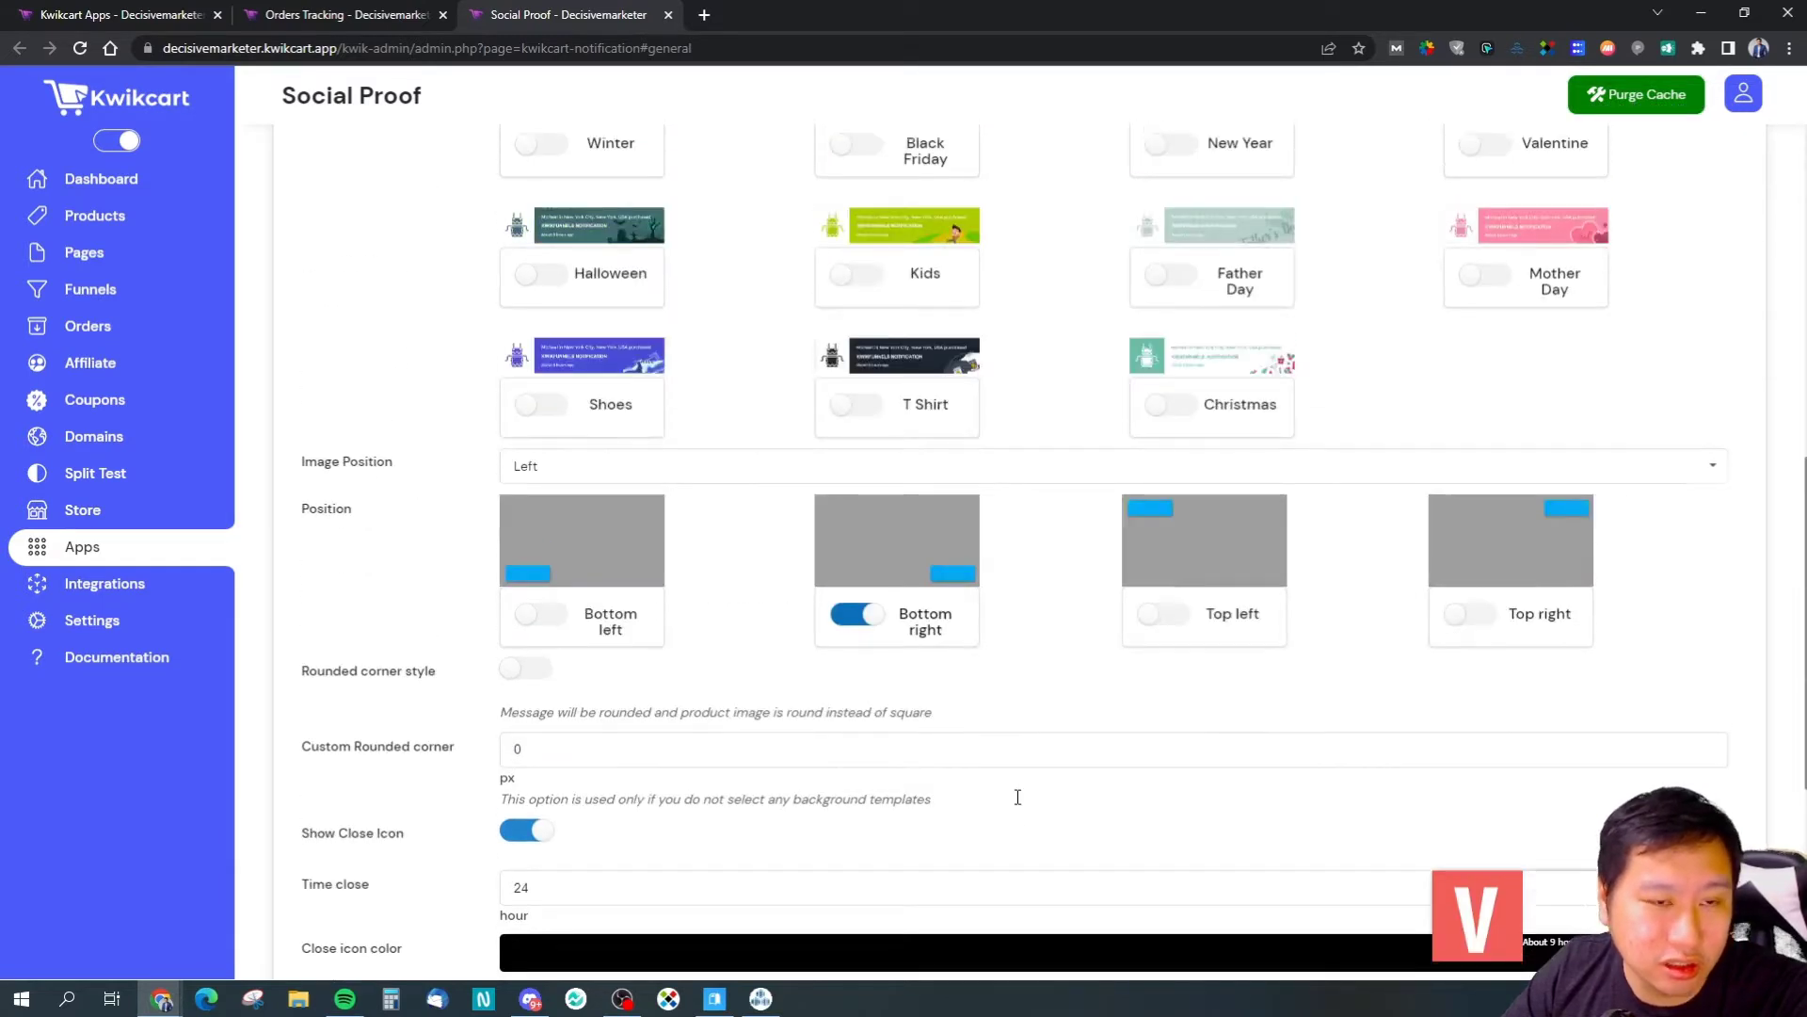
{"action": "scroll", "coordinate": [1018, 799], "scroll_direction": "up", "scroll_amount": 10}
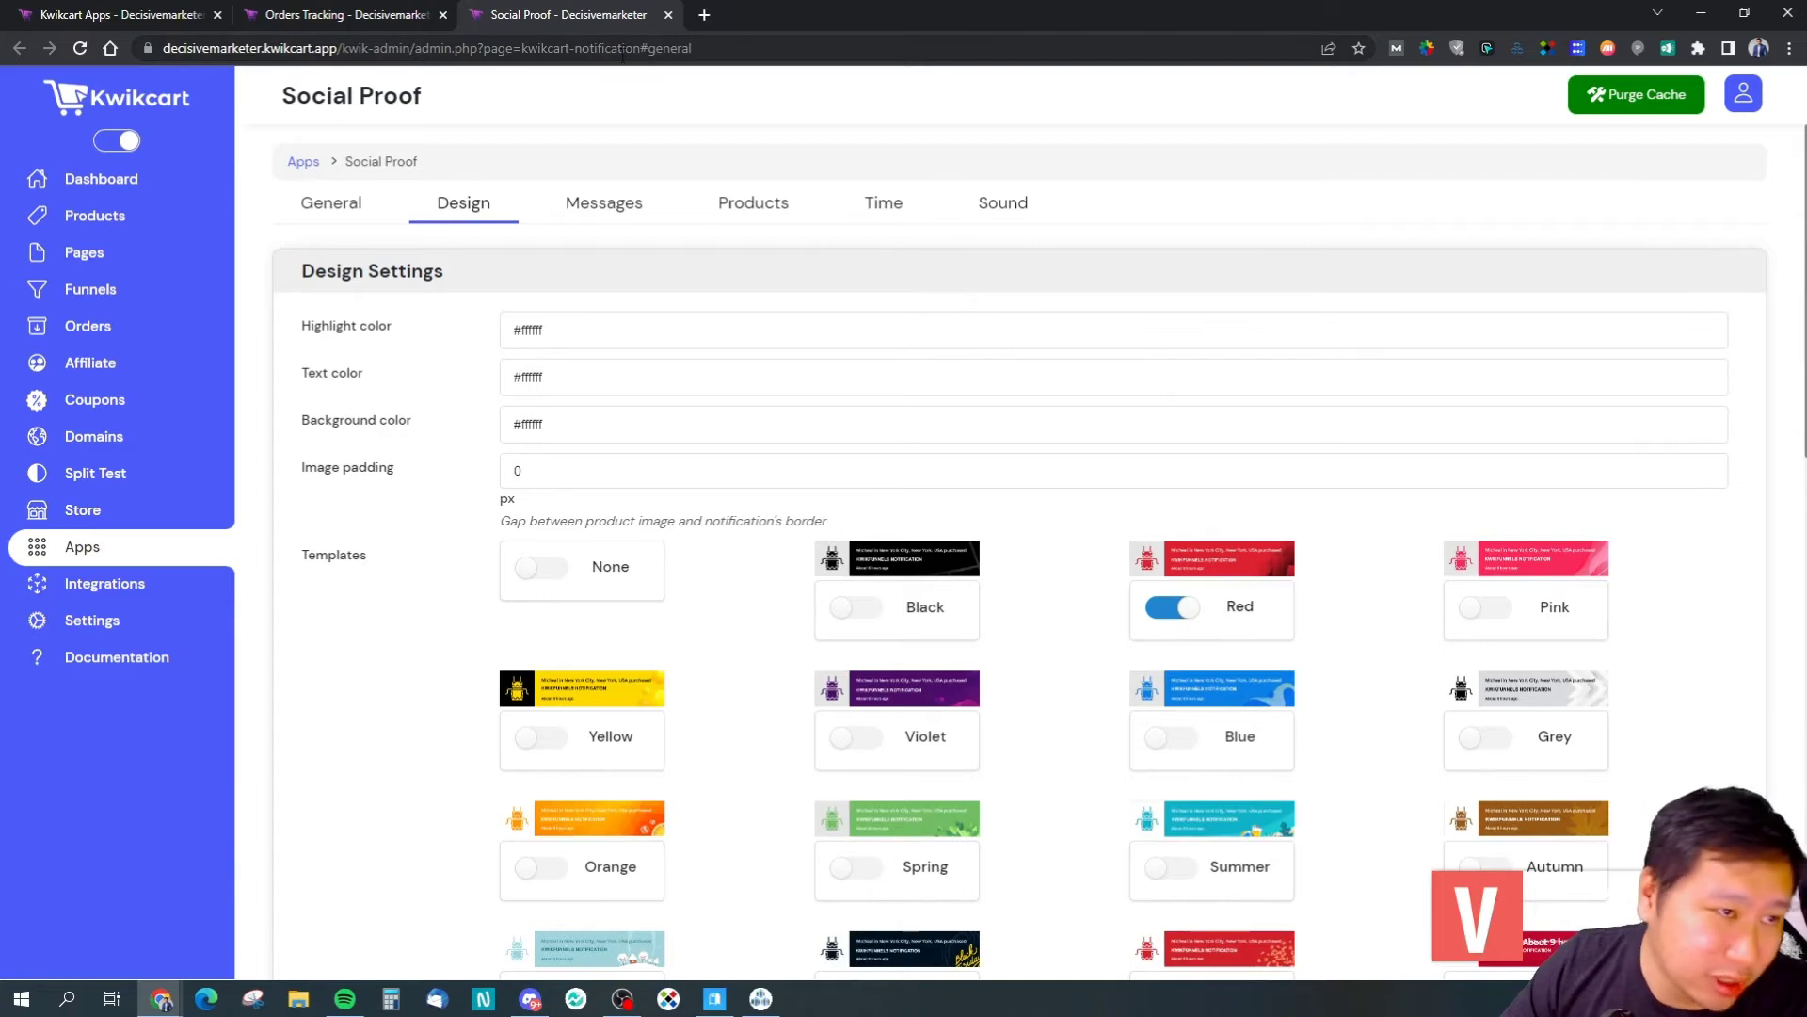
{"action": "left_click", "coordinate": [668, 15]}
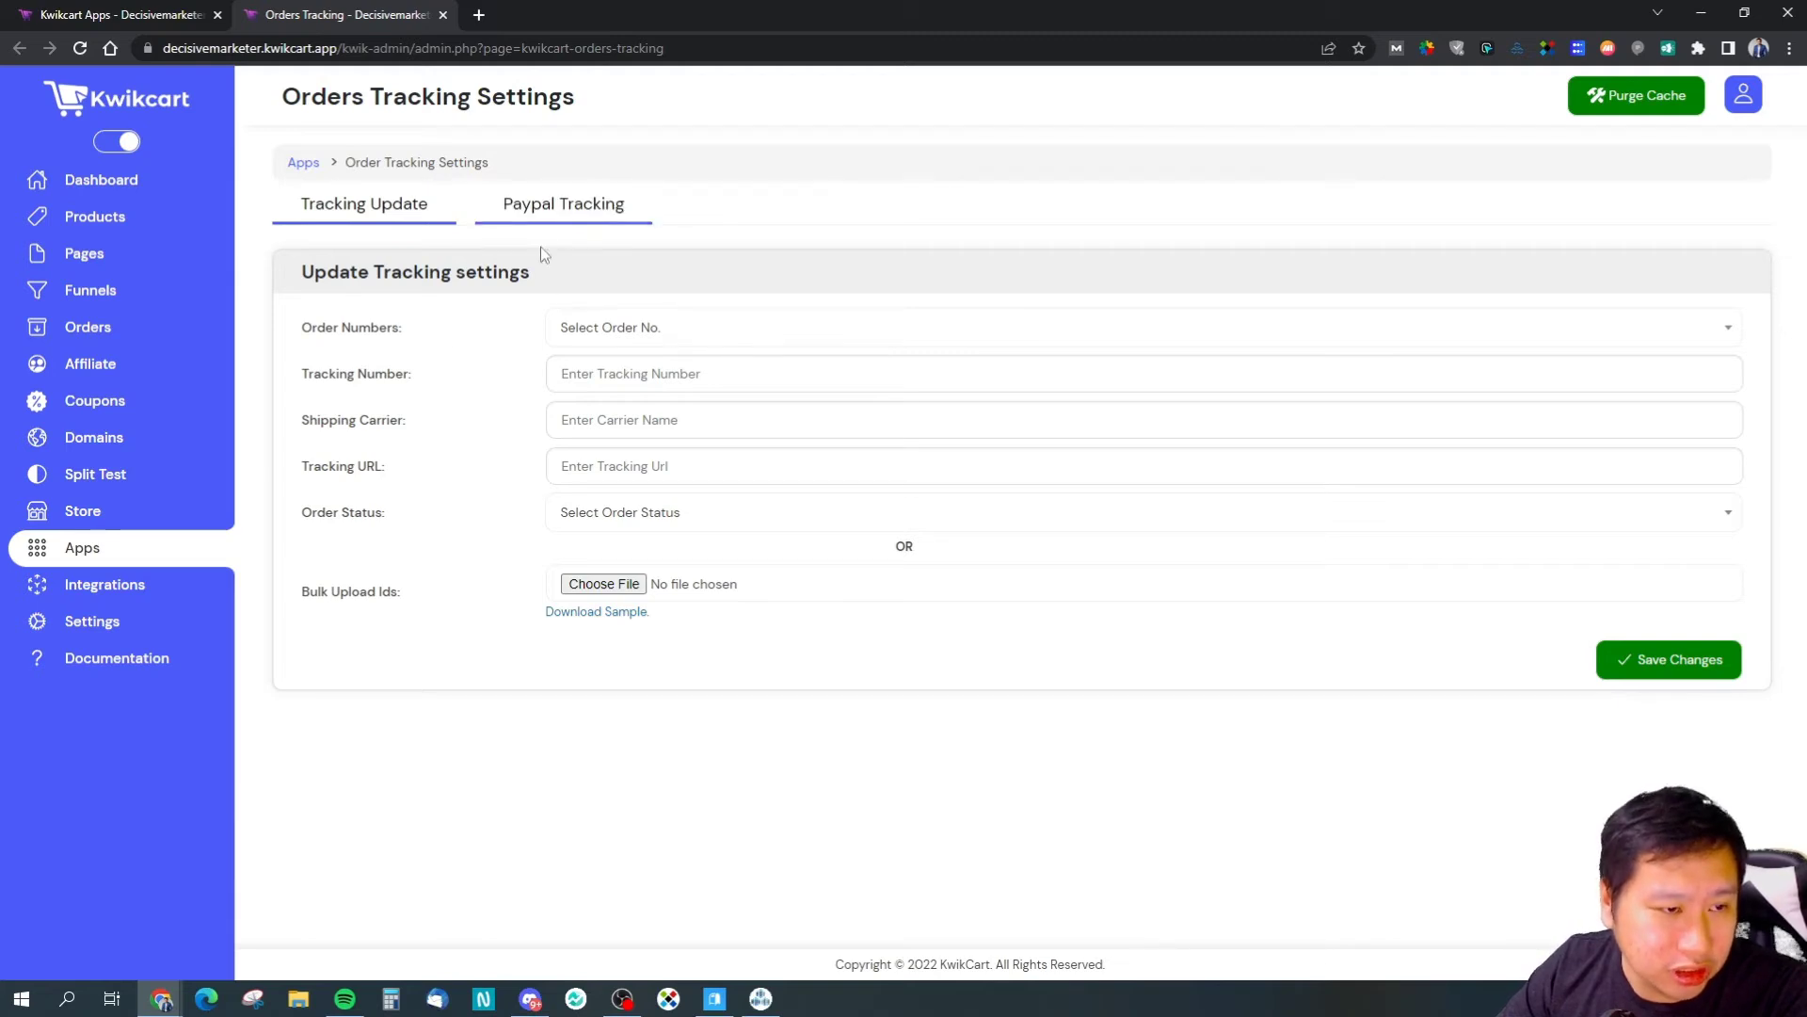
Step: Examine the Tracking Update fields and the Paypal Tracking settings of the Orders Tracking app
{"action": "left_click", "coordinate": [726, 407]}
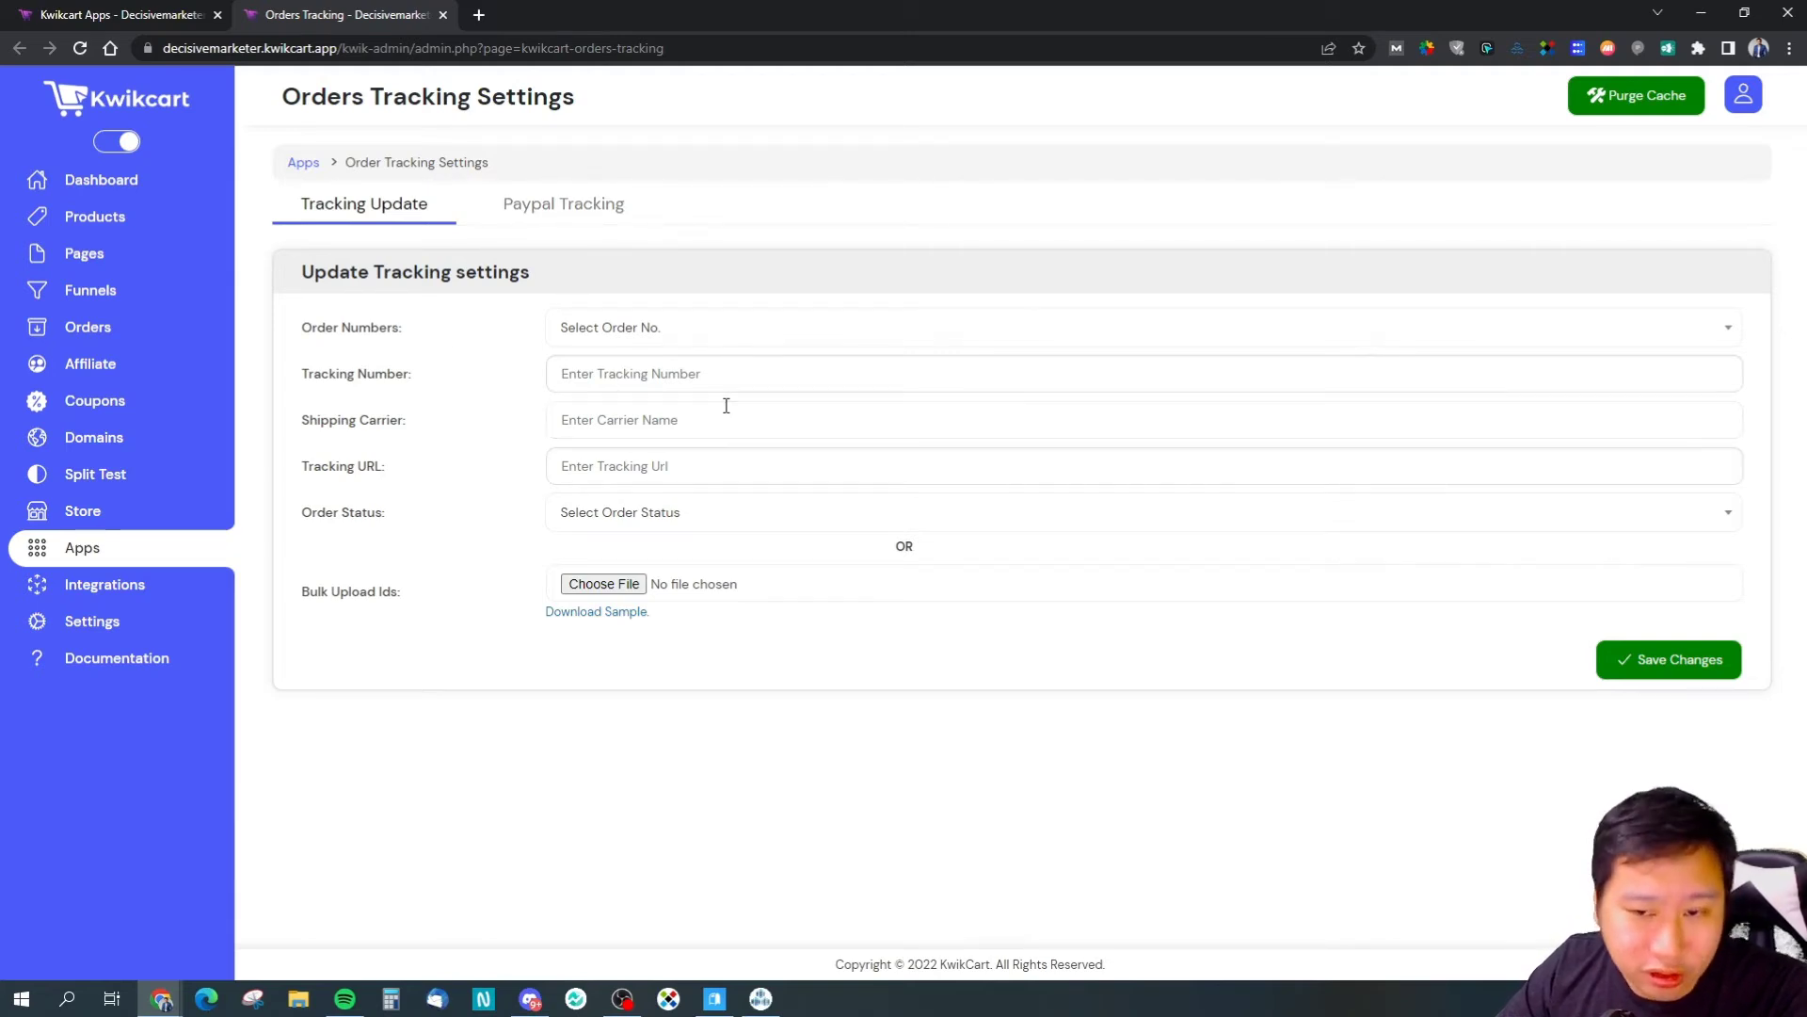
{"action": "left_click", "coordinate": [610, 465]}
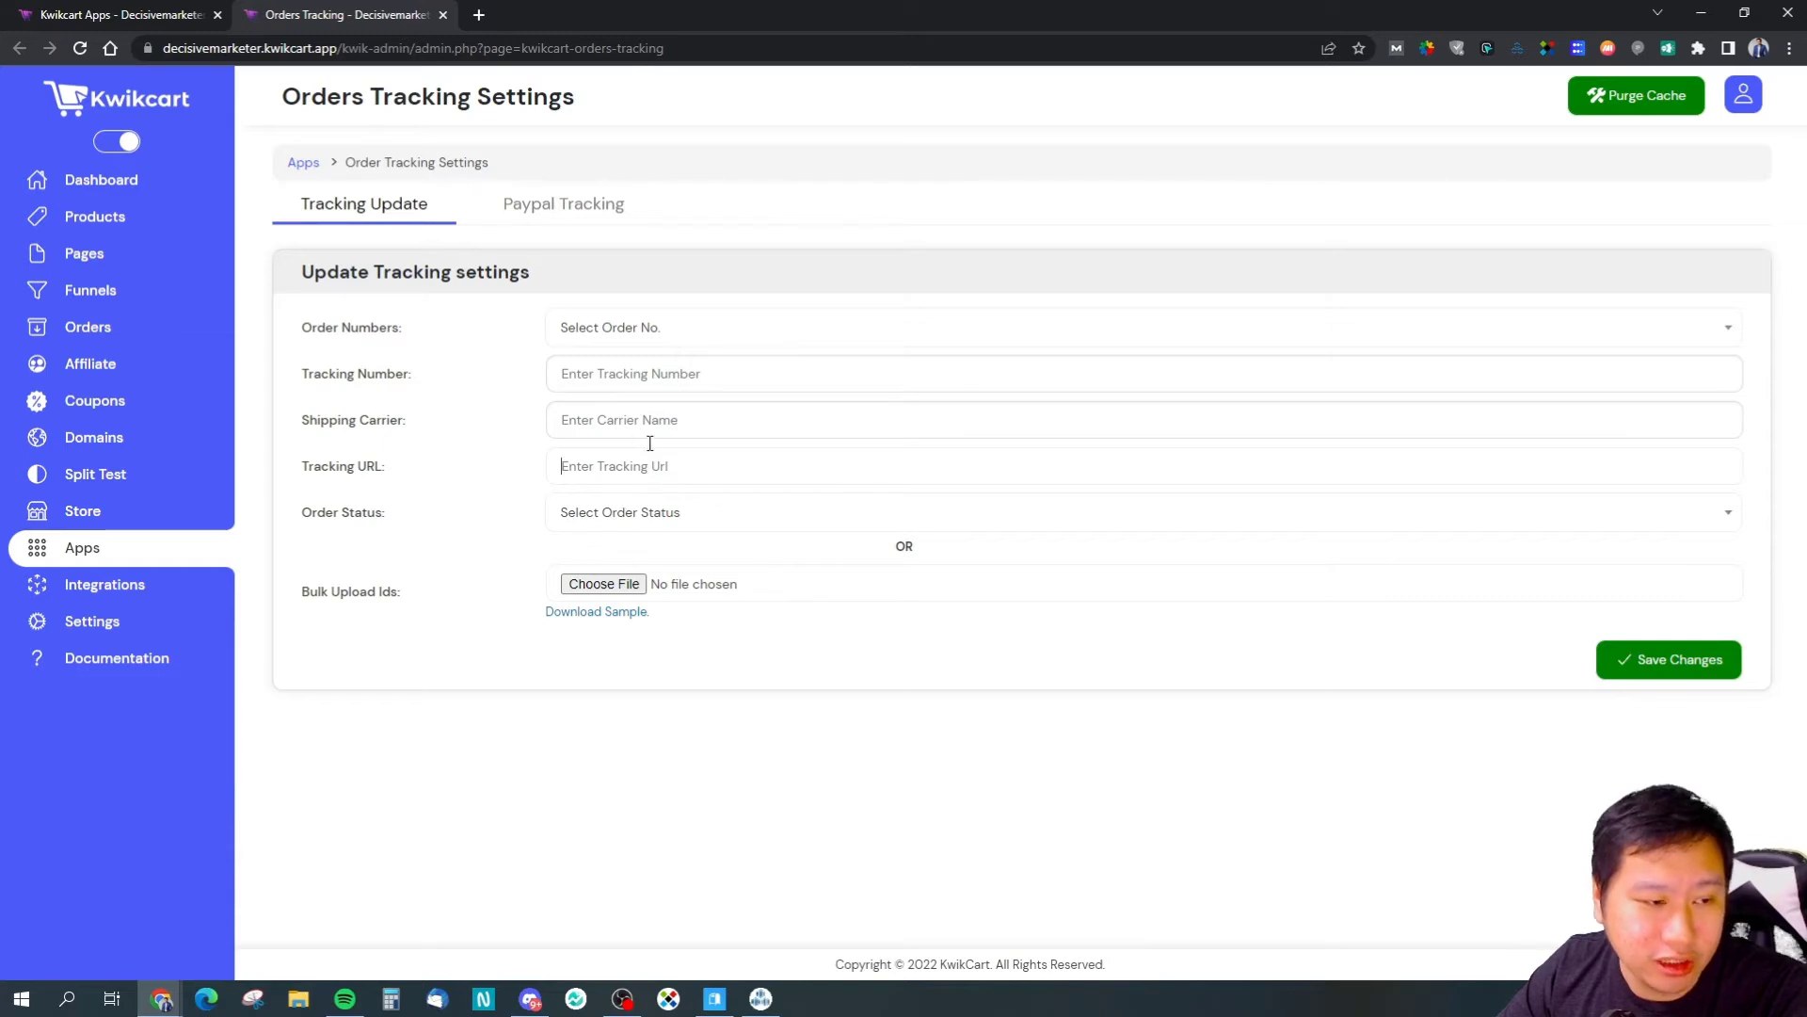
{"action": "left_click", "coordinate": [563, 202]}
{"action": "left_click", "coordinate": [423, 209]}
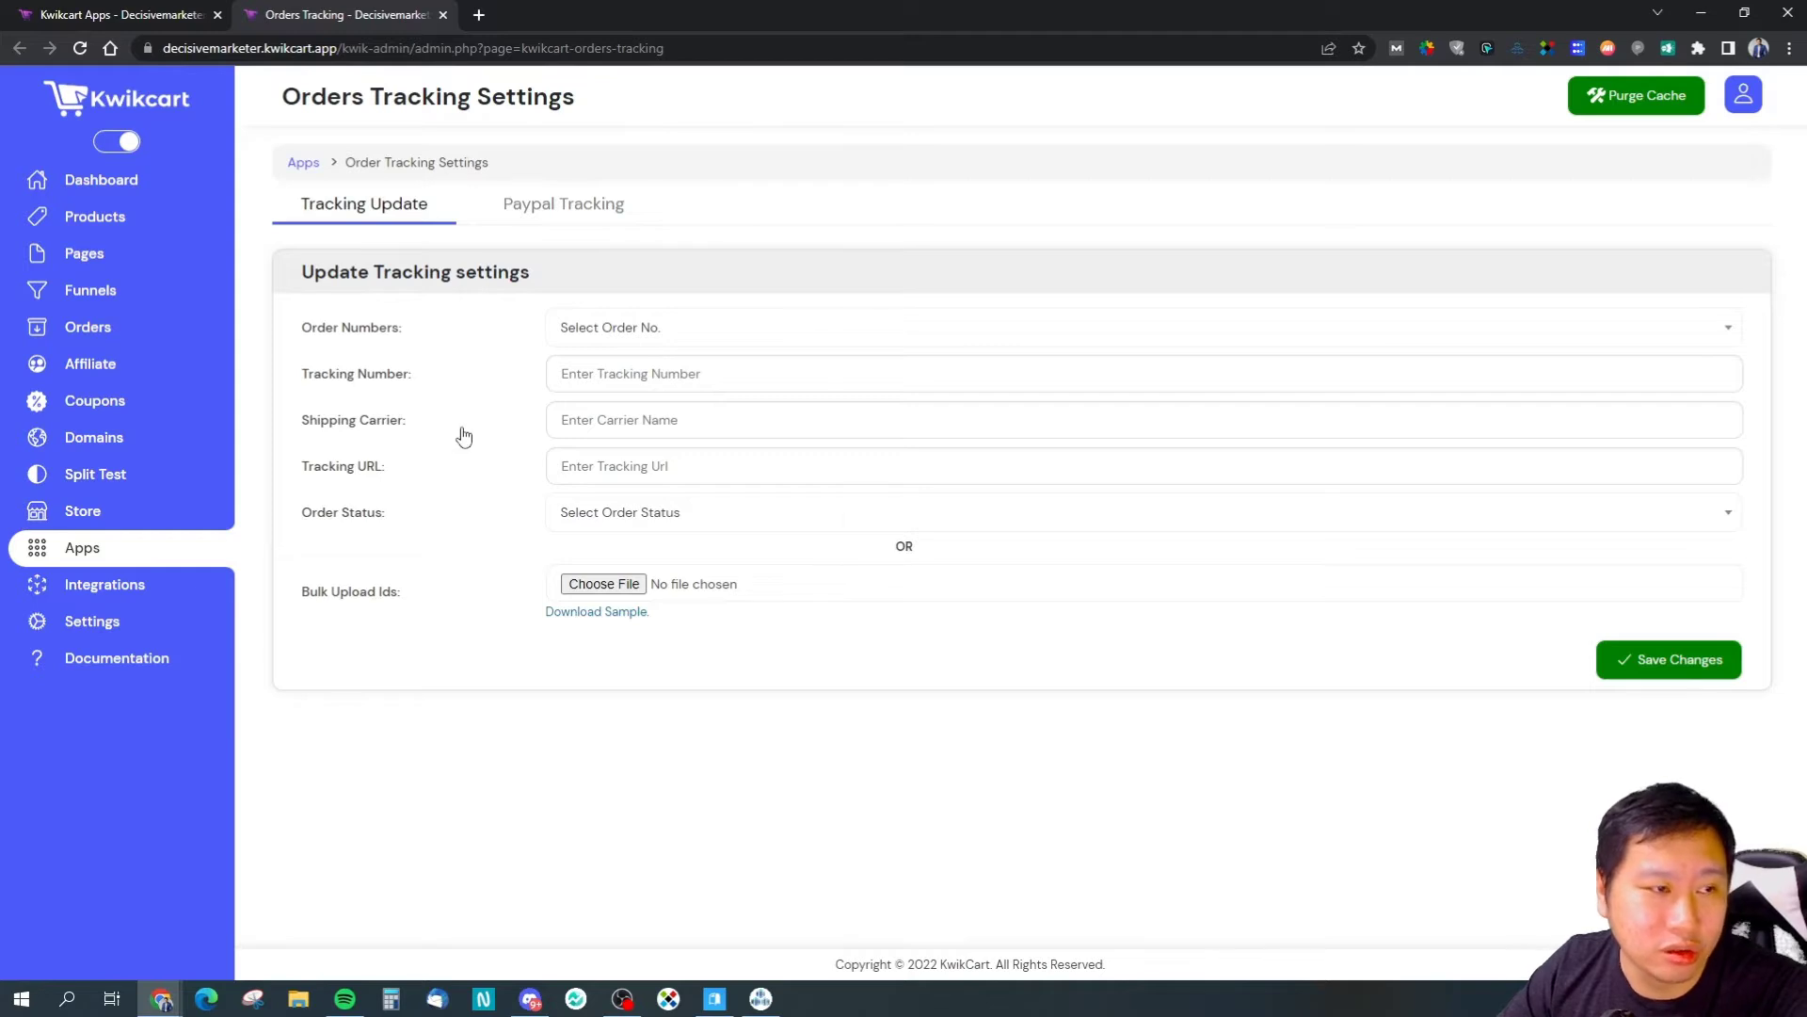
{"action": "left_click", "coordinate": [579, 203]}
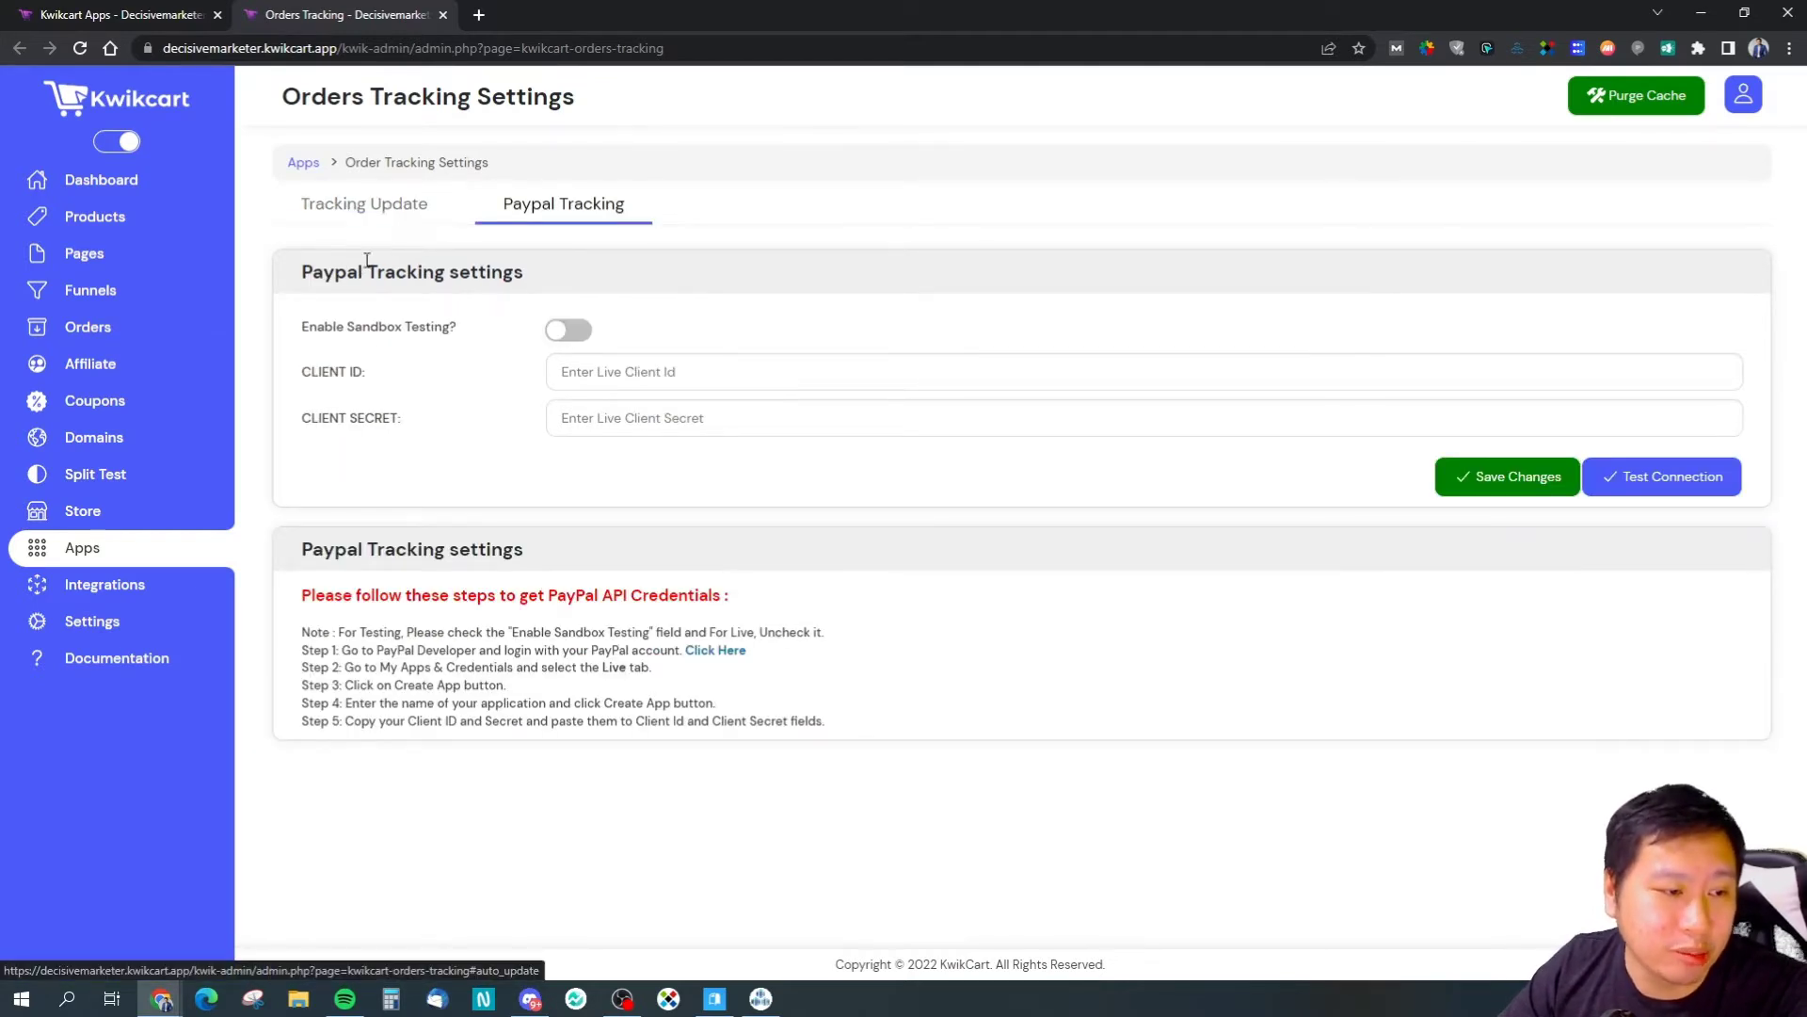
{"action": "left_click", "coordinate": [373, 218]}
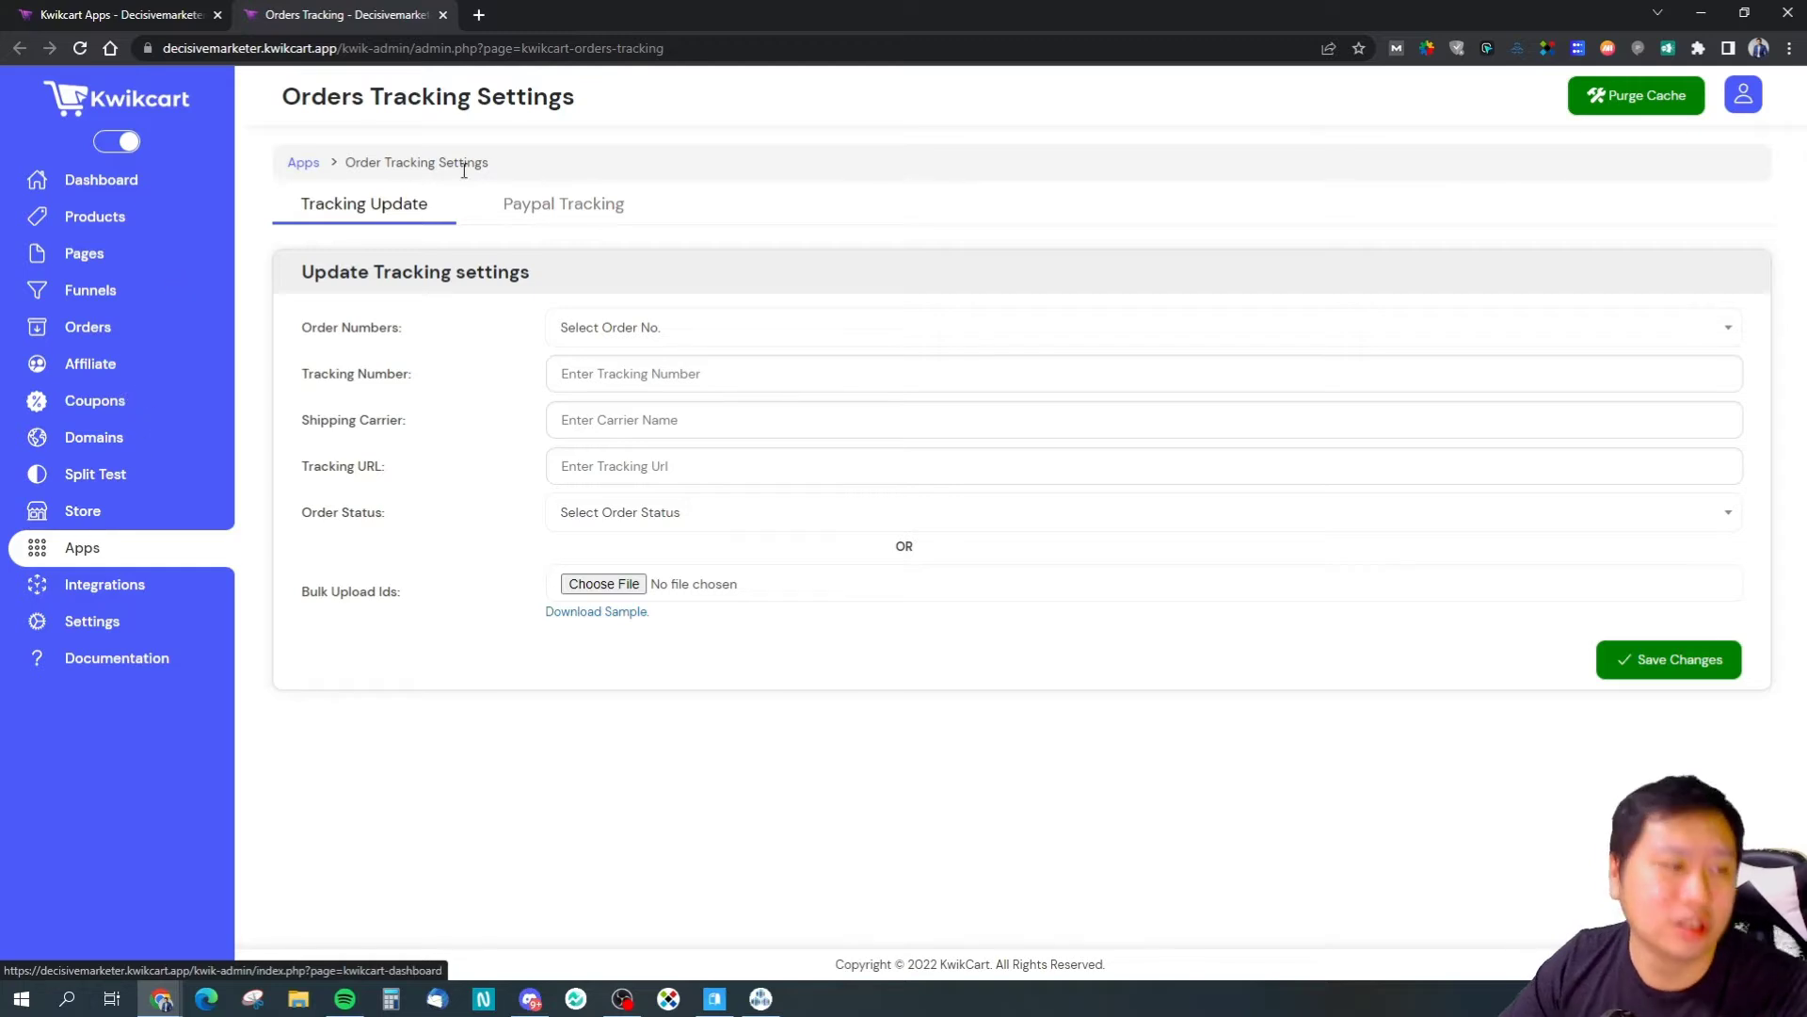
Step: Open the Integrations page and examine the full range of available payment gateways
{"action": "left_click", "coordinate": [127, 579]}
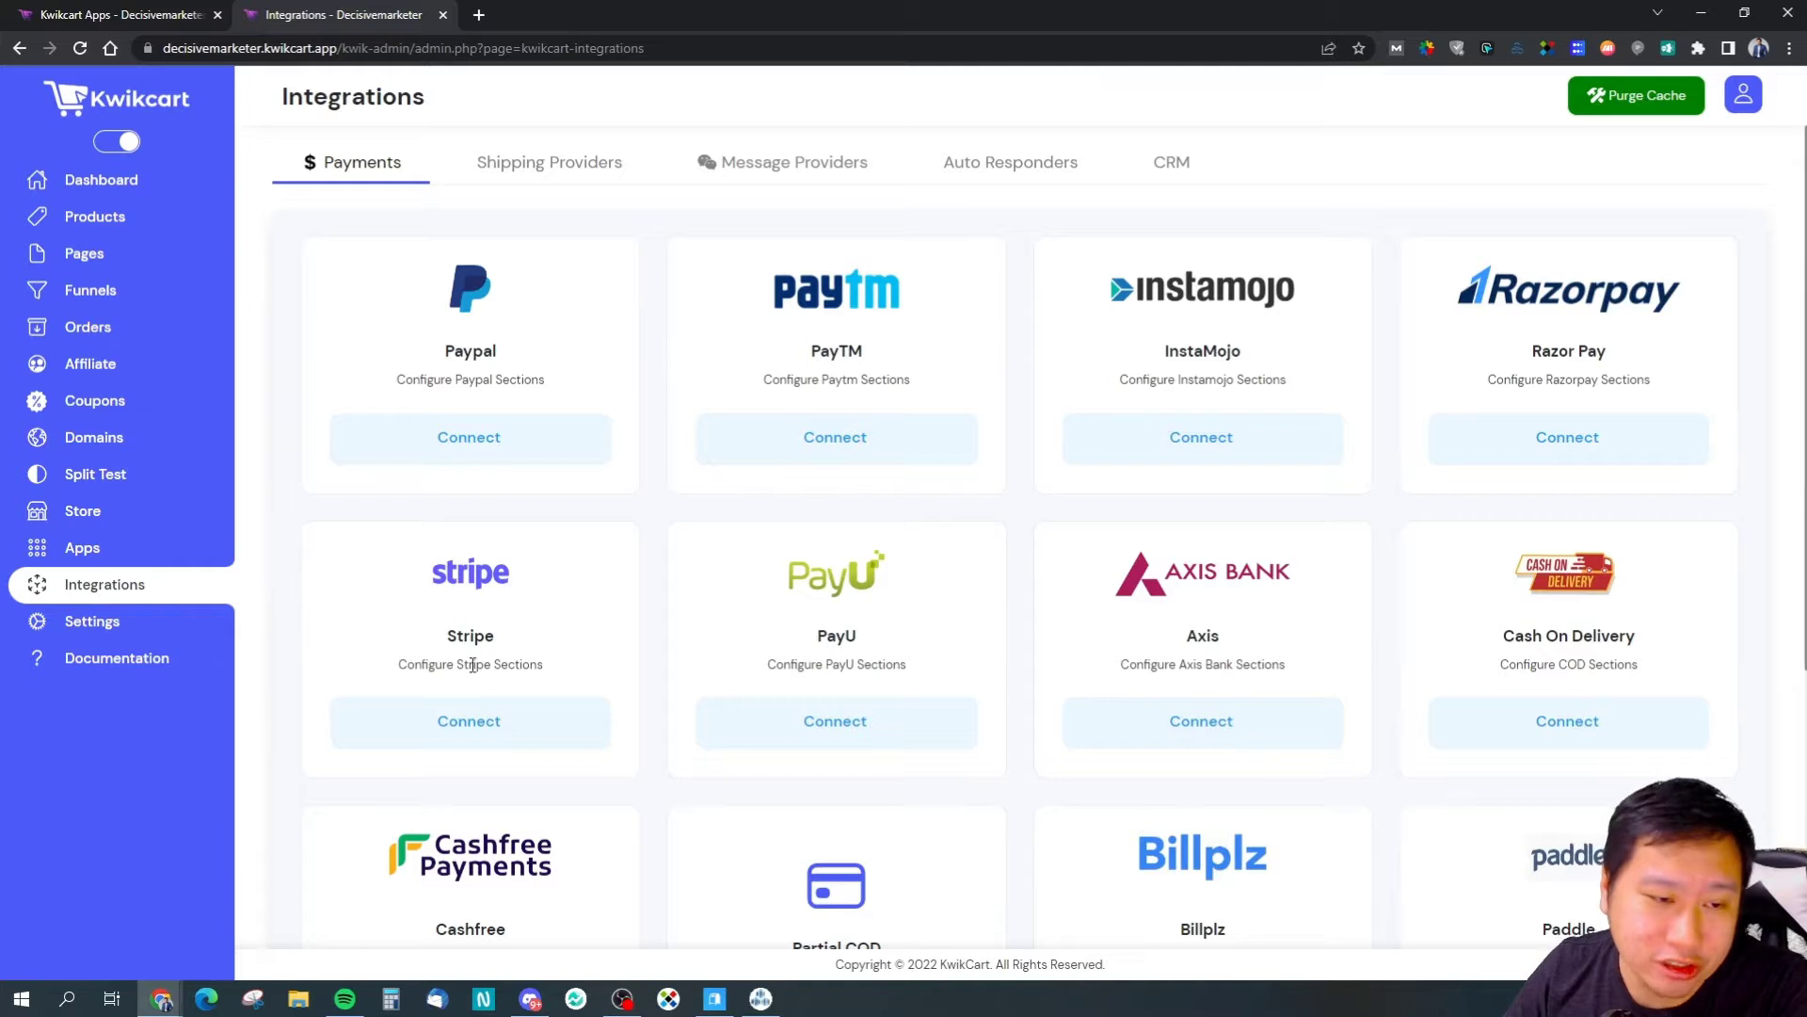
{"action": "scroll", "coordinate": [612, 649], "scroll_direction": "down", "scroll_amount": 4}
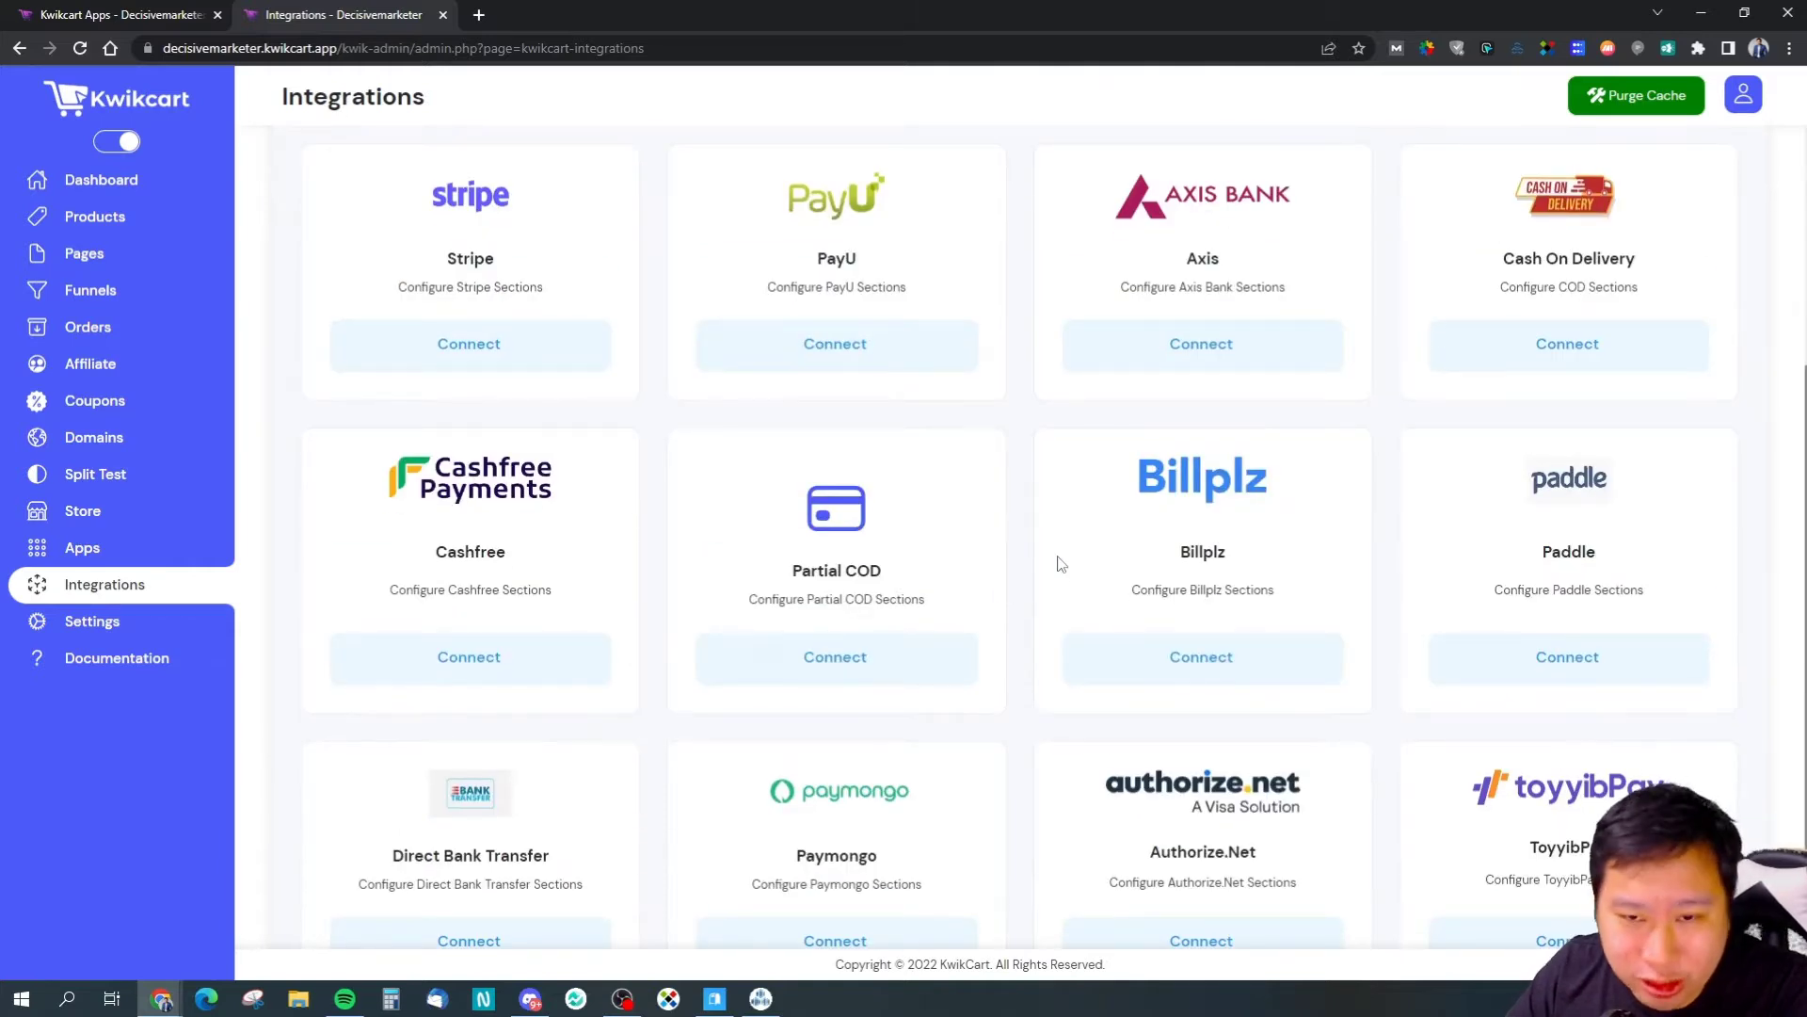
{"action": "scroll", "coordinate": [1061, 563], "scroll_direction": "down", "scroll_amount": 1}
{"action": "scroll", "coordinate": [998, 563], "scroll_direction": "up", "scroll_amount": 2}
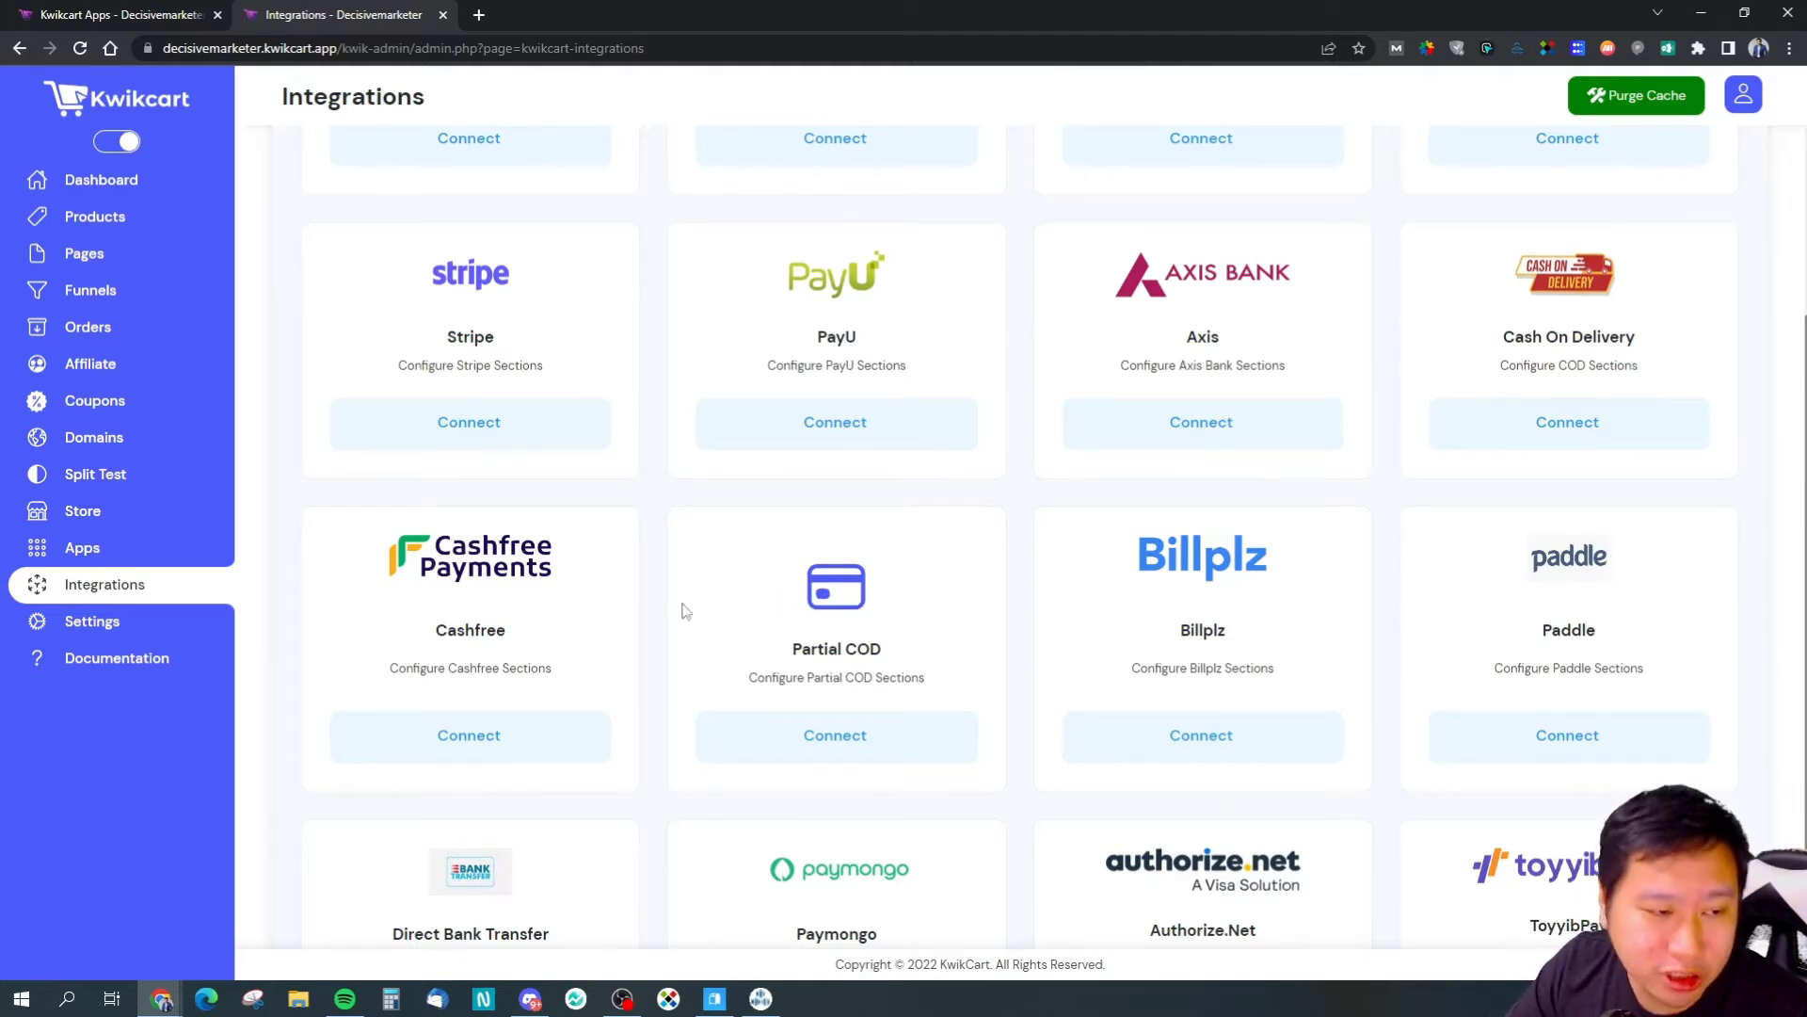
{"action": "scroll", "coordinate": [619, 685], "scroll_direction": "down", "scroll_amount": 2}
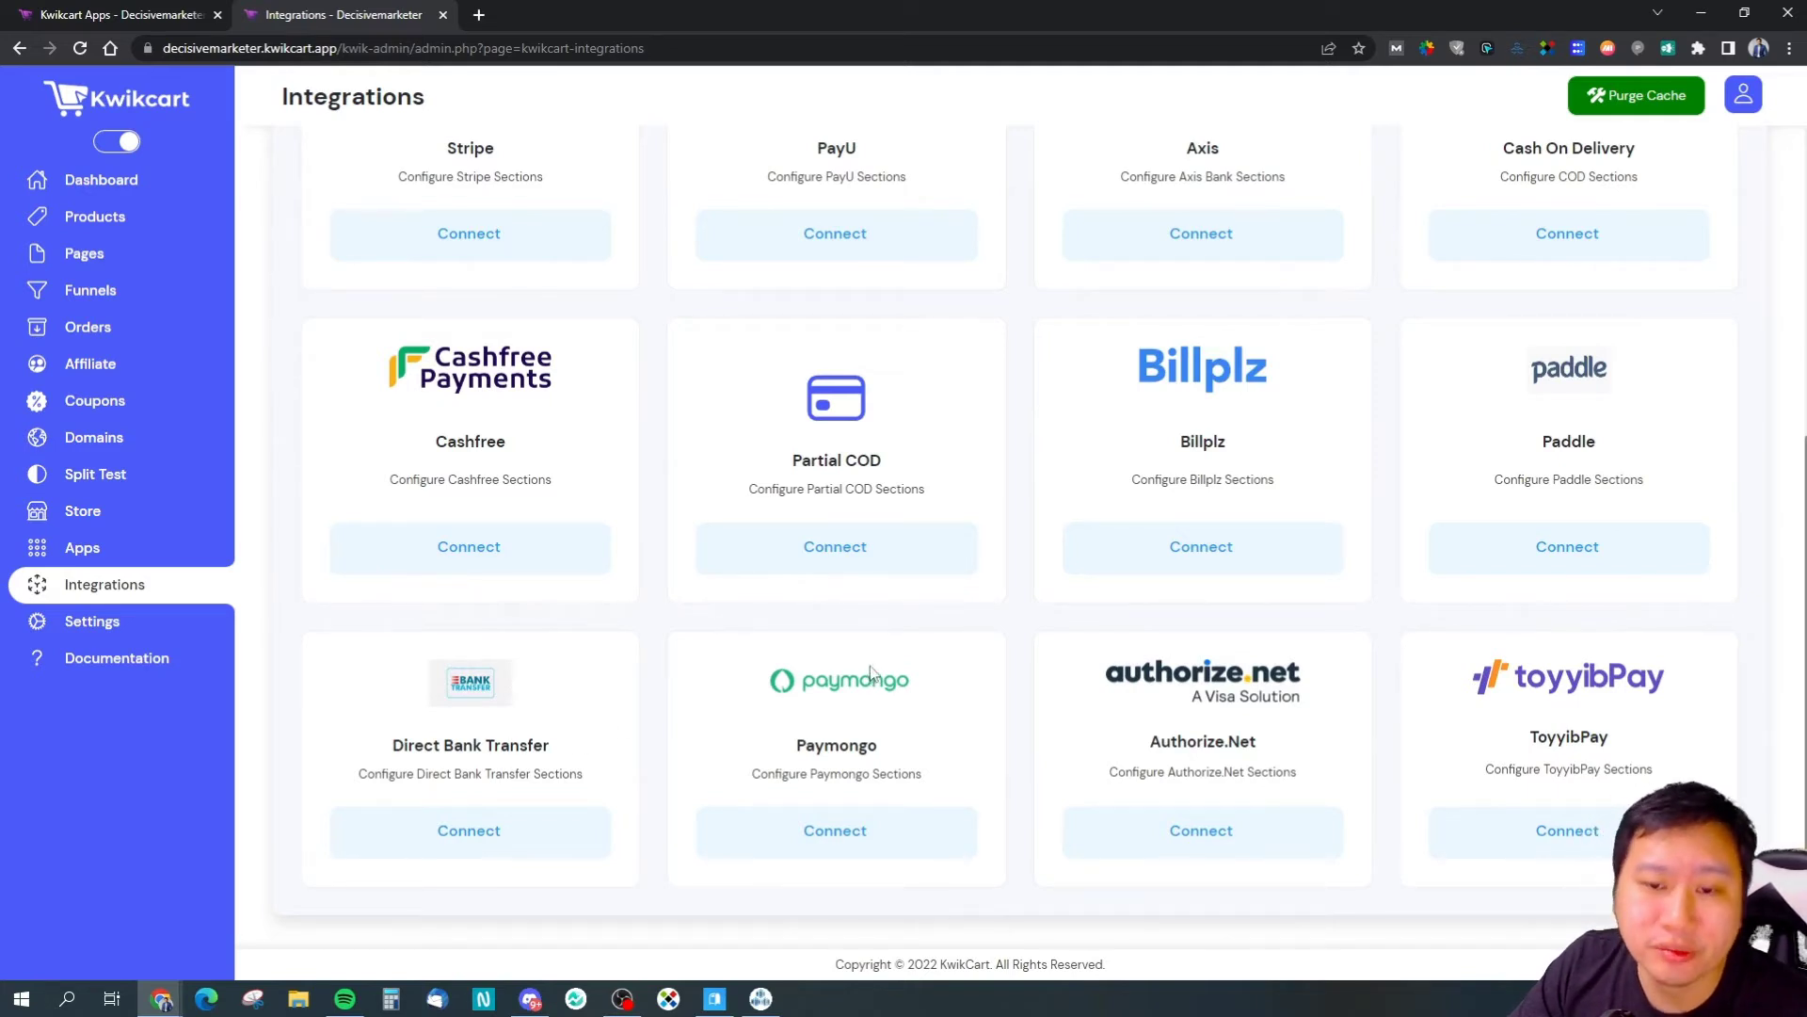
{"action": "scroll", "coordinate": [904, 669], "scroll_direction": "up", "scroll_amount": 5}
{"action": "scroll", "coordinate": [968, 659], "scroll_direction": "down", "scroll_amount": 5}
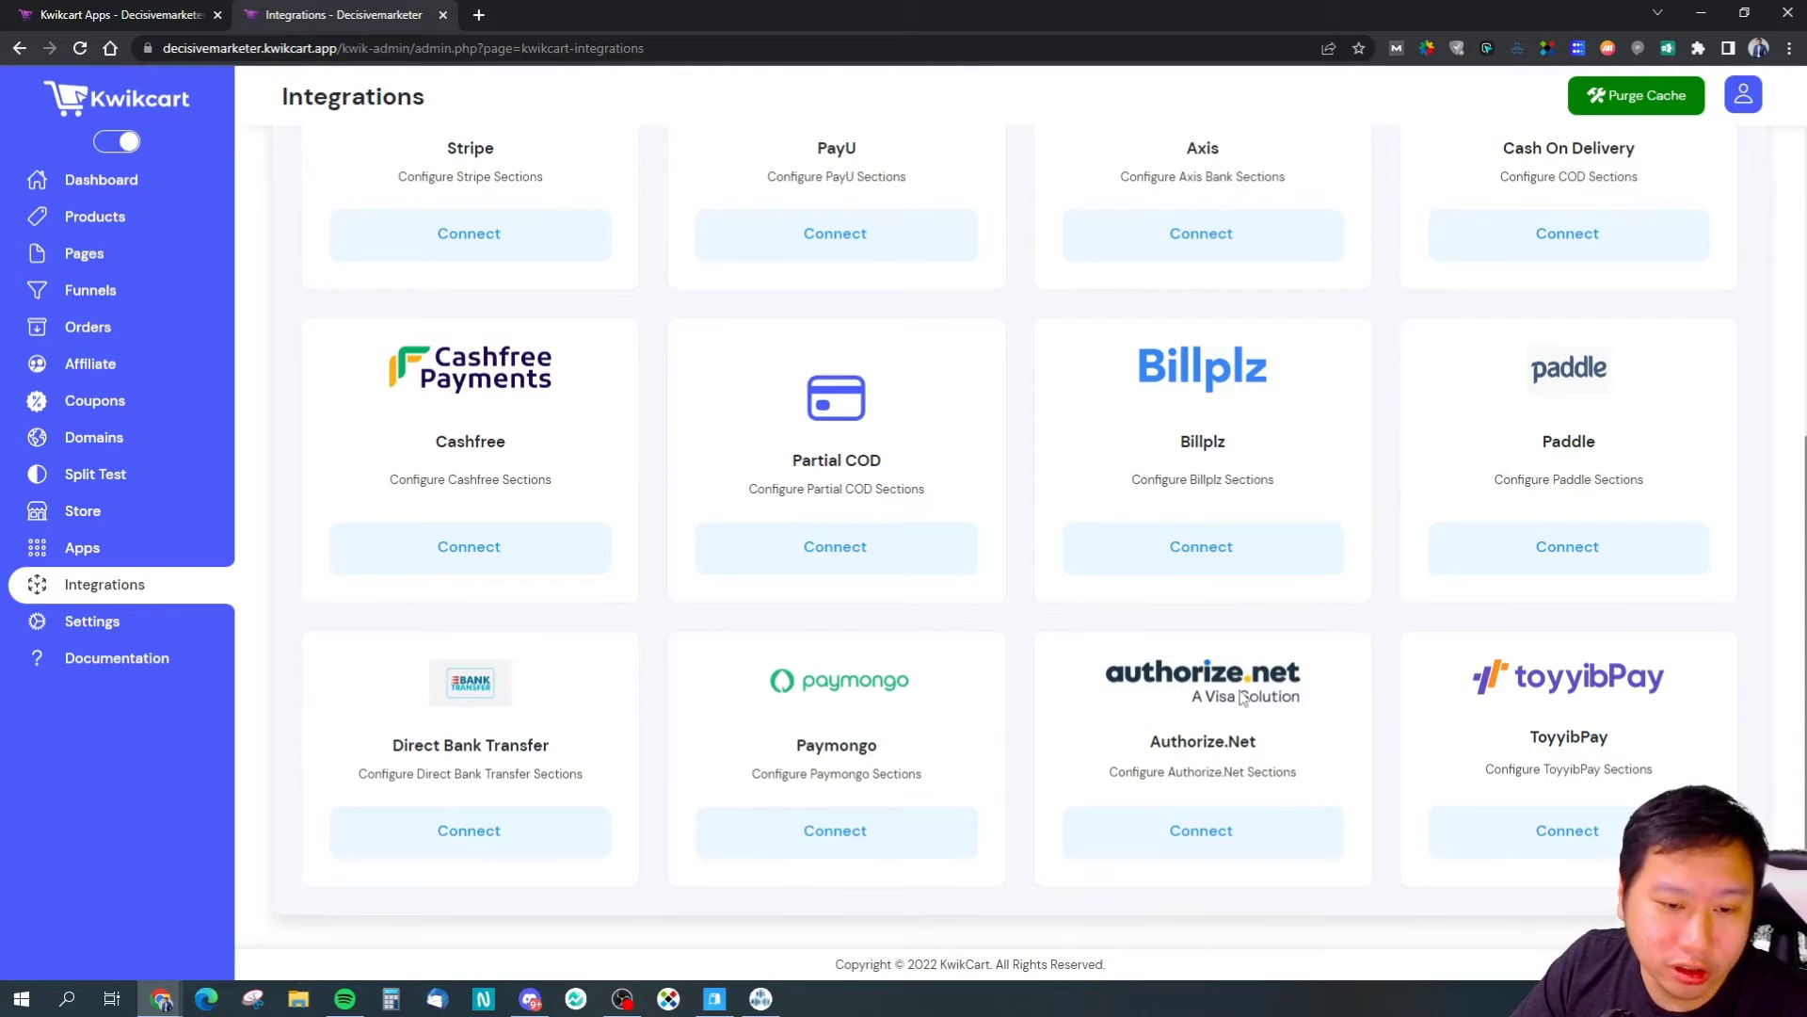
{"action": "scroll", "coordinate": [1393, 732], "scroll_direction": "up", "scroll_amount": 4}
{"action": "scroll", "coordinate": [1416, 720], "scroll_direction": "down", "scroll_amount": 4}
{"action": "scroll", "coordinate": [1418, 719], "scroll_direction": "up", "scroll_amount": 5}
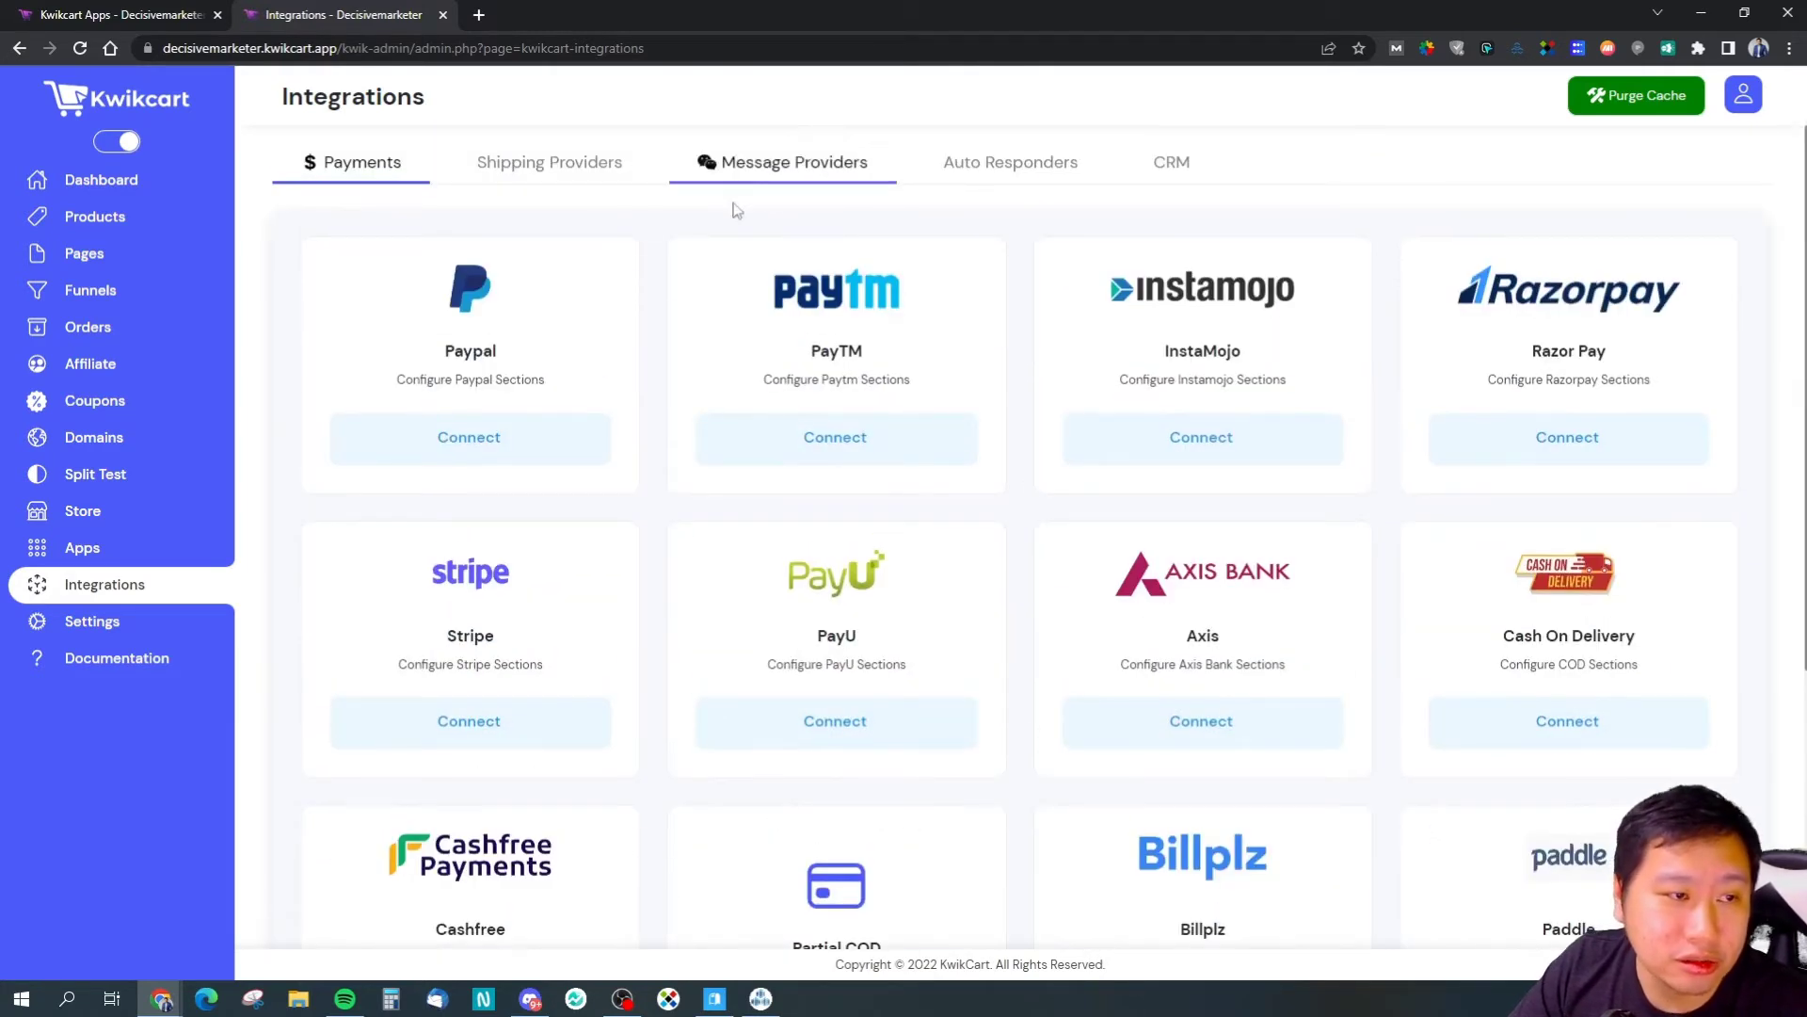
Step: View the Shipping Providers integrations and the Message Providers integrations
{"action": "left_click", "coordinate": [593, 164]}
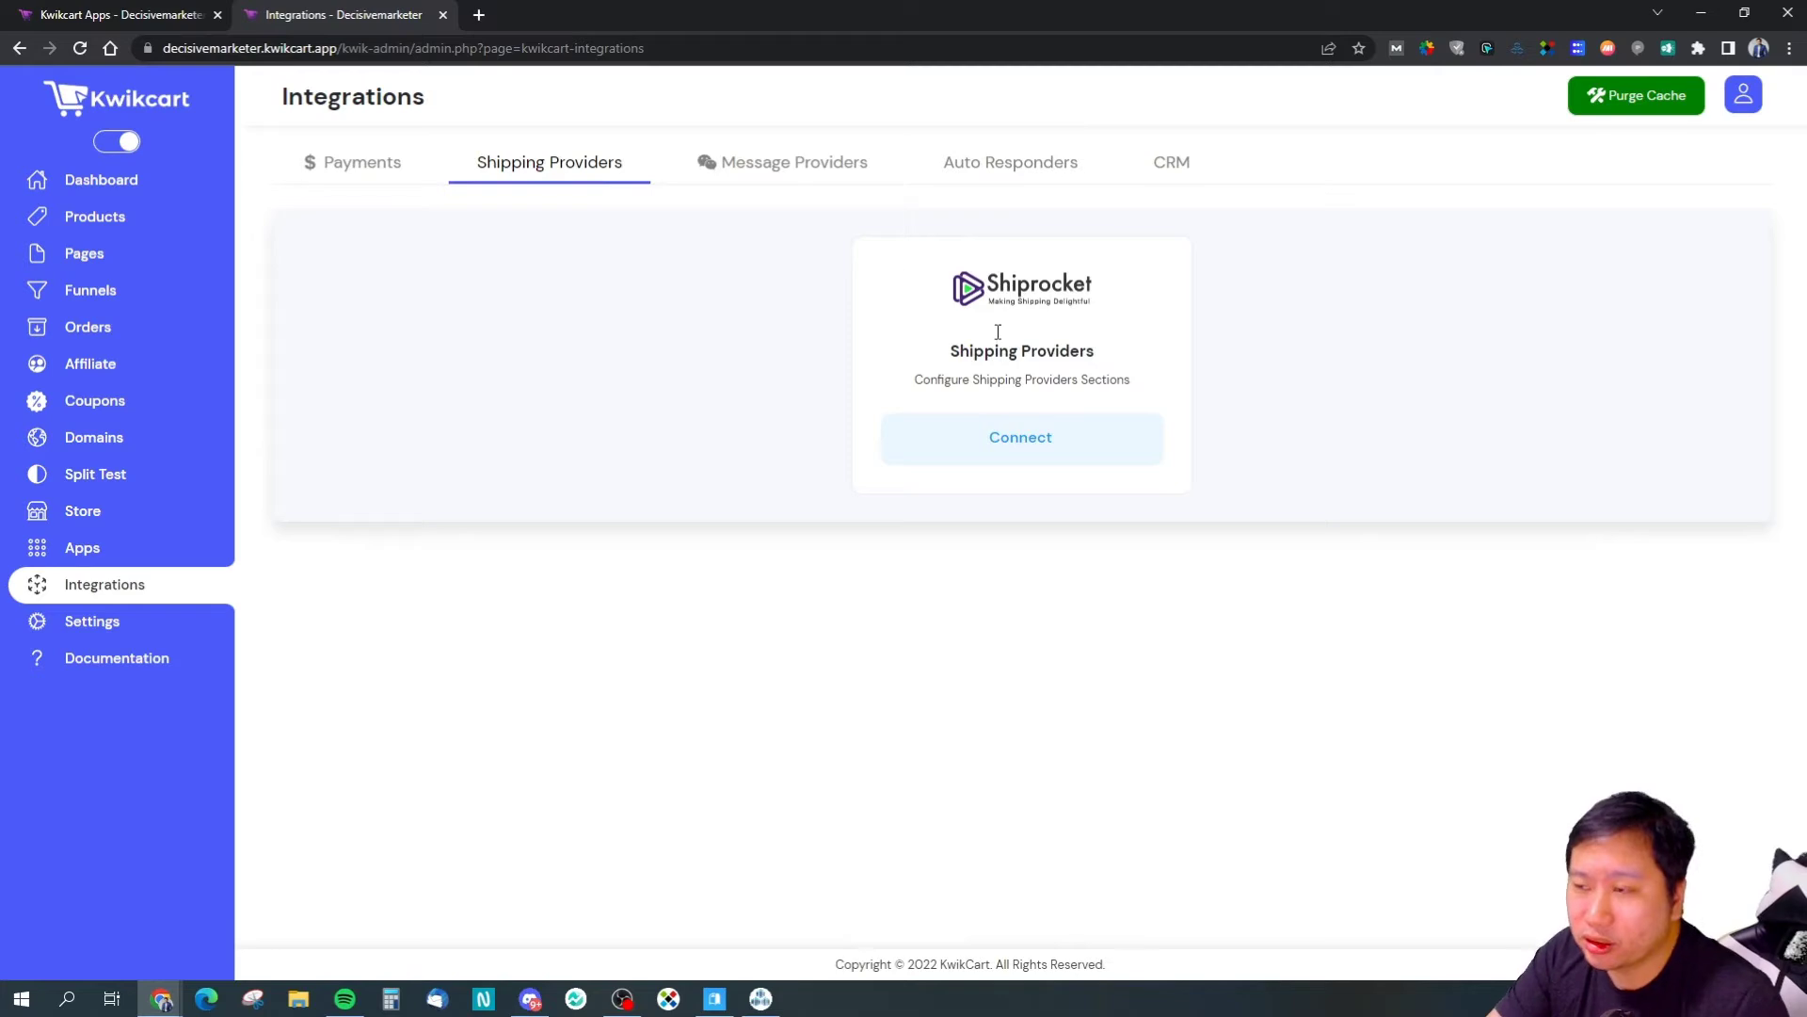
{"action": "left_click", "coordinate": [776, 168]}
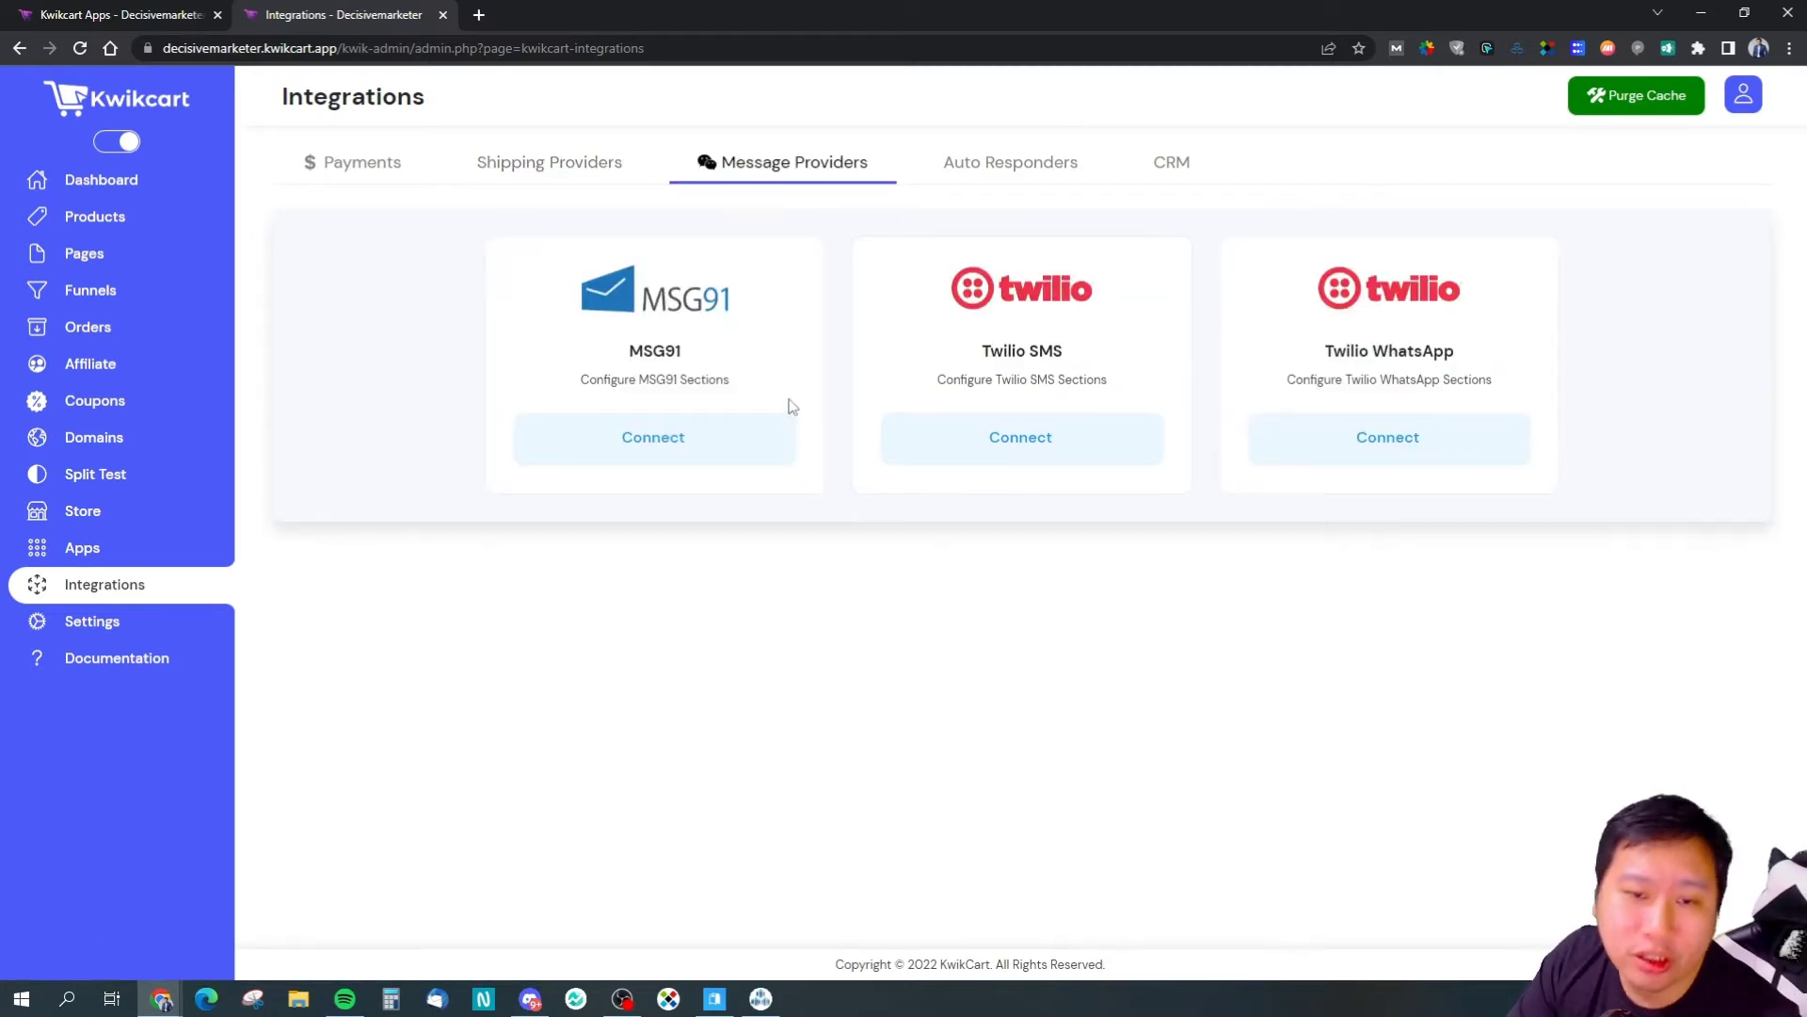
Step: Examine the available Auto Responders integrations from the first row of services to the last
{"action": "left_click", "coordinate": [967, 180]}
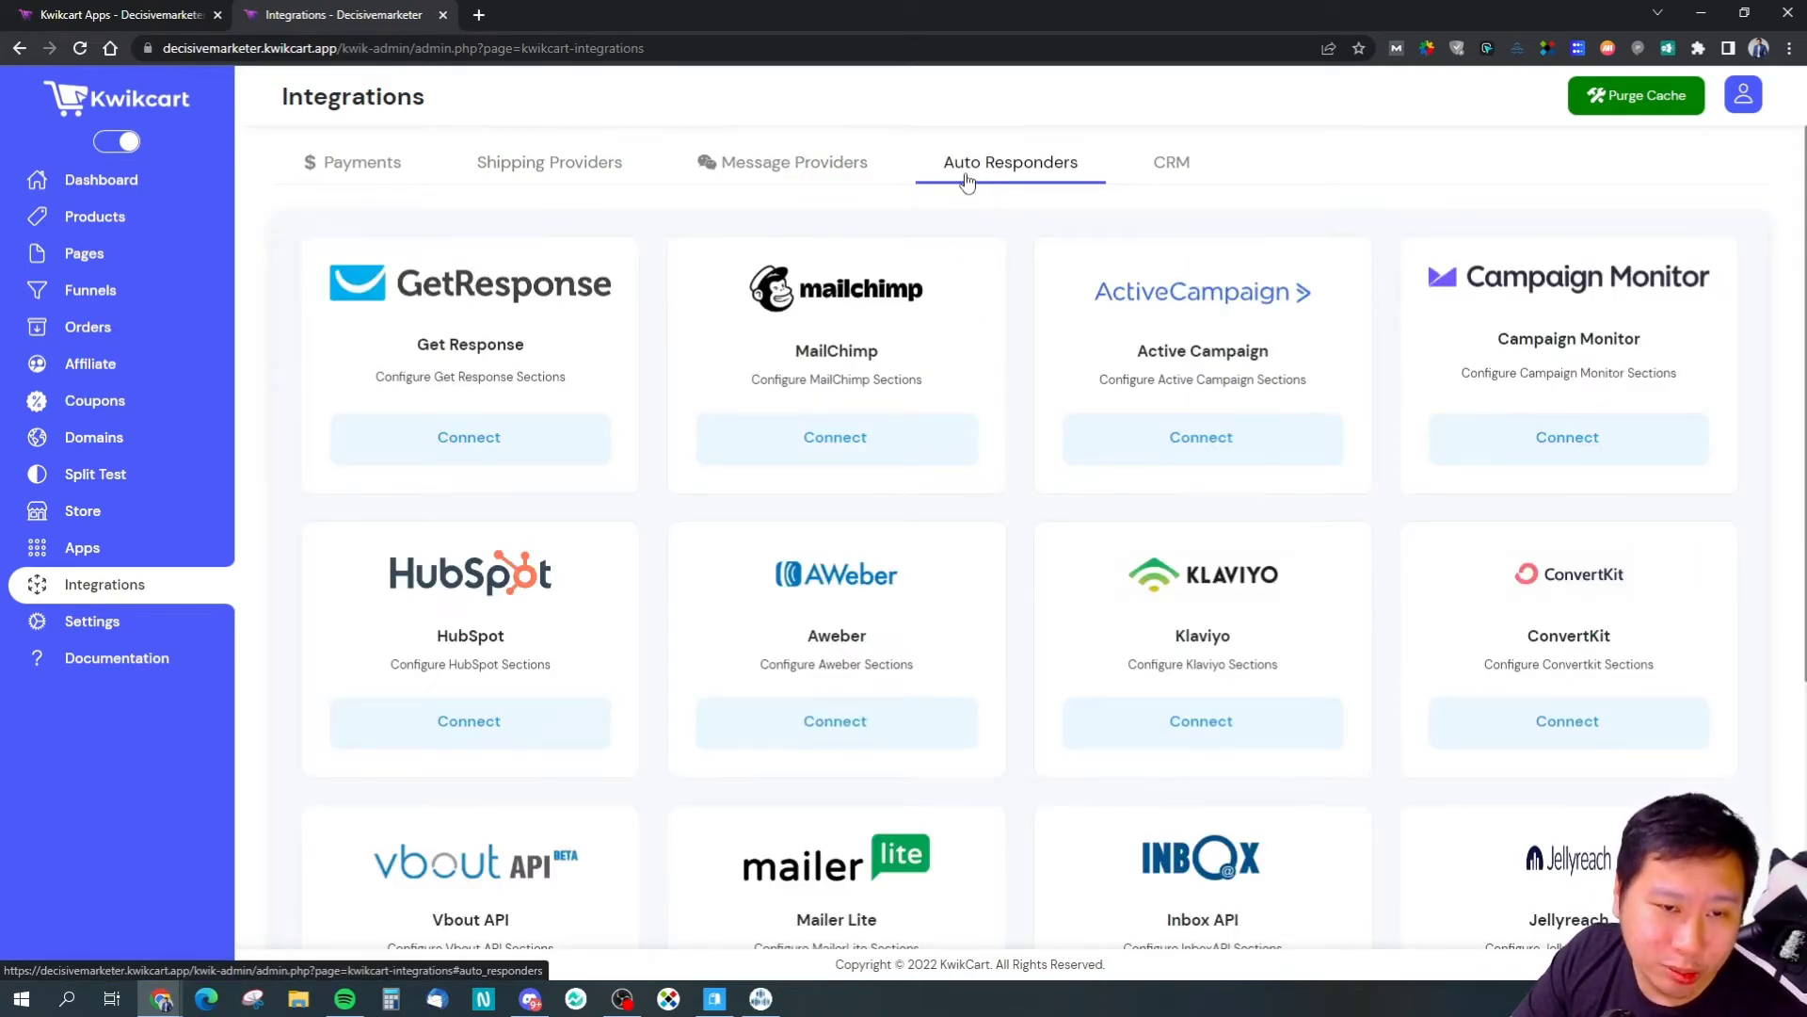
{"action": "scroll", "coordinate": [1016, 610], "scroll_direction": "down", "scroll_amount": 5}
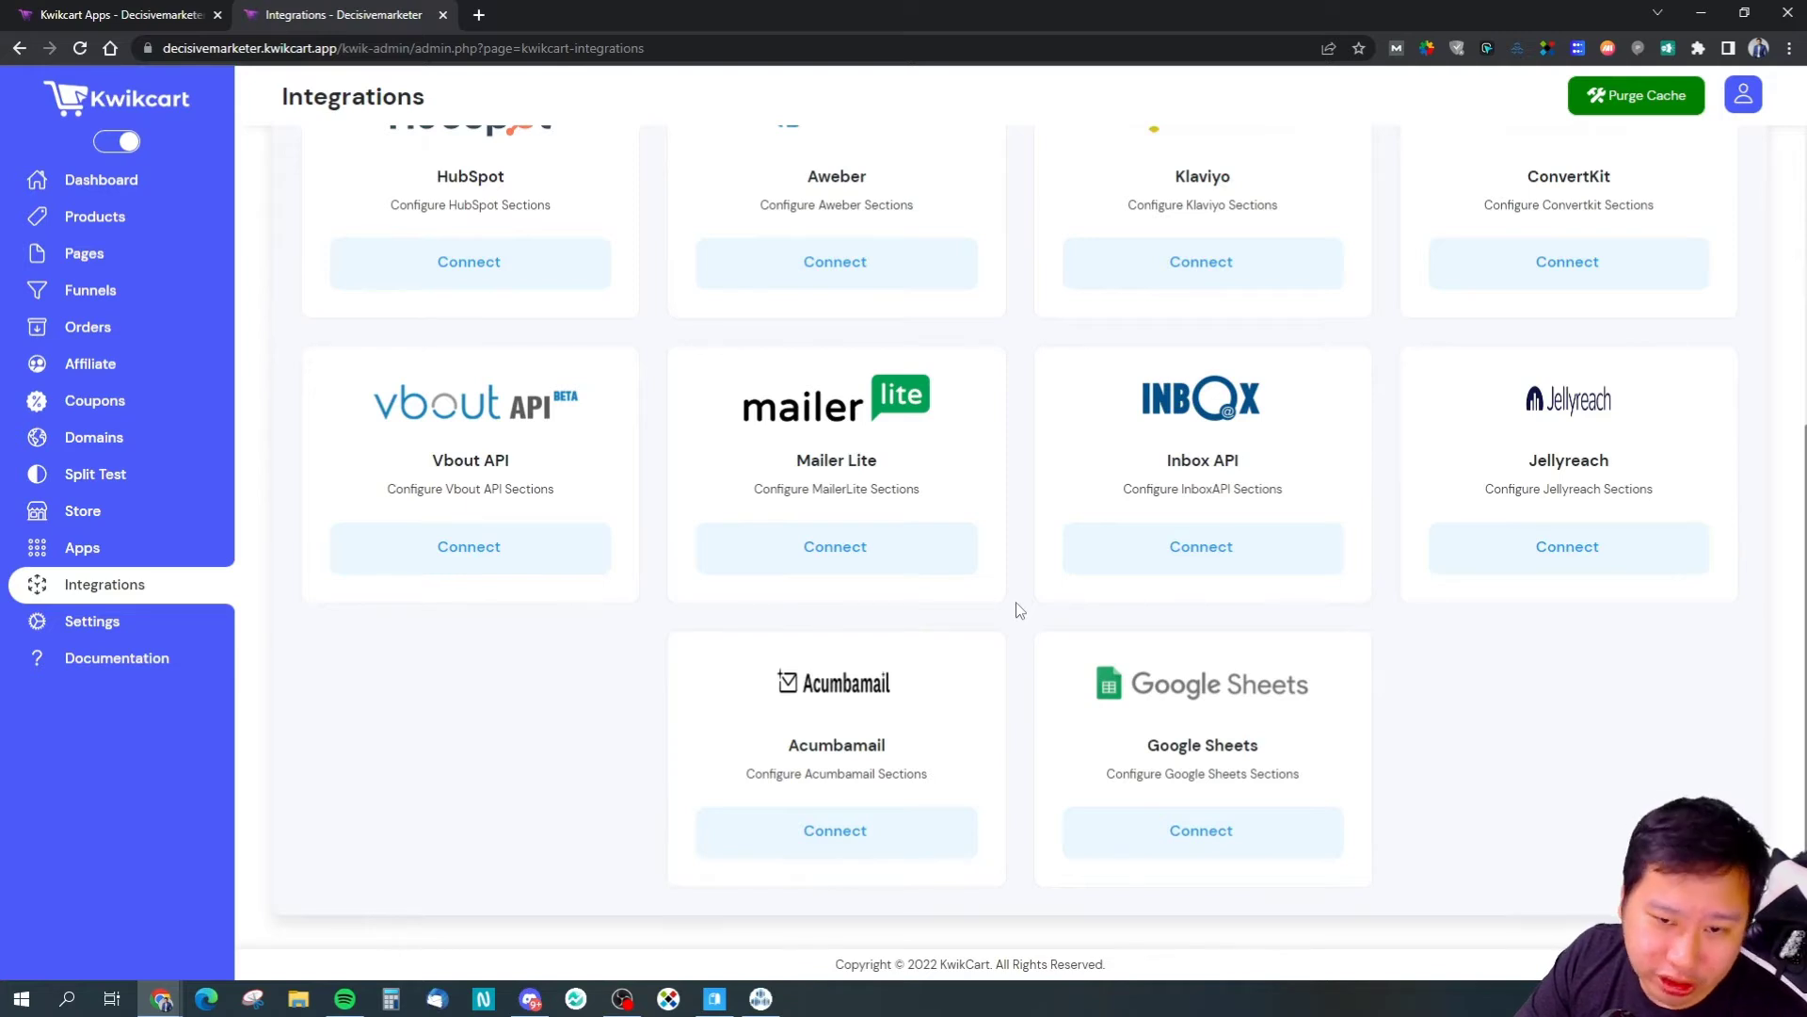
{"action": "scroll", "coordinate": [1017, 610], "scroll_direction": "up", "scroll_amount": 5}
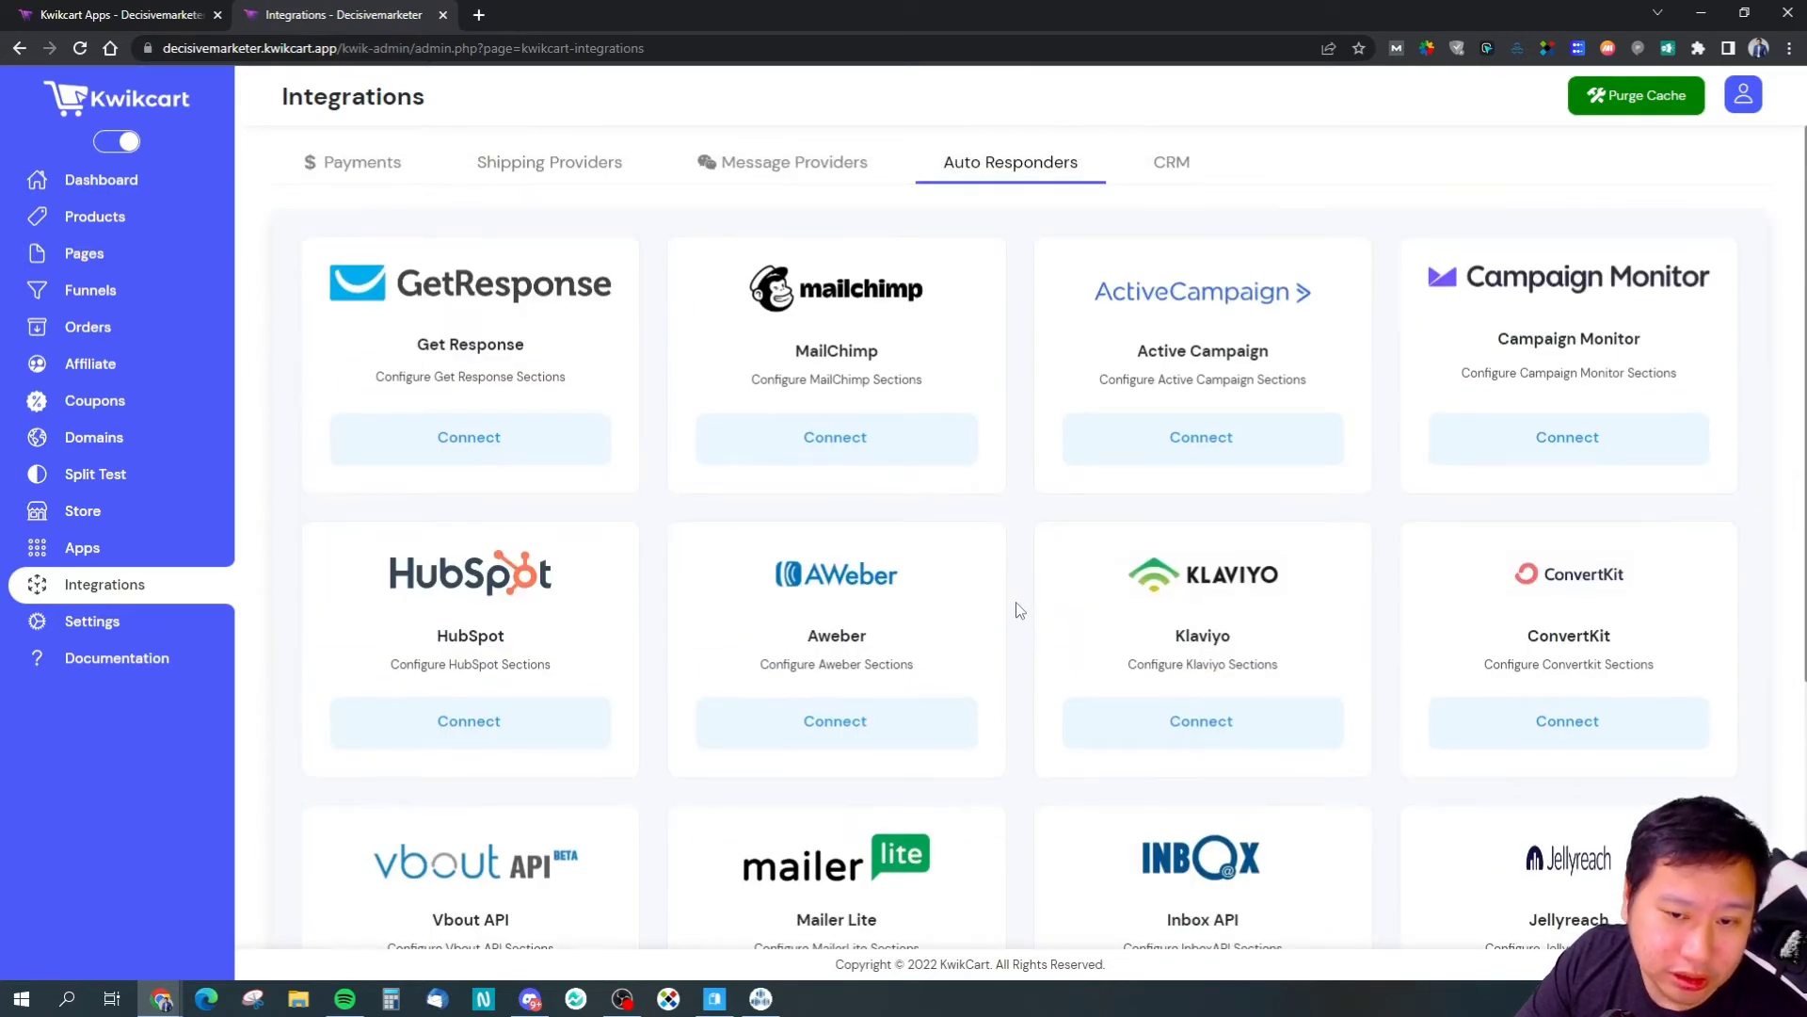
{"action": "scroll", "coordinate": [1017, 610], "scroll_direction": "down", "scroll_amount": 1}
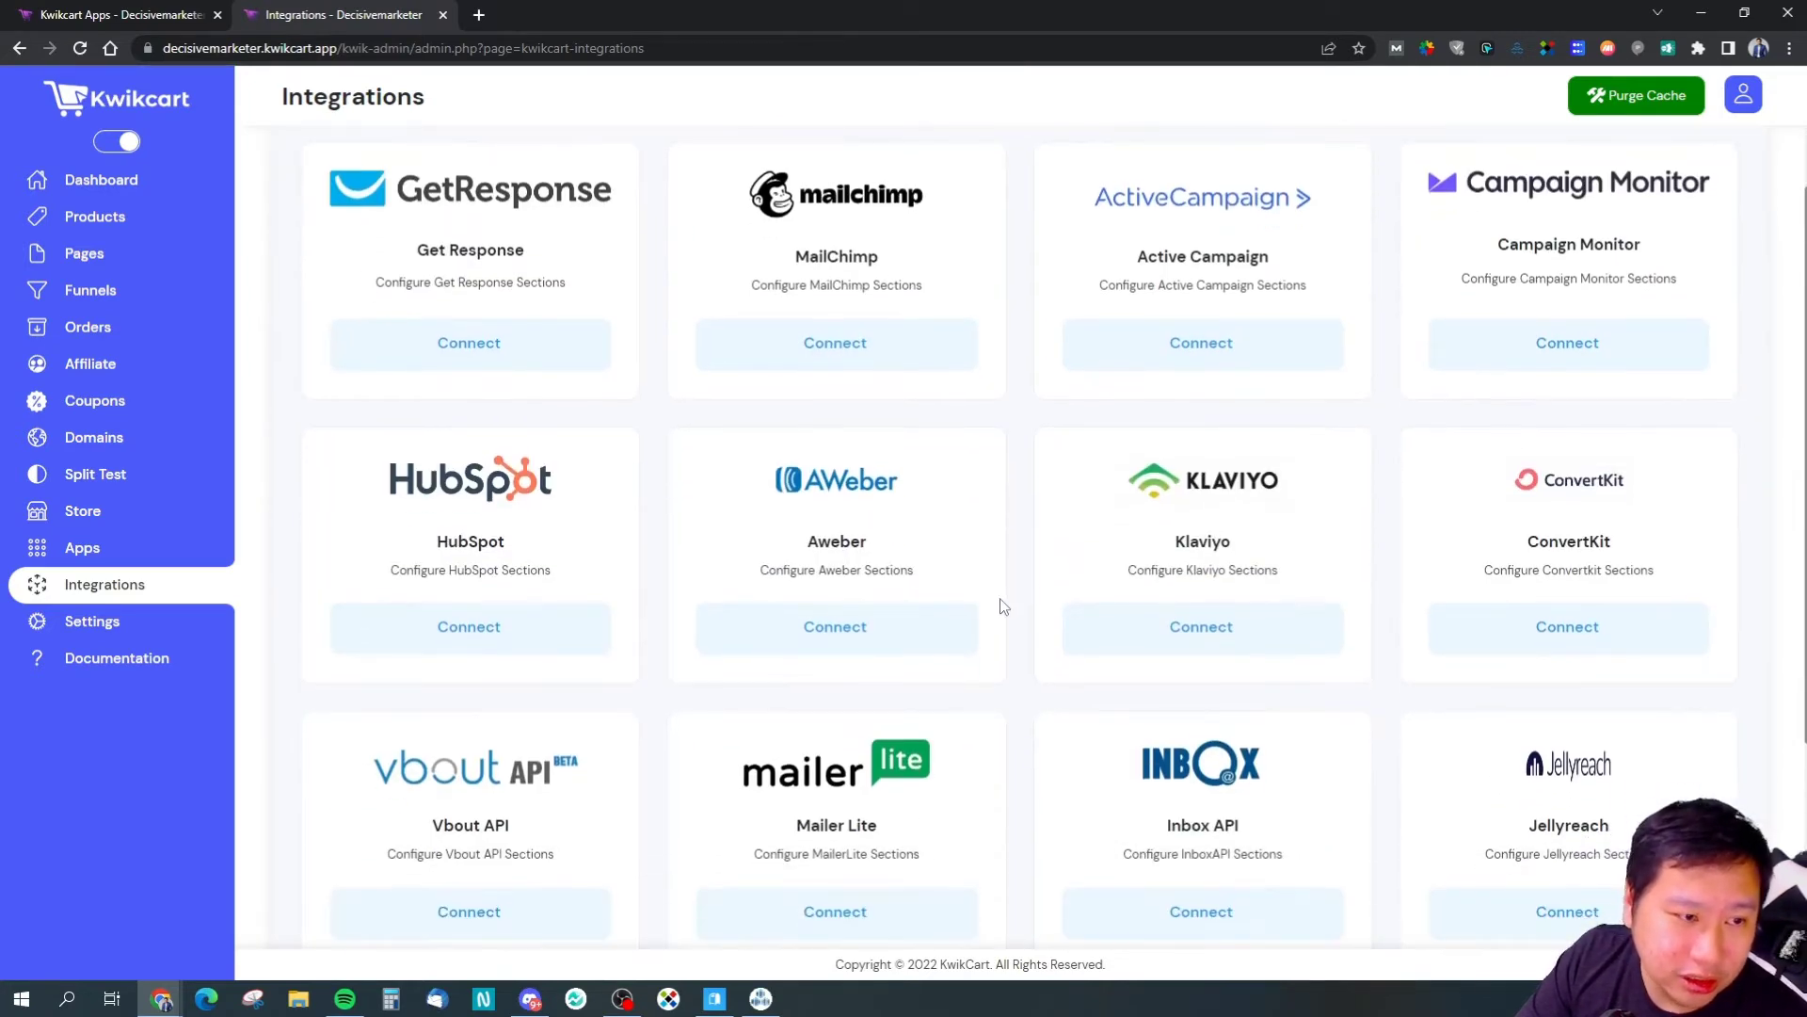
{"action": "scroll", "coordinate": [1003, 608], "scroll_direction": "down", "scroll_amount": 2}
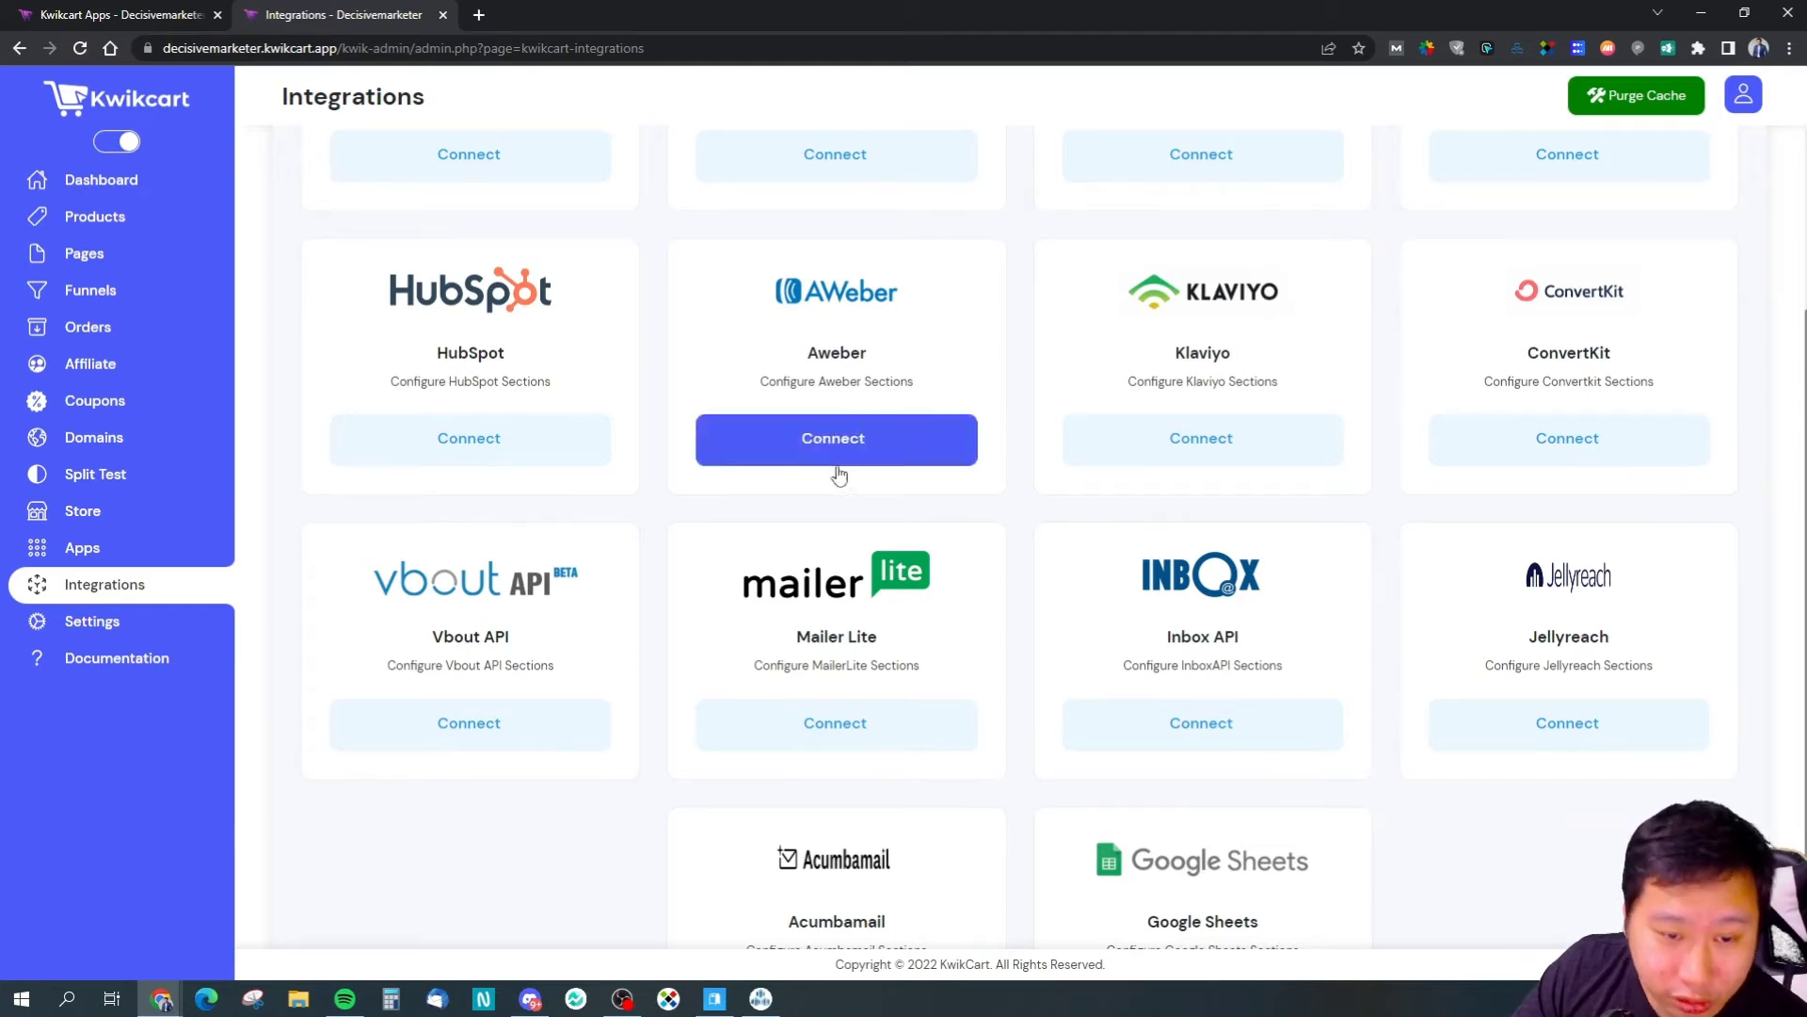
{"action": "scroll", "coordinate": [1329, 519], "scroll_direction": "down", "scroll_amount": 2}
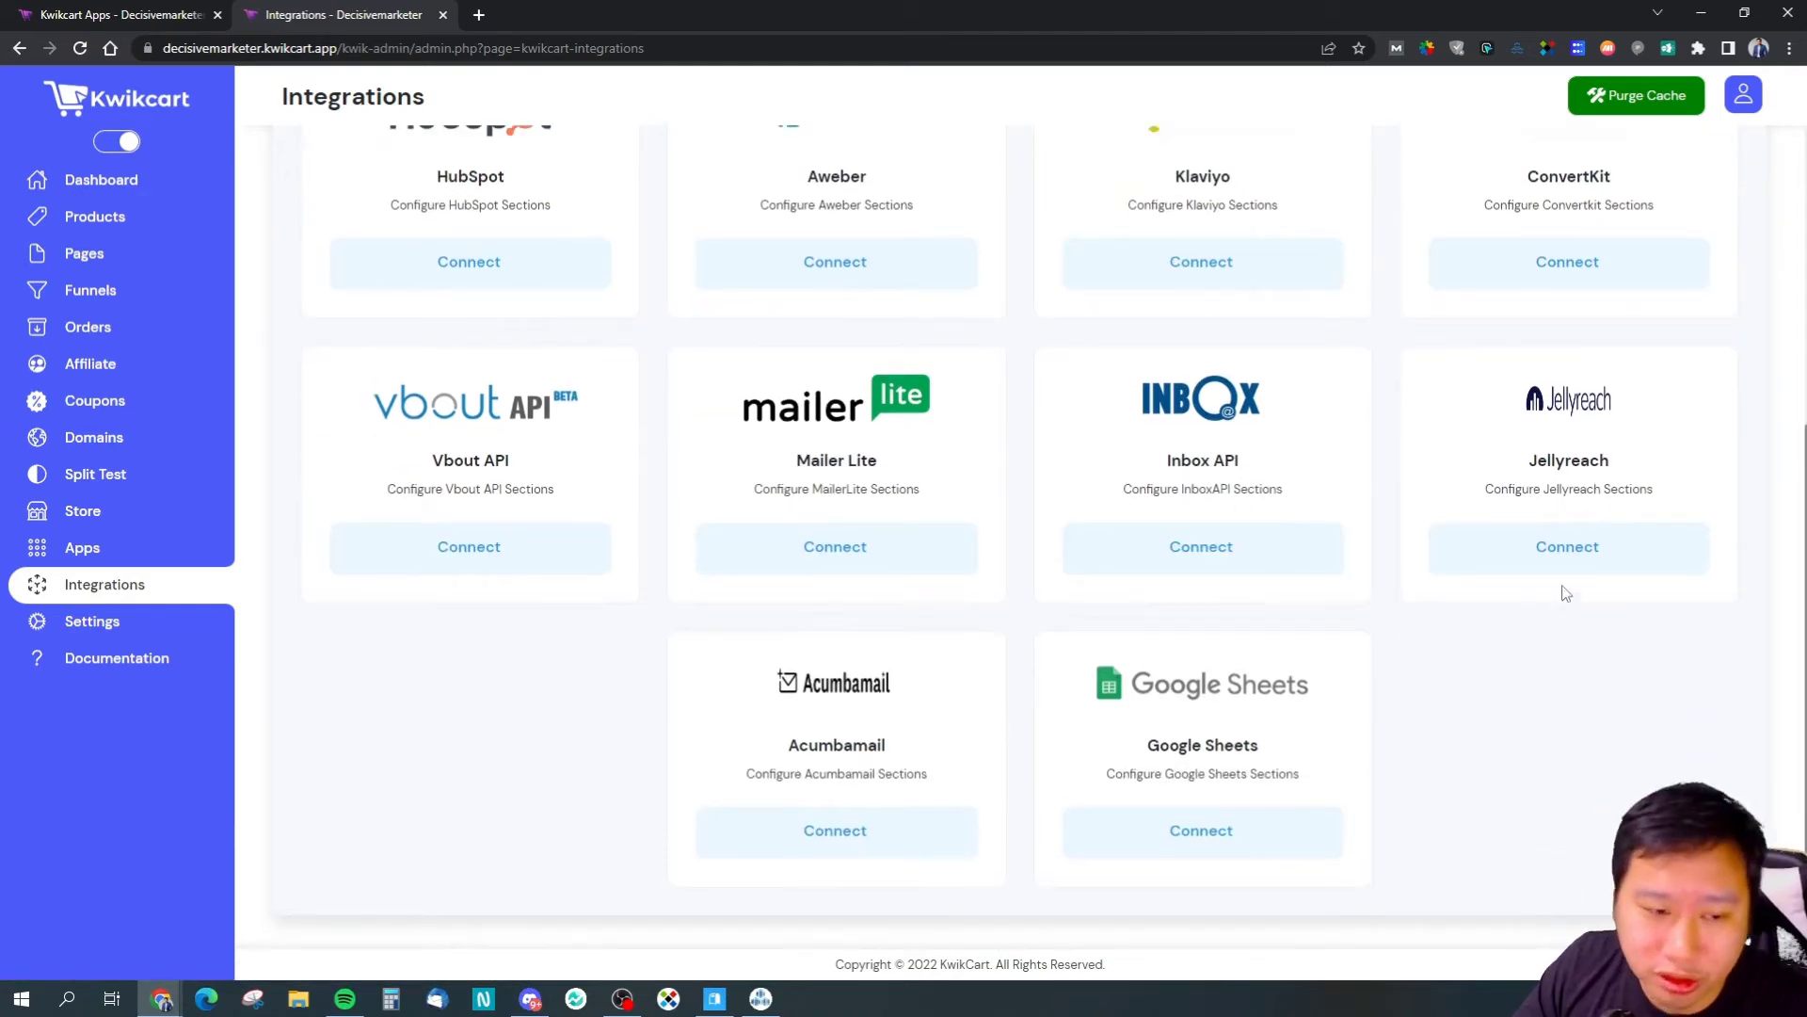
{"action": "scroll", "coordinate": [1348, 633], "scroll_direction": "up", "scroll_amount": 4}
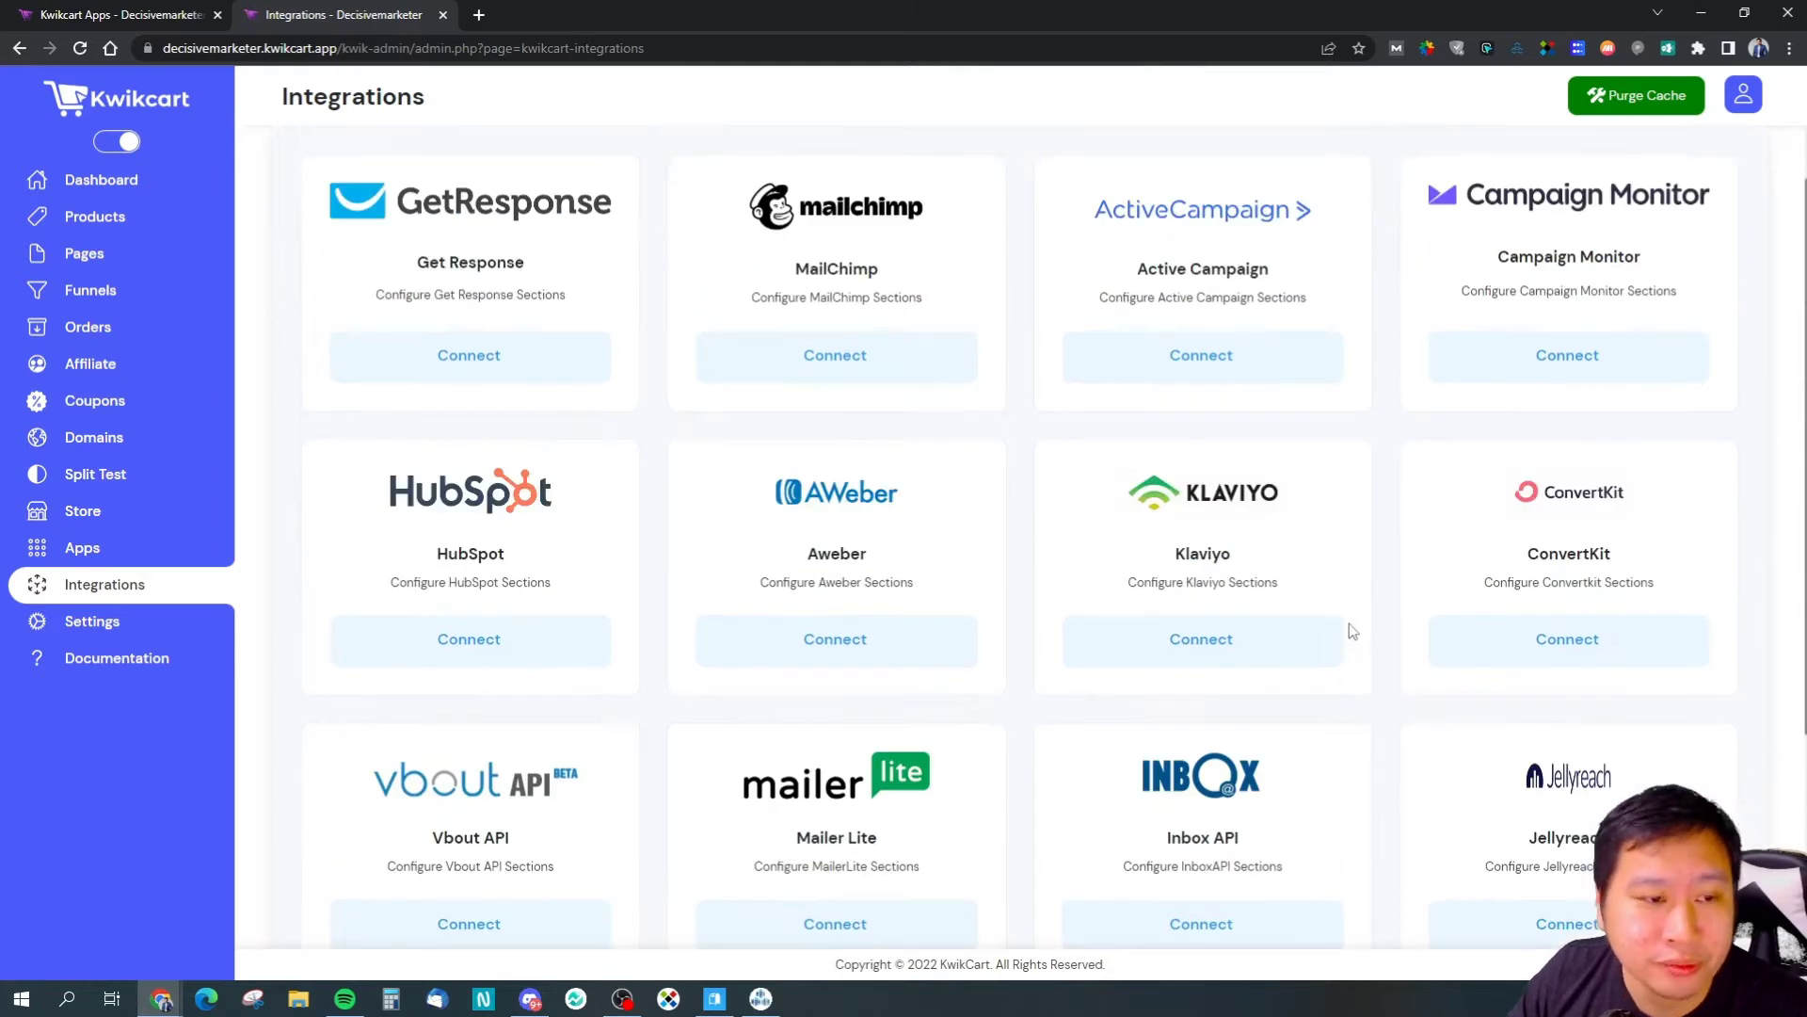
{"action": "scroll", "coordinate": [1352, 630], "scroll_direction": "down", "scroll_amount": 5}
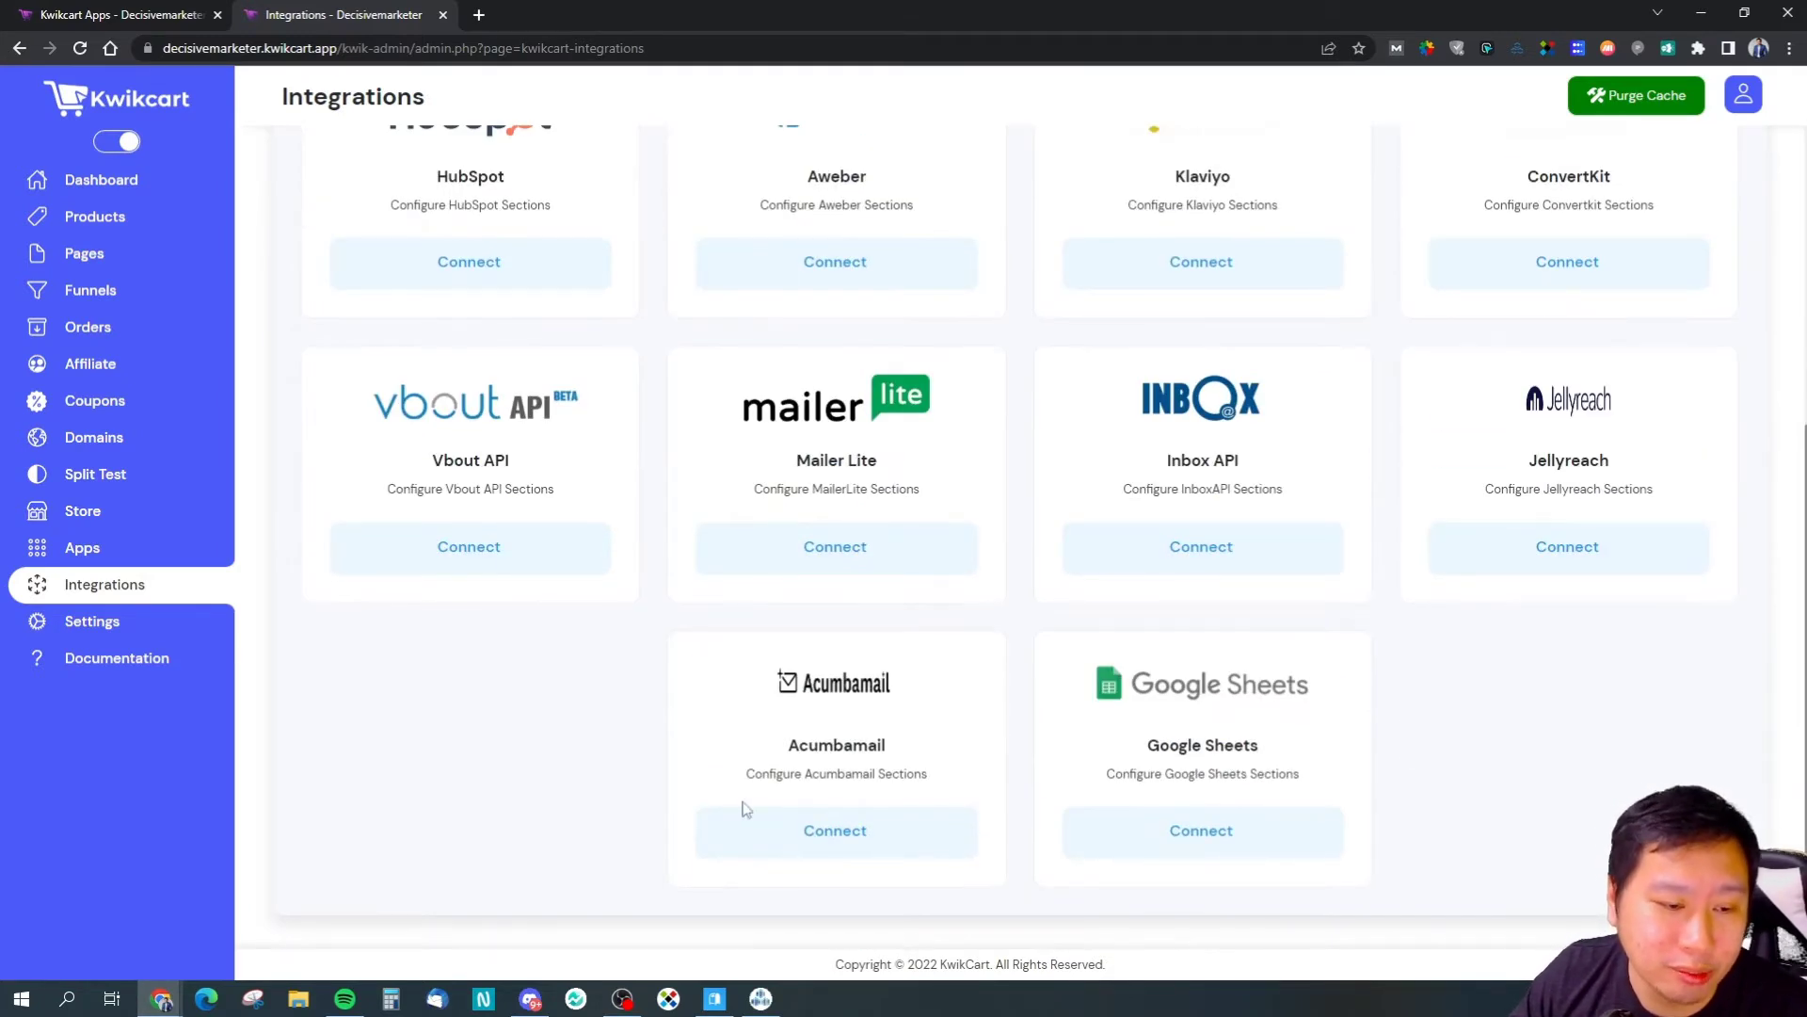
{"action": "scroll", "coordinate": [989, 625], "scroll_direction": "up", "scroll_amount": 5}
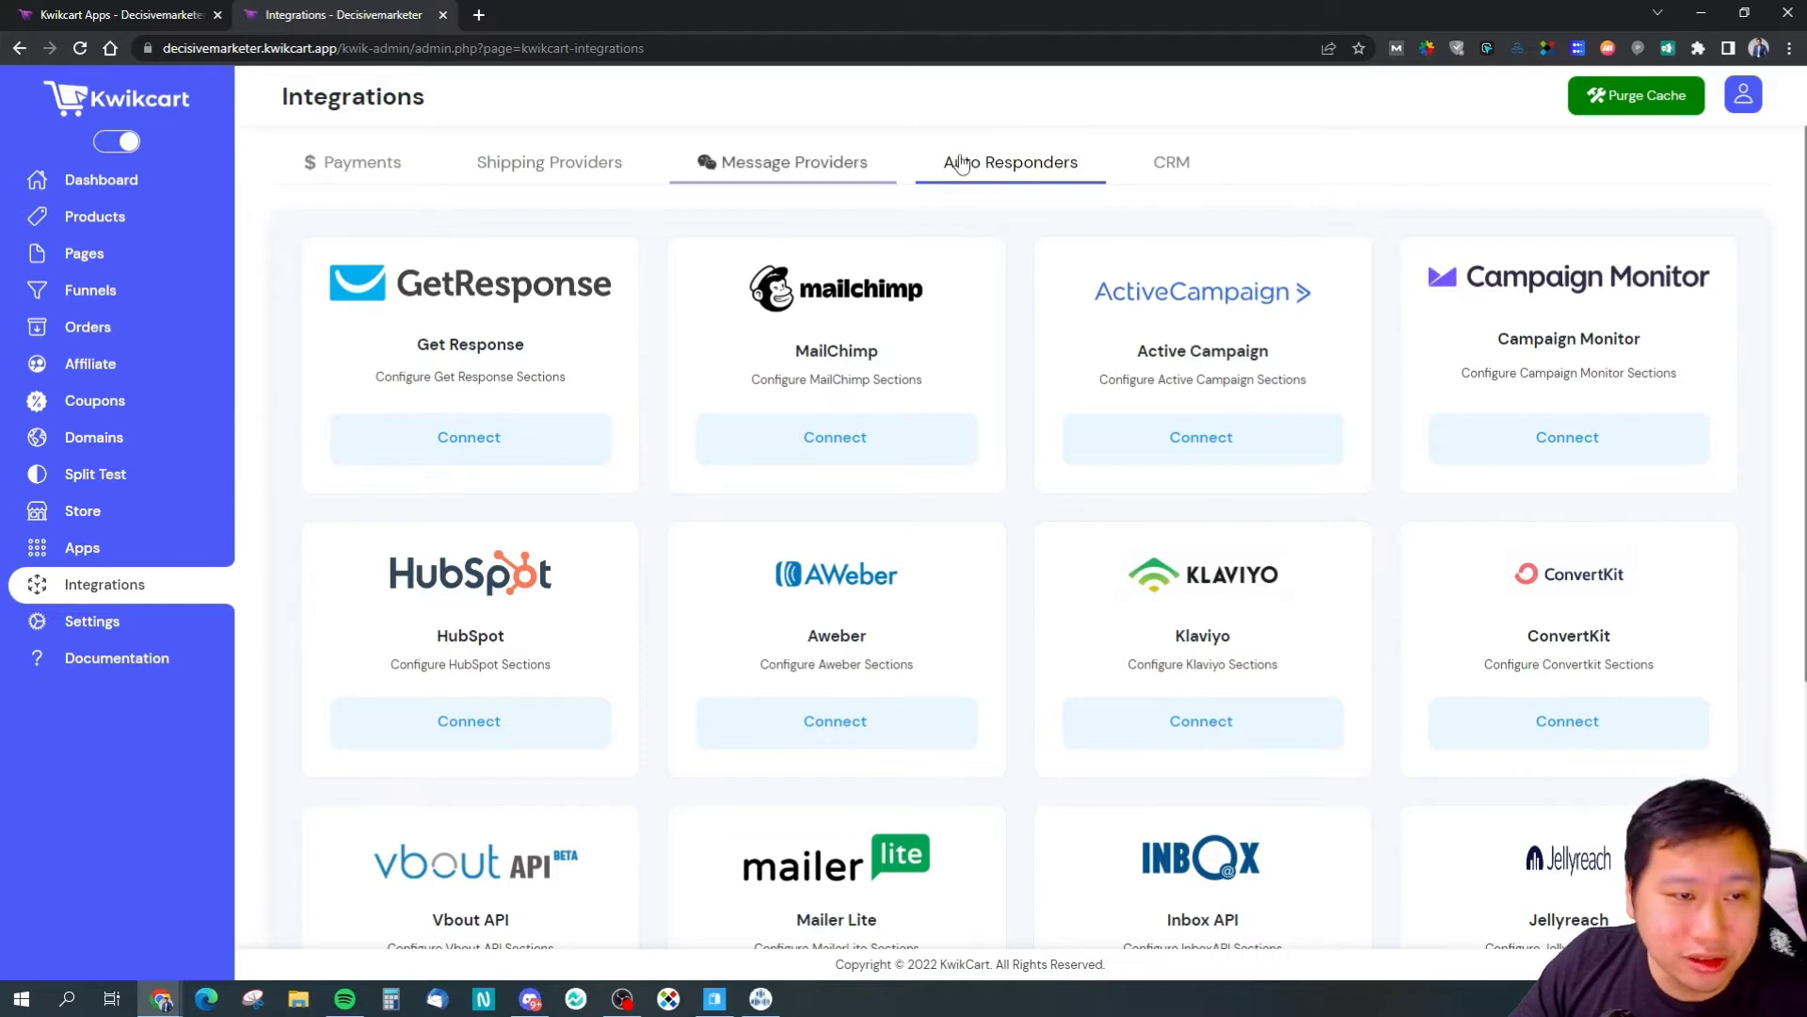
Step: Compare the CRM integrations with the Auto Responders and return to the CRM integrations
{"action": "left_click", "coordinate": [1188, 169]}
{"action": "left_click", "coordinate": [1010, 163]}
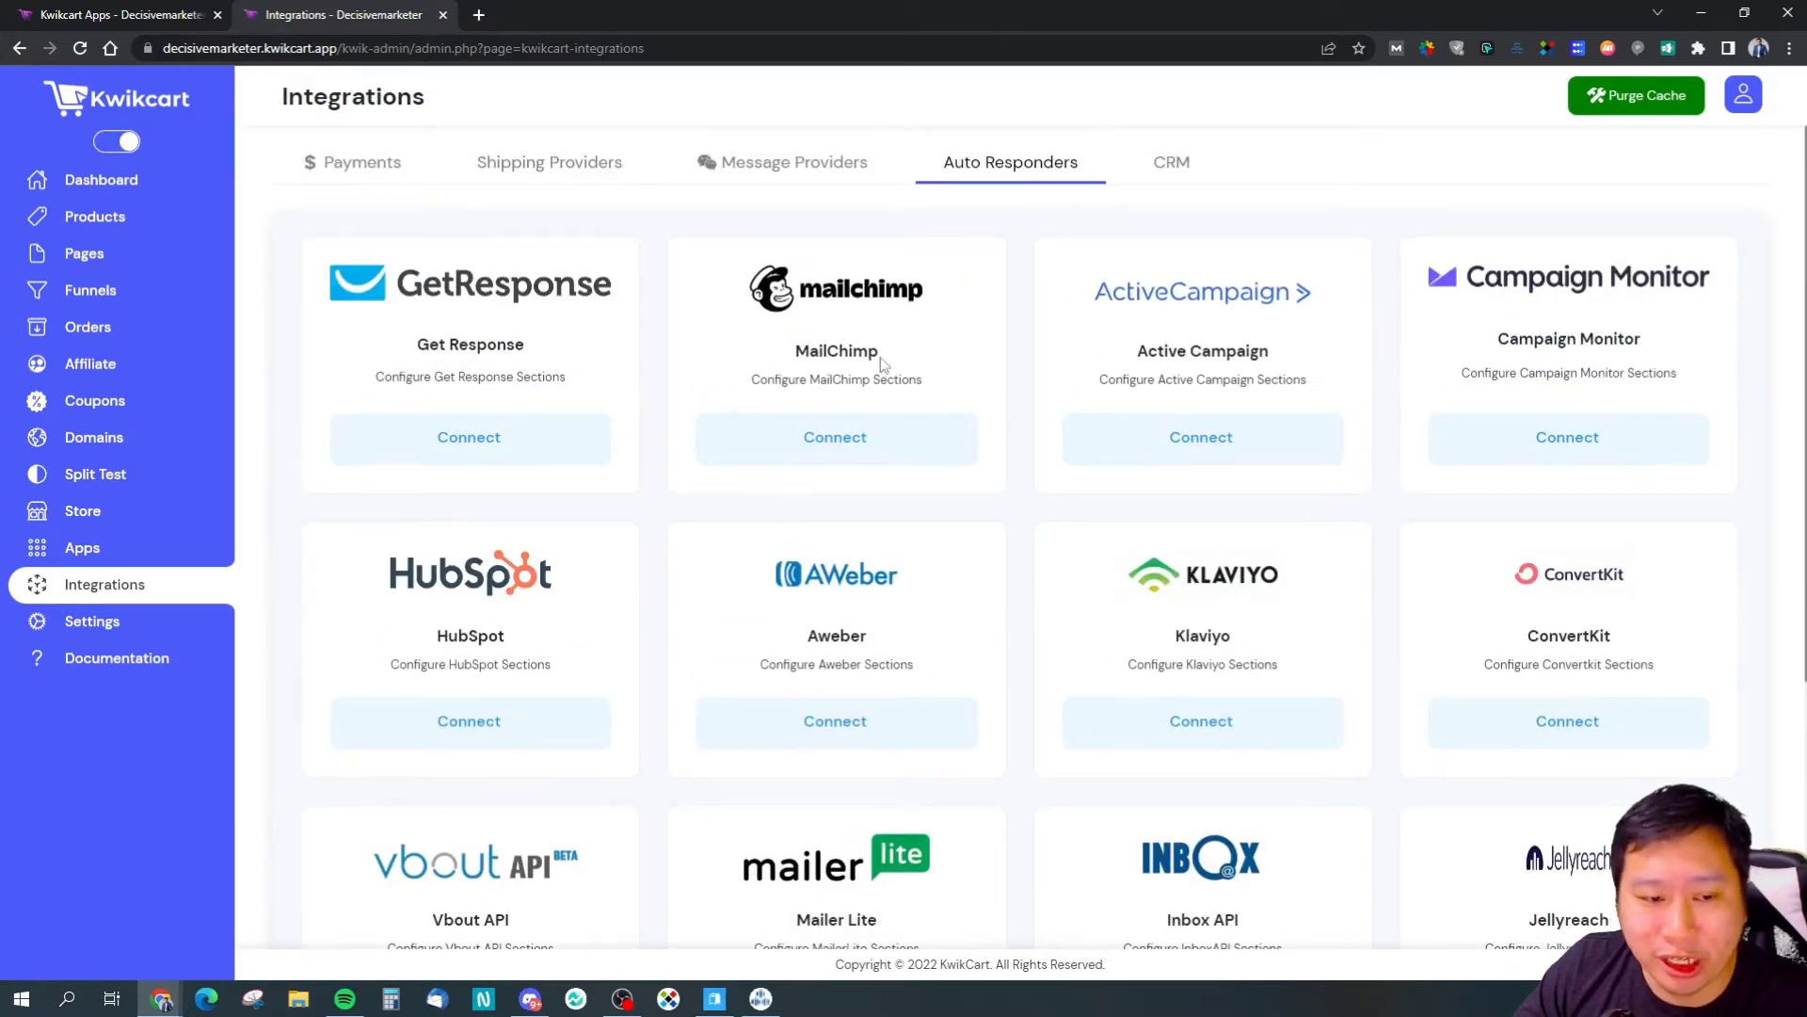
{"action": "left_click", "coordinate": [1173, 164]}
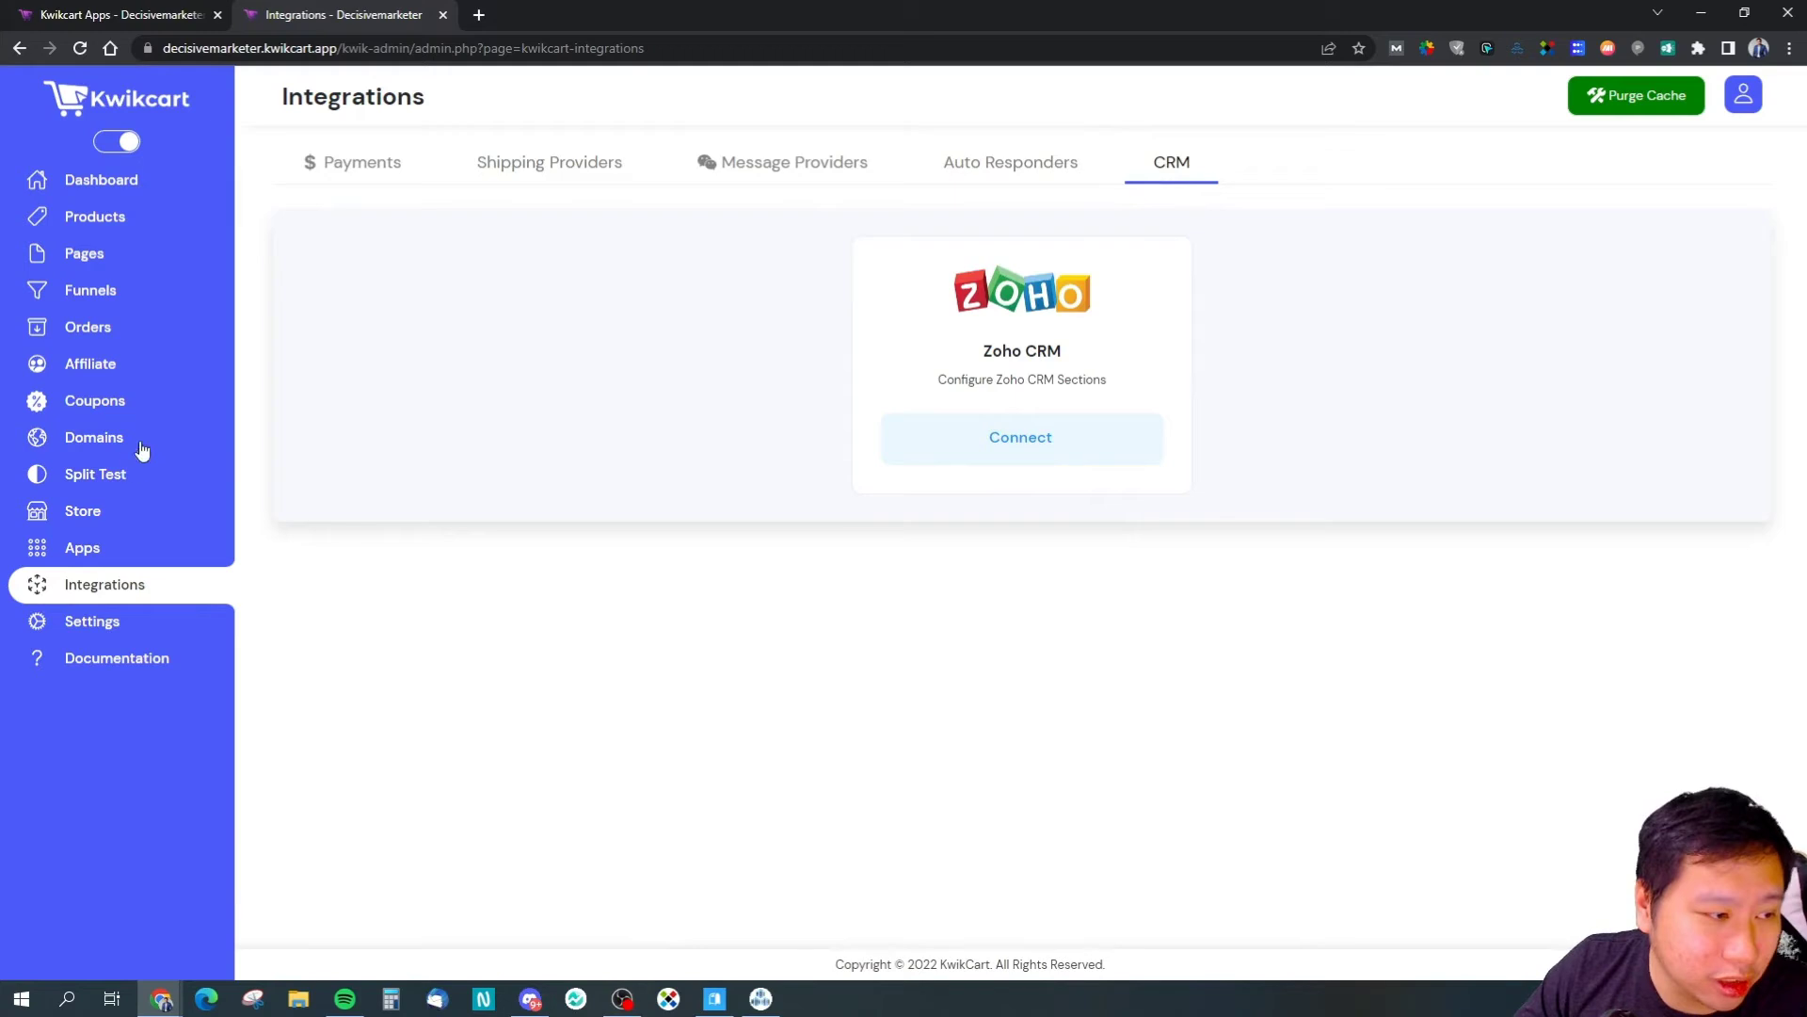
Step: Start a new product from the All Products list and look over the form's info, pricing, short description and media sections
{"action": "left_click", "coordinate": [141, 218]}
{"action": "left_click", "coordinate": [180, 261]}
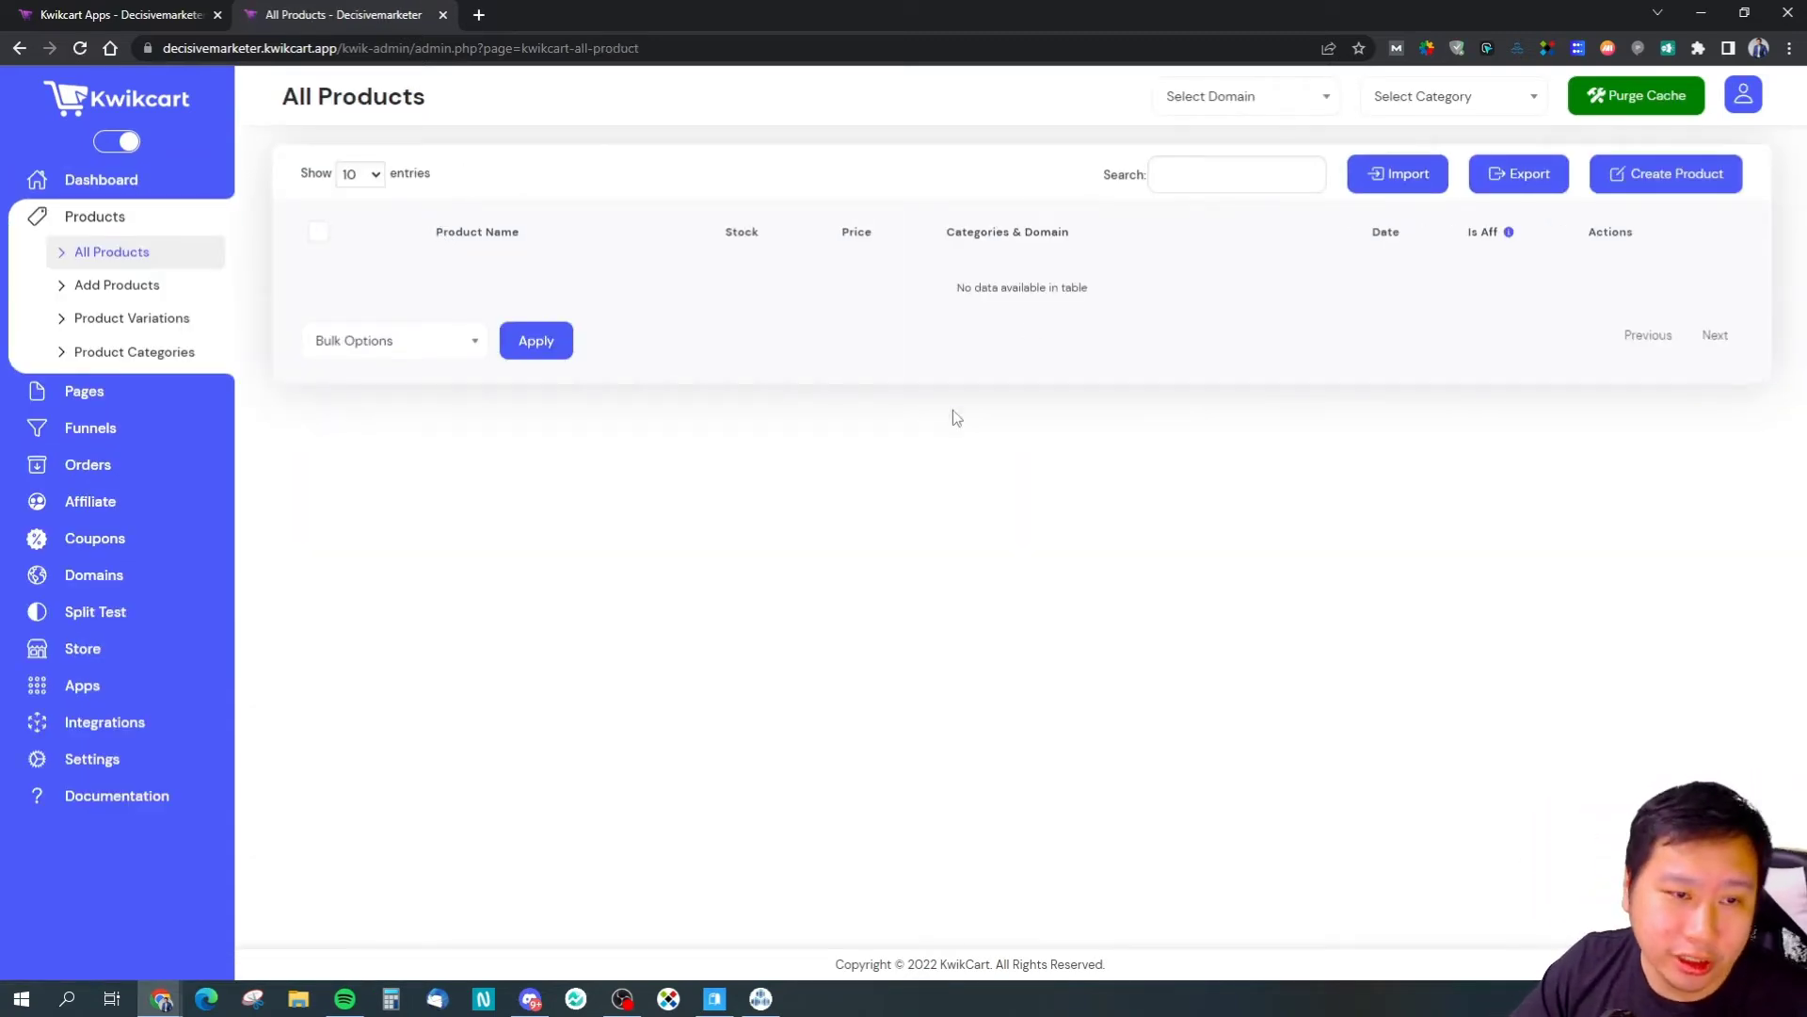
{"action": "left_click", "coordinate": [1648, 178]}
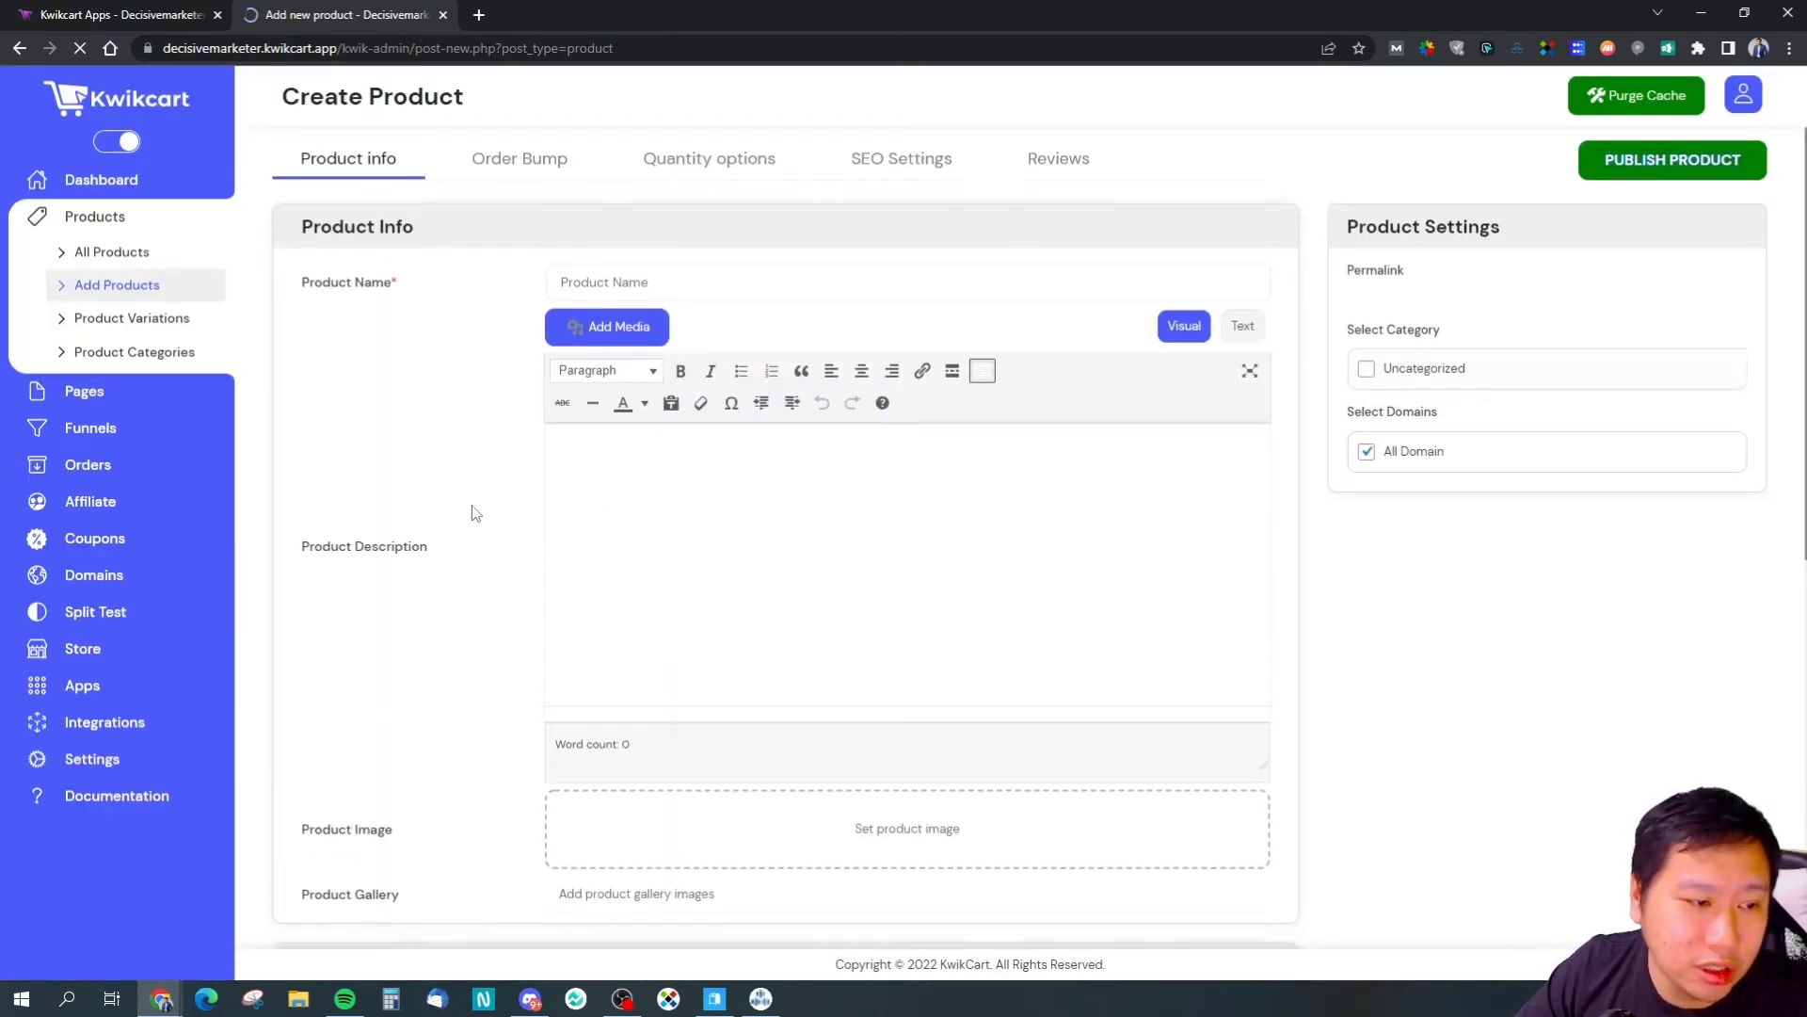
{"action": "scroll", "coordinate": [475, 509], "scroll_direction": "down", "scroll_amount": 9}
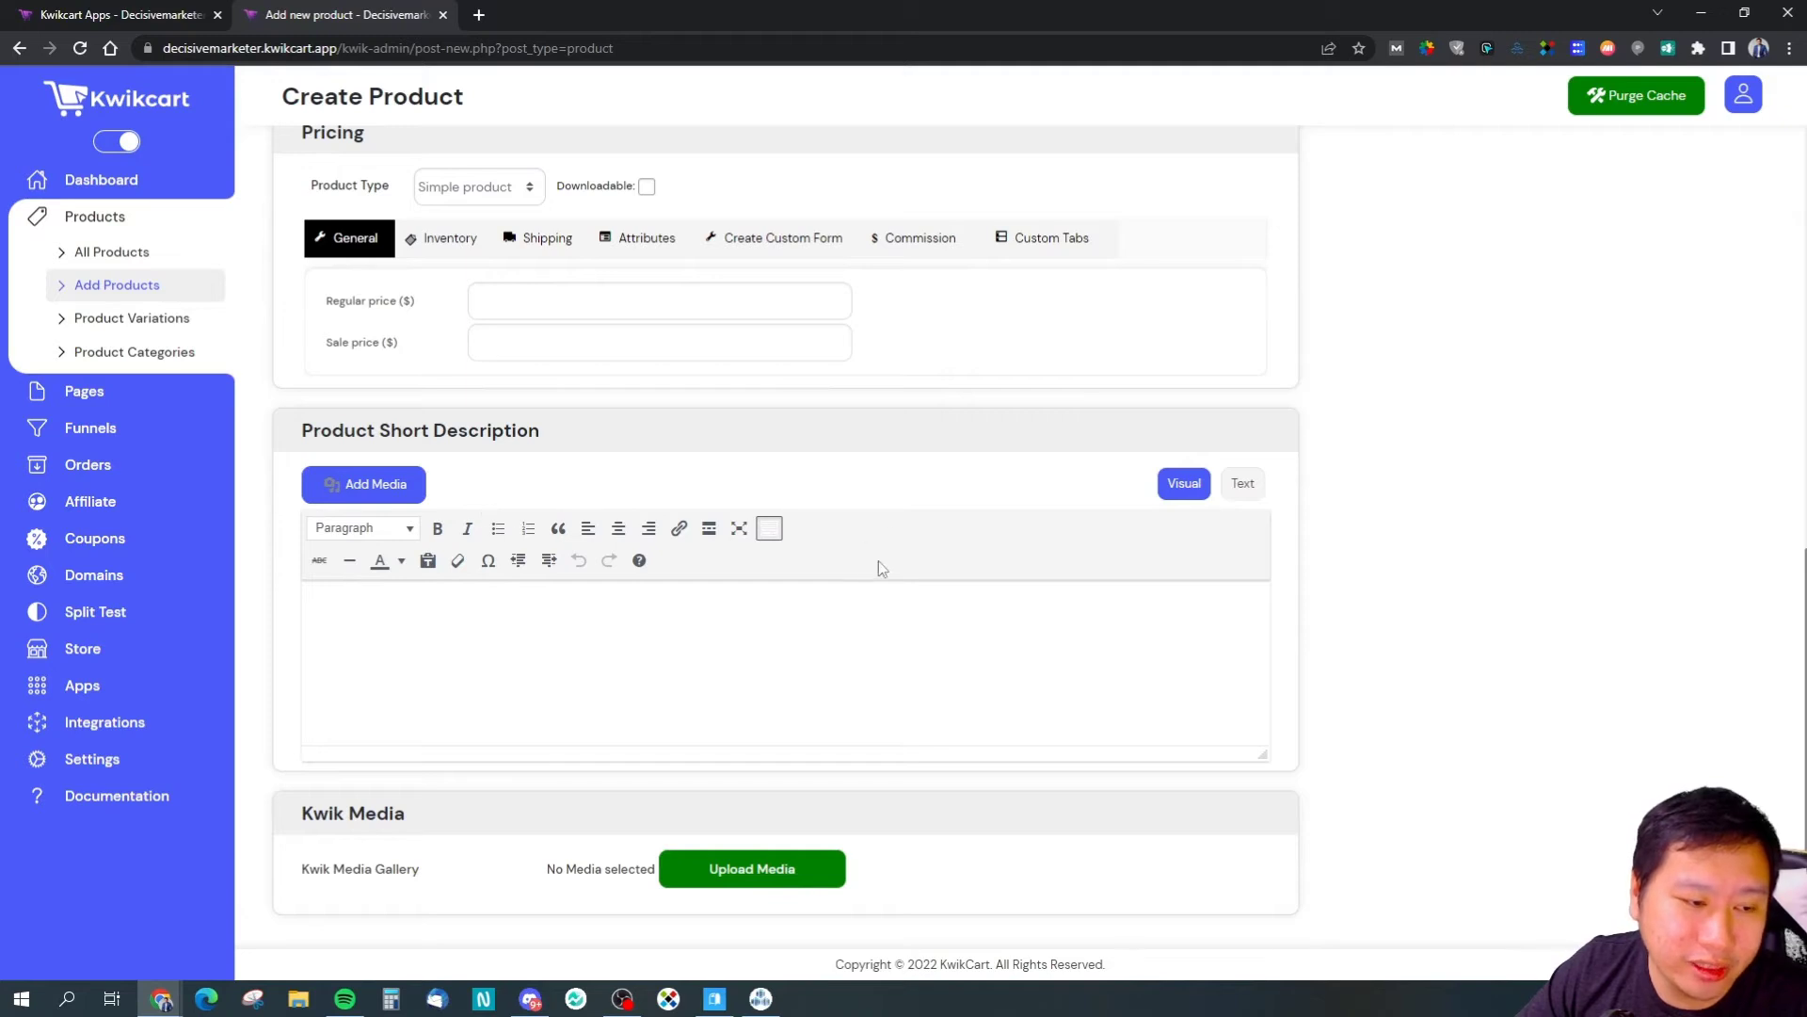
{"action": "scroll", "coordinate": [879, 563], "scroll_direction": "up", "scroll_amount": 8}
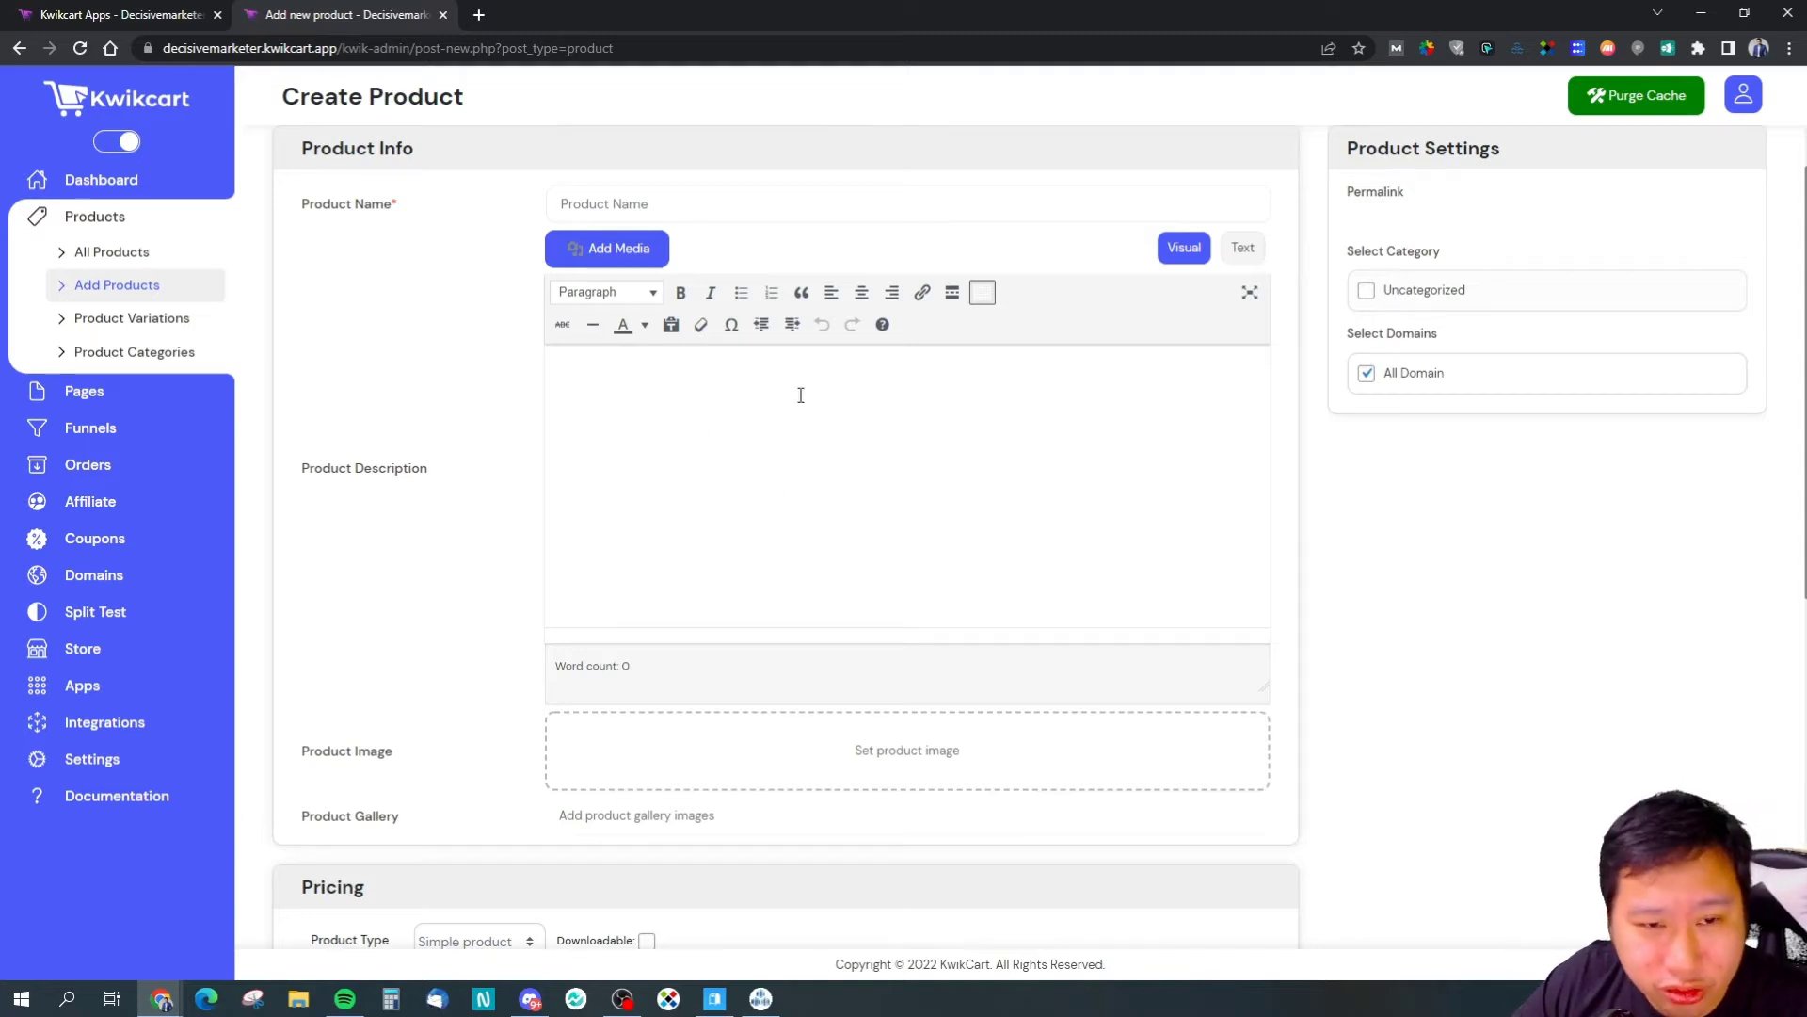
Step: Browse the media library available for the product description and close it without choosing an image
{"action": "left_click", "coordinate": [599, 254]}
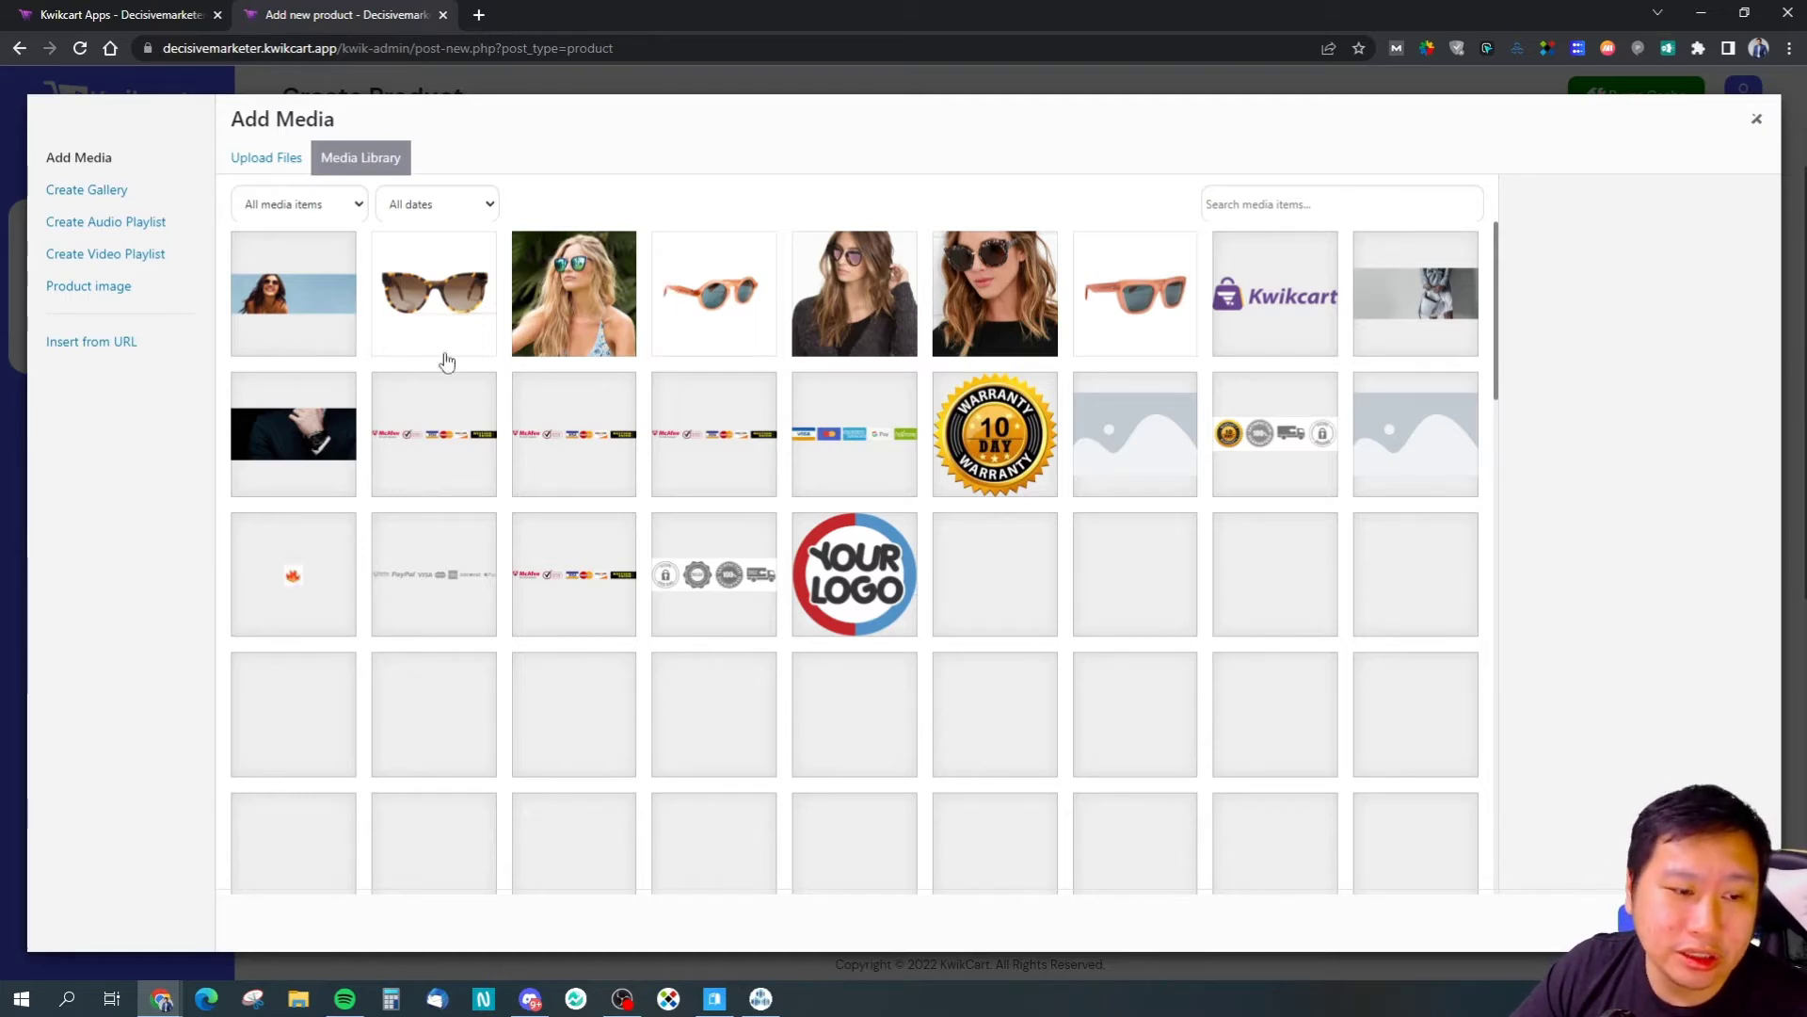
{"action": "scroll", "coordinate": [1095, 473], "scroll_direction": "down", "scroll_amount": 5}
{"action": "scroll", "coordinate": [1040, 458], "scroll_direction": "up", "scroll_amount": 5}
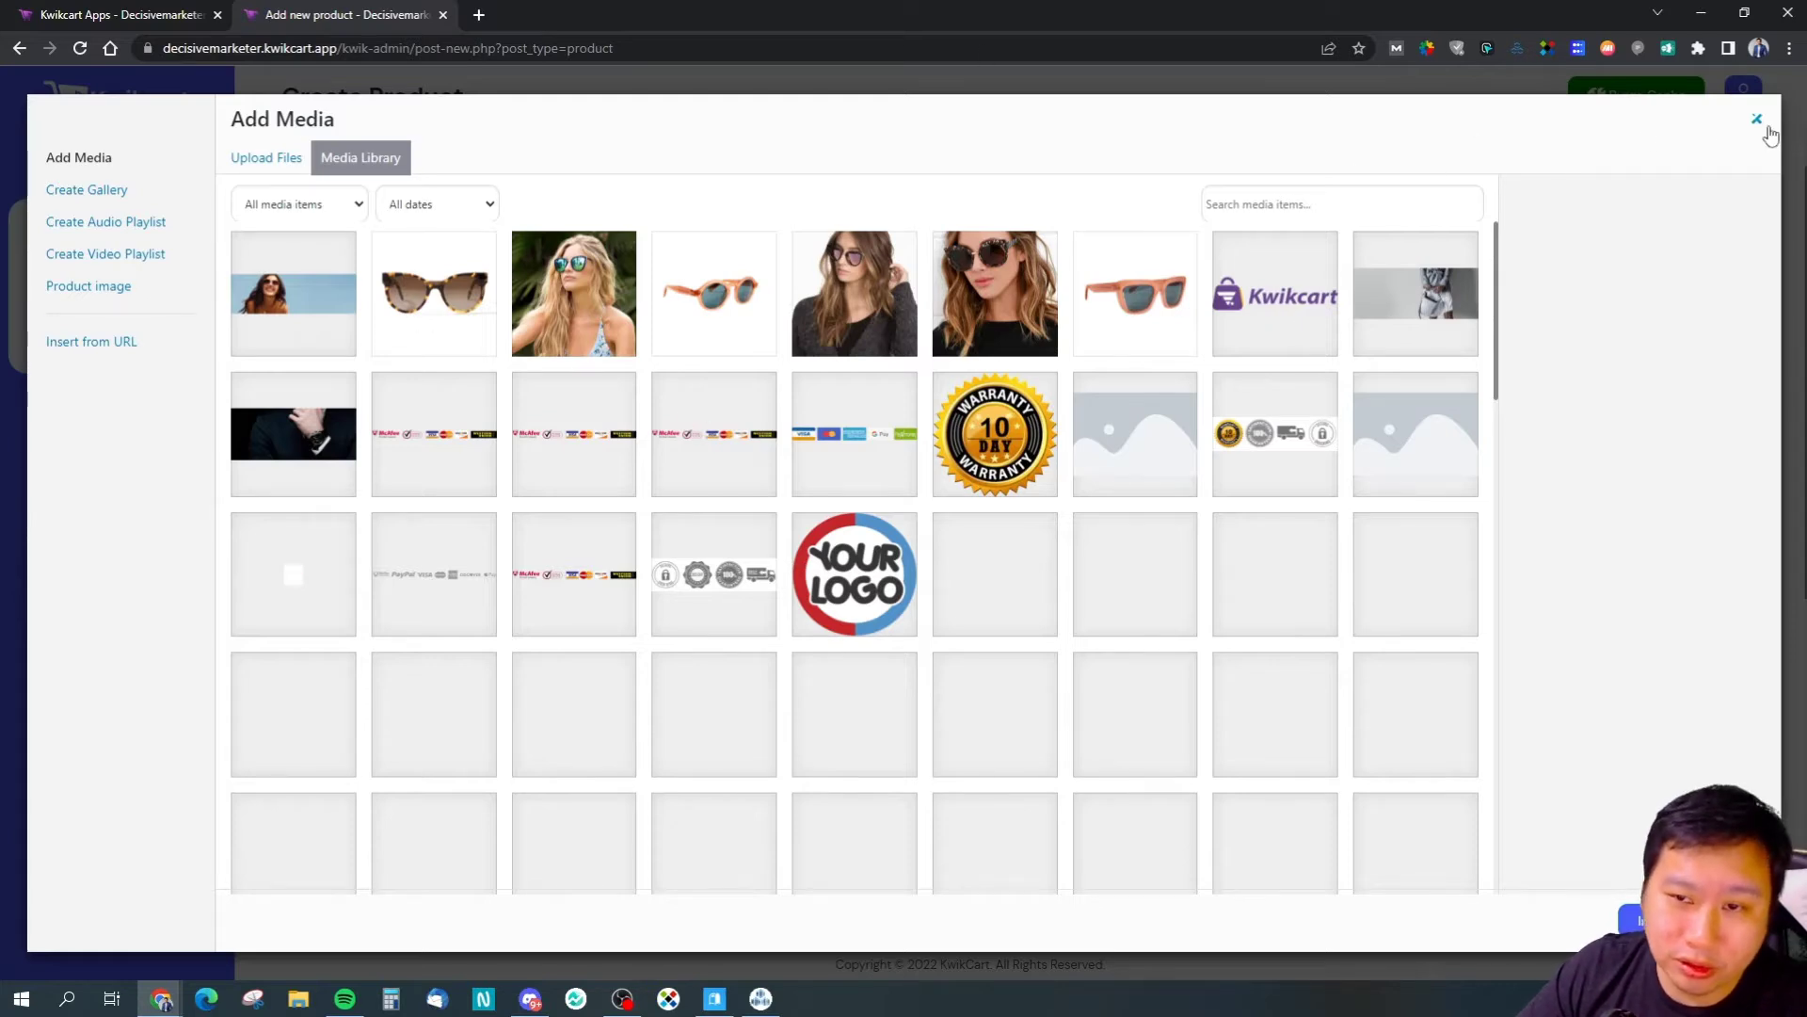
{"action": "left_click", "coordinate": [1757, 120]}
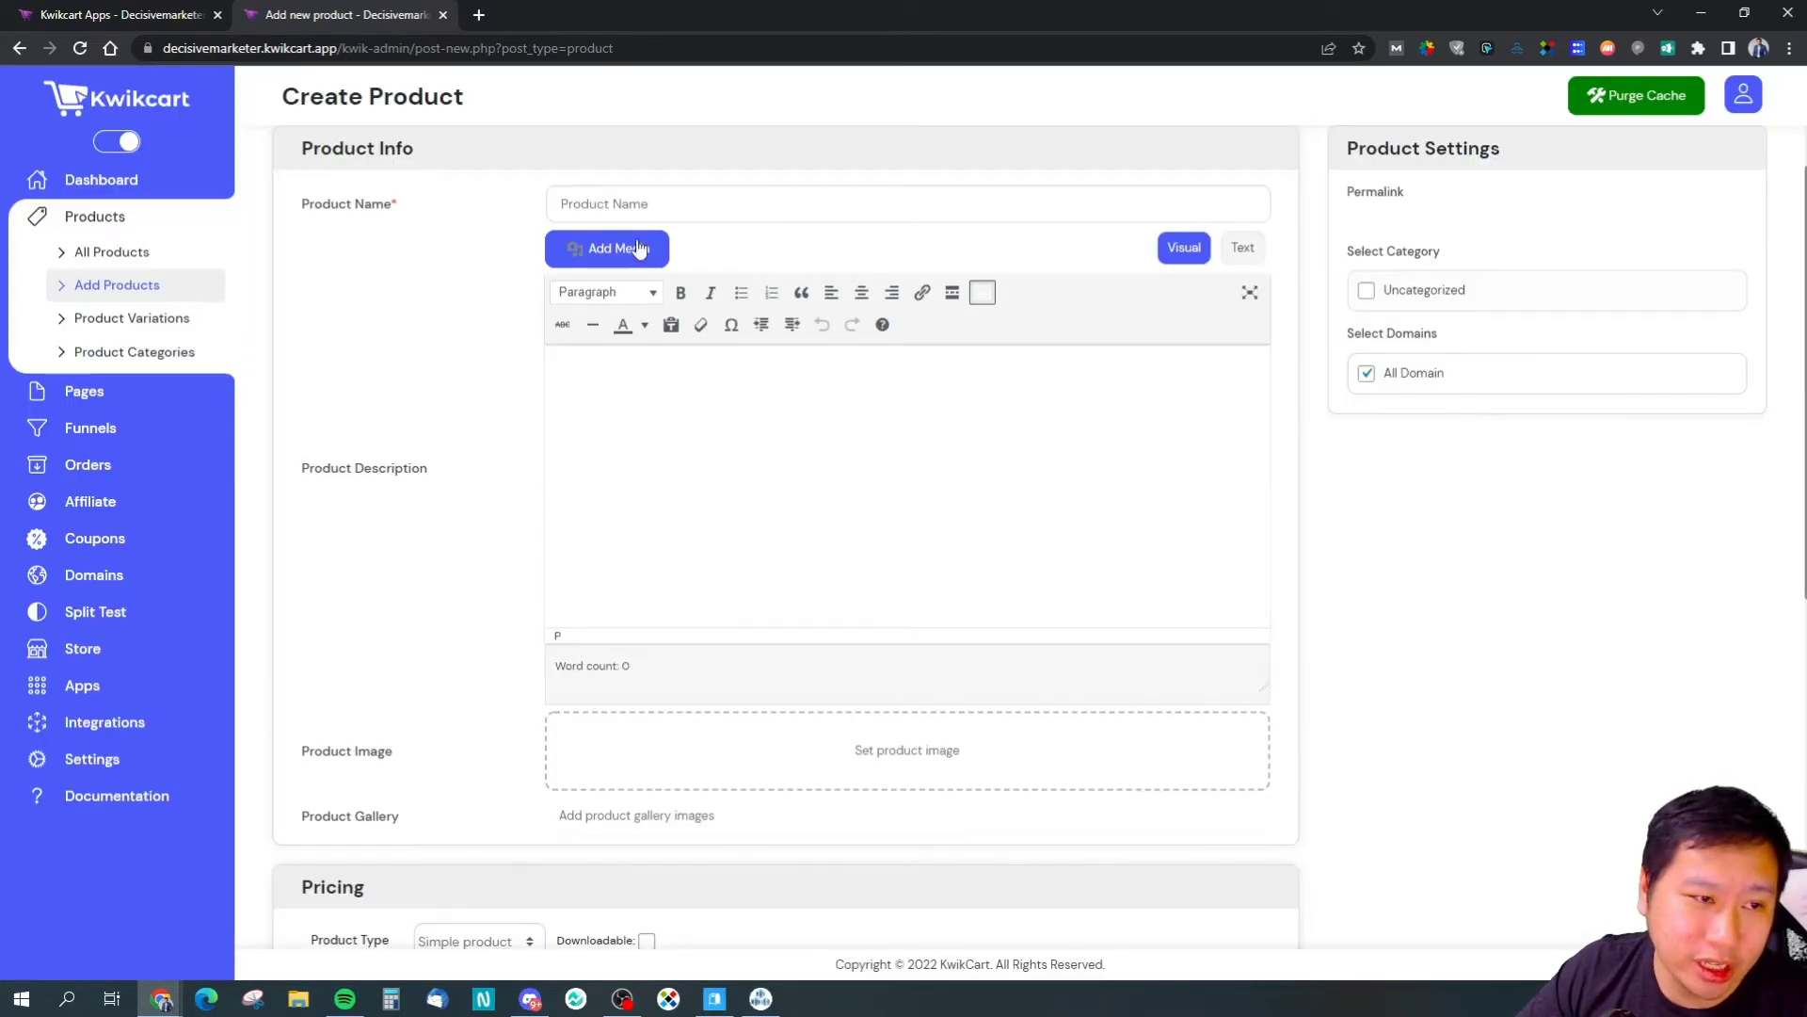
Step: Check the details of the orange sunglasses image in the description's media library and close the library without inserting it
{"action": "left_click", "coordinate": [639, 248]}
{"action": "left_click", "coordinate": [730, 321]}
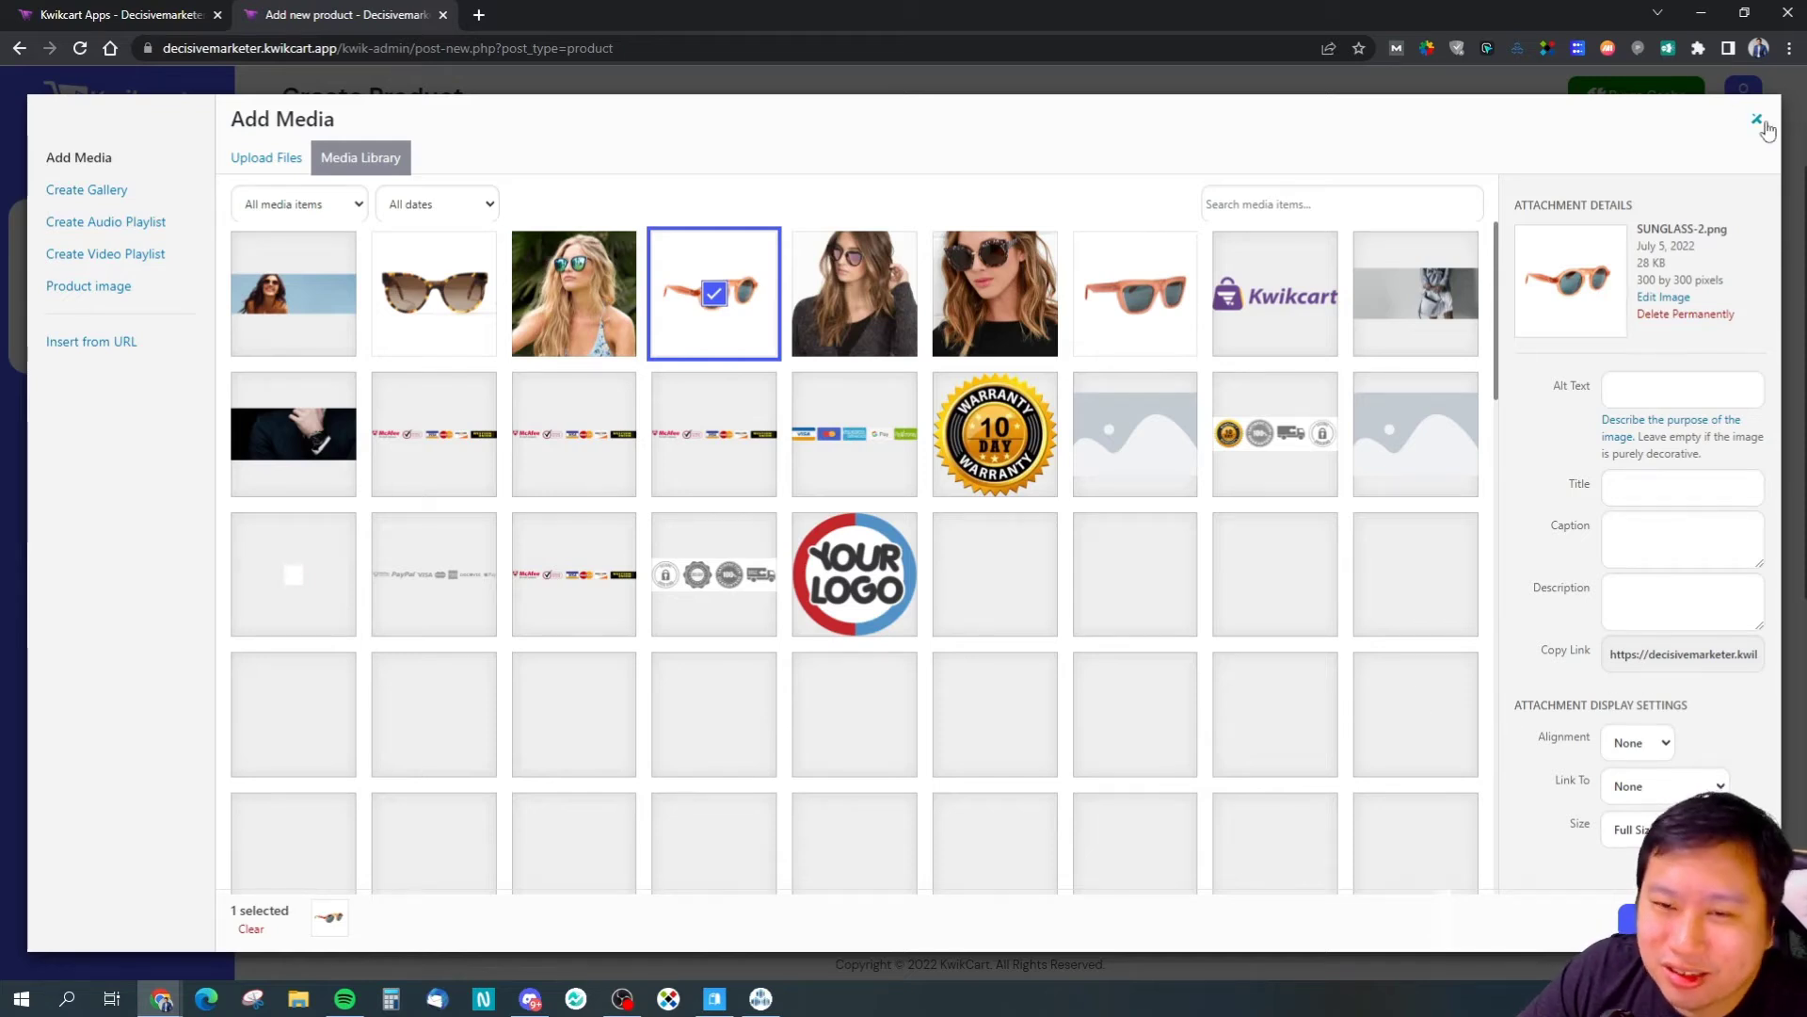
{"action": "left_click", "coordinate": [1756, 122]}
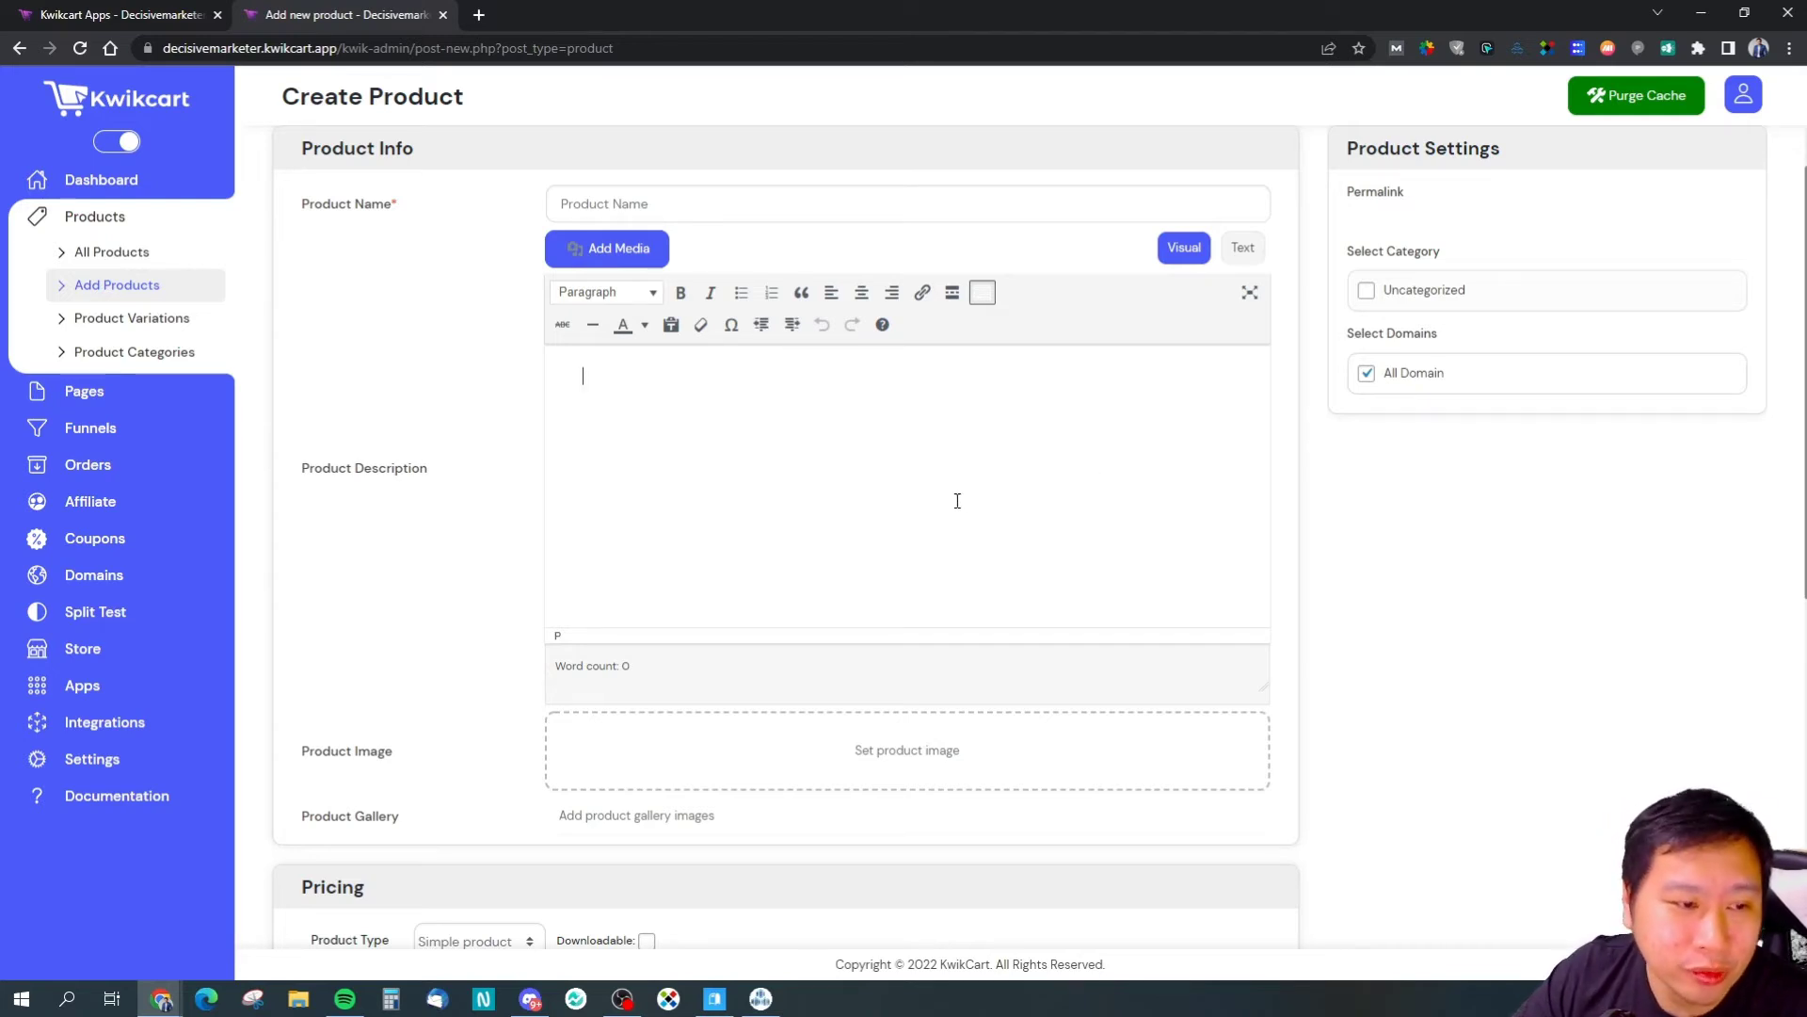
Step: Compare the Simple product and Variable product types in the Pricing section, ending on Variable product
{"action": "scroll", "coordinate": [647, 475], "scroll_direction": "down", "scroll_amount": 3}
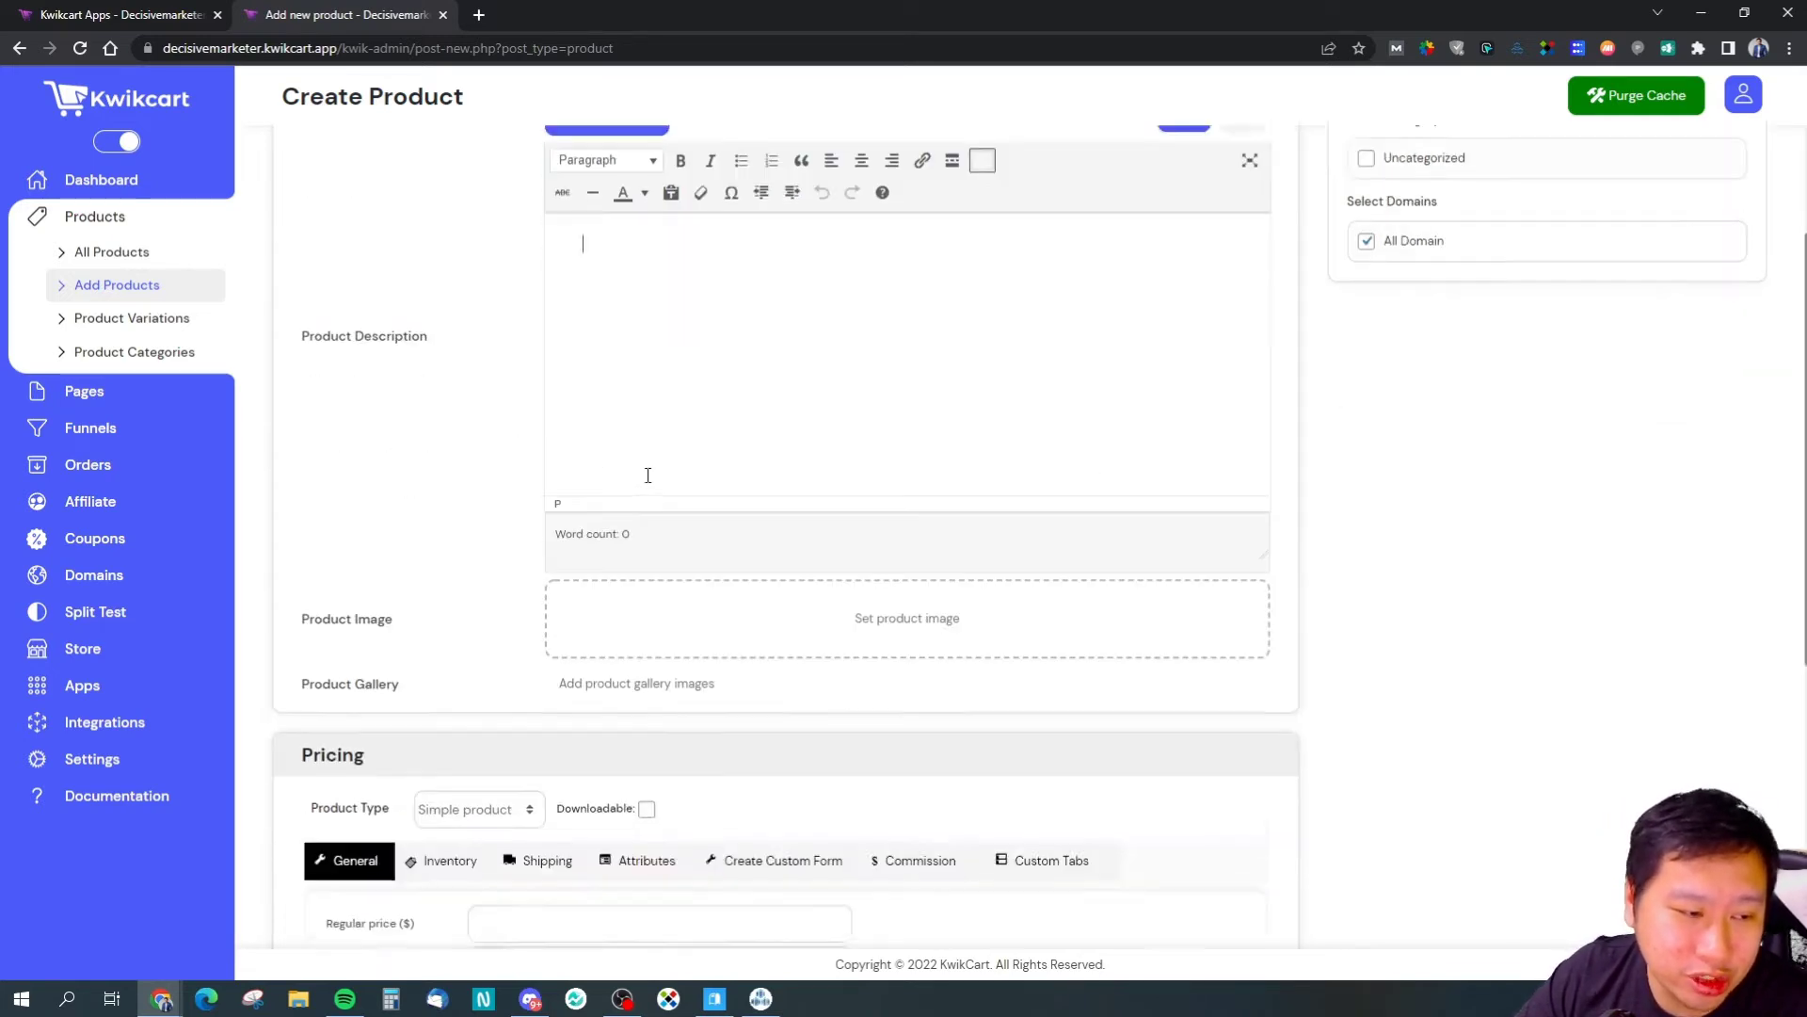
{"action": "scroll", "coordinate": [563, 603], "scroll_direction": "down", "scroll_amount": 5}
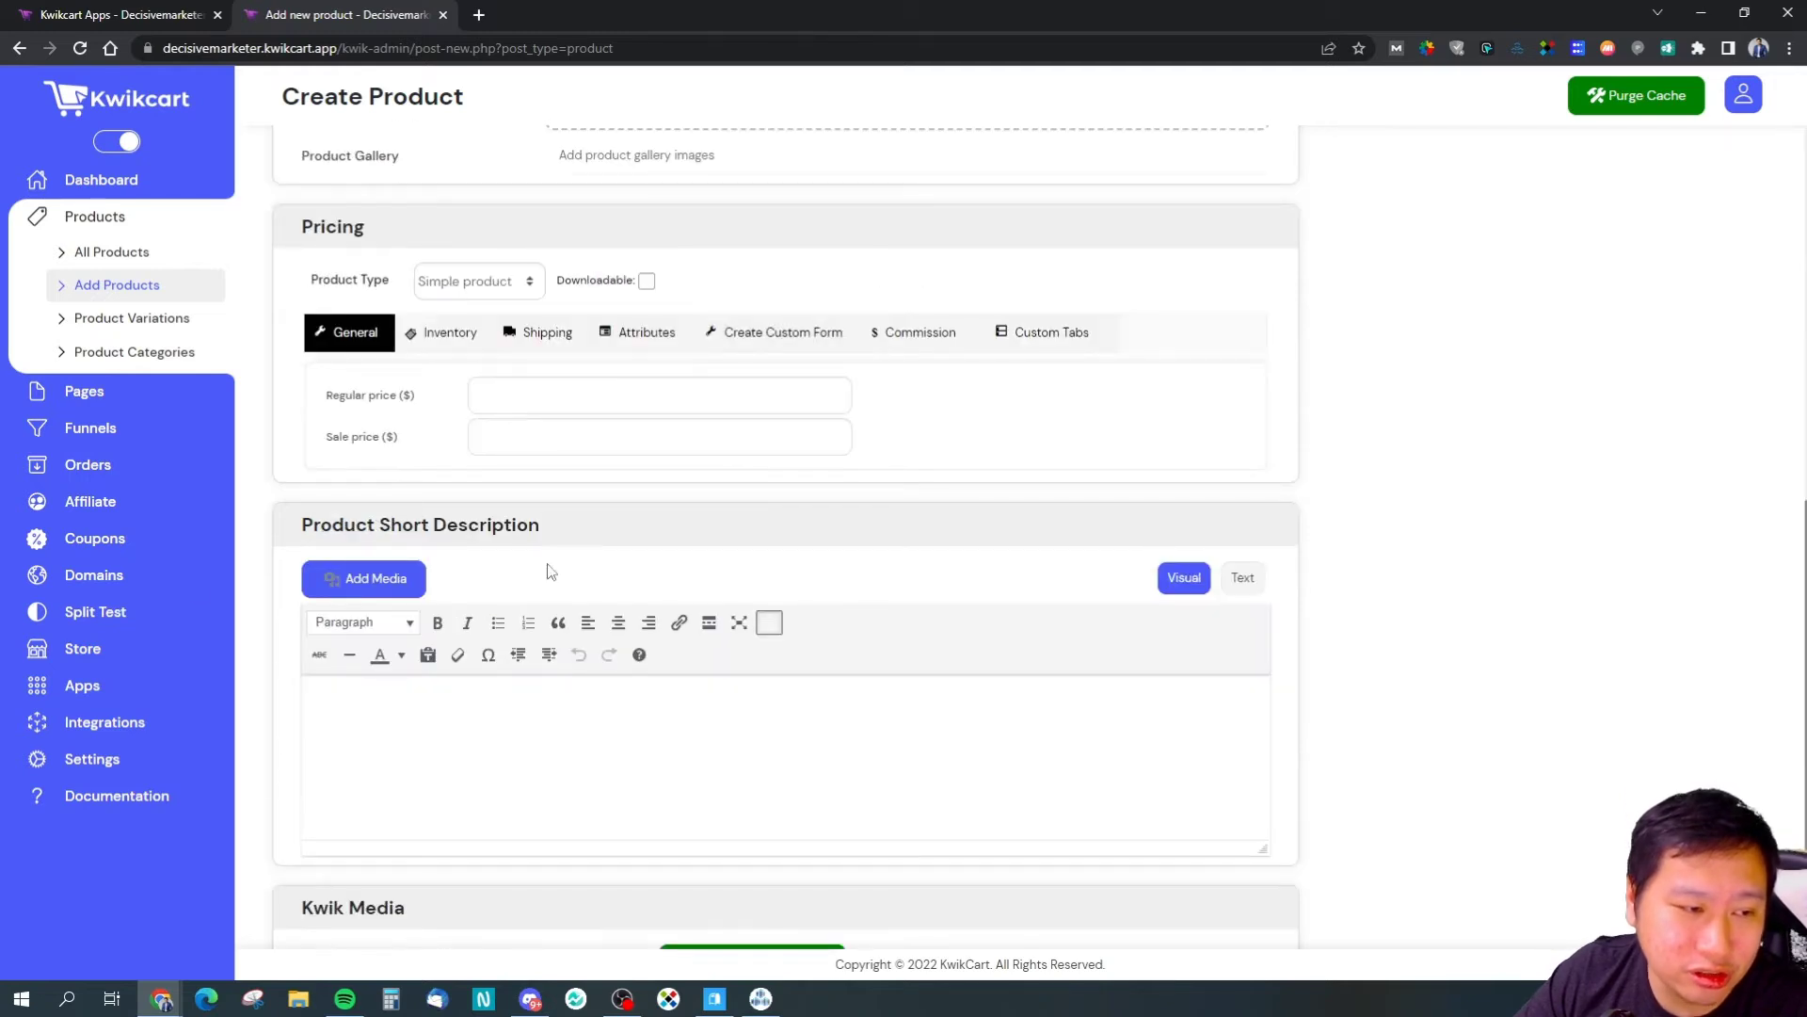
{"action": "scroll", "coordinate": [384, 588], "scroll_direction": "up", "scroll_amount": 3}
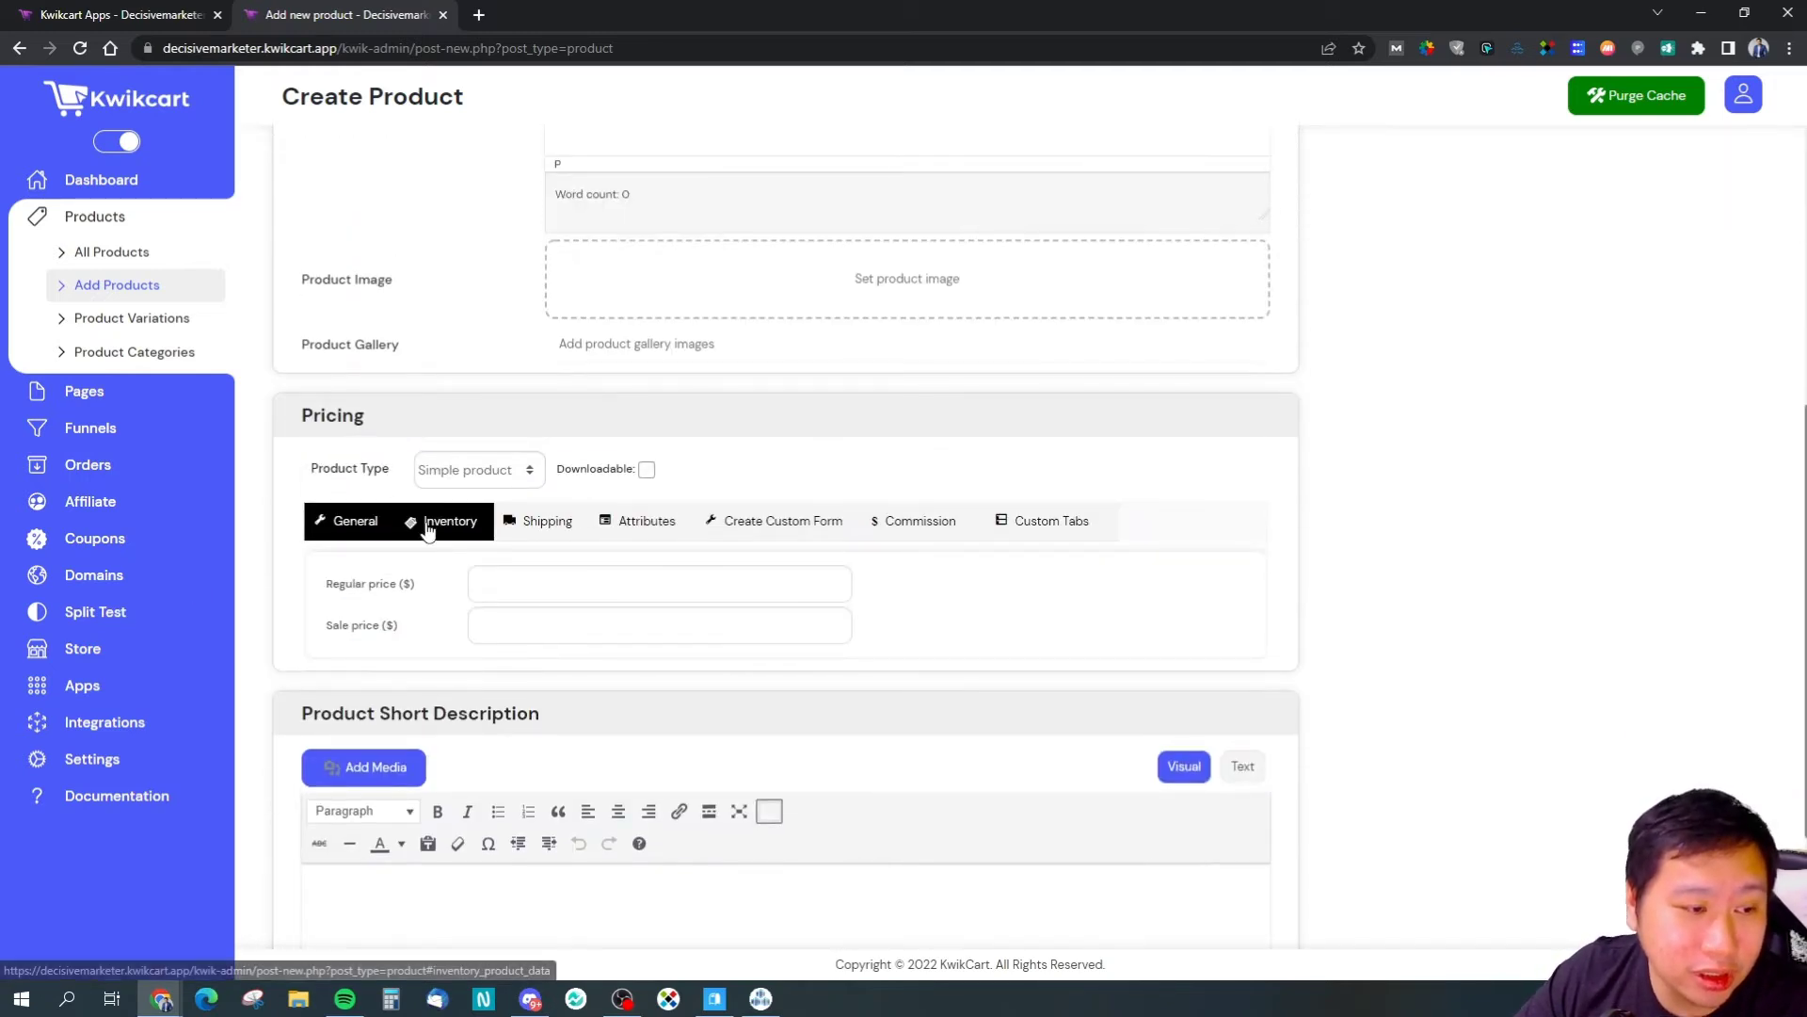
{"action": "left_click", "coordinate": [475, 480]}
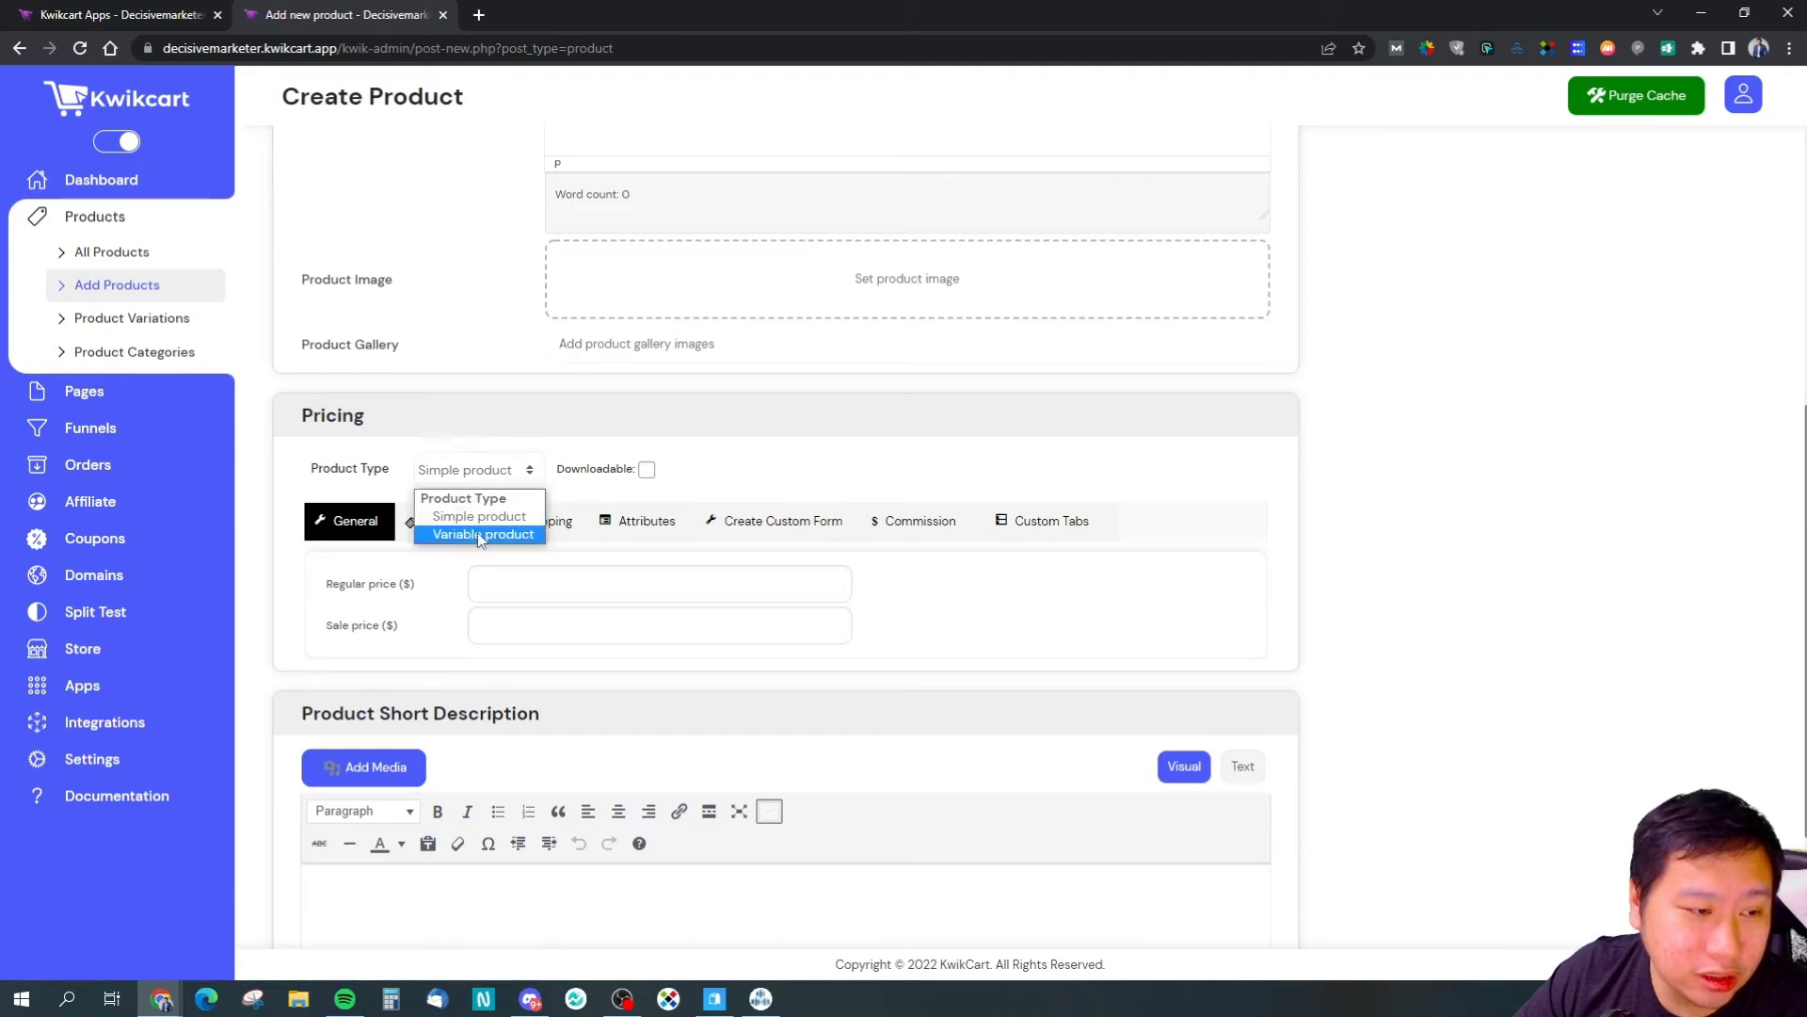
{"action": "left_click", "coordinate": [480, 534]}
{"action": "left_click", "coordinate": [475, 469]}
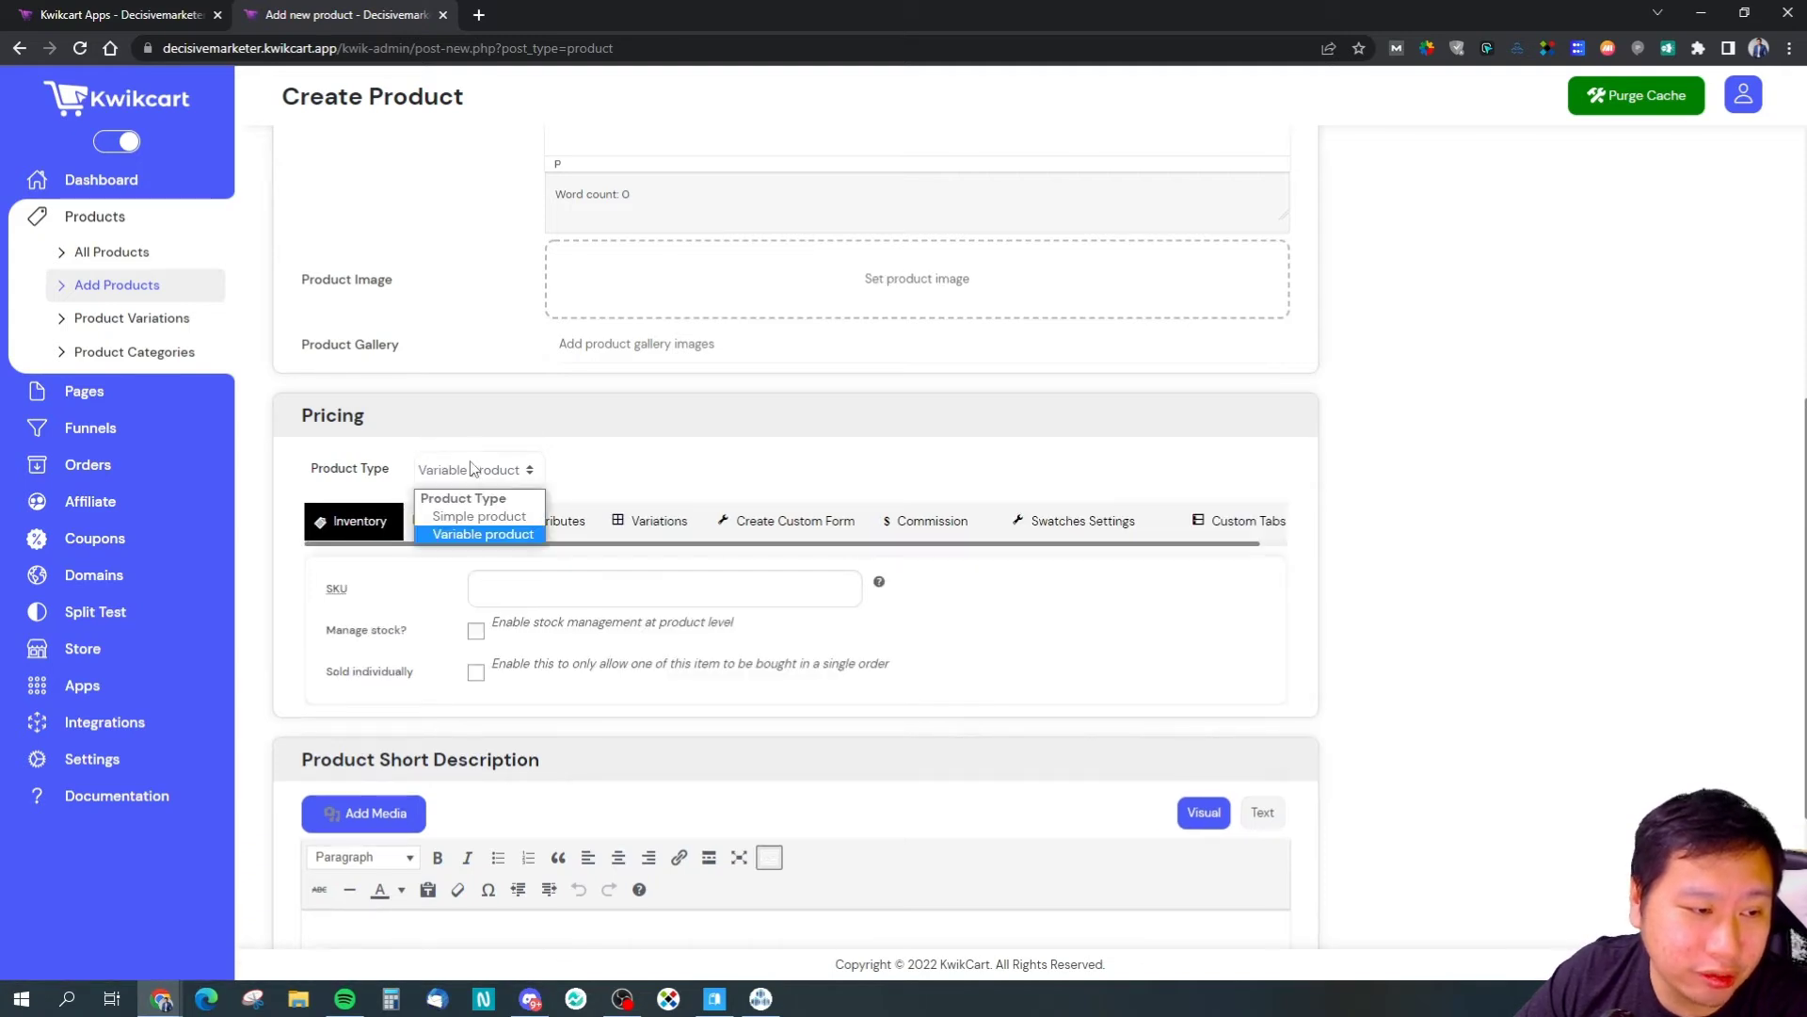
{"action": "left_click", "coordinate": [480, 517]}
{"action": "left_click", "coordinate": [476, 468]}
{"action": "left_click", "coordinate": [482, 534]}
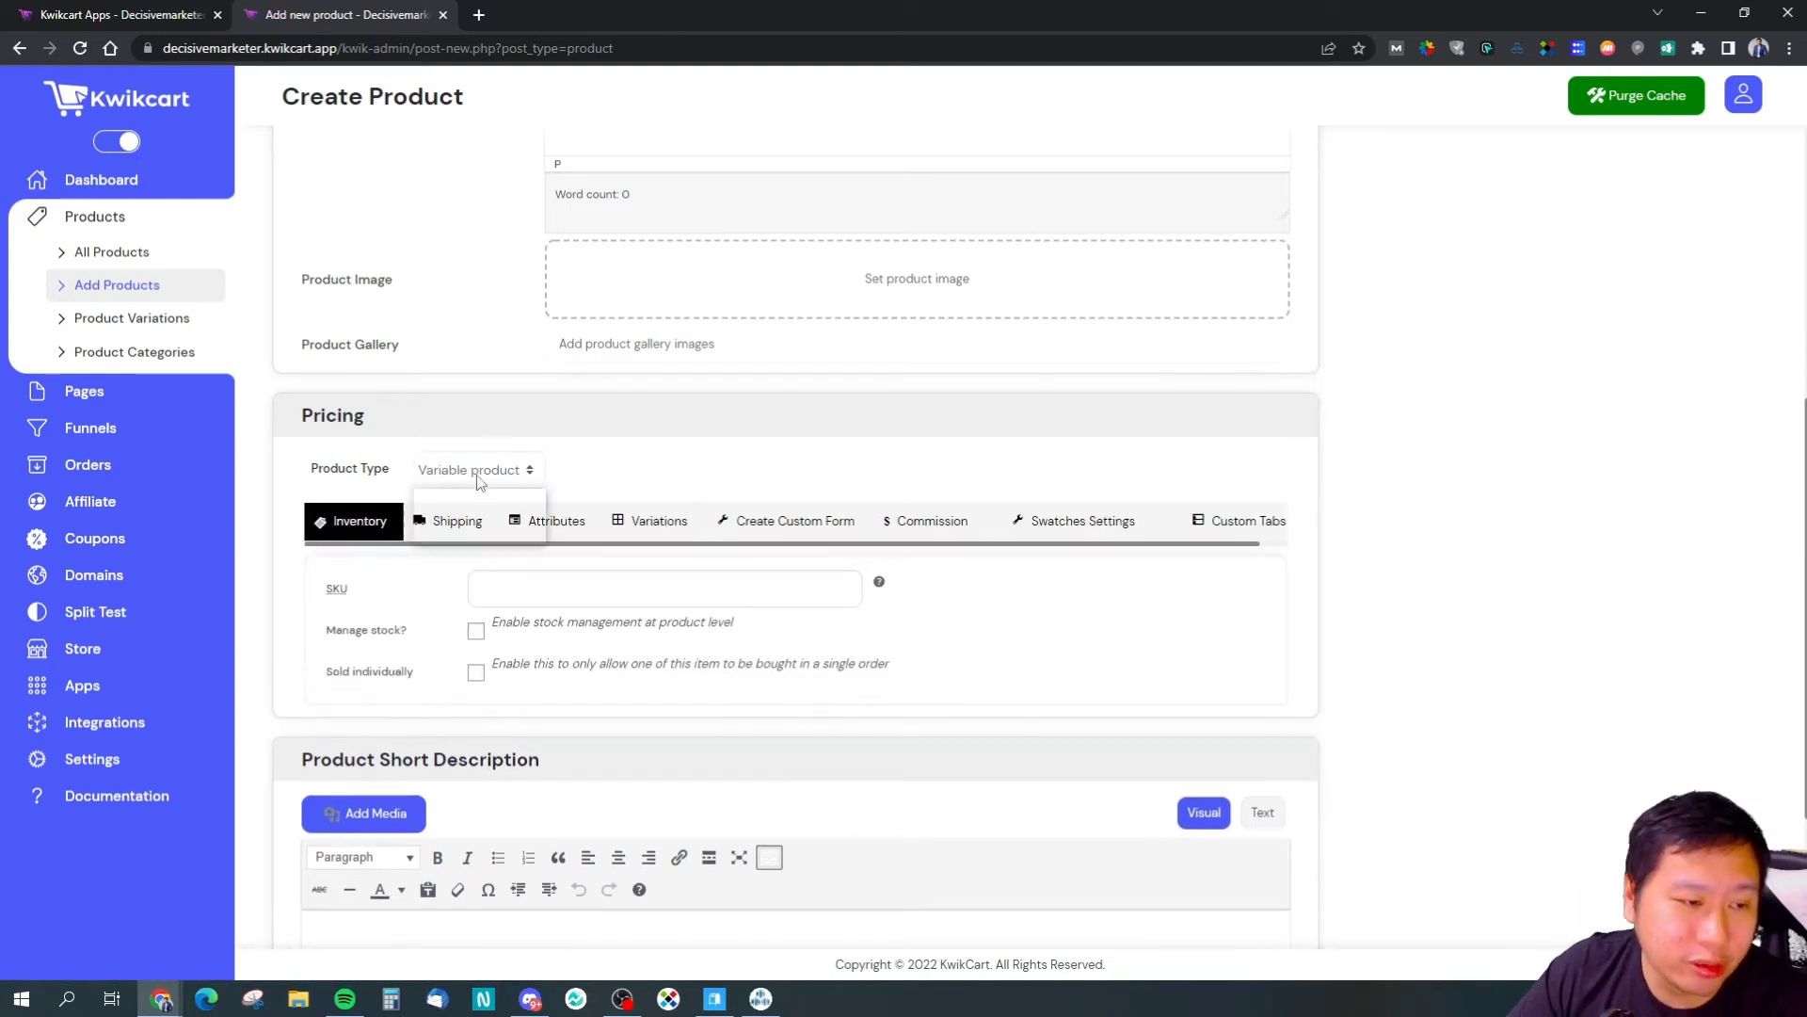
Step: Look at the variable product's Custom Tabs and Commission options and set the product type back to Simple product
{"action": "left_click", "coordinate": [1208, 518]}
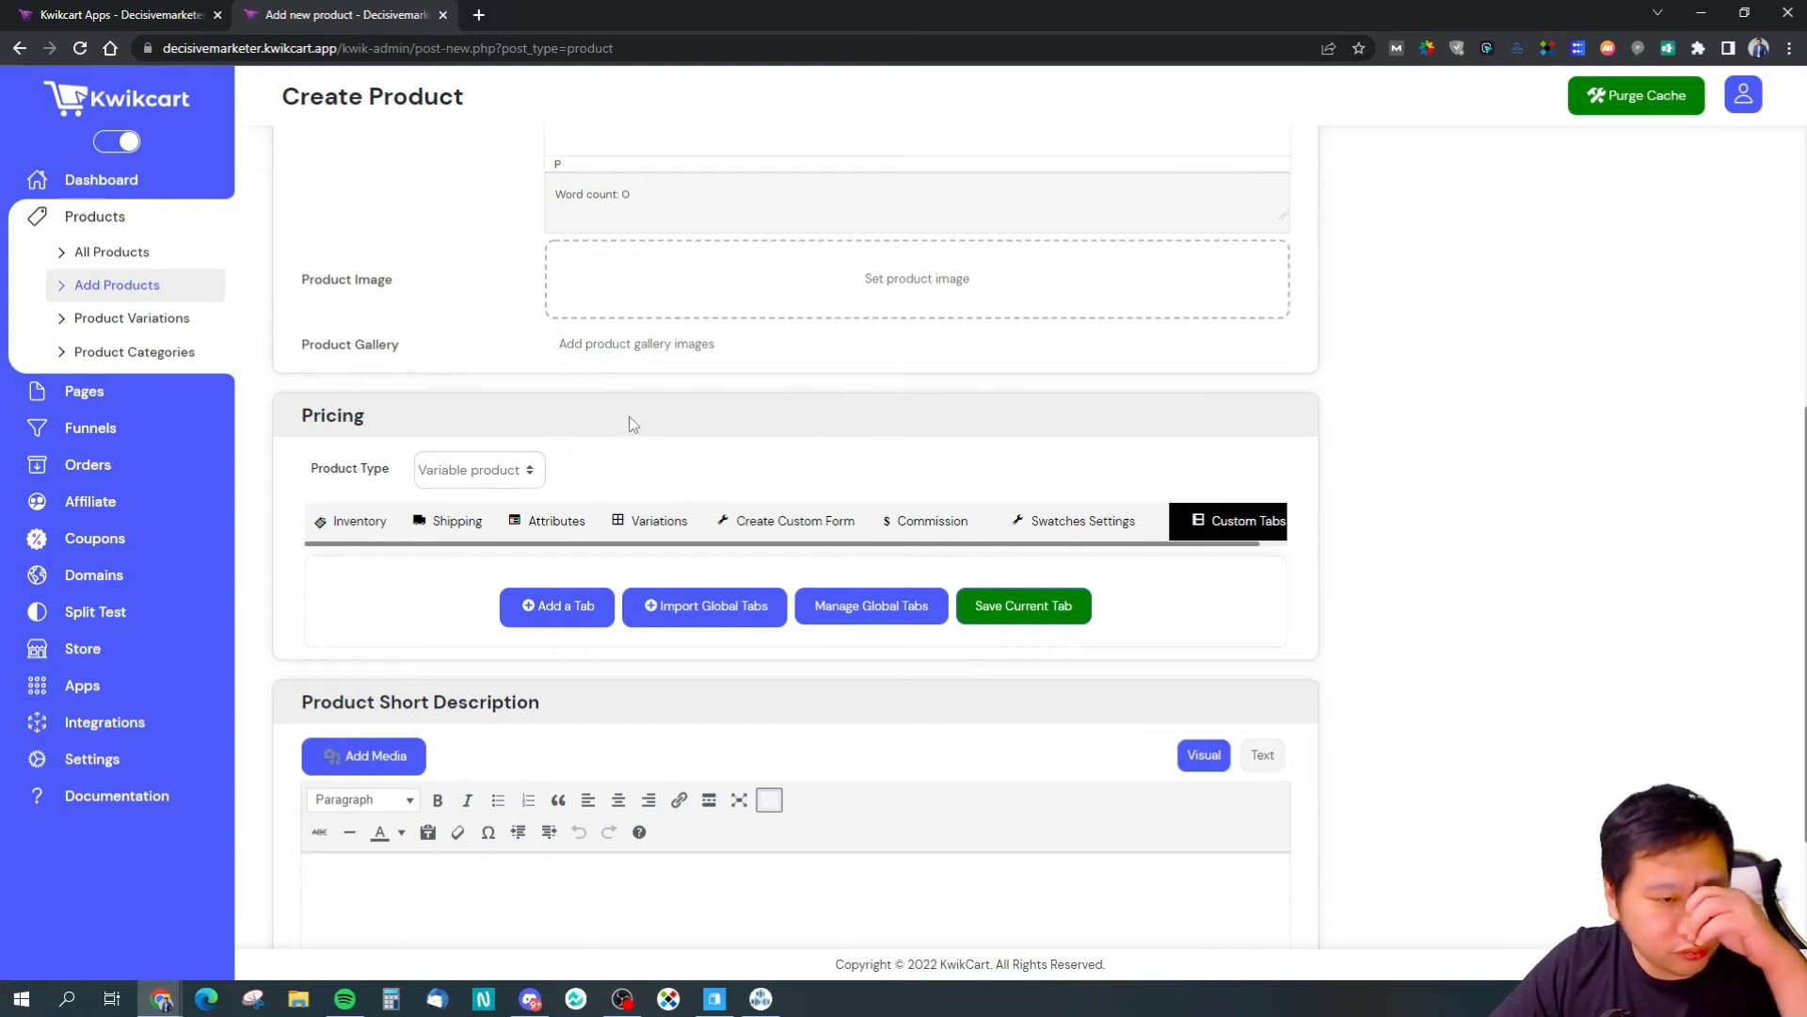
{"action": "left_click", "coordinate": [927, 523]}
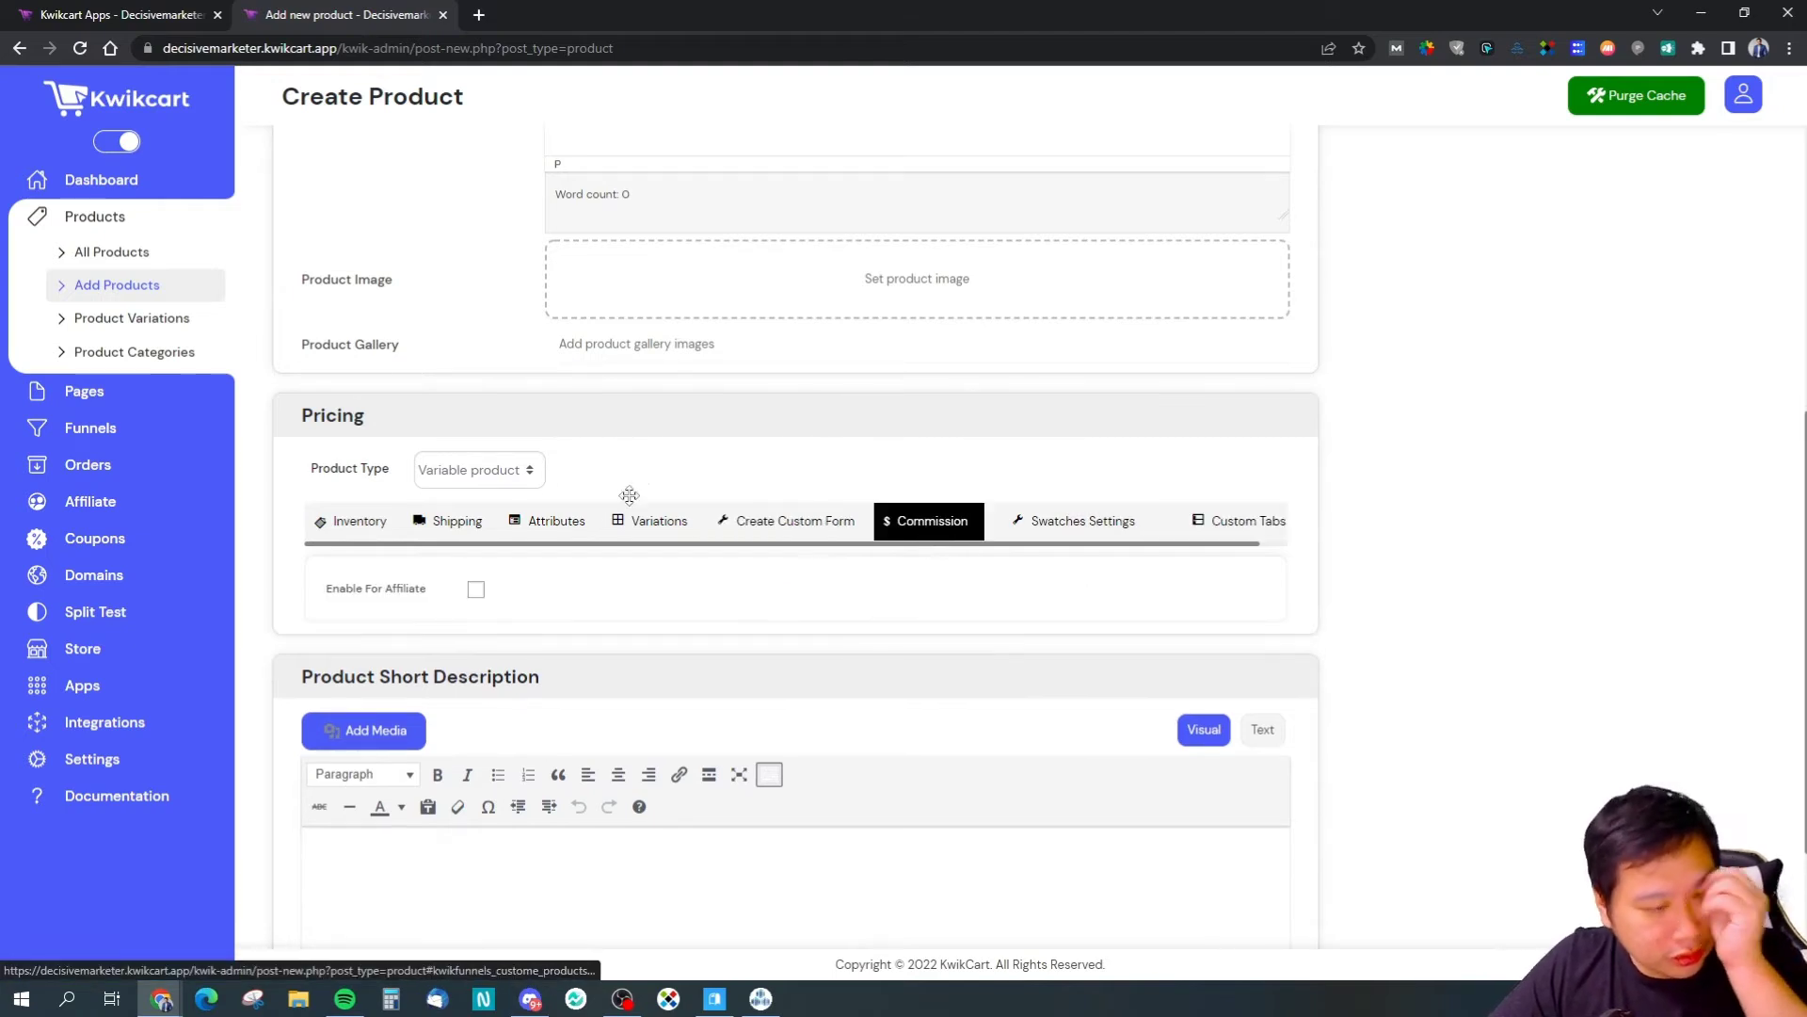
{"action": "left_click", "coordinate": [503, 474]}
{"action": "left_click", "coordinate": [479, 516]}
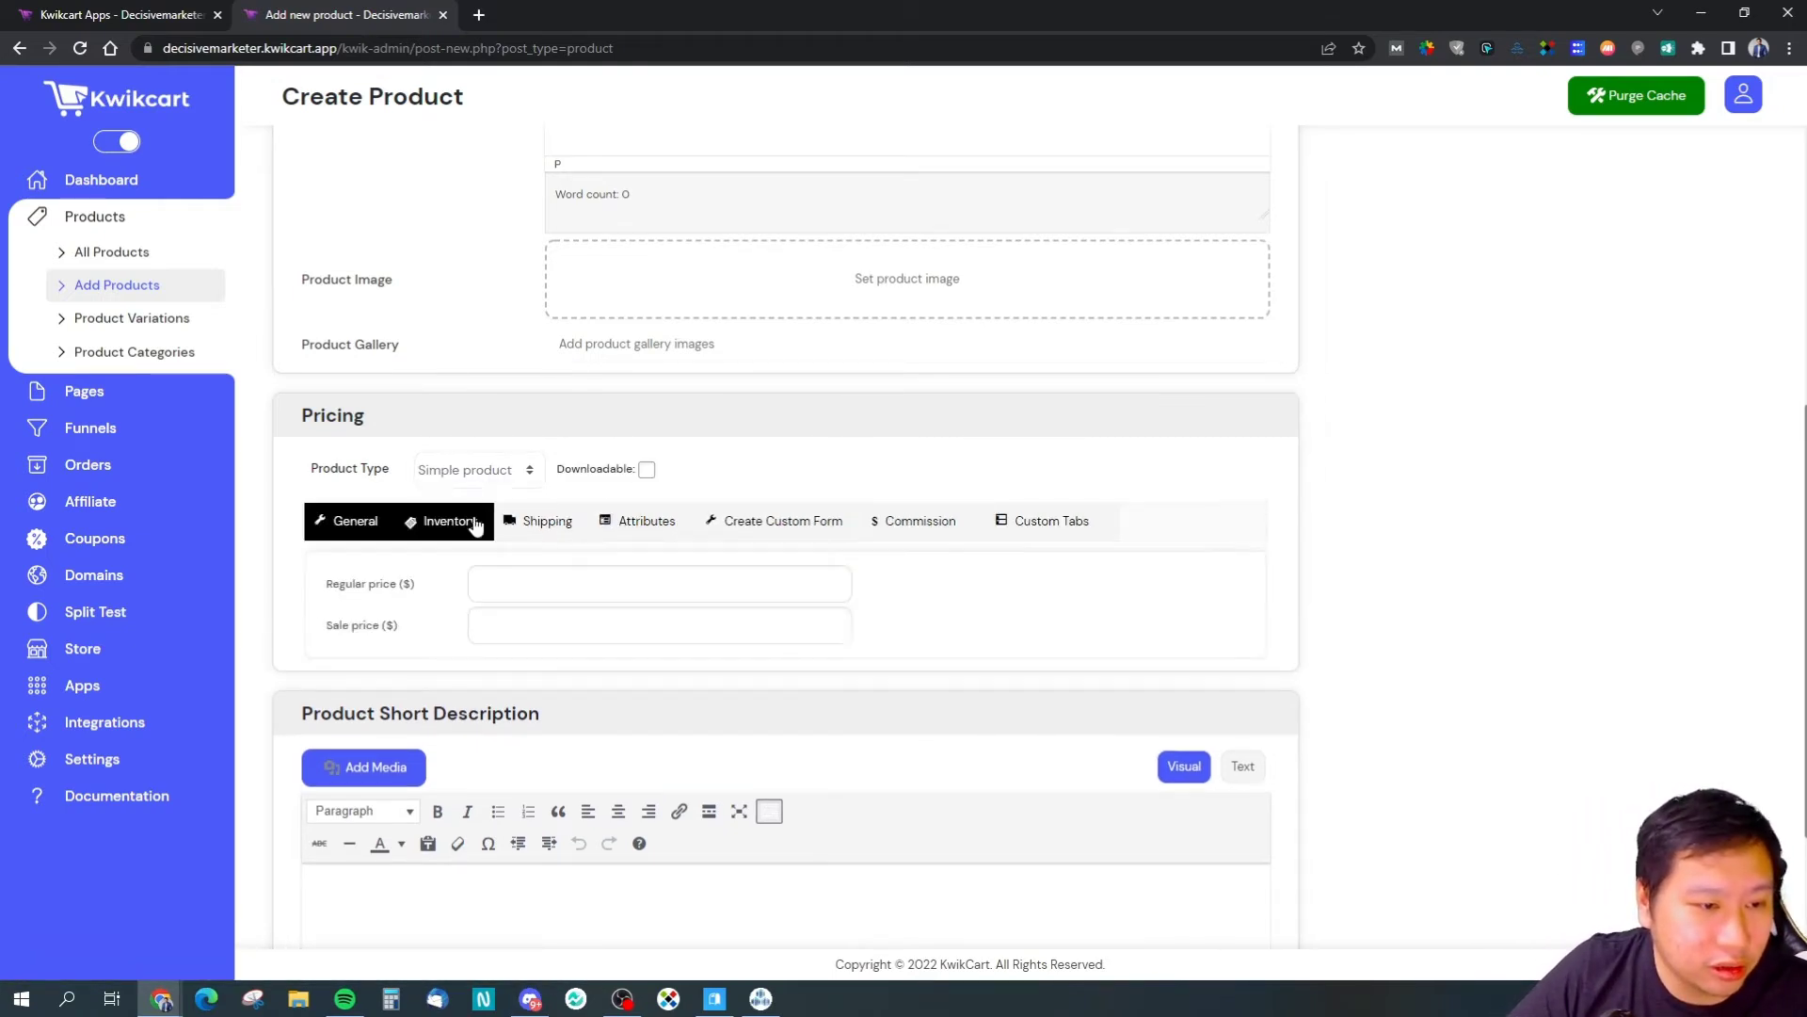
Step: Open the list of all pages, view the live Home page and look over its banner and product sections
{"action": "left_click", "coordinate": [121, 399]}
{"action": "left_click", "coordinate": [125, 297]}
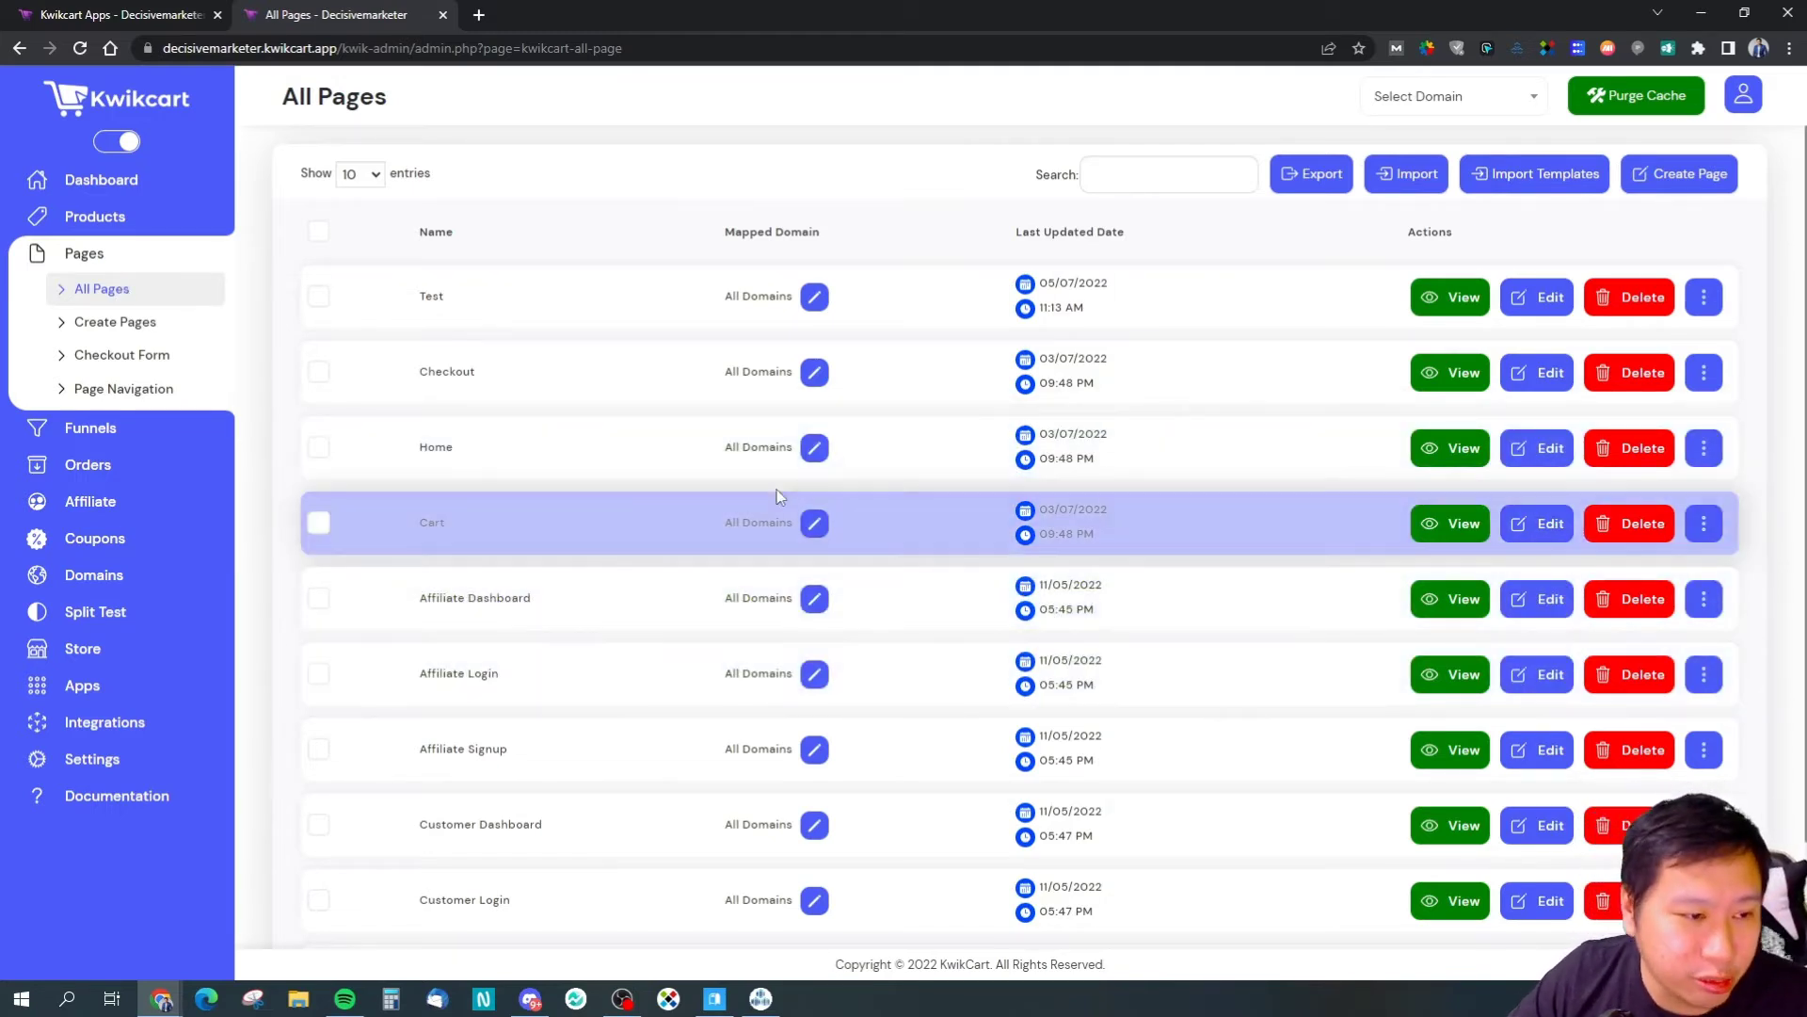
{"action": "left_click", "coordinate": [1455, 450]}
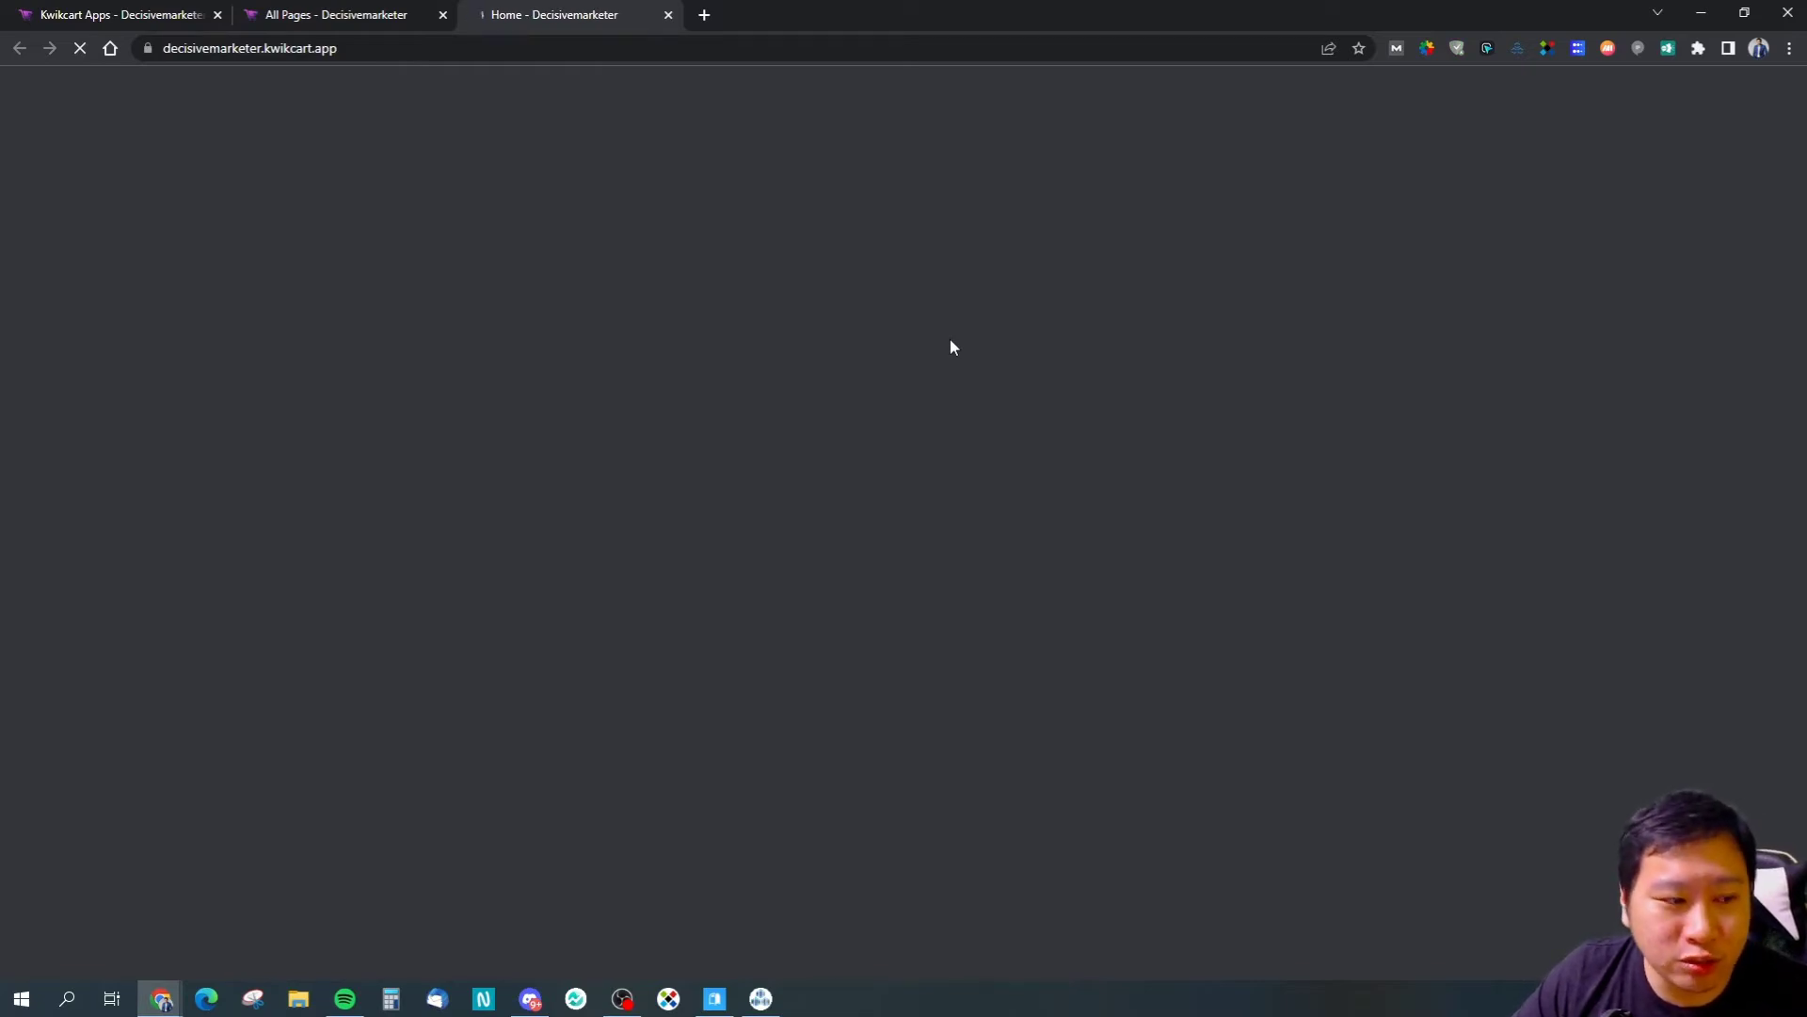
{"action": "scroll", "coordinate": [1240, 537], "scroll_direction": "down", "scroll_amount": 6}
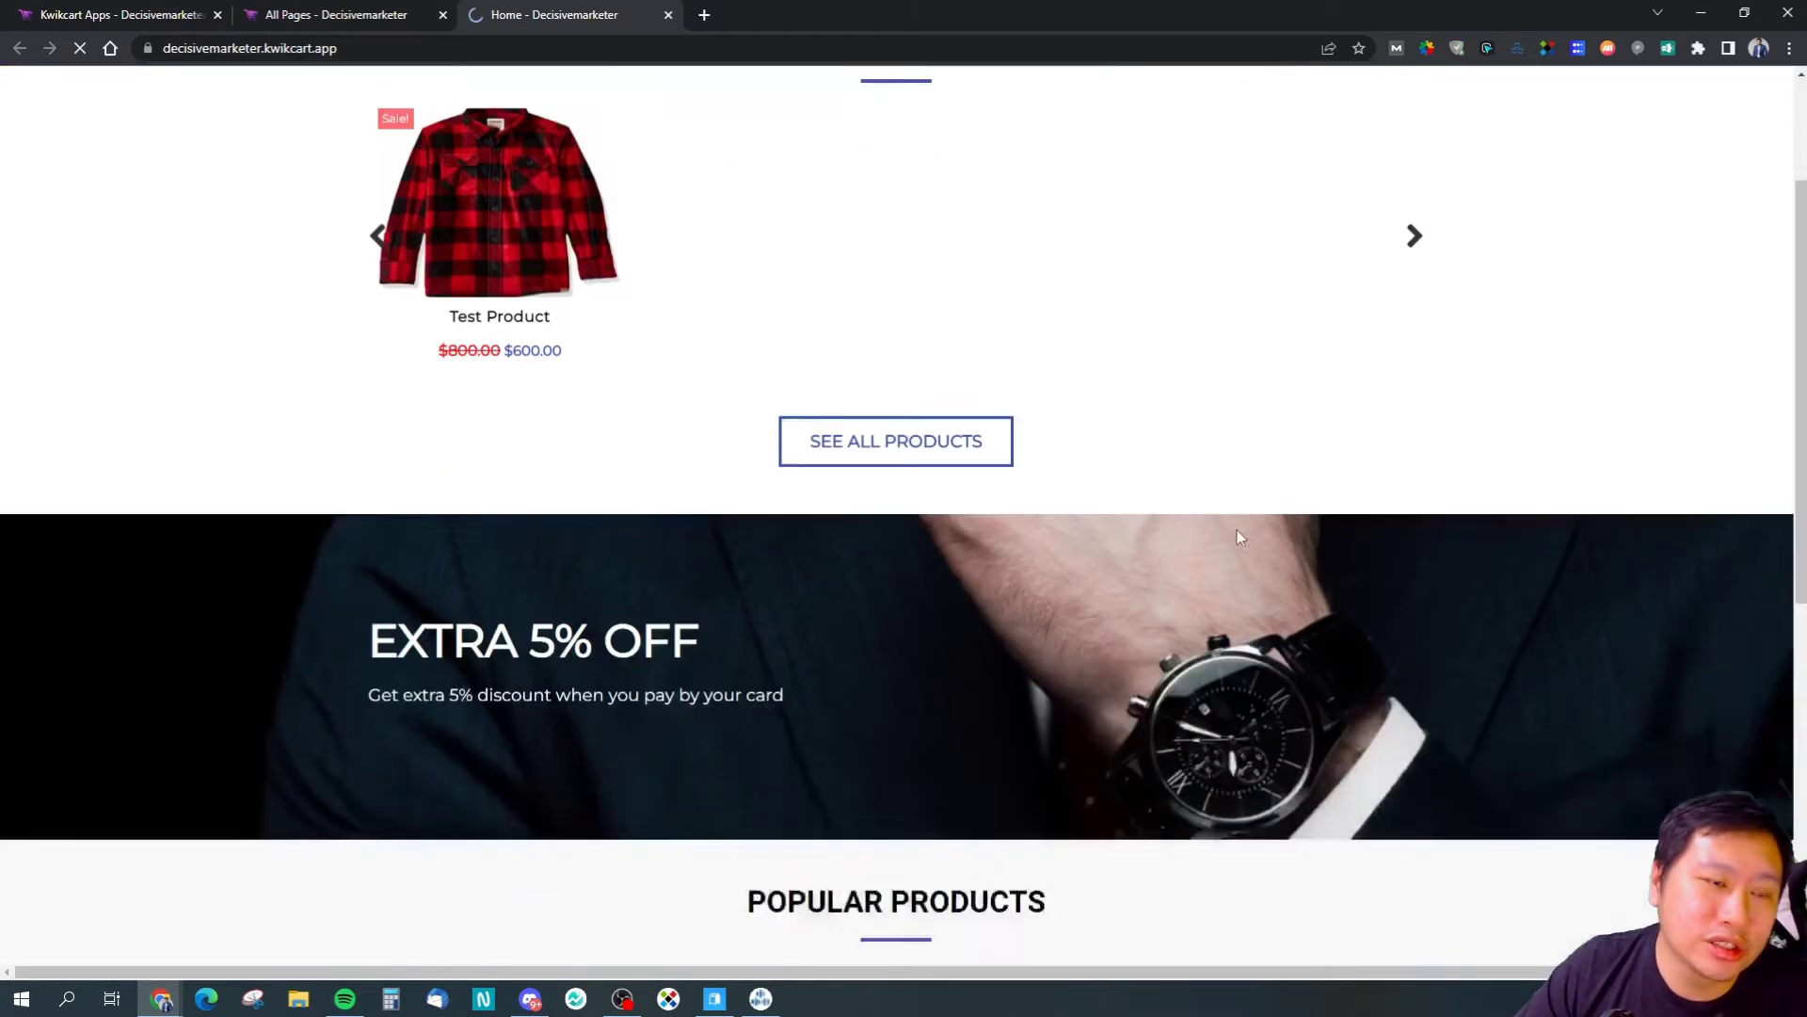
{"action": "scroll", "coordinate": [1240, 536], "scroll_direction": "up", "scroll_amount": 6}
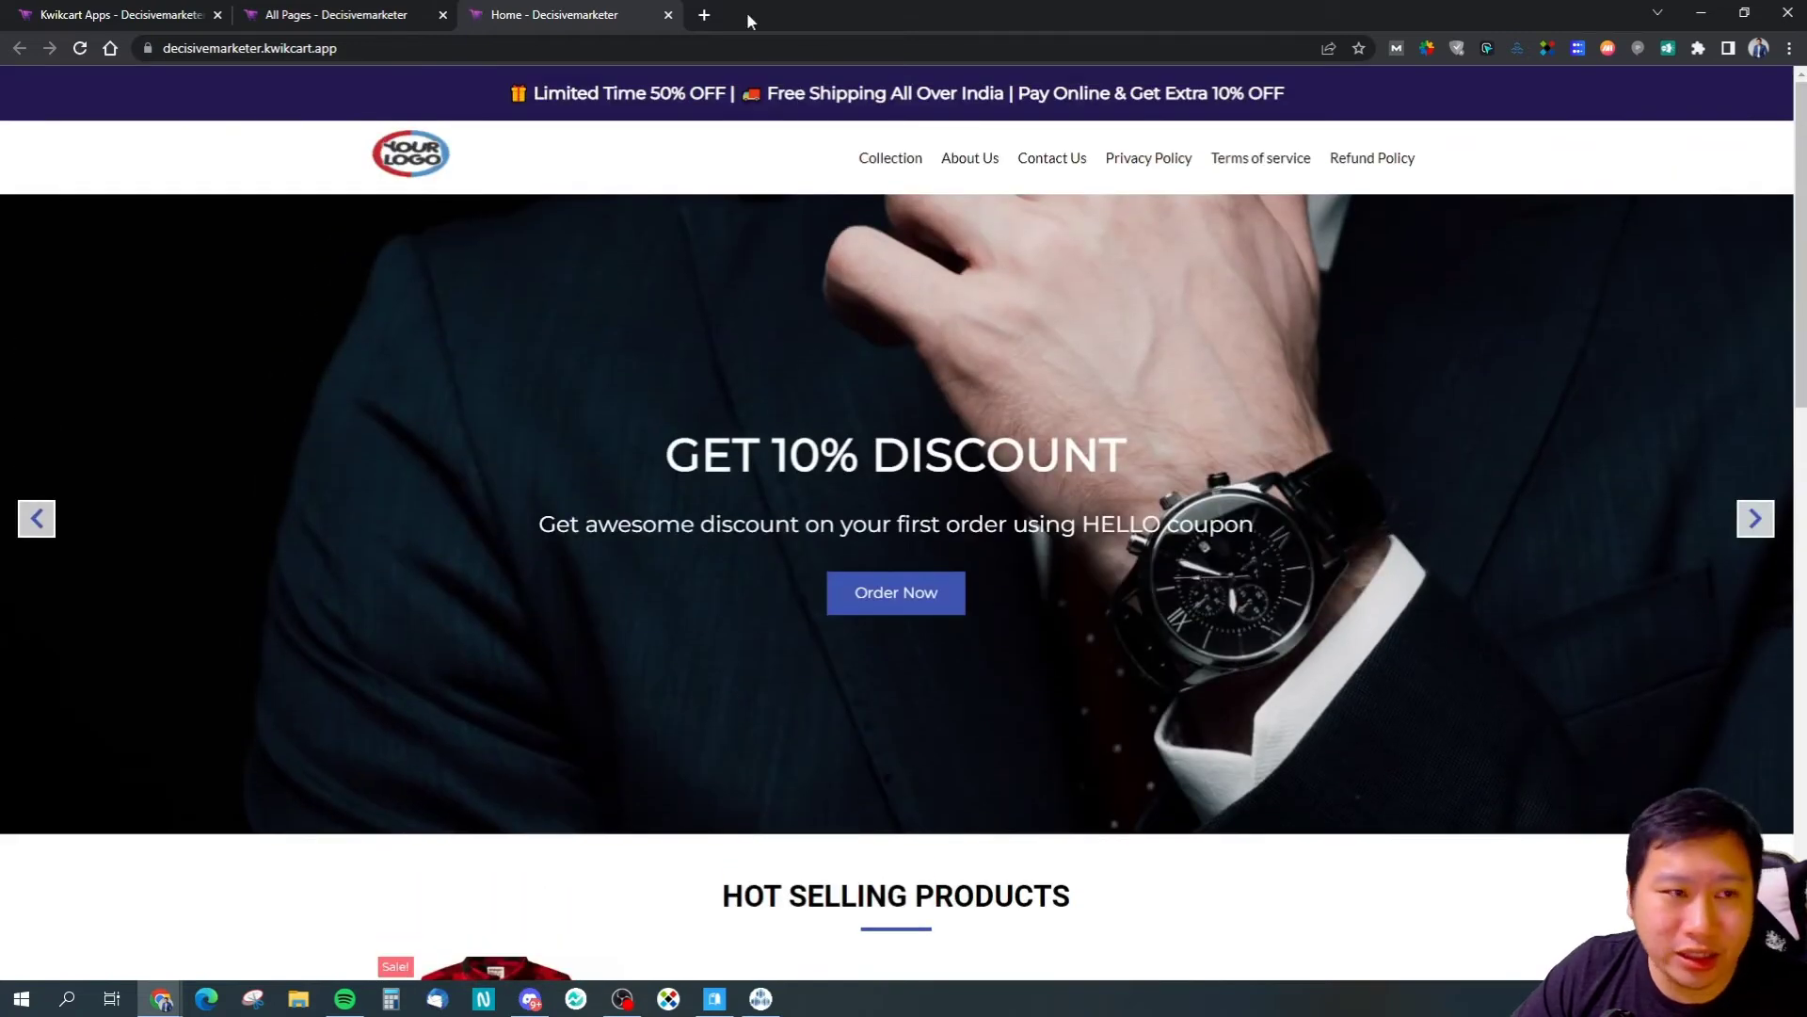
Step: Open the GTmetrix dashboard in a new tab and bring up the latest performance report for decisivemarketer.kwikcart.app
{"action": "left_click", "coordinate": [704, 15]}
{"action": "type", "text": "g"}
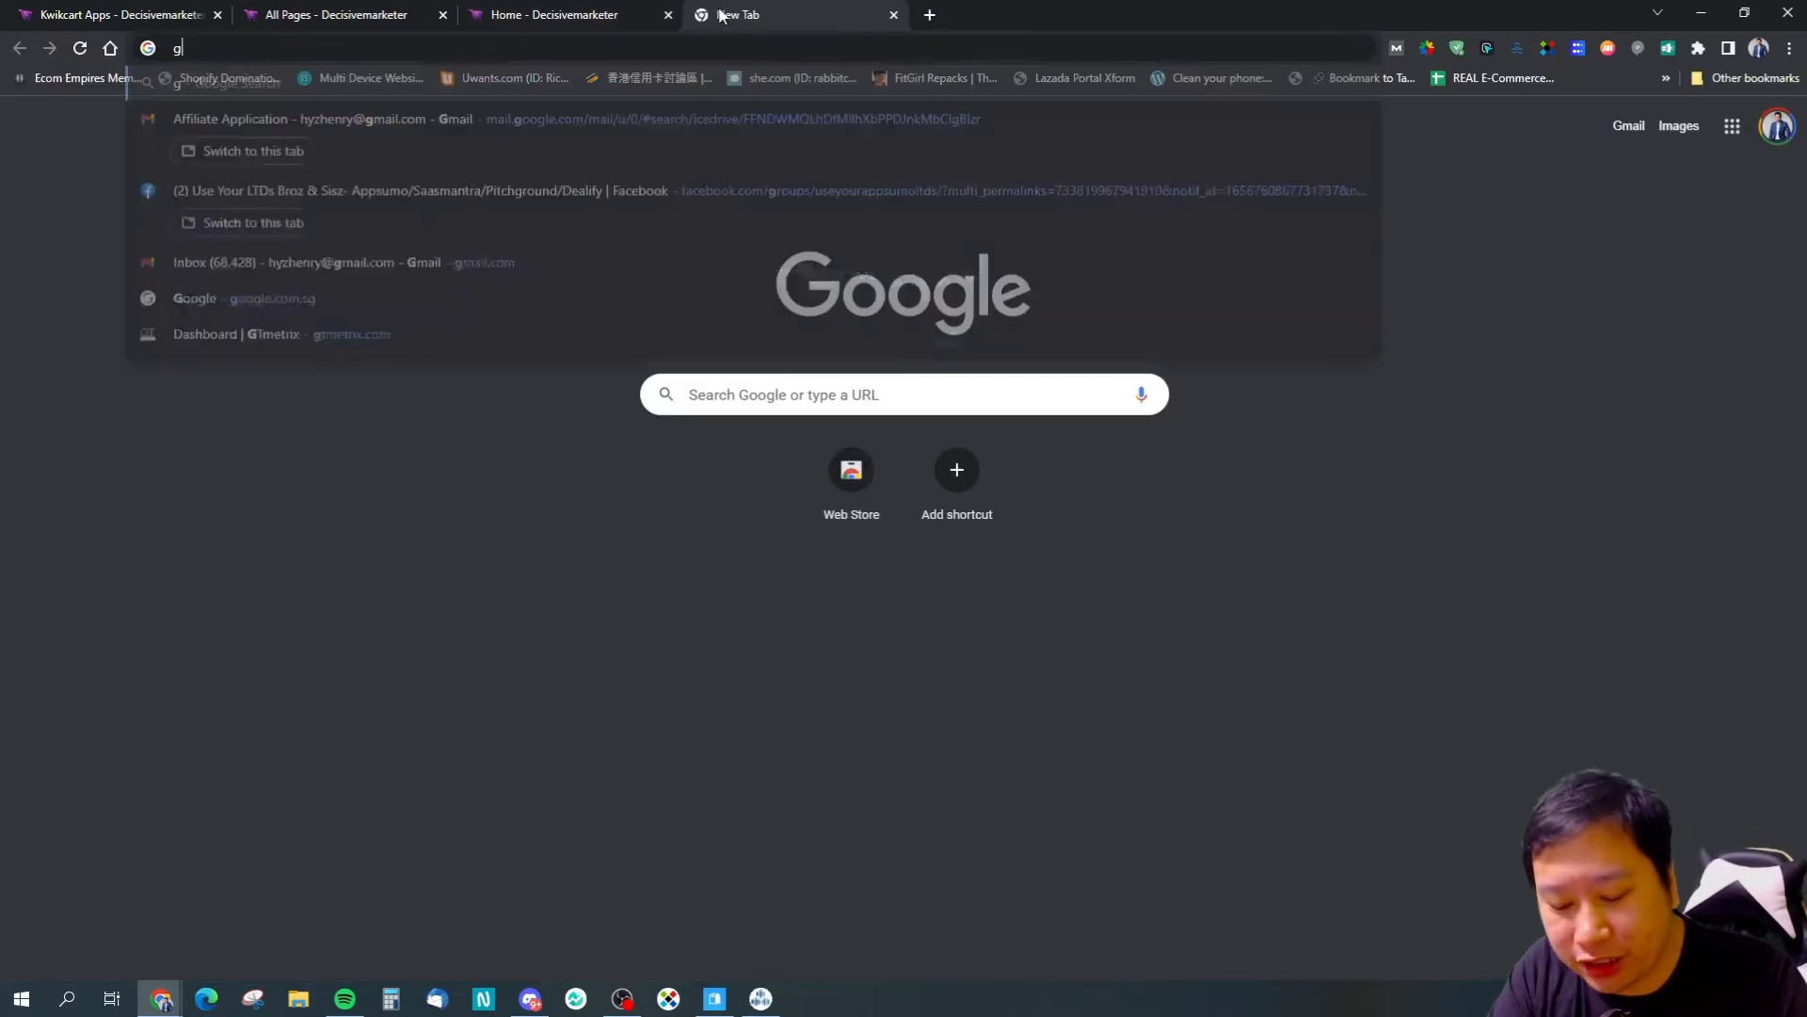
{"action": "type", "text": "tmetrix"}
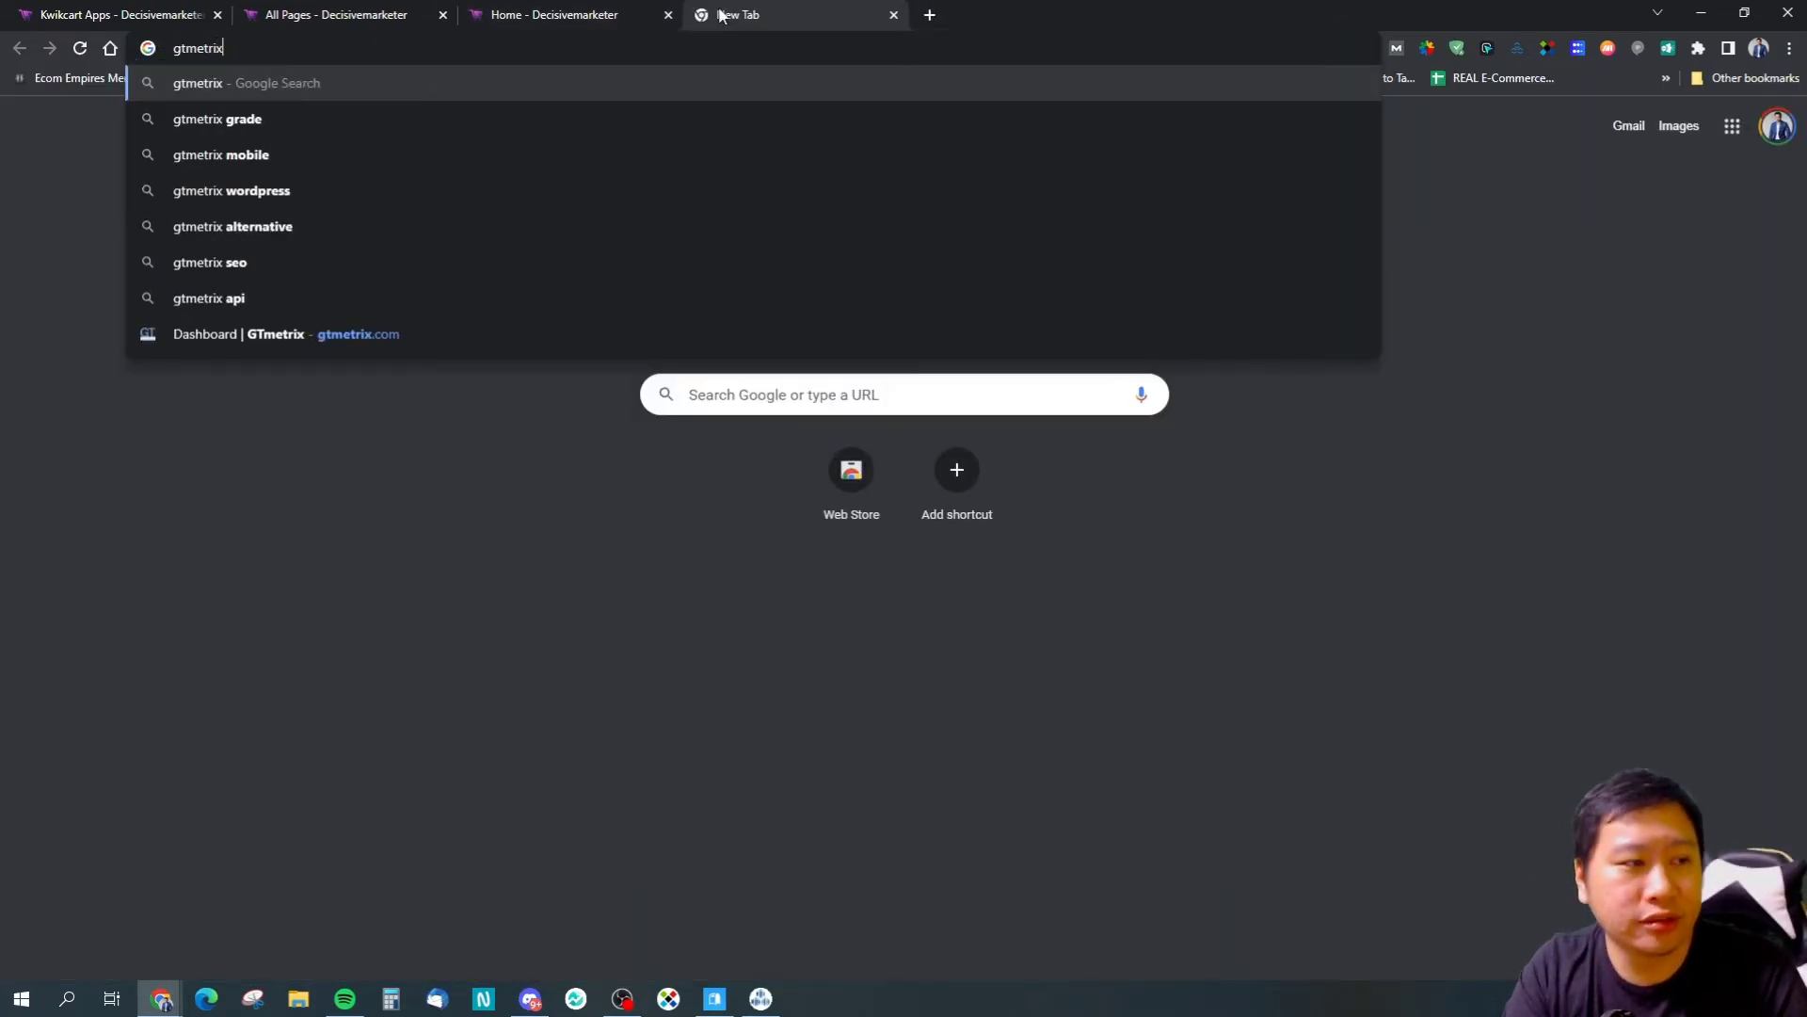
{"action": "key", "text": "Down"}
{"action": "key", "text": "Down"}
{"action": "key", "text": "Down"}
{"action": "key", "text": "Down"}
{"action": "key", "text": "Down"}
{"action": "key", "text": "Down"}
{"action": "key", "text": "Down"}
{"action": "key", "text": "Return"}
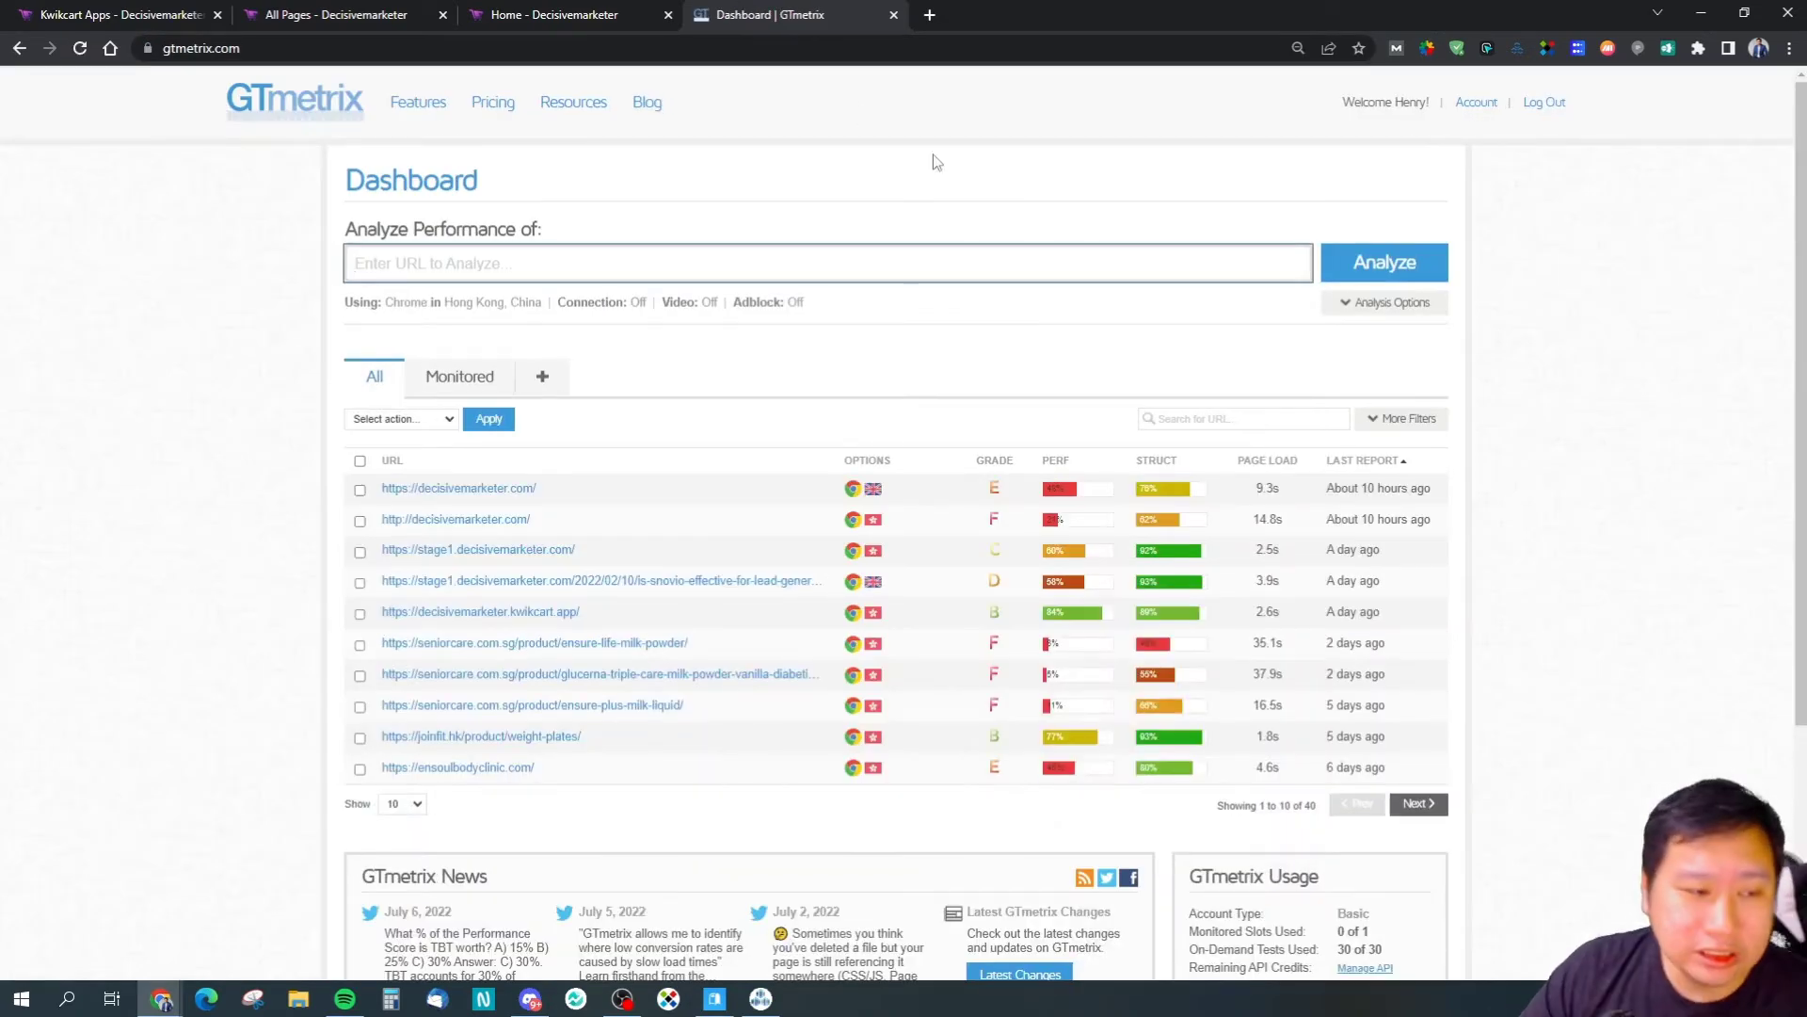
{"action": "left_click", "coordinate": [558, 615]}
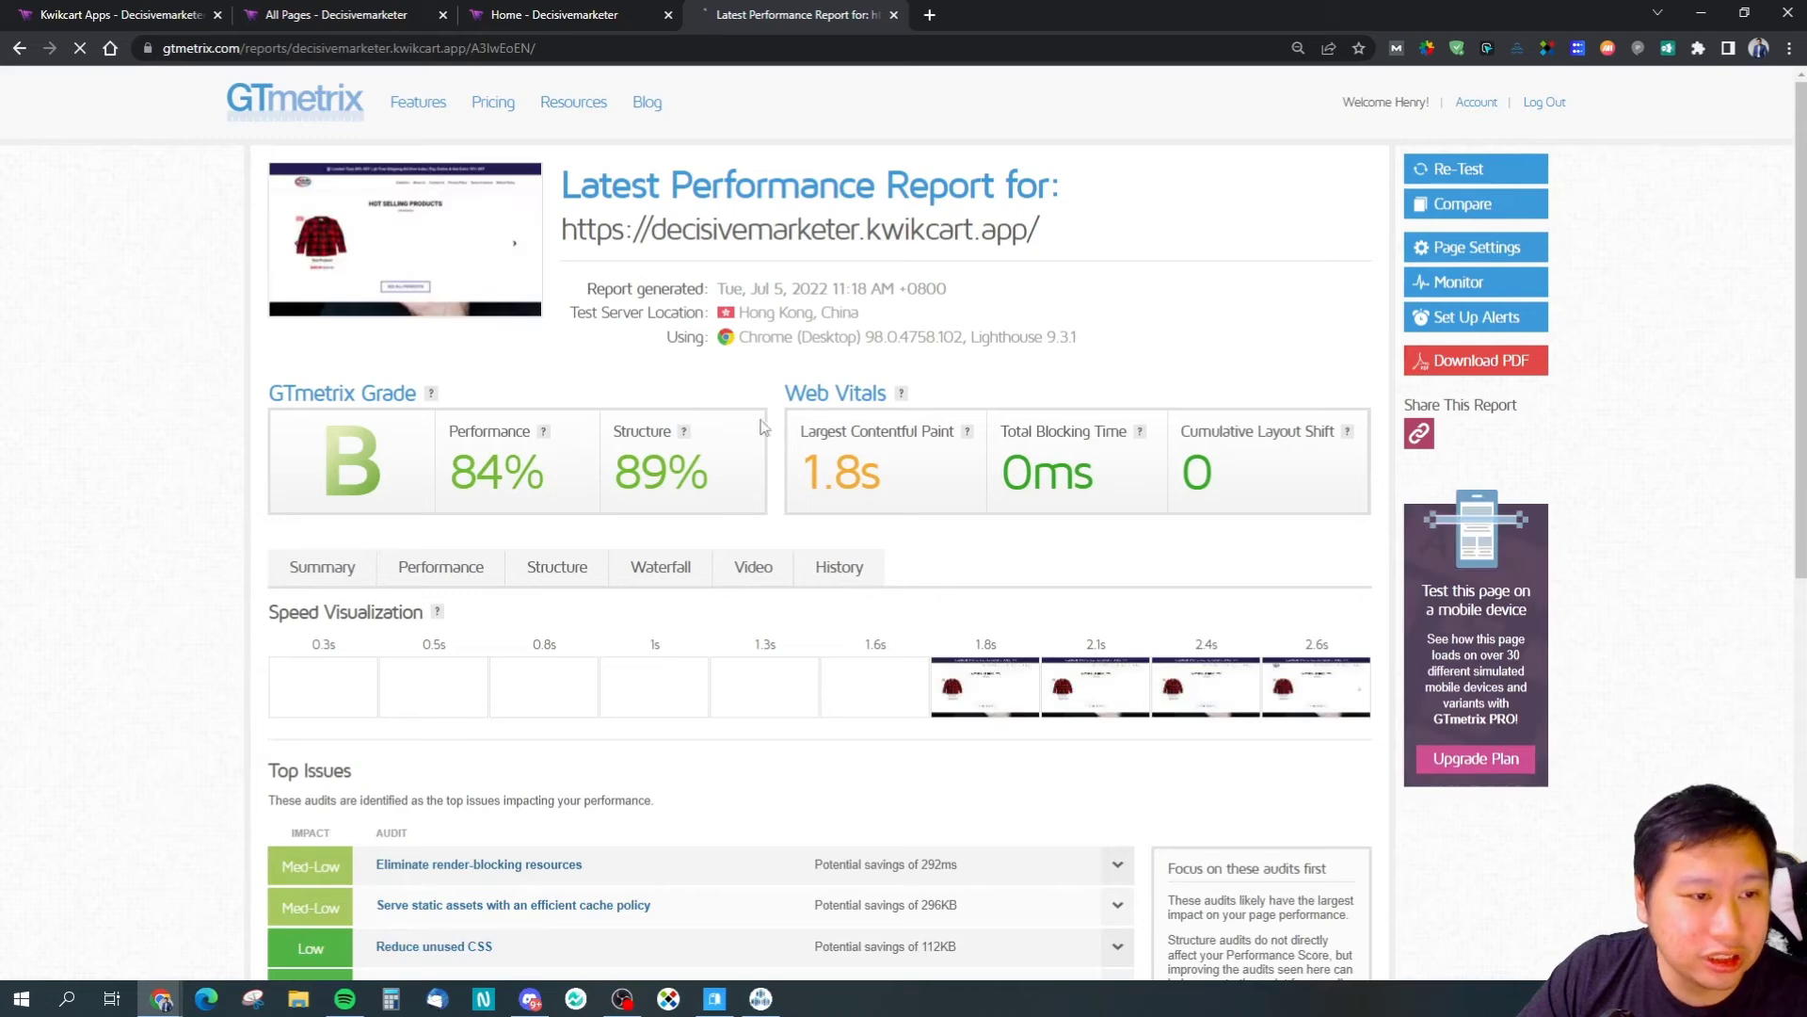
Step: Examine the GTmetrix report's grades, top issues and waterfall chart of page requests, ending on the summary
{"action": "scroll", "coordinate": [1013, 589], "scroll_direction": "down", "scroll_amount": 5}
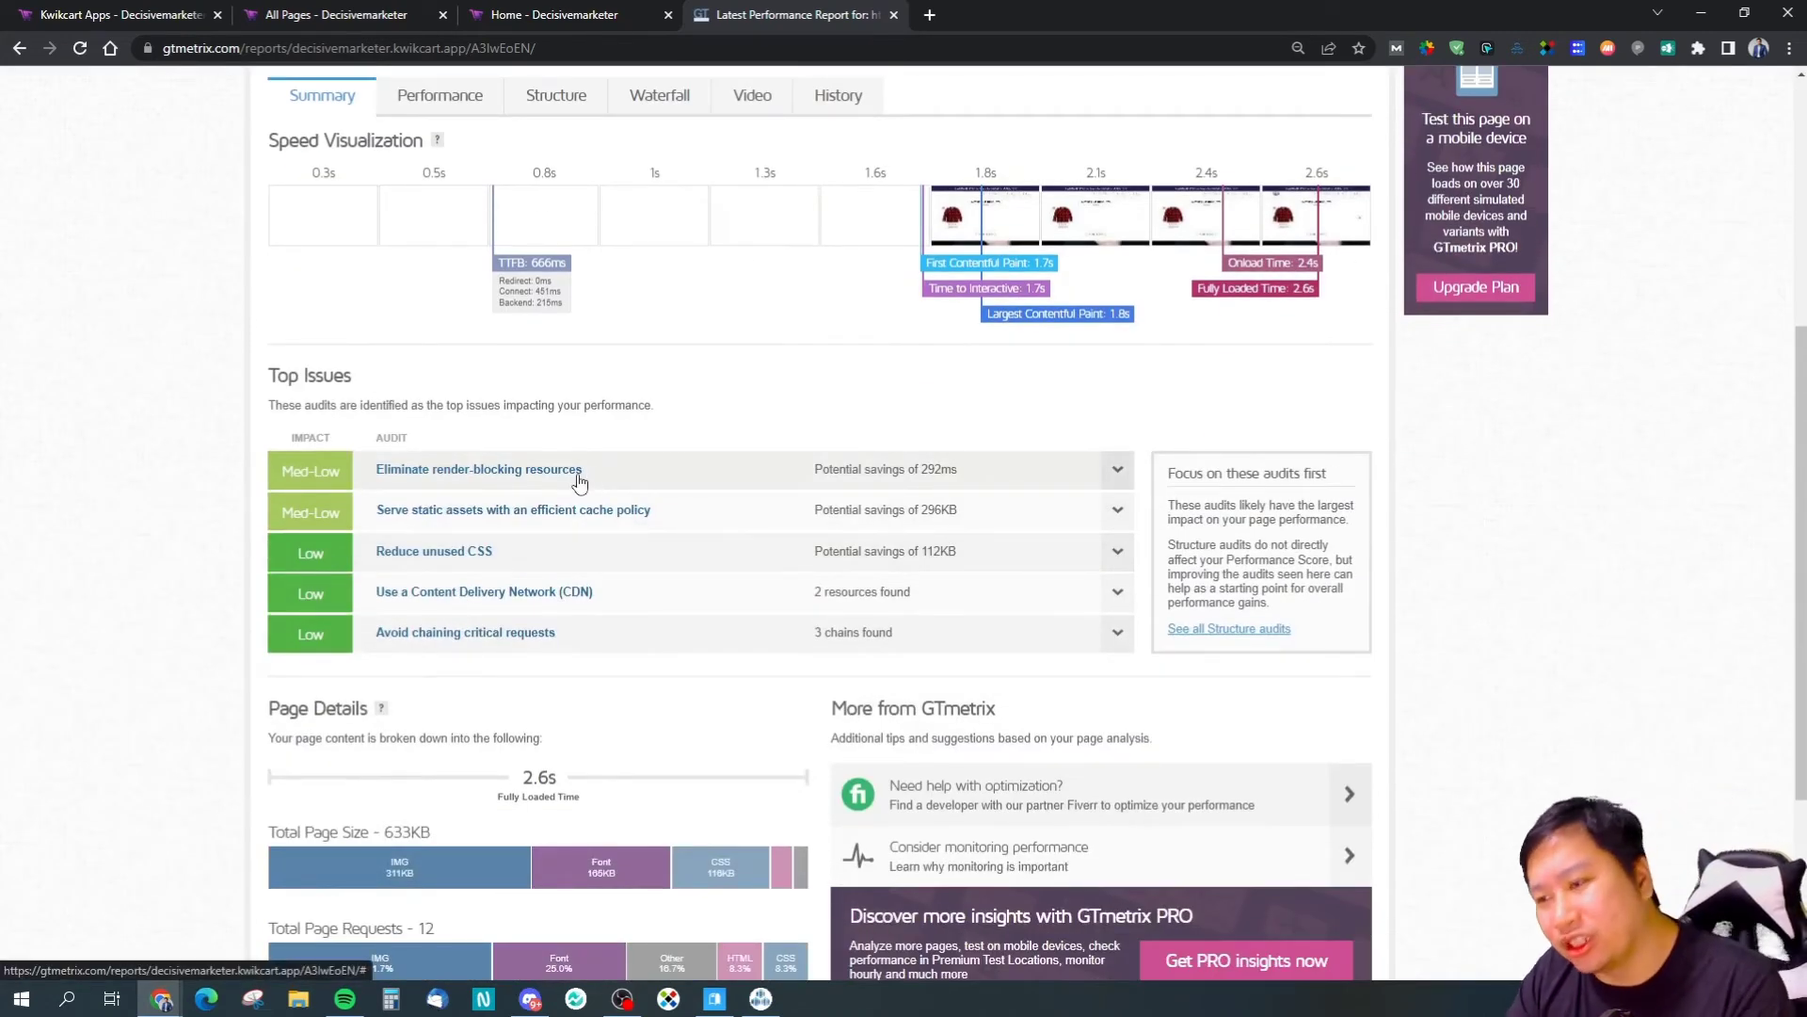
{"action": "scroll", "coordinate": [612, 509], "scroll_direction": "up", "scroll_amount": 2}
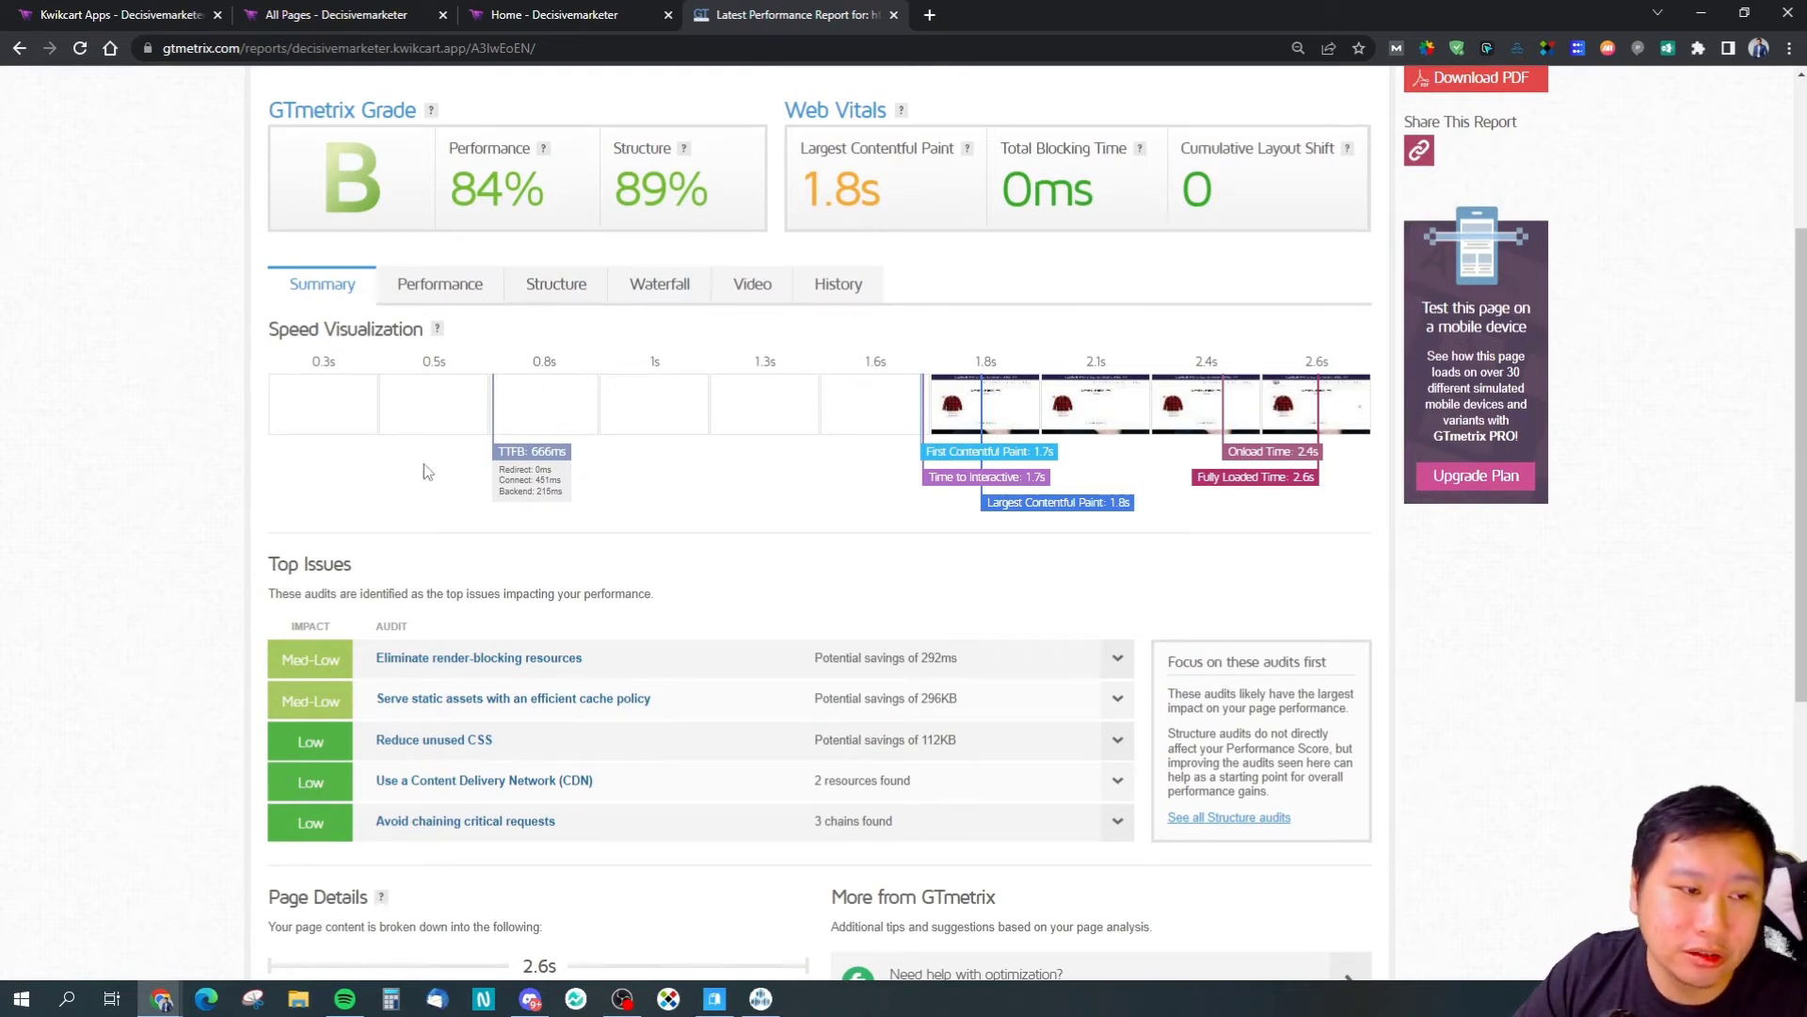
{"action": "left_click", "coordinate": [659, 285]}
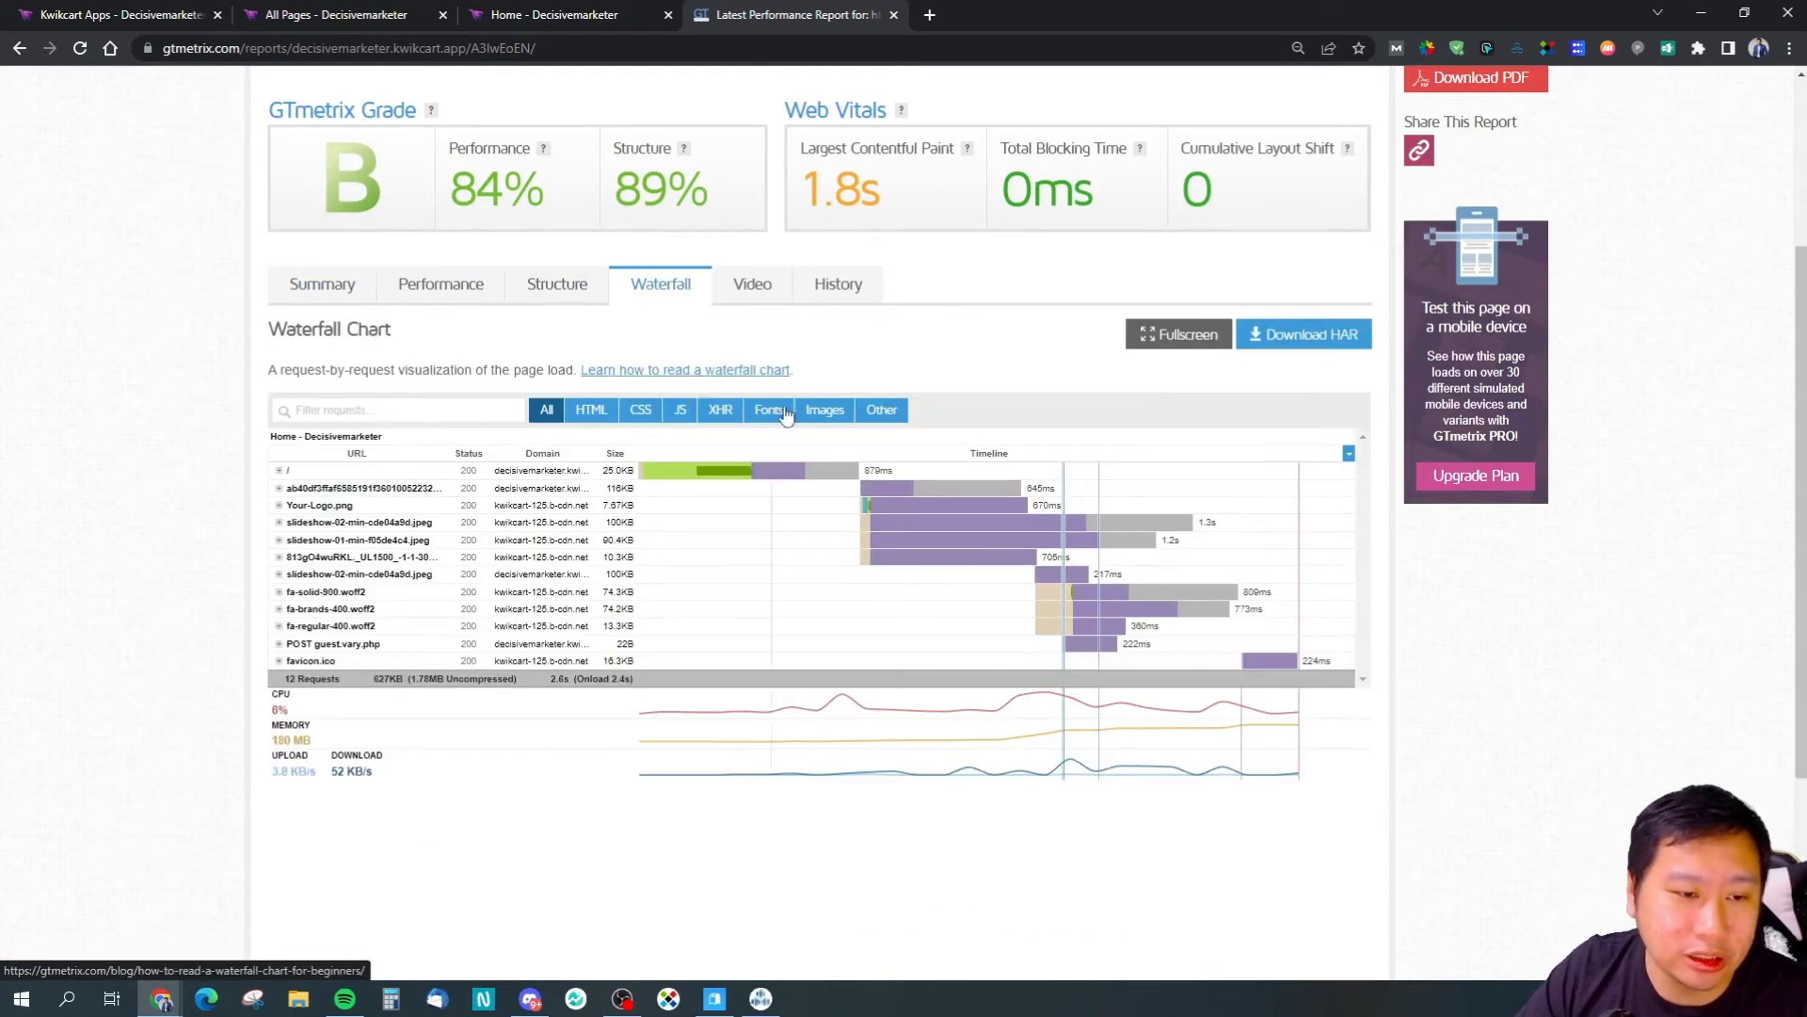
{"action": "scroll", "coordinate": [482, 476], "scroll_direction": "down", "scroll_amount": 2}
{"action": "scroll", "coordinate": [482, 476], "scroll_direction": "up", "scroll_amount": 2}
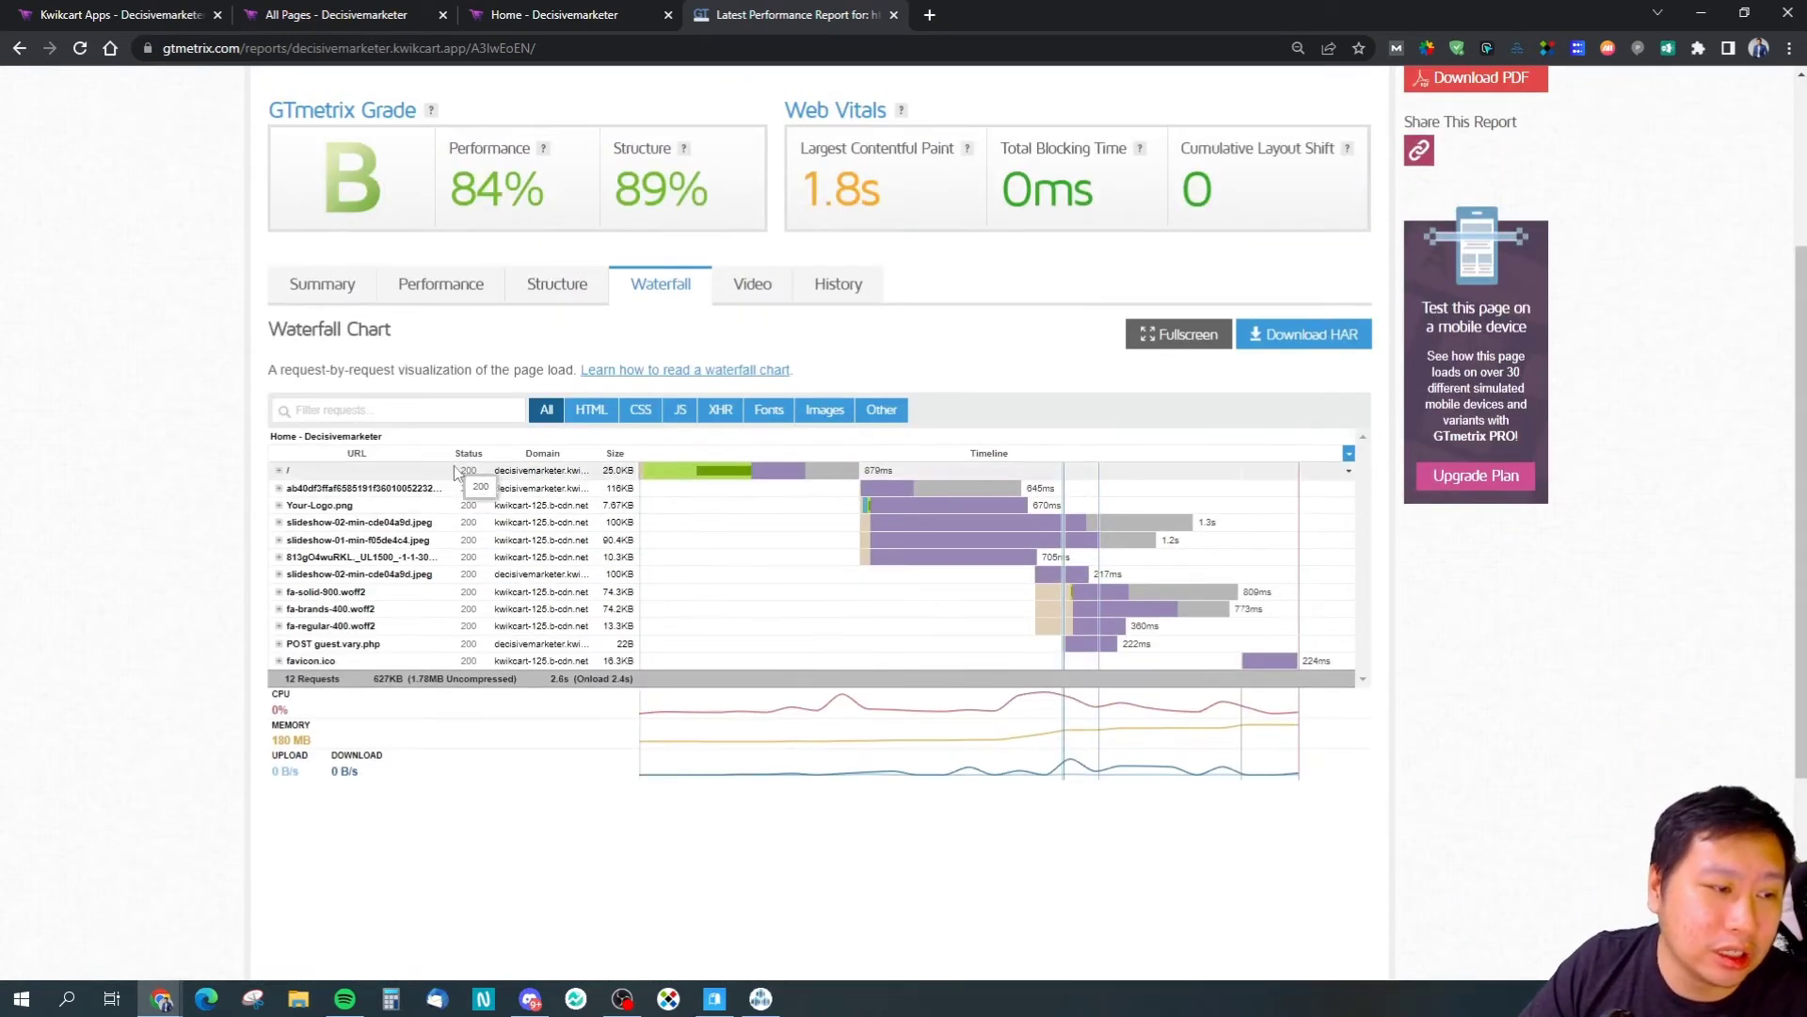
{"action": "mouse_move", "coordinate": [778, 474]}
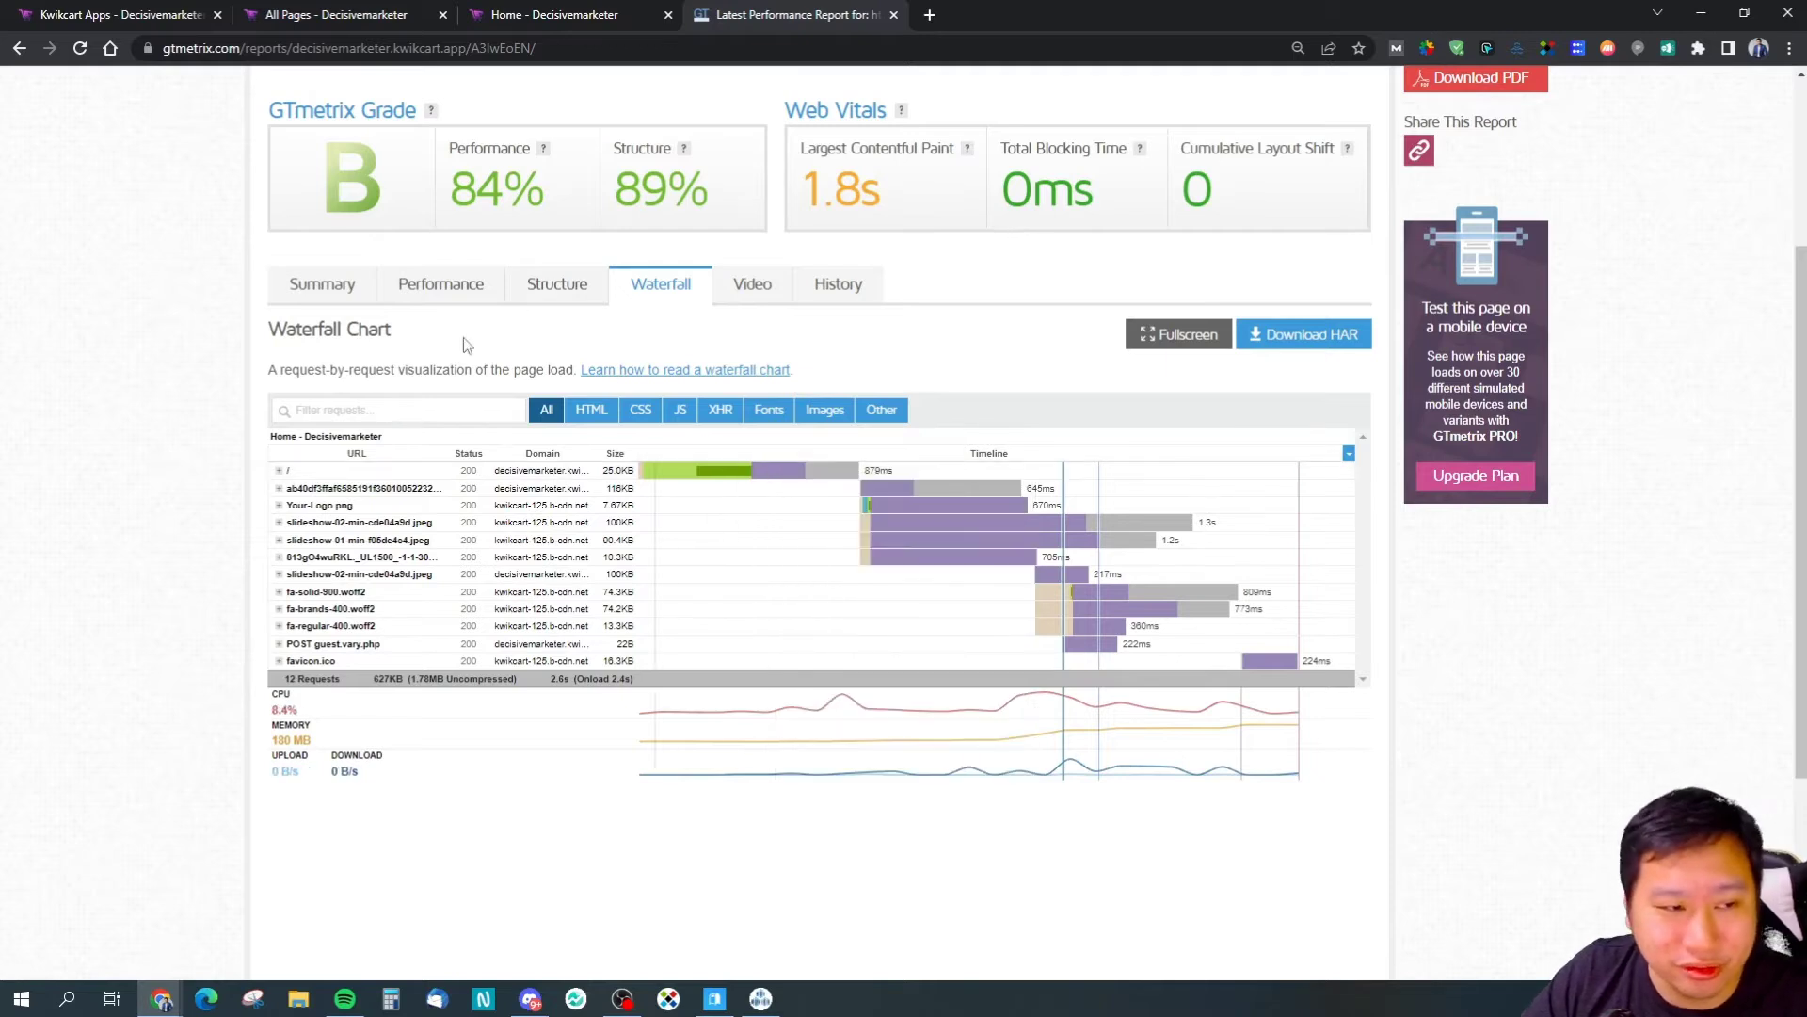
{"action": "left_click", "coordinate": [322, 286]}
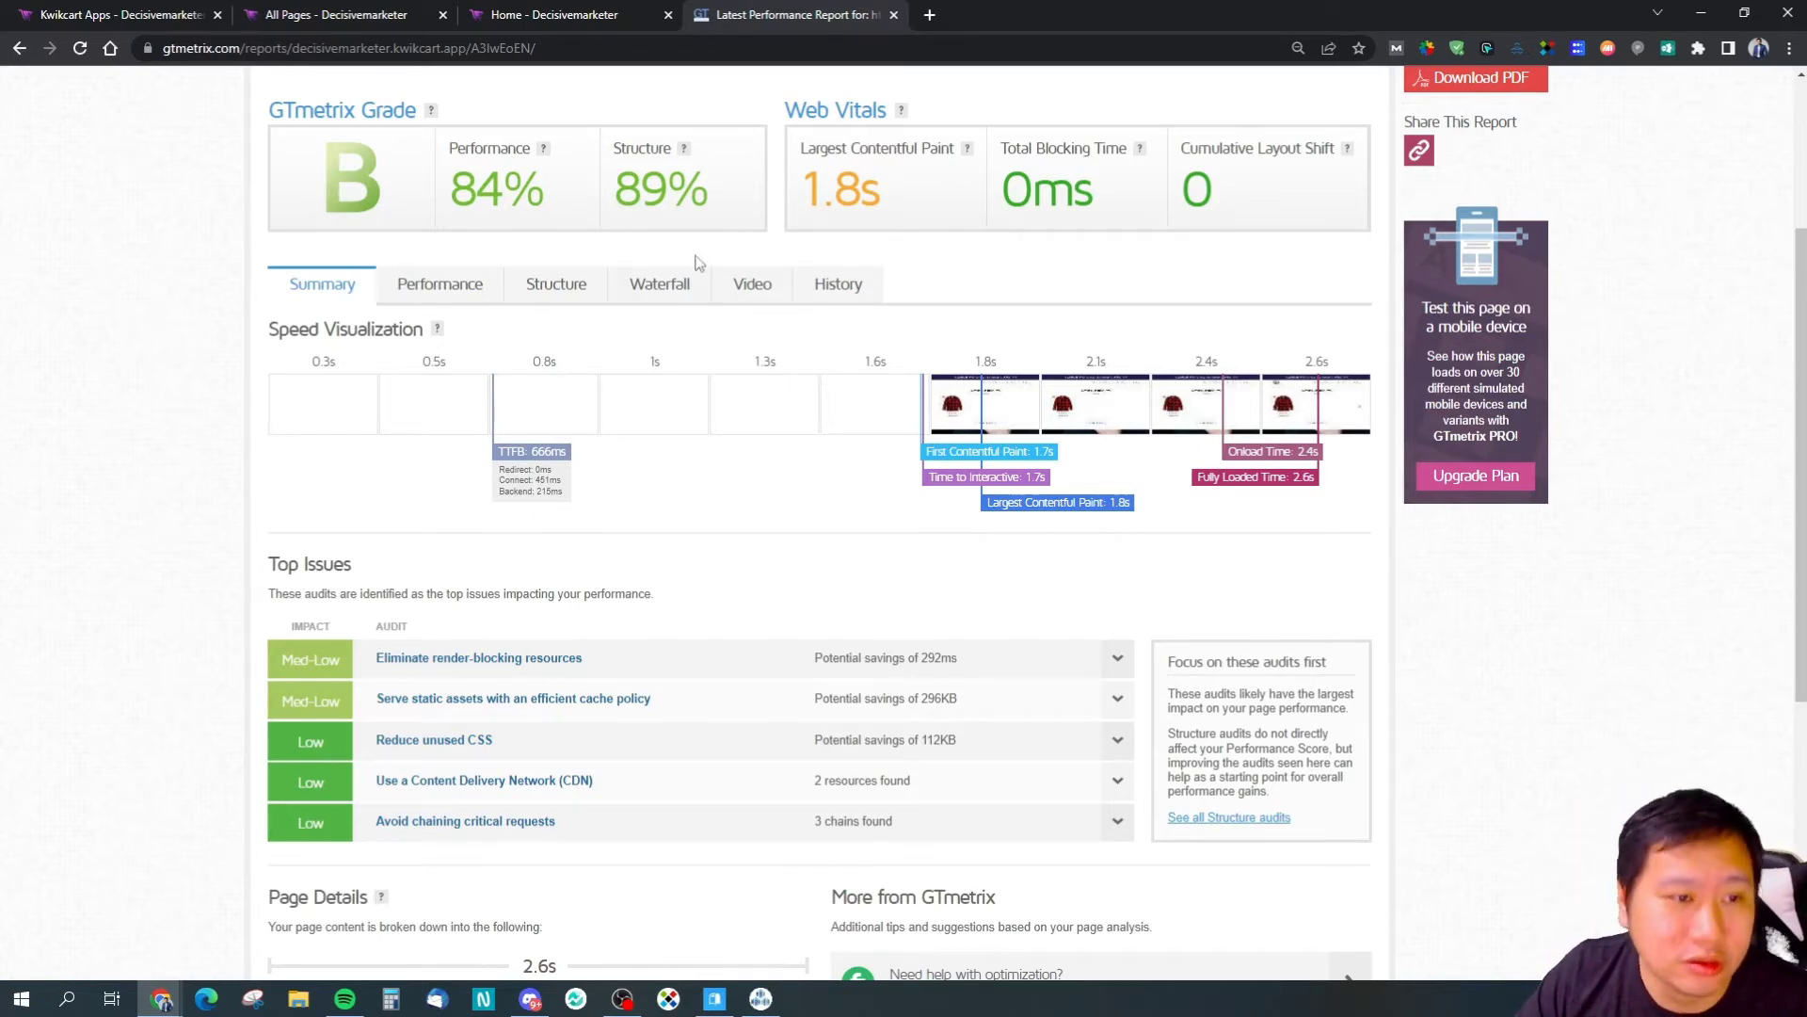
Step: Return to the live store homepage, review it down to the footer and advance the banner slider to another slide
{"action": "left_click", "coordinate": [499, 11]}
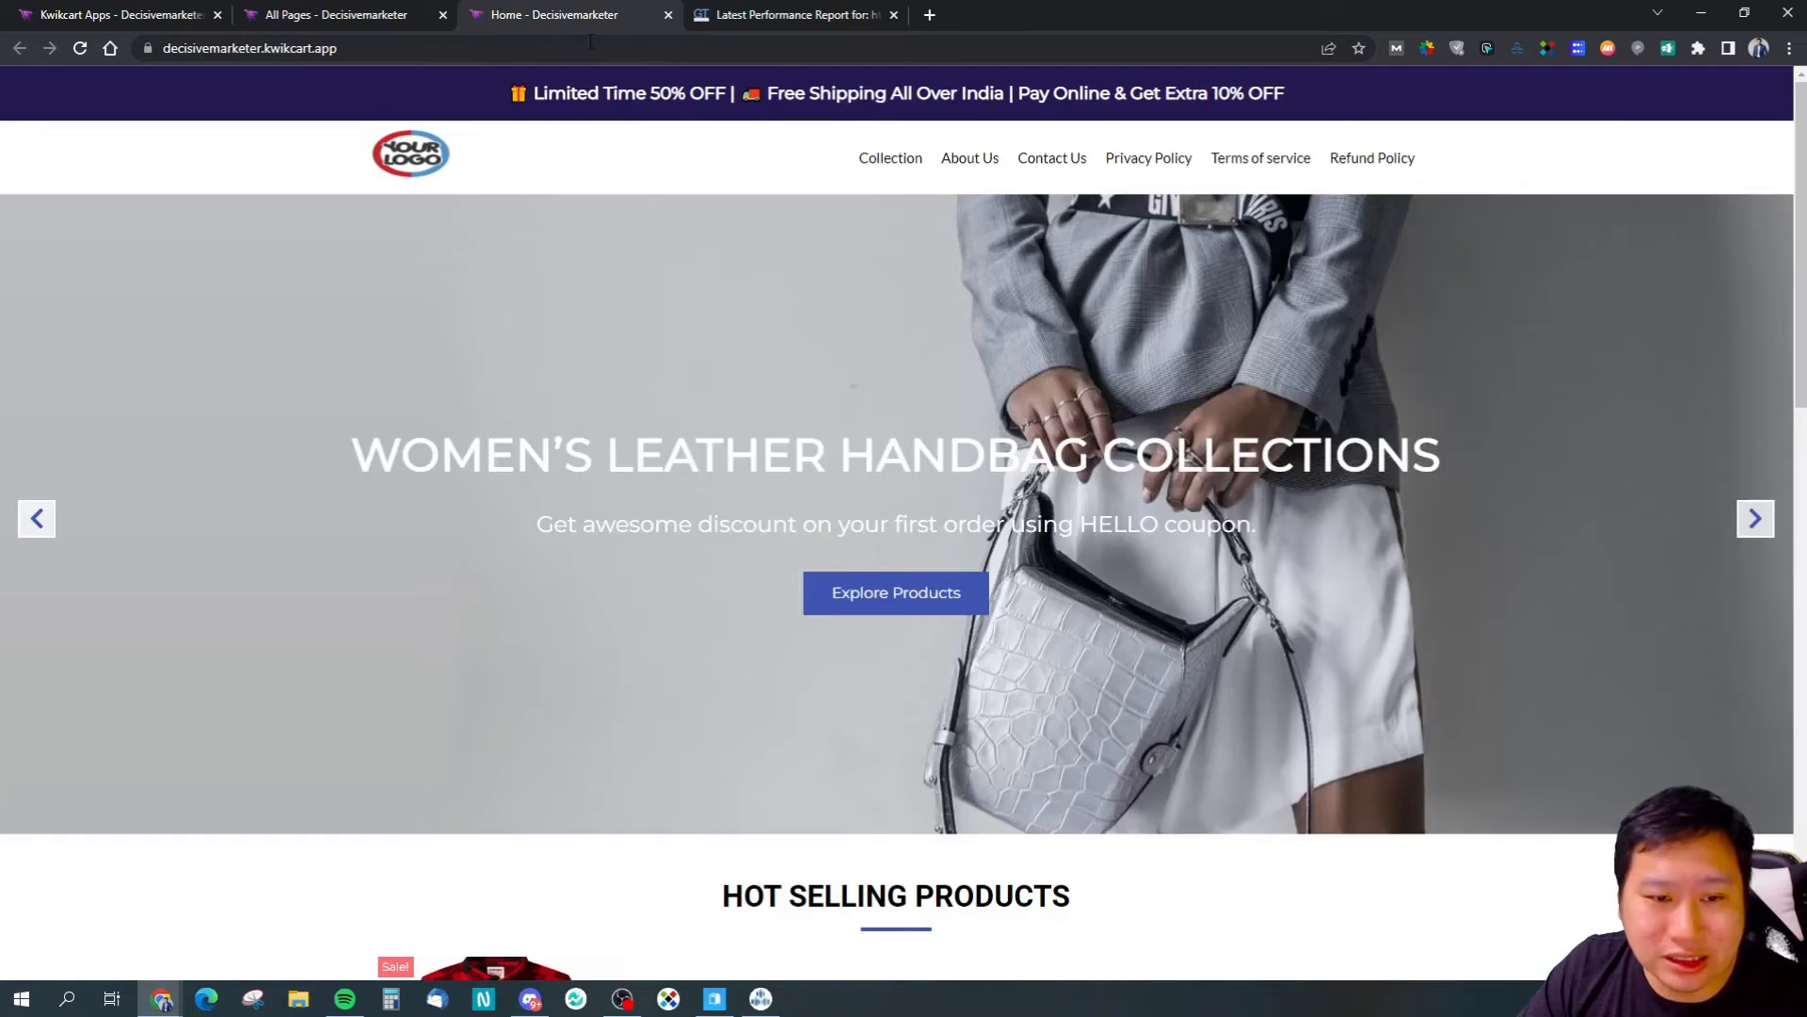
{"action": "scroll", "coordinate": [1158, 658], "scroll_direction": "down", "scroll_amount": 14}
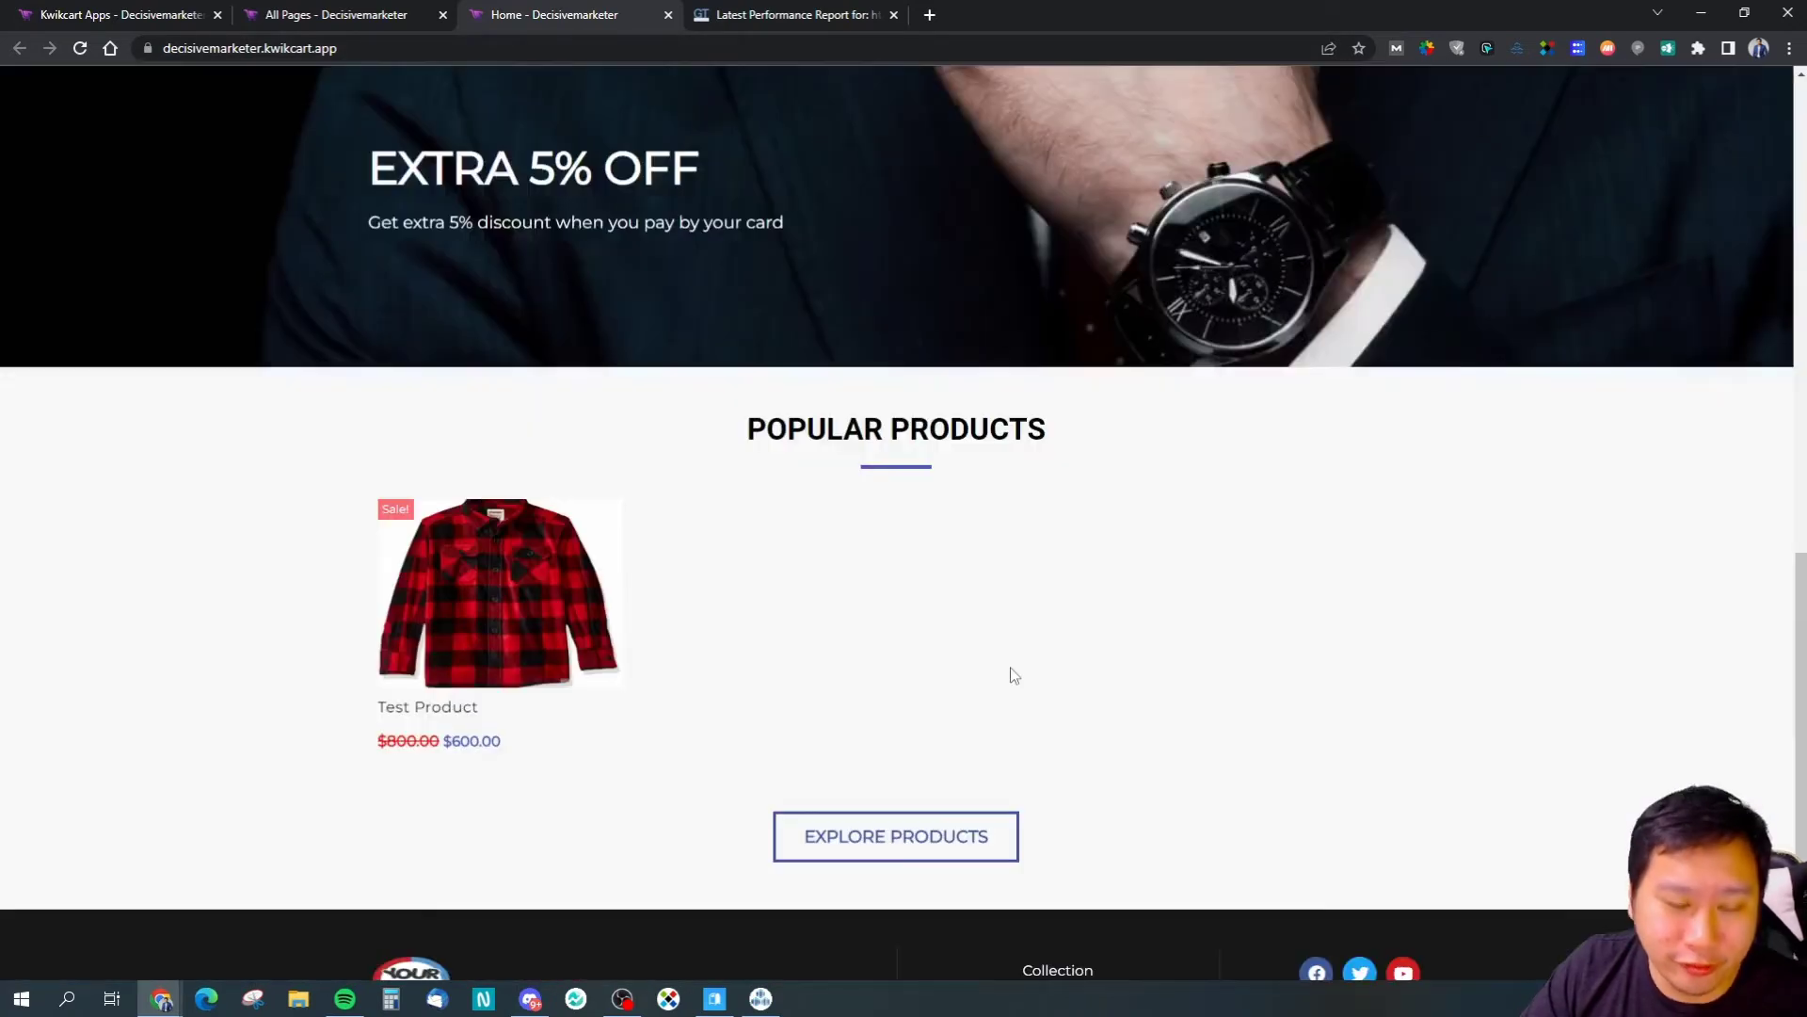
{"action": "scroll", "coordinate": [942, 659], "scroll_direction": "down", "scroll_amount": 3}
{"action": "scroll", "coordinate": [848, 663], "scroll_direction": "up", "scroll_amount": 15}
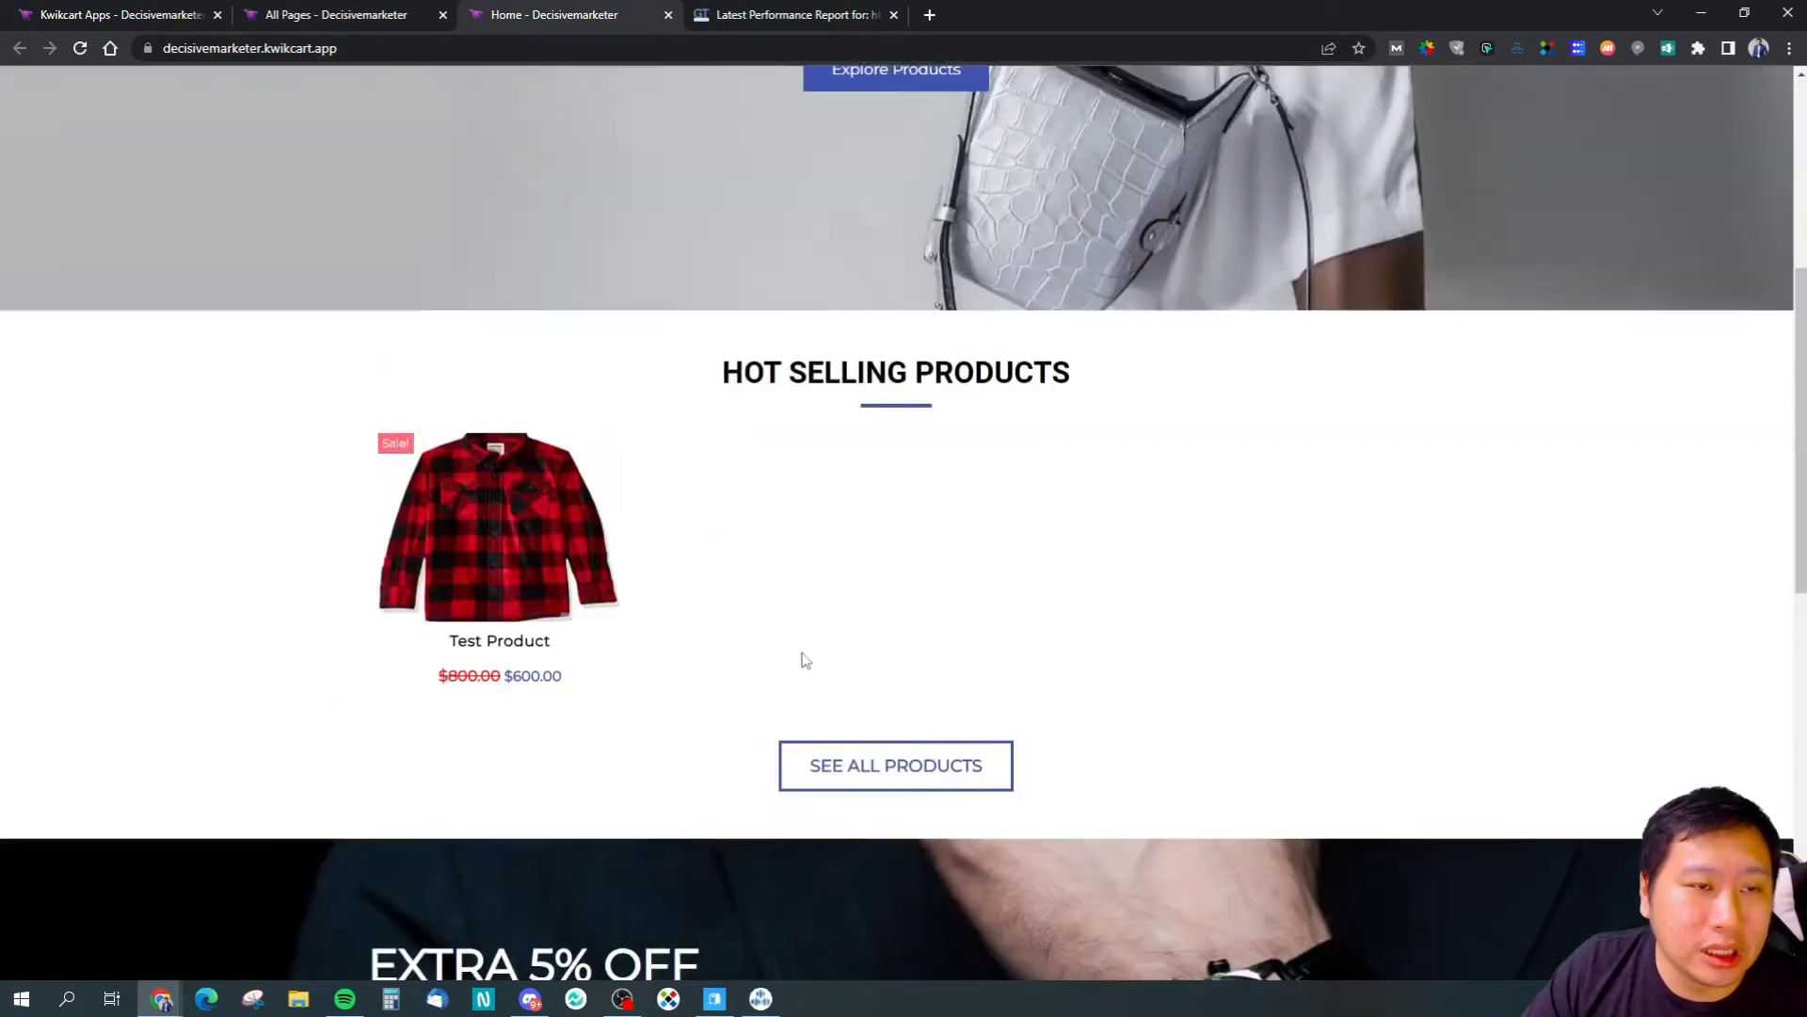
{"action": "scroll", "coordinate": [646, 544], "scroll_direction": "up", "scroll_amount": 2}
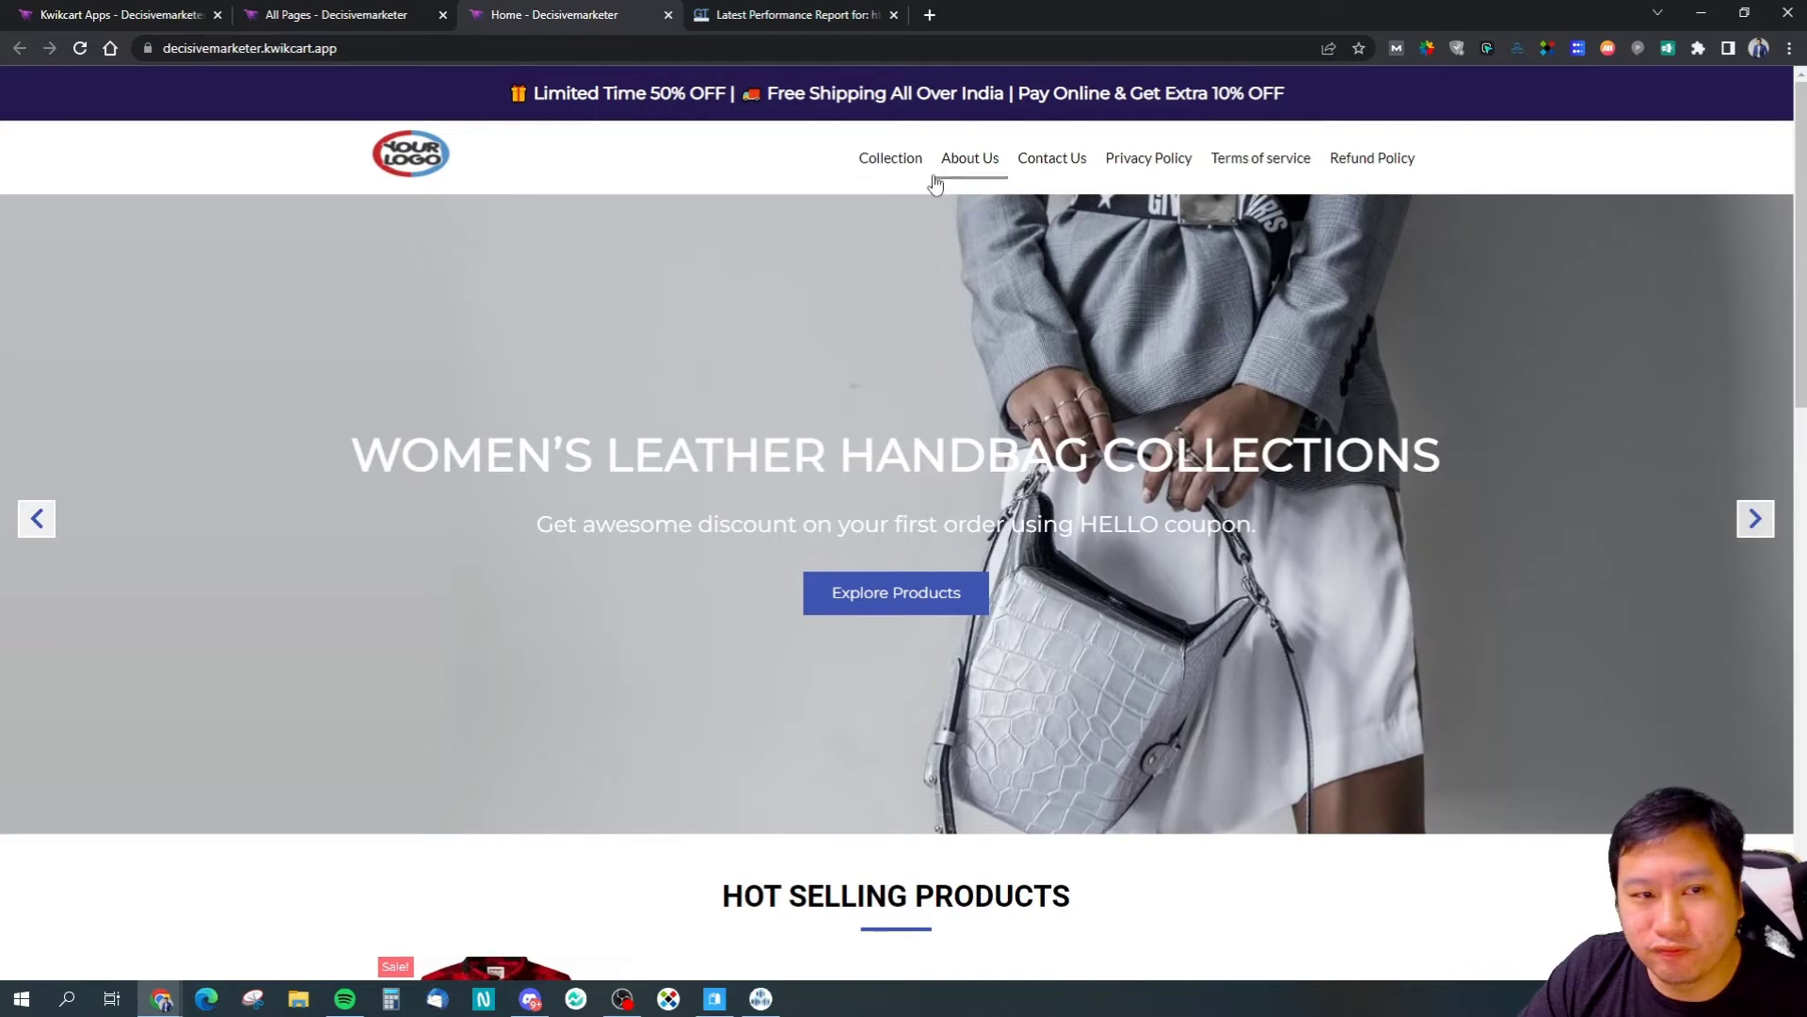
{"action": "left_click", "coordinate": [1755, 518]}
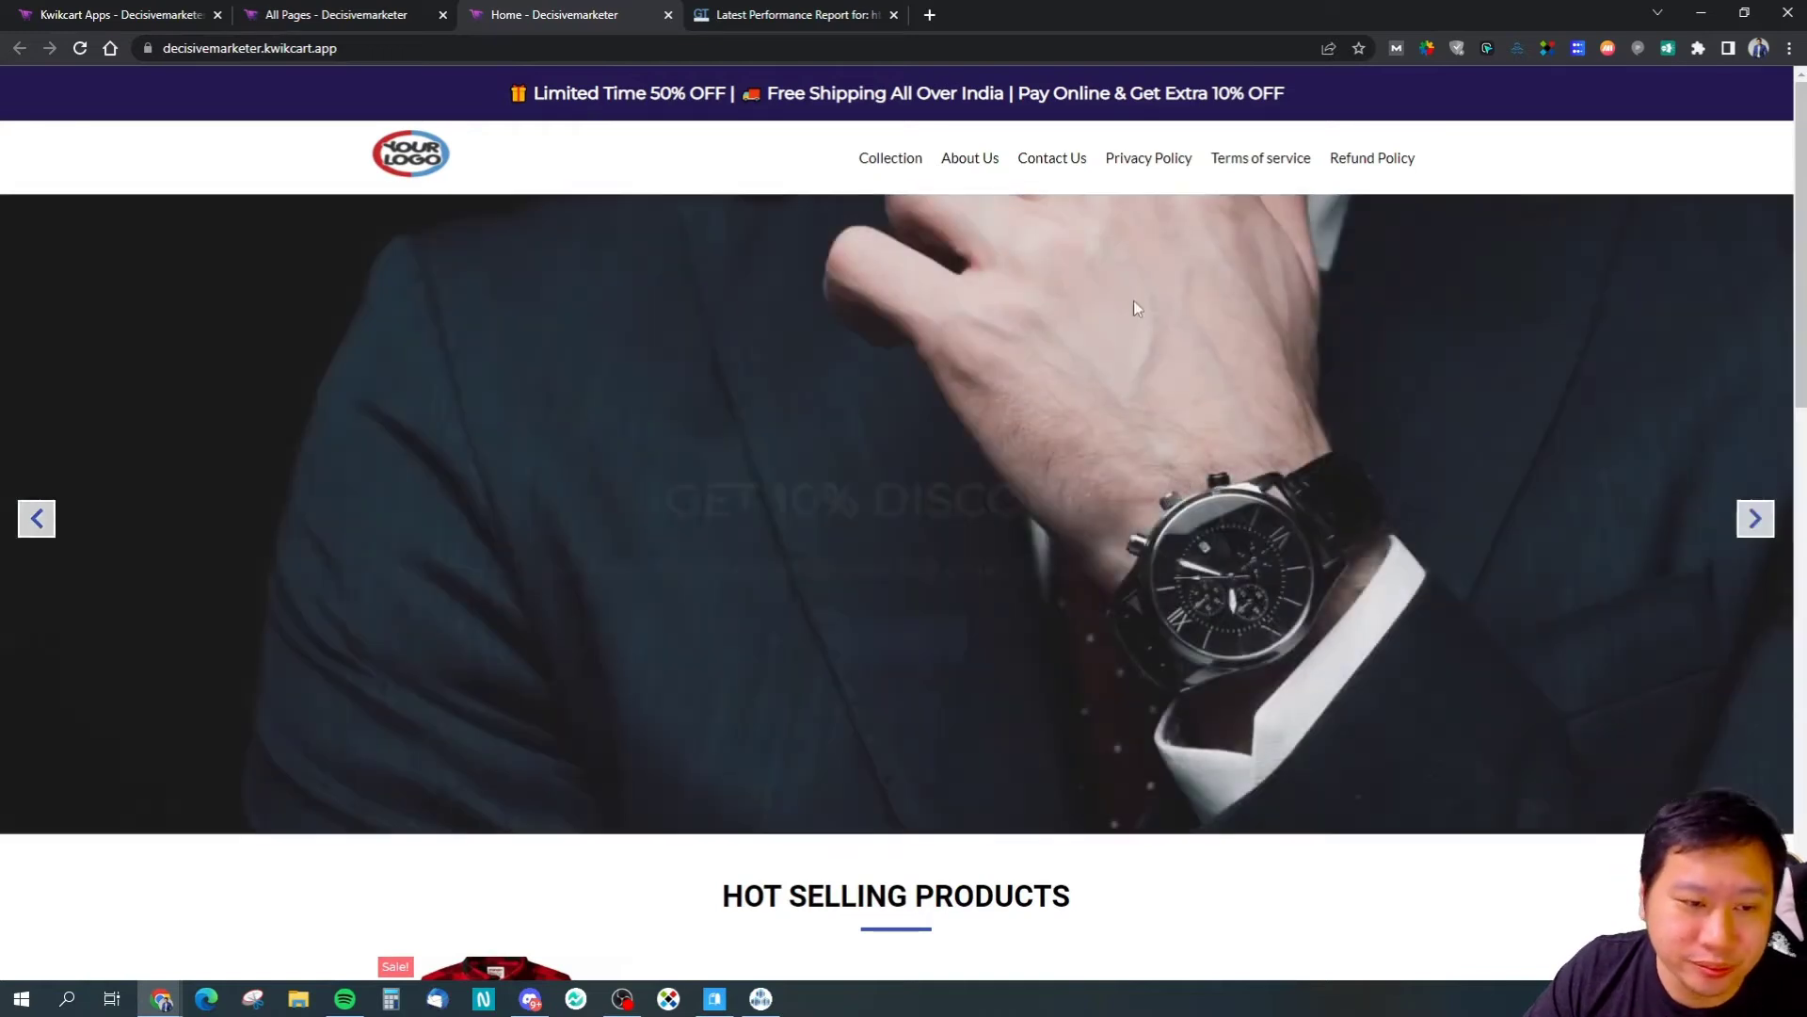
Step: Return to the All Pages list, look through its pages, view the live Checkout page and open that page for editing
{"action": "left_click", "coordinate": [419, 14]}
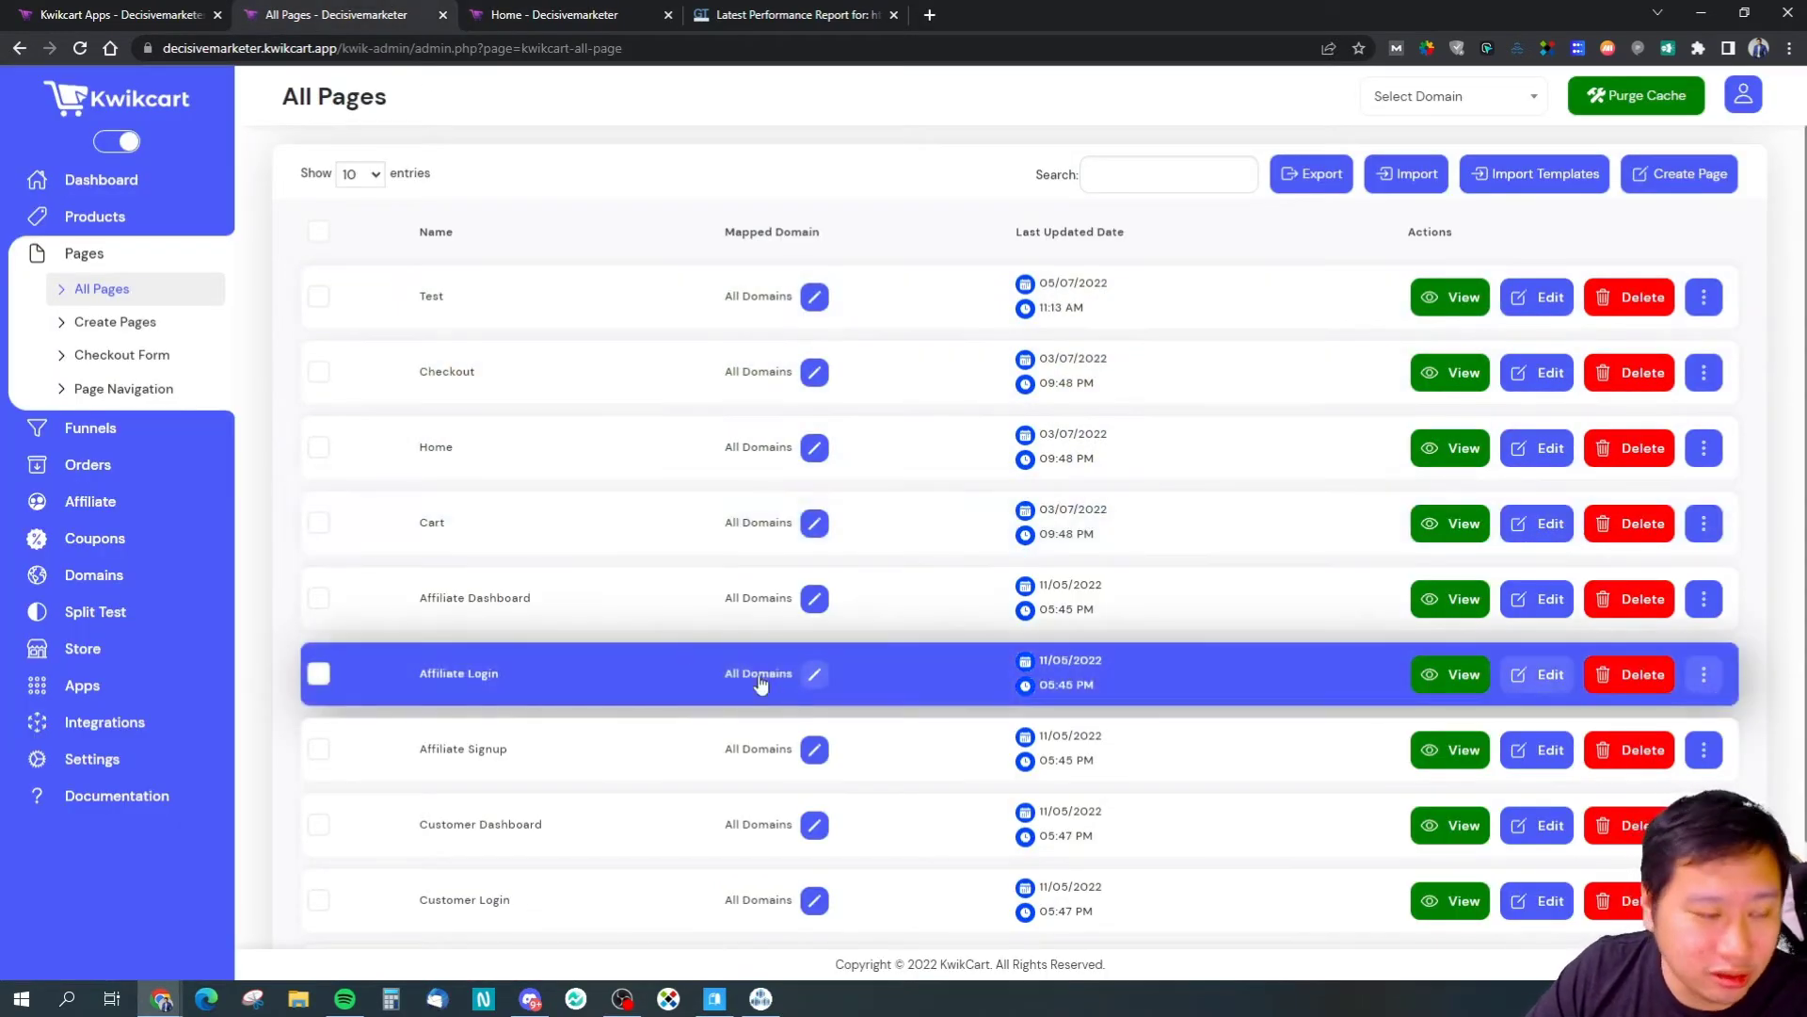
{"action": "scroll", "coordinate": [653, 649], "scroll_direction": "down", "scroll_amount": 2}
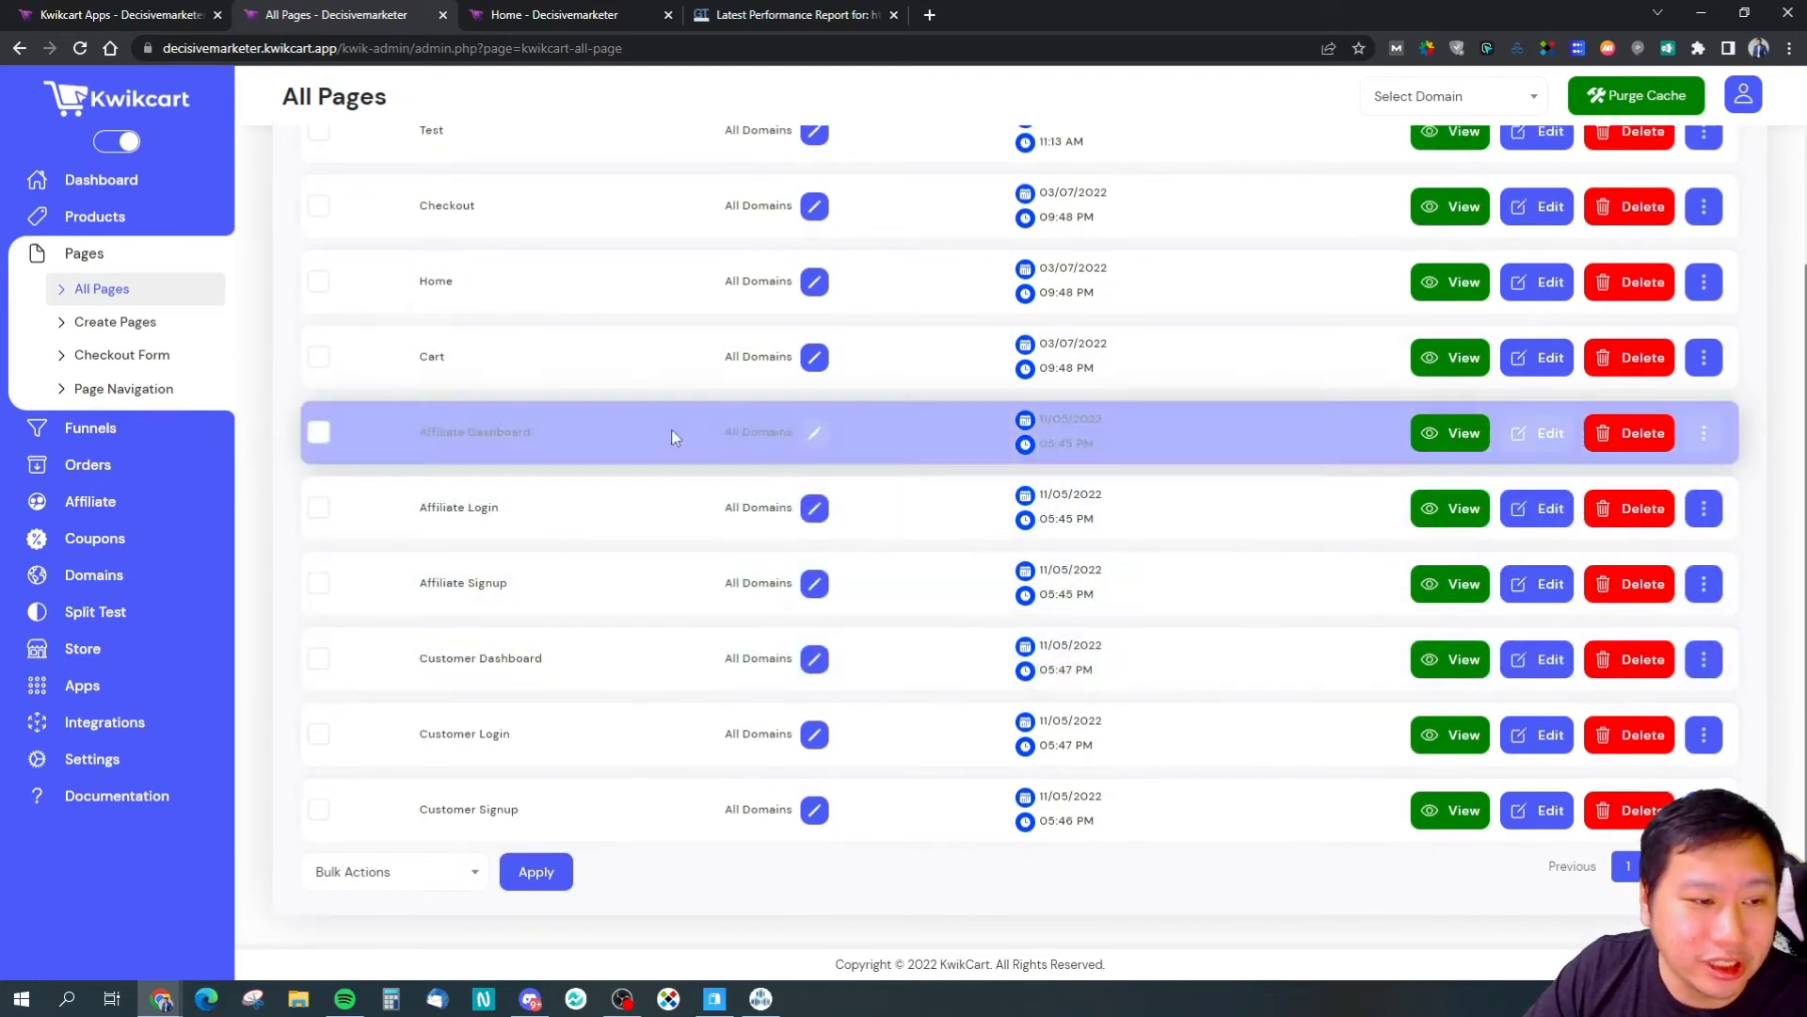
{"action": "scroll", "coordinate": [568, 672], "scroll_direction": "up", "scroll_amount": 2}
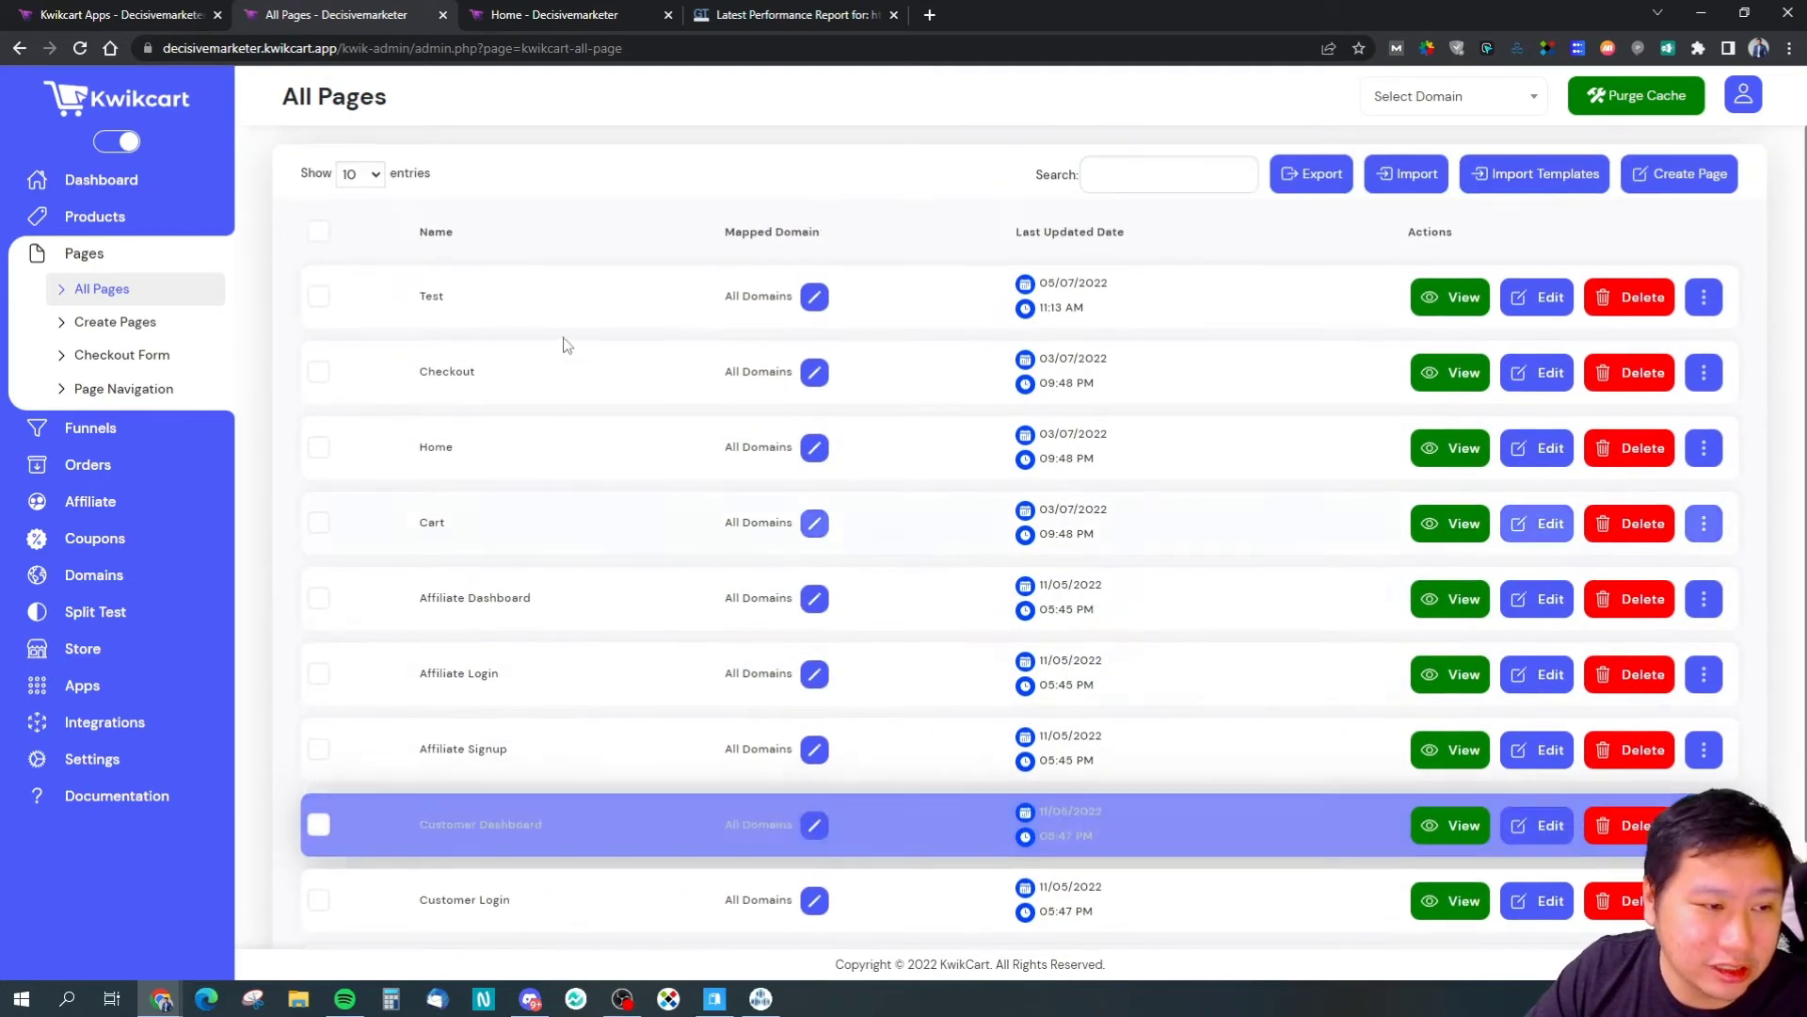
{"action": "left_click", "coordinate": [1424, 373]}
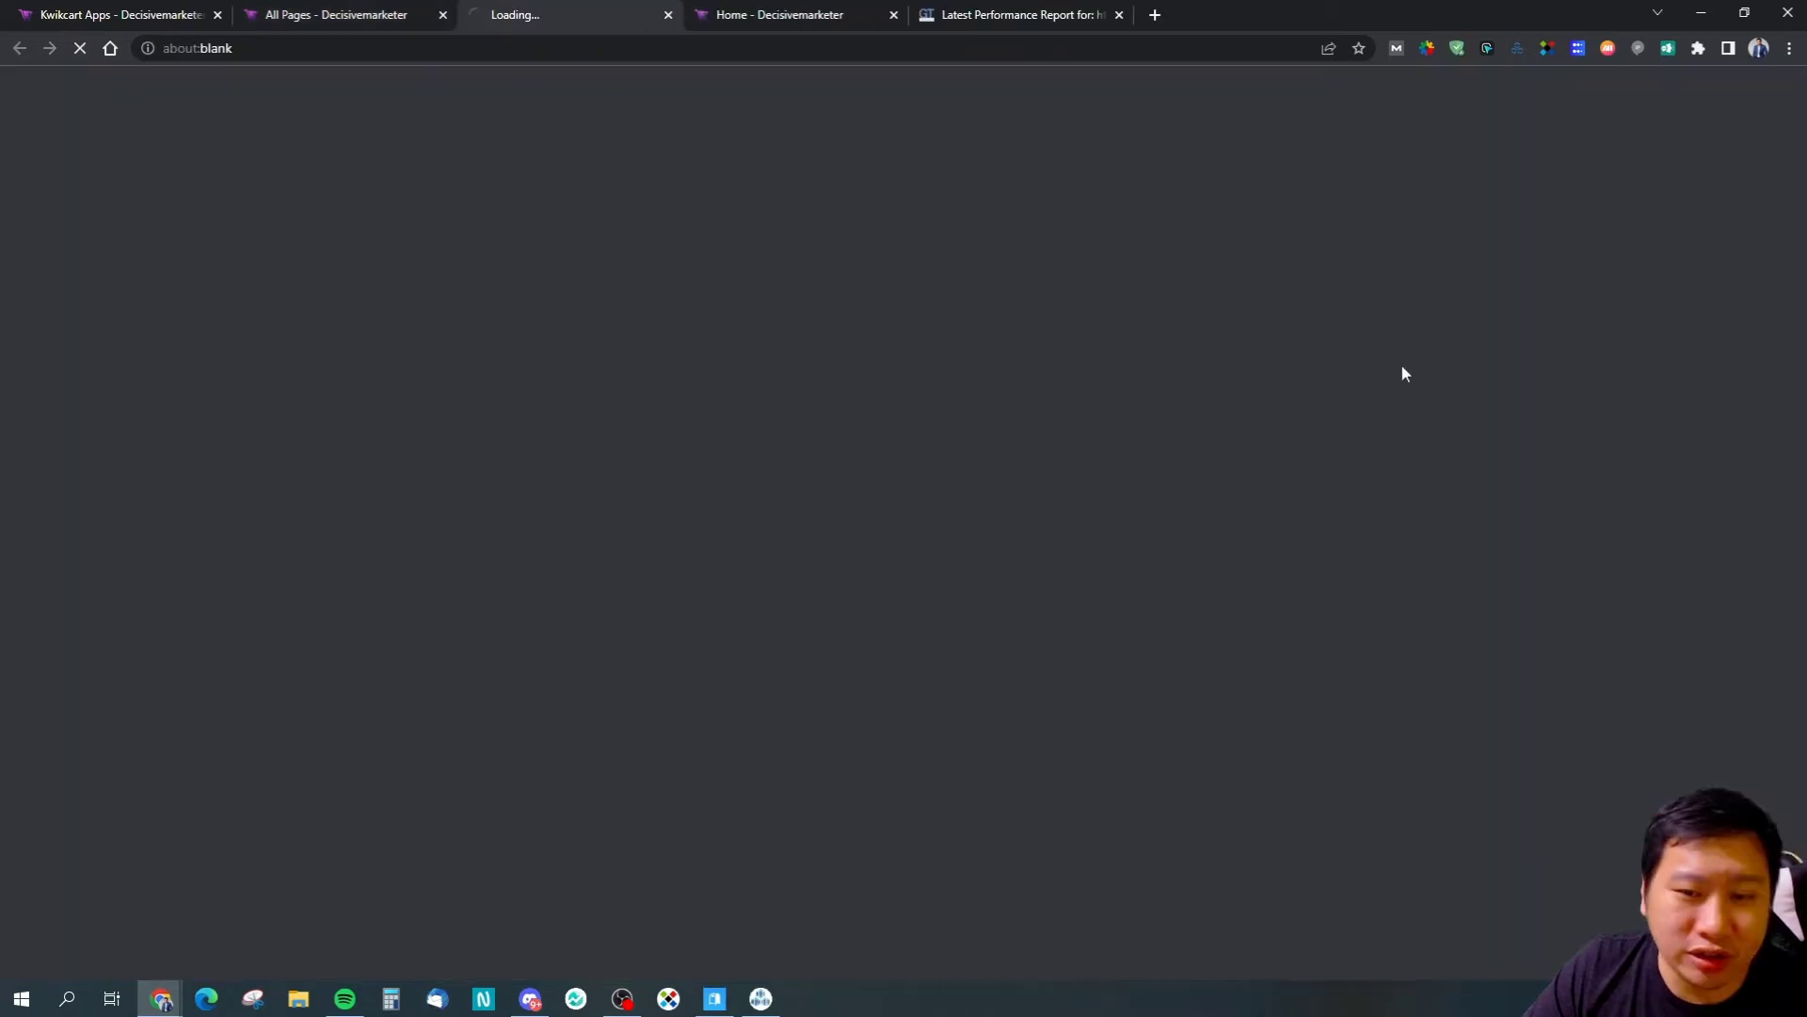
{"action": "left_click", "coordinate": [428, 11]}
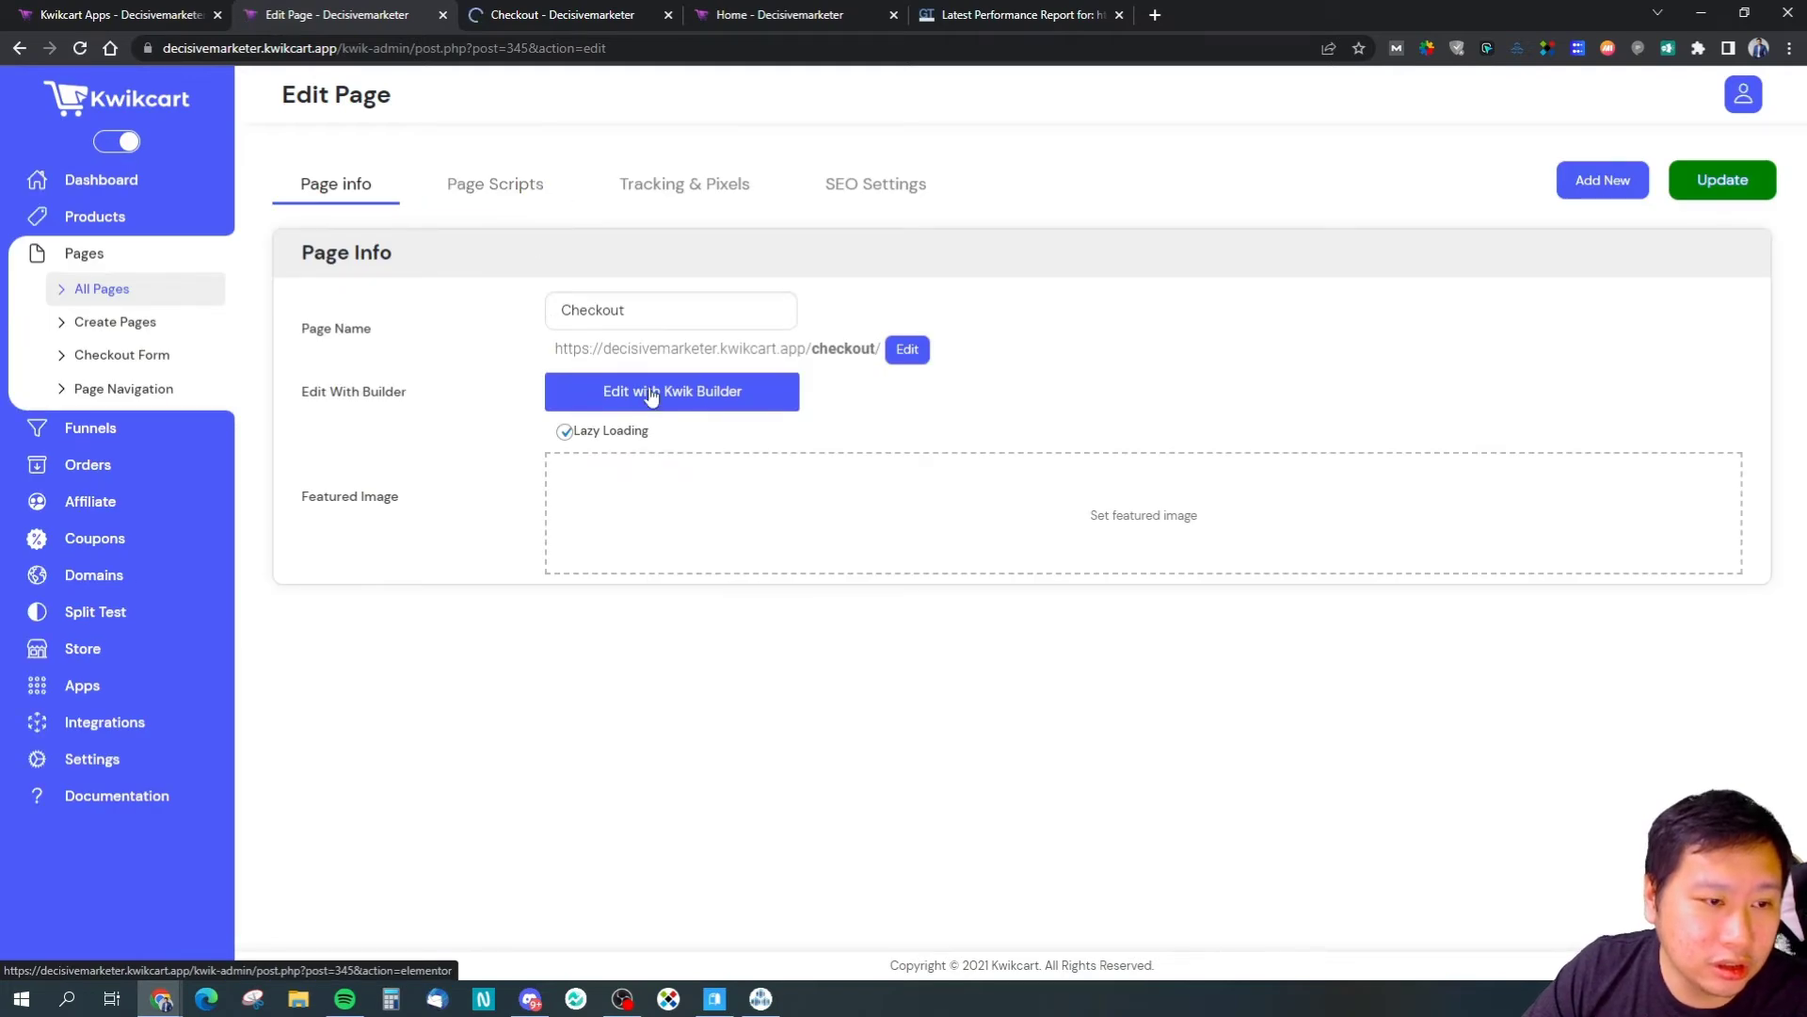
Step: Open the Checkout page in Kwik Builder and look through its Elements widgets and Global widgets
{"action": "left_click", "coordinate": [650, 393]}
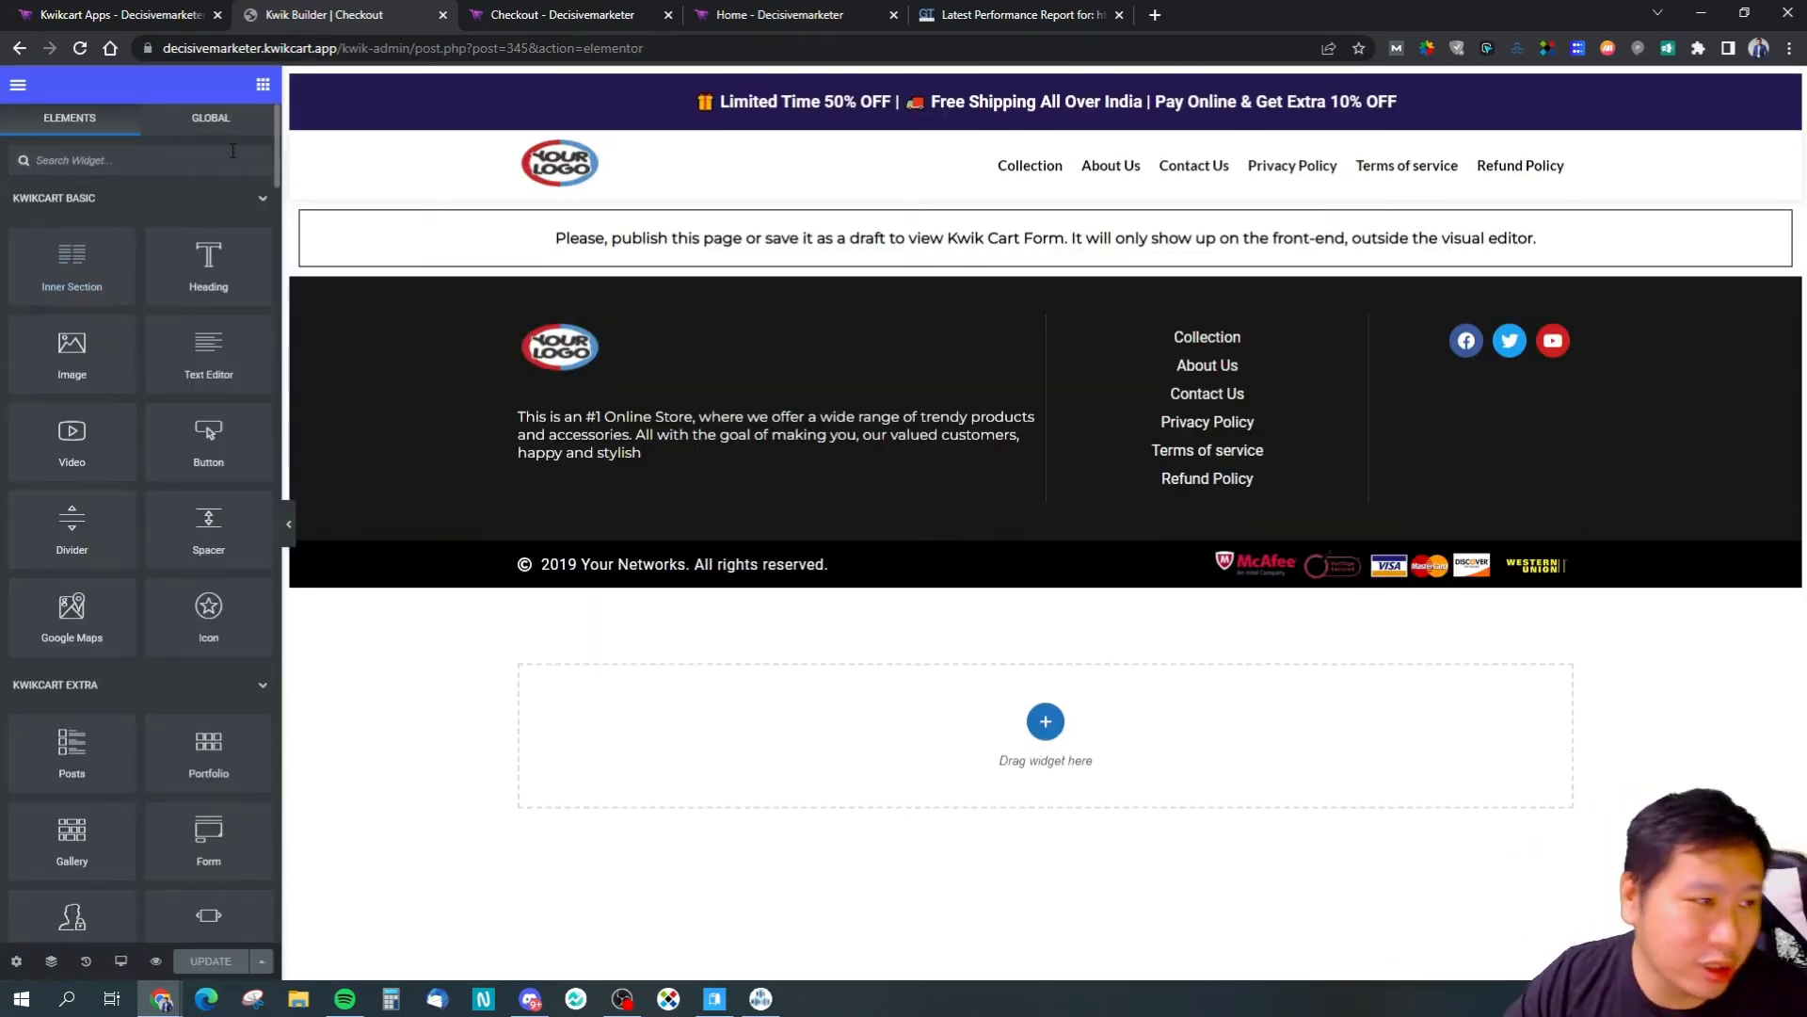
{"action": "left_click", "coordinate": [208, 132]}
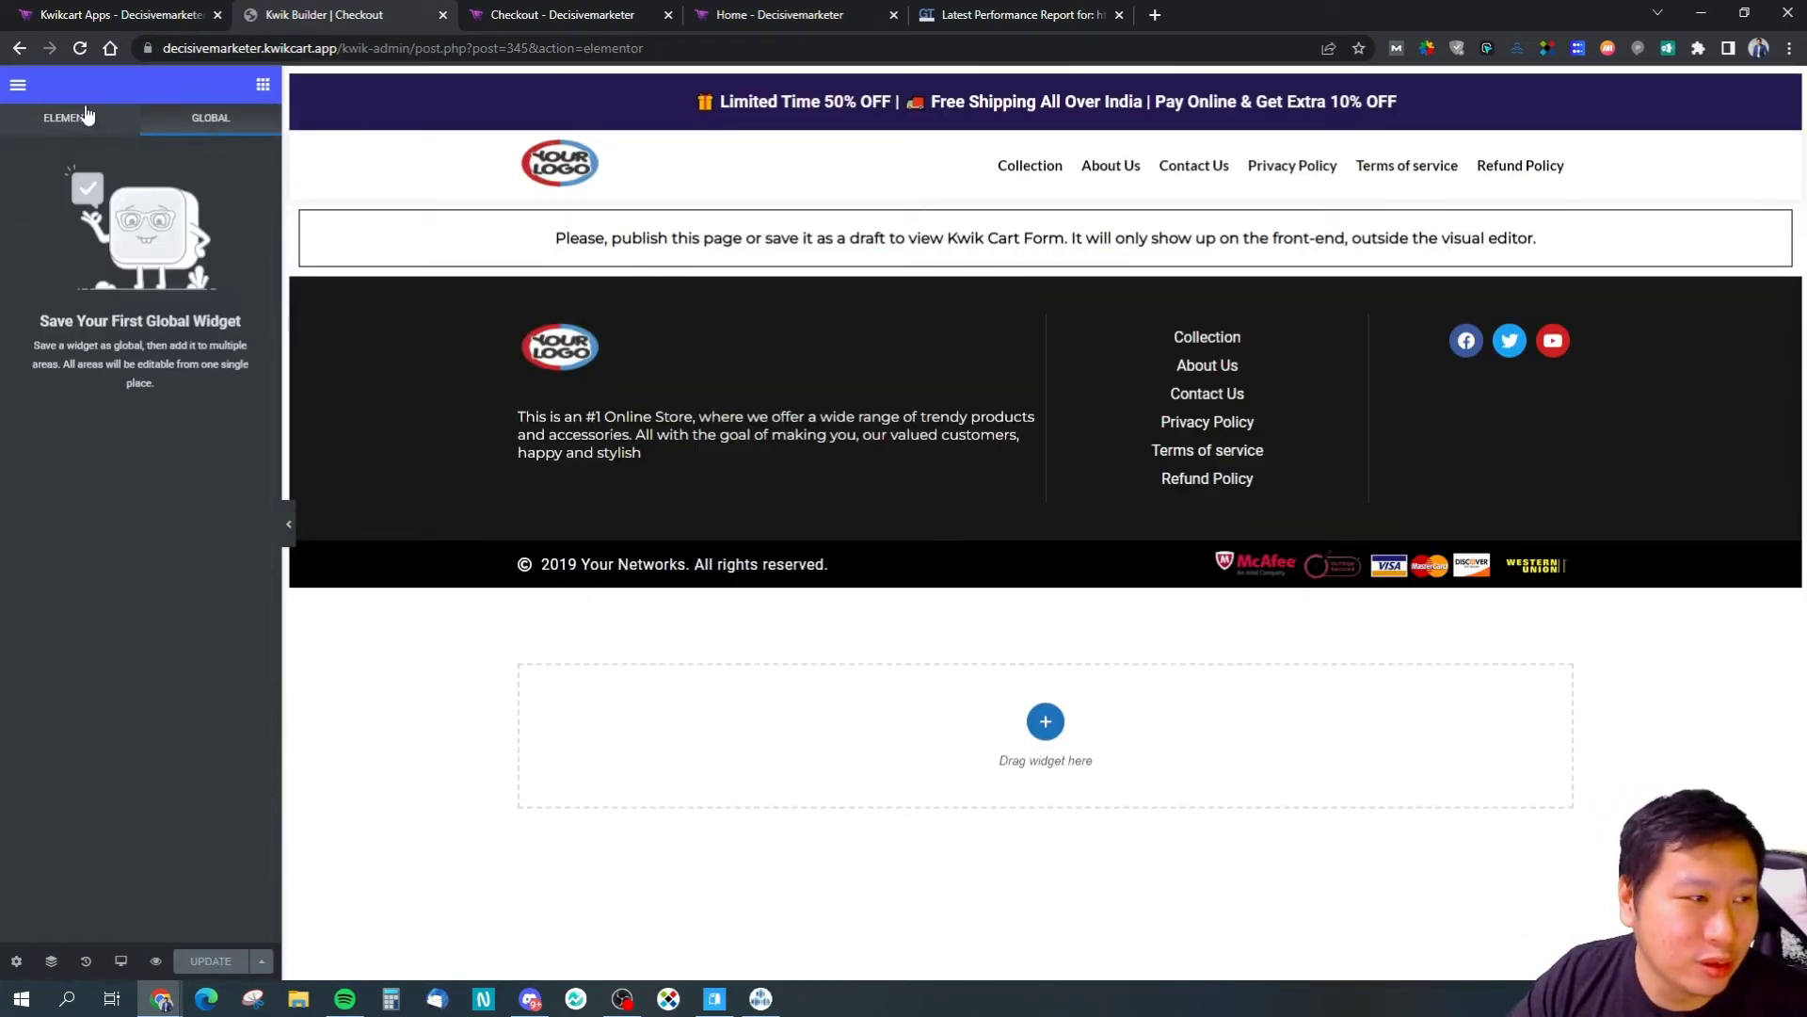
{"action": "left_click", "coordinate": [60, 120]}
{"action": "scroll", "coordinate": [182, 405], "scroll_direction": "down", "scroll_amount": 15}
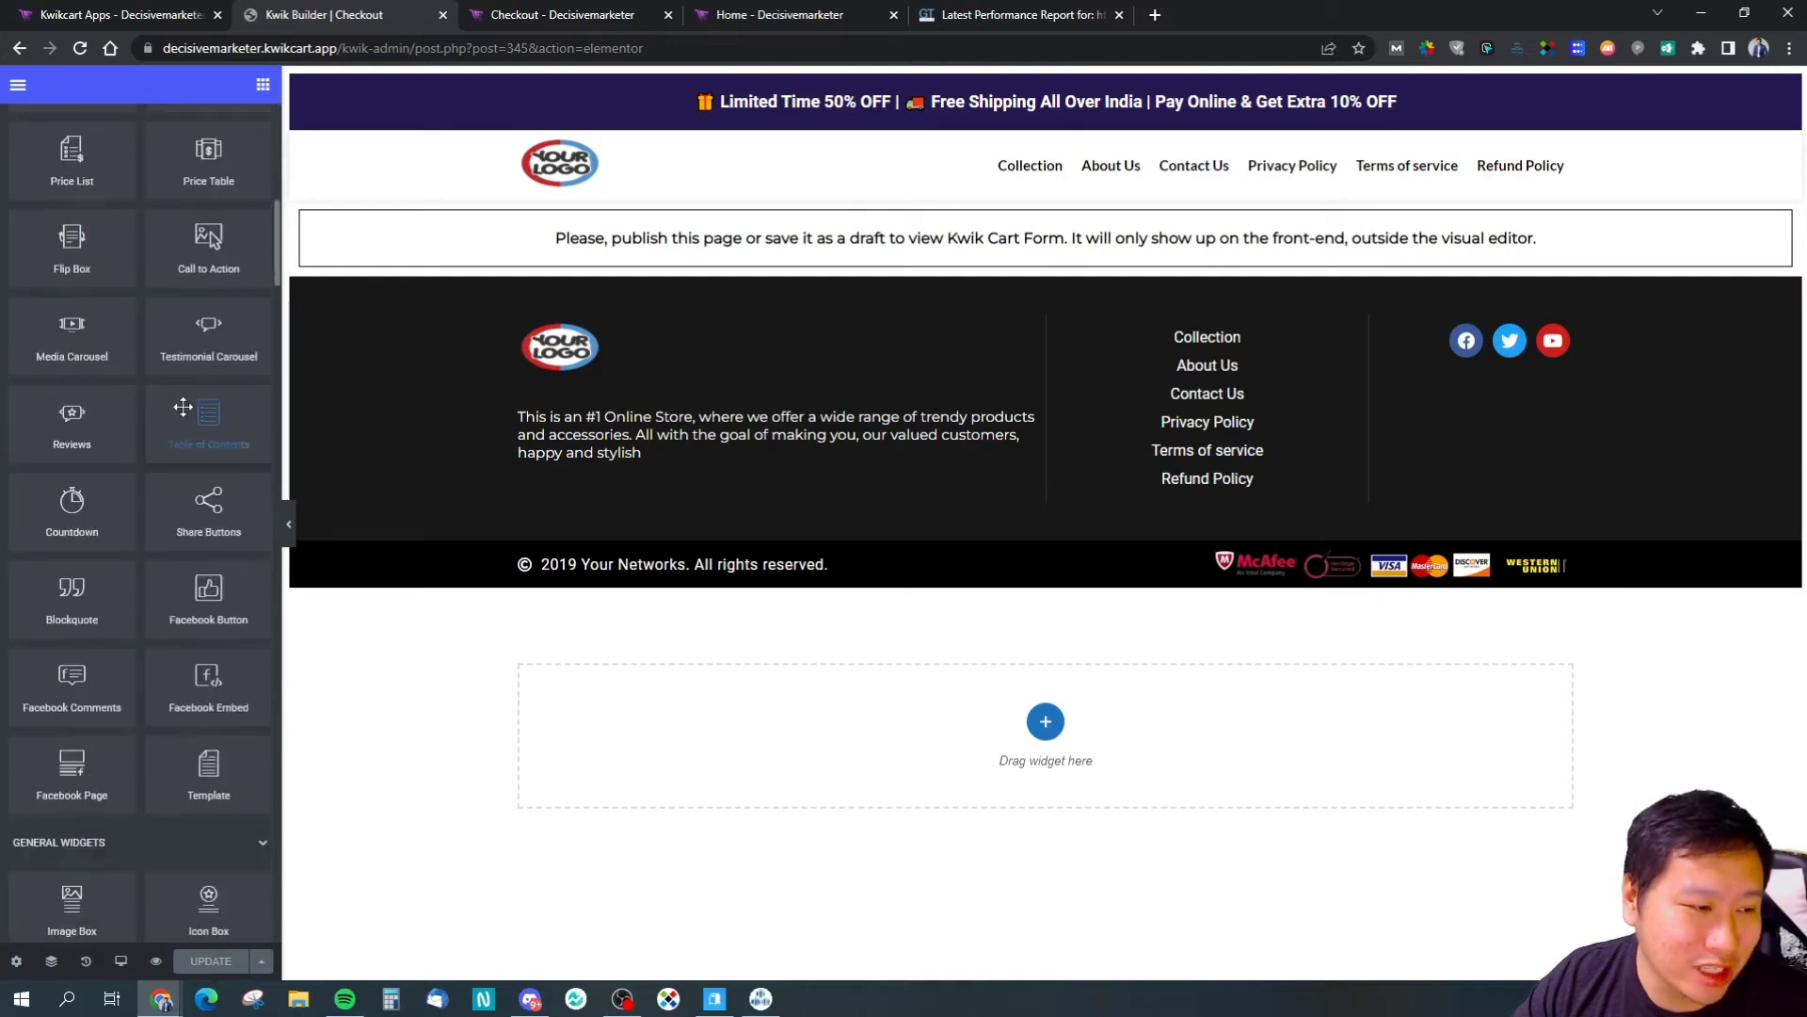
{"action": "scroll", "coordinate": [183, 406], "scroll_direction": "up", "scroll_amount": 15}
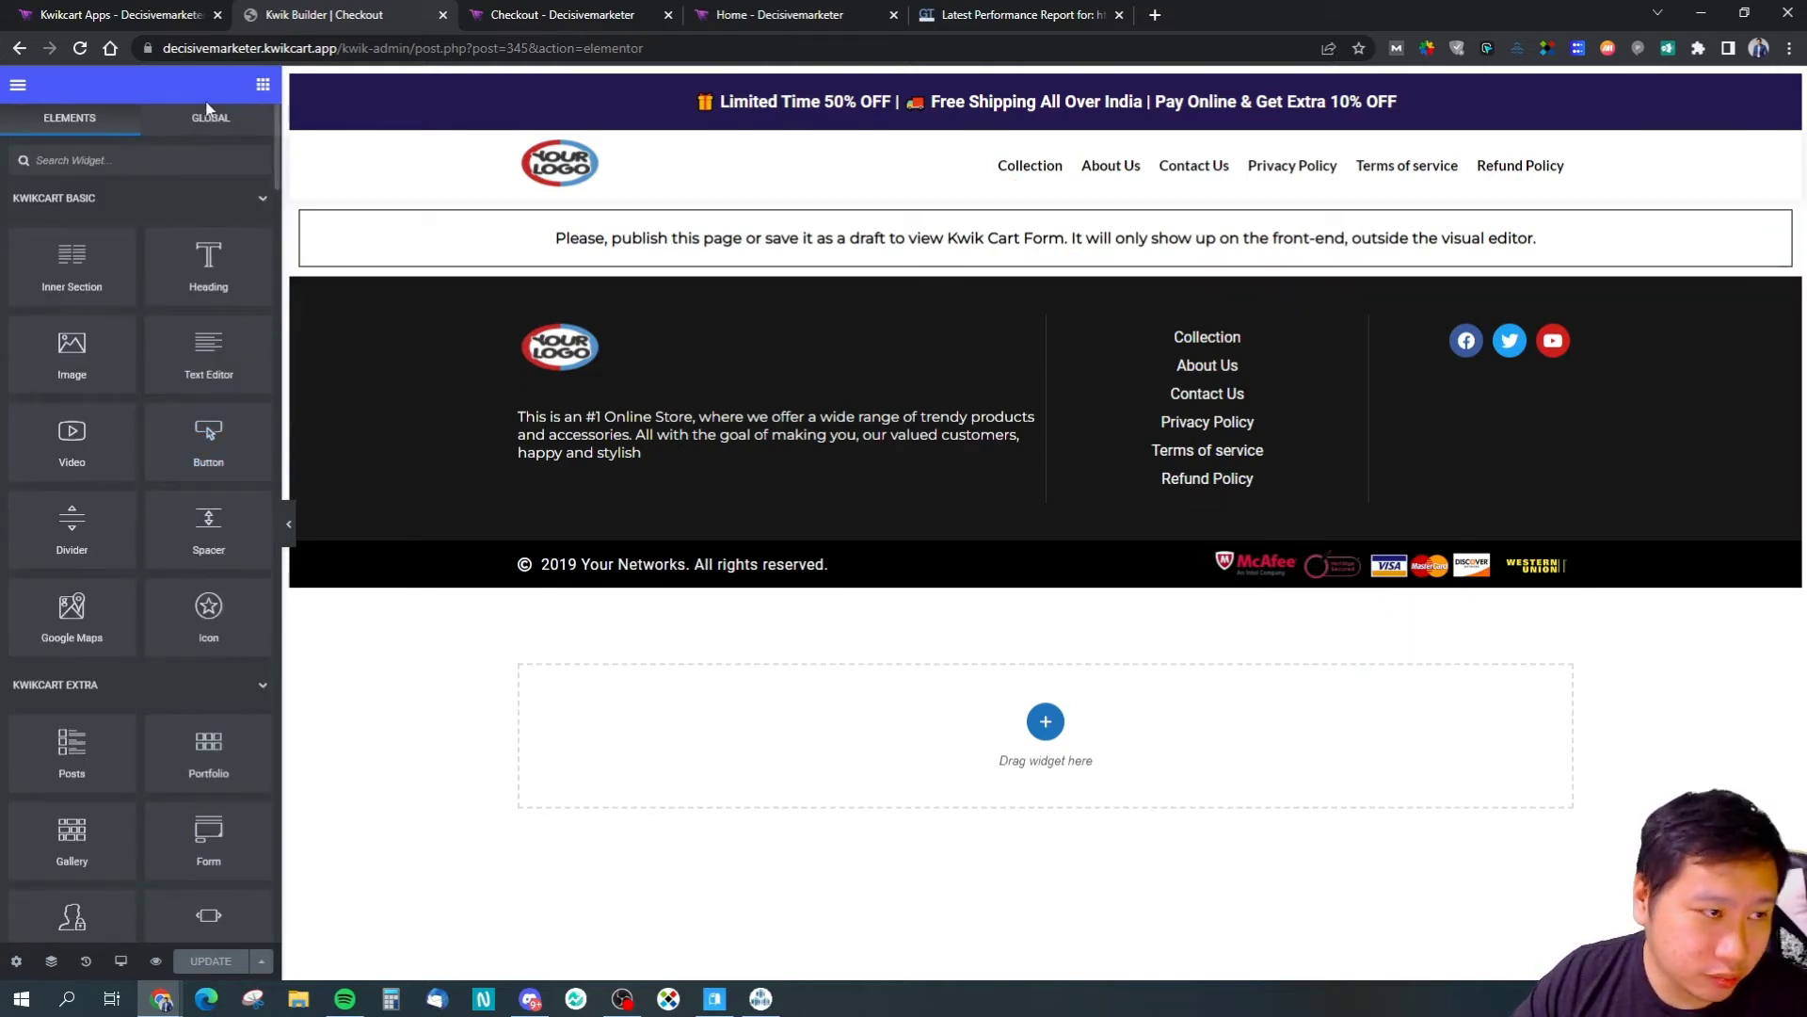
Step: Review the builder's Global Settings, then return to the widget library and check its Global and Elements lists
{"action": "left_click", "coordinate": [19, 88]}
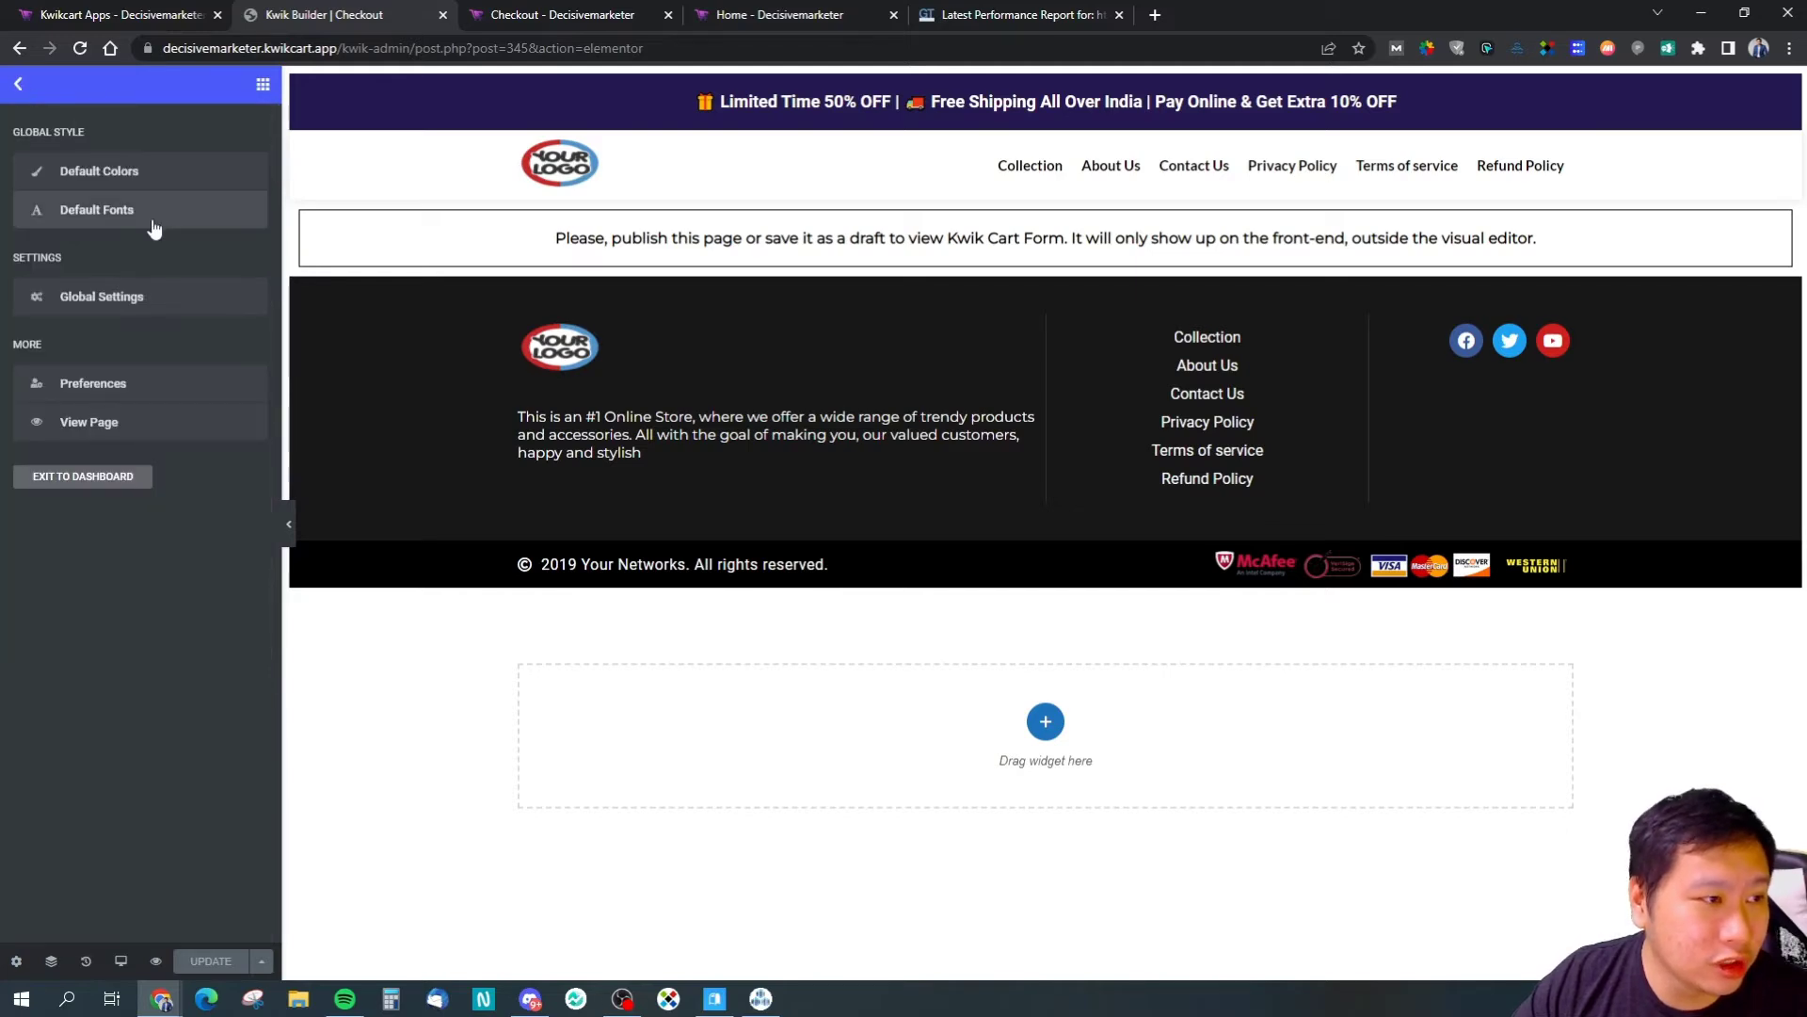
{"action": "left_click", "coordinate": [116, 292]}
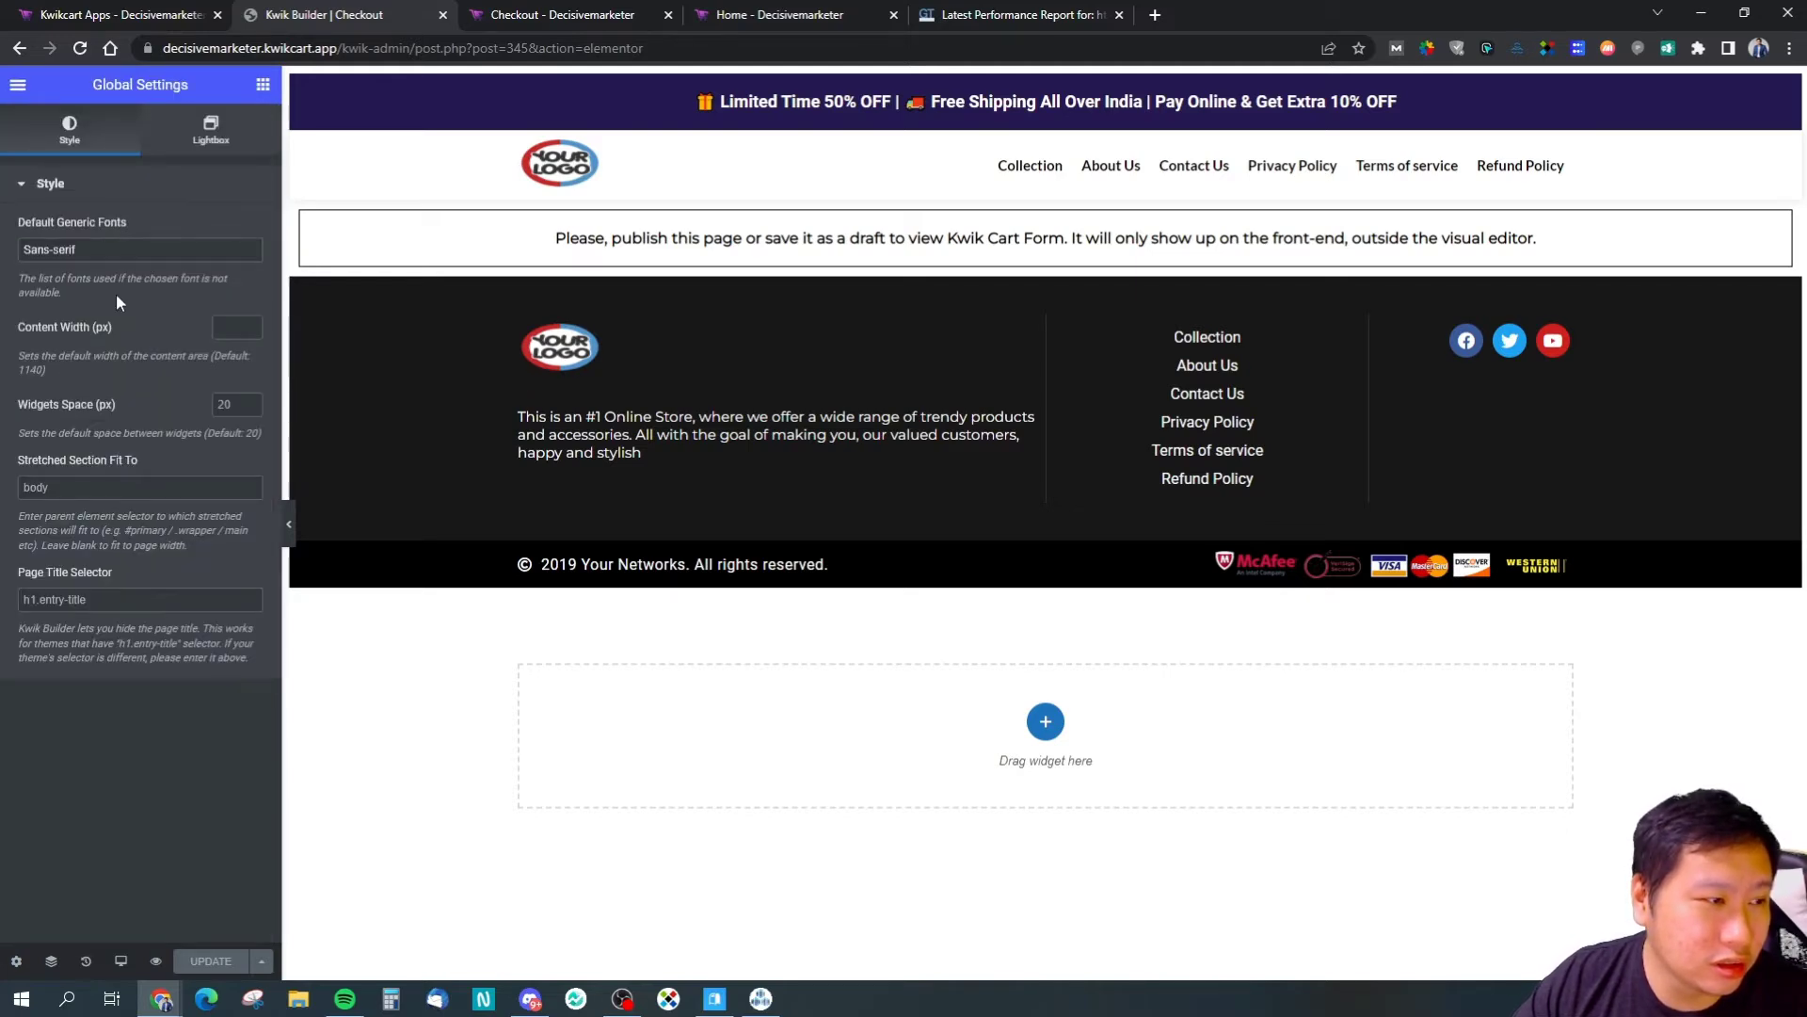
{"action": "left_click", "coordinate": [18, 87]}
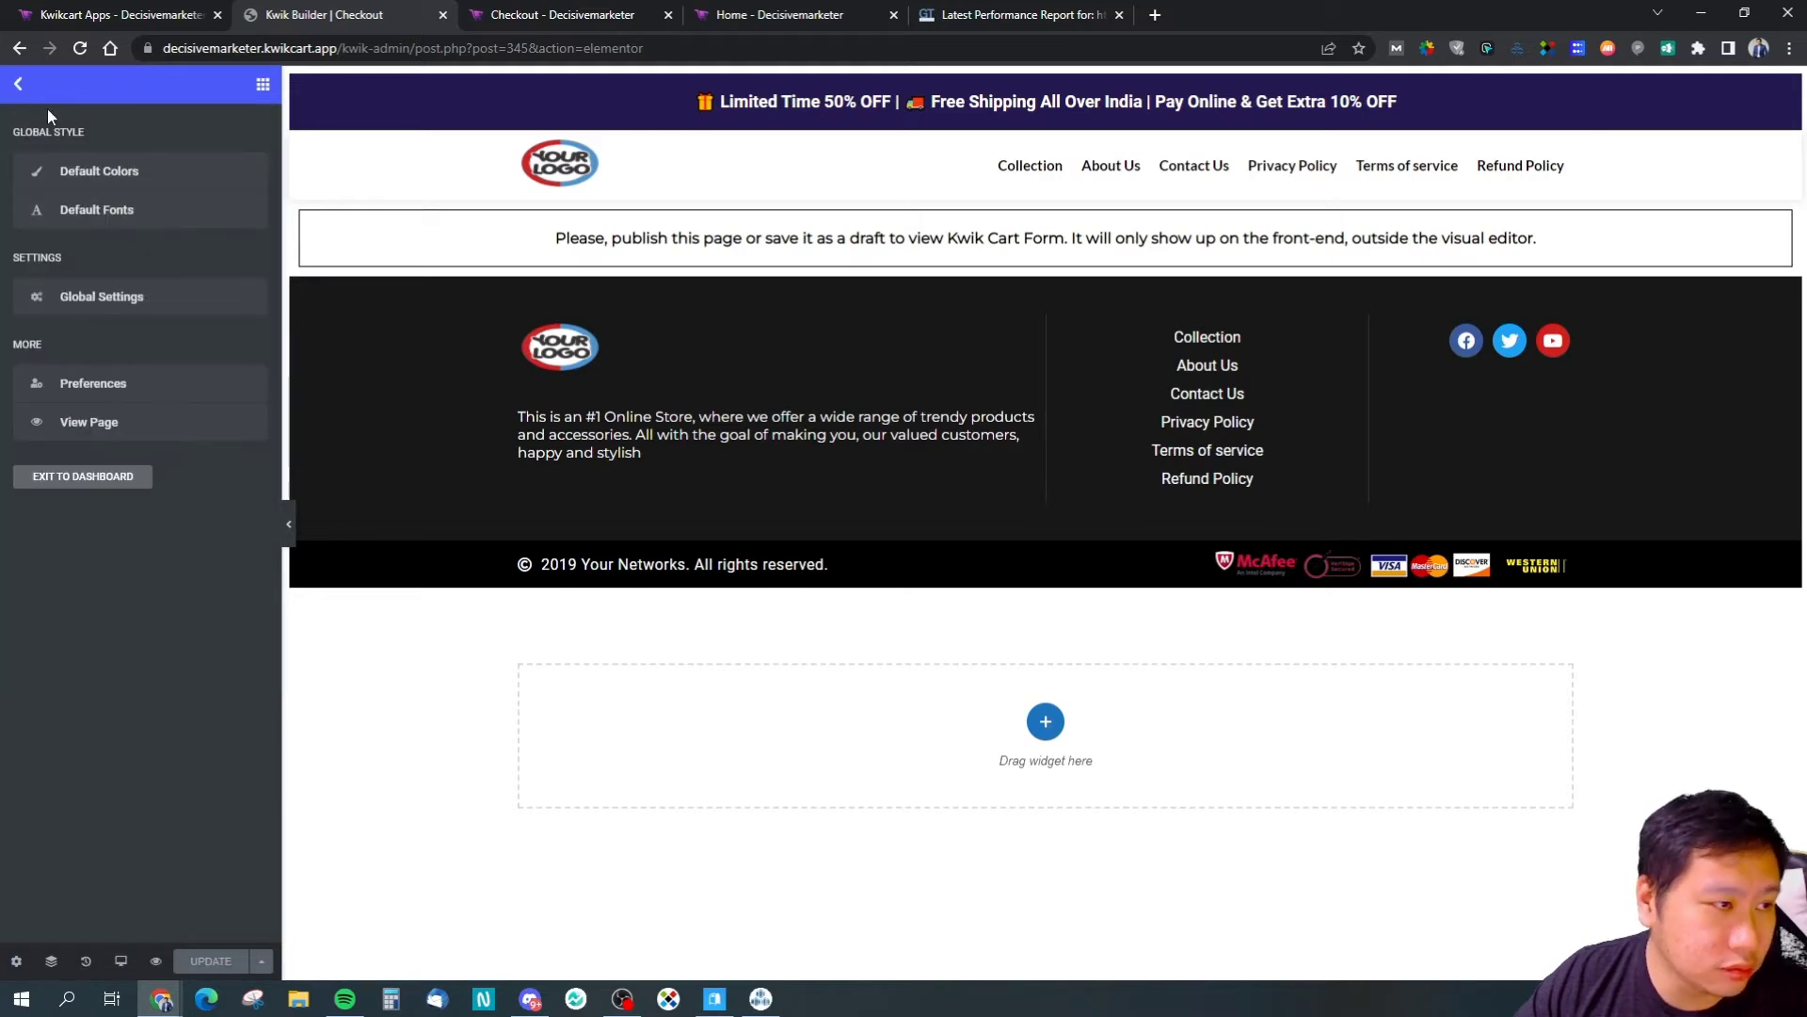
{"action": "left_click", "coordinate": [17, 86]}
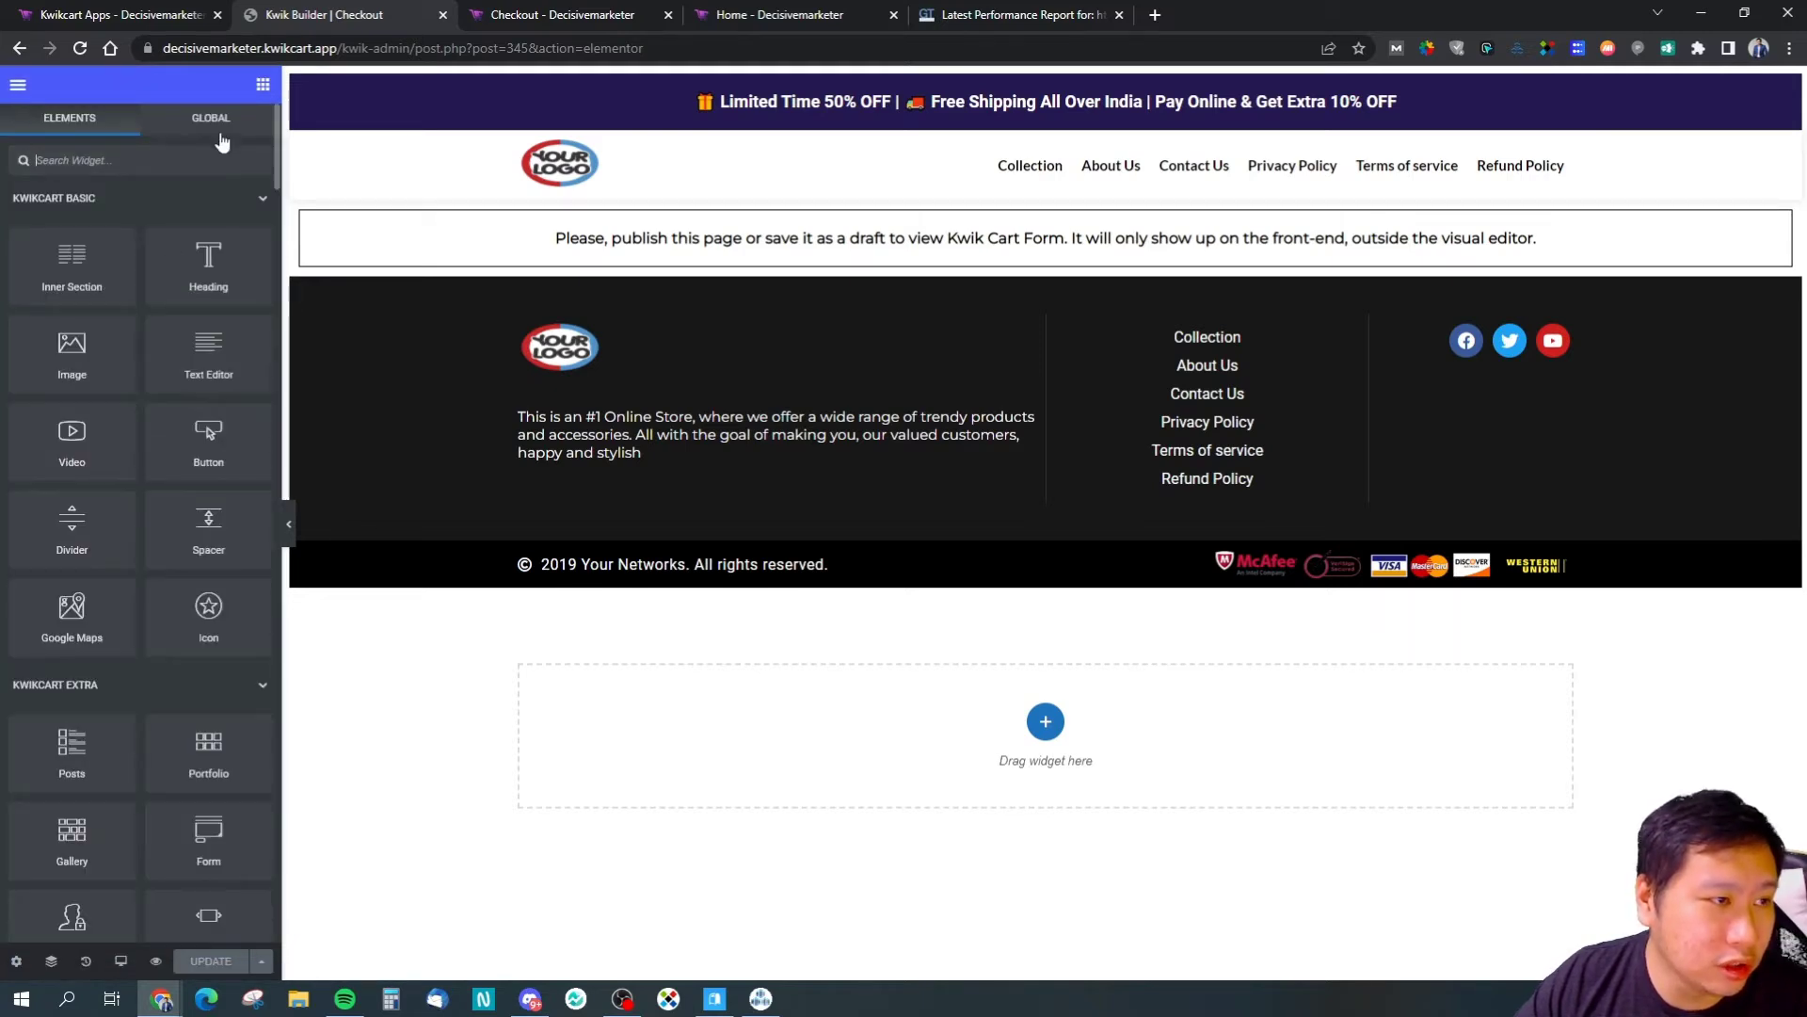
{"action": "left_click", "coordinate": [217, 133]}
{"action": "left_click", "coordinate": [83, 132]}
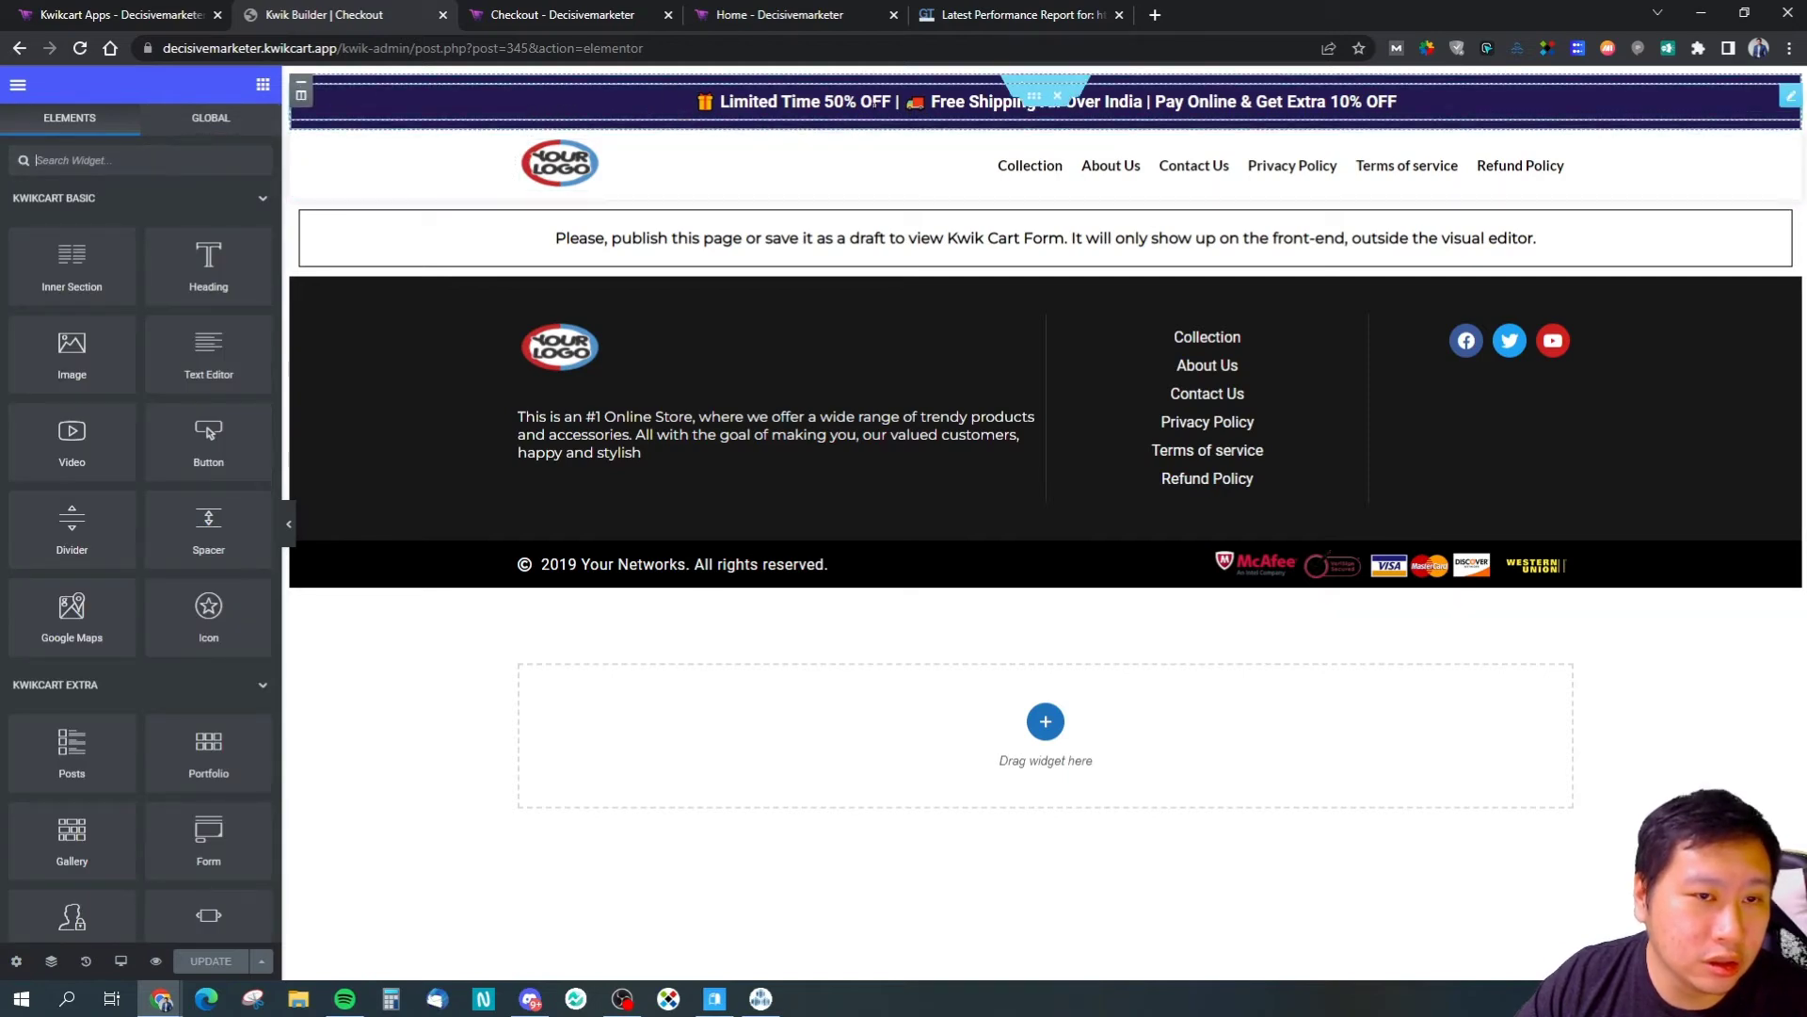
Step: Open the top announcement bar section's settings and view its KWIK and Layout options
{"action": "left_click", "coordinate": [1045, 87]}
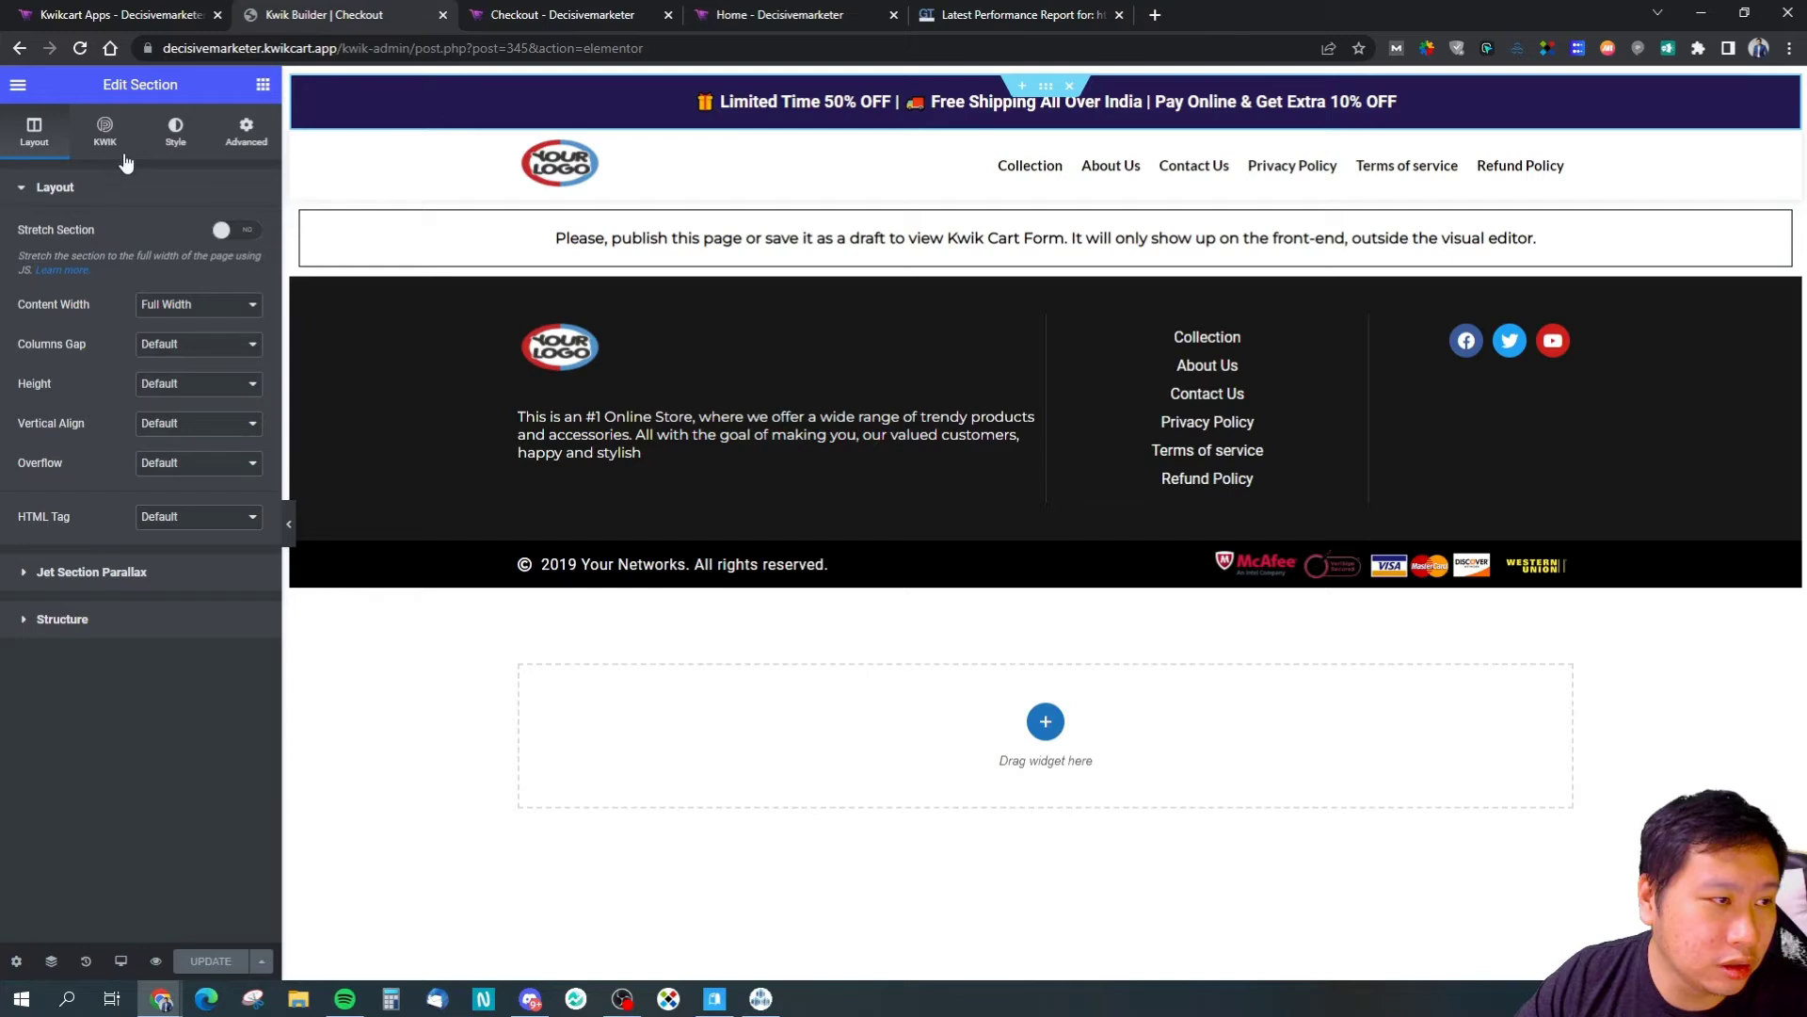
{"action": "left_click", "coordinate": [105, 132]}
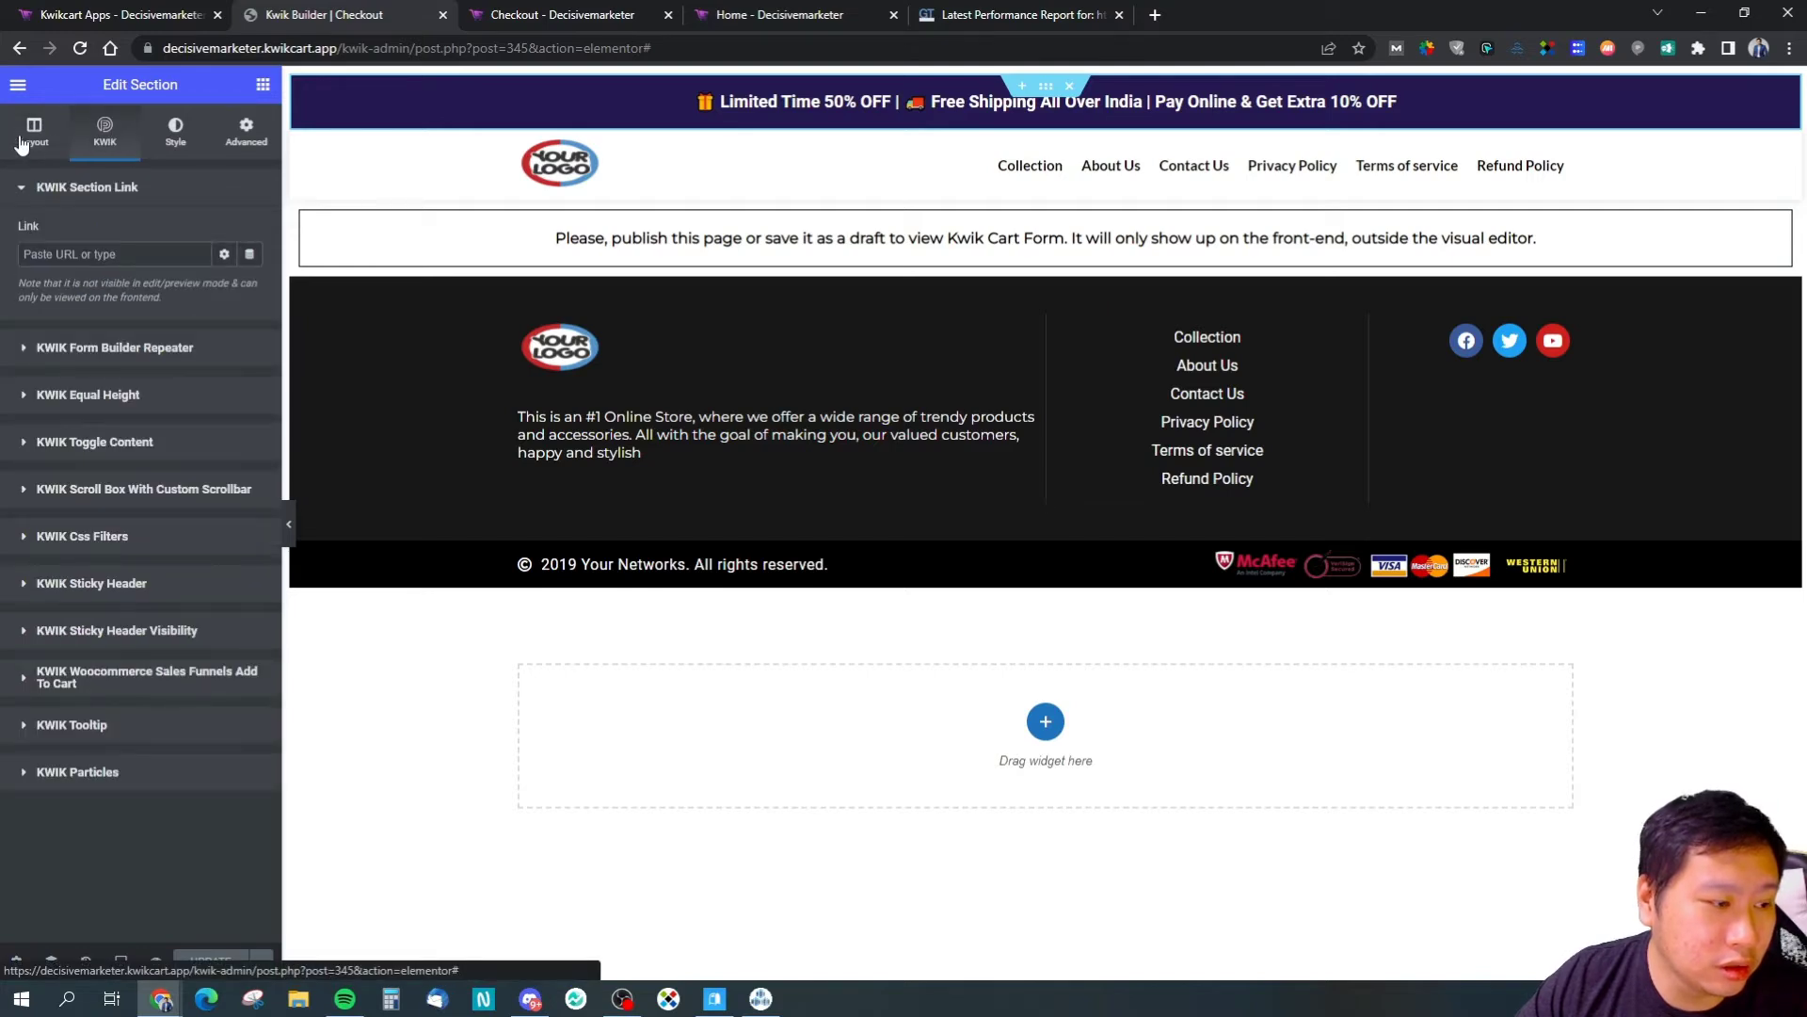
{"action": "left_click", "coordinate": [20, 142]}
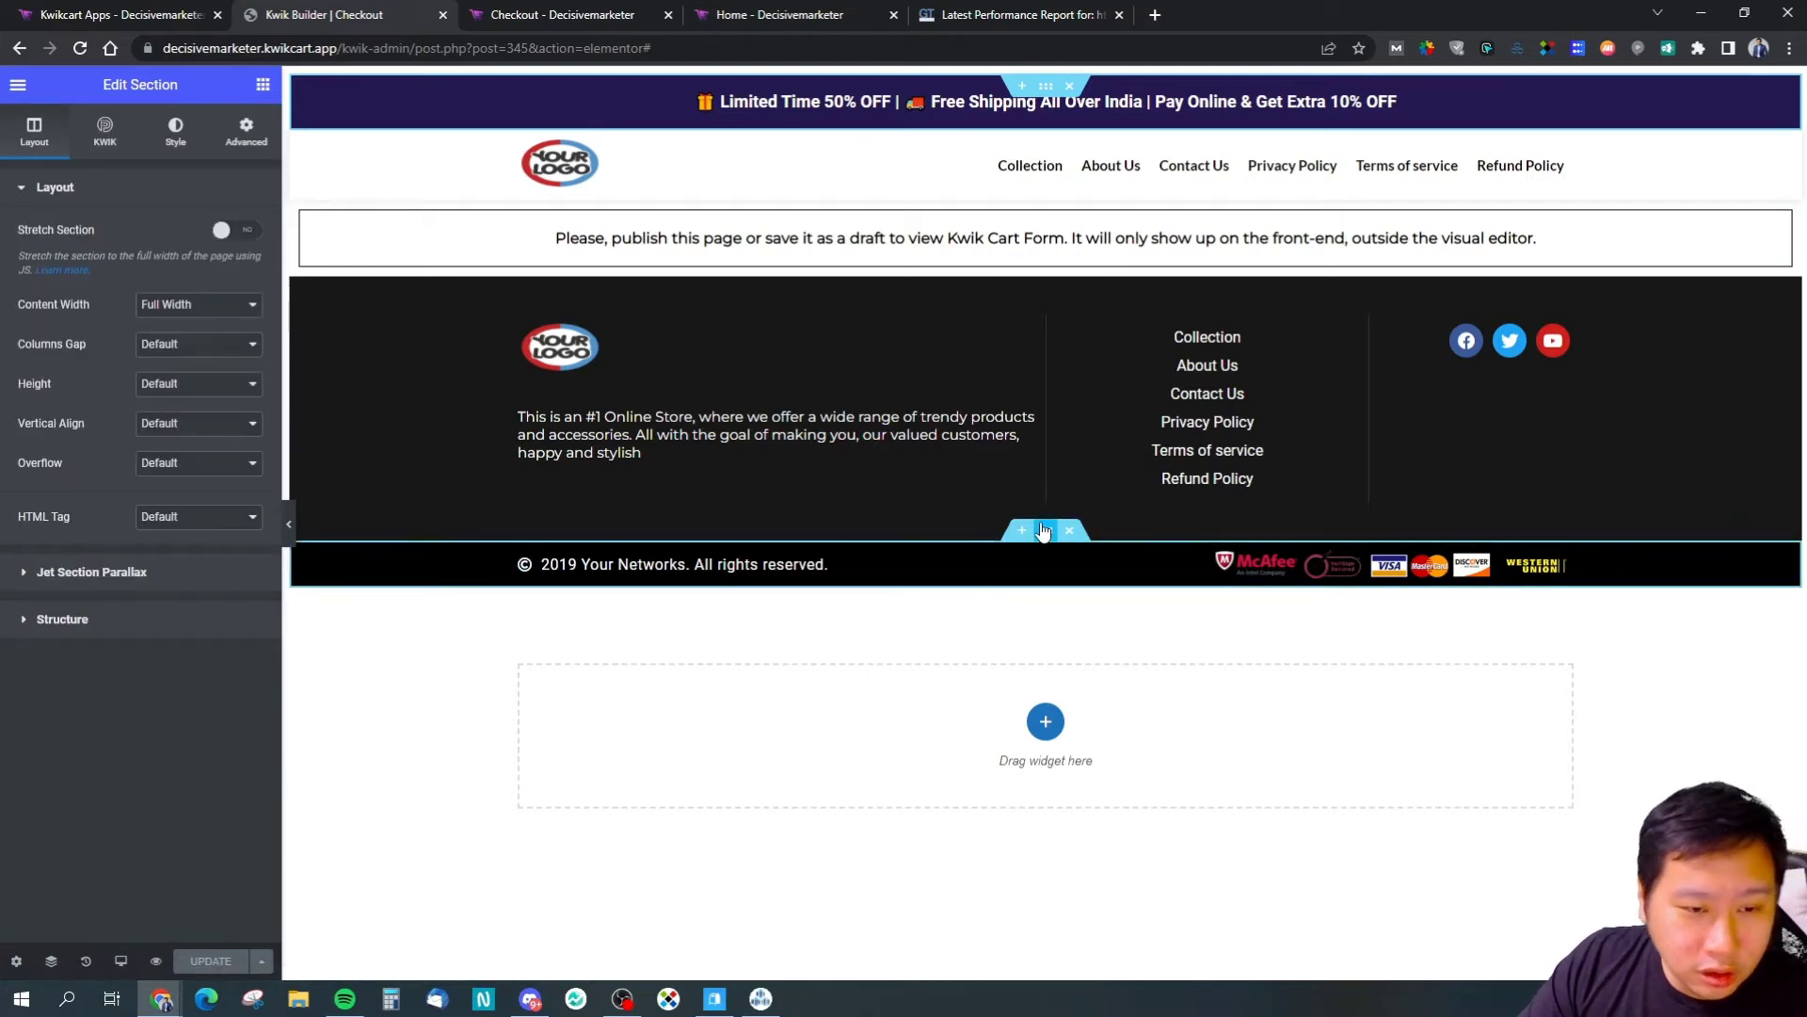
Step: Open the copyright bar section's settings and view its Layout, KWIK and Advanced options, expanding the Responsive group
{"action": "left_click", "coordinate": [1043, 531]}
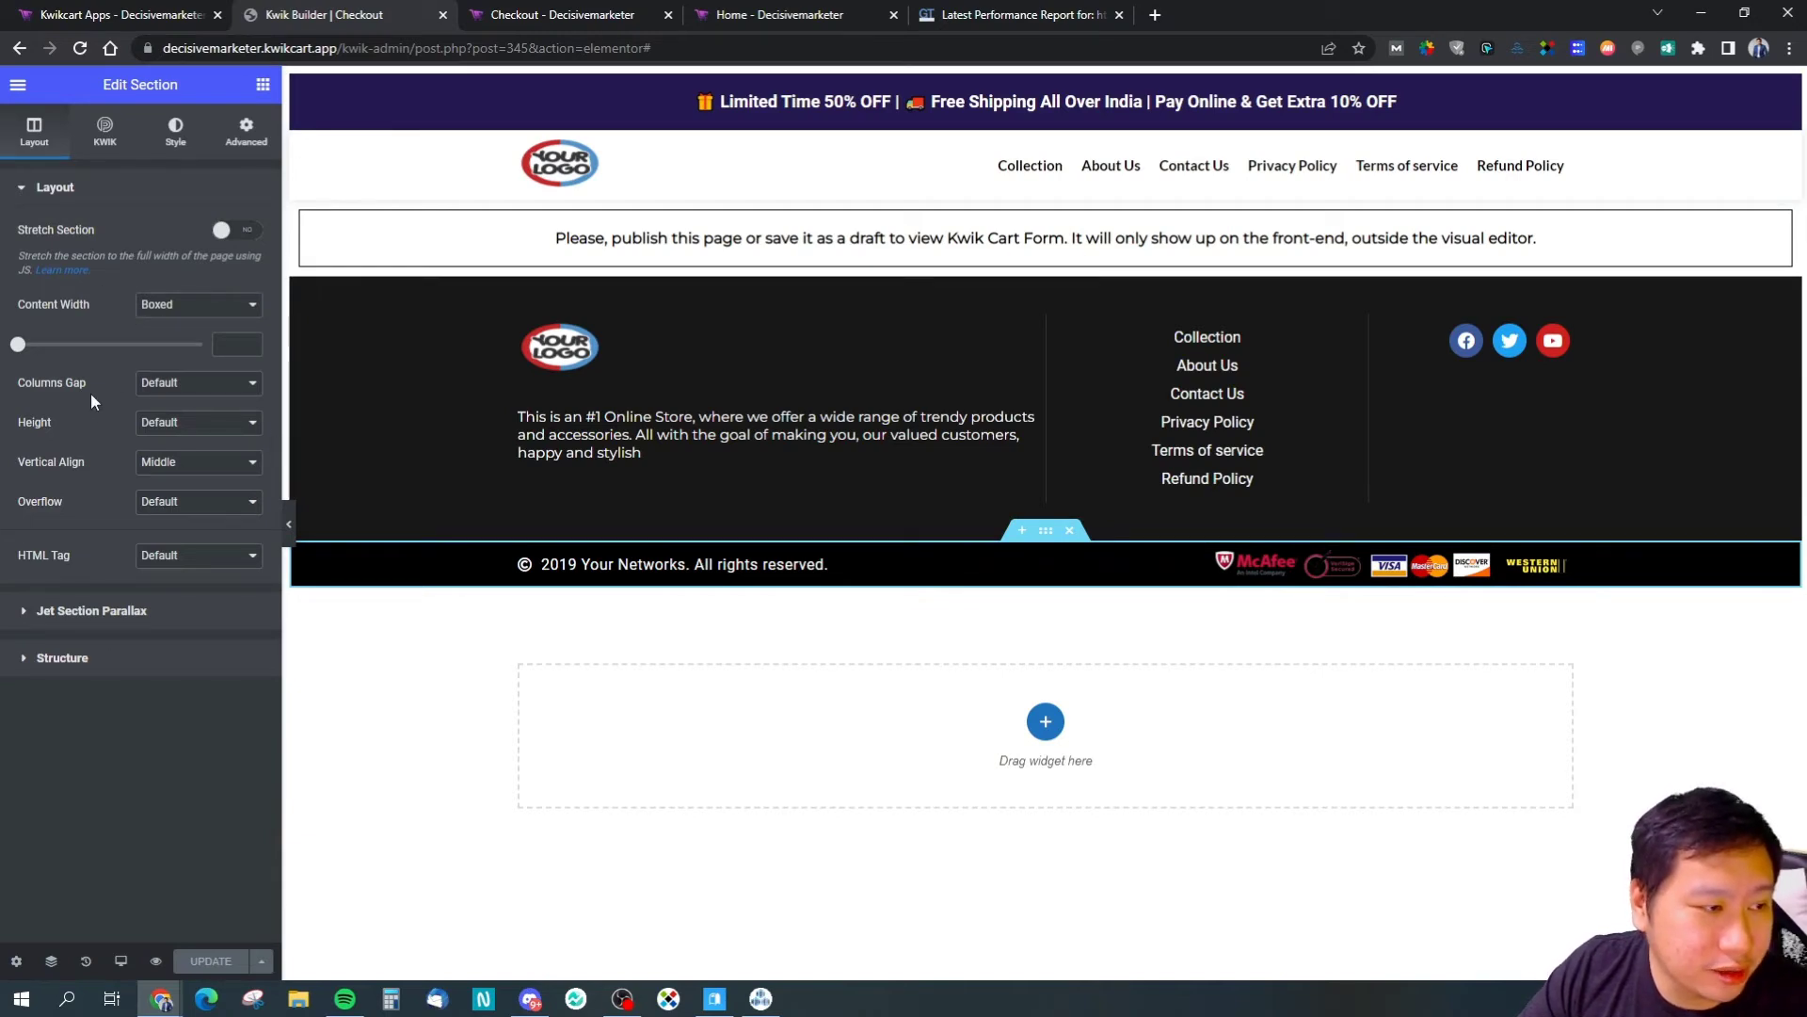
{"action": "left_click", "coordinate": [105, 134]}
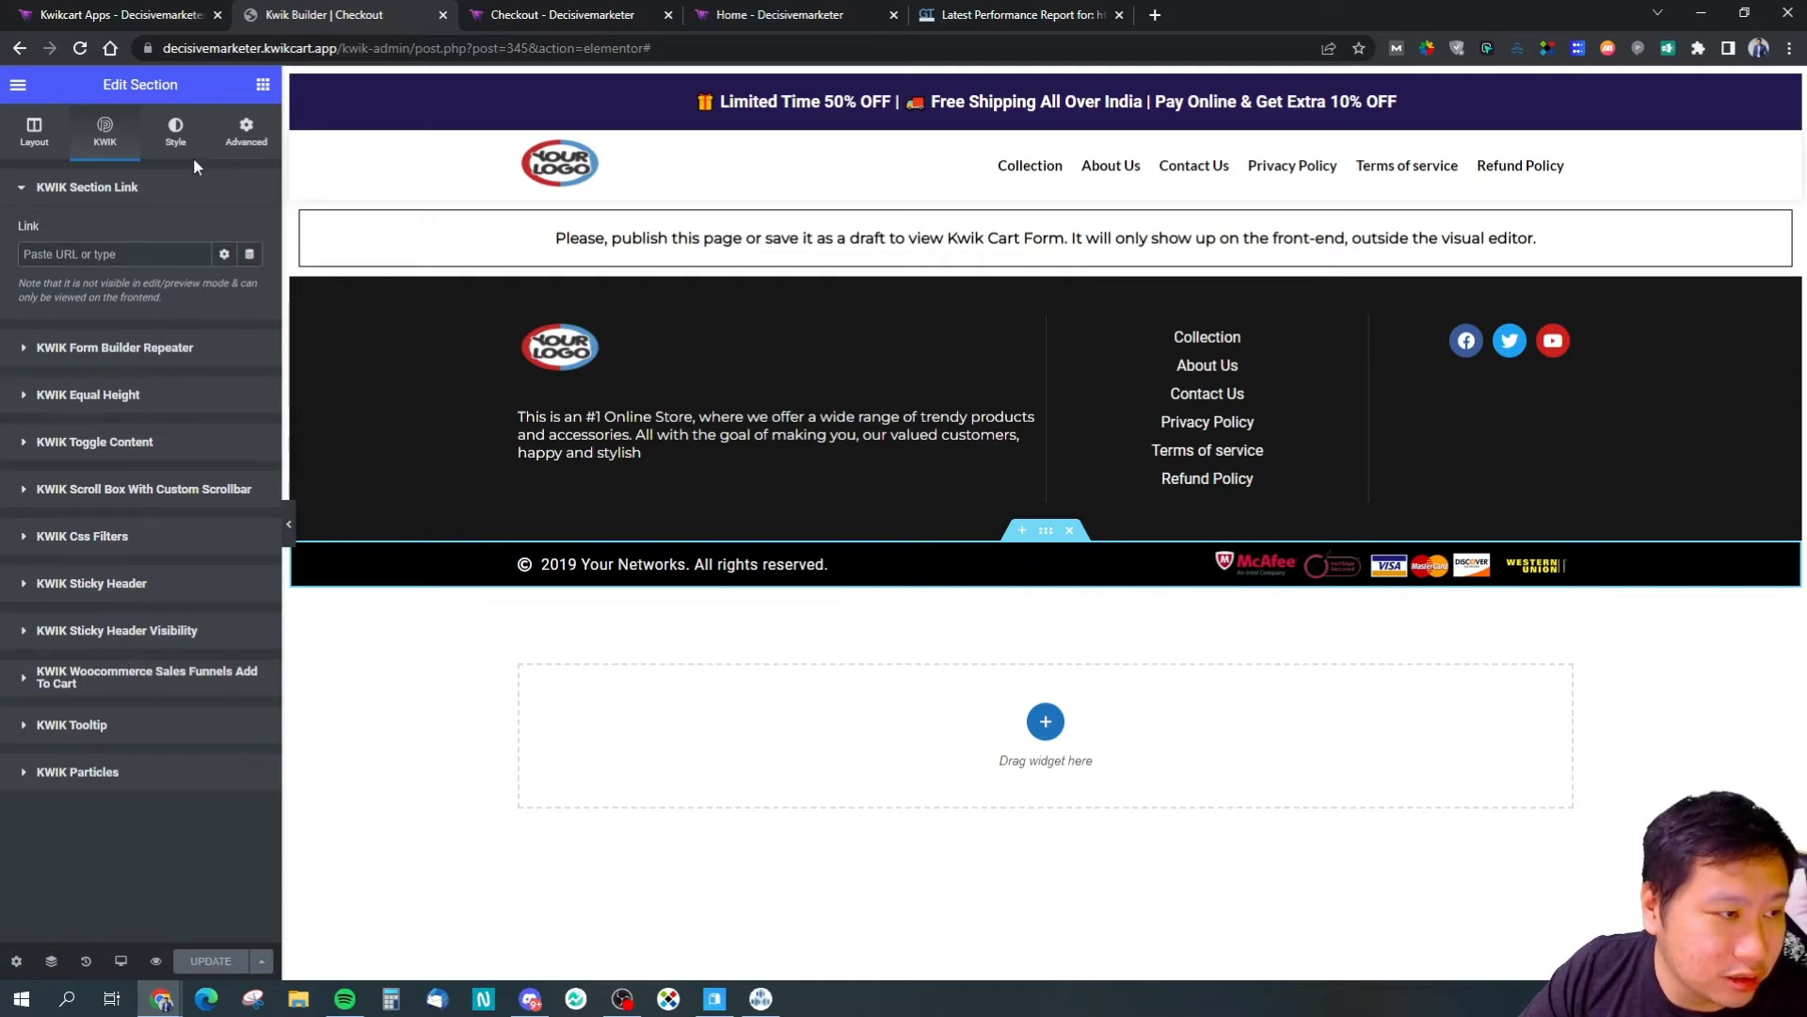
{"action": "left_click", "coordinate": [243, 136]}
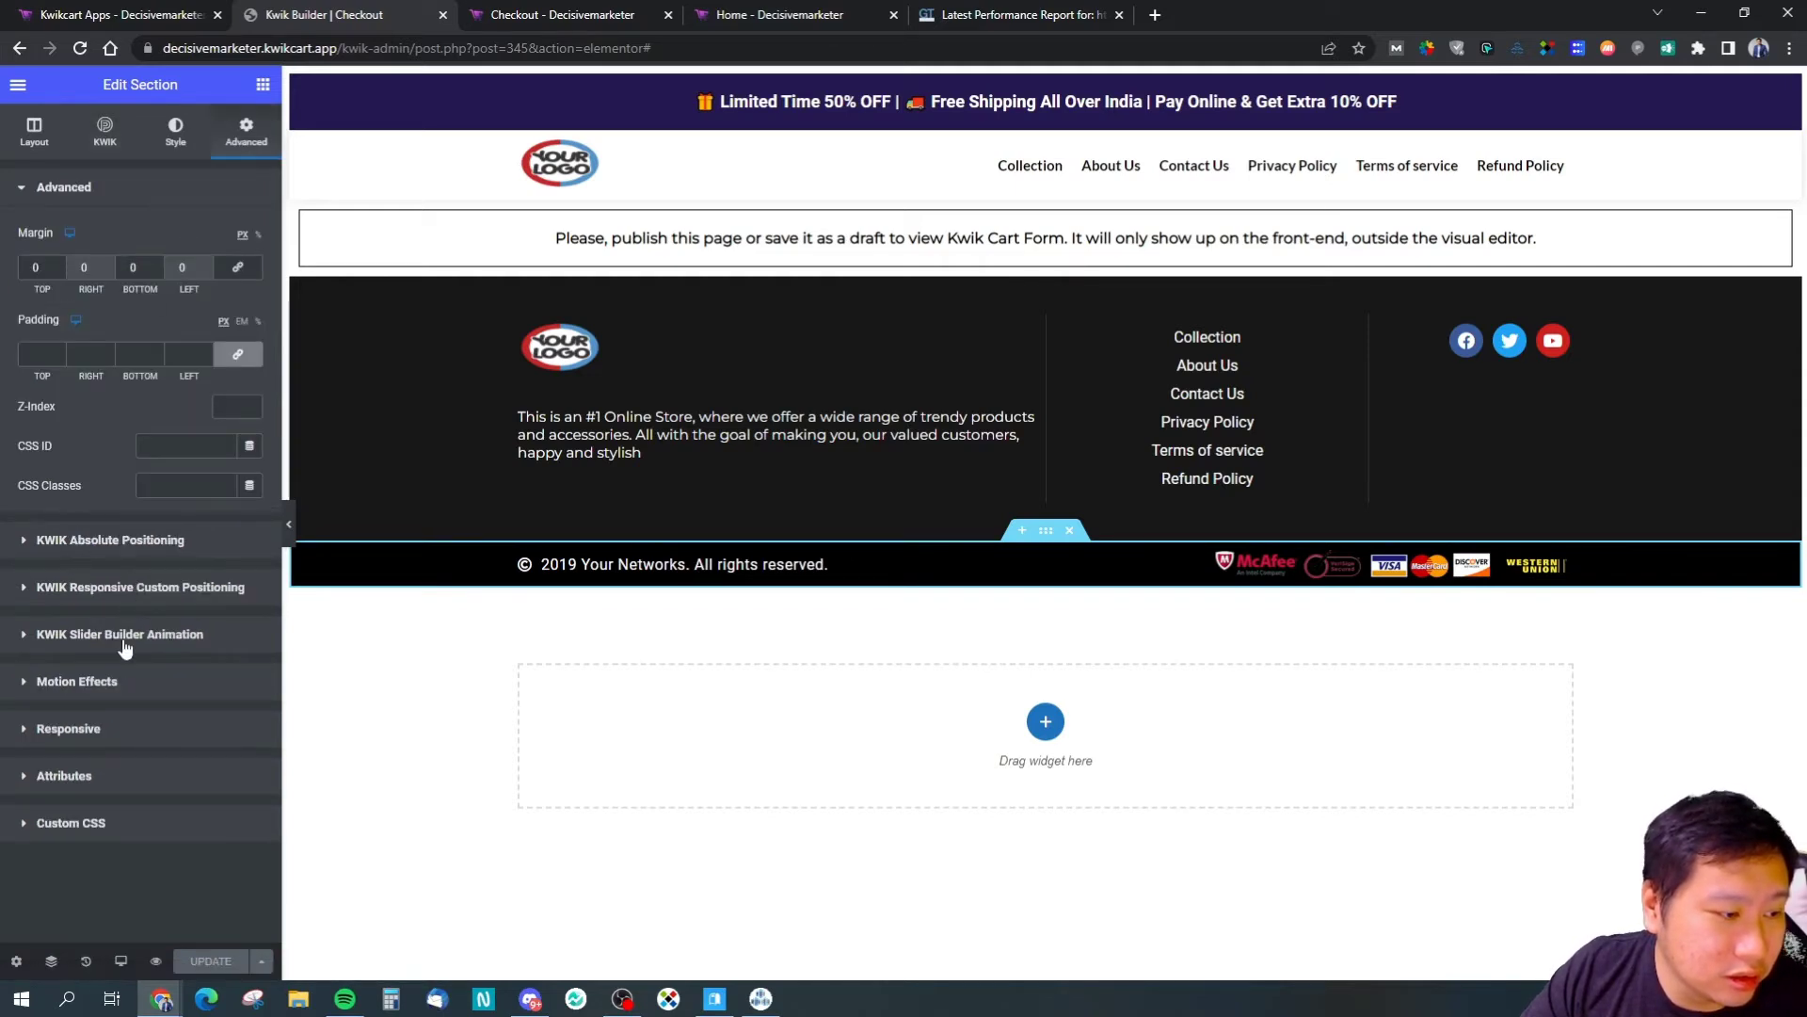
{"action": "left_click", "coordinate": [60, 730]}
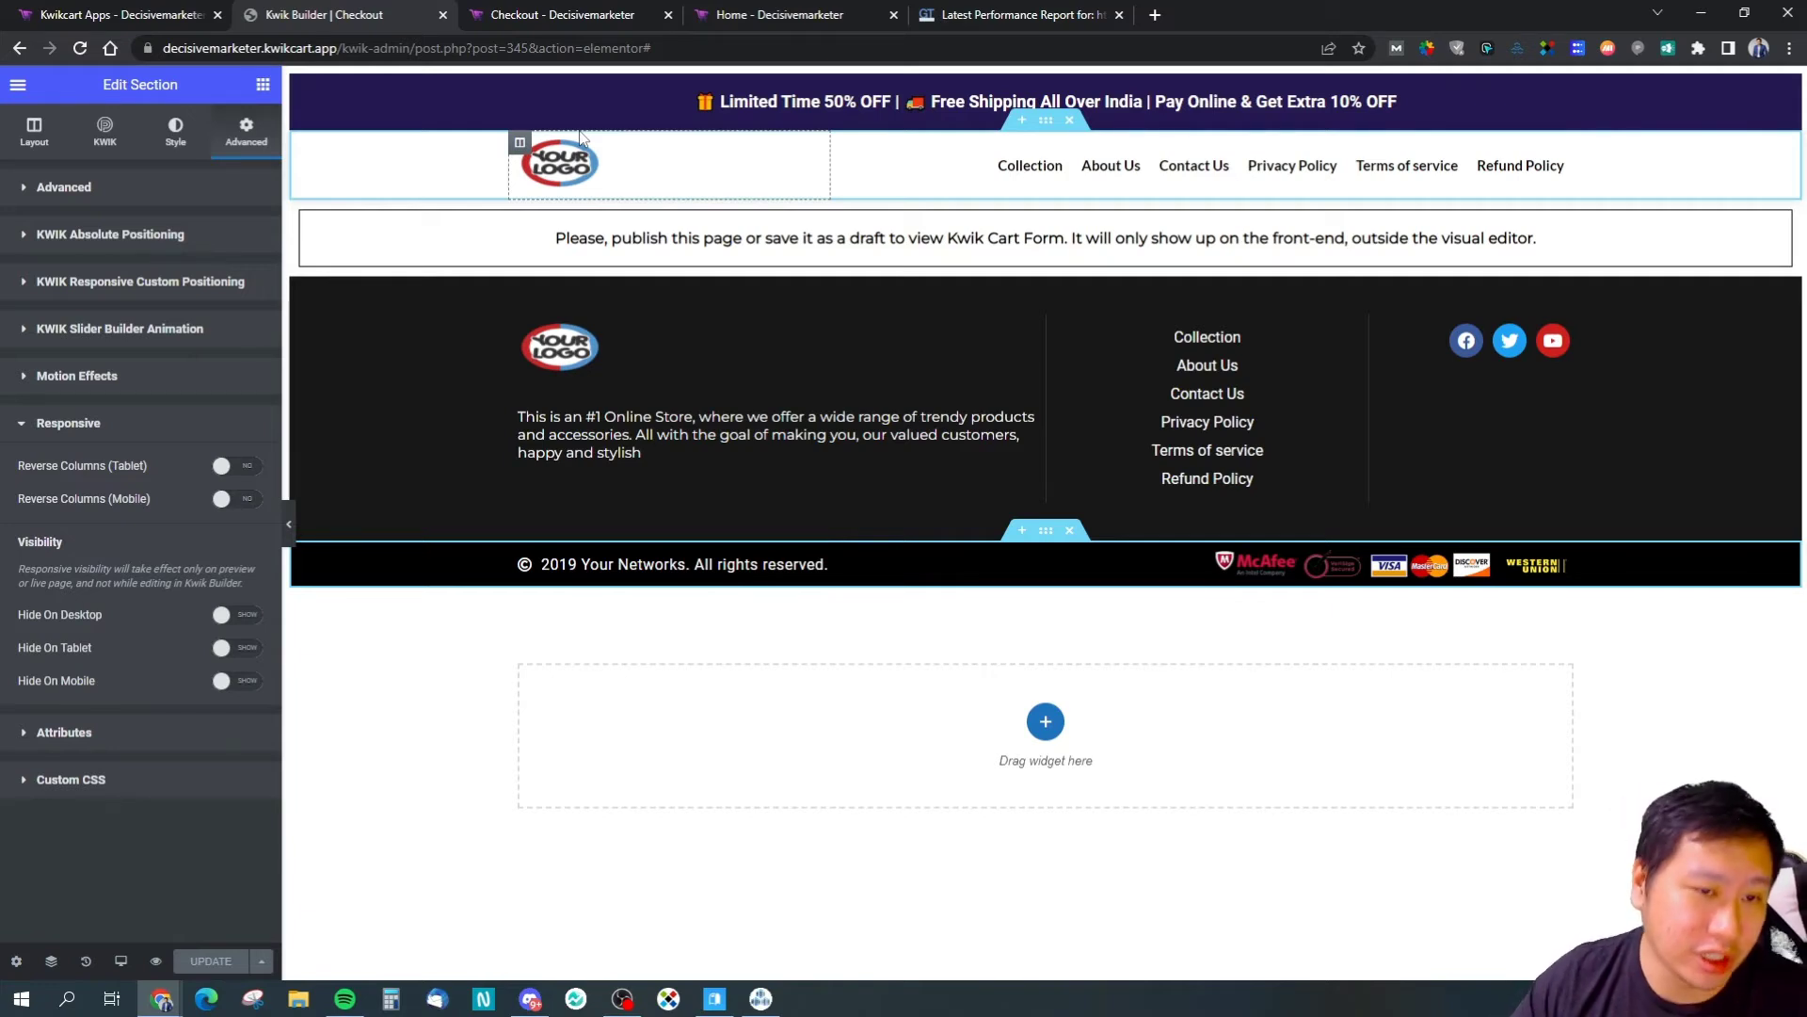
Step: Review the live Checkout page's billing form and order summary and compare it with the page in Kwik Builder
{"action": "left_click", "coordinate": [185, 15]}
{"action": "left_click", "coordinate": [275, 17]}
{"action": "left_click", "coordinate": [155, 10]}
{"action": "left_click", "coordinate": [347, 12]}
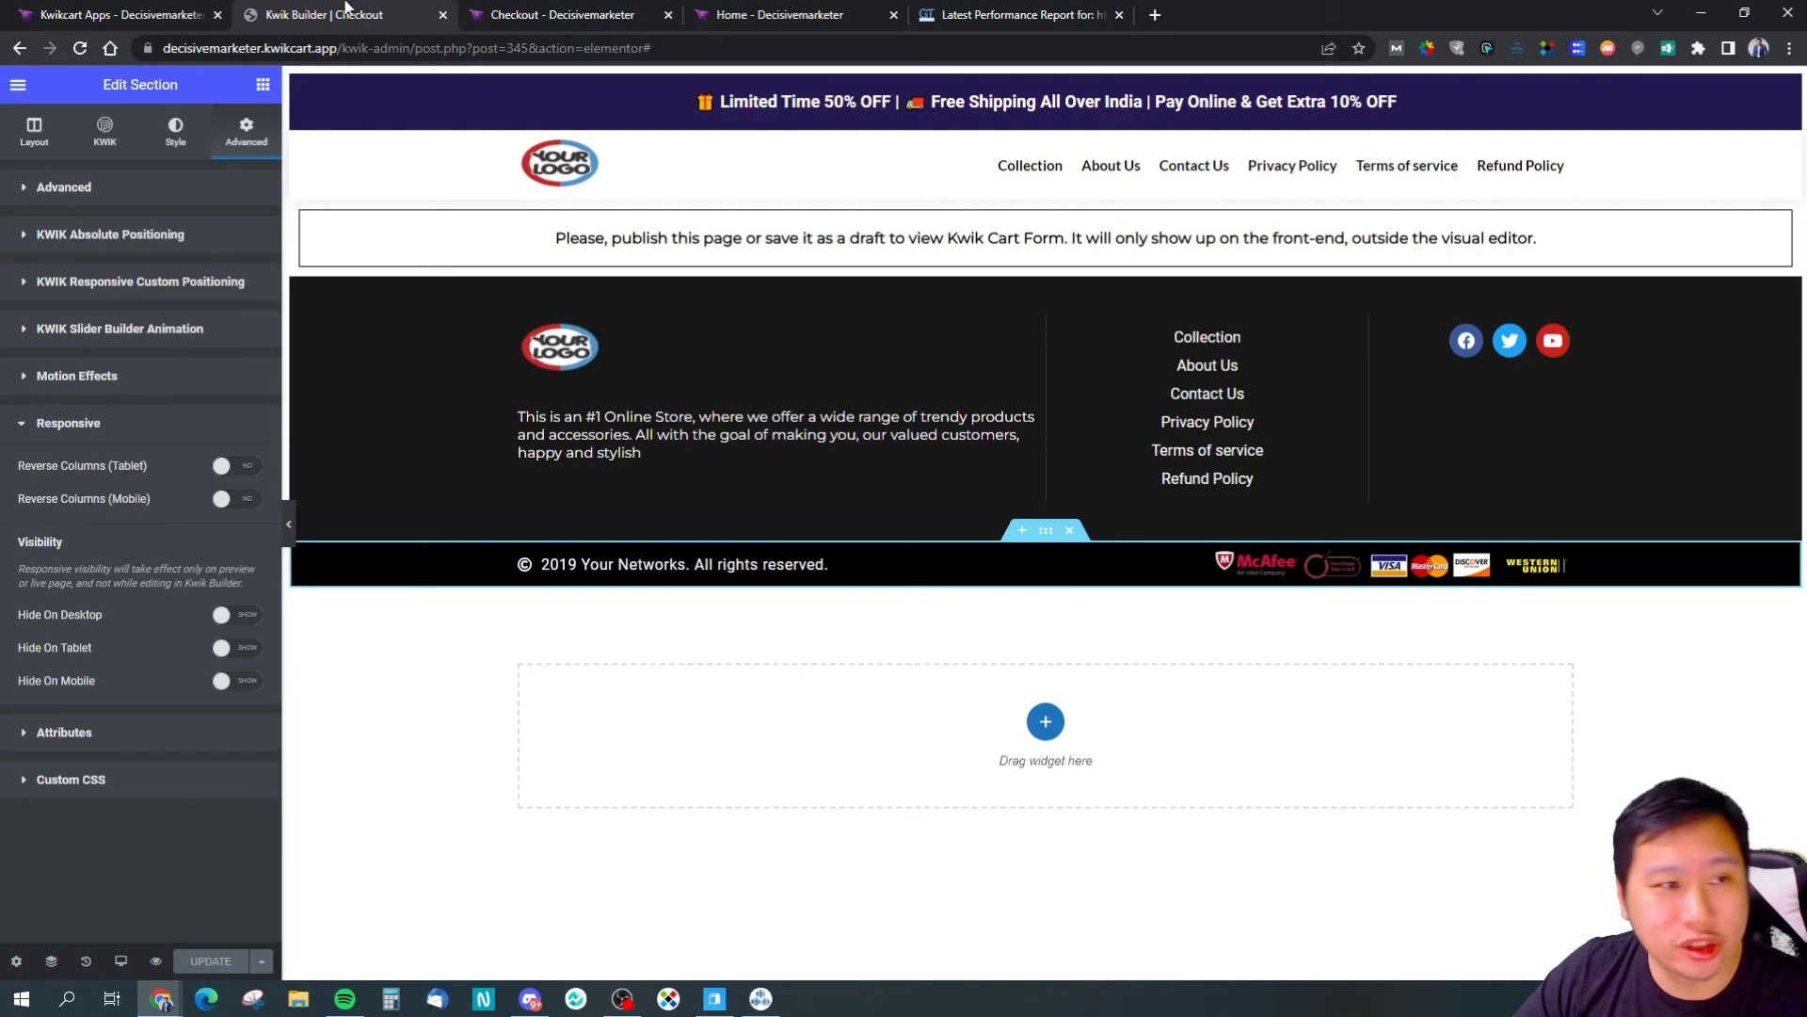
{"action": "left_click", "coordinate": [507, 11]}
{"action": "left_click", "coordinate": [418, 11]}
{"action": "left_click", "coordinate": [533, 18]}
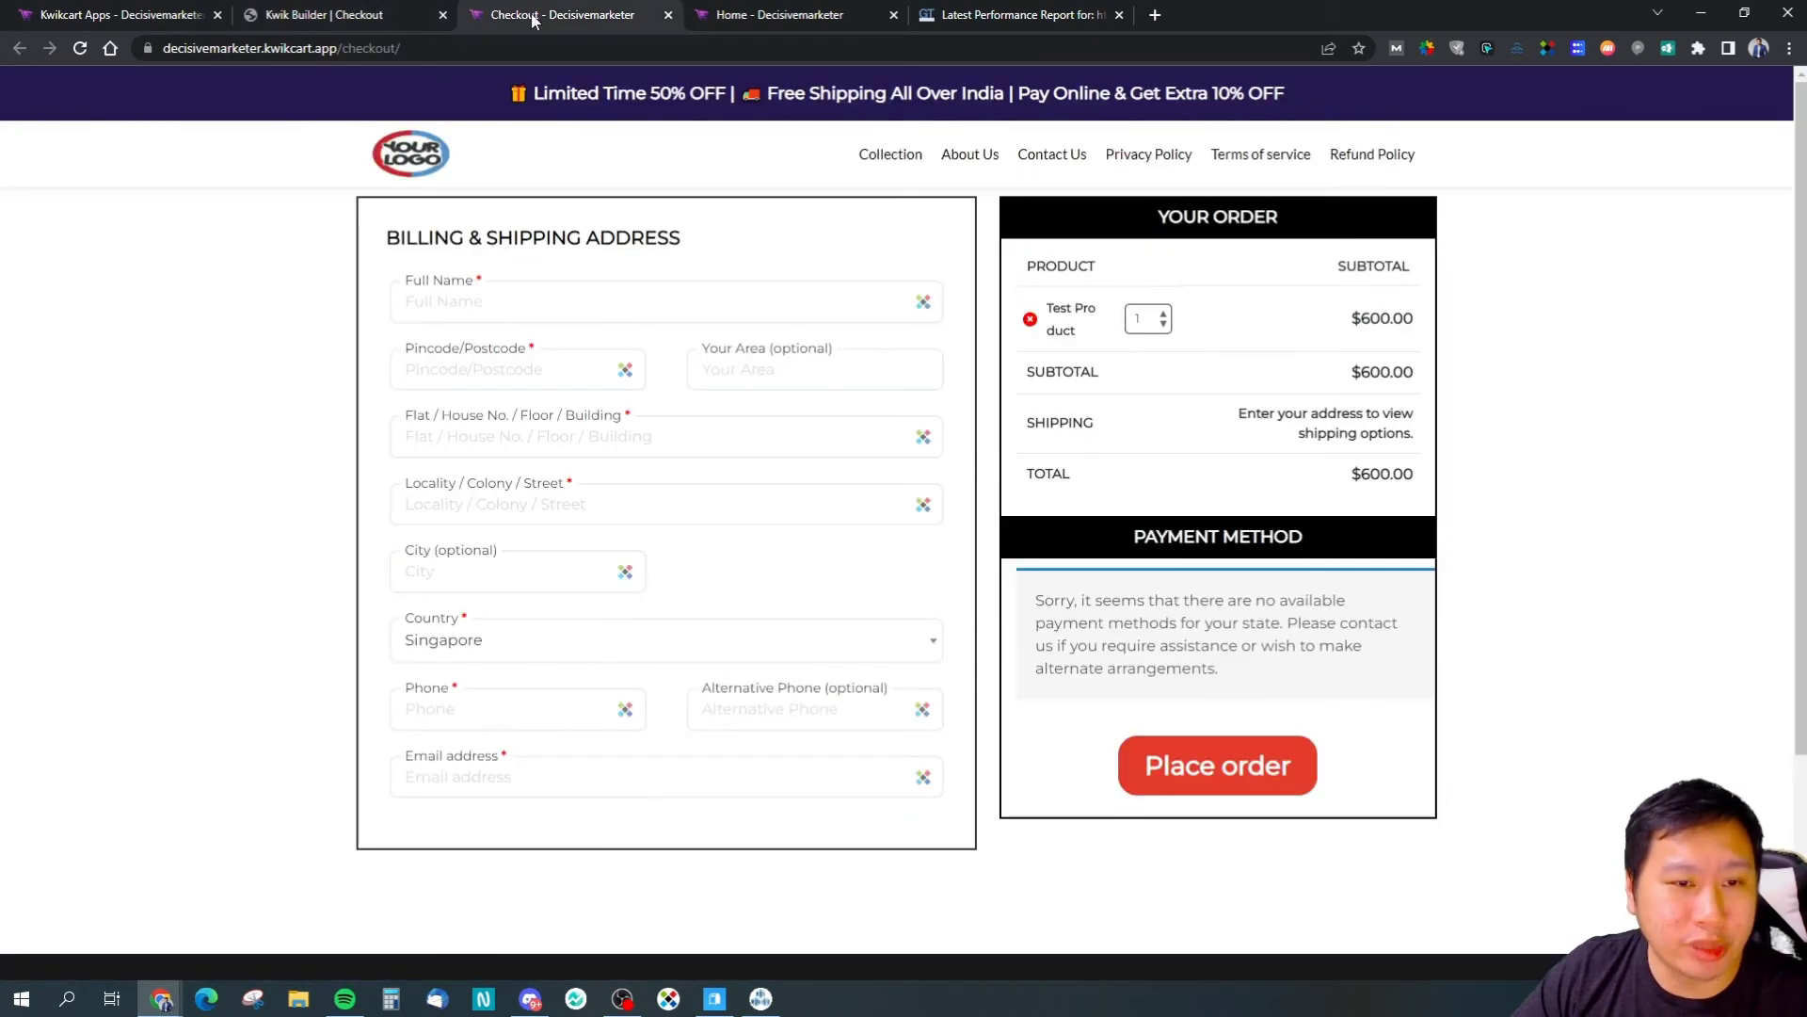
{"action": "scroll", "coordinate": [834, 350], "scroll_direction": "down", "scroll_amount": 3}
{"action": "scroll", "coordinate": [837, 347], "scroll_direction": "up", "scroll_amount": 3}
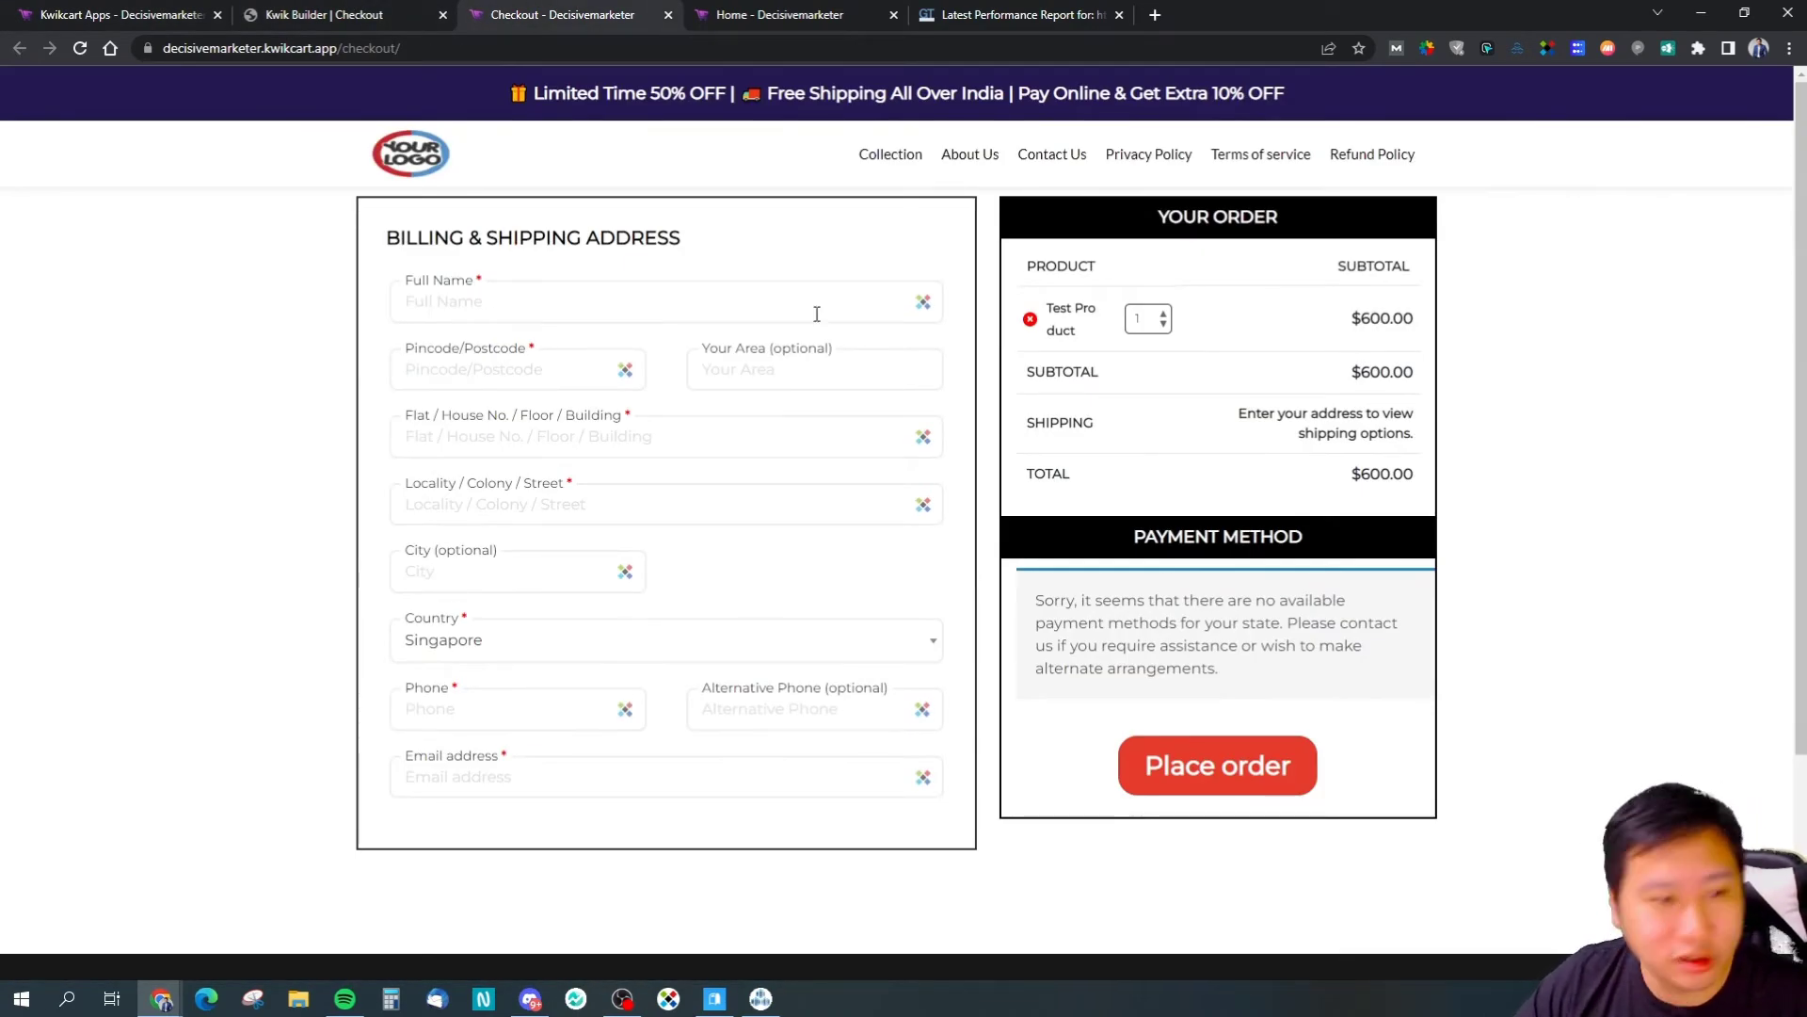
{"action": "scroll", "coordinate": [1085, 455], "scroll_direction": "down", "scroll_amount": 1}
{"action": "scroll", "coordinate": [1081, 460], "scroll_direction": "up", "scroll_amount": 1}
{"action": "scroll", "coordinate": [1061, 415], "scroll_direction": "down", "scroll_amount": 3}
{"action": "left_click", "coordinate": [421, 14]}
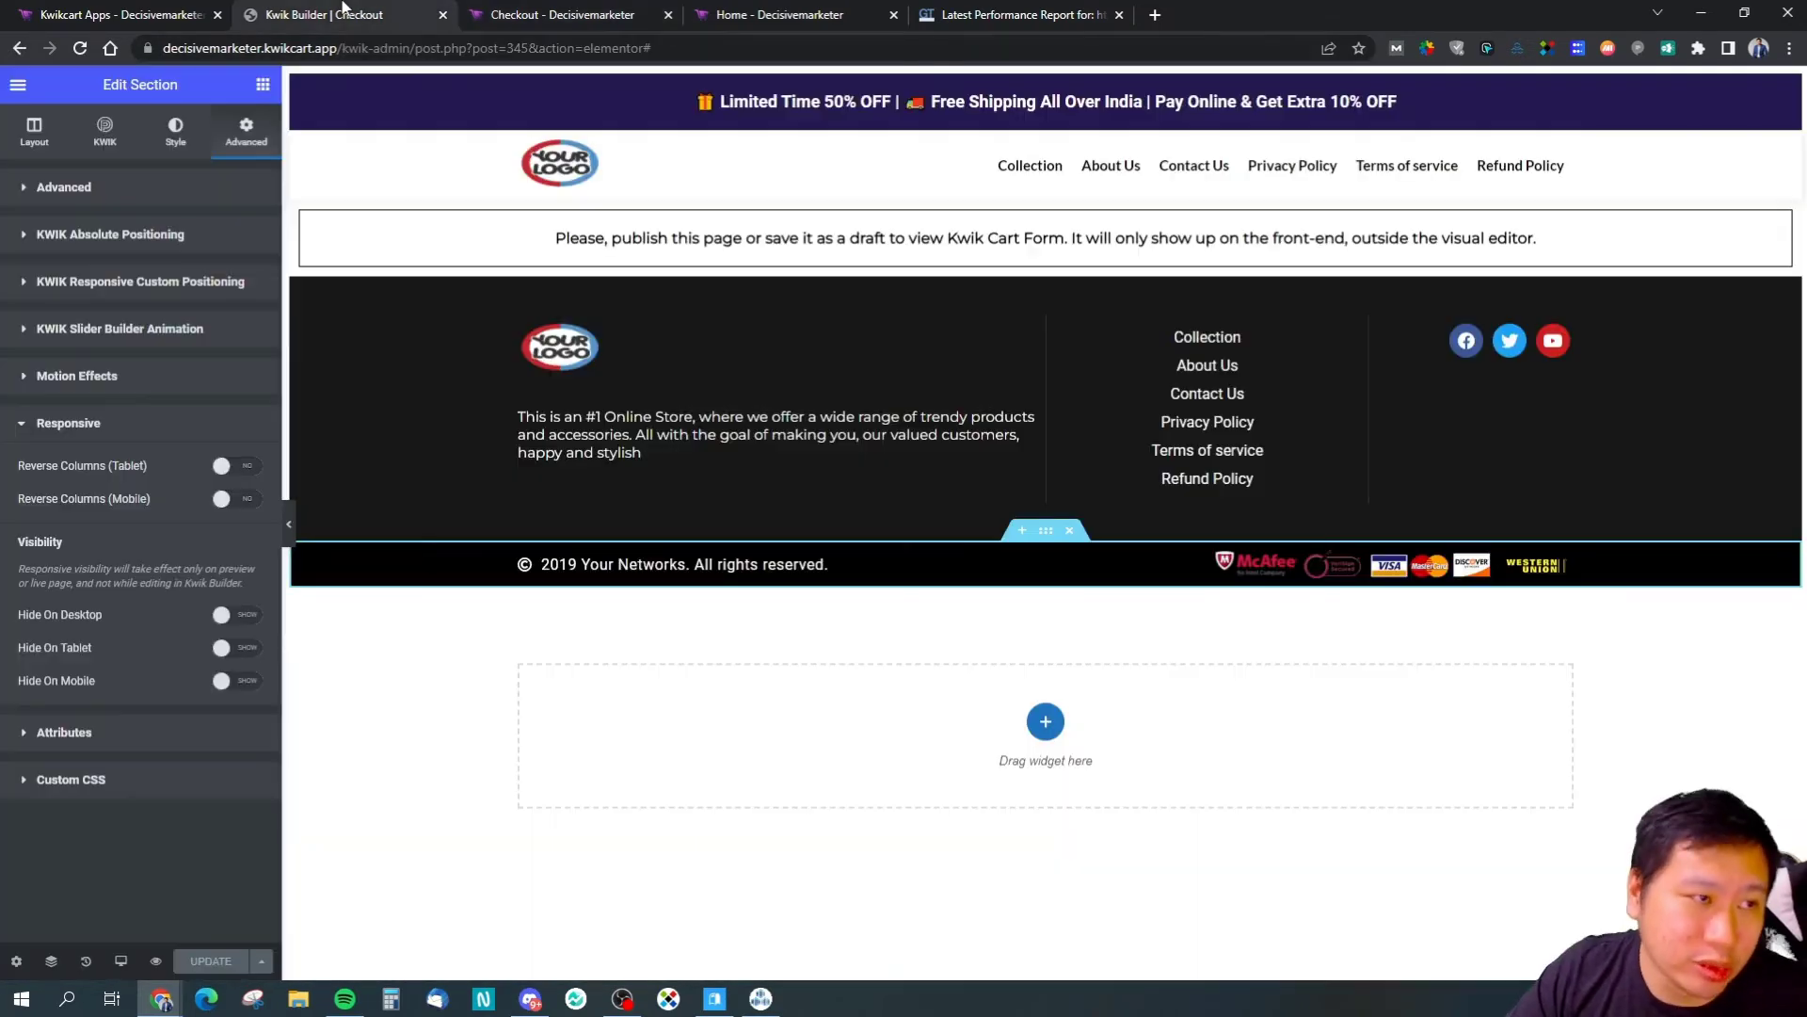
Step: Close the Kwik Builder, live Checkout and store homepage tabs and return to the Kwik Apps page
{"action": "left_click", "coordinate": [443, 14]}
{"action": "left_click", "coordinate": [443, 14]}
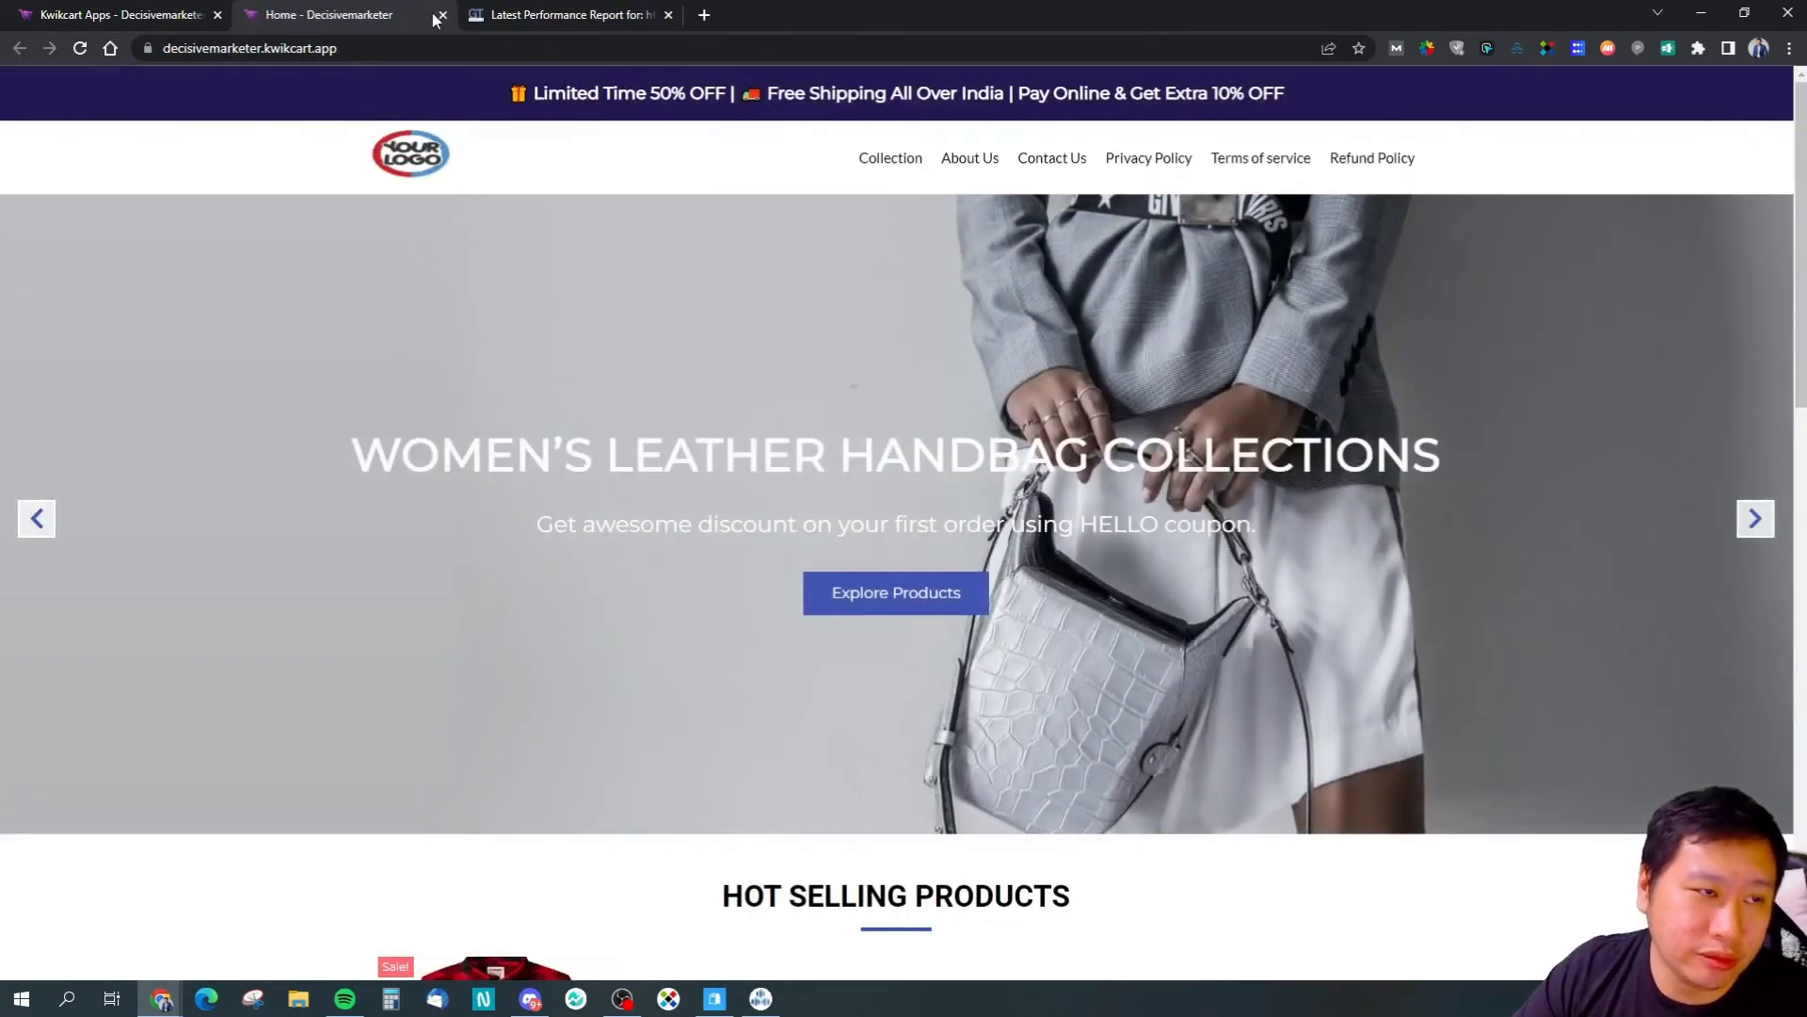
{"action": "left_click", "coordinate": [442, 14]}
{"action": "left_click", "coordinate": [122, 14]}
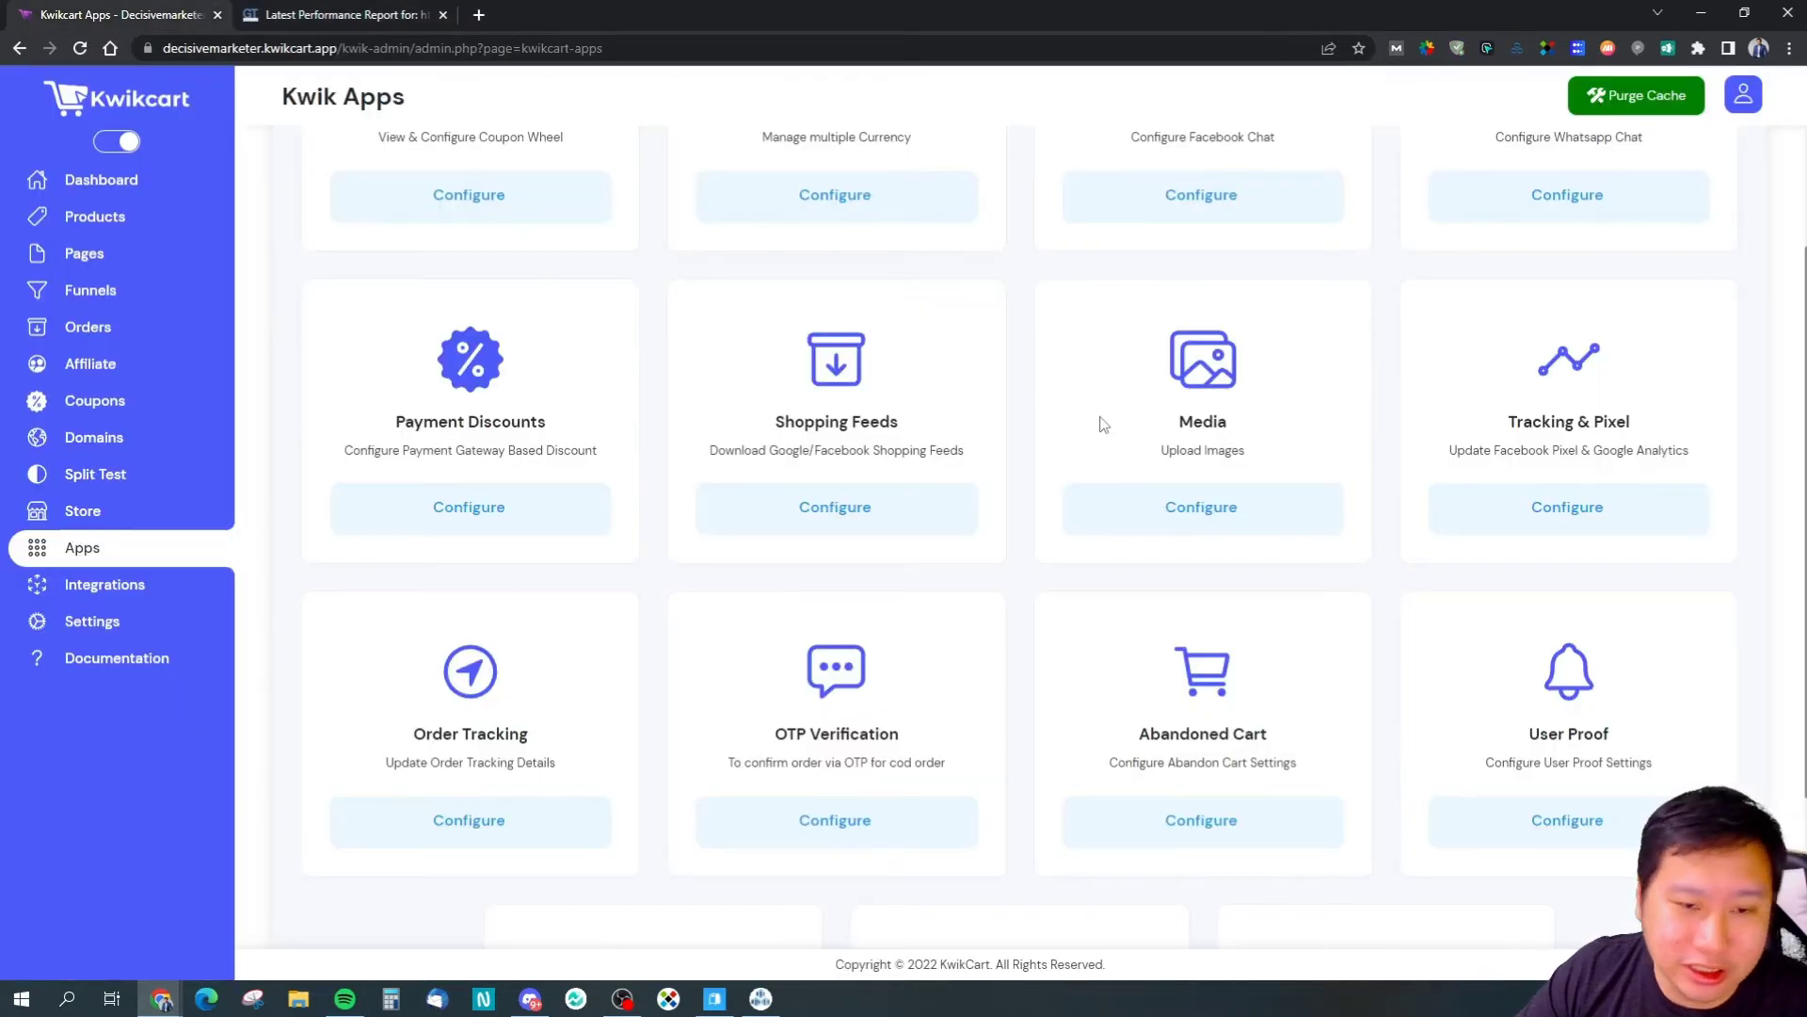
Step: Open the All Pages list, check the template import option and open the Create New Page screen
{"action": "left_click", "coordinate": [108, 268]}
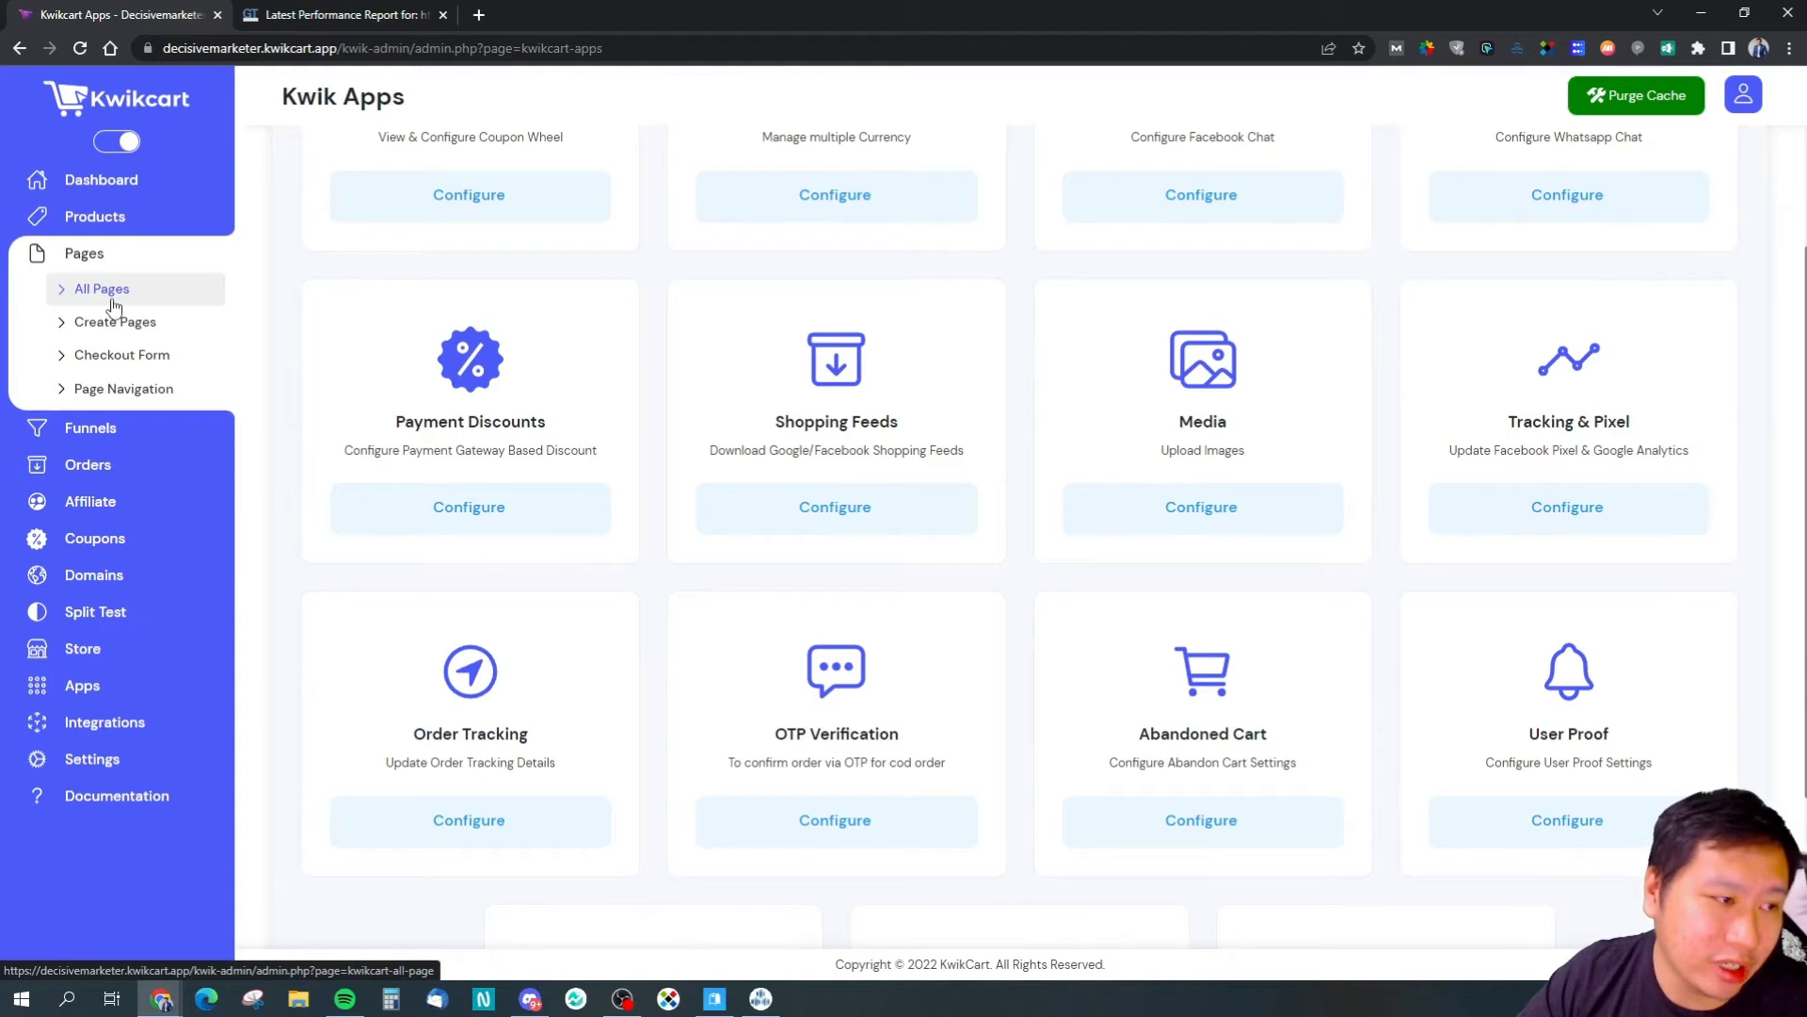
{"action": "left_click", "coordinate": [114, 301]}
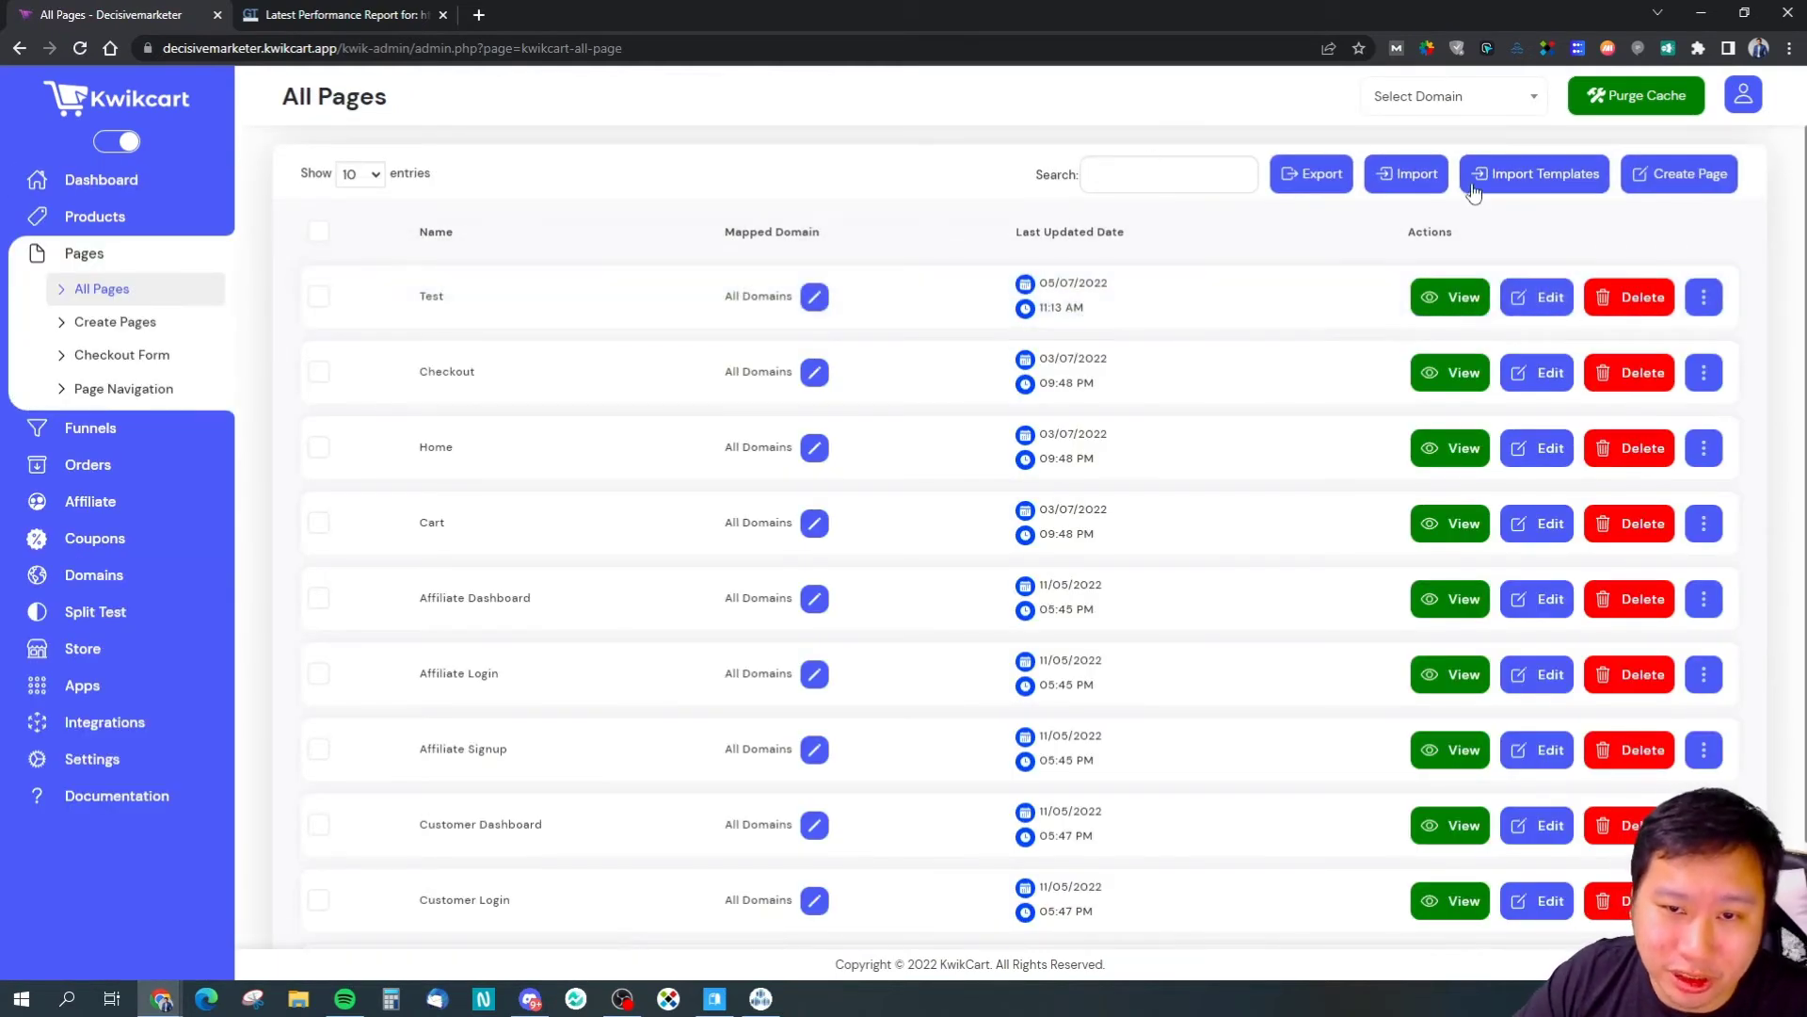
{"action": "left_click", "coordinate": [1542, 170]}
{"action": "left_click", "coordinate": [994, 587]}
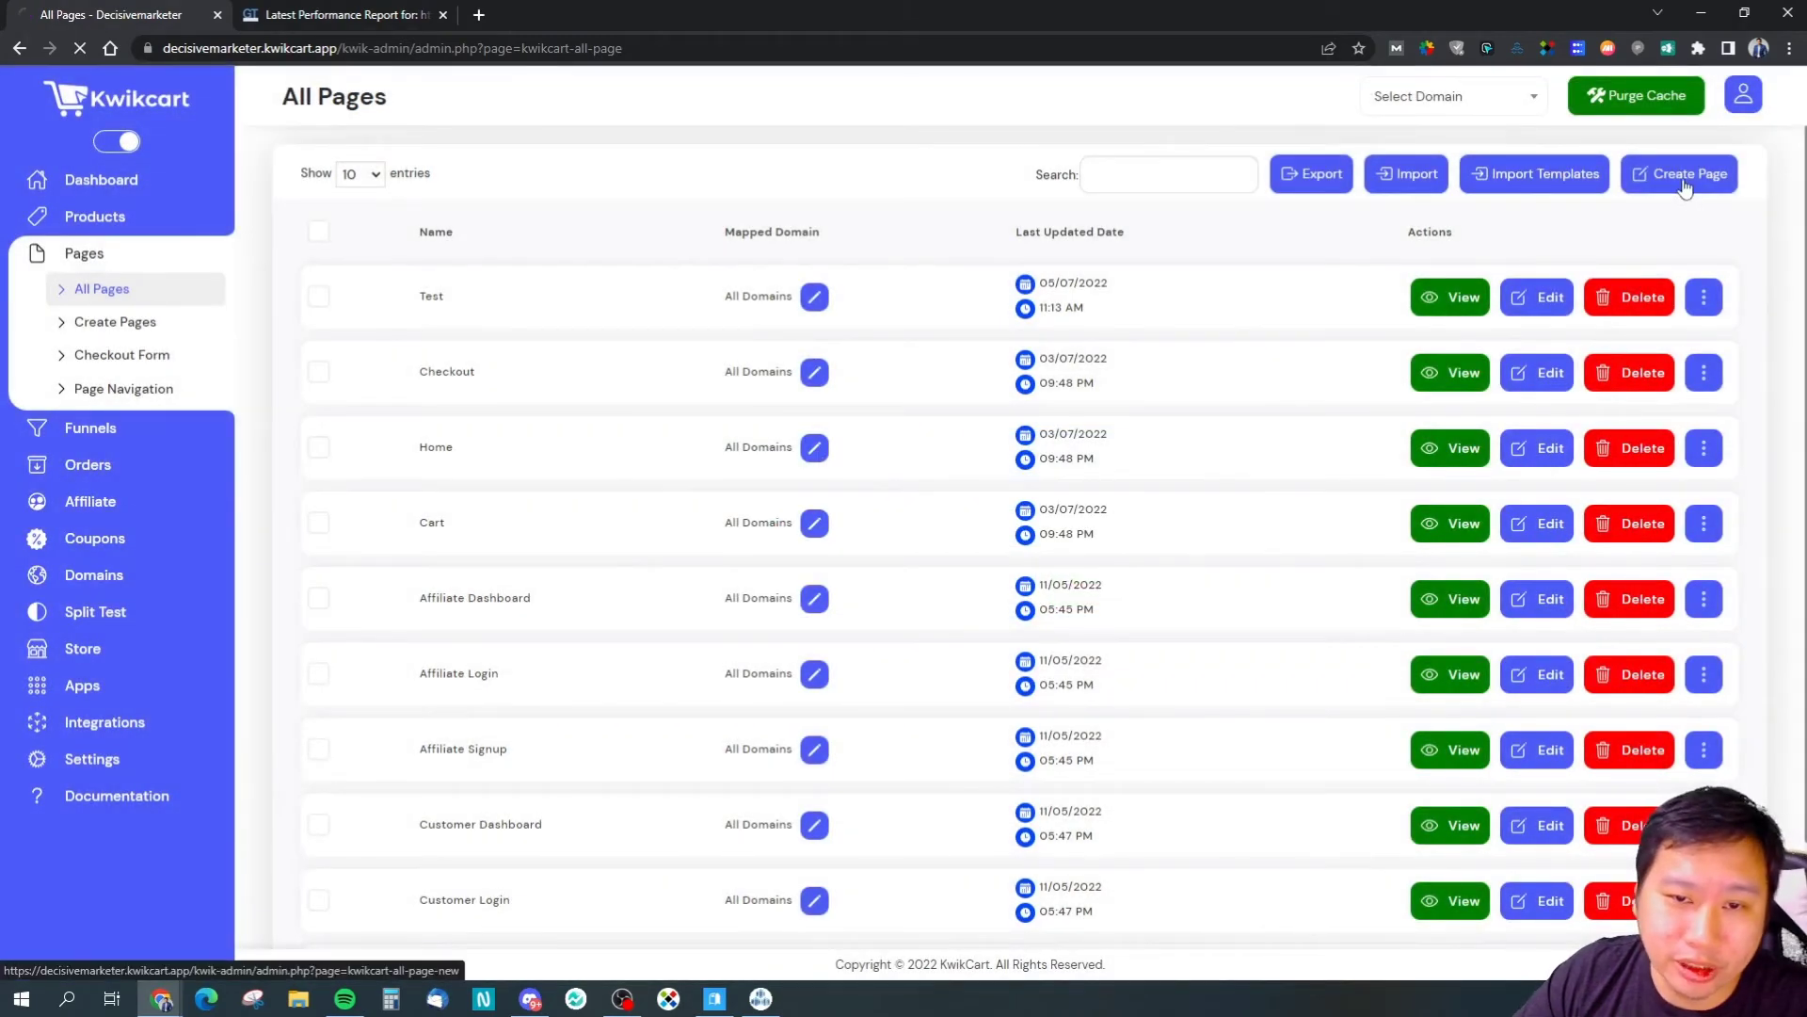
{"action": "left_click", "coordinate": [1685, 187]}
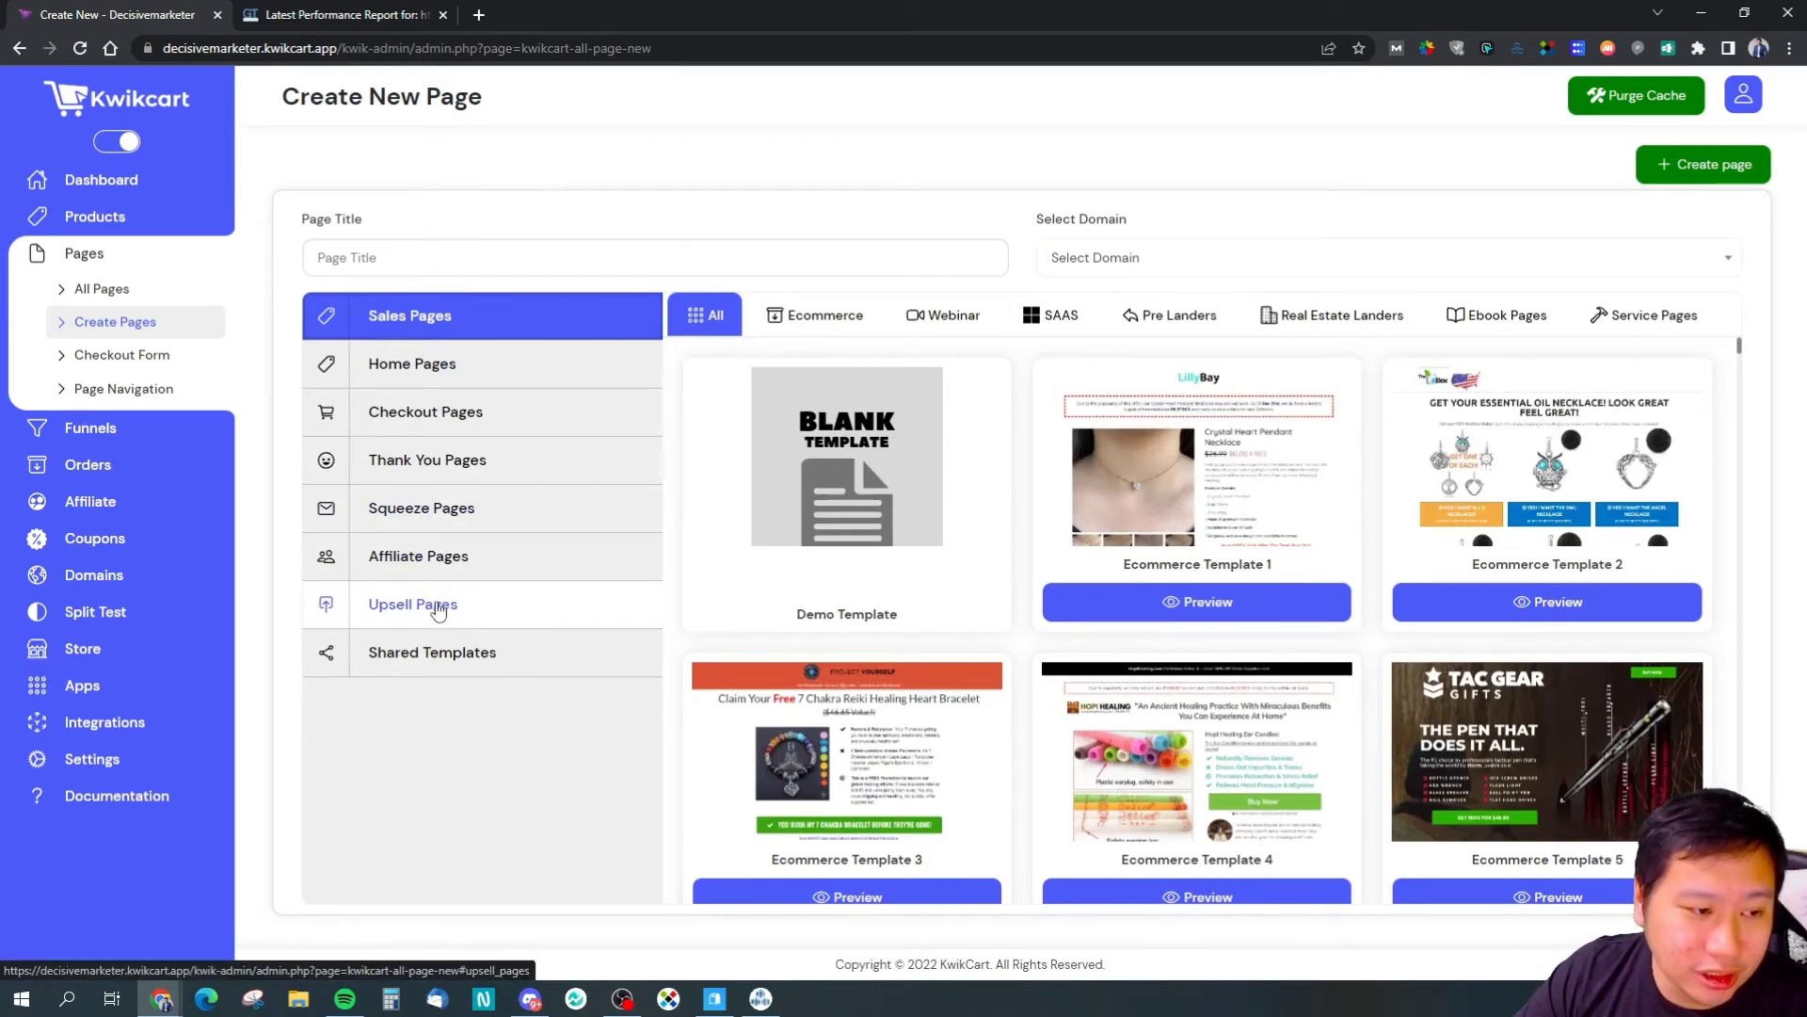
Step: Browse the Upsell Pages templates on the Create New Page screen, looking through the ecommerce designs
{"action": "left_click", "coordinate": [437, 611]}
{"action": "scroll", "coordinate": [1393, 695], "scroll_direction": "down", "scroll_amount": 4}
{"action": "scroll", "coordinate": [1284, 618], "scroll_direction": "up", "scroll_amount": 2}
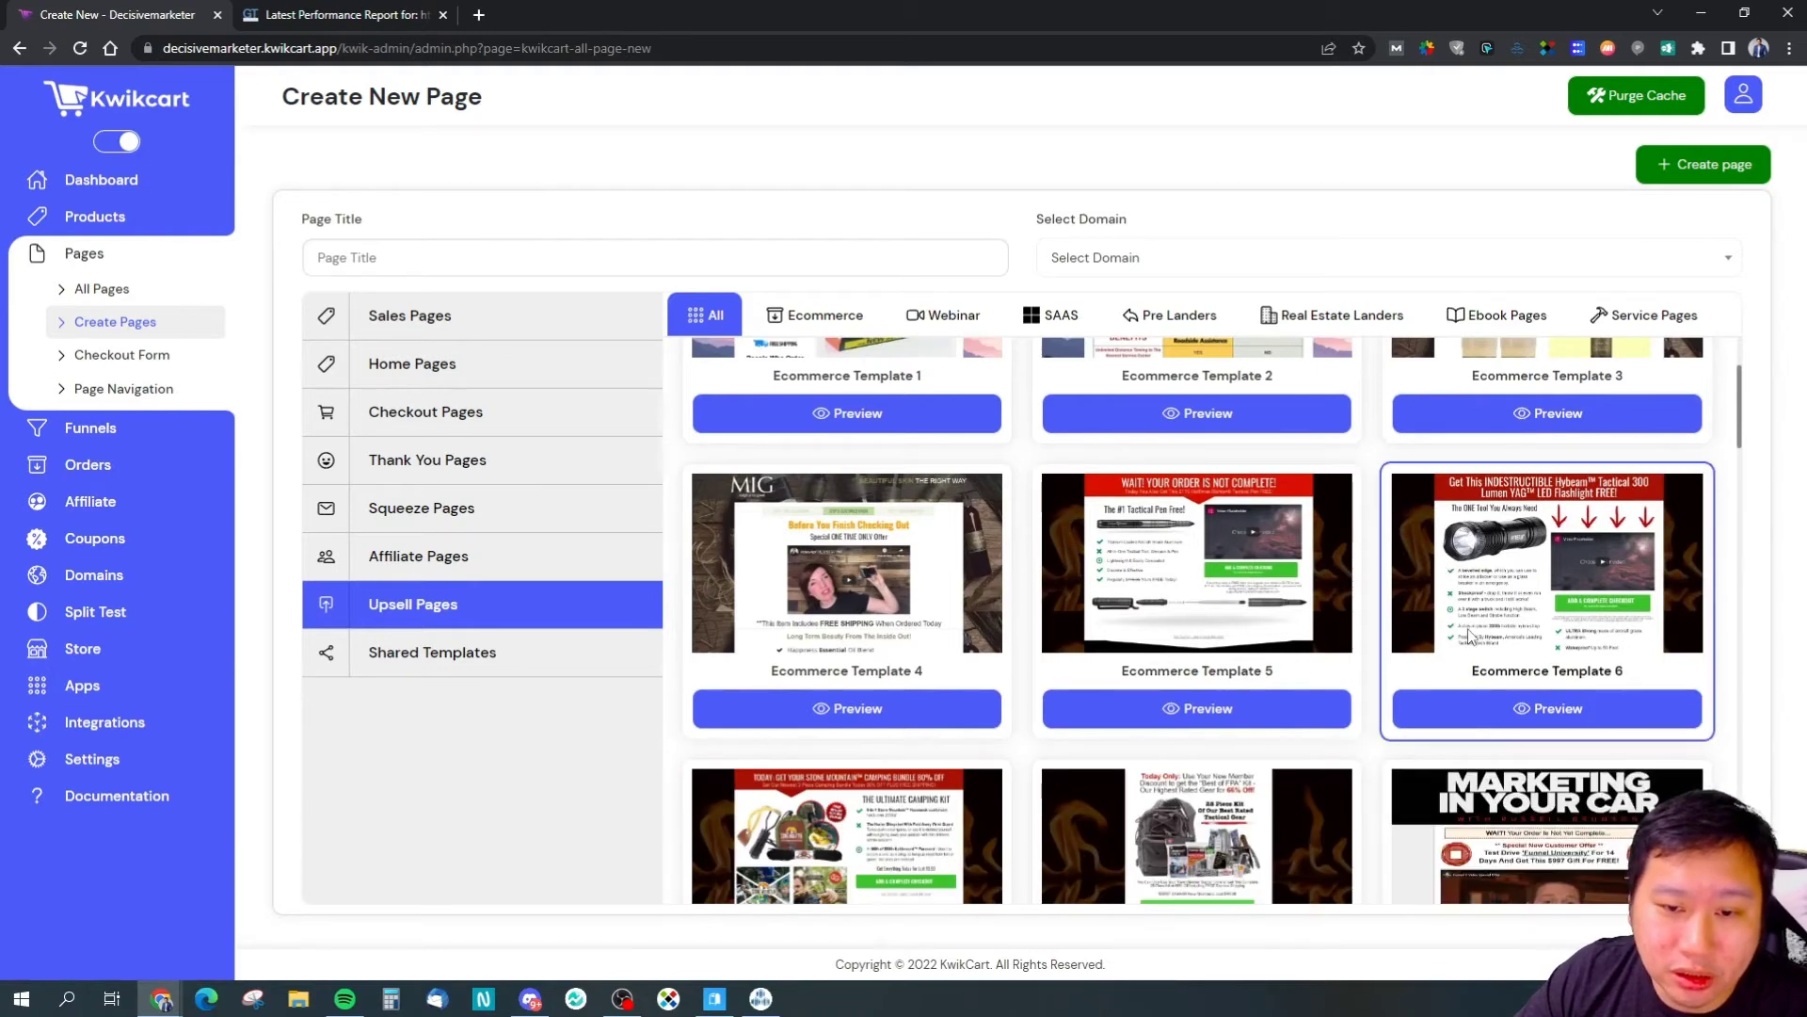
{"action": "scroll", "coordinate": [1264, 659], "scroll_direction": "down", "scroll_amount": 4}
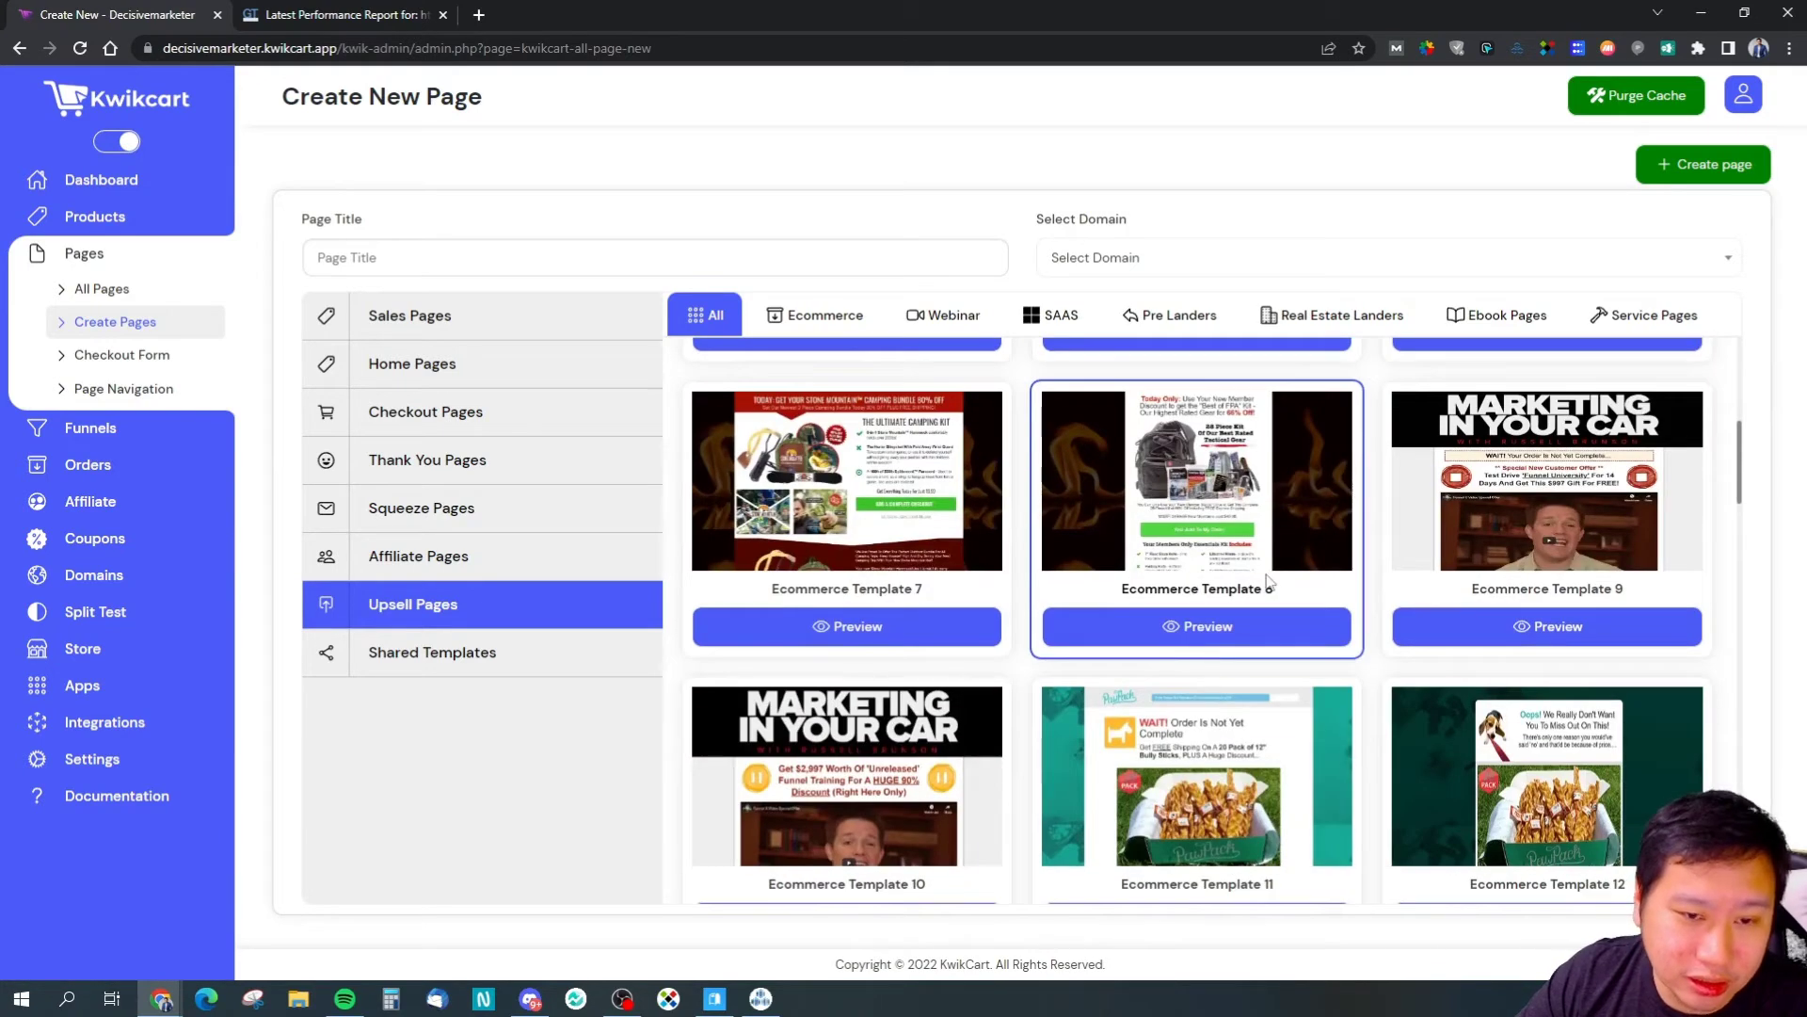
{"action": "scroll", "coordinate": [1284, 594], "scroll_direction": "down", "scroll_amount": 7}
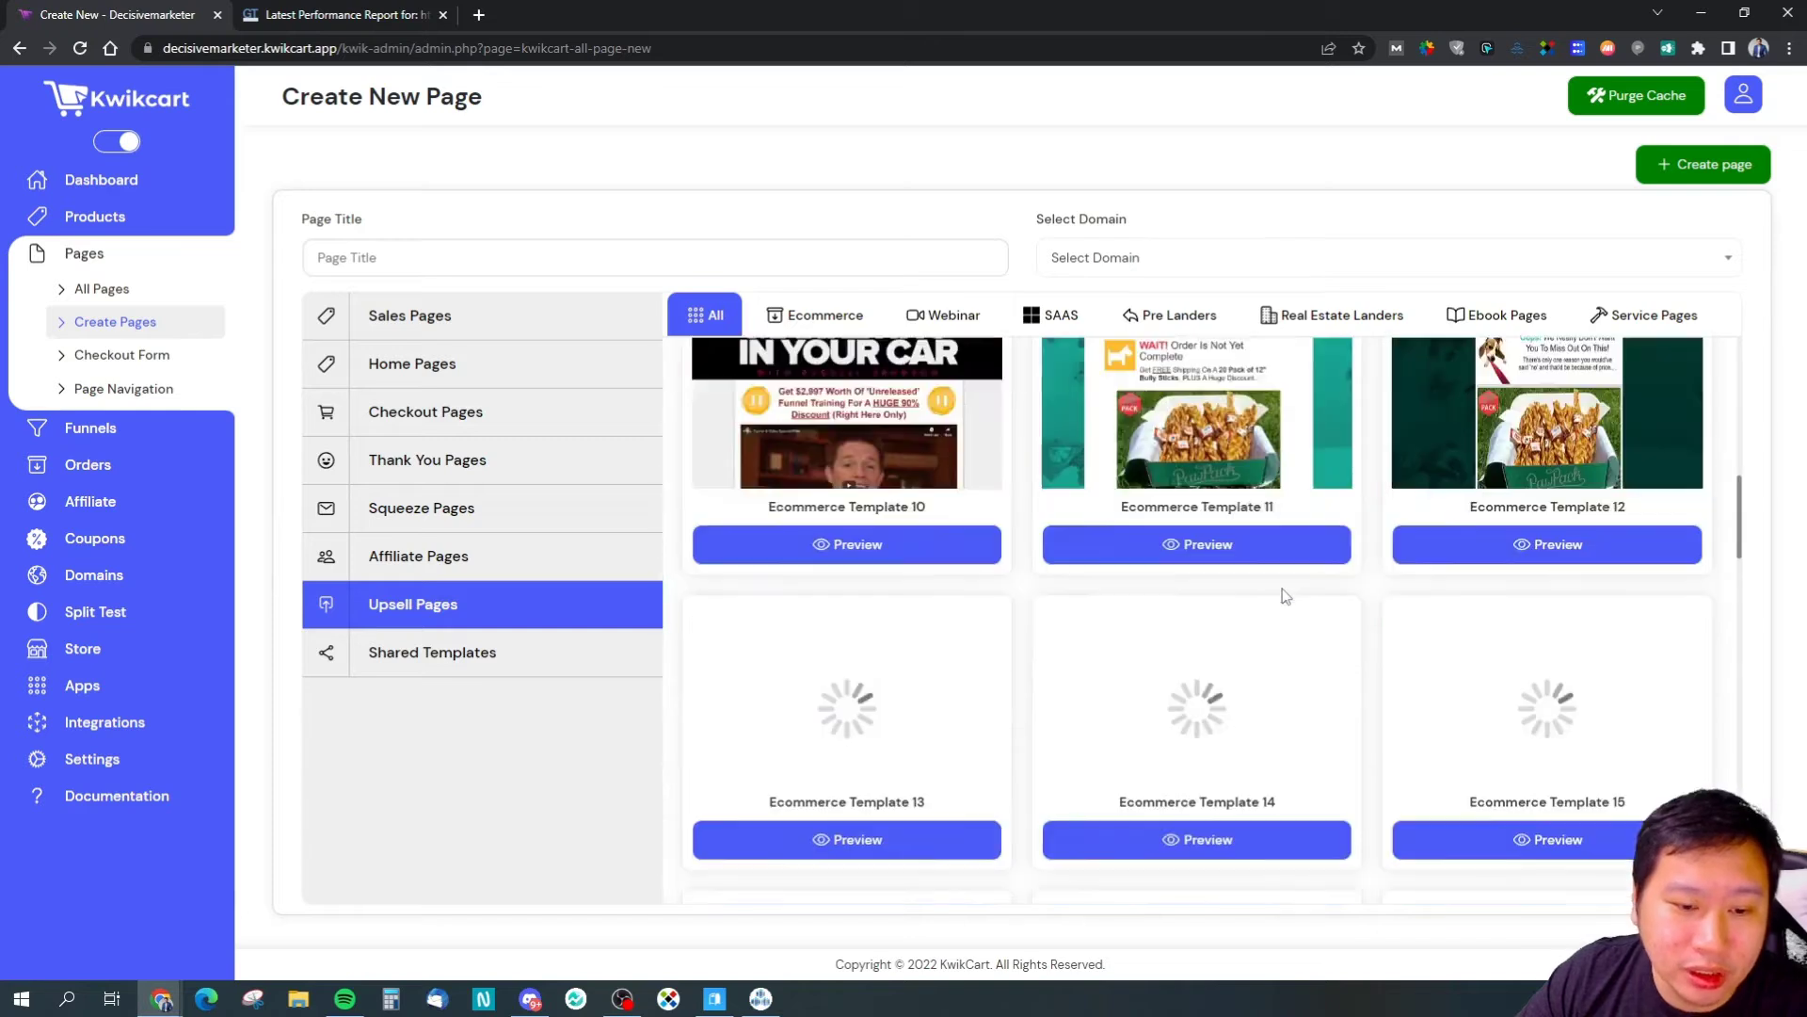
{"action": "scroll", "coordinate": [1363, 687], "scroll_direction": "up", "scroll_amount": 1}
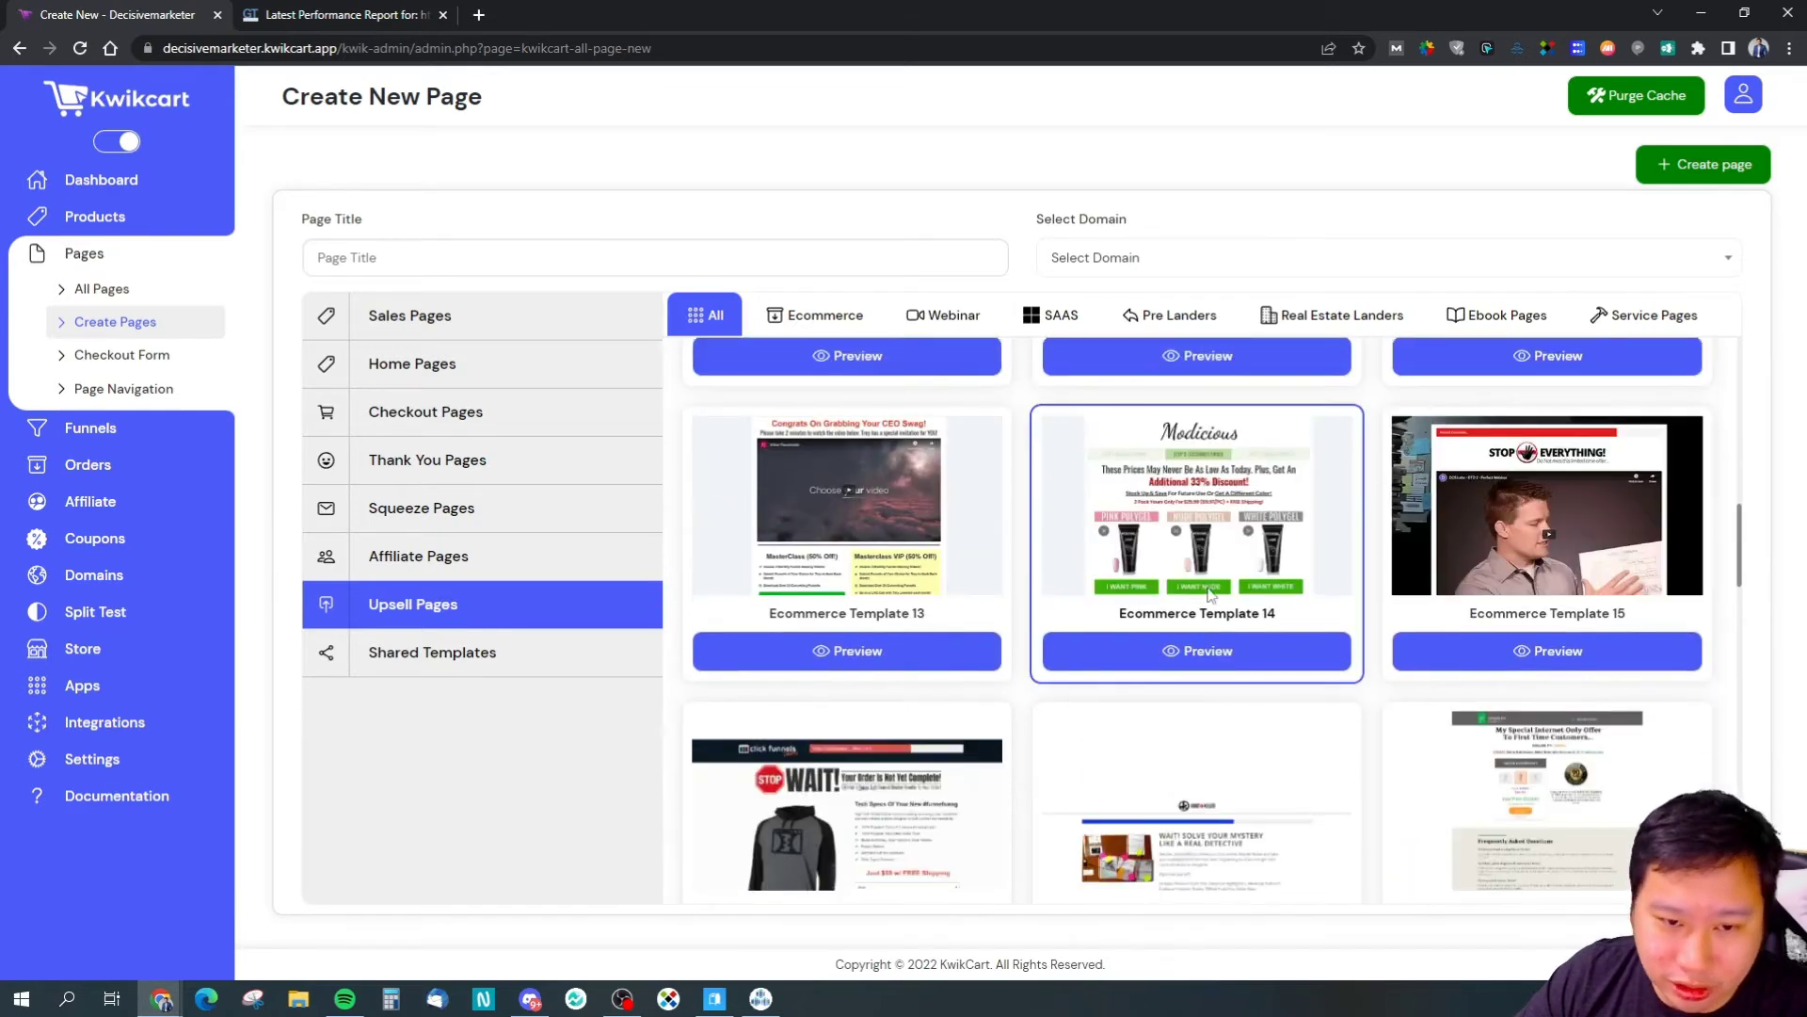
{"action": "scroll", "coordinate": [1252, 723], "scroll_direction": "down", "scroll_amount": 4}
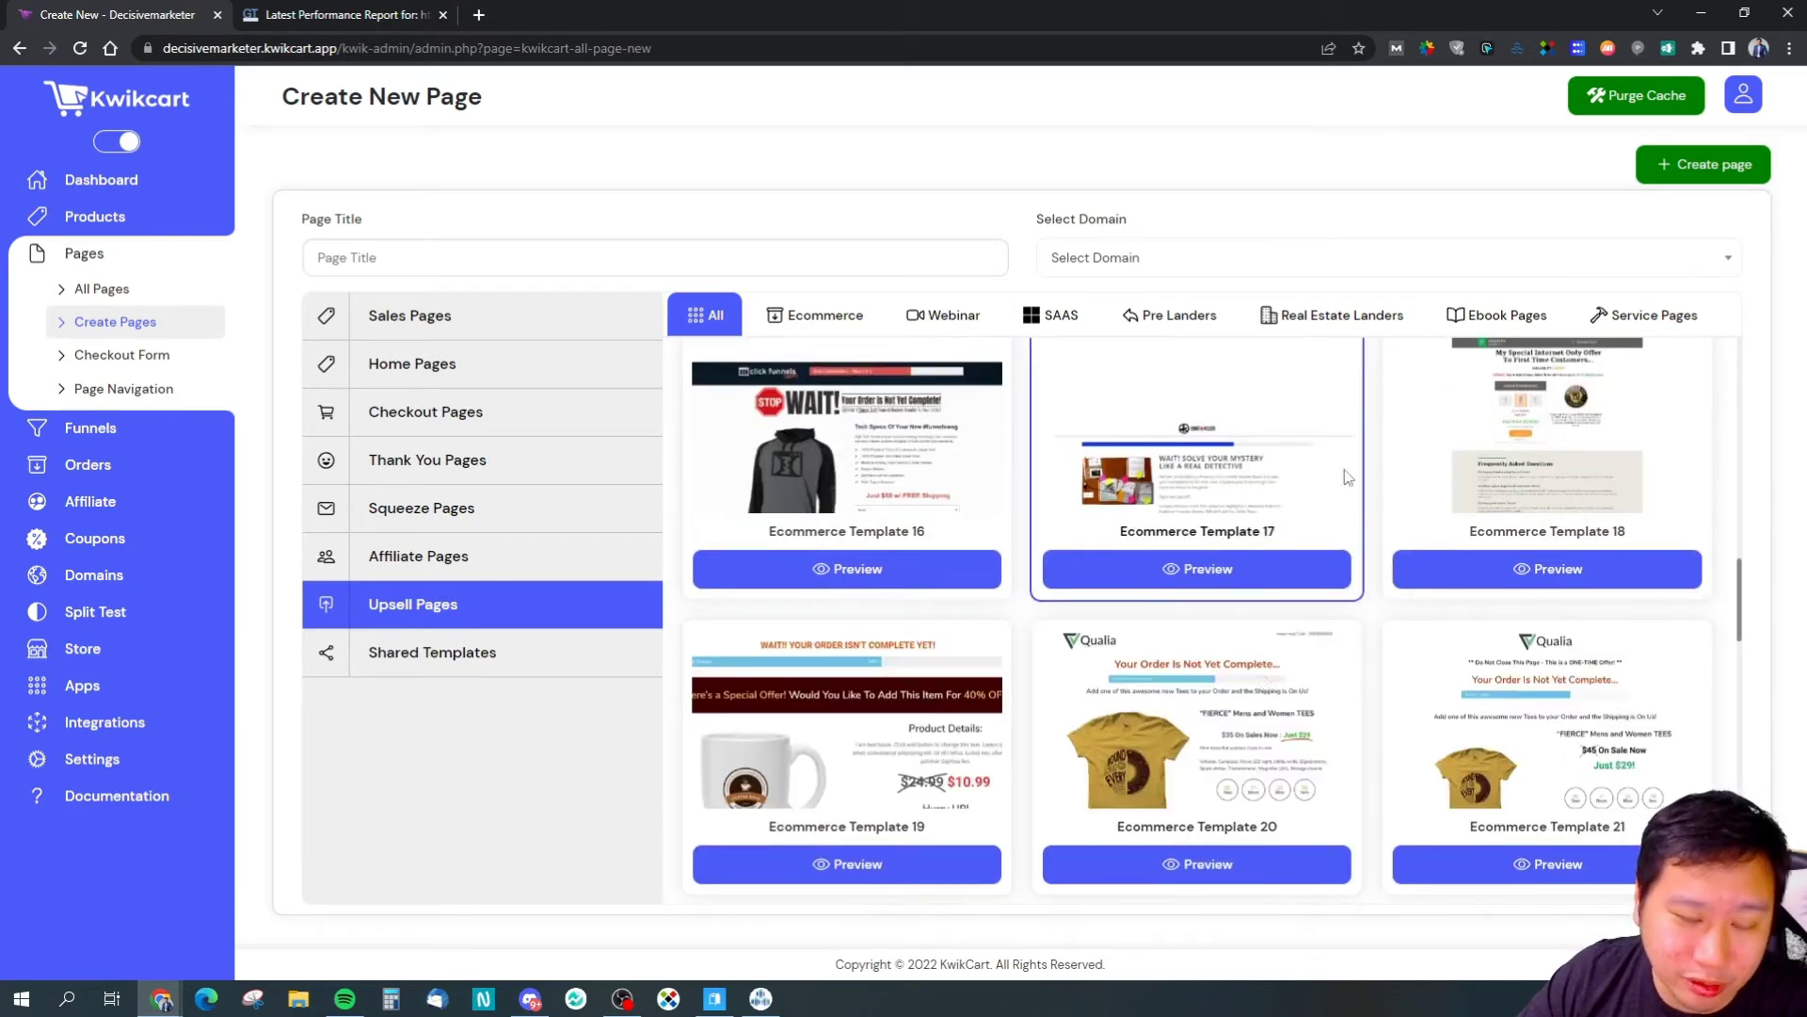
{"action": "scroll", "coordinate": [1267, 716], "scroll_direction": "down", "scroll_amount": 3}
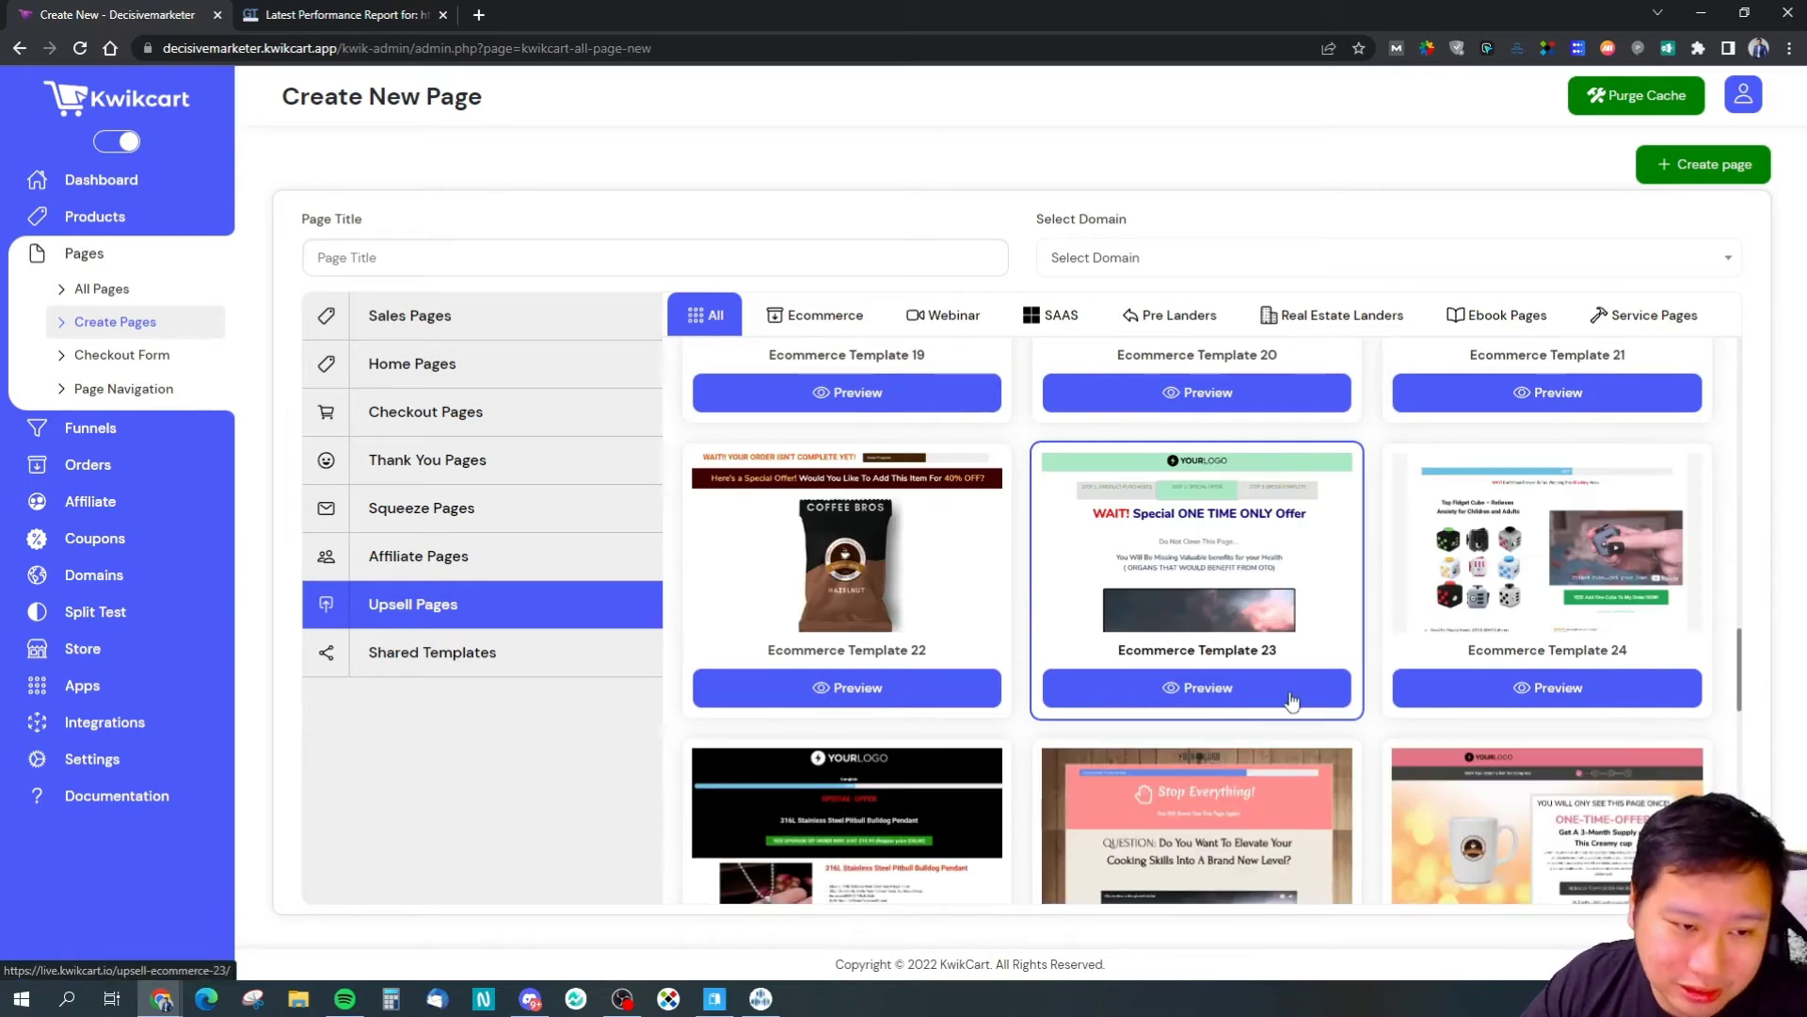
{"action": "scroll", "coordinate": [1318, 702], "scroll_direction": "down", "scroll_amount": 6}
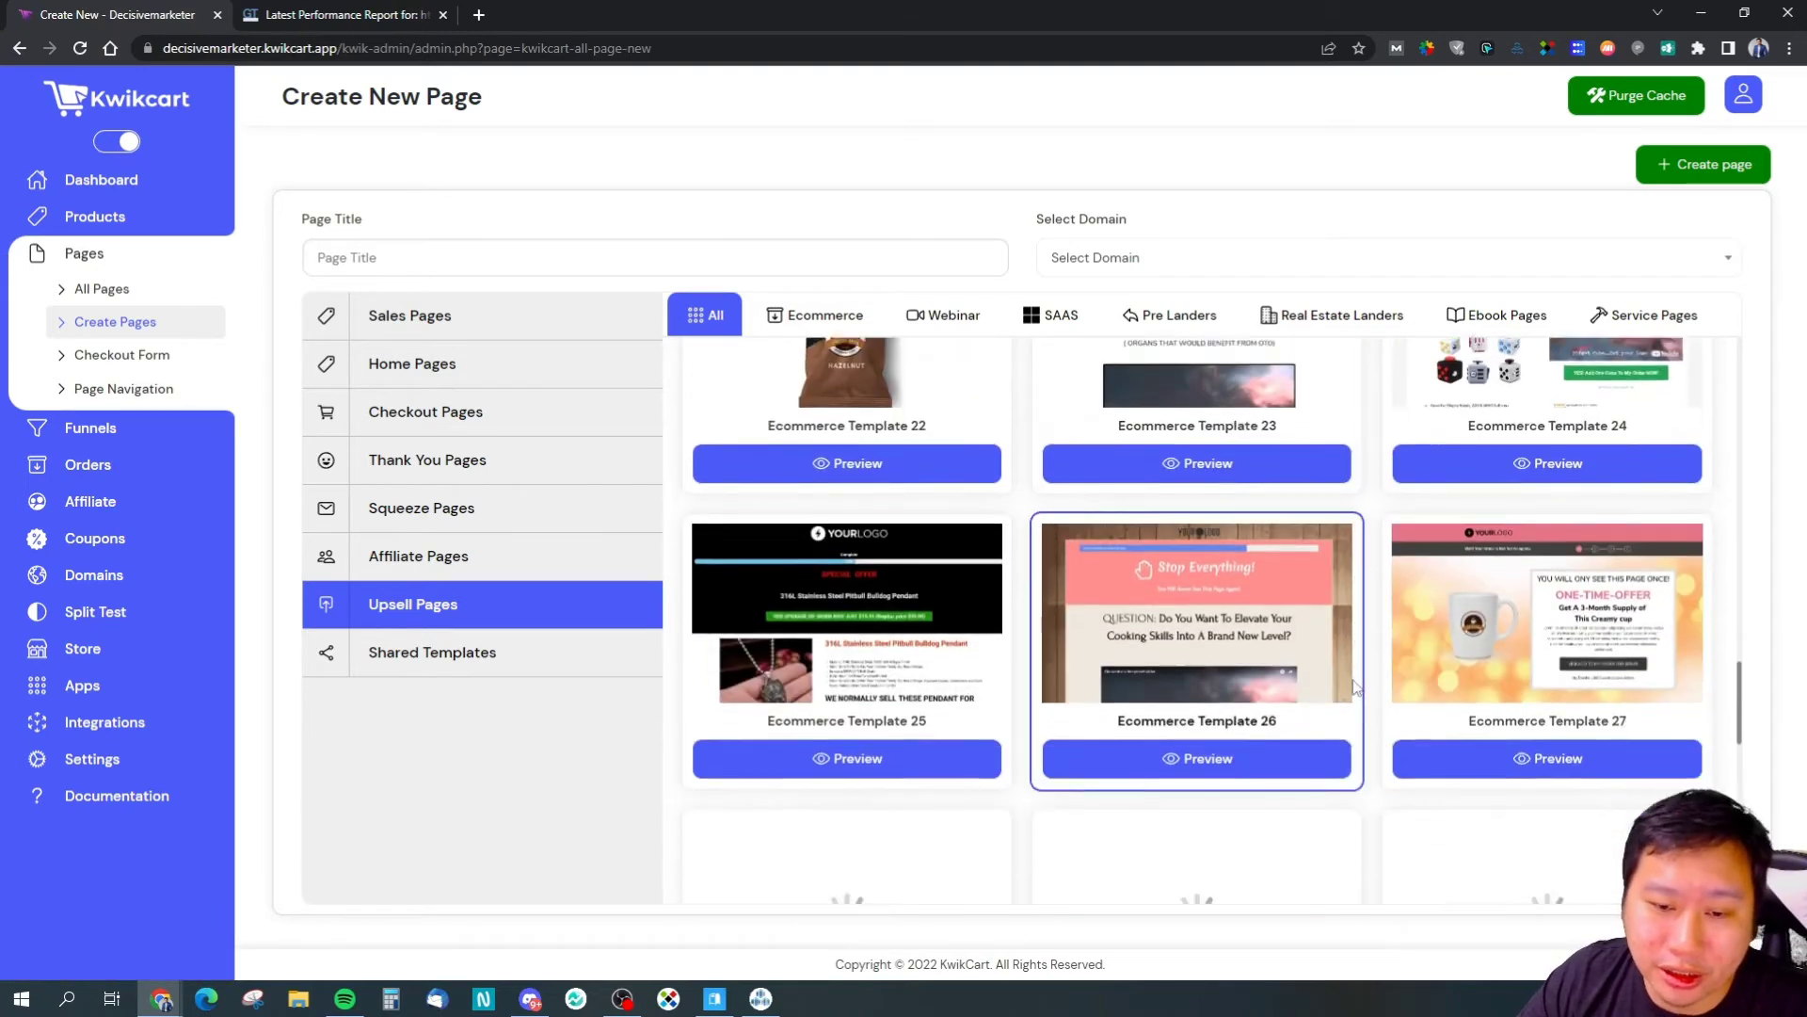
{"action": "scroll", "coordinate": [1352, 691], "scroll_direction": "down", "scroll_amount": 5}
{"action": "scroll", "coordinate": [1346, 689], "scroll_direction": "up", "scroll_amount": 8}
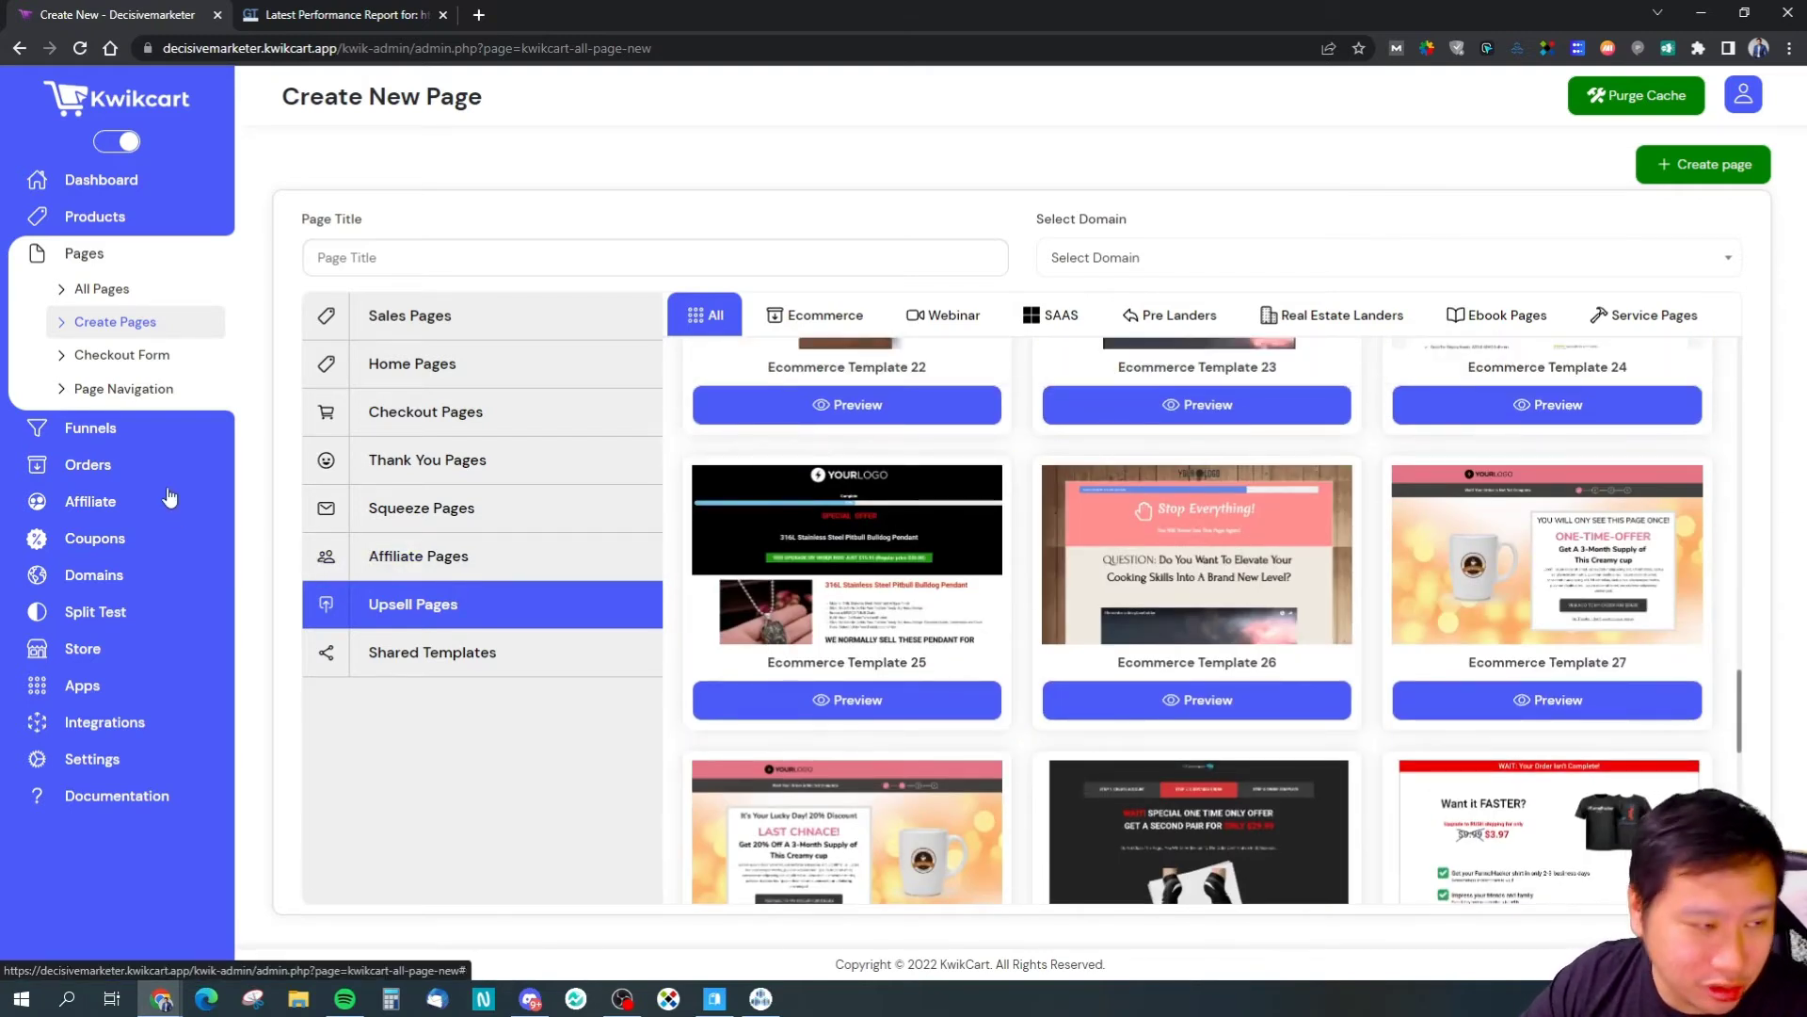
Step: Open the All Funnels list from the store's funnel management area
{"action": "left_click", "coordinate": [107, 431]}
{"action": "left_click", "coordinate": [119, 323]}
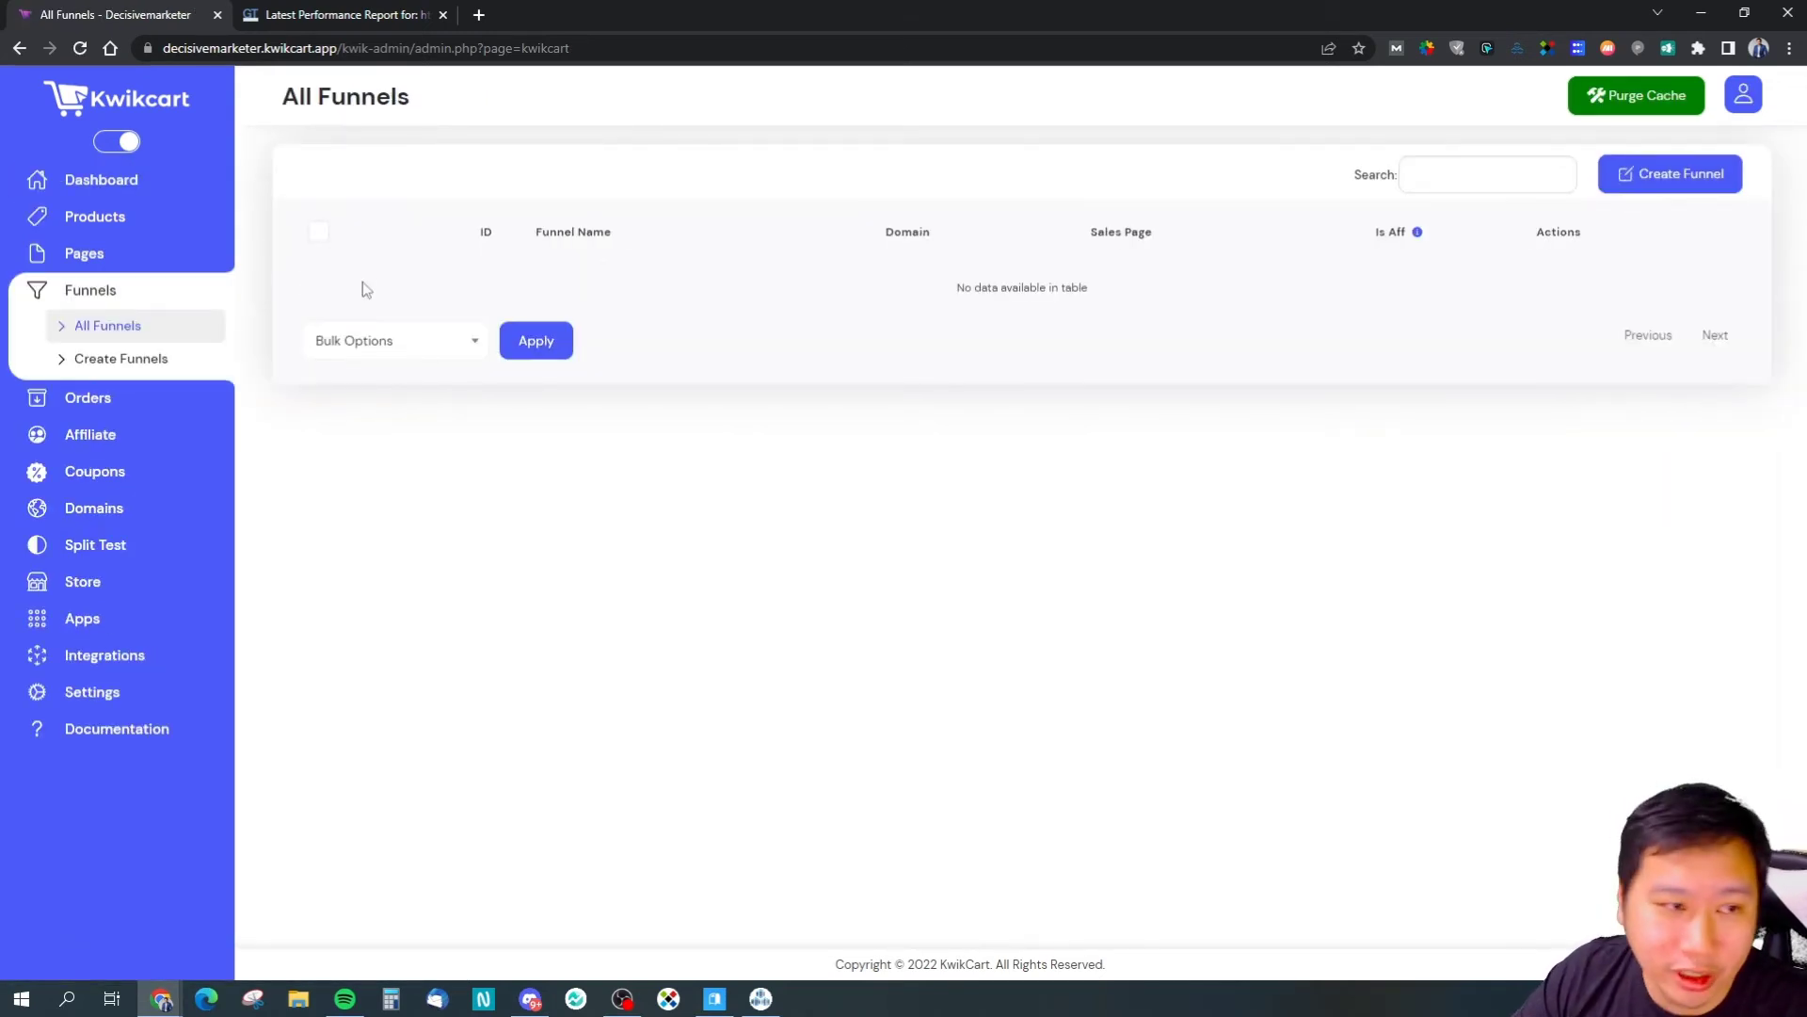
Step: Start a new funnel named "test" for All Domains with the Sales Funnel type and proceed to its Funnel Info
{"action": "left_click", "coordinate": [1657, 182]}
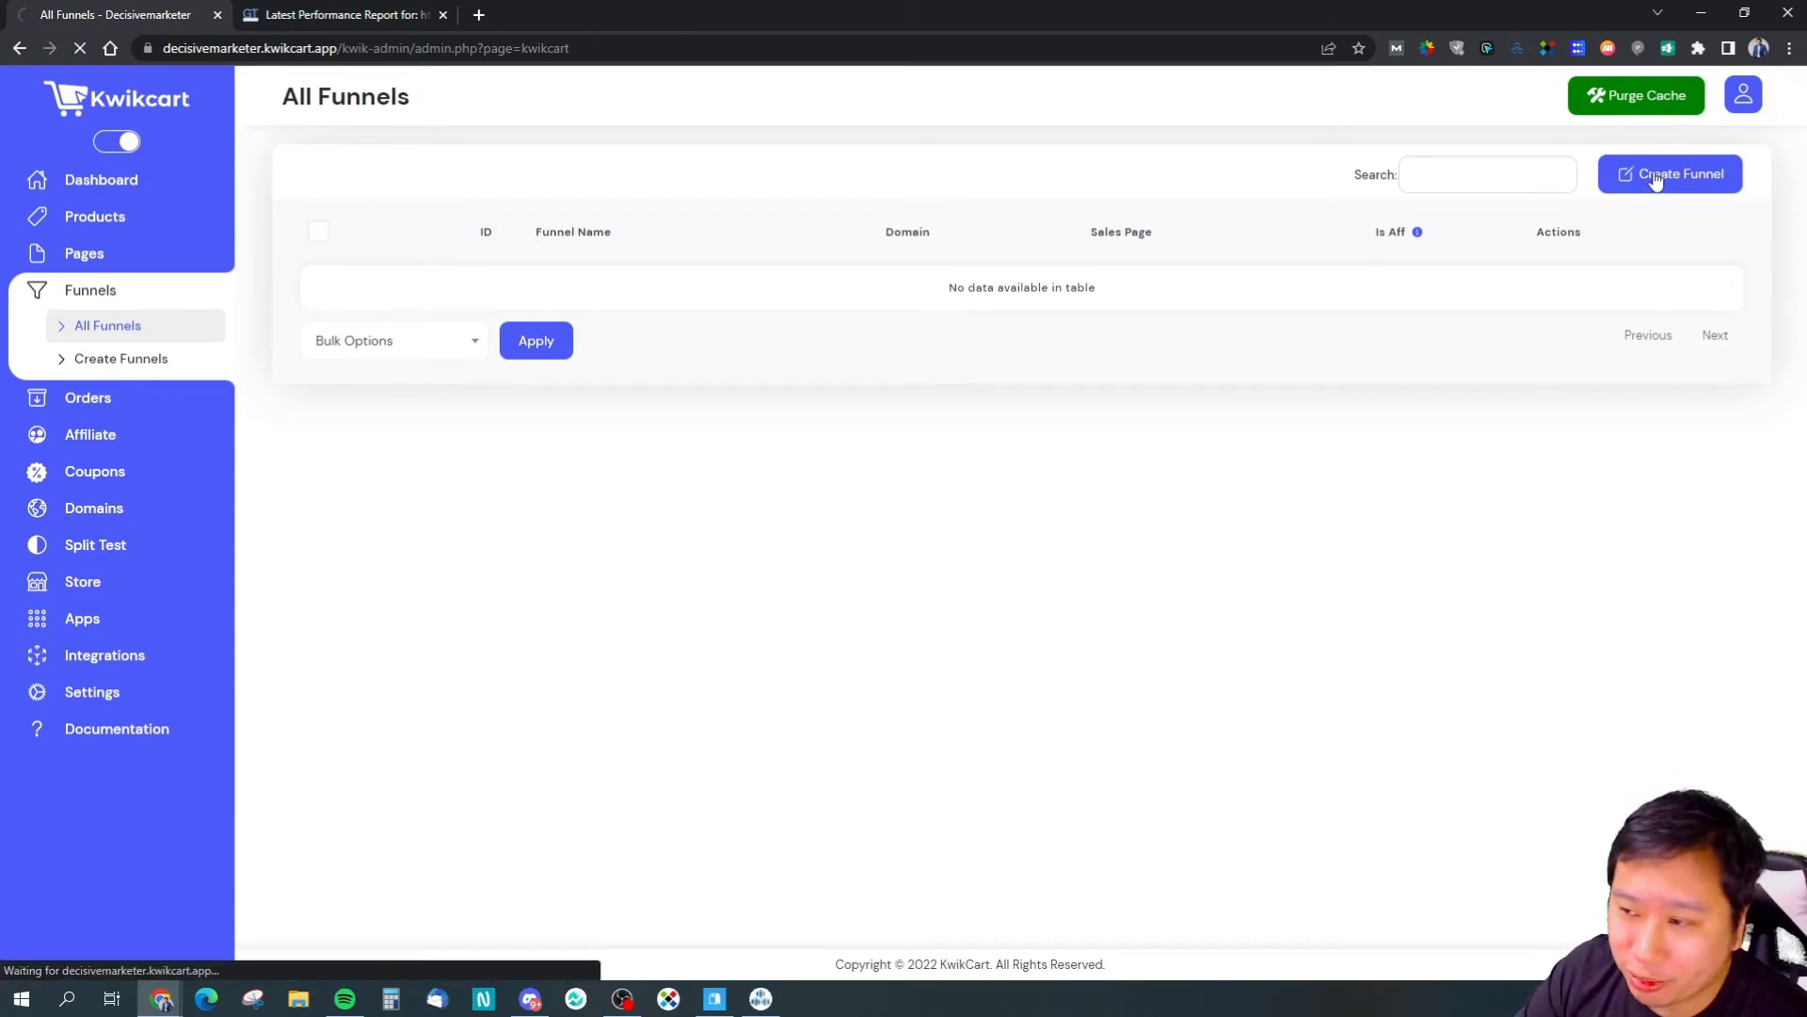
{"action": "left_click", "coordinate": [689, 303]}
{"action": "left_click", "coordinate": [602, 420]}
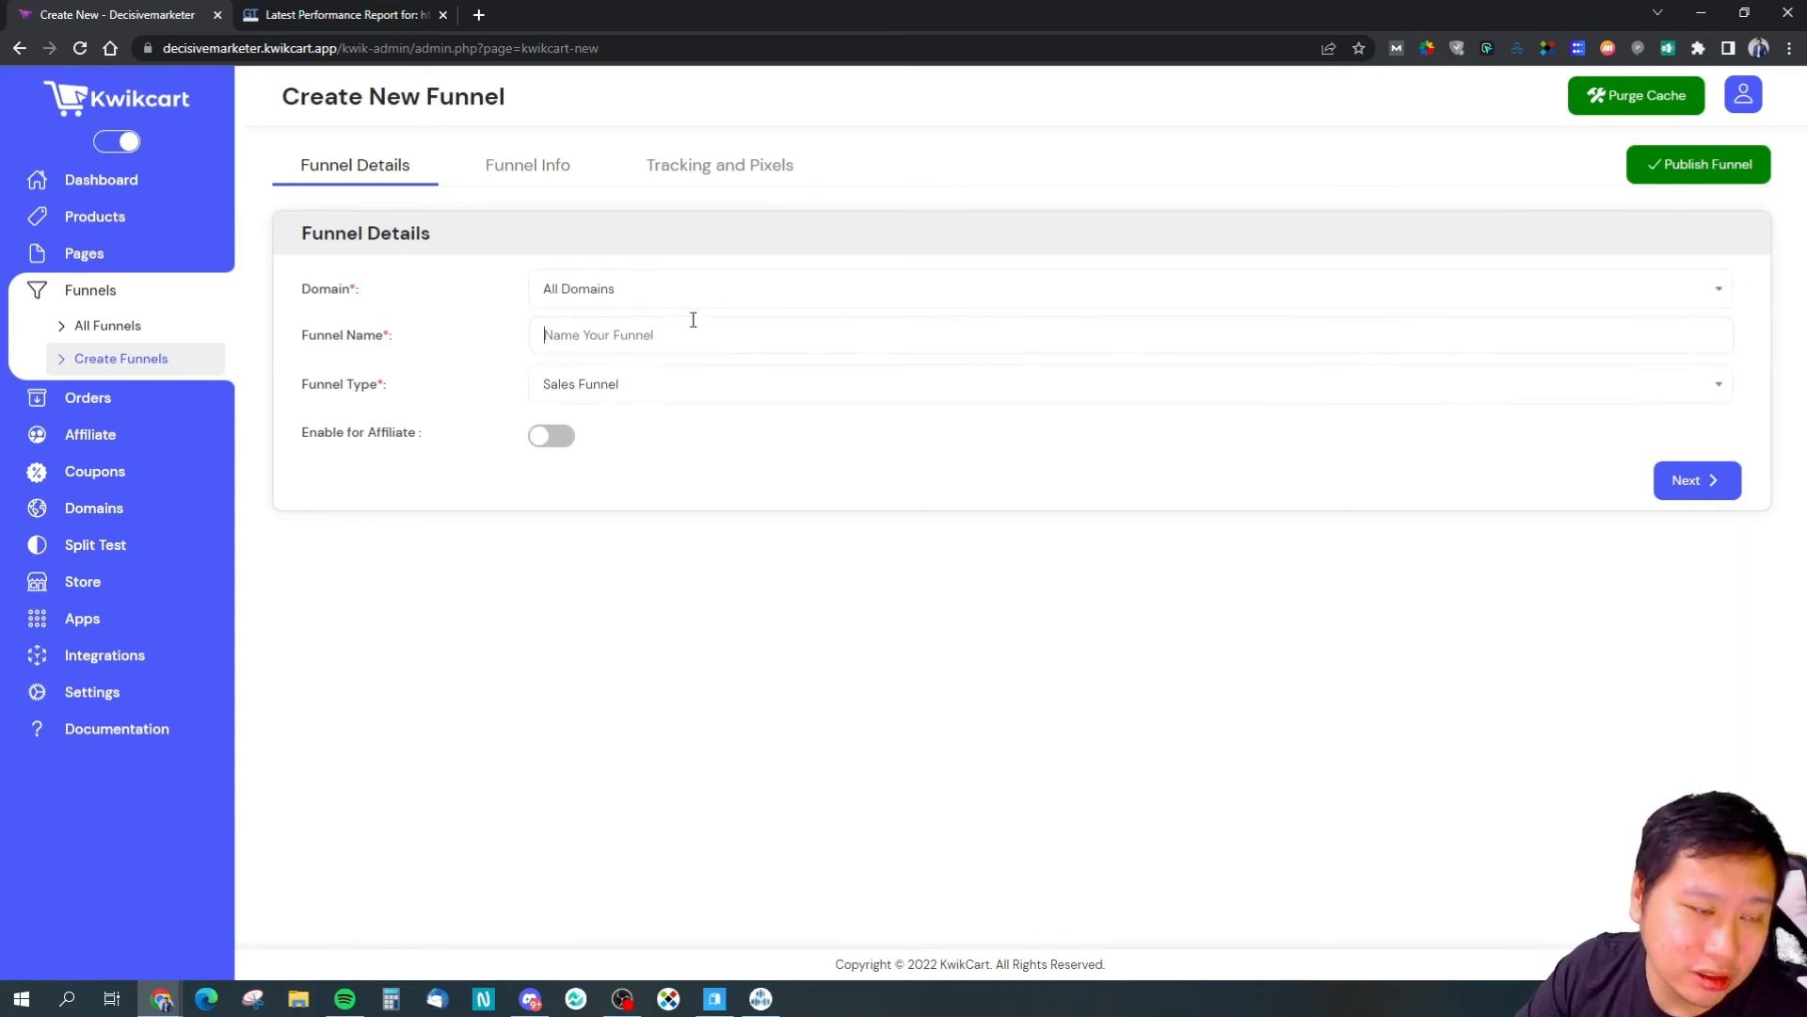
{"action": "type", "text": "test"}
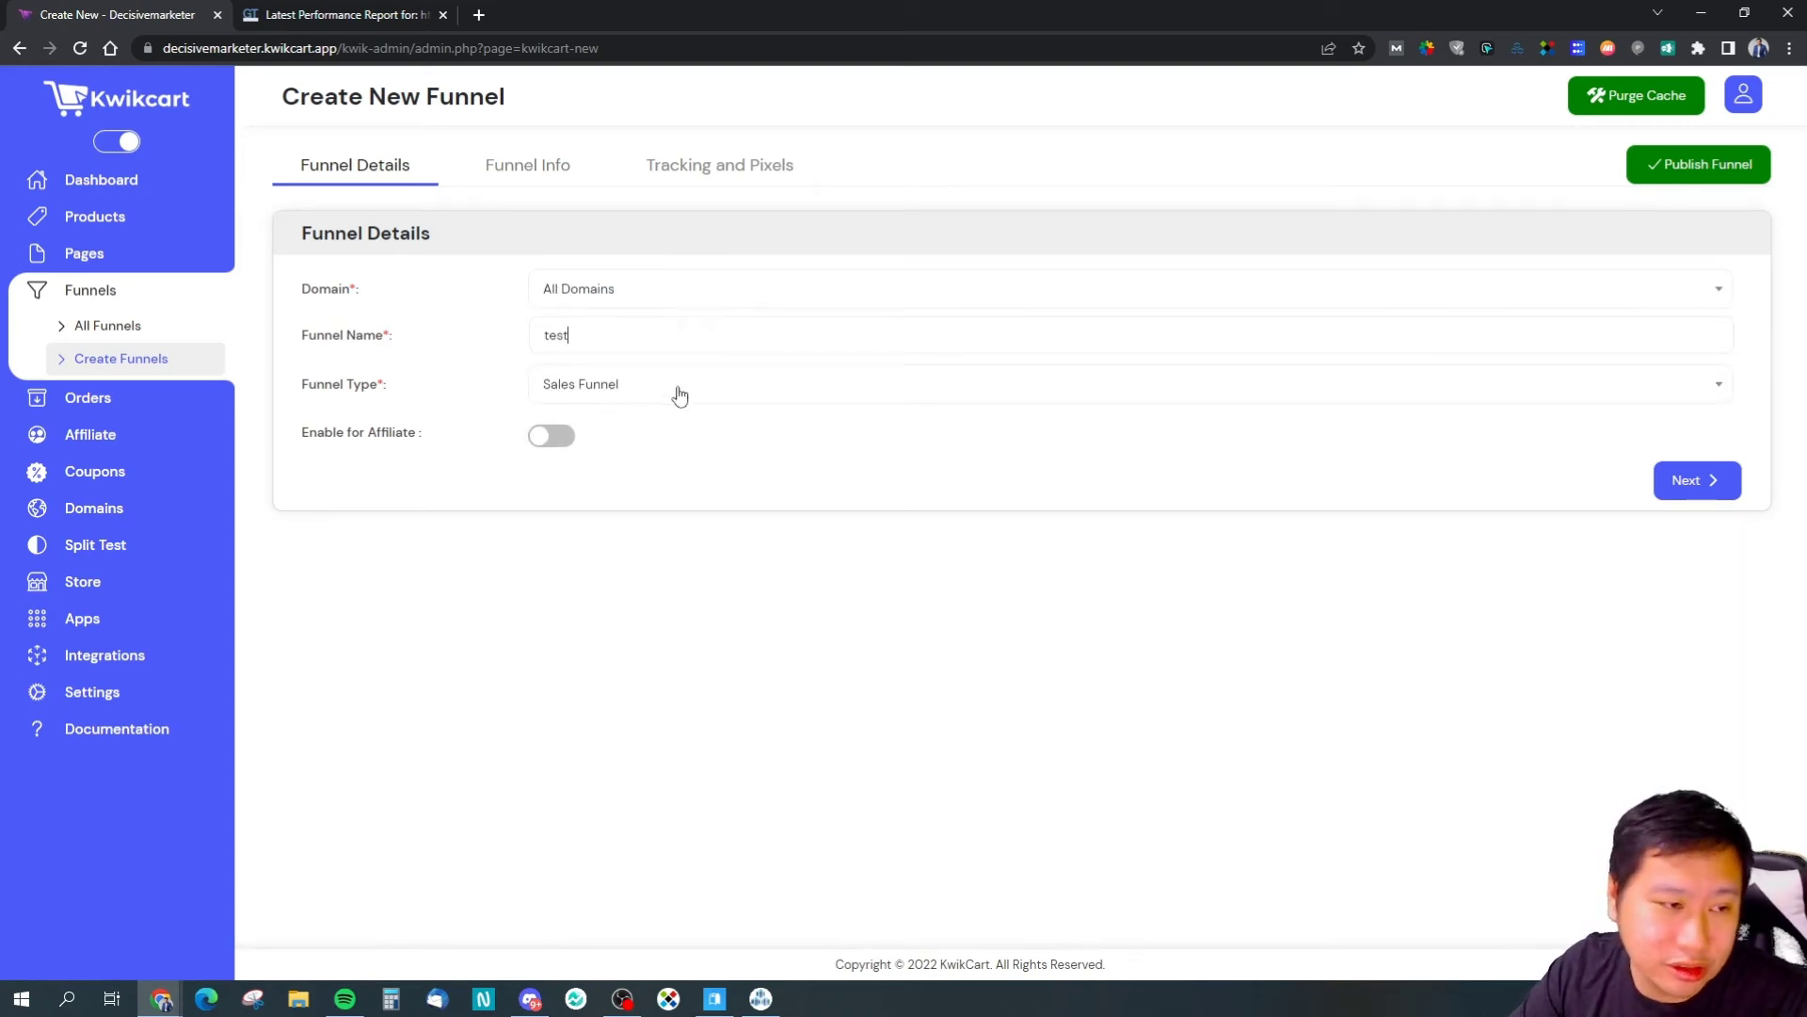
{"action": "left_click", "coordinate": [679, 396]}
{"action": "left_click", "coordinate": [438, 599]}
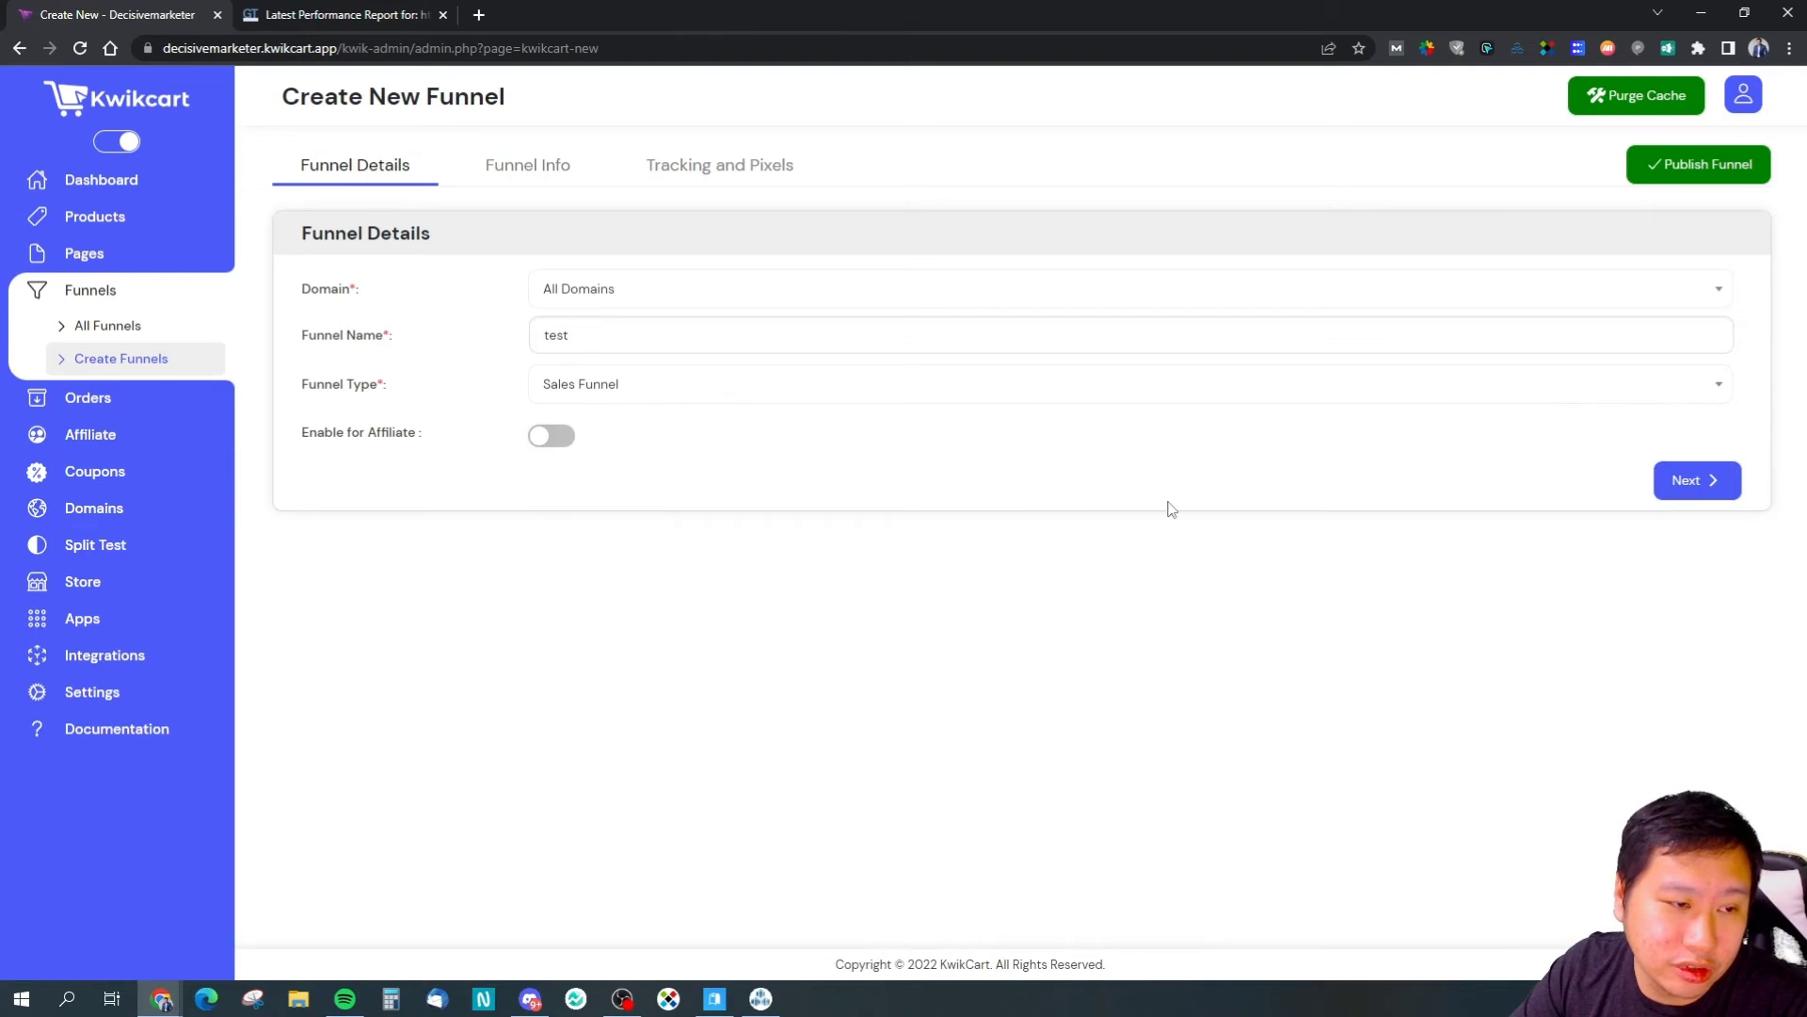
{"action": "left_click", "coordinate": [1700, 484]}
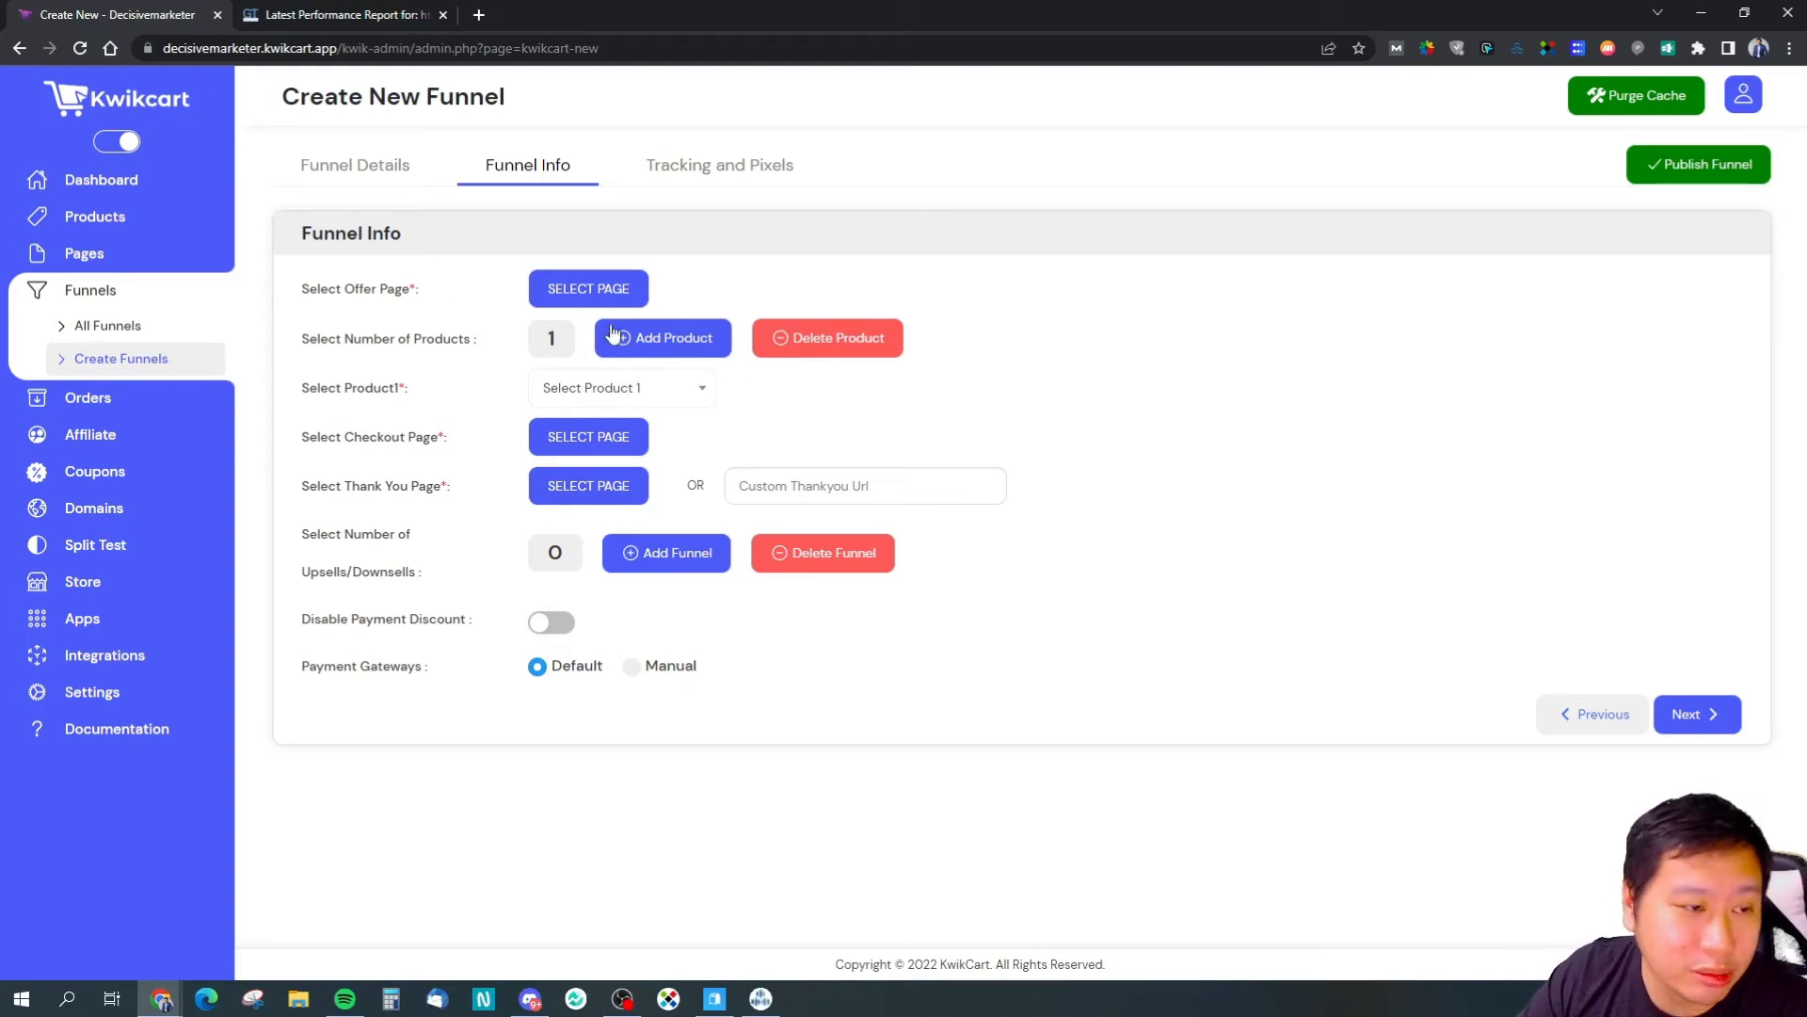
Step: Add a second product slot and one upsell/downsell to the test funnel
{"action": "left_click", "coordinate": [593, 390]}
{"action": "left_click", "coordinate": [598, 392]}
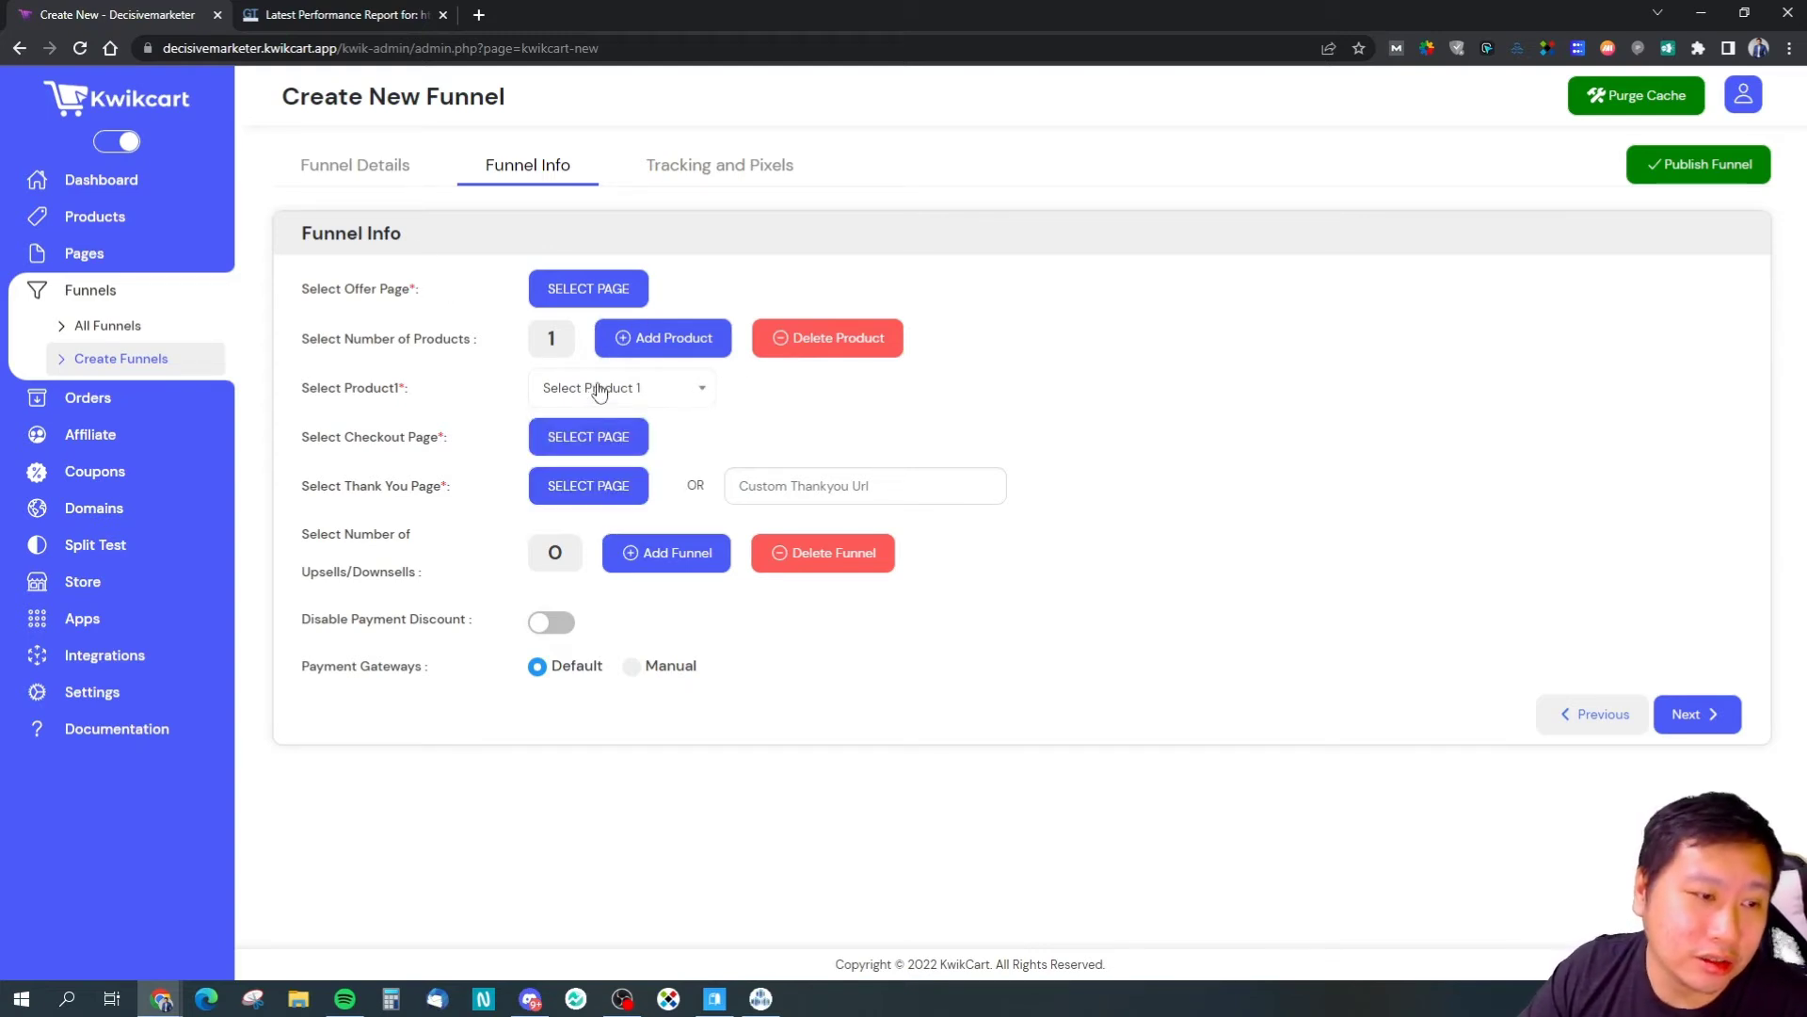
{"action": "left_click", "coordinate": [650, 341]}
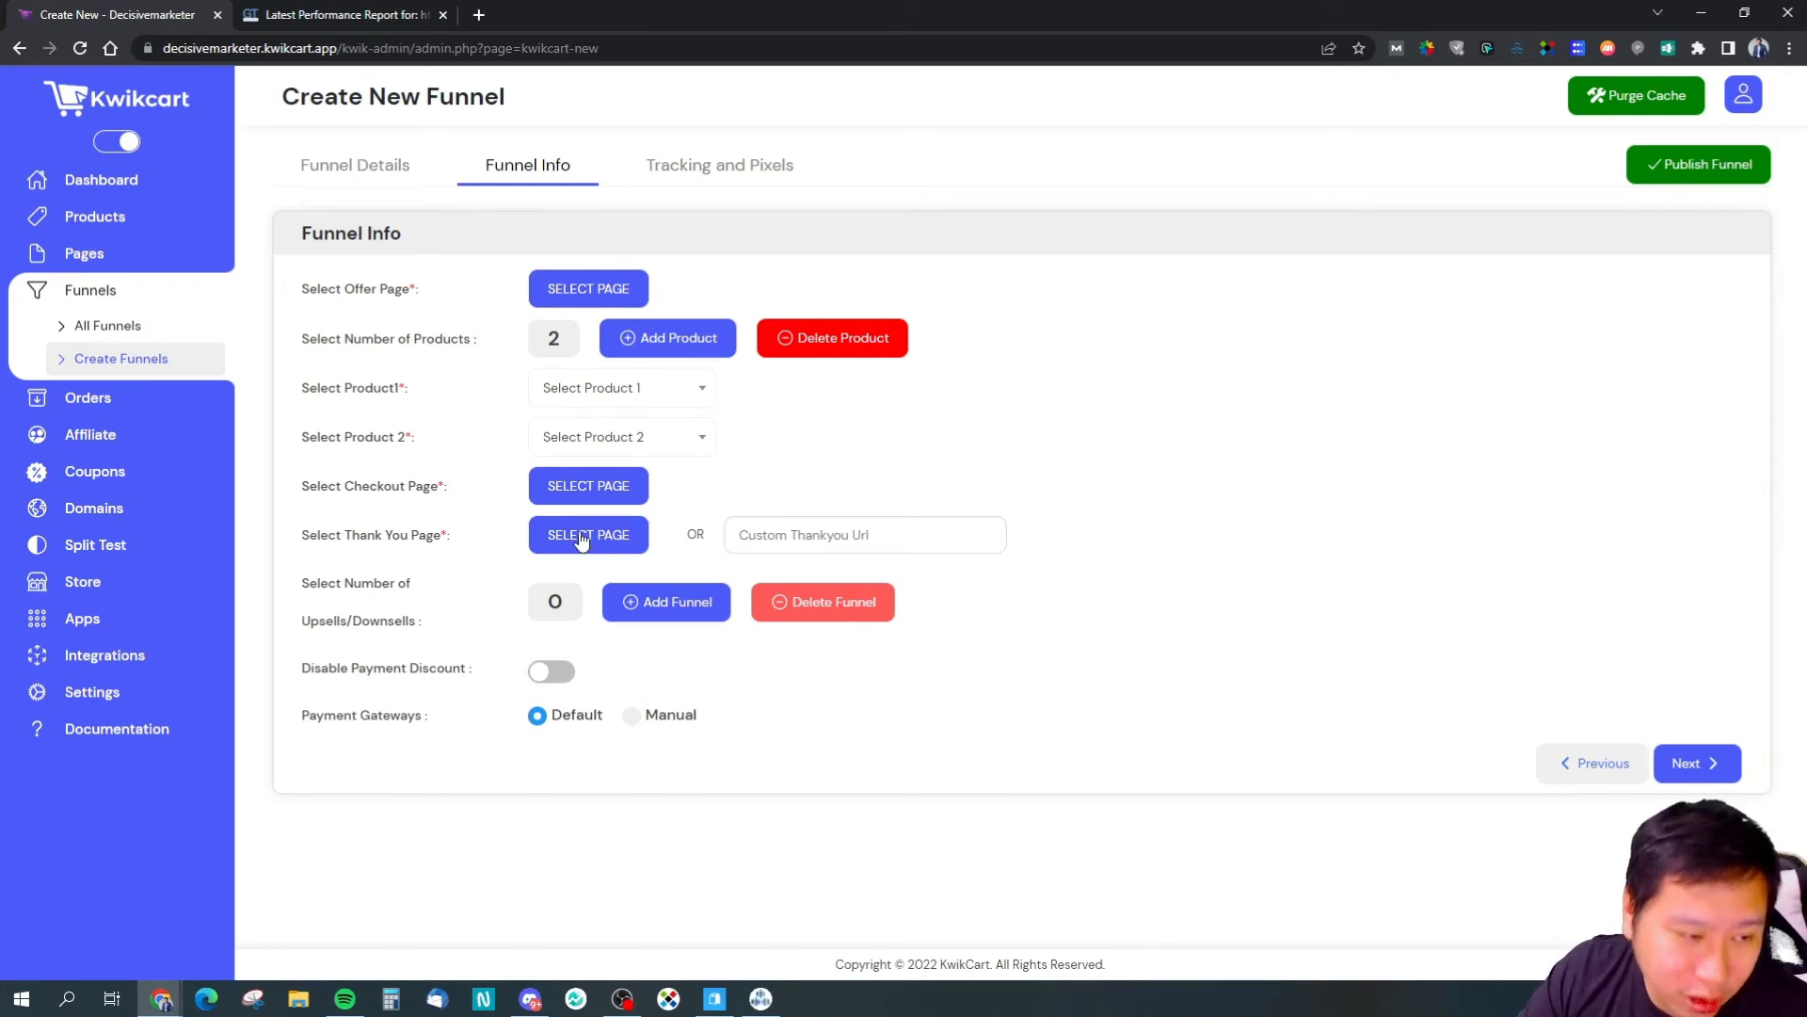
{"action": "left_click", "coordinate": [629, 612]}
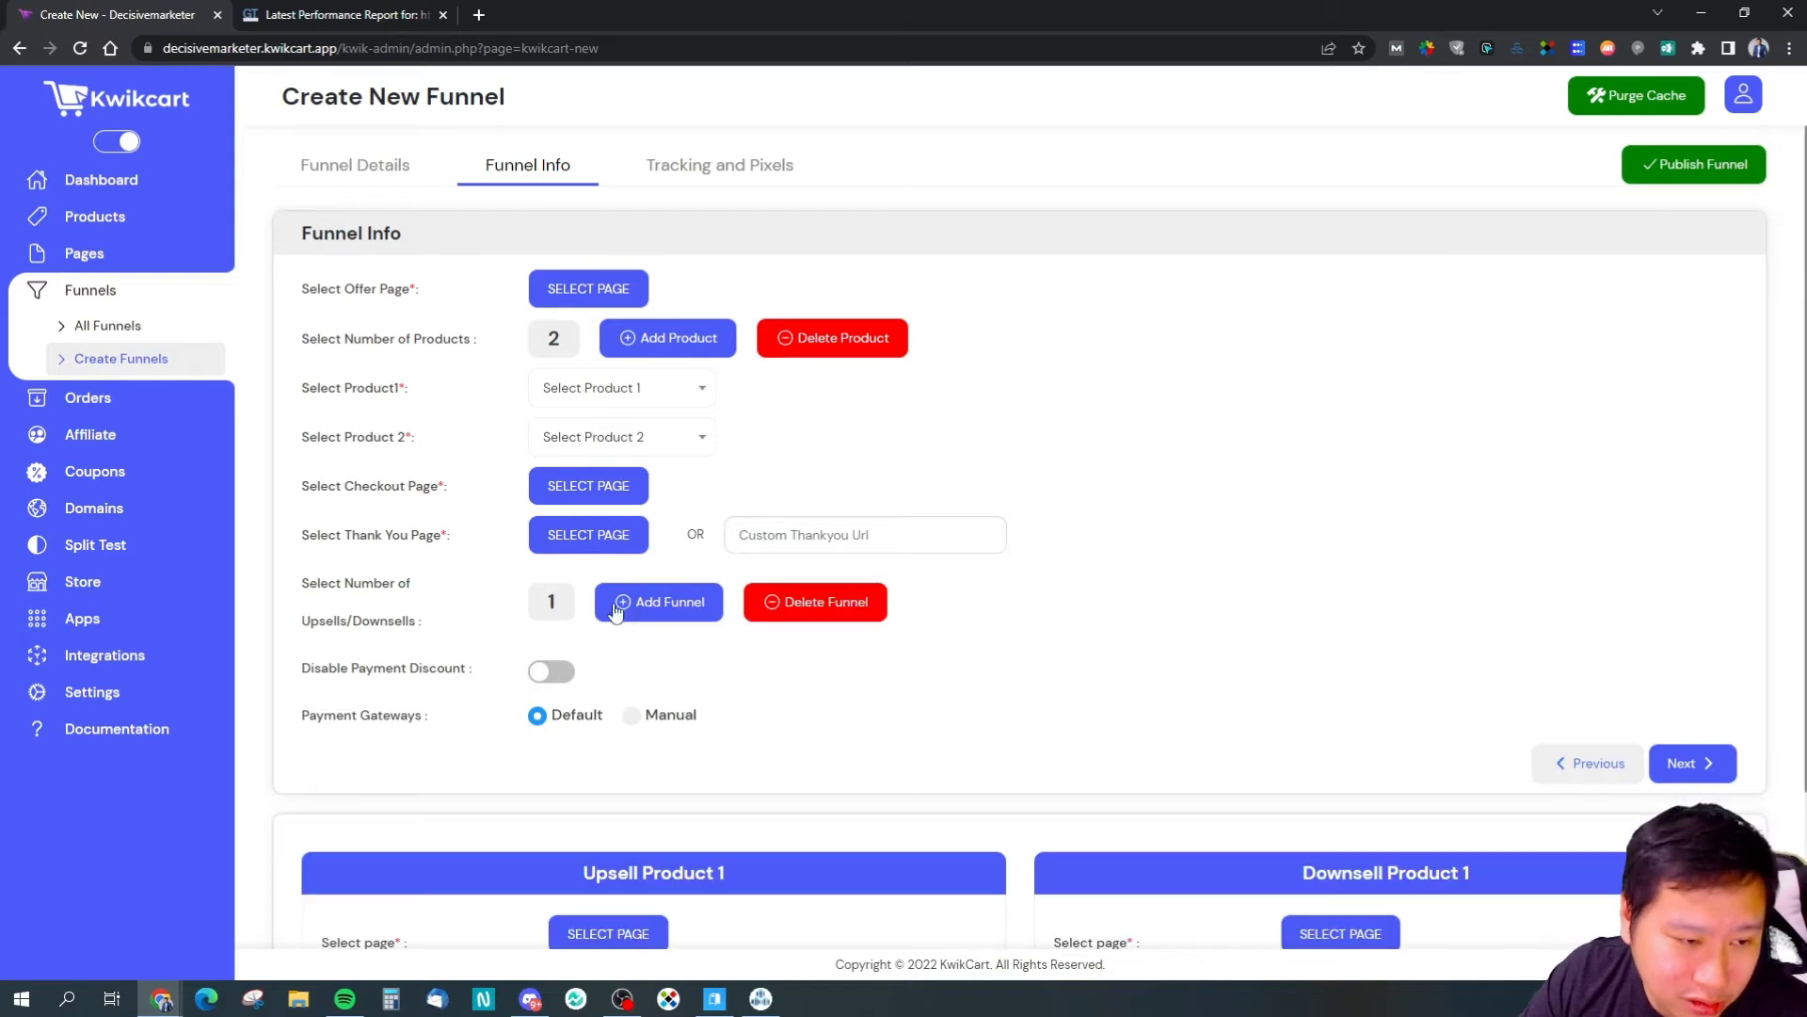
Step: Examine the Upsell Product 1 and Downsell Product 1 settings, including the upsell's Buy Now Product choices
{"action": "scroll", "coordinate": [641, 602], "scroll_direction": "down", "scroll_amount": 3}
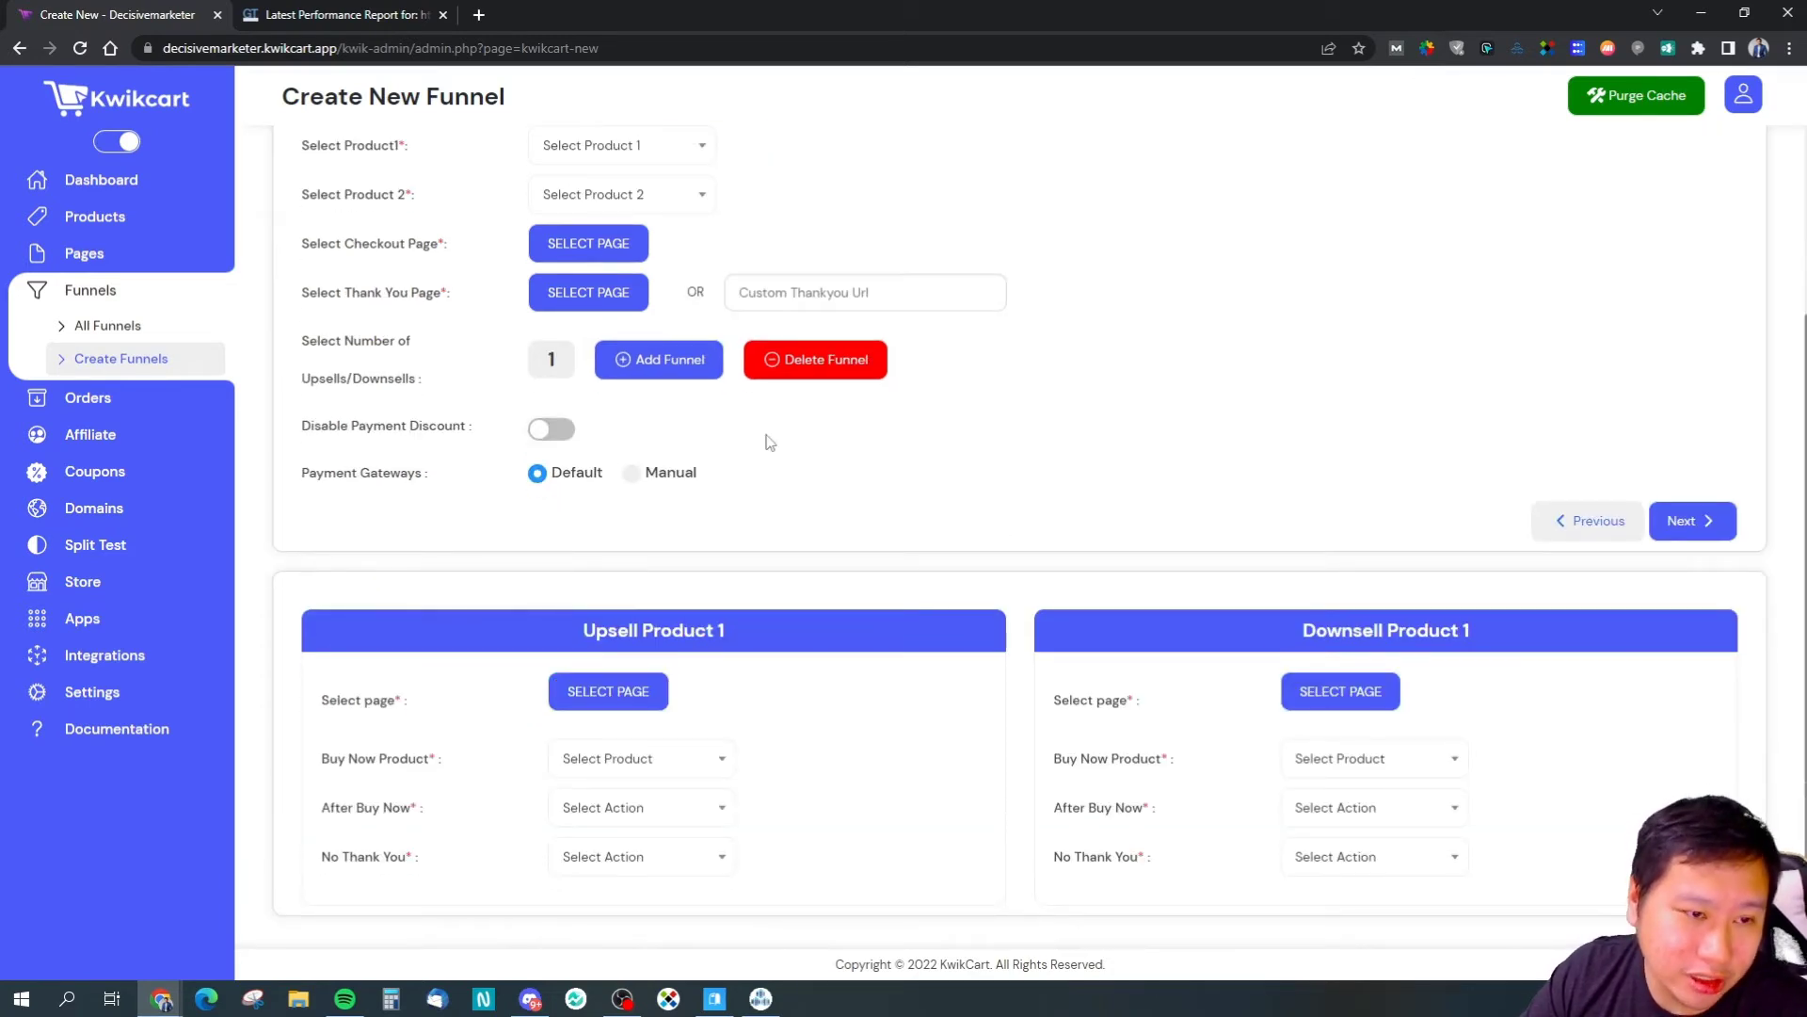
{"action": "left_click", "coordinate": [716, 761]}
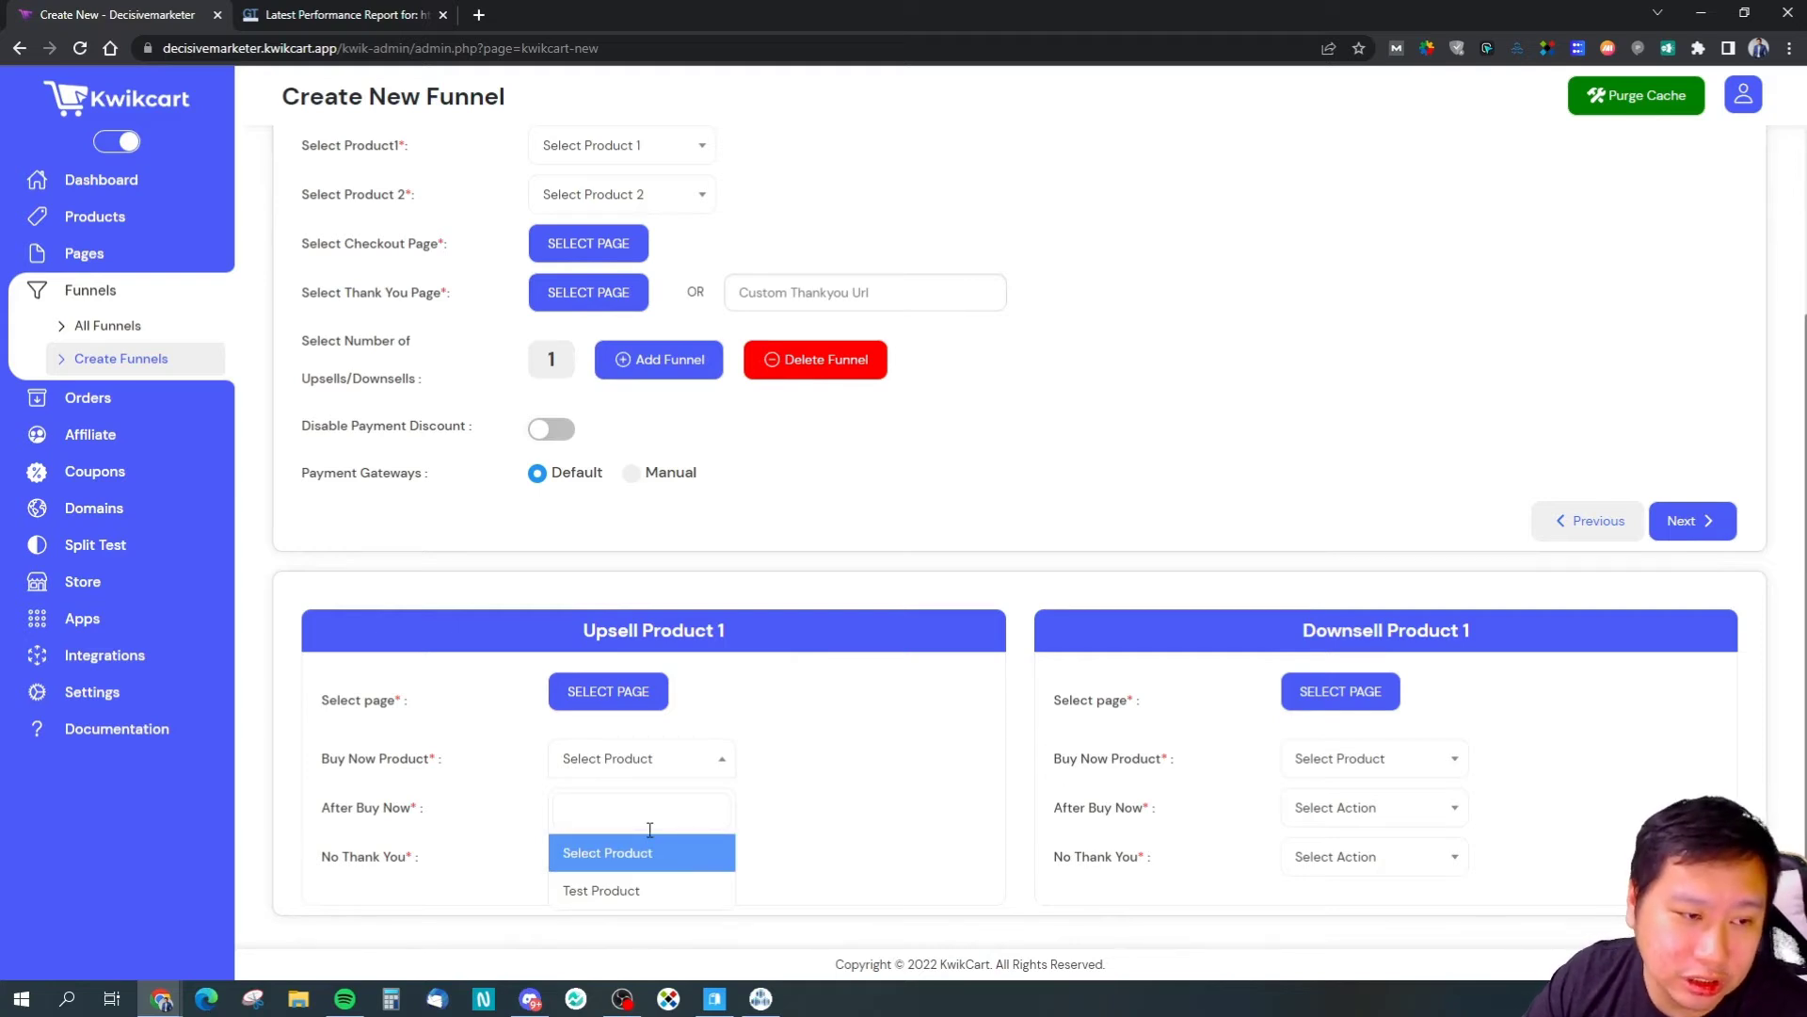
{"action": "left_click", "coordinate": [769, 771]}
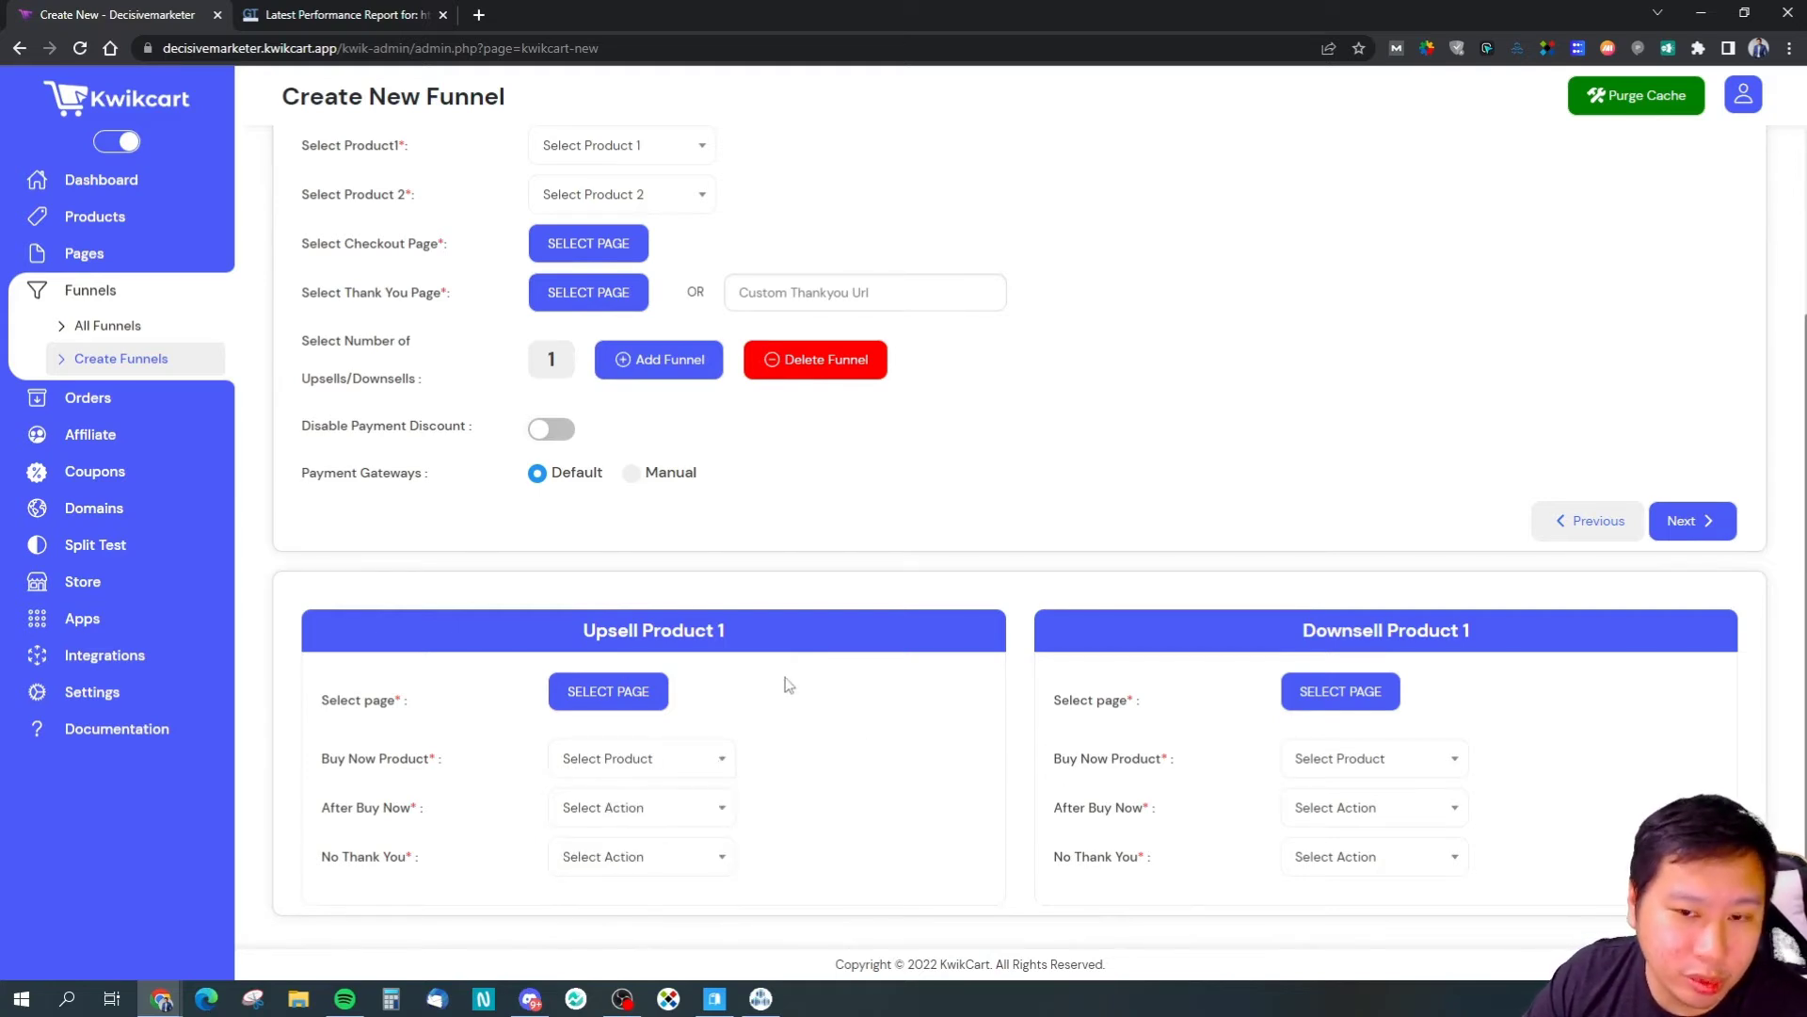
{"action": "scroll", "coordinate": [411, 598], "scroll_direction": "up", "scroll_amount": 3}
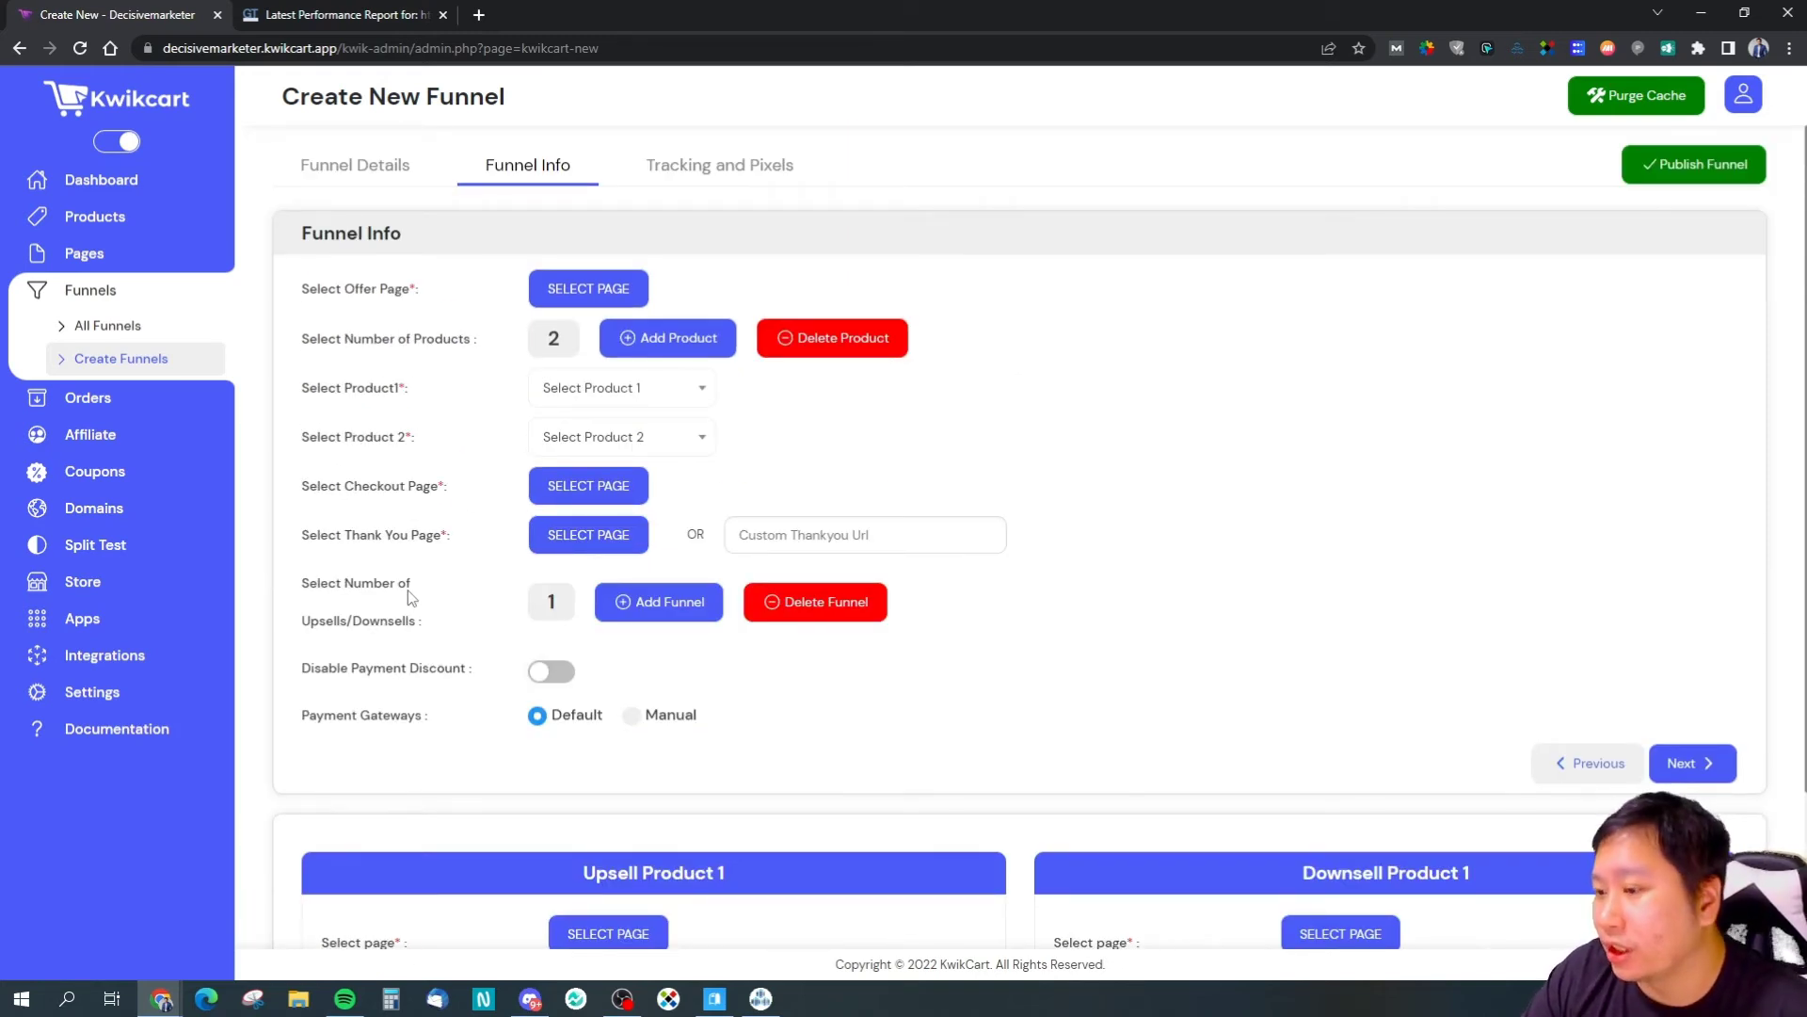
Step: View the All Orders list and the All Affiliates list
{"action": "left_click", "coordinate": [111, 397]}
{"action": "left_click", "coordinate": [120, 365]}
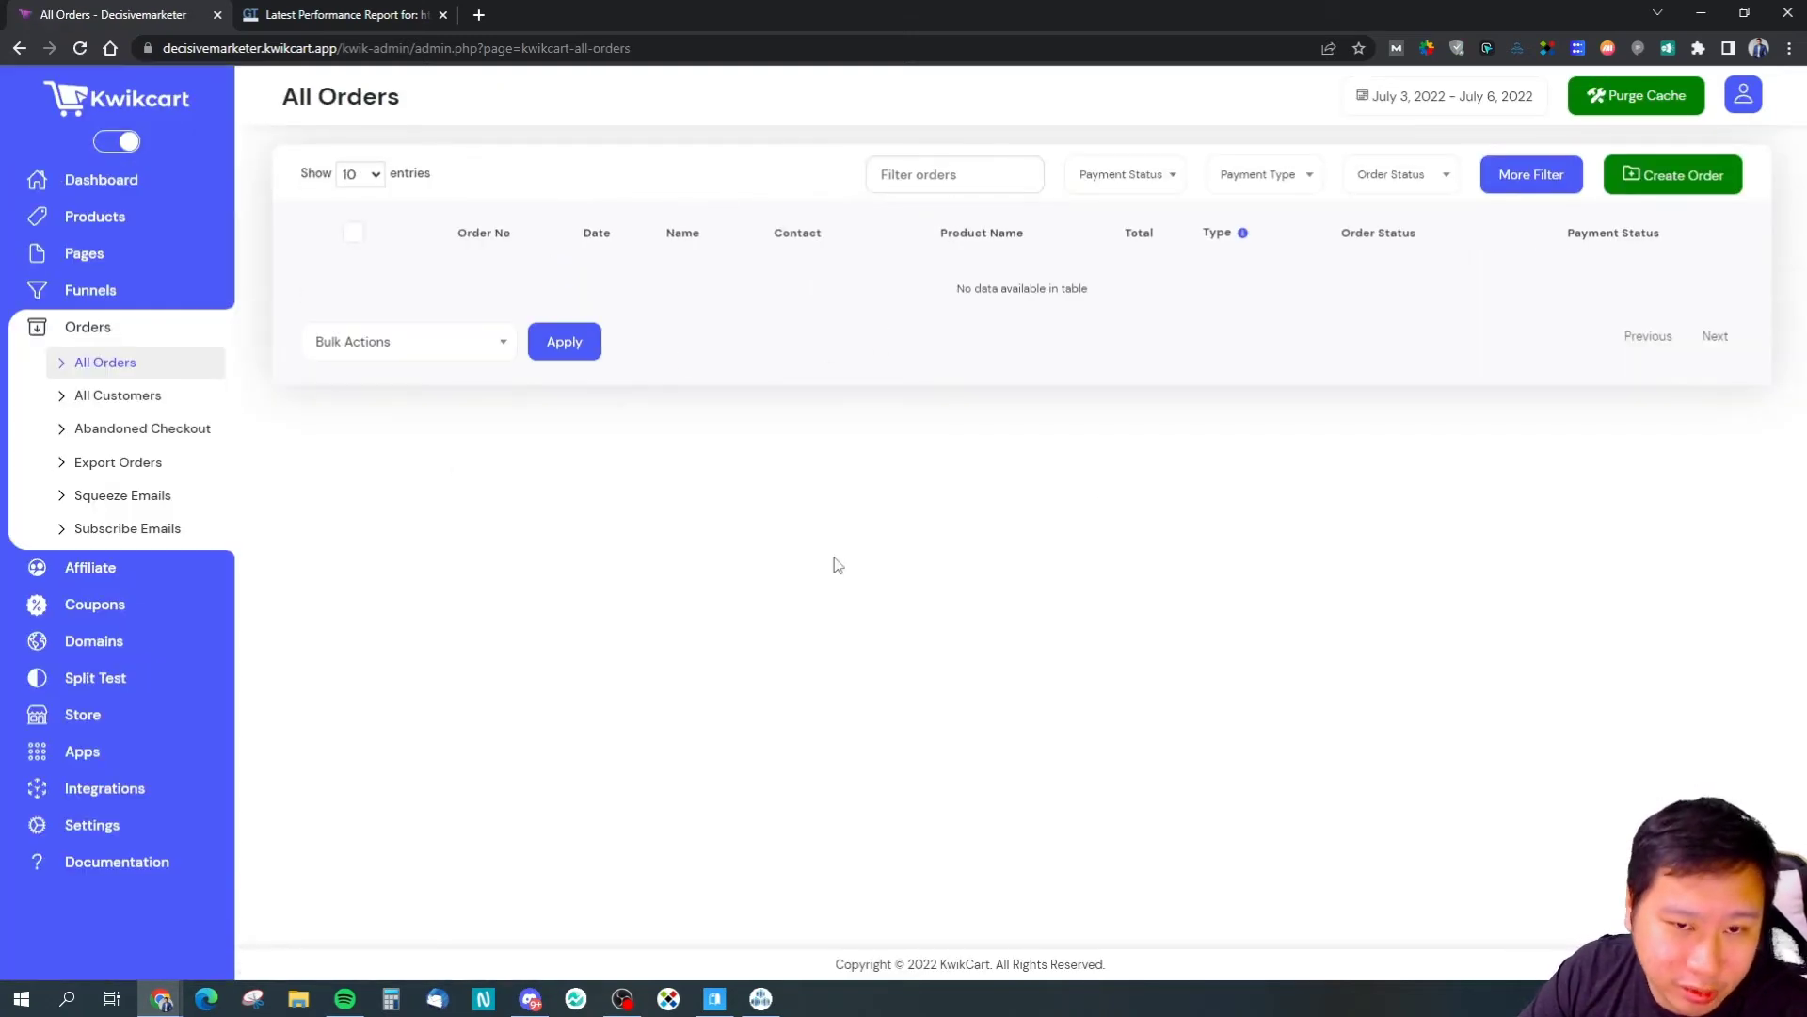
{"action": "left_click", "coordinate": [92, 568]}
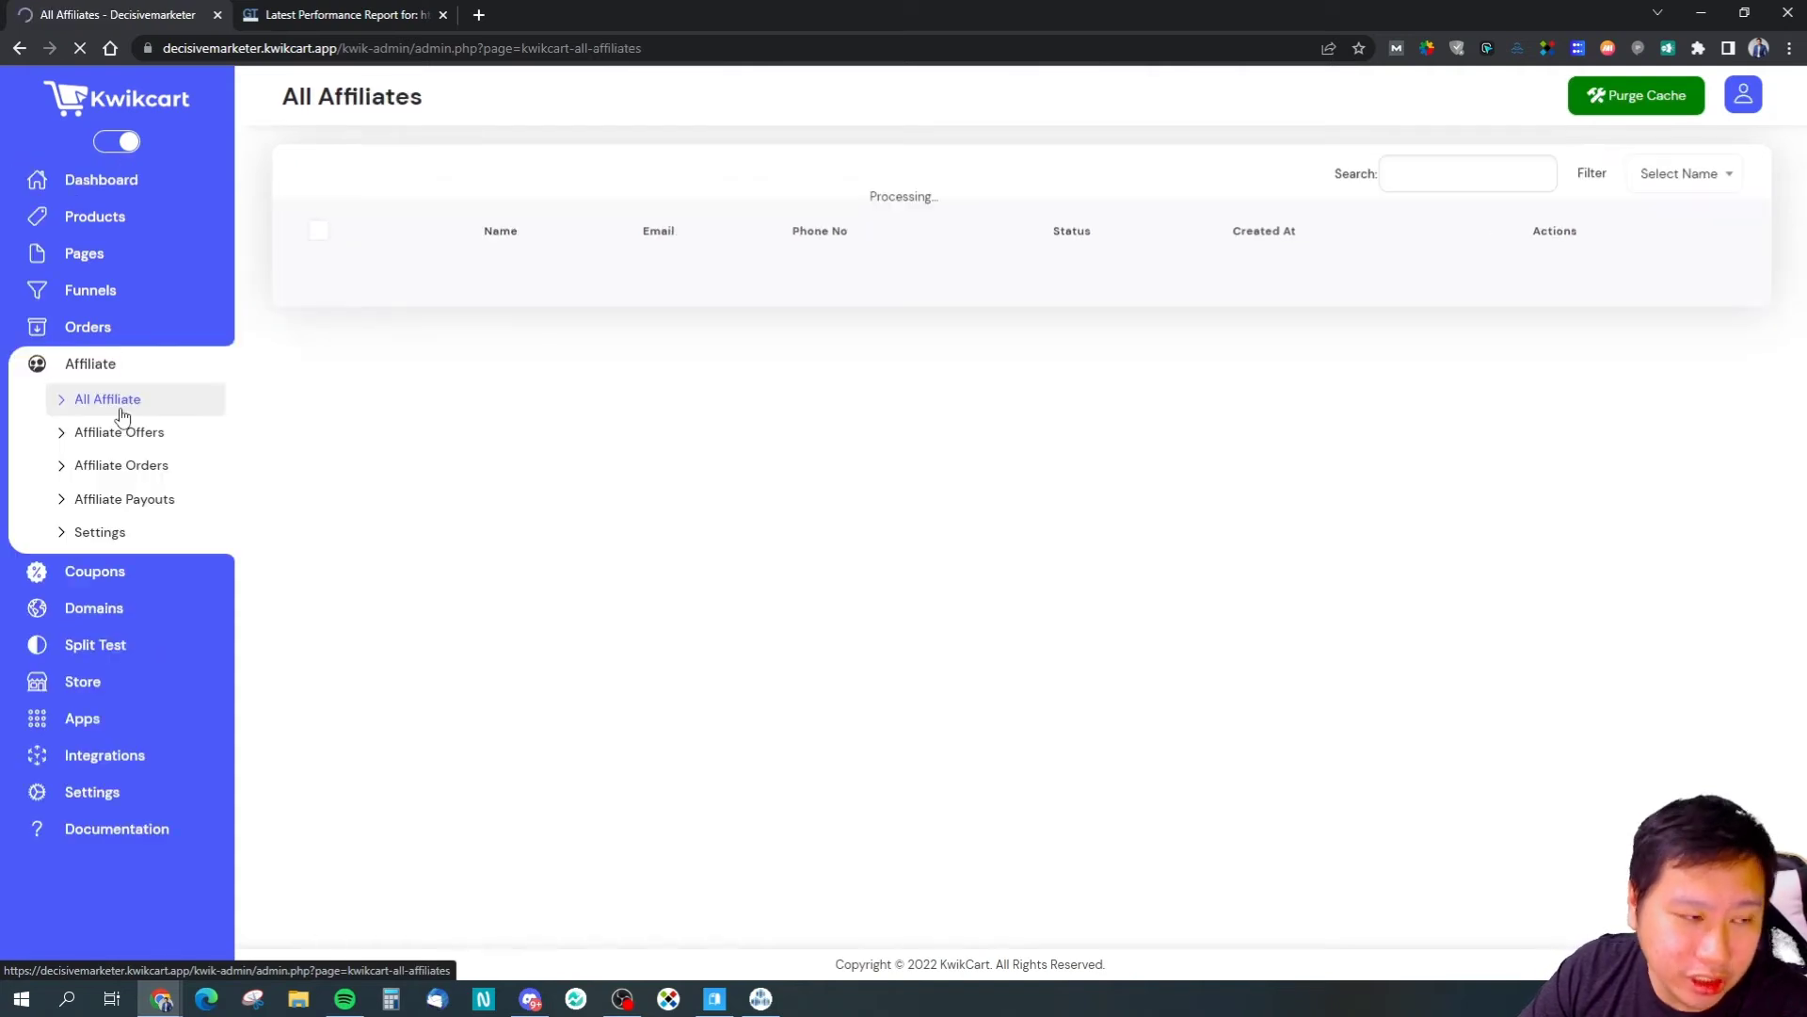
Step: Review the affiliate settings for sign-up, login and payout account fields, expanding the Account Name field's options
{"action": "left_click", "coordinate": [114, 533]}
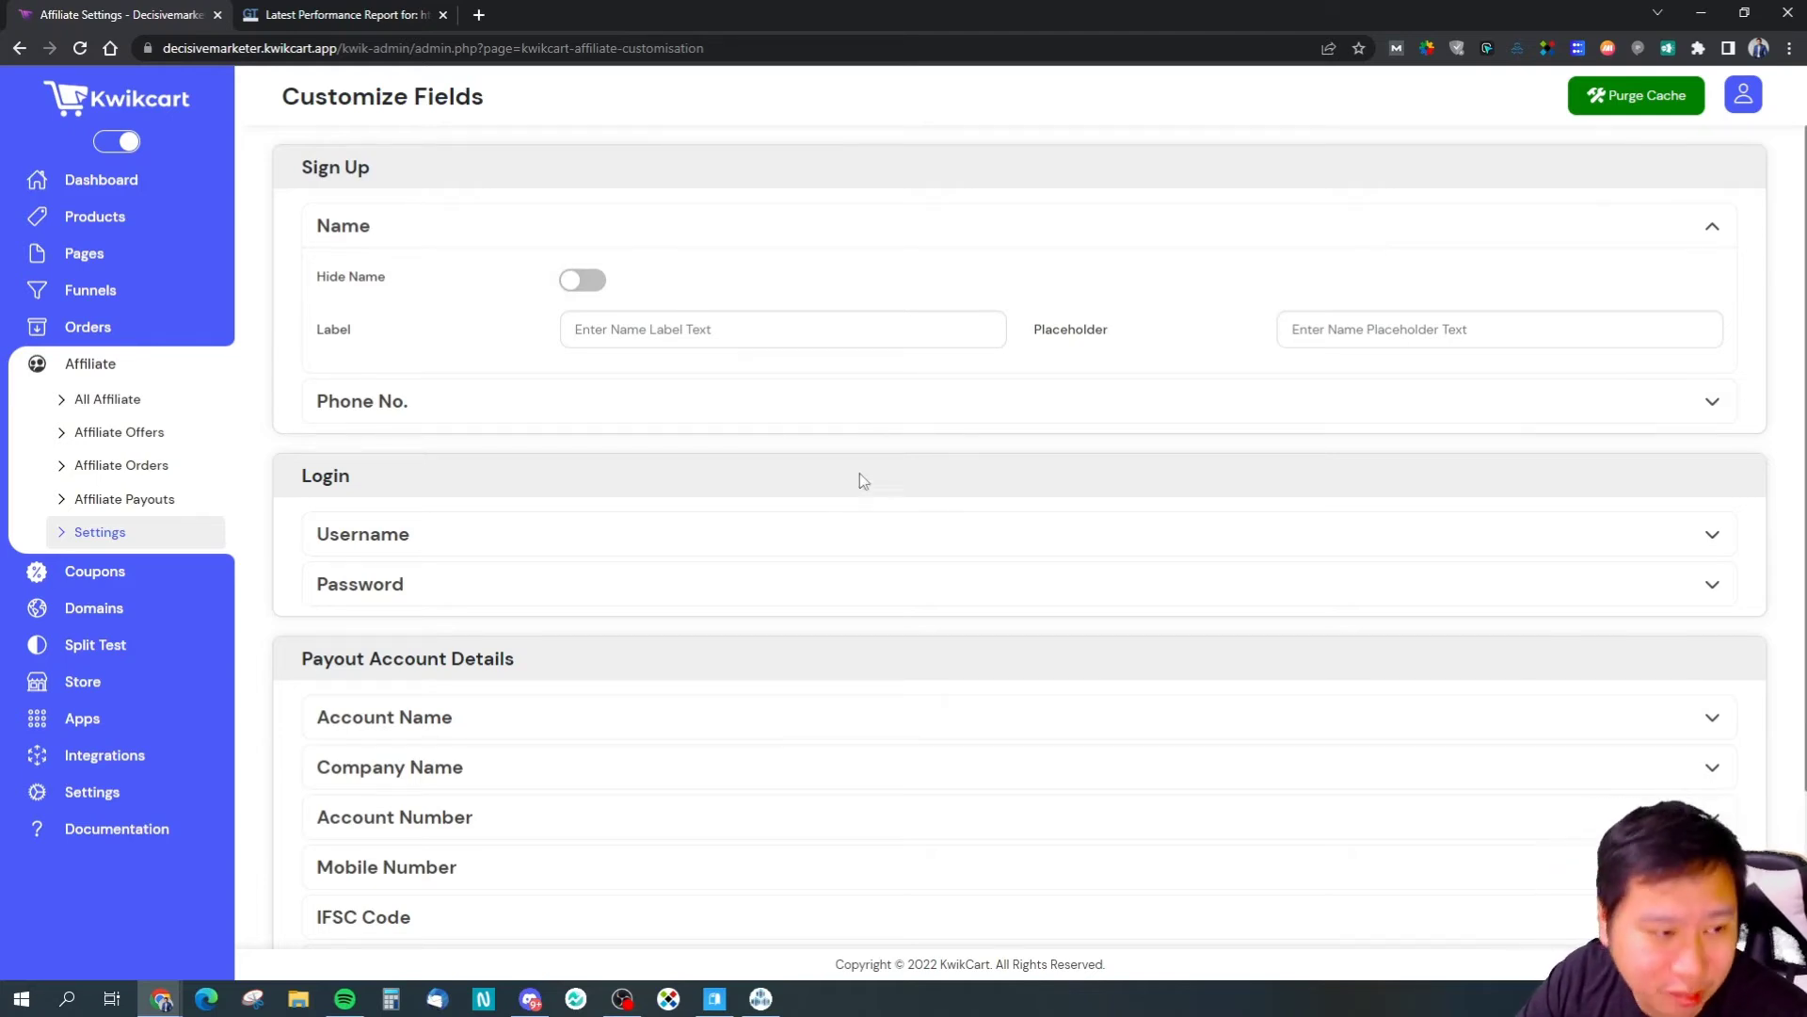
{"action": "scroll", "coordinate": [828, 466], "scroll_direction": "down", "scroll_amount": 3}
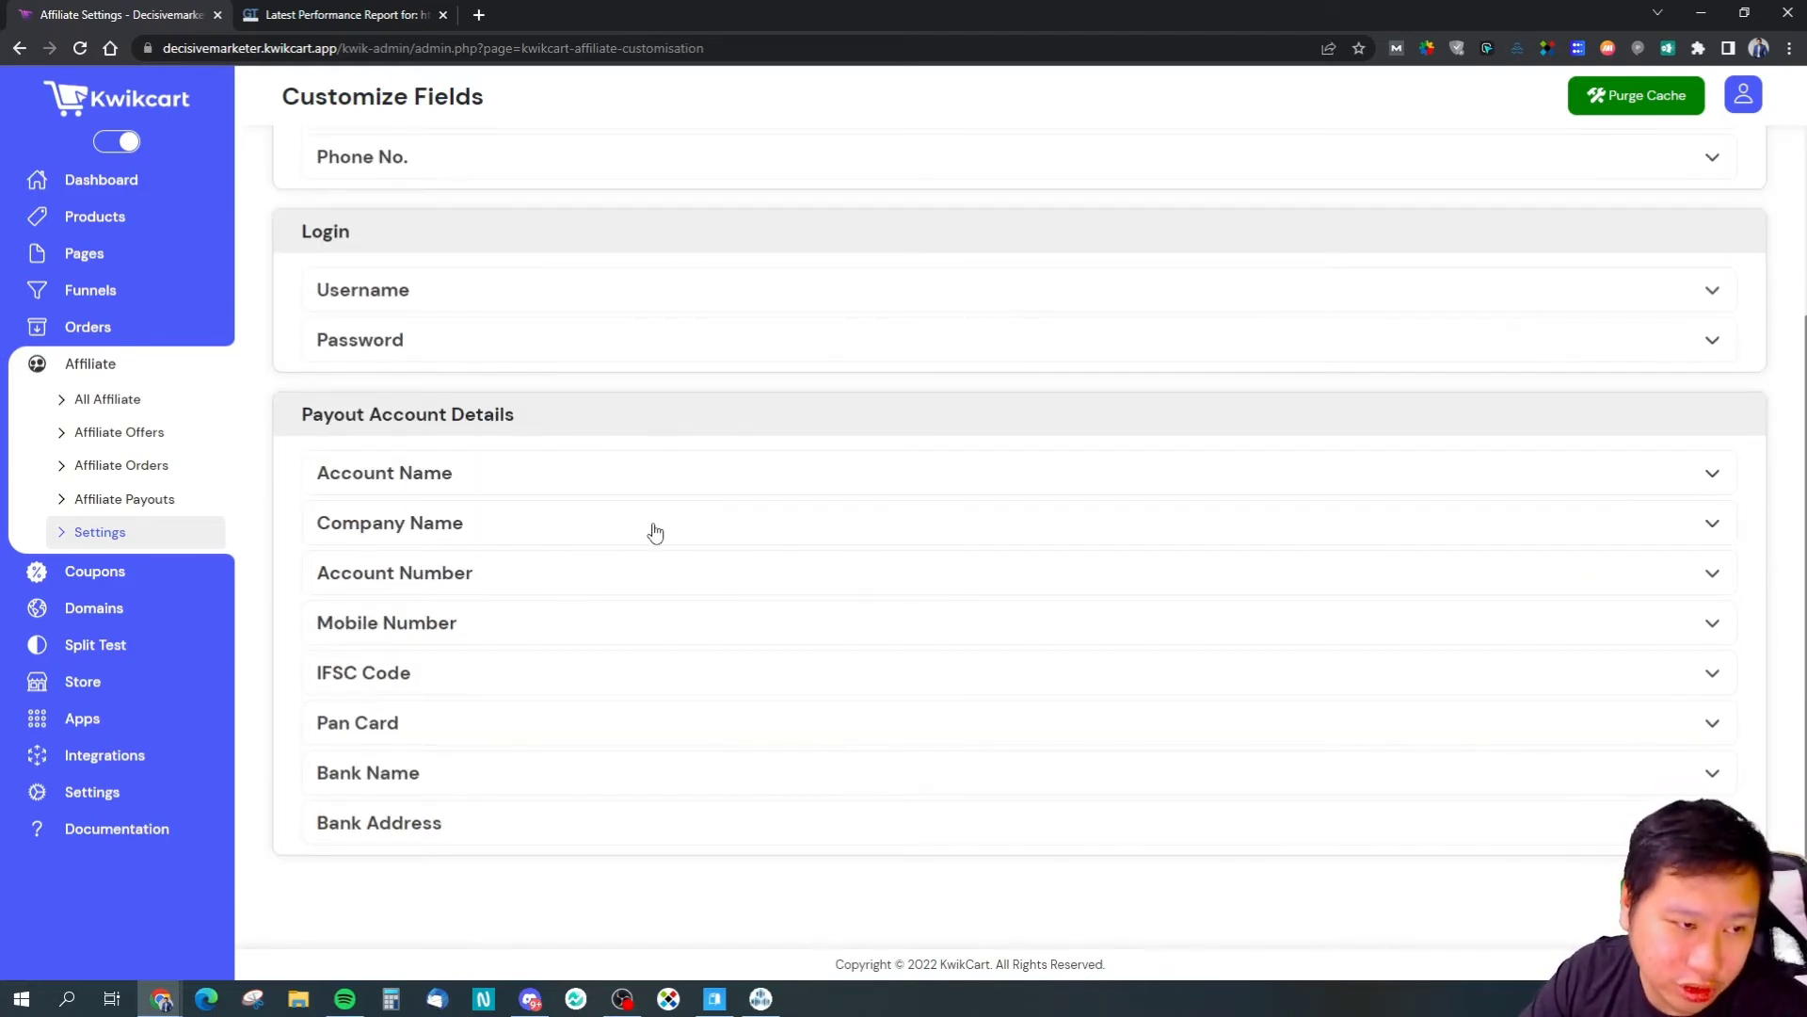
{"action": "left_click", "coordinate": [583, 471]}
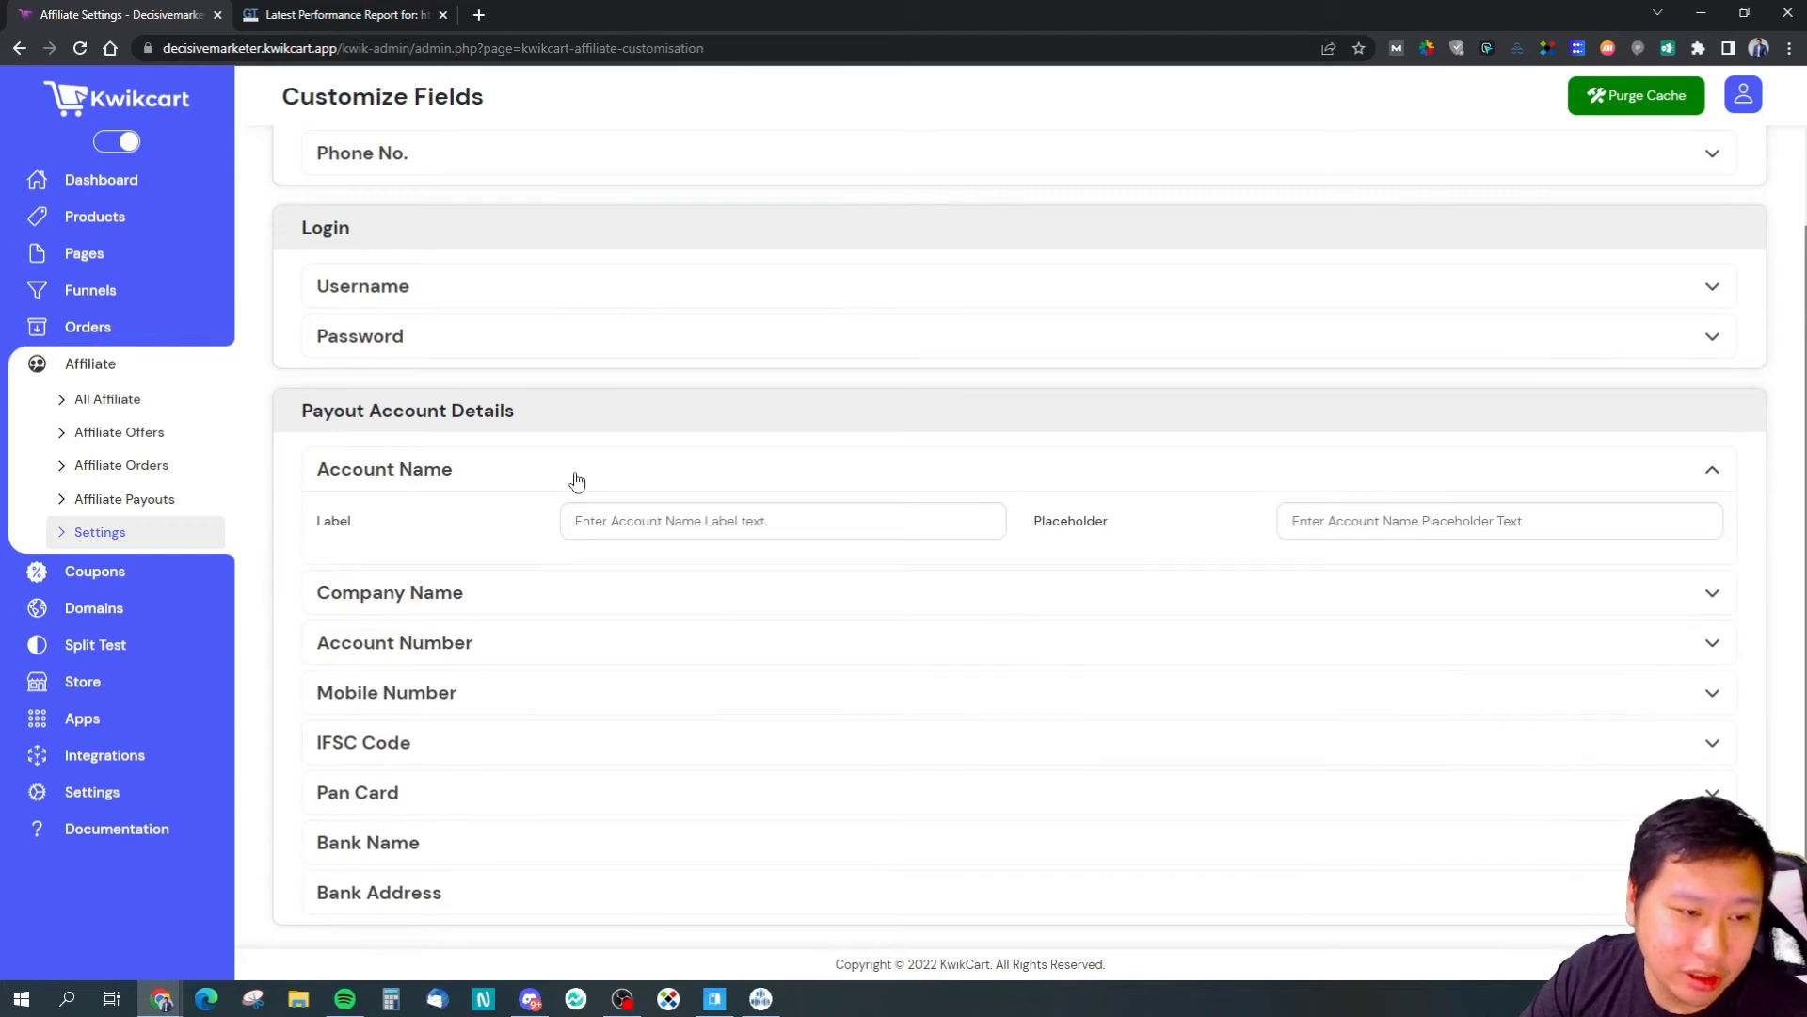
{"action": "scroll", "coordinate": [556, 488], "scroll_direction": "up", "scroll_amount": 1}
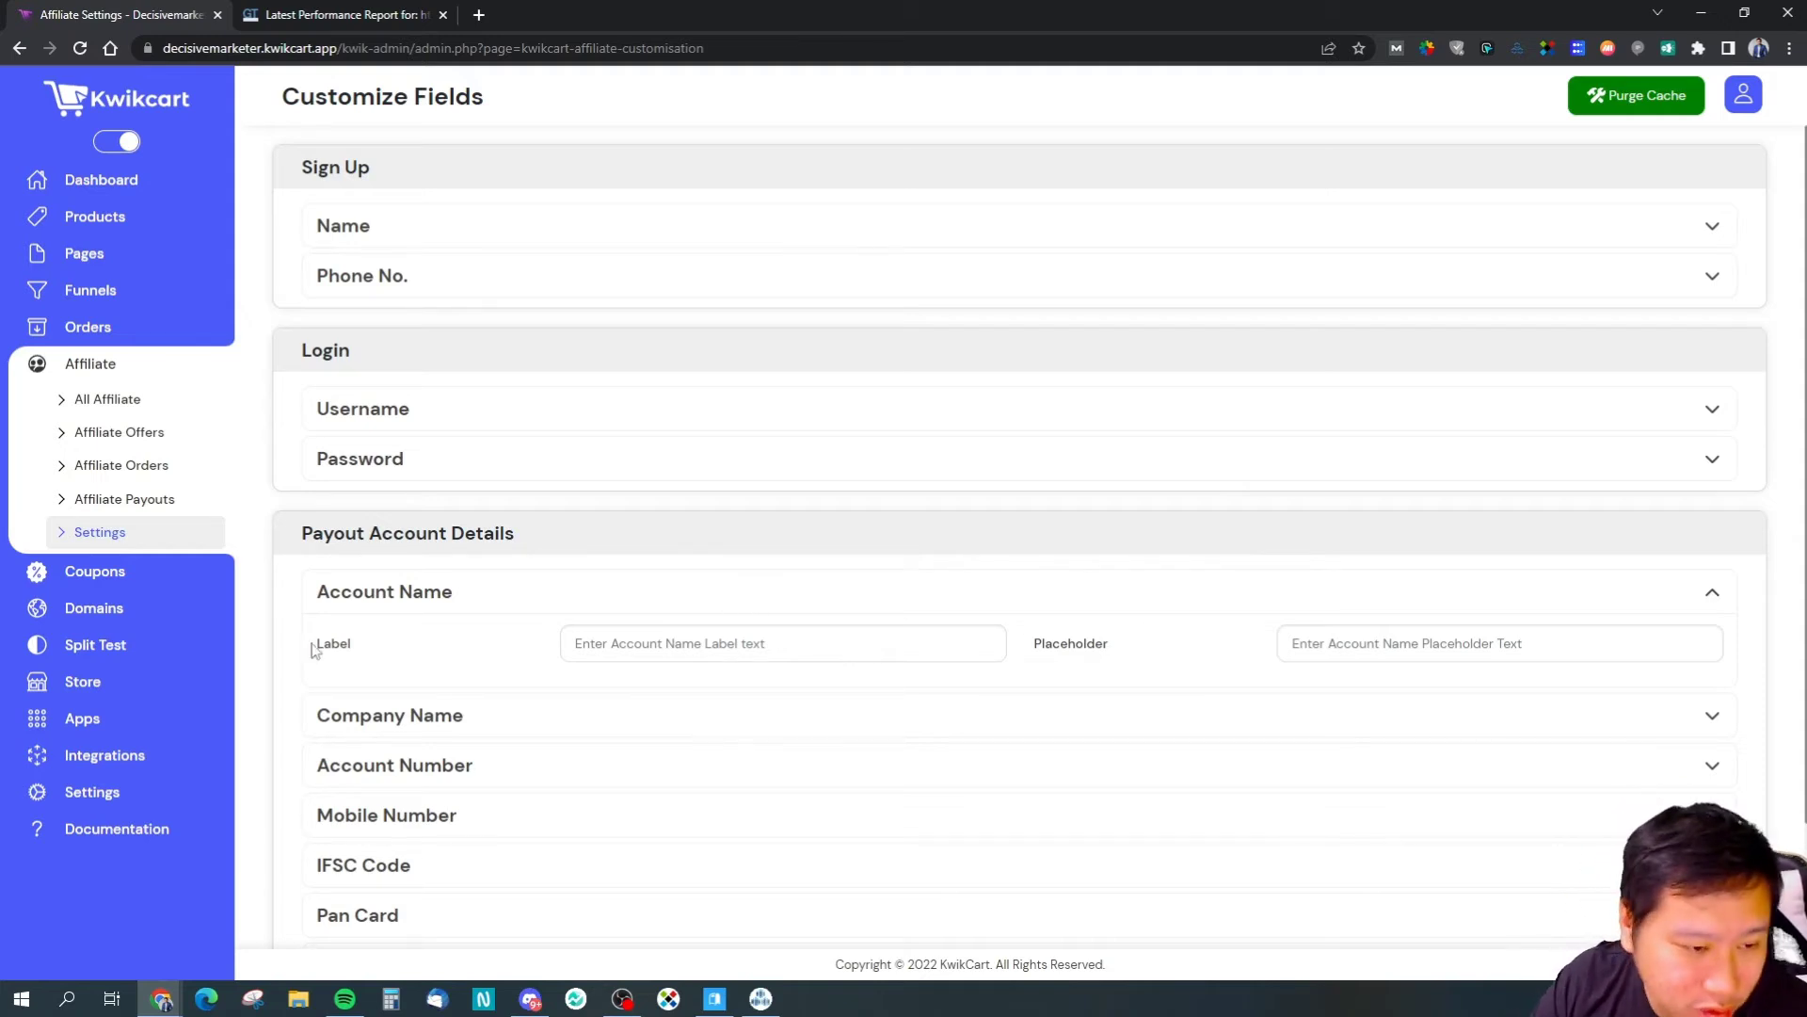
{"action": "scroll", "coordinate": [462, 690], "scroll_direction": "down", "scroll_amount": 2}
{"action": "scroll", "coordinate": [512, 630], "scroll_direction": "up", "scroll_amount": 2}
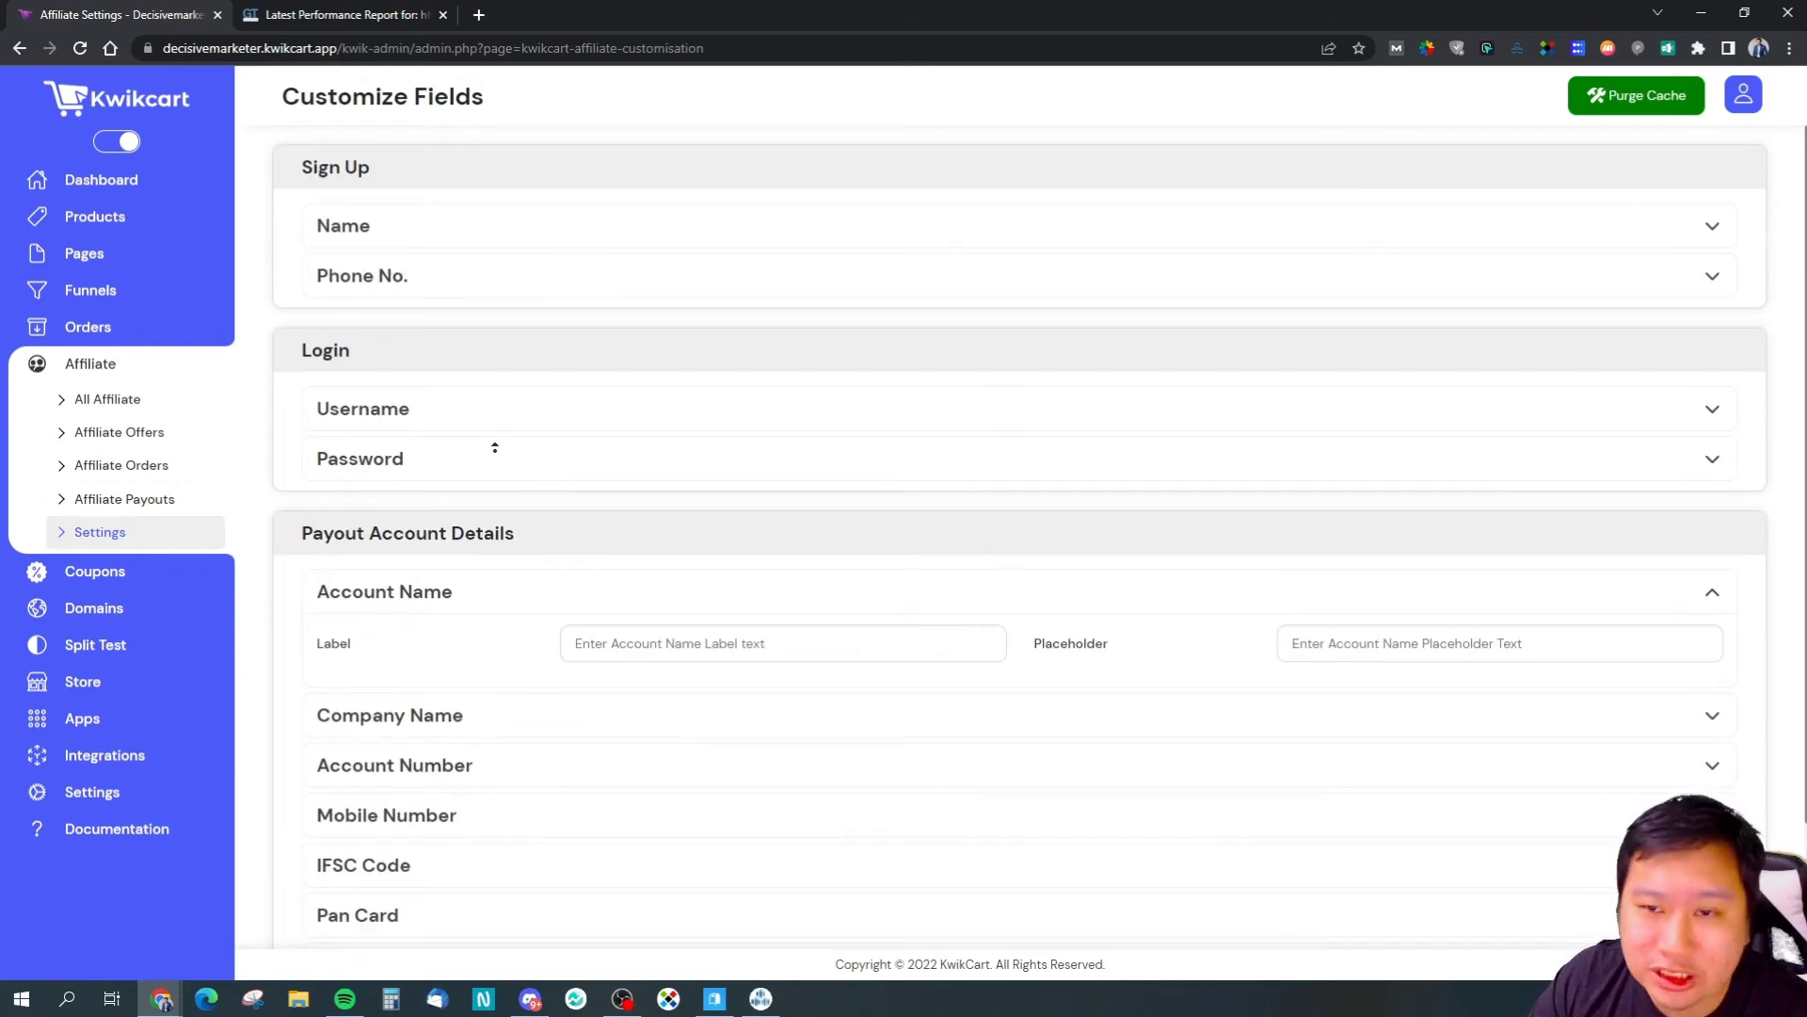
Step: Open a new coupon from the All Coupons list and check the available discount types
{"action": "left_click", "coordinate": [119, 576]}
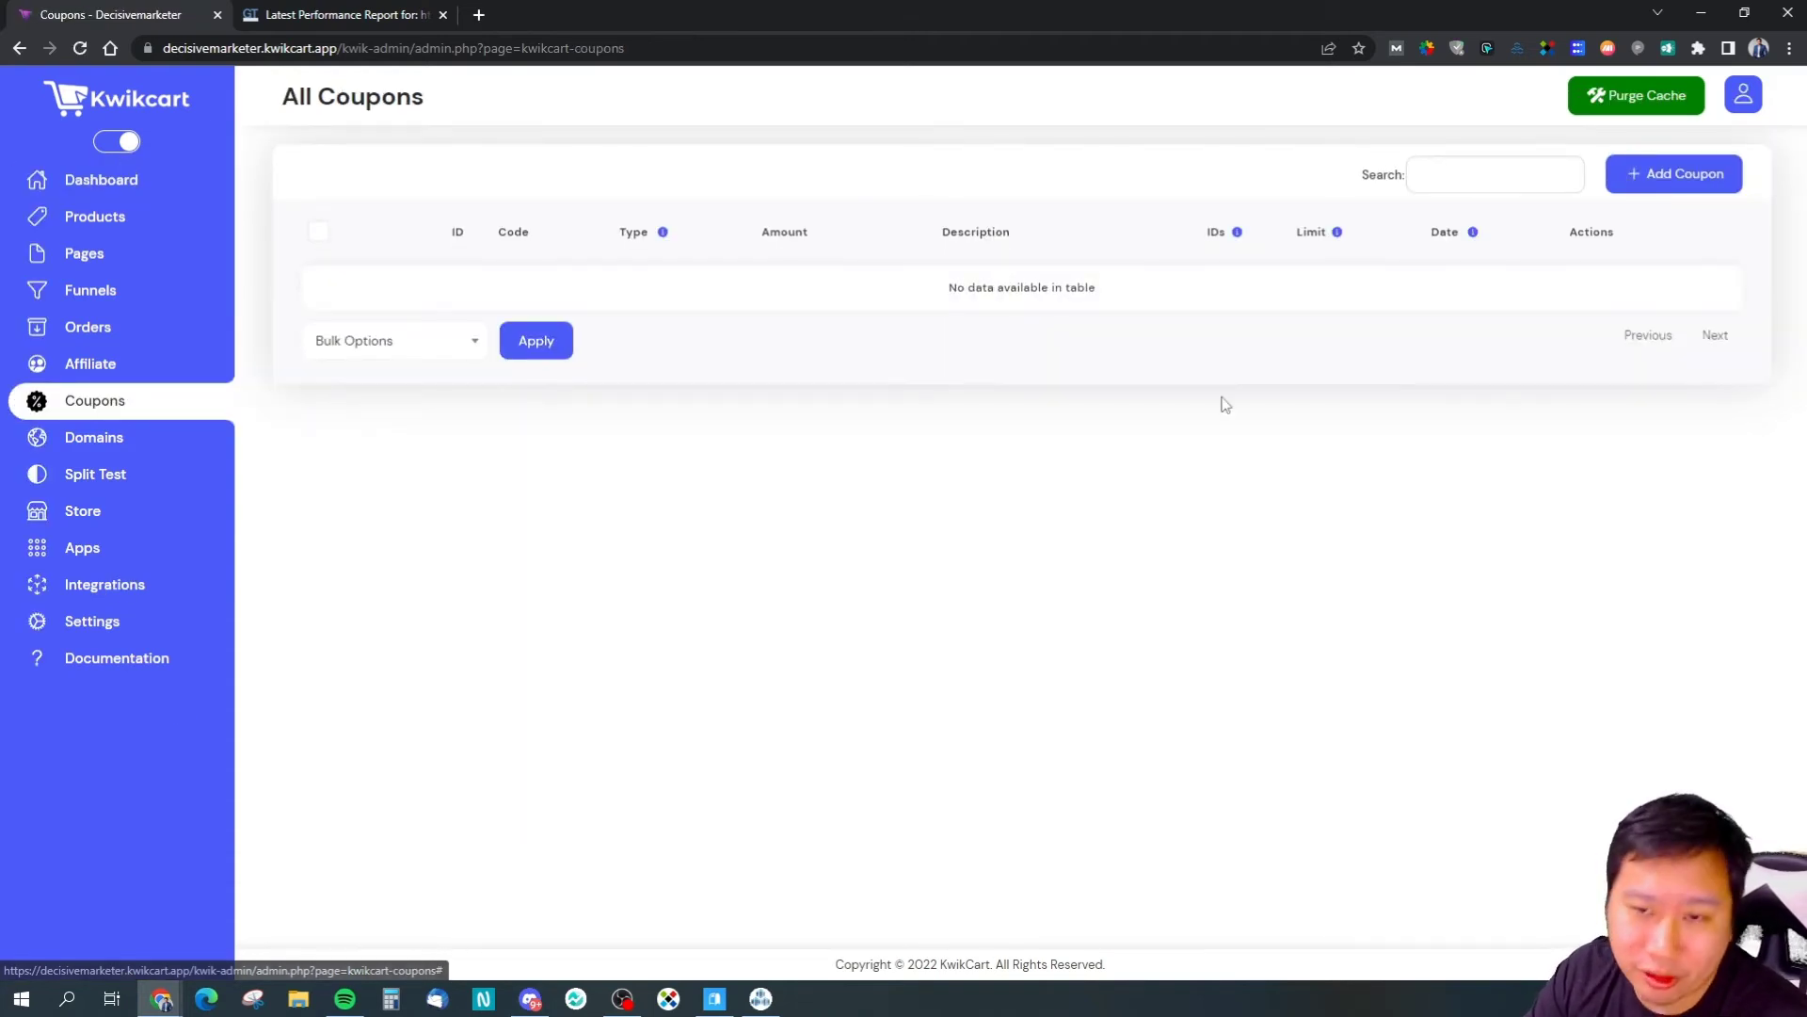
{"action": "left_click", "coordinate": [1667, 175]}
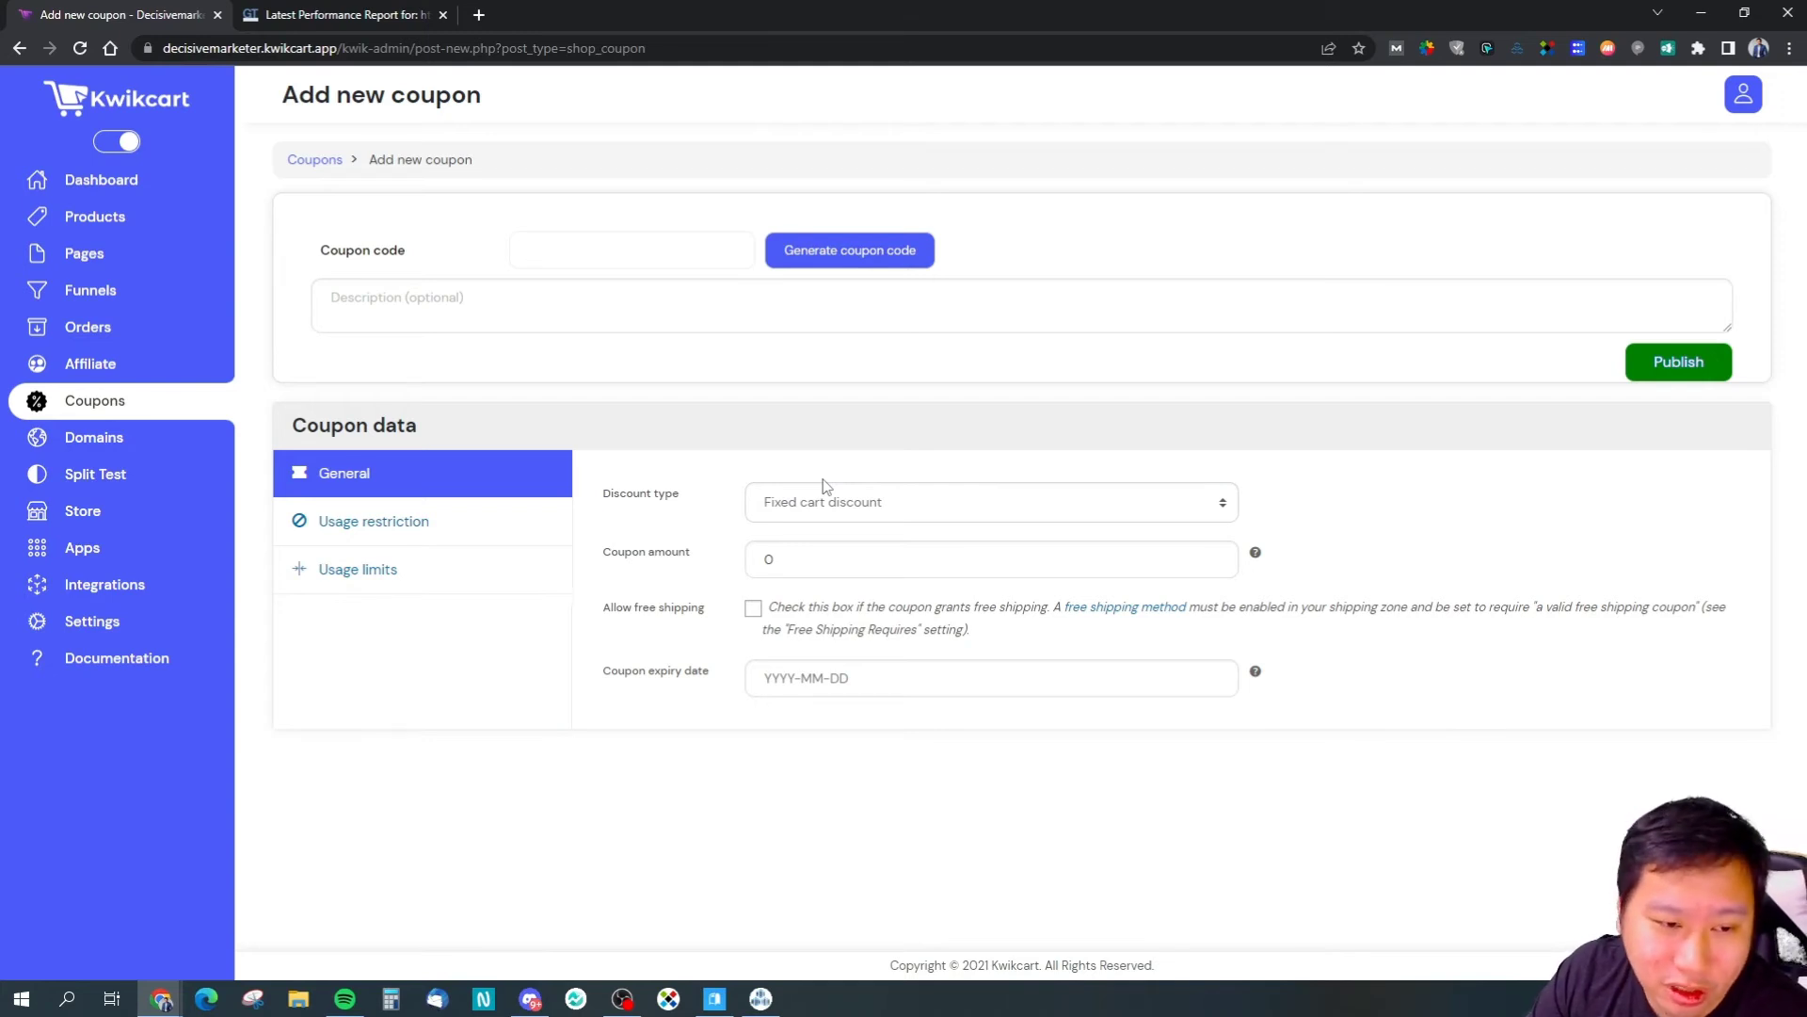
{"action": "left_click", "coordinate": [838, 504]}
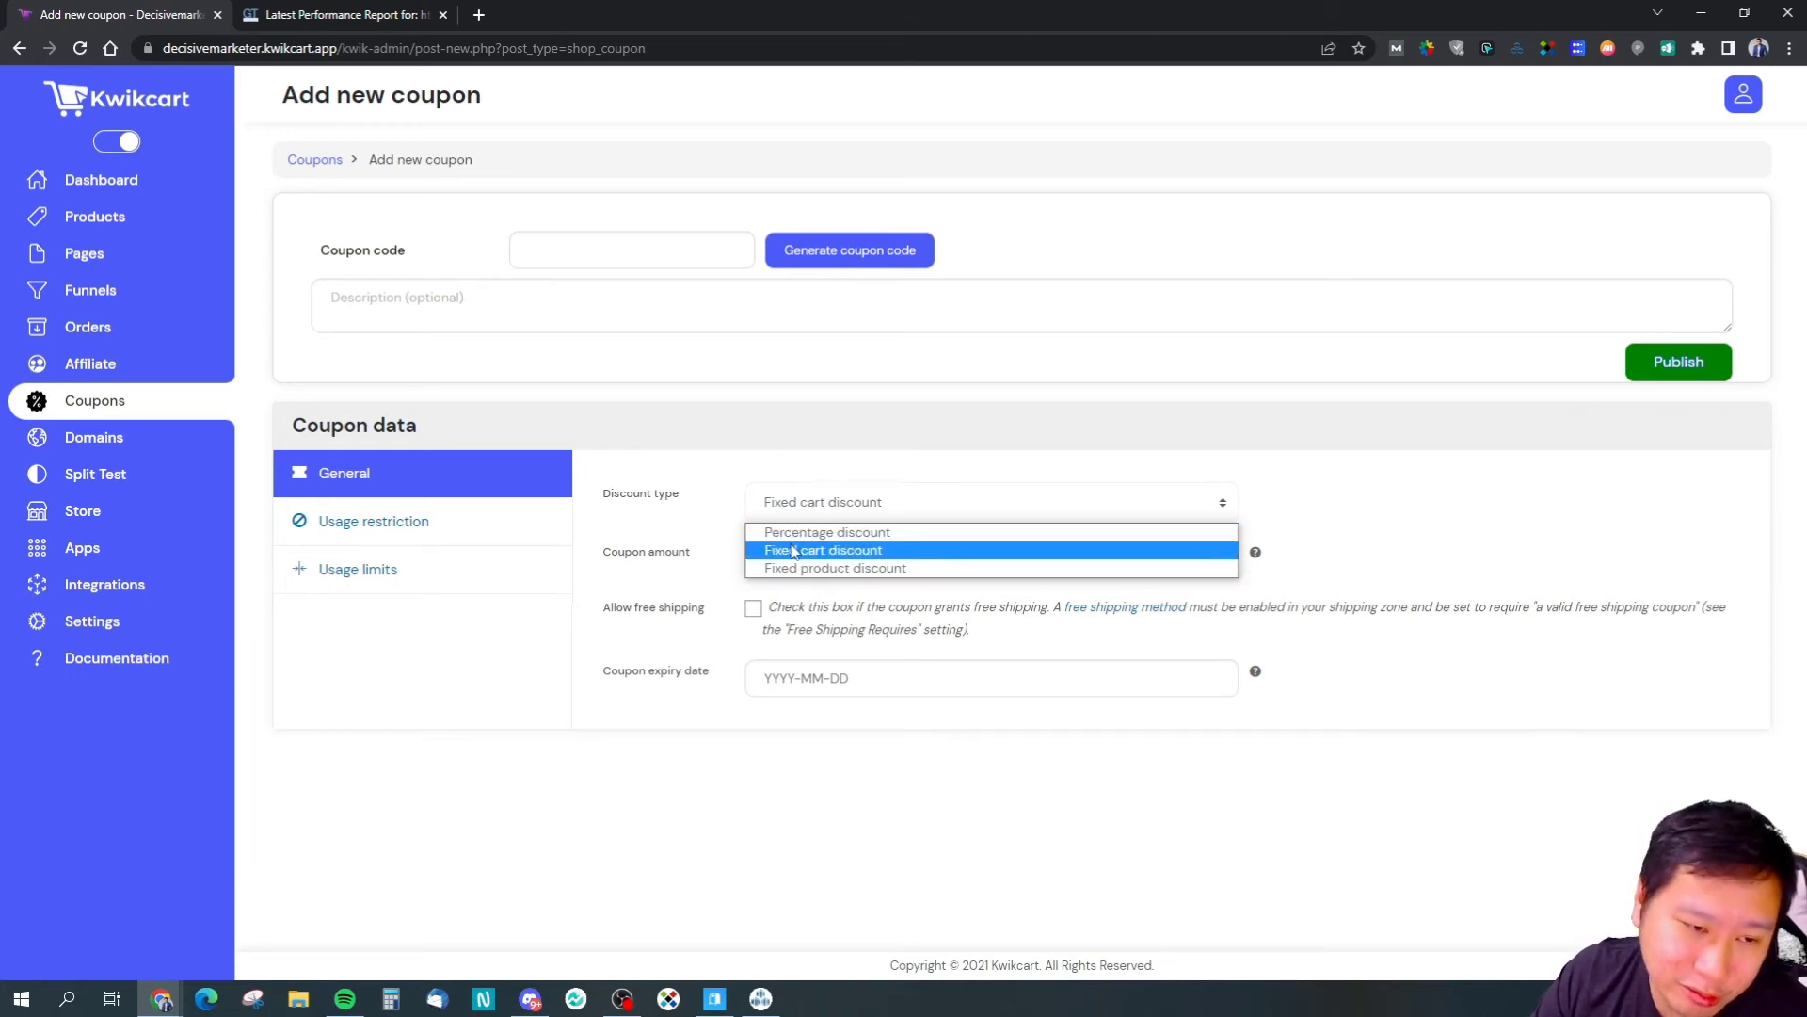
{"action": "left_click", "coordinate": [635, 555]}
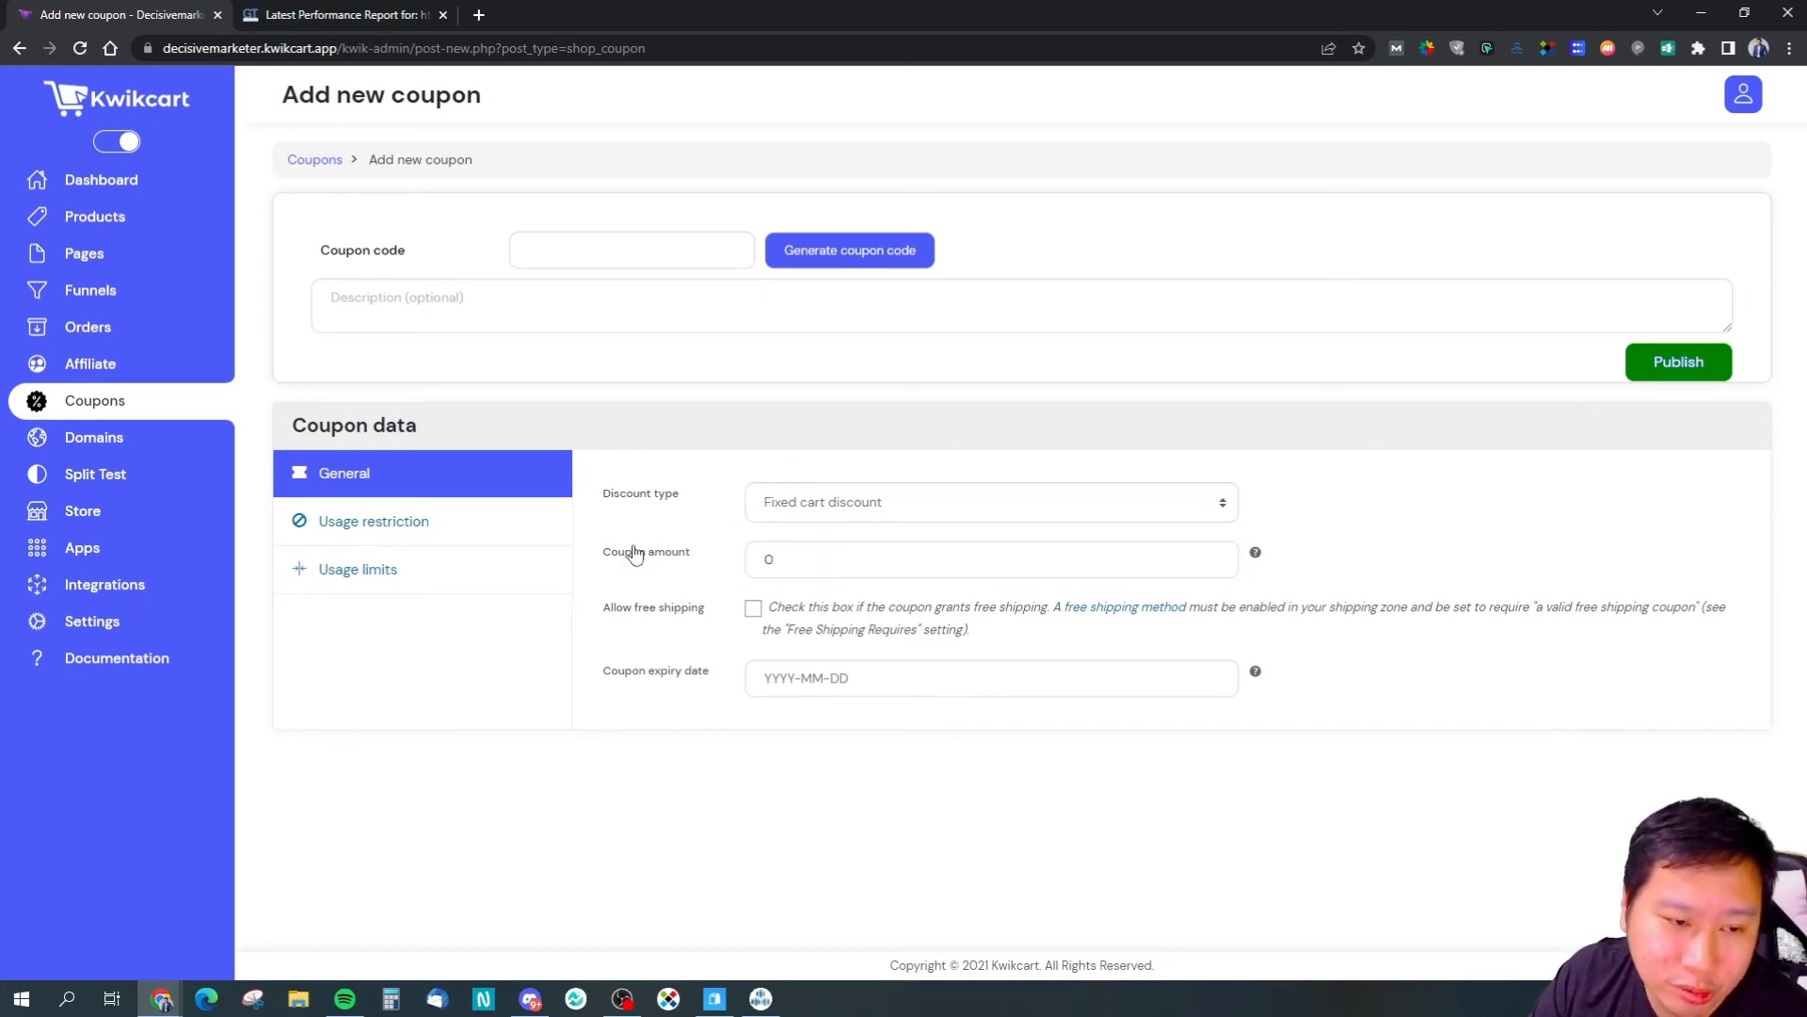
Step: Review the new coupon's usage restrictions, including allowed emails, and its usage limits
{"action": "left_click", "coordinate": [428, 530]}
{"action": "scroll", "coordinate": [848, 612], "scroll_direction": "down", "scroll_amount": 2}
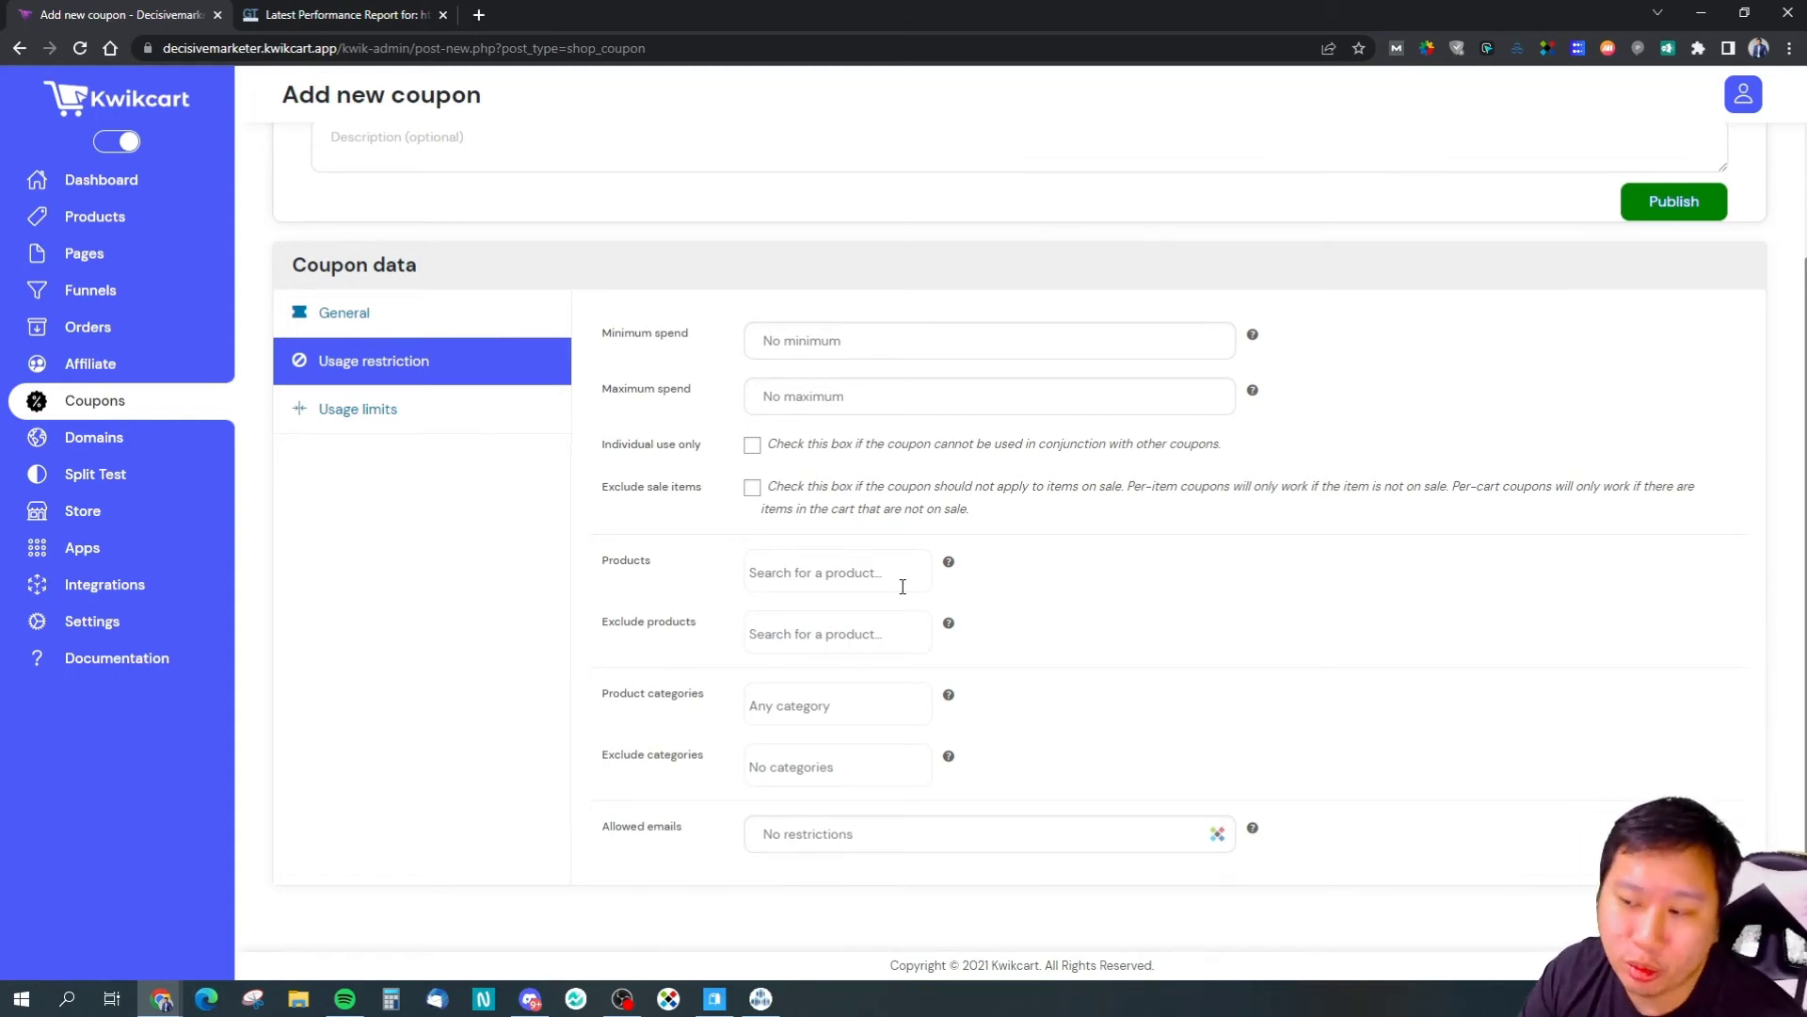
{"action": "left_click", "coordinate": [846, 824]}
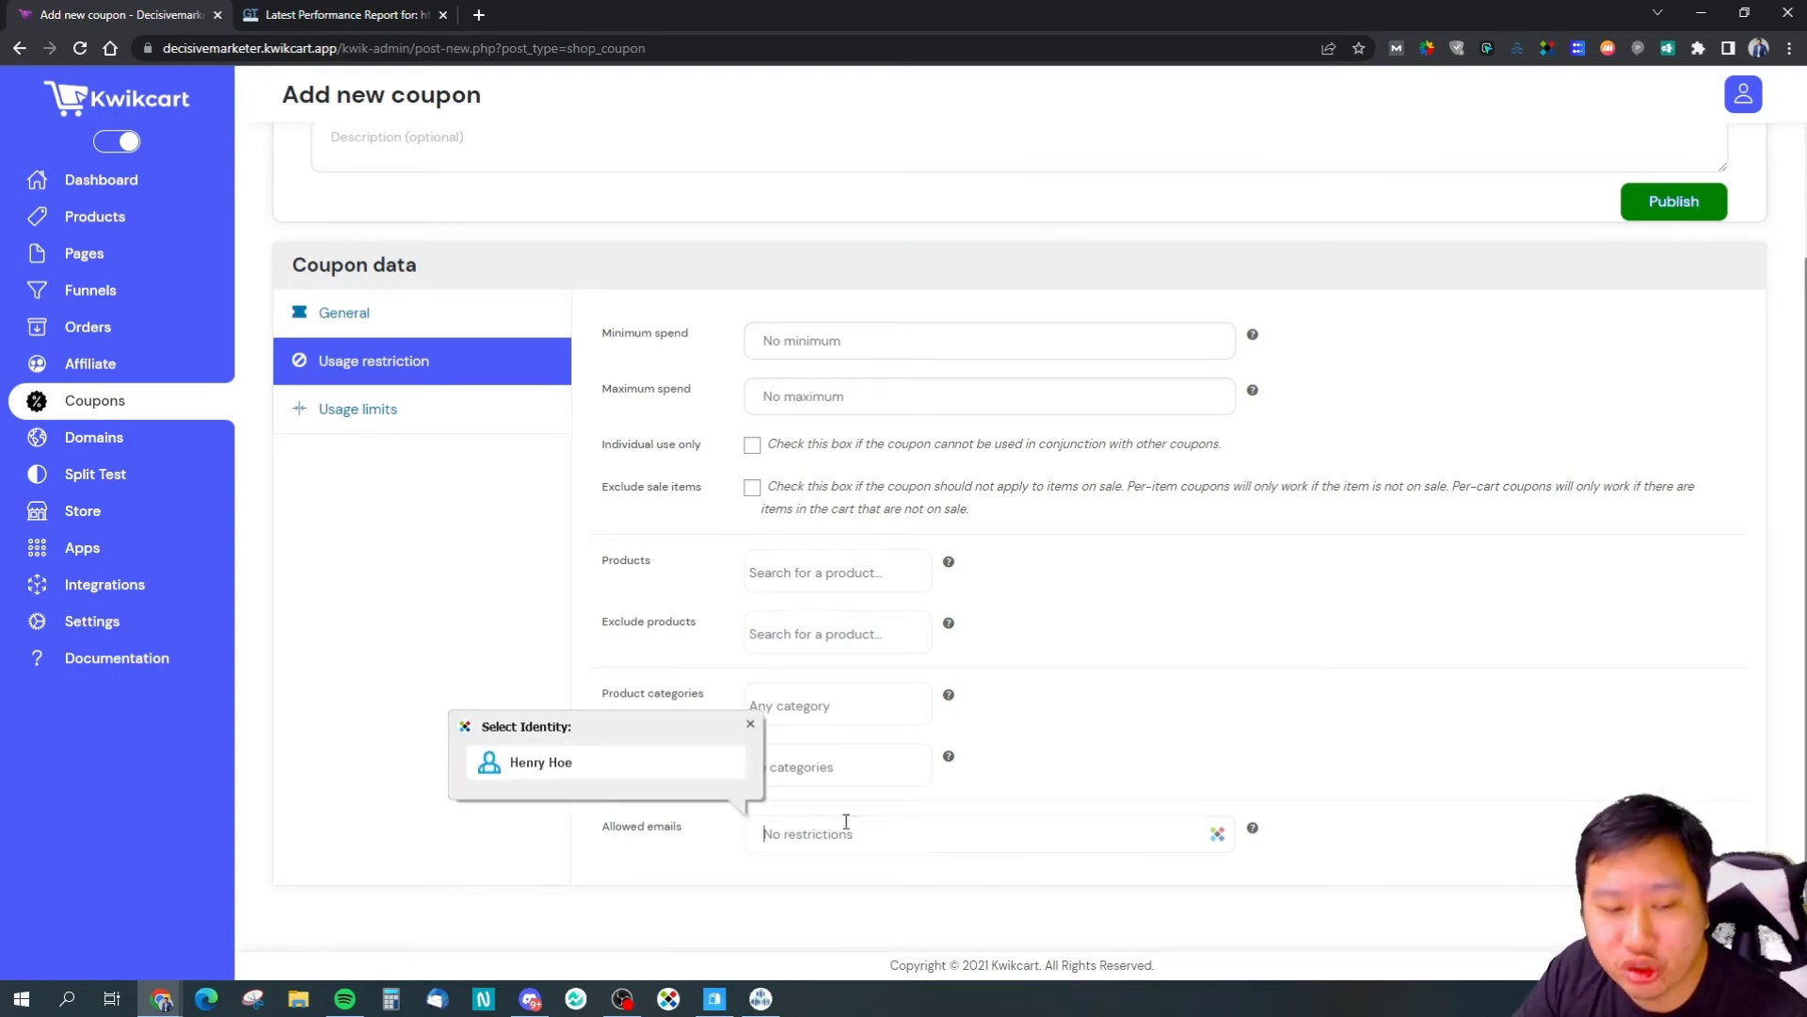
{"action": "left_click", "coordinate": [821, 814]}
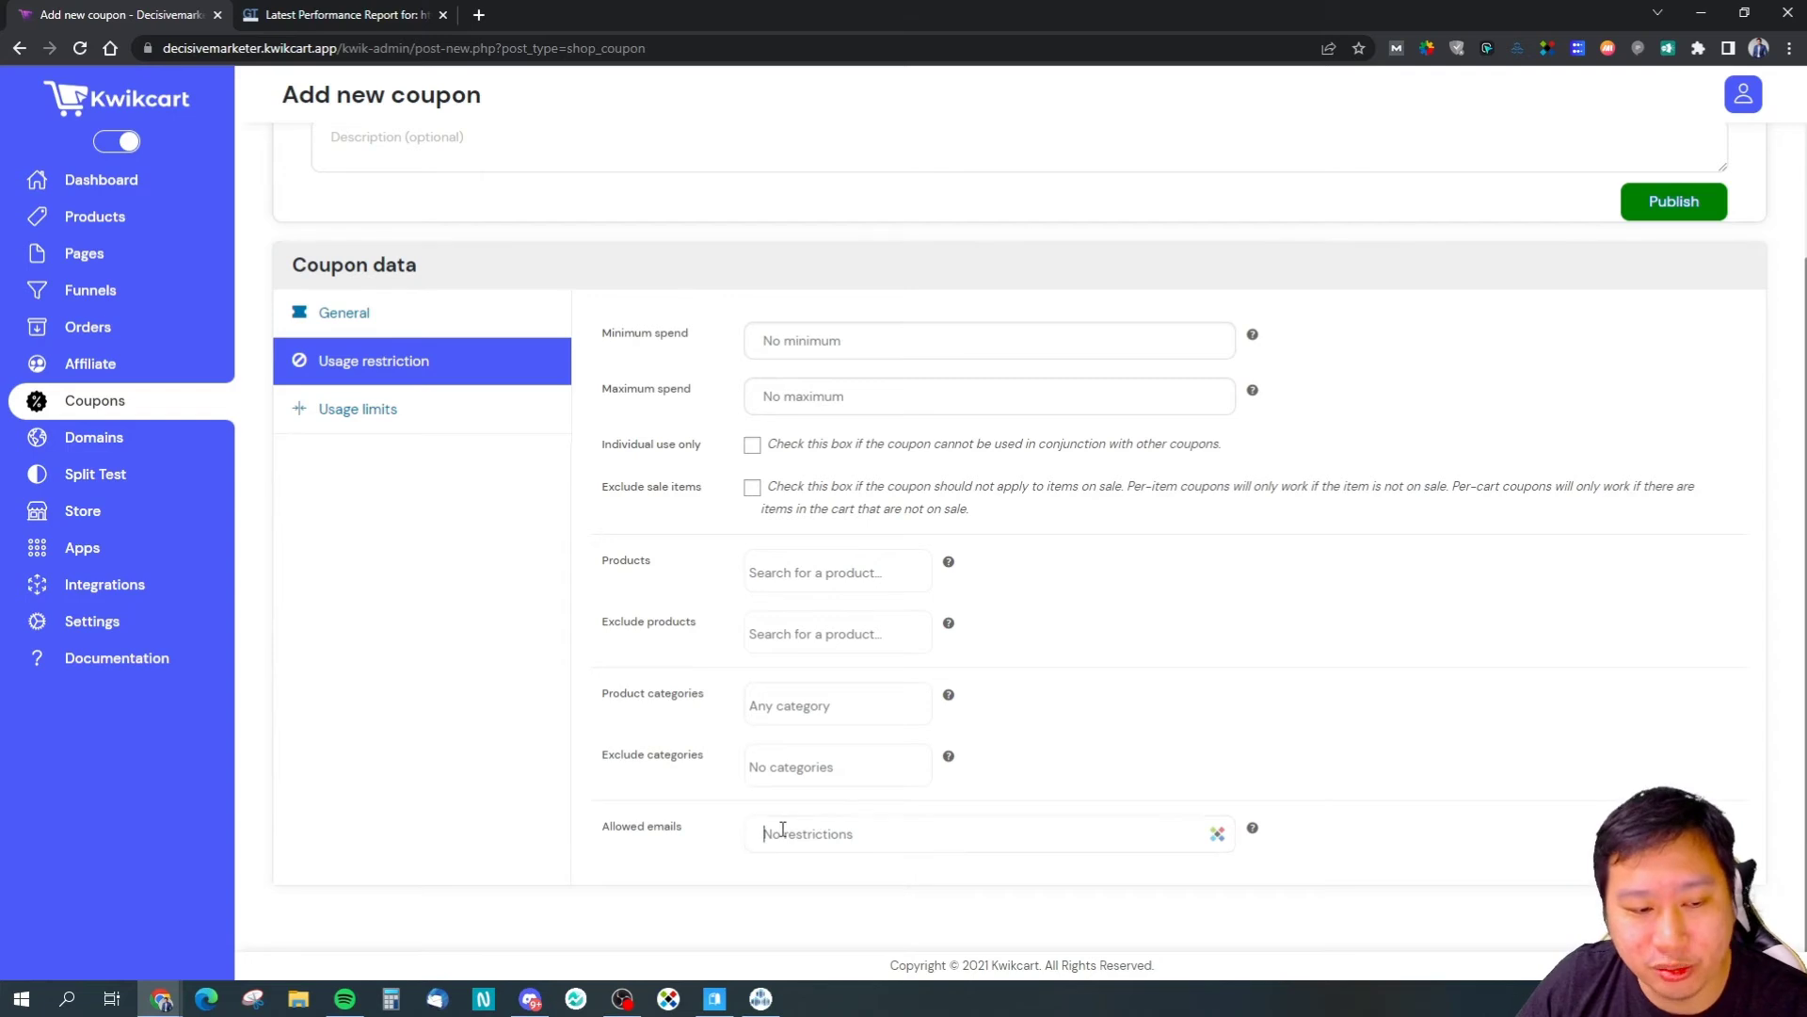
{"action": "left_click", "coordinate": [476, 414]}
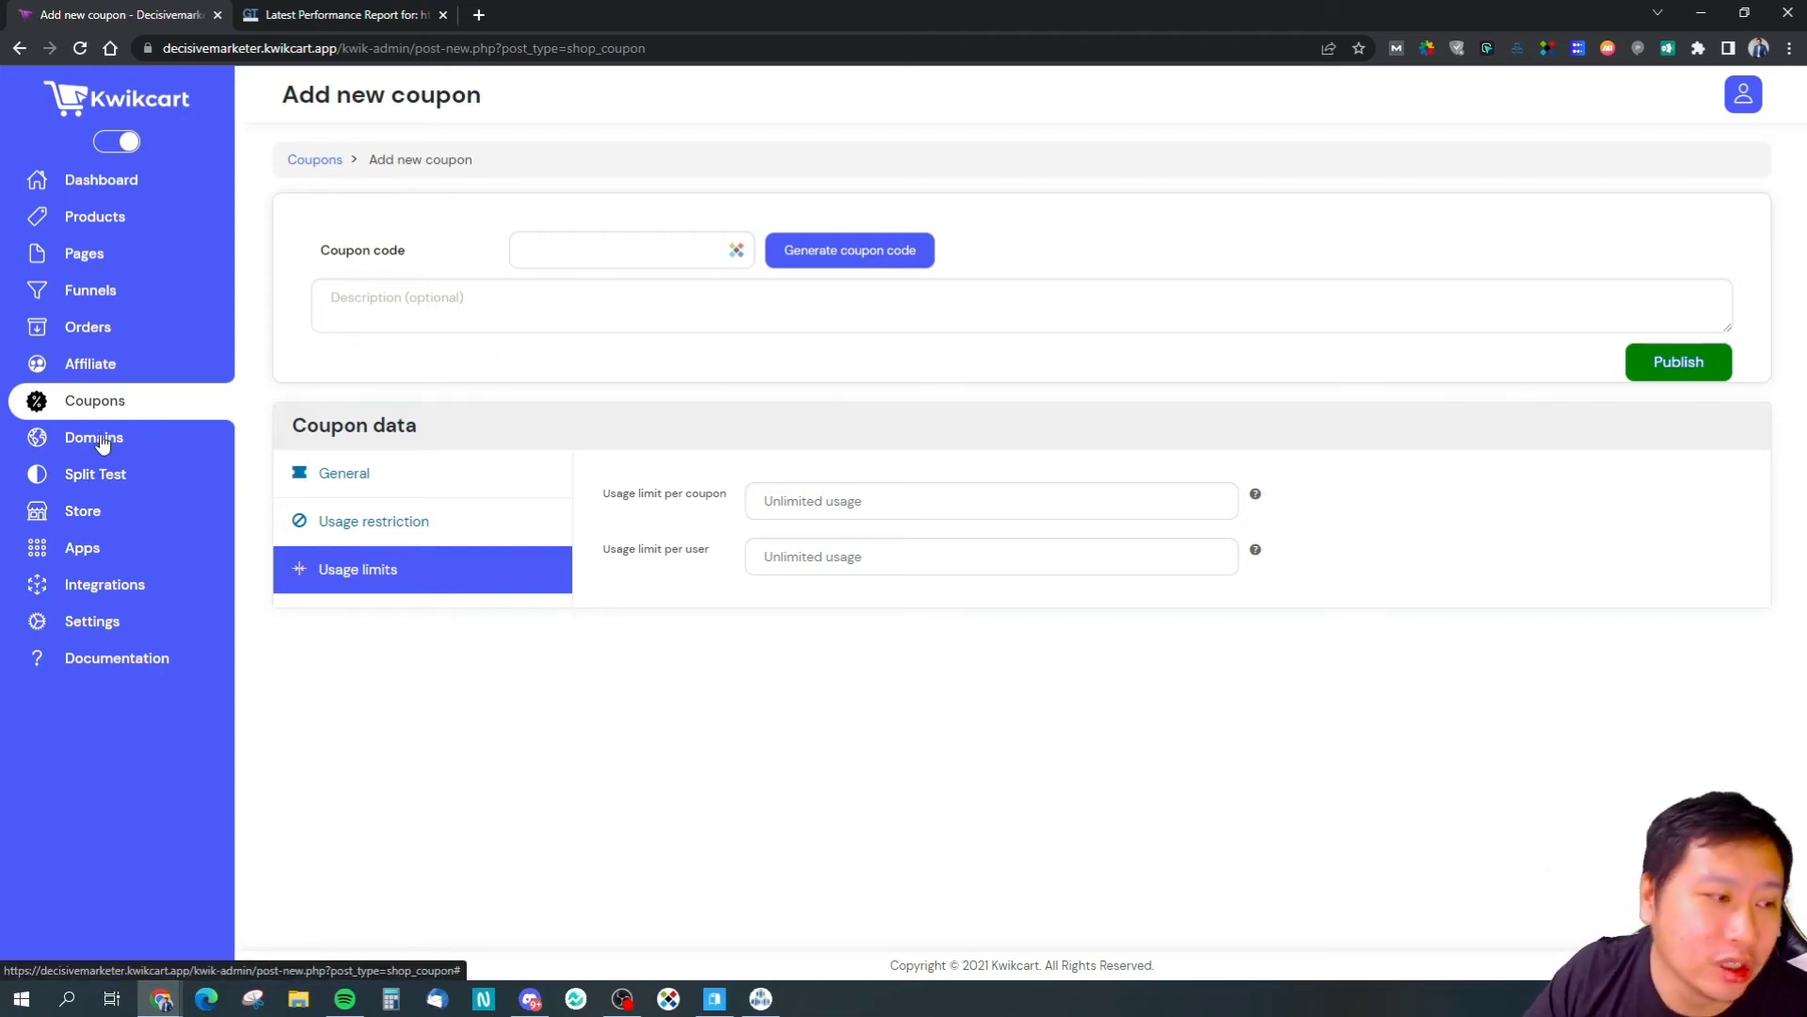
Step: View the All Domain Mapping List and open the All Split Tests list
{"action": "left_click", "coordinate": [140, 439]}
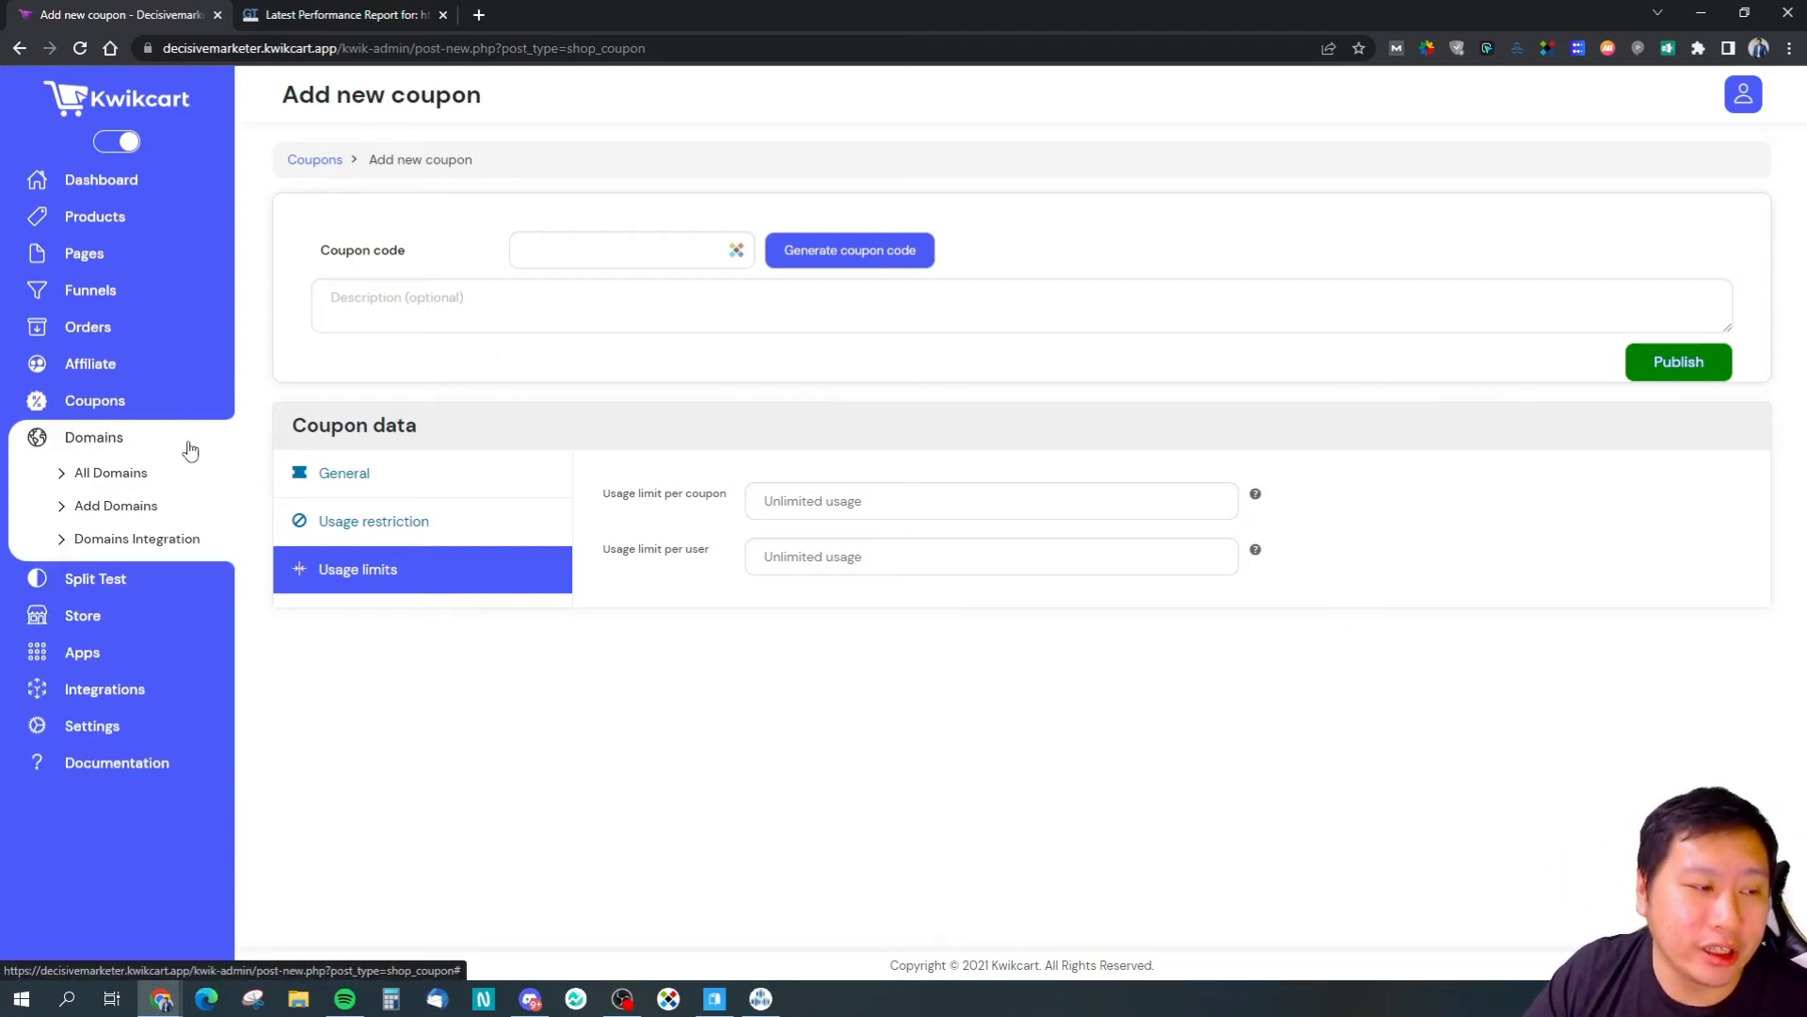
{"action": "left_click", "coordinate": [133, 487]}
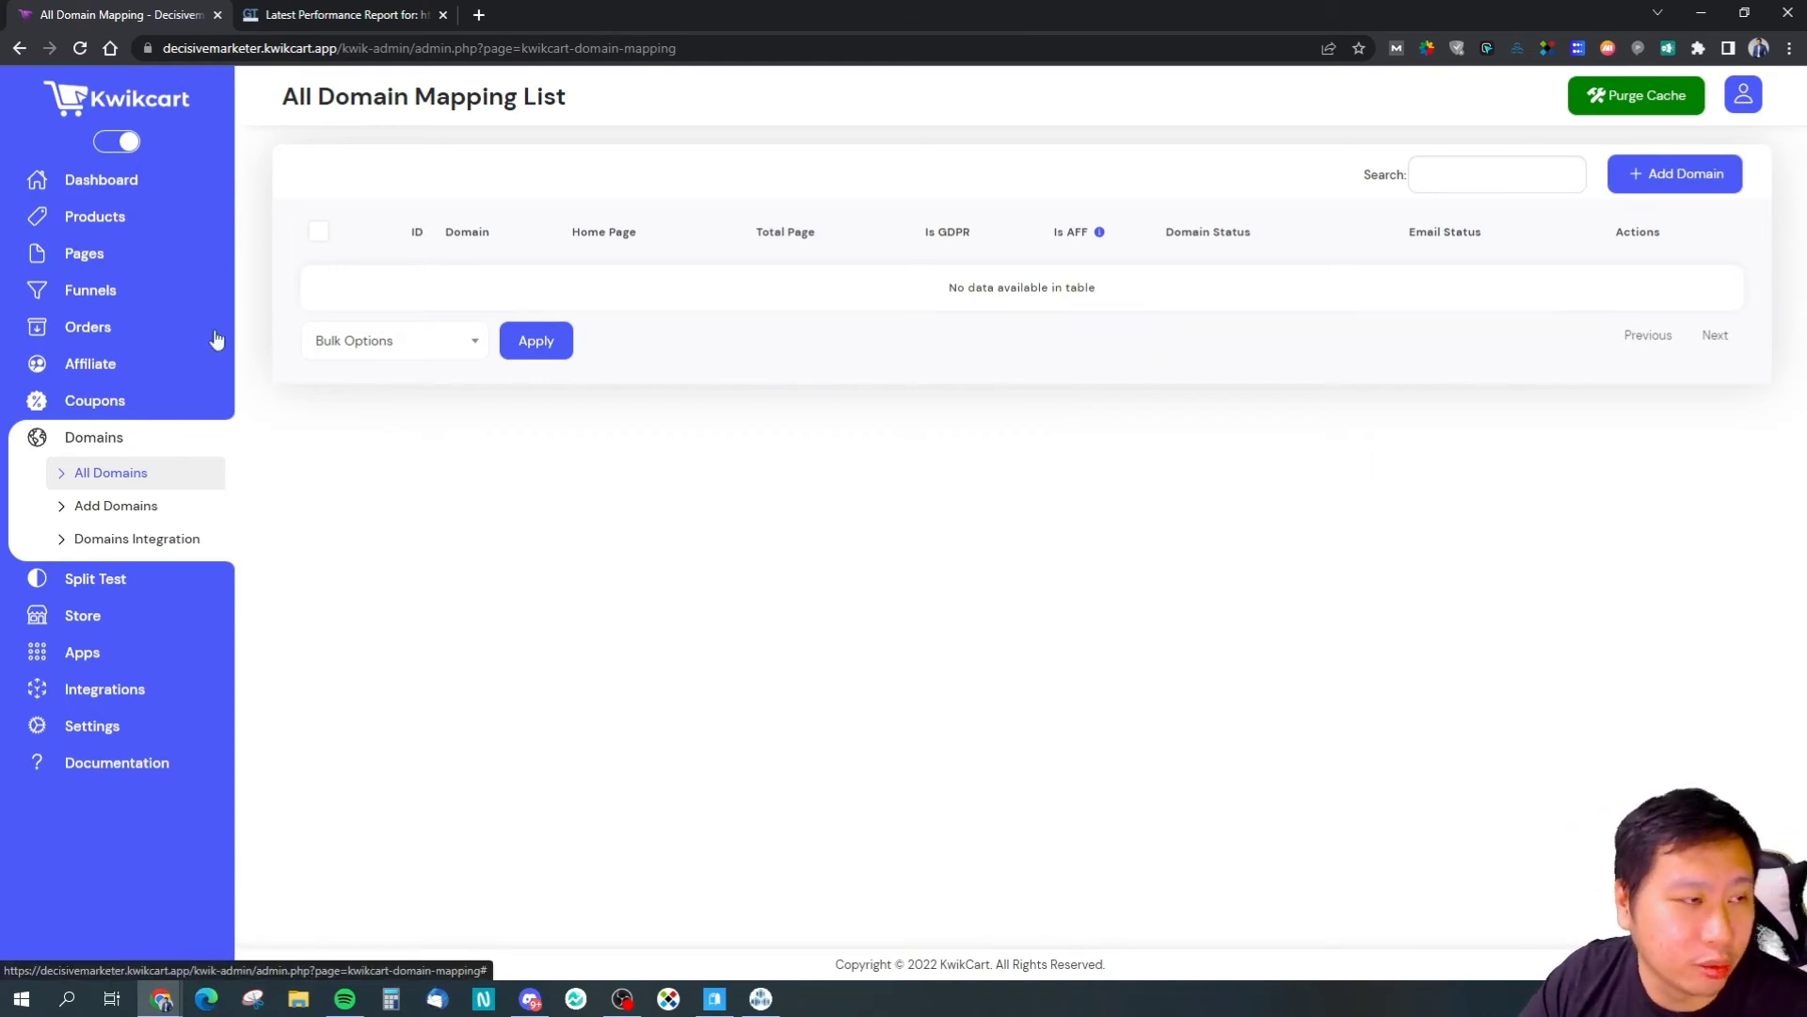
{"action": "left_click", "coordinate": [127, 584]}
{"action": "left_click", "coordinate": [120, 523]}
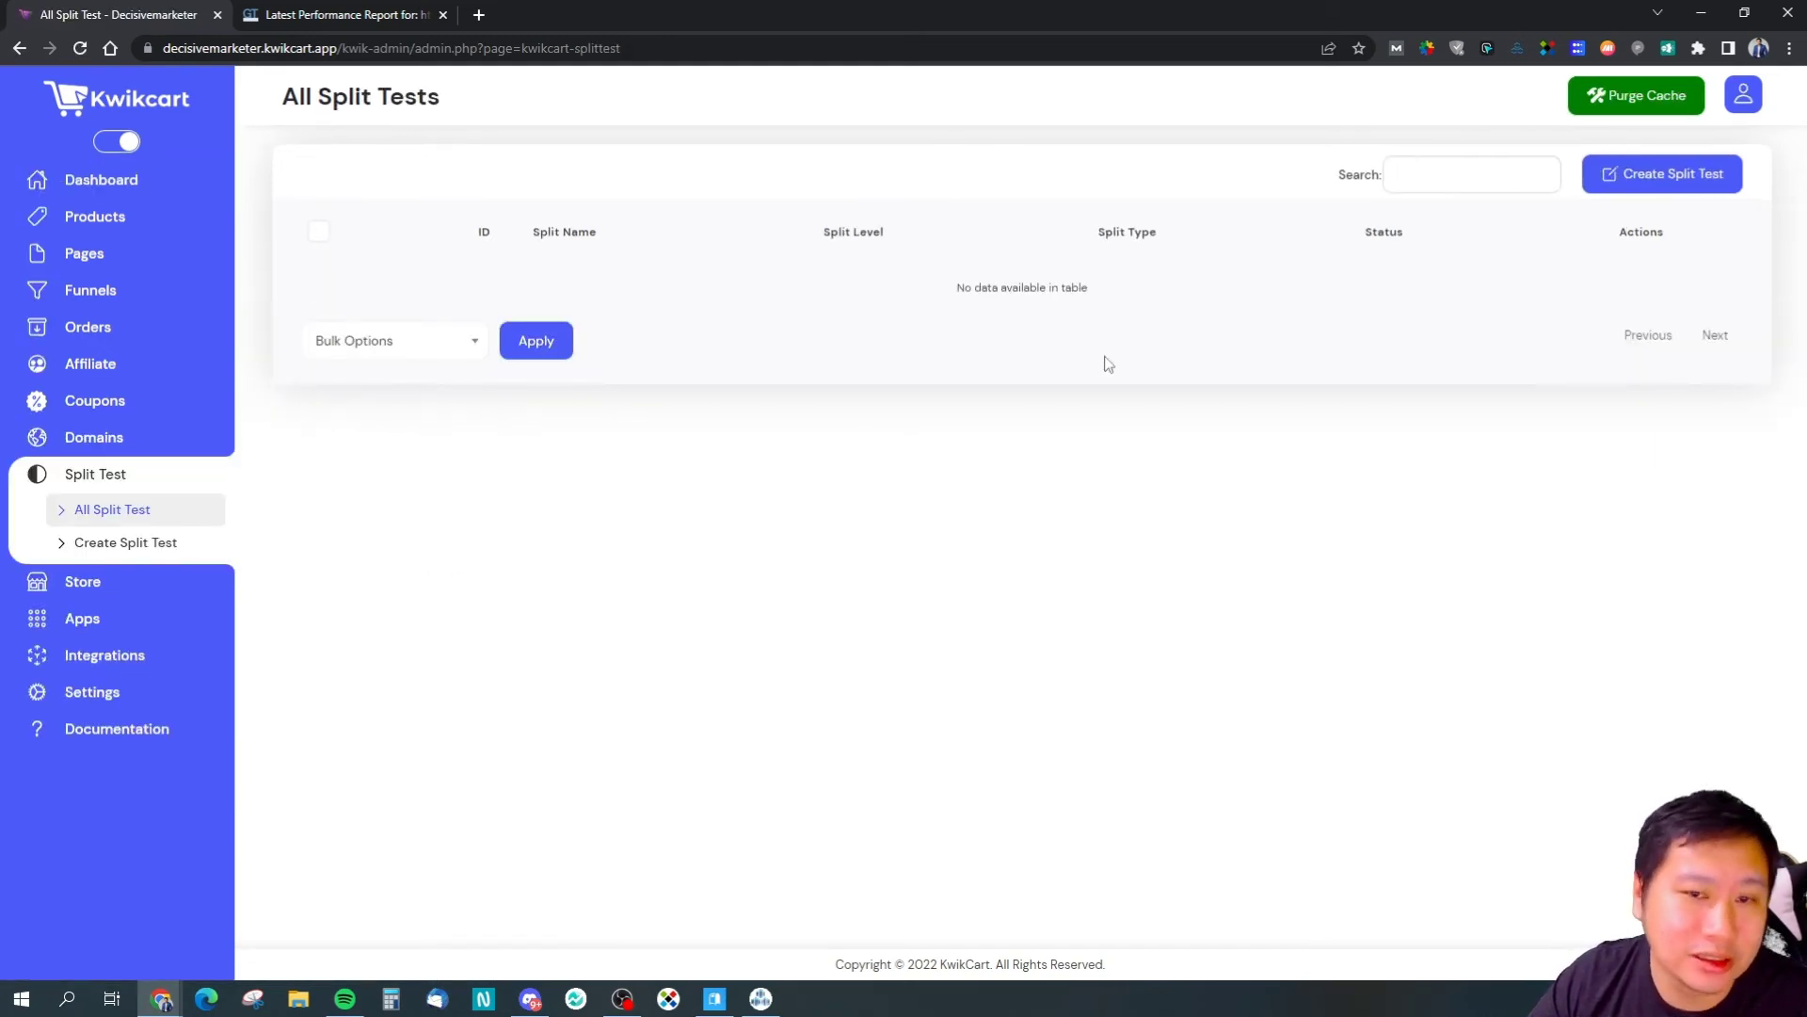
Step: Open the Create New Split Test form and check its split type options
{"action": "left_click", "coordinate": [1647, 186]}
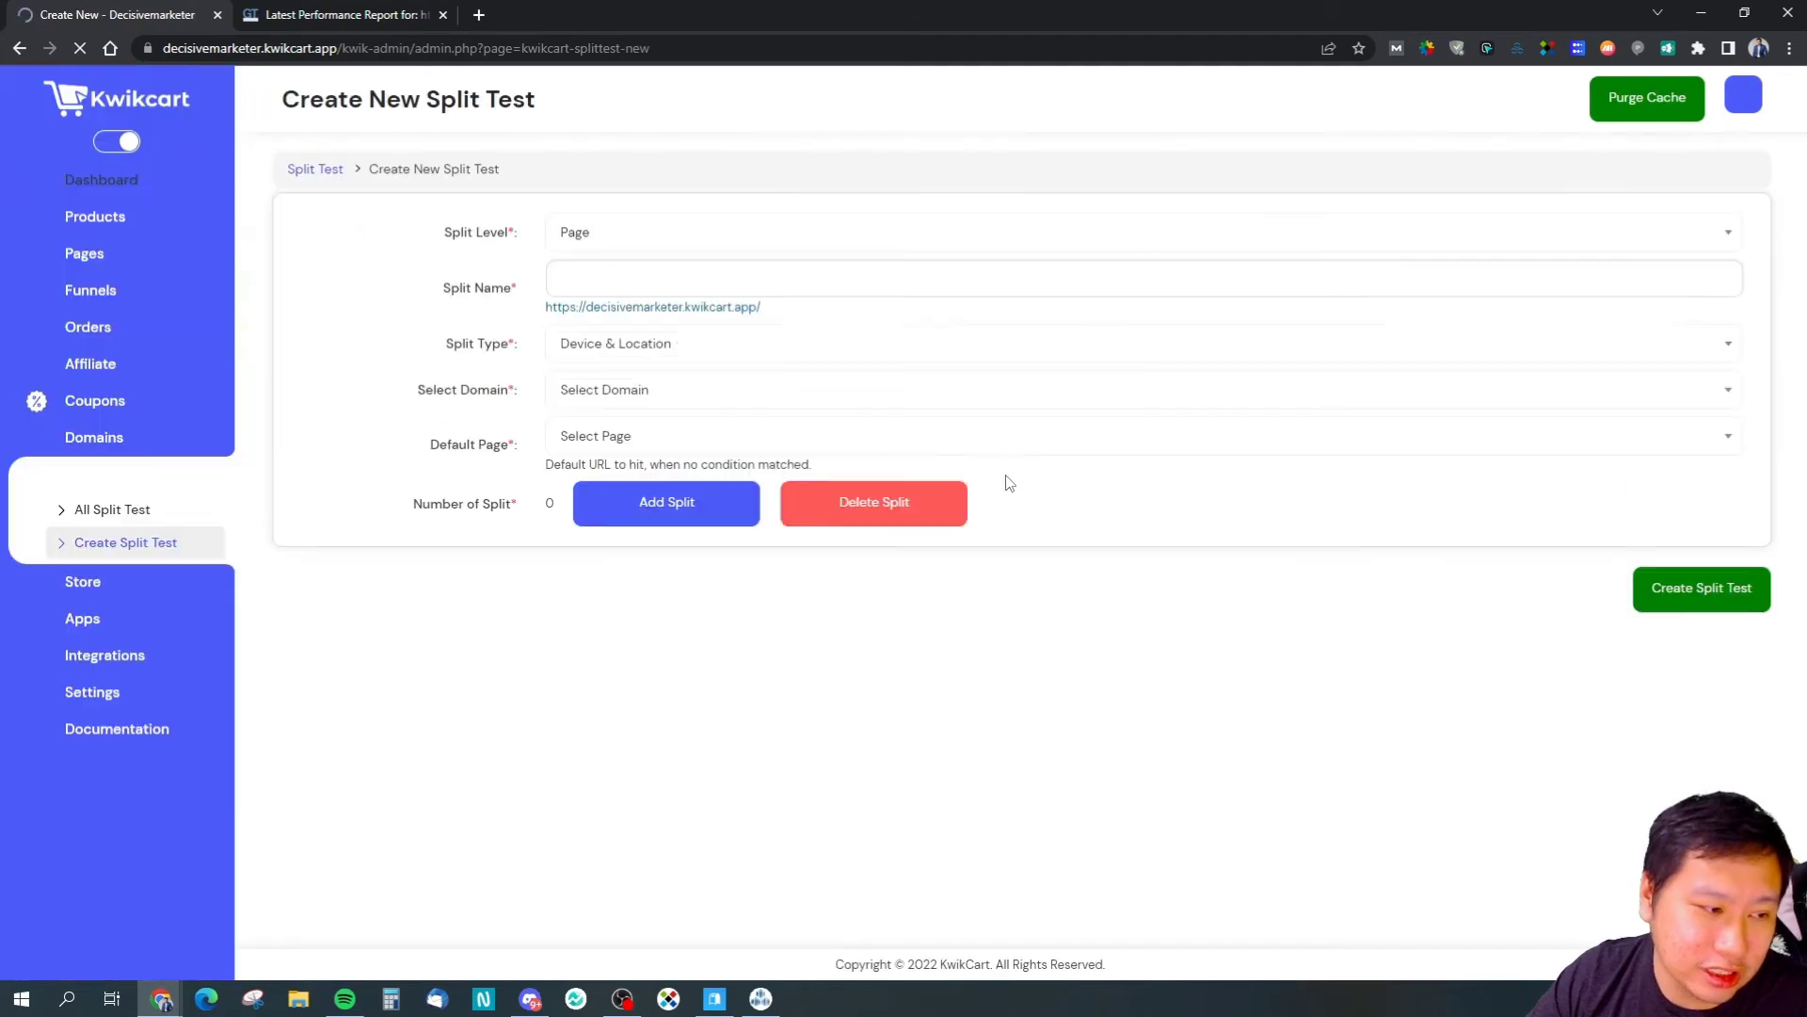
{"action": "left_click", "coordinate": [686, 378]}
{"action": "left_click", "coordinate": [685, 341]}
{"action": "left_click", "coordinate": [685, 340]}
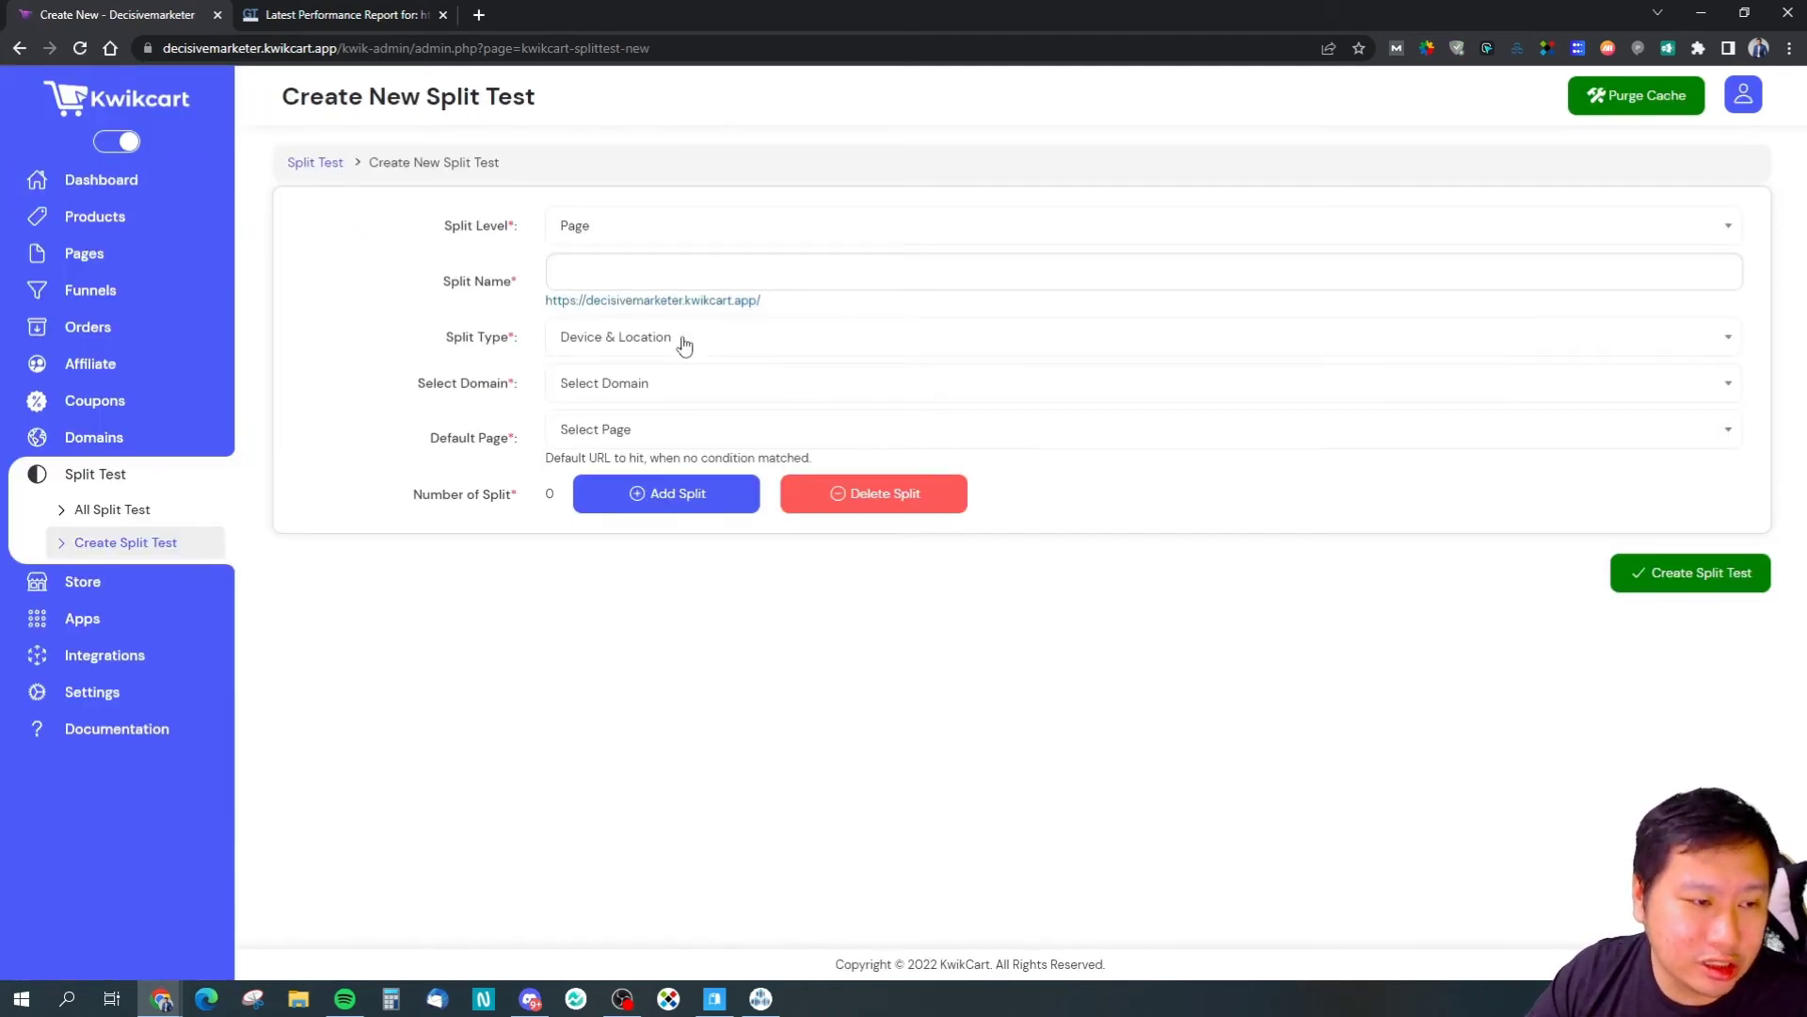
{"action": "left_click", "coordinate": [625, 429]}
{"action": "left_click", "coordinate": [613, 520]}
{"action": "left_click", "coordinate": [595, 504]}
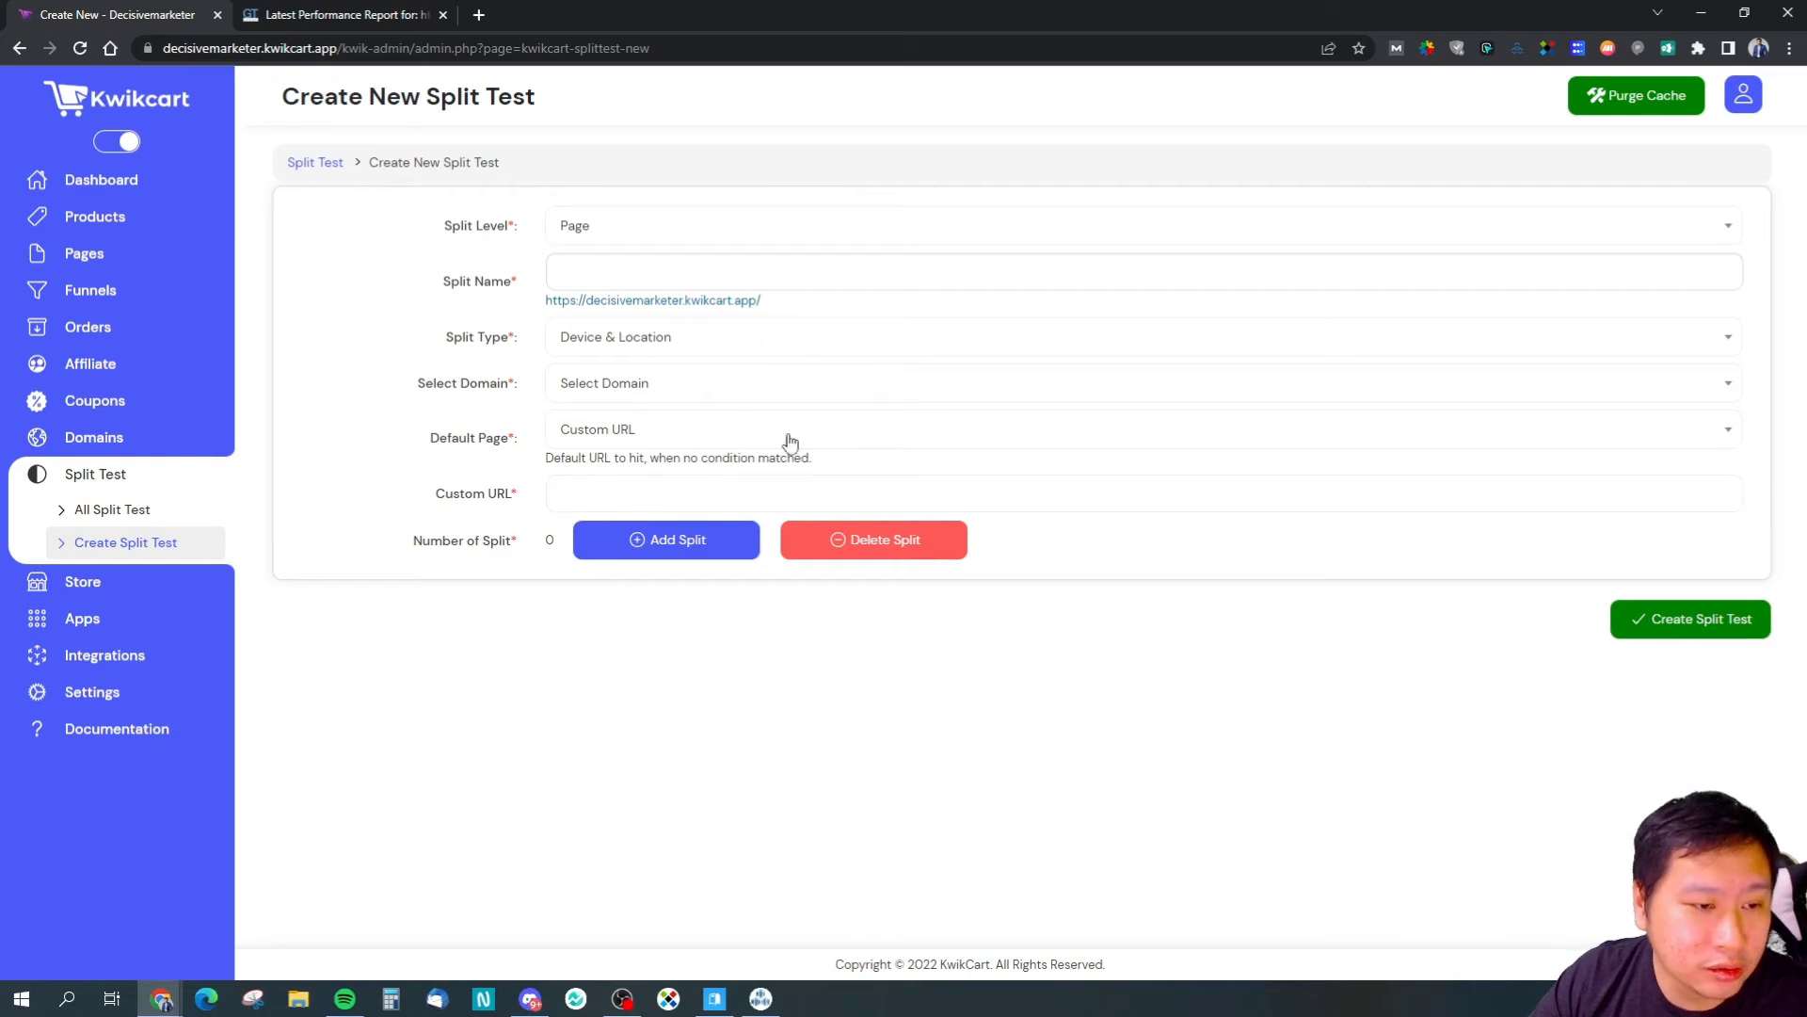
{"action": "left_click", "coordinate": [674, 550]}
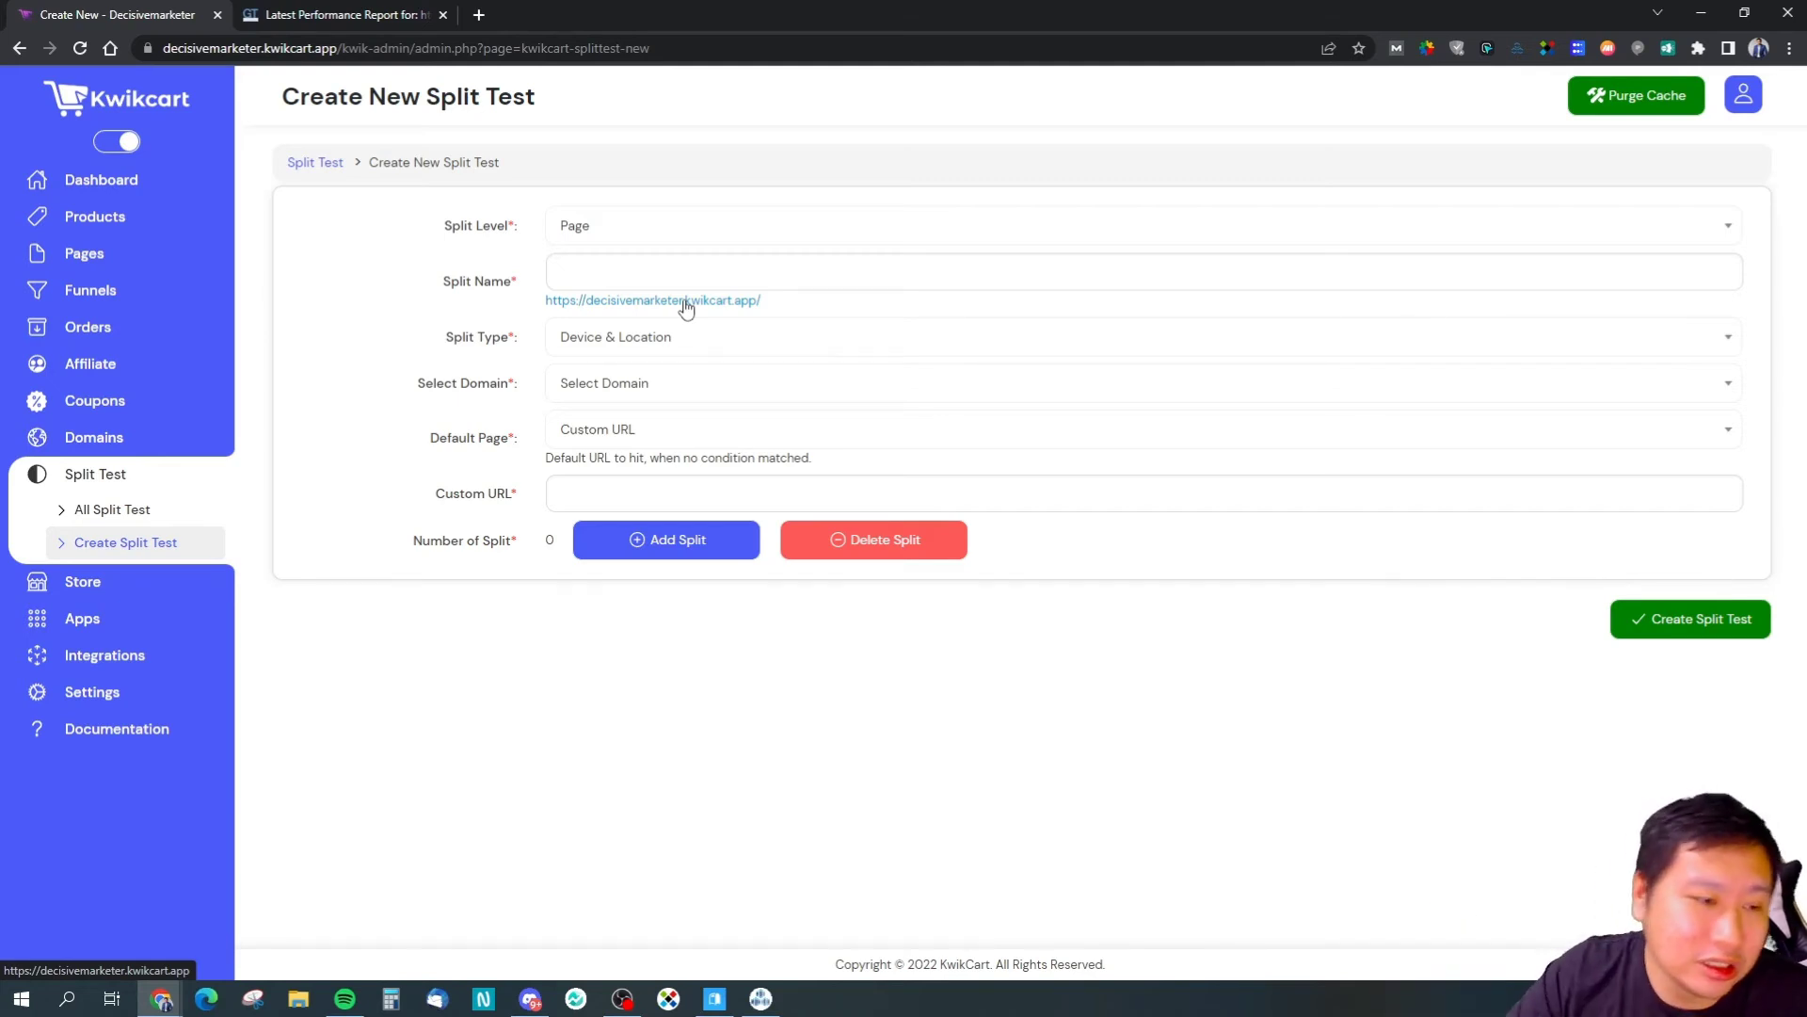
{"action": "left_click", "coordinate": [620, 496]}
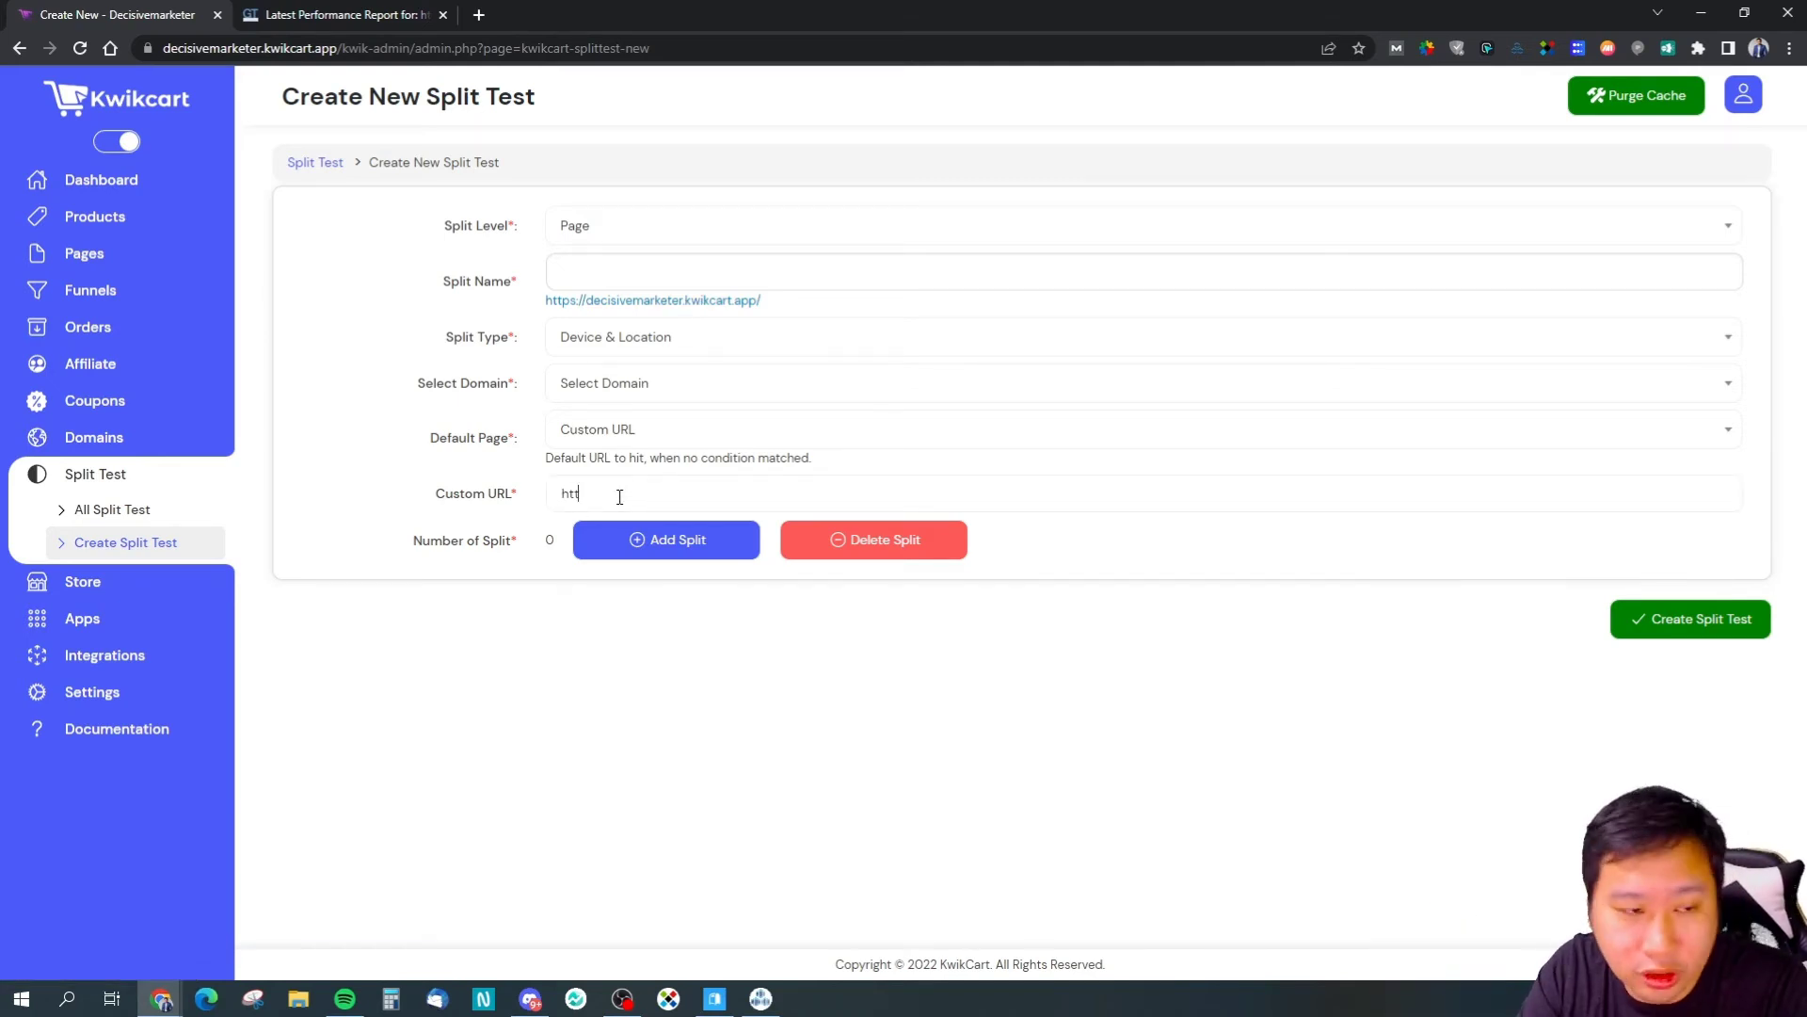
{"action": "type", "text": "https://decisivemarketer.com"}
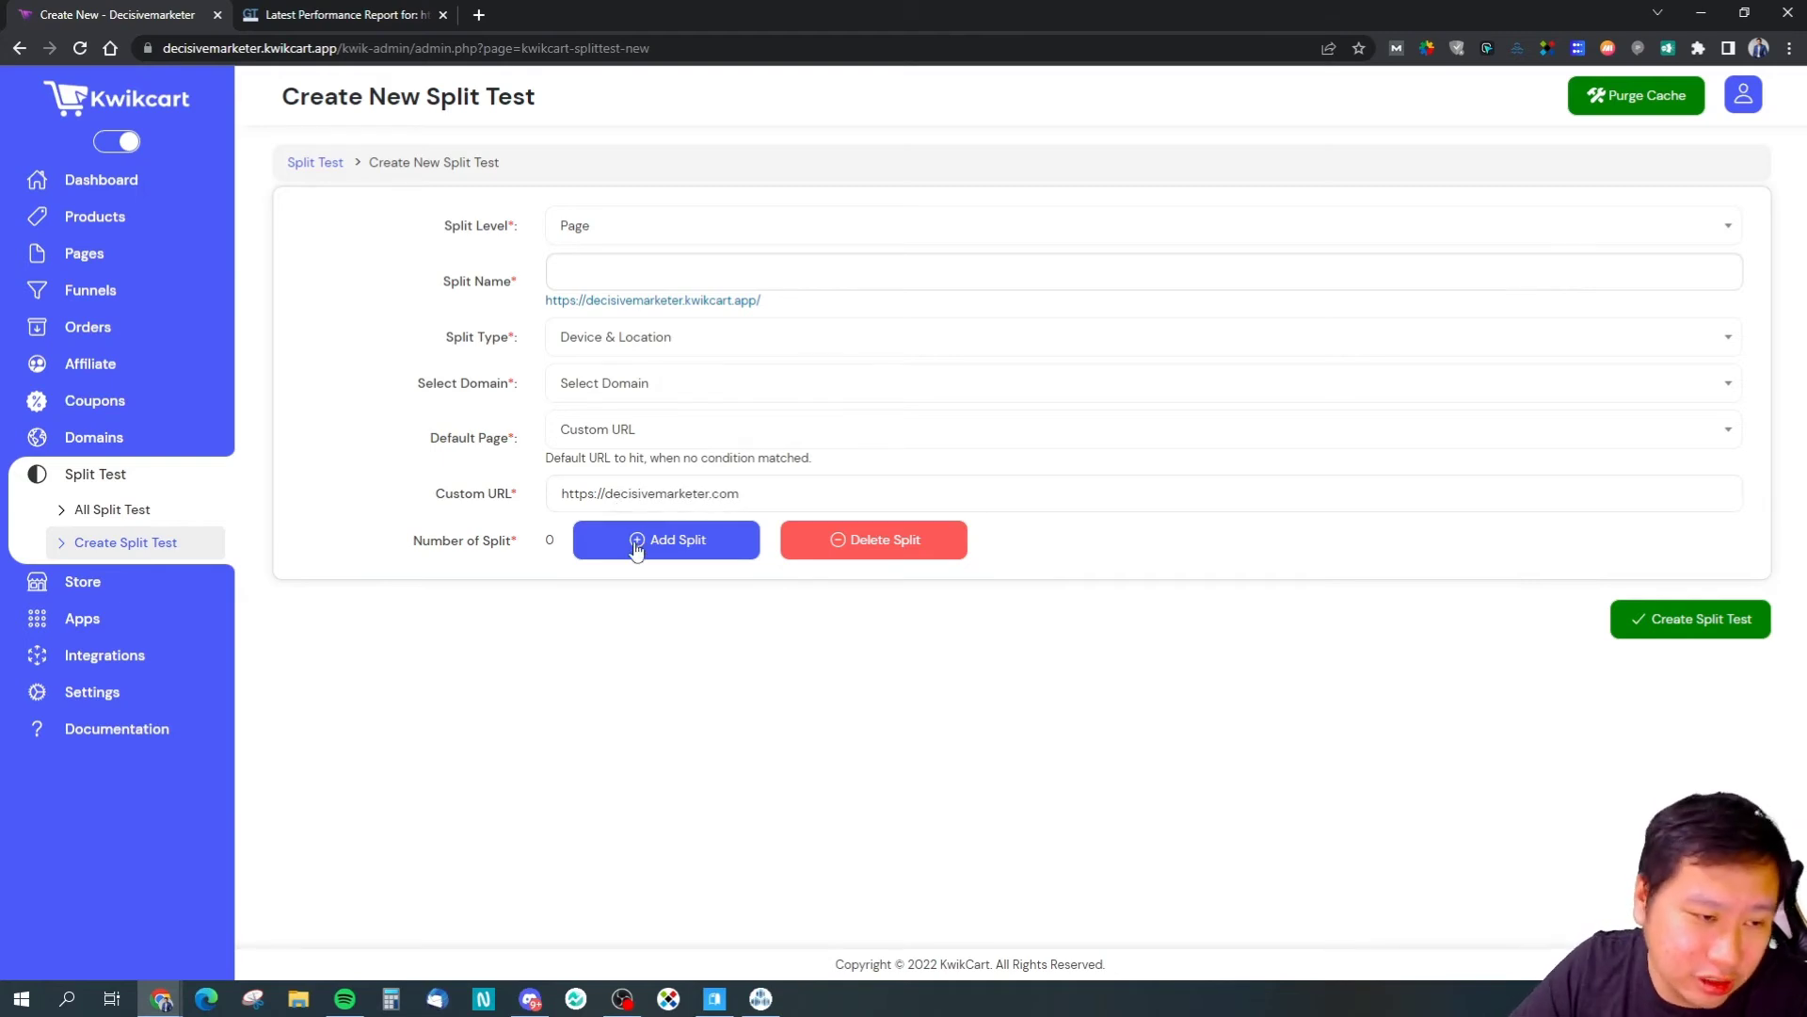
{"action": "left_click", "coordinate": [637, 550]}
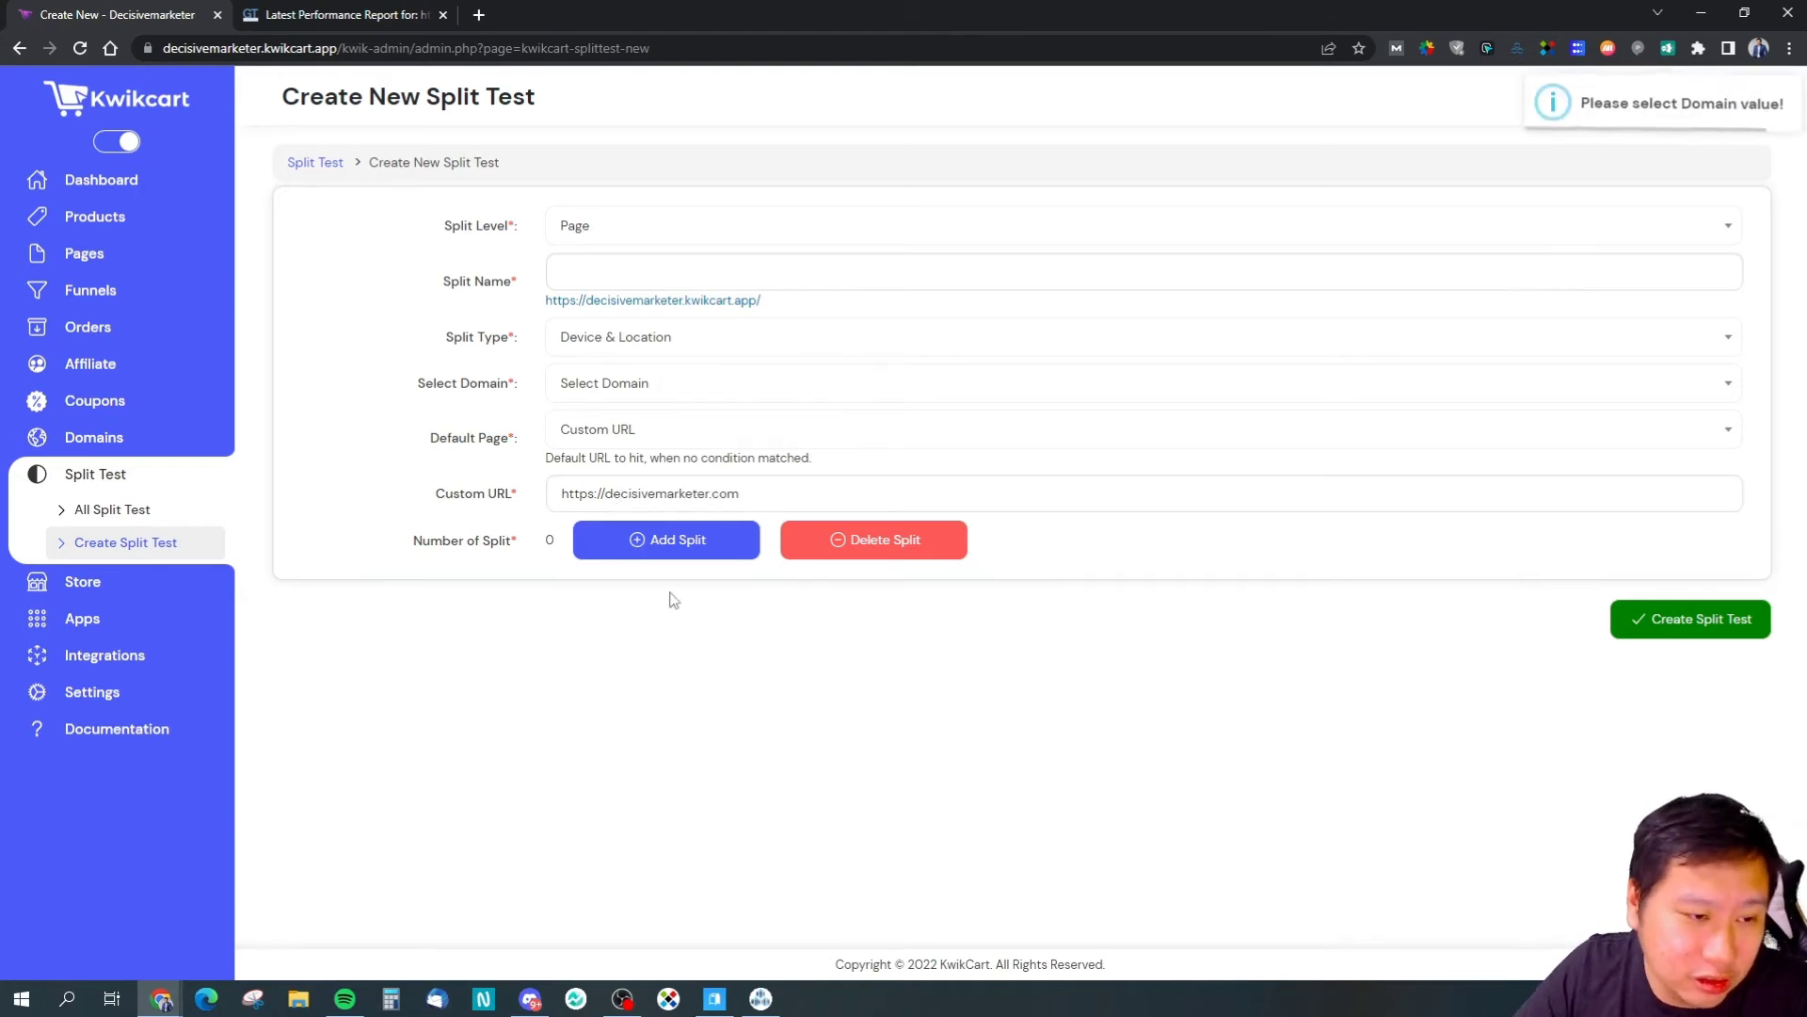
Step: Name the split test Test, check the split level options, and assign it to All Domains
{"action": "left_click", "coordinate": [674, 246]}
{"action": "left_click", "coordinate": [625, 270]}
{"action": "left_click", "coordinate": [742, 260]}
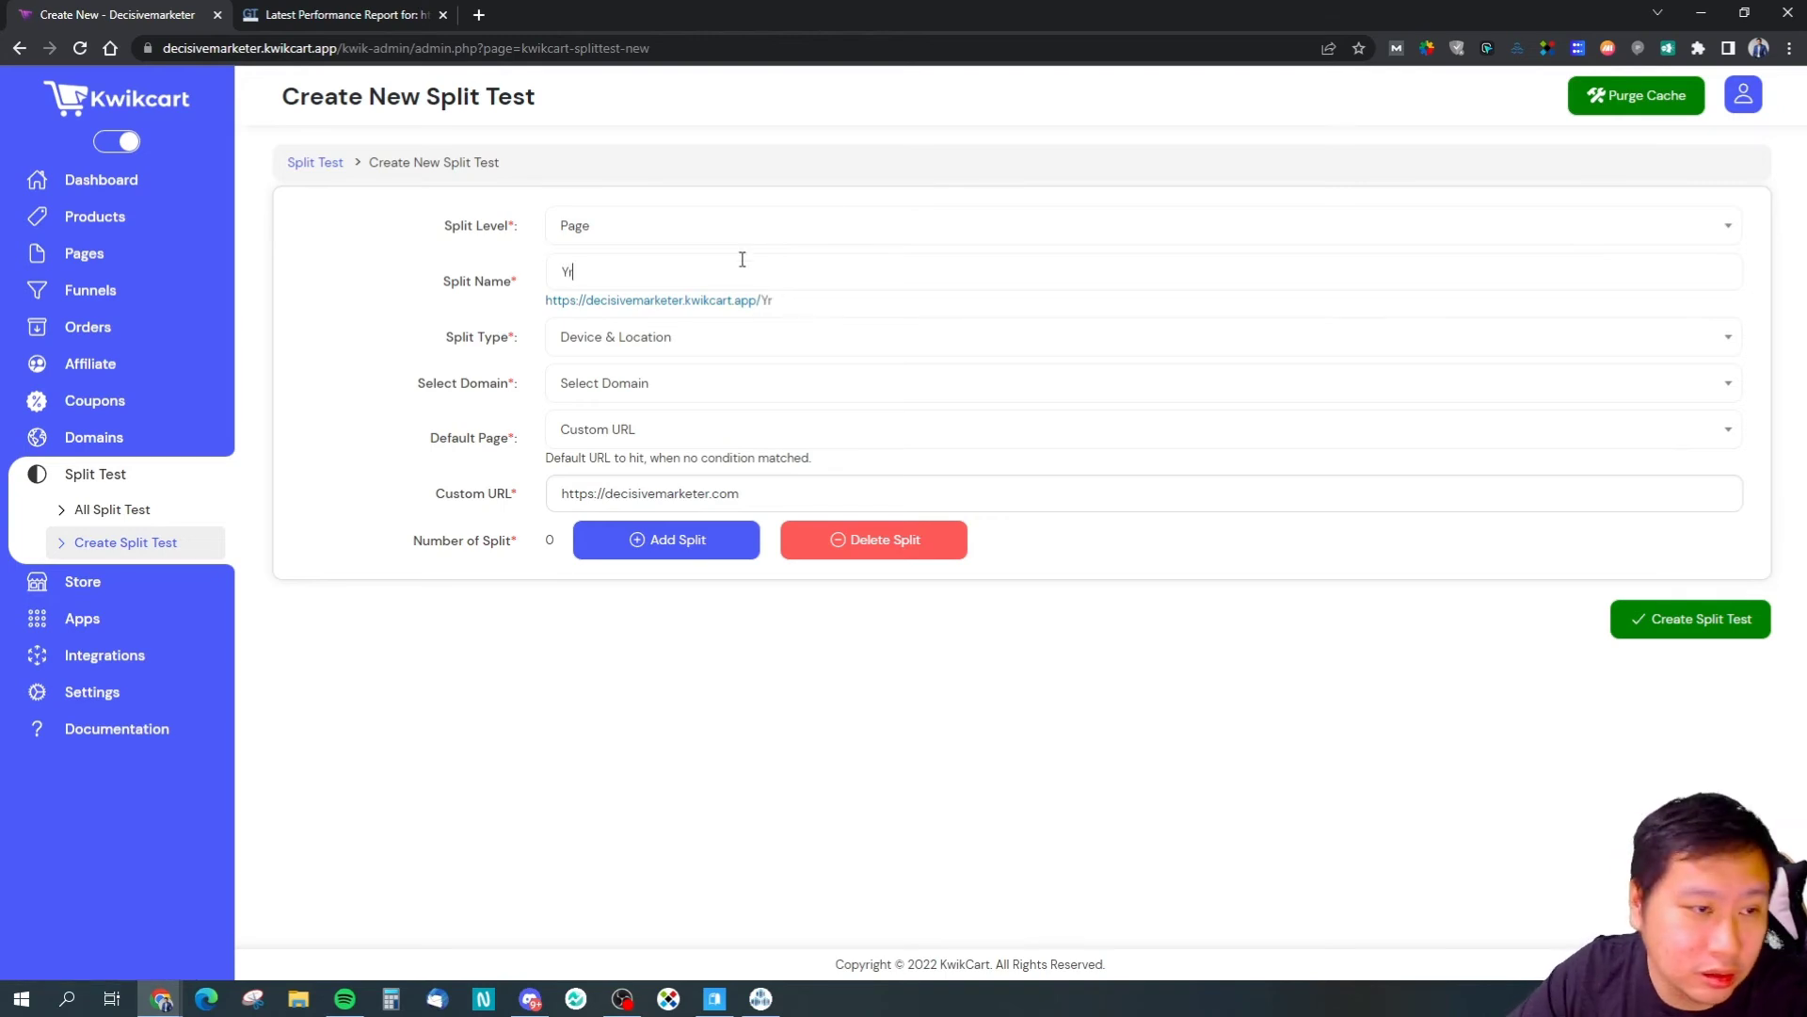
{"action": "type", "text": "Test"}
{"action": "left_click", "coordinate": [744, 224]}
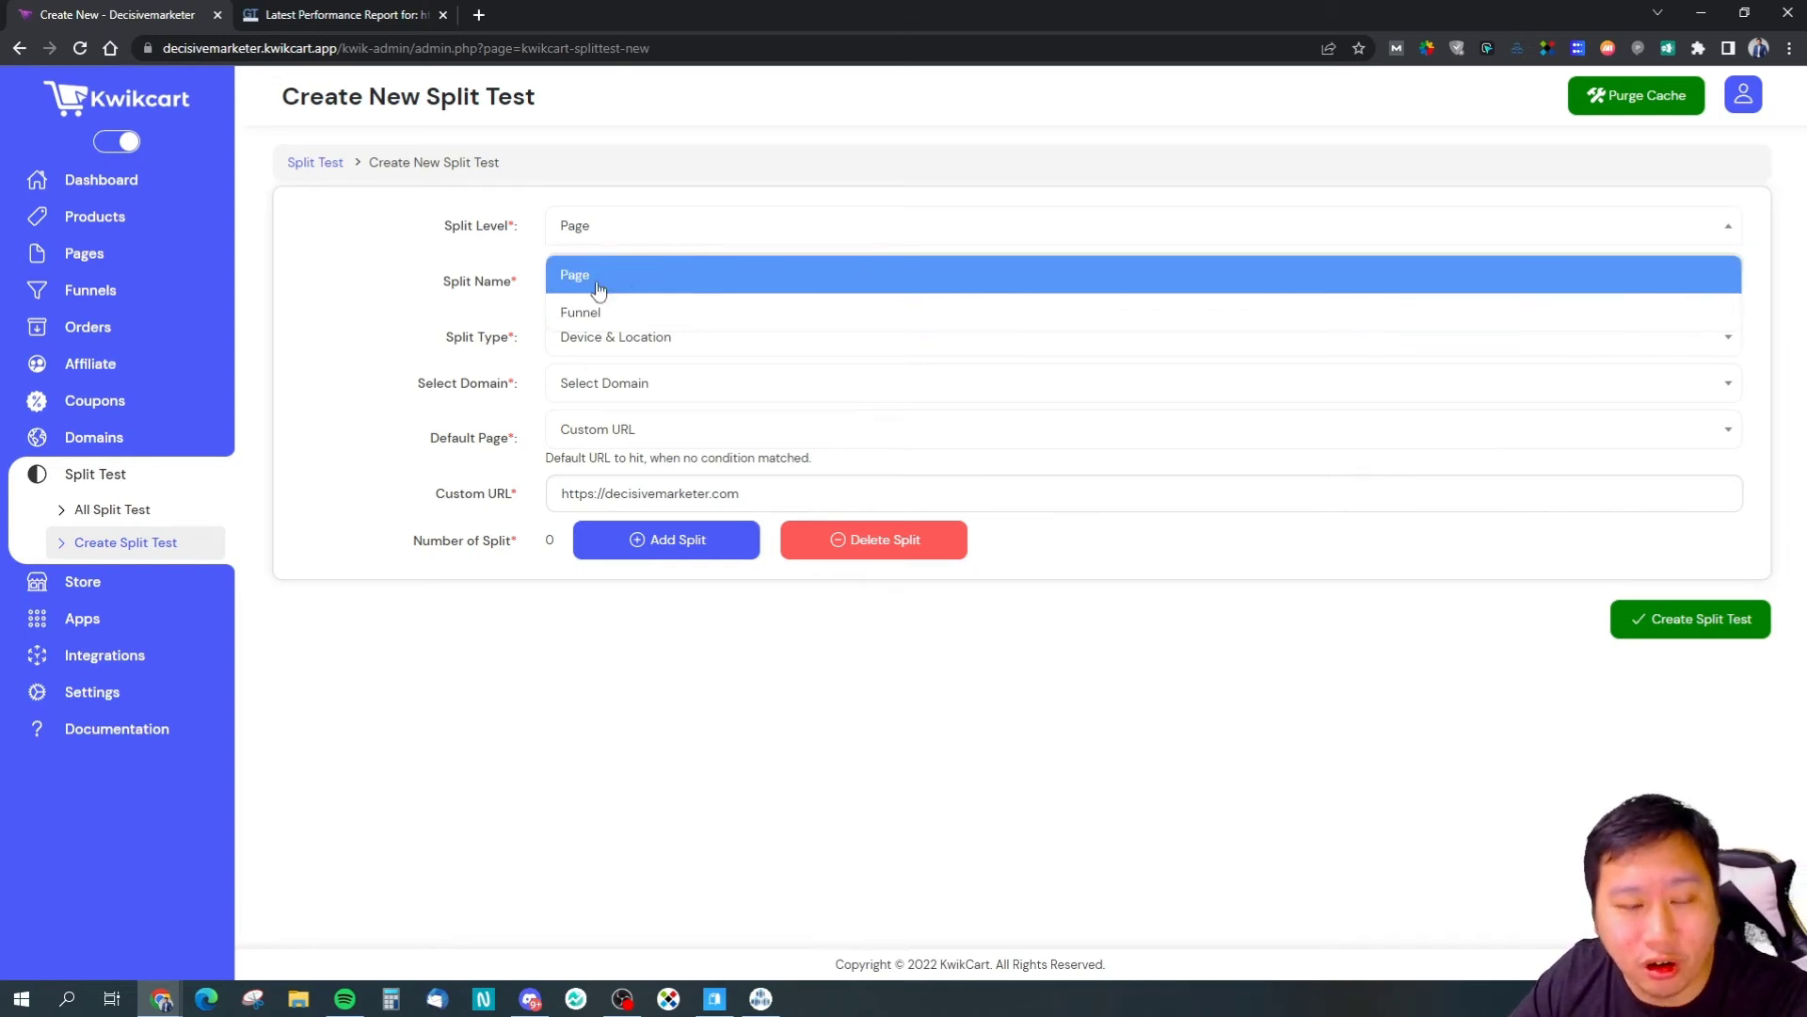
{"action": "left_click", "coordinate": [468, 346]}
{"action": "left_click", "coordinate": [648, 400]}
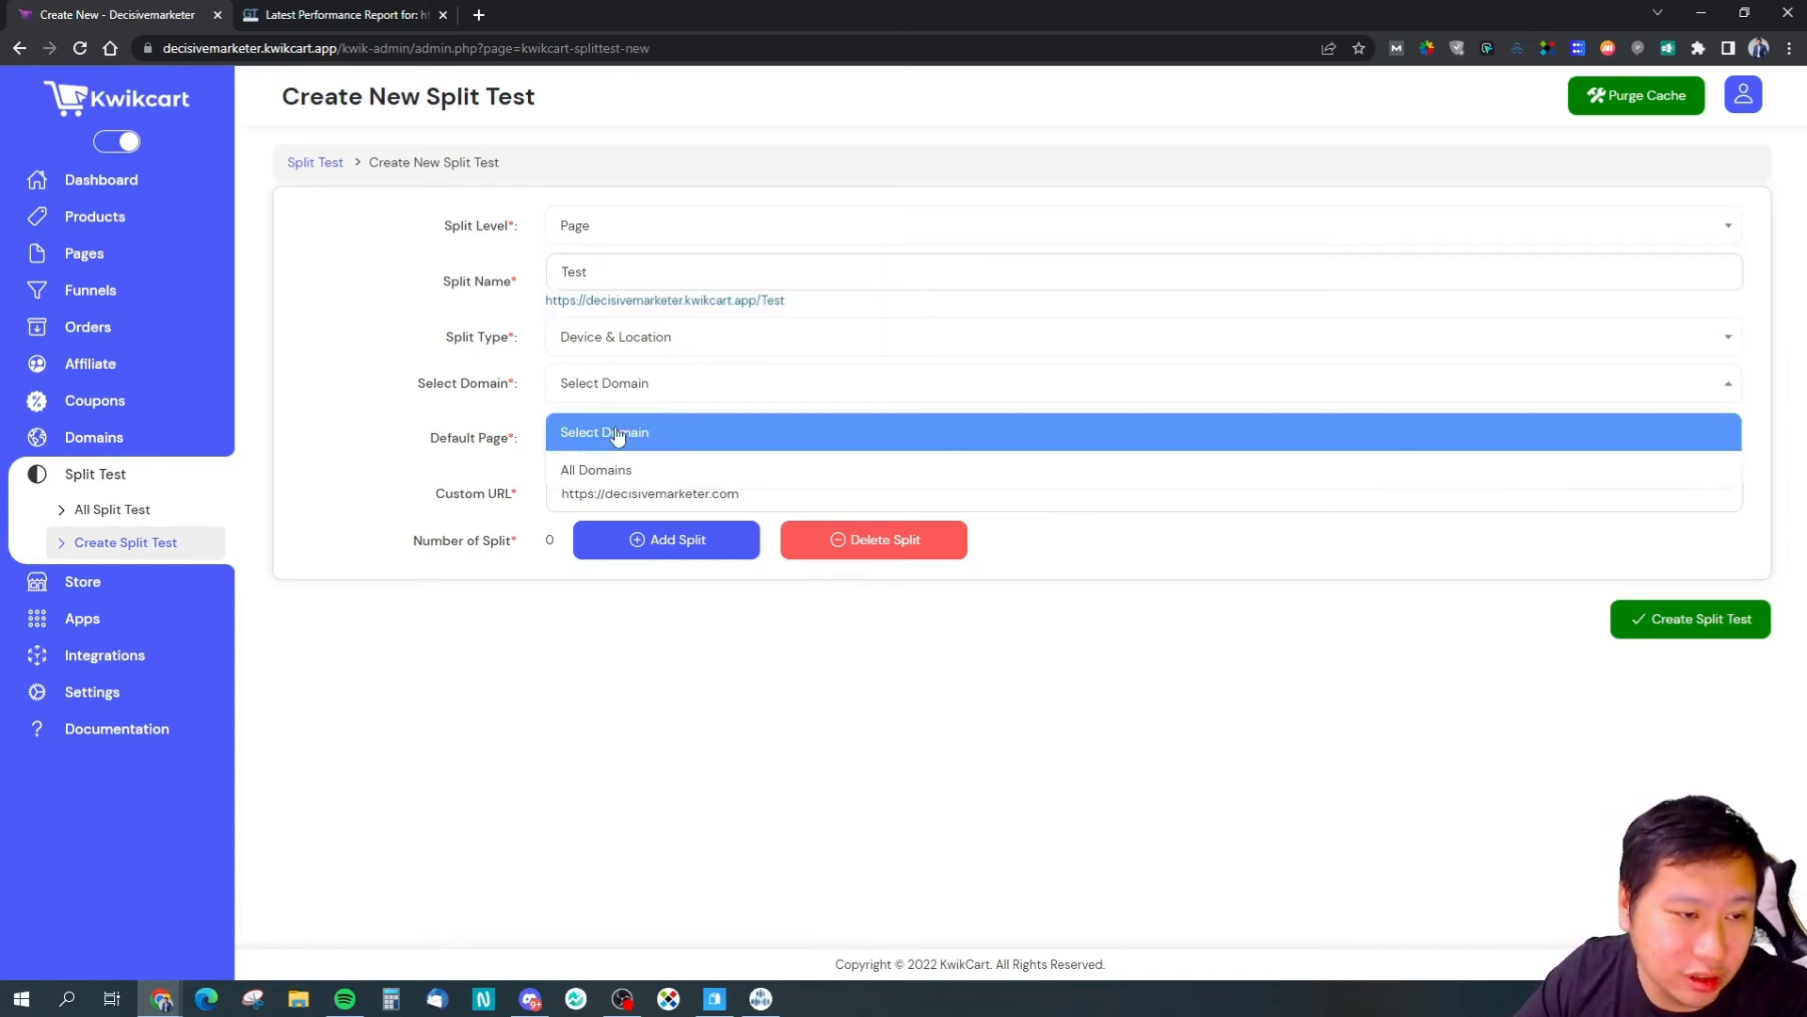
{"action": "left_click", "coordinate": [585, 470]}
Step: Compare the form fields for the Percentage and Device & Location split types, and set the type to Percentage
{"action": "left_click", "coordinate": [634, 337]}
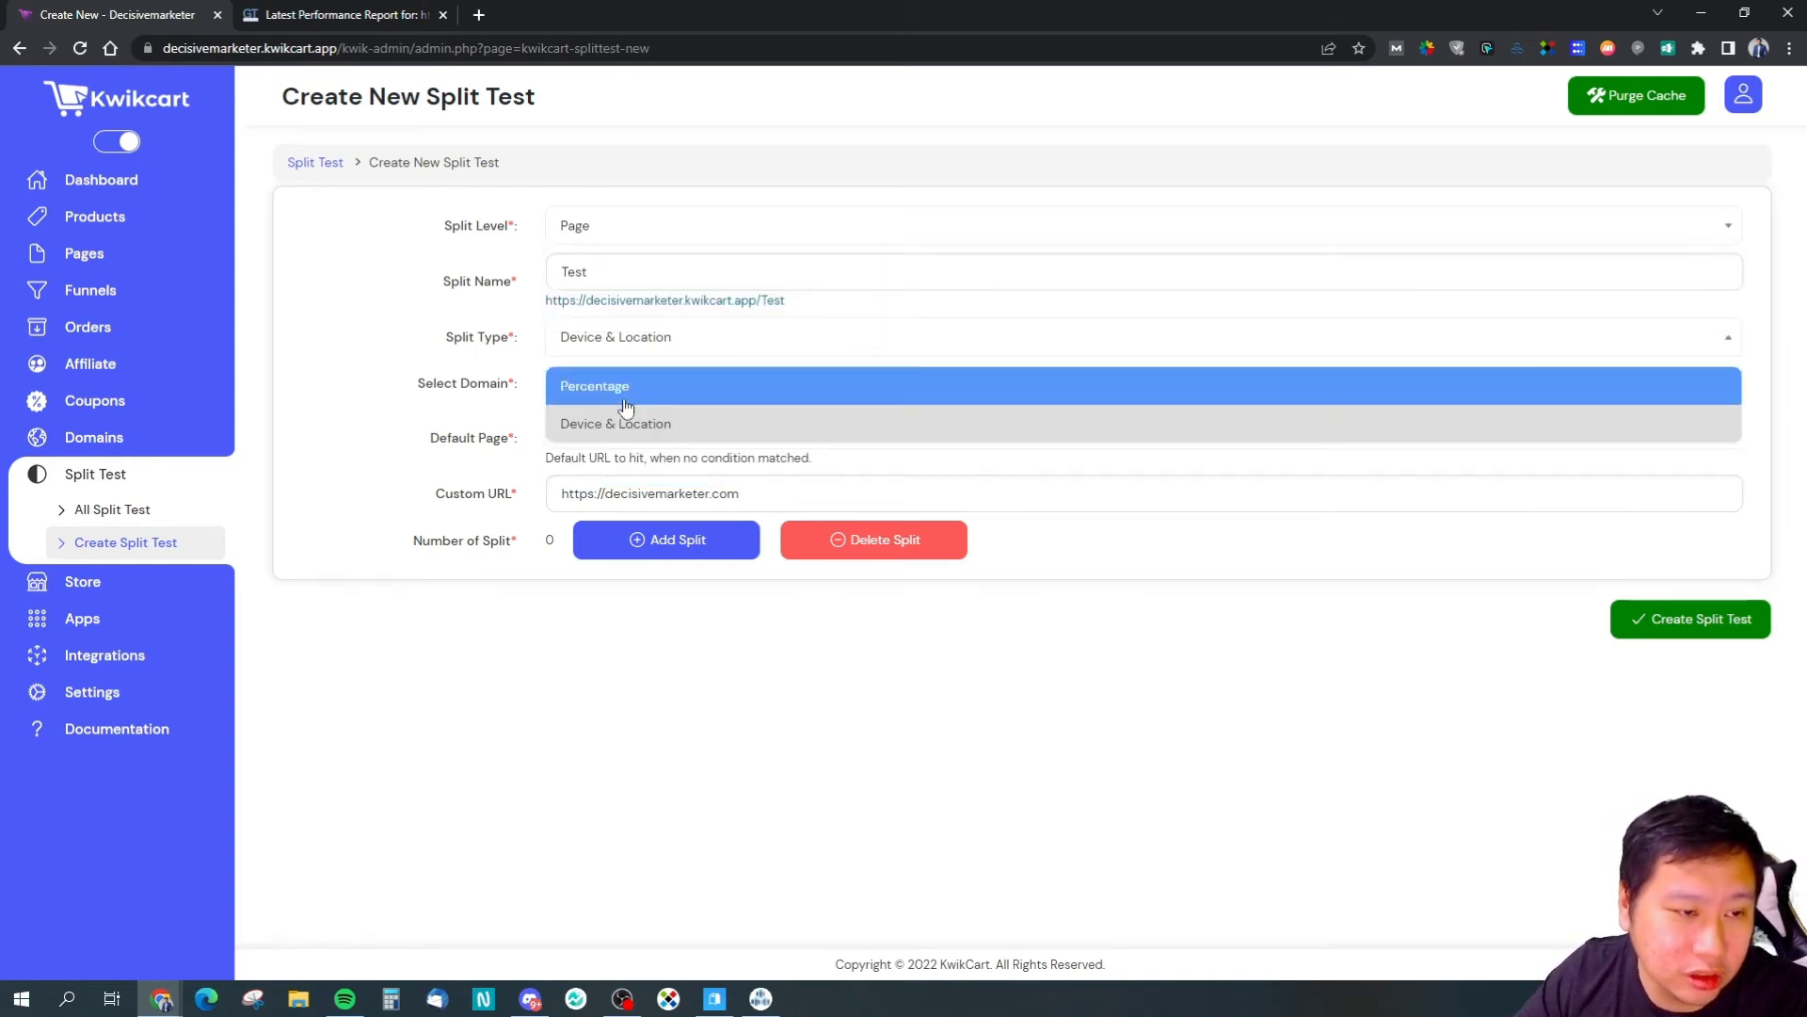
{"action": "left_click", "coordinate": [604, 396]}
{"action": "left_click", "coordinate": [618, 337]}
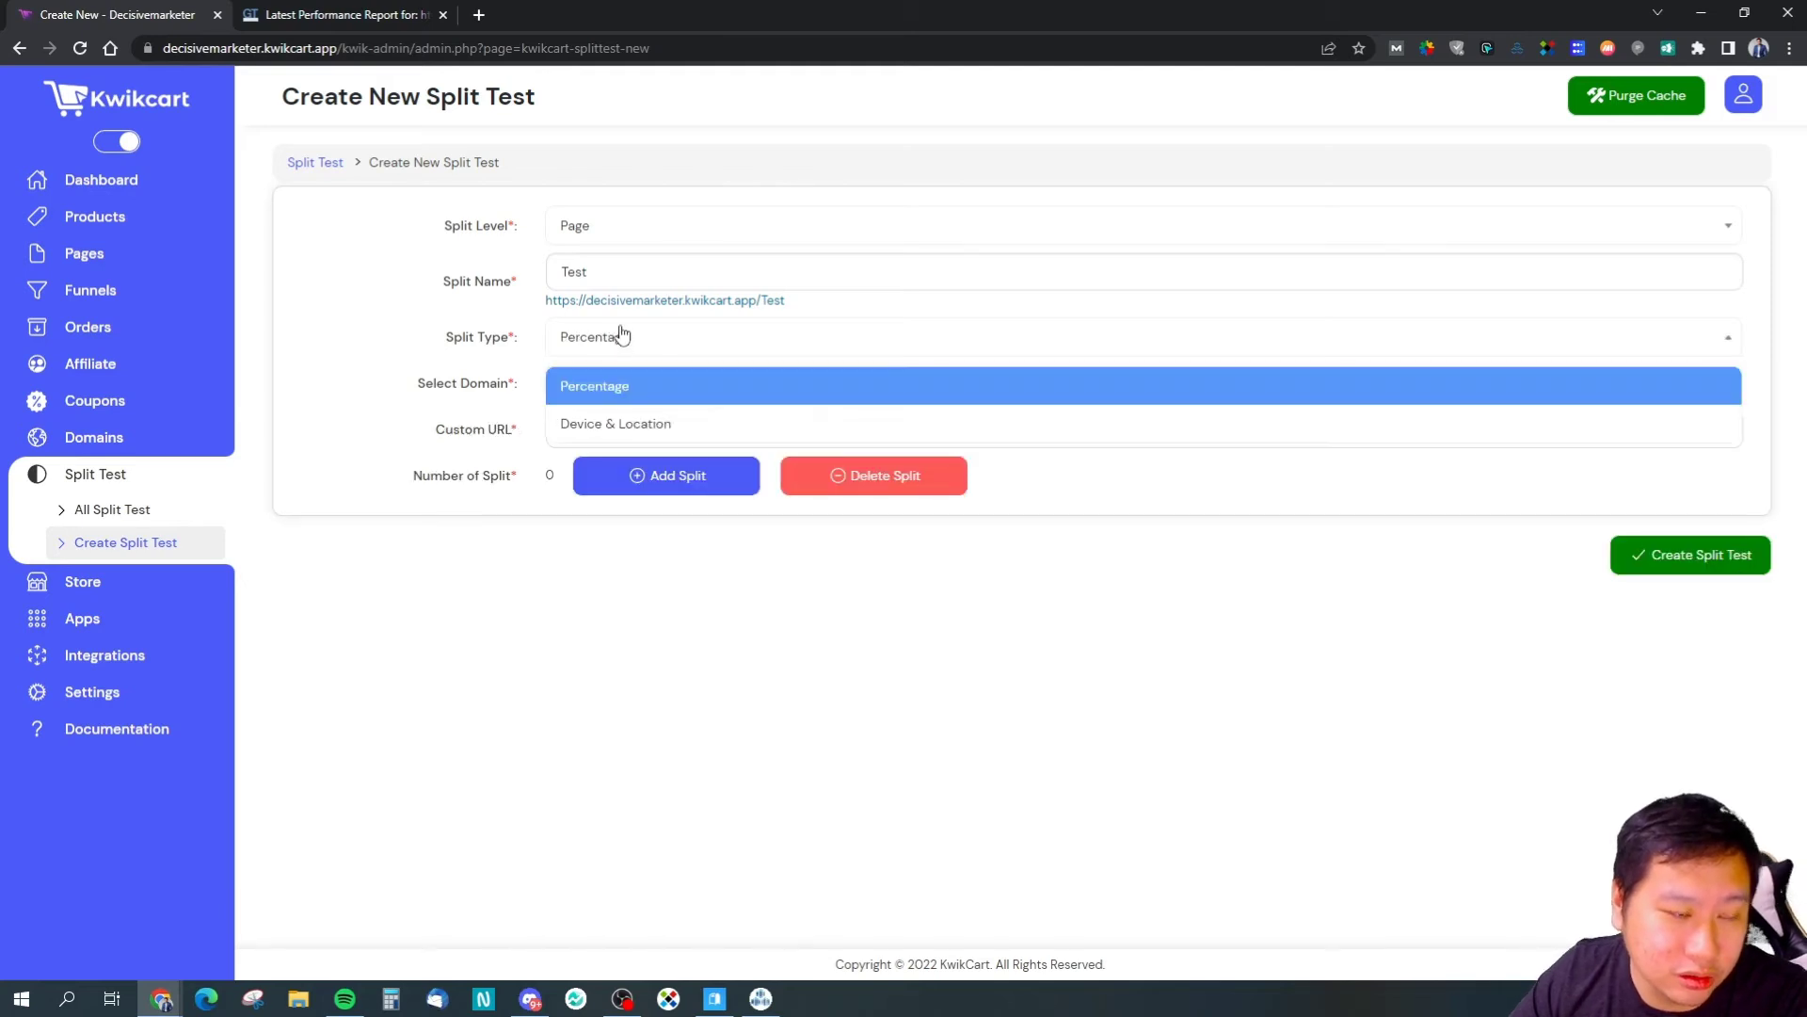
{"action": "left_click", "coordinate": [629, 426]}
{"action": "left_click", "coordinate": [672, 338]}
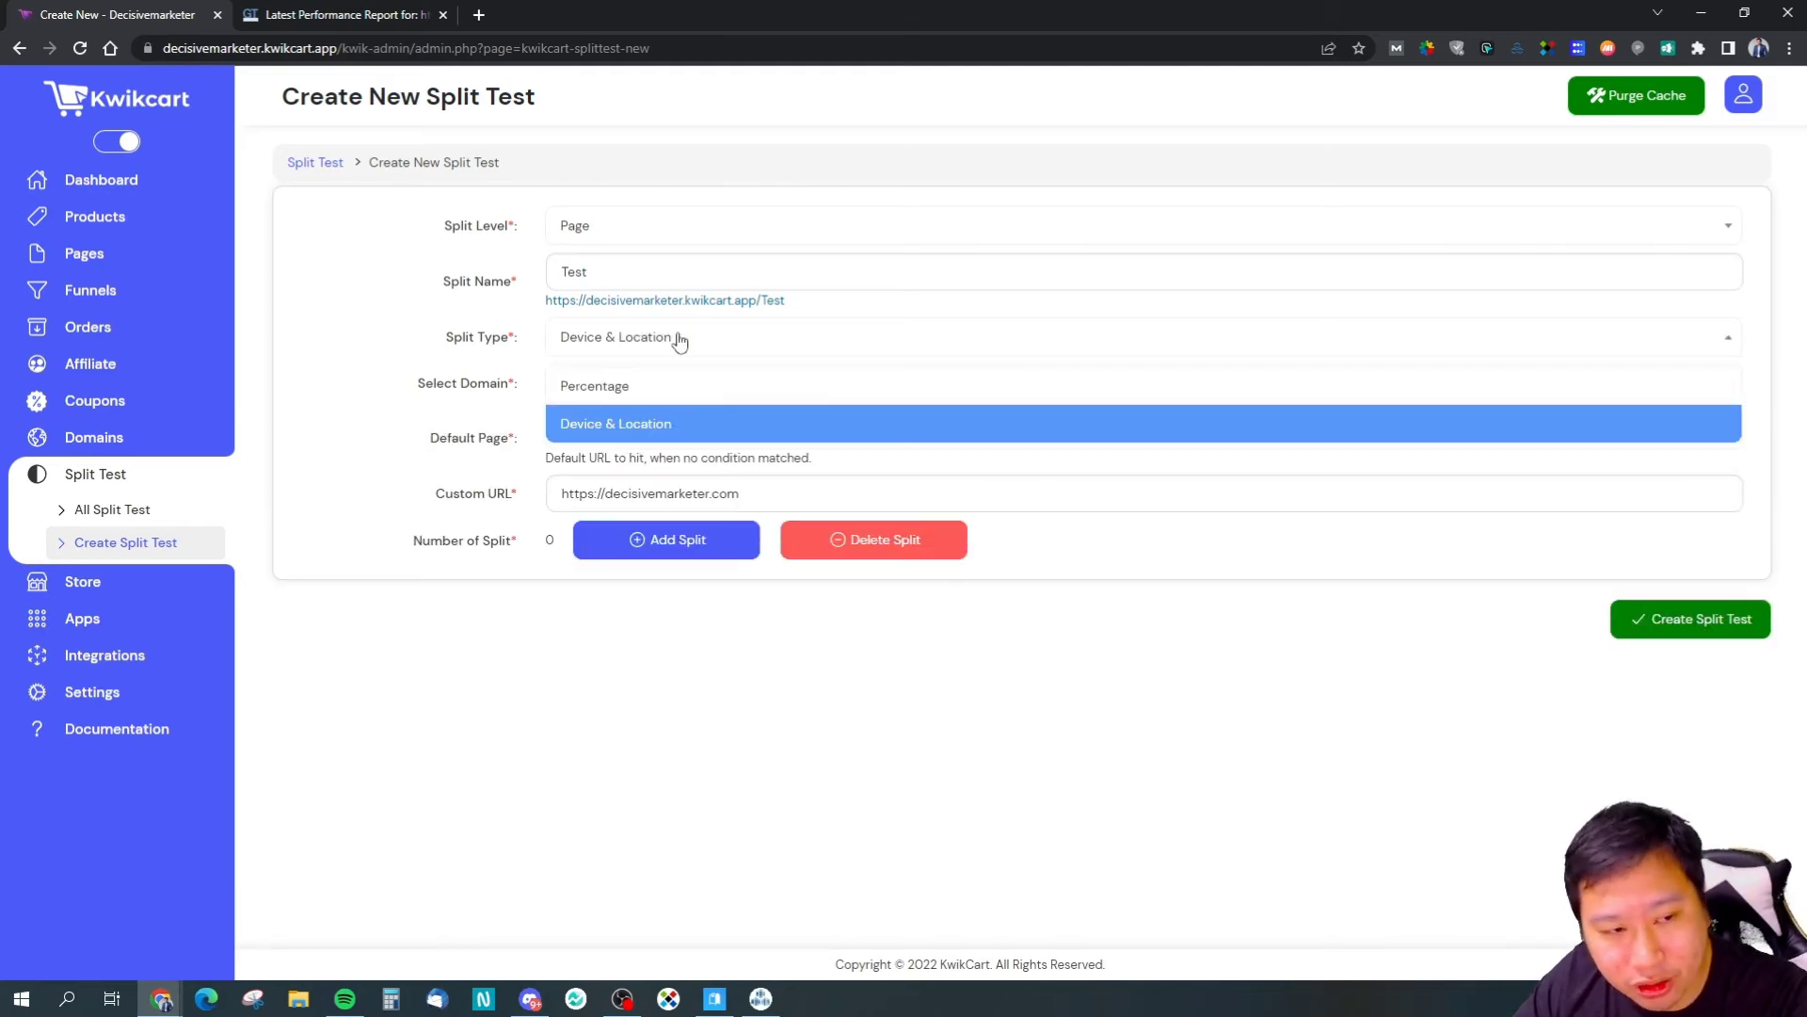
{"action": "left_click", "coordinate": [633, 386]}
{"action": "left_click", "coordinate": [671, 344]}
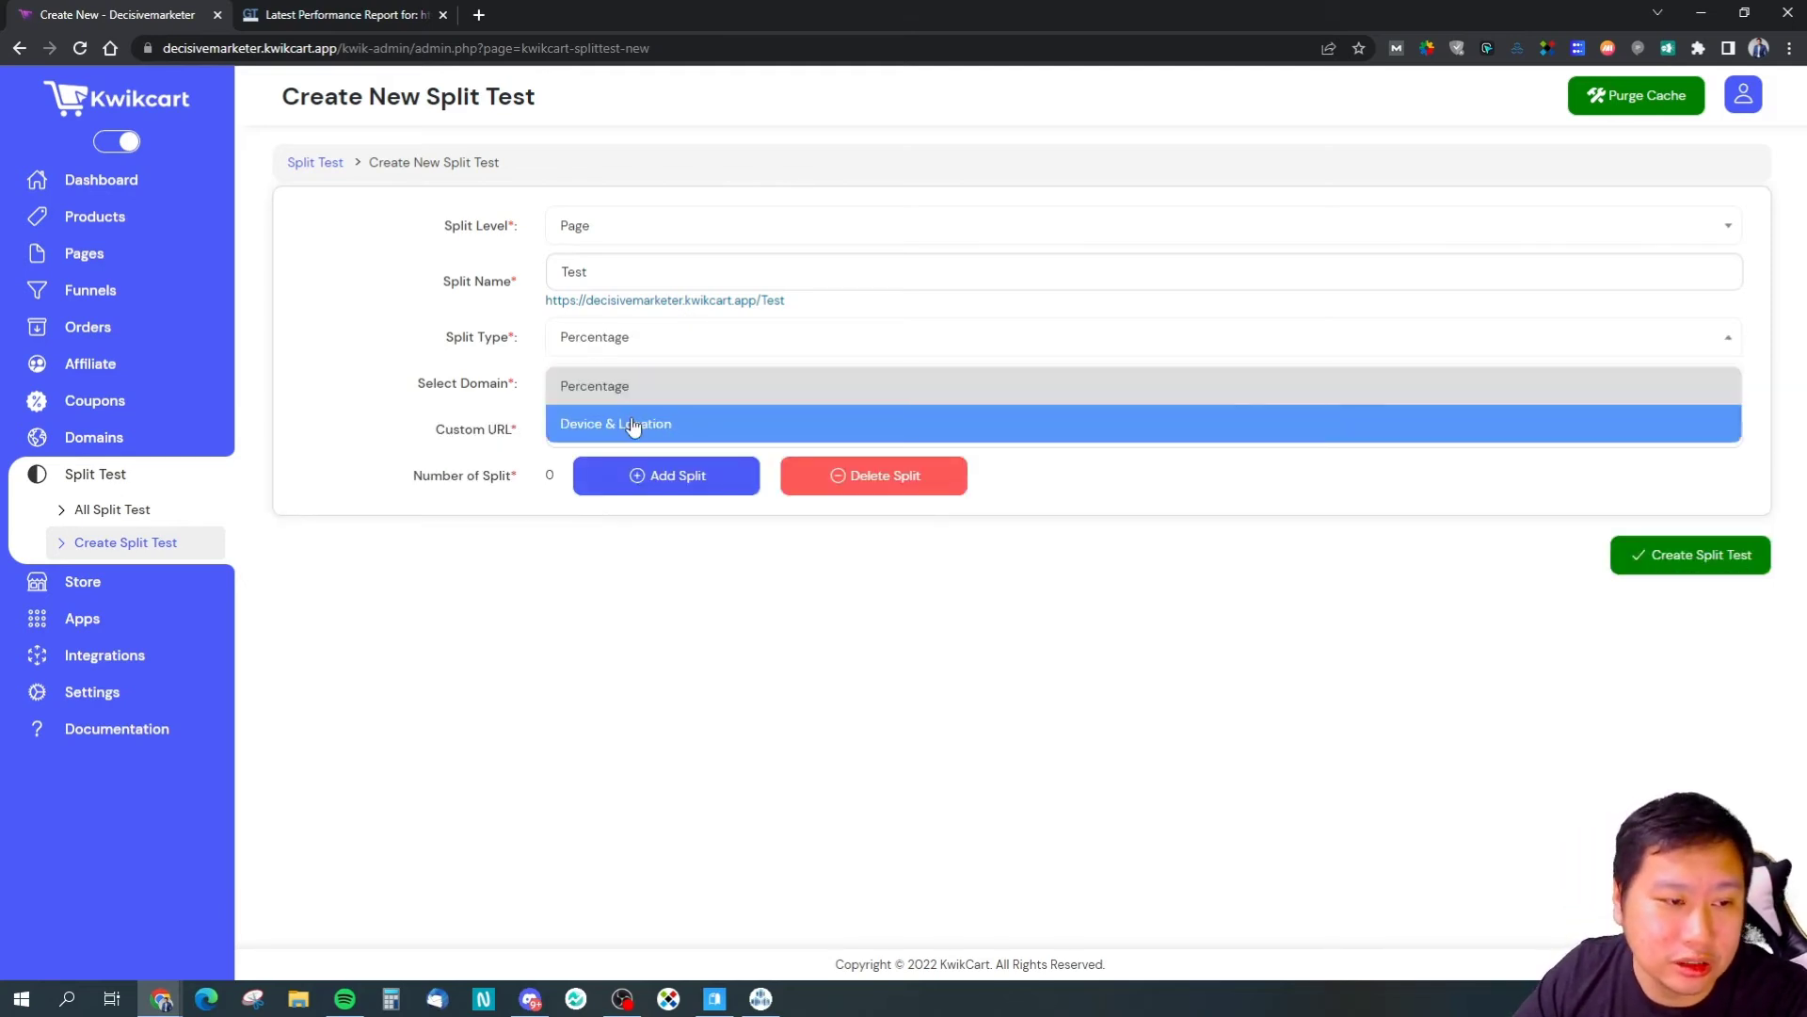
{"action": "left_click", "coordinate": [631, 424]}
{"action": "left_click", "coordinate": [638, 350]}
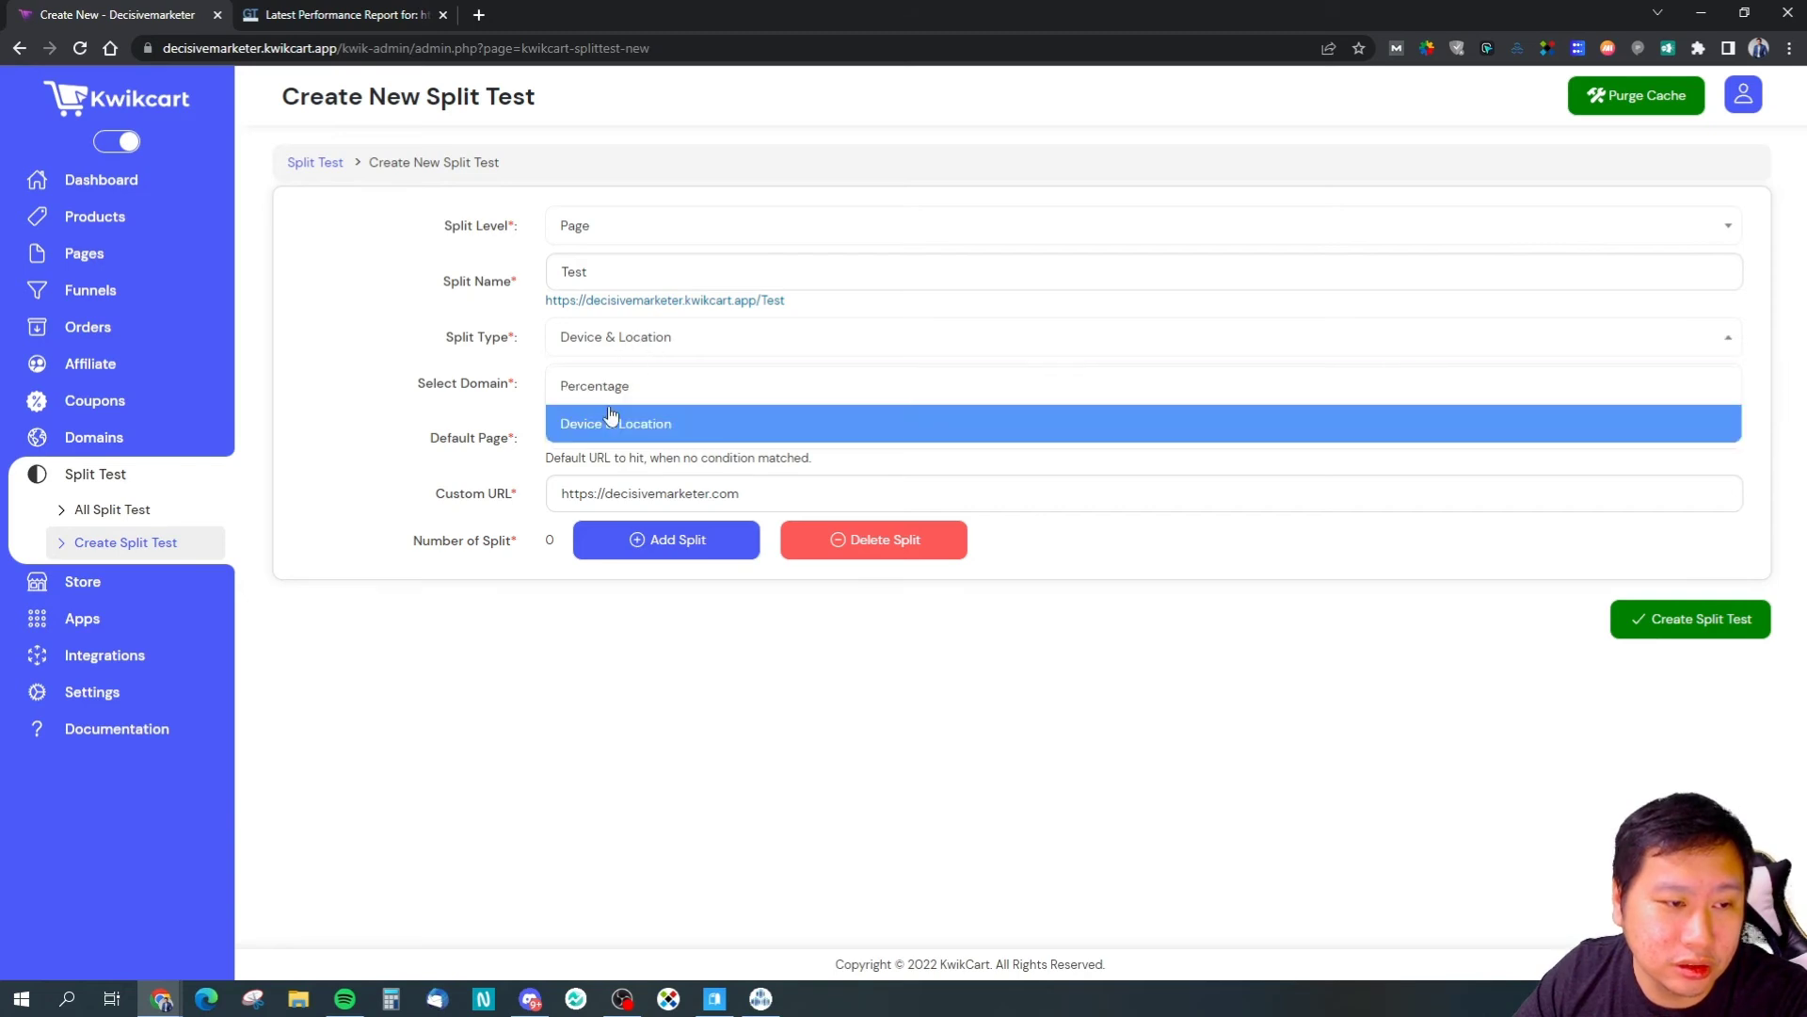
{"action": "left_click", "coordinate": [612, 390]}
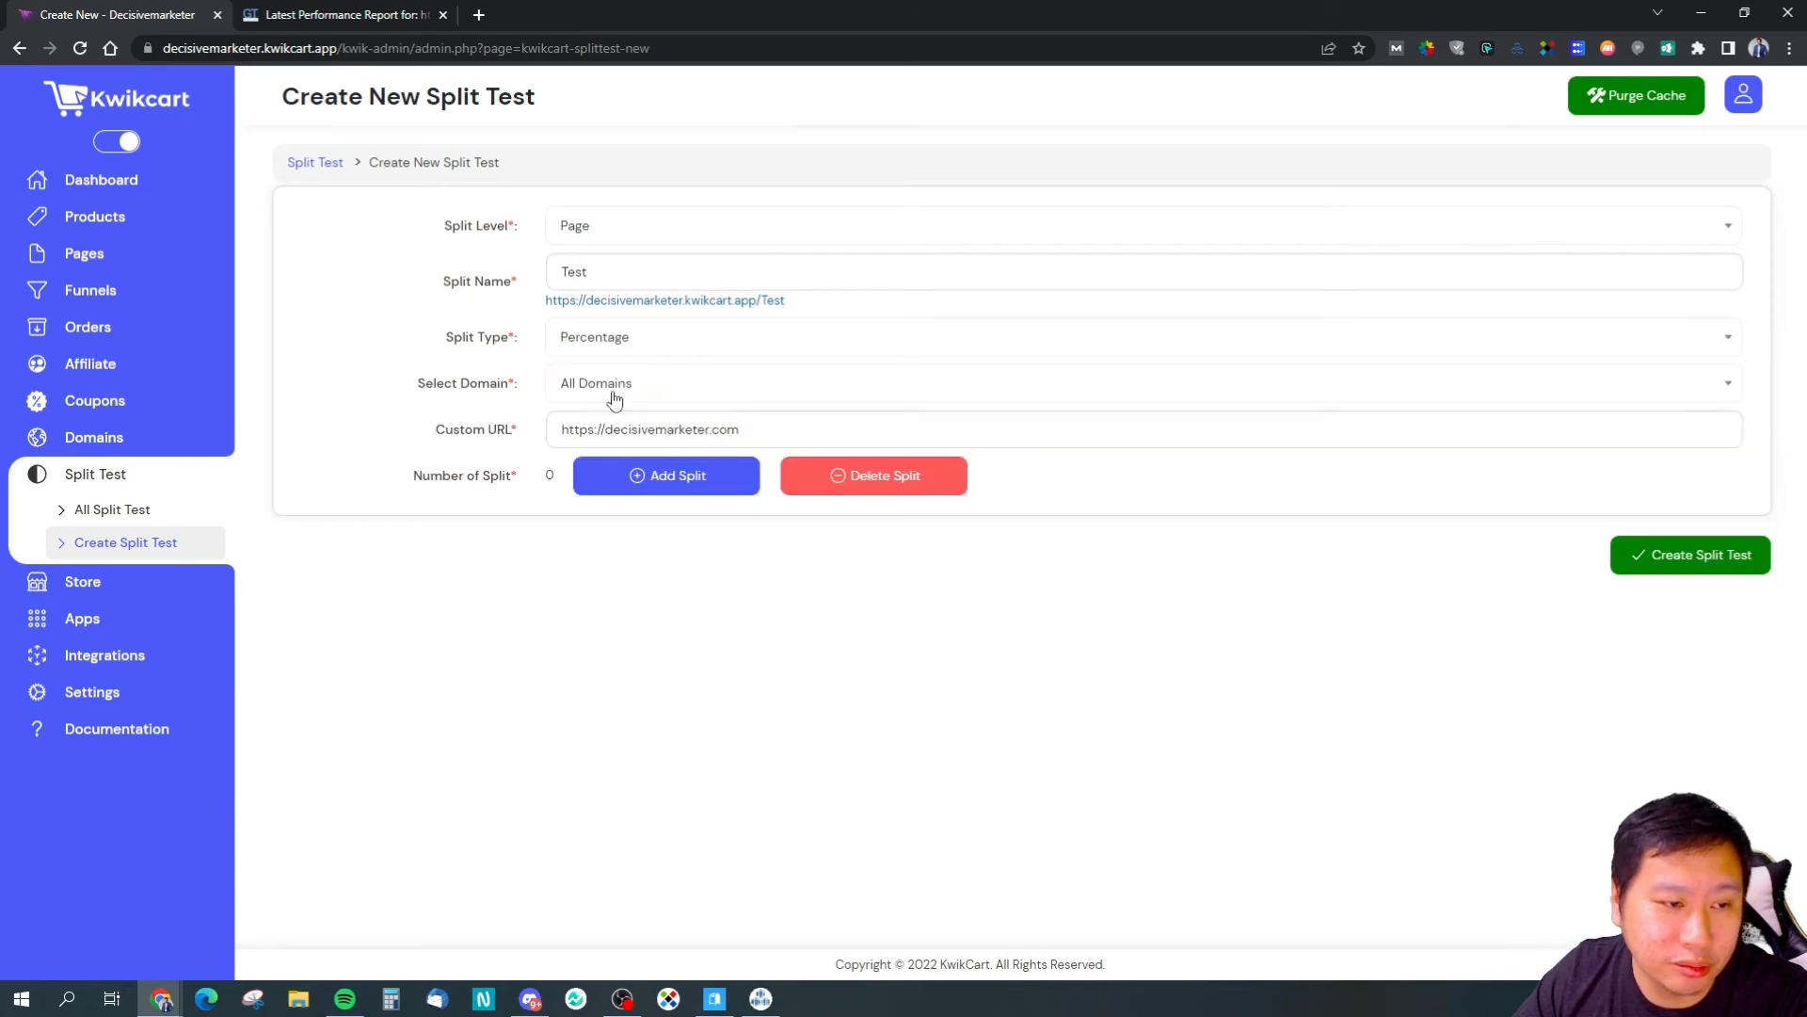
Step: Add two splits to the test and set each one's percentage to 50
{"action": "left_click", "coordinate": [635, 475]}
{"action": "left_click", "coordinate": [637, 477]}
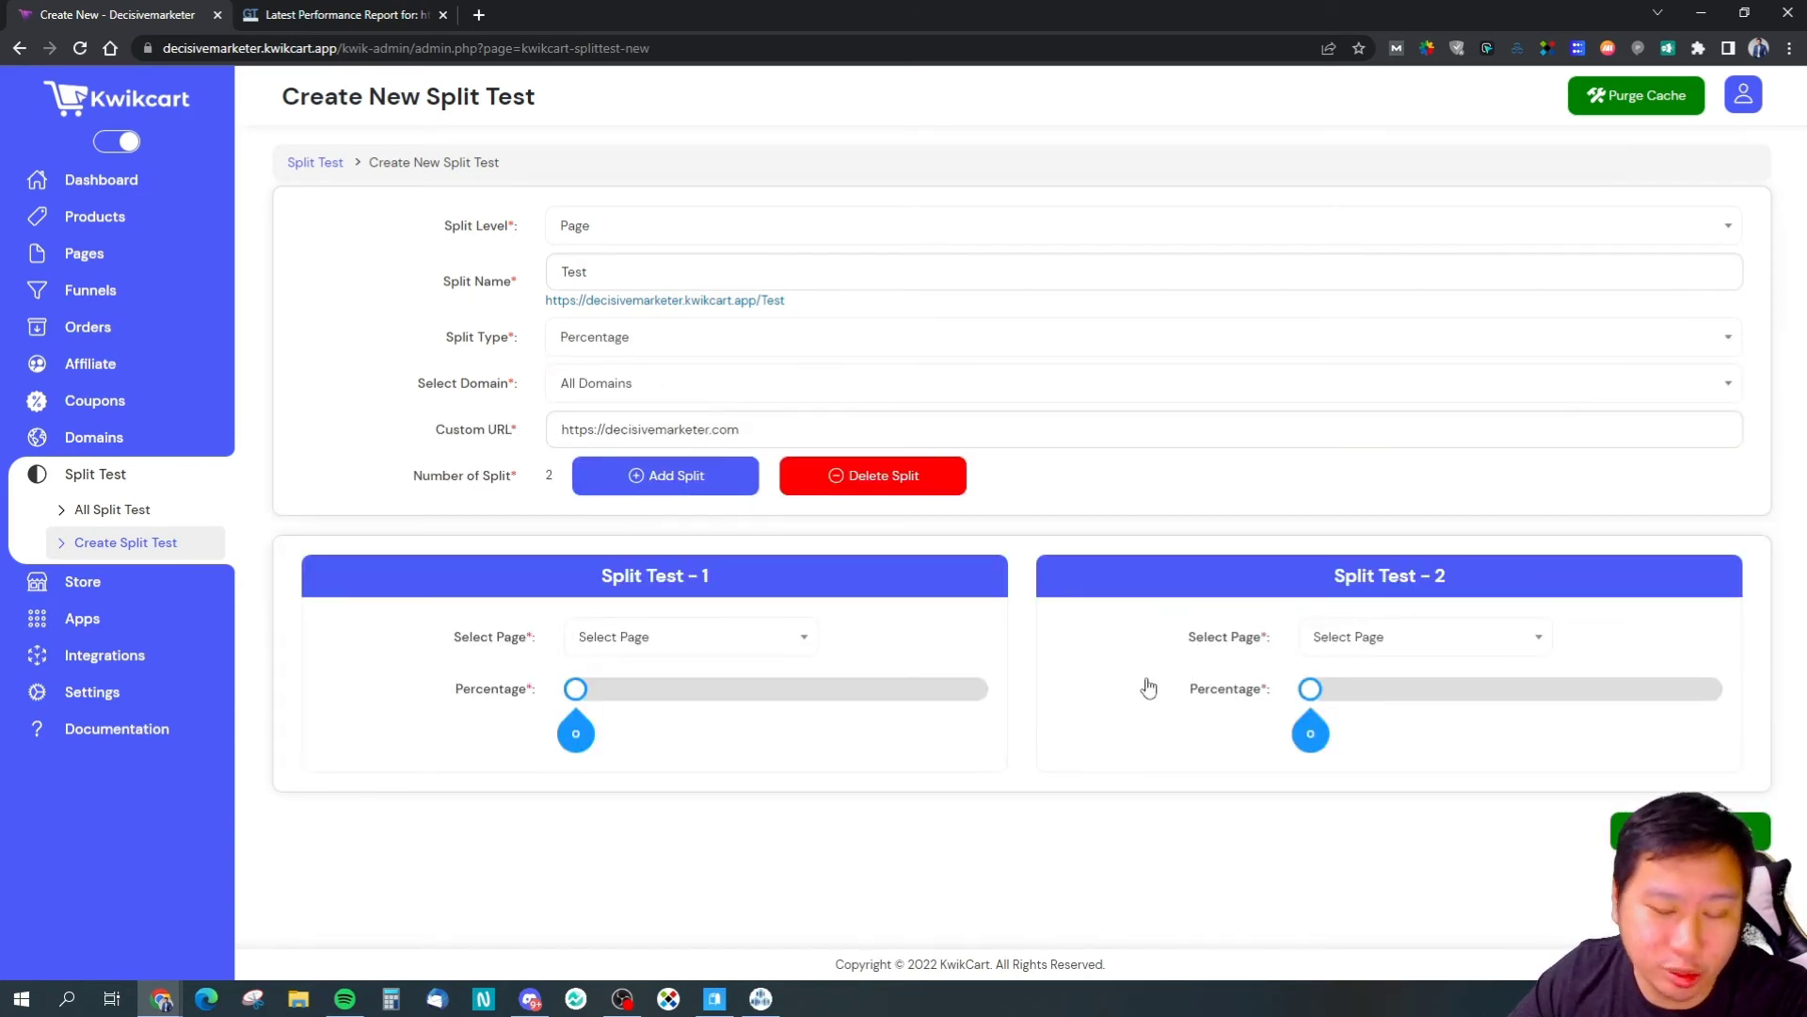
{"action": "left_click_drag", "start_coordinate": [576, 688], "coordinate": [774, 684]}
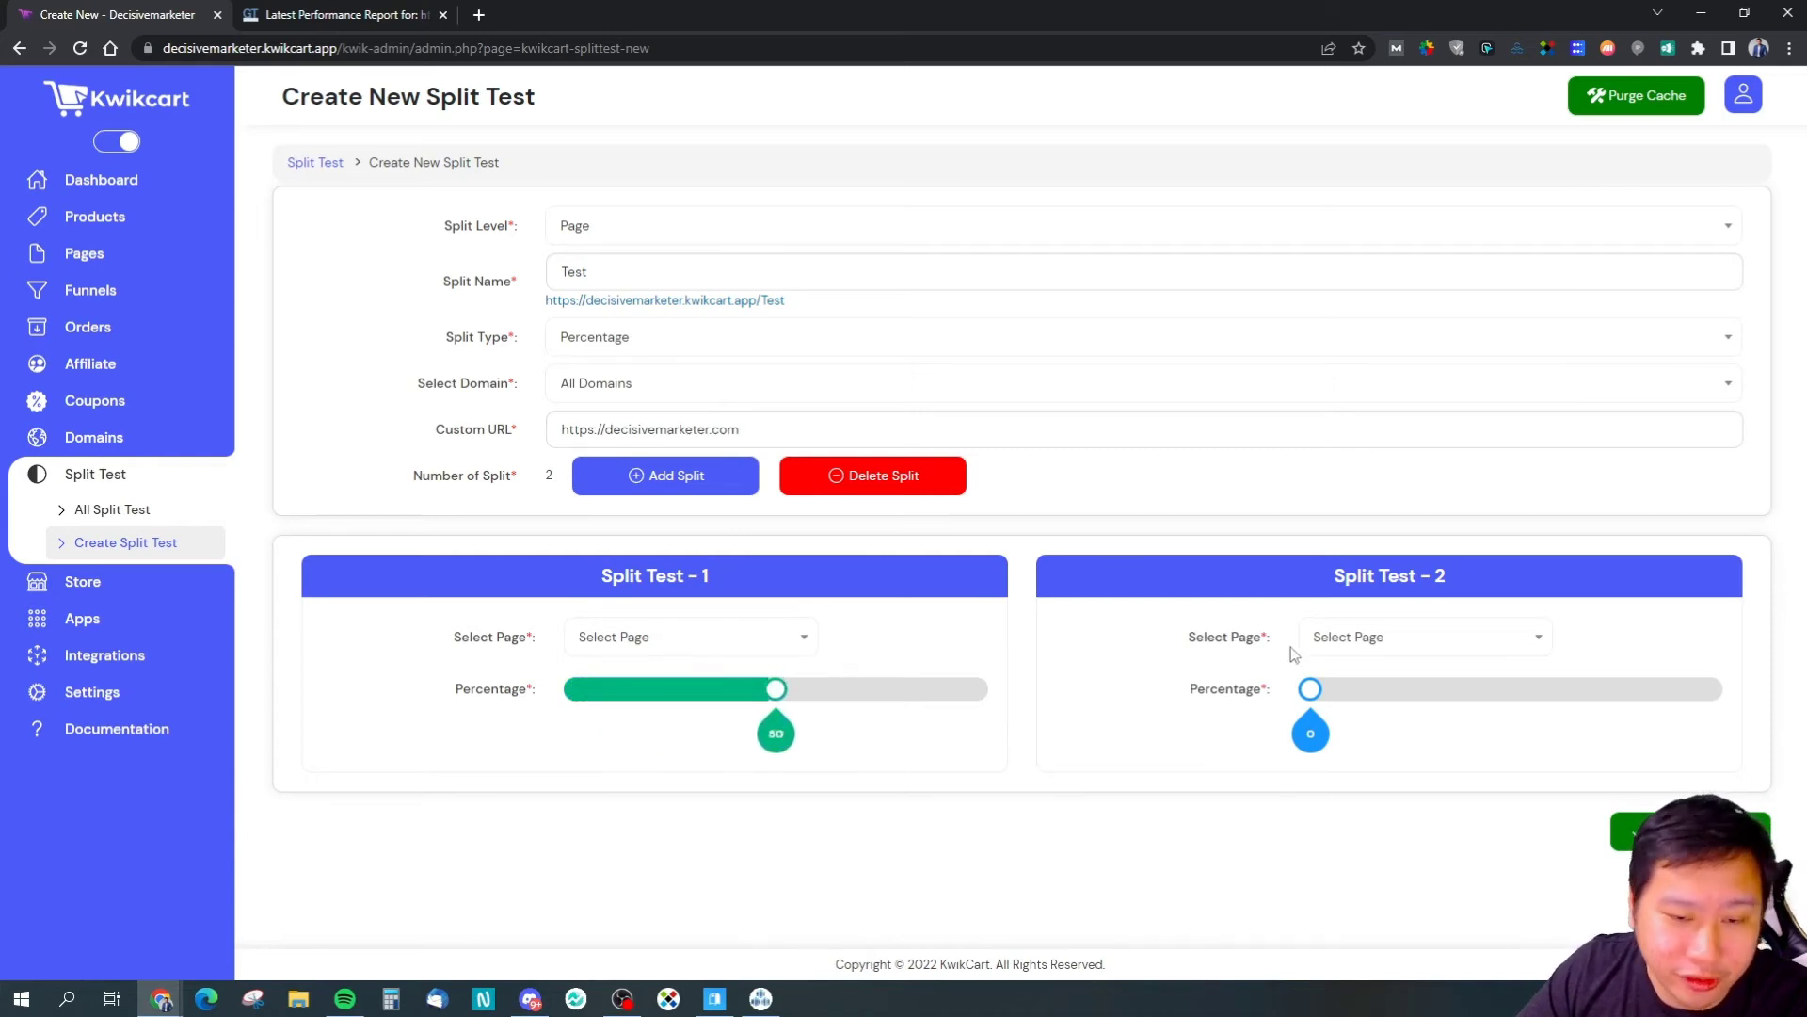
{"action": "left_click_drag", "start_coordinate": [1311, 688], "coordinate": [1511, 690]}
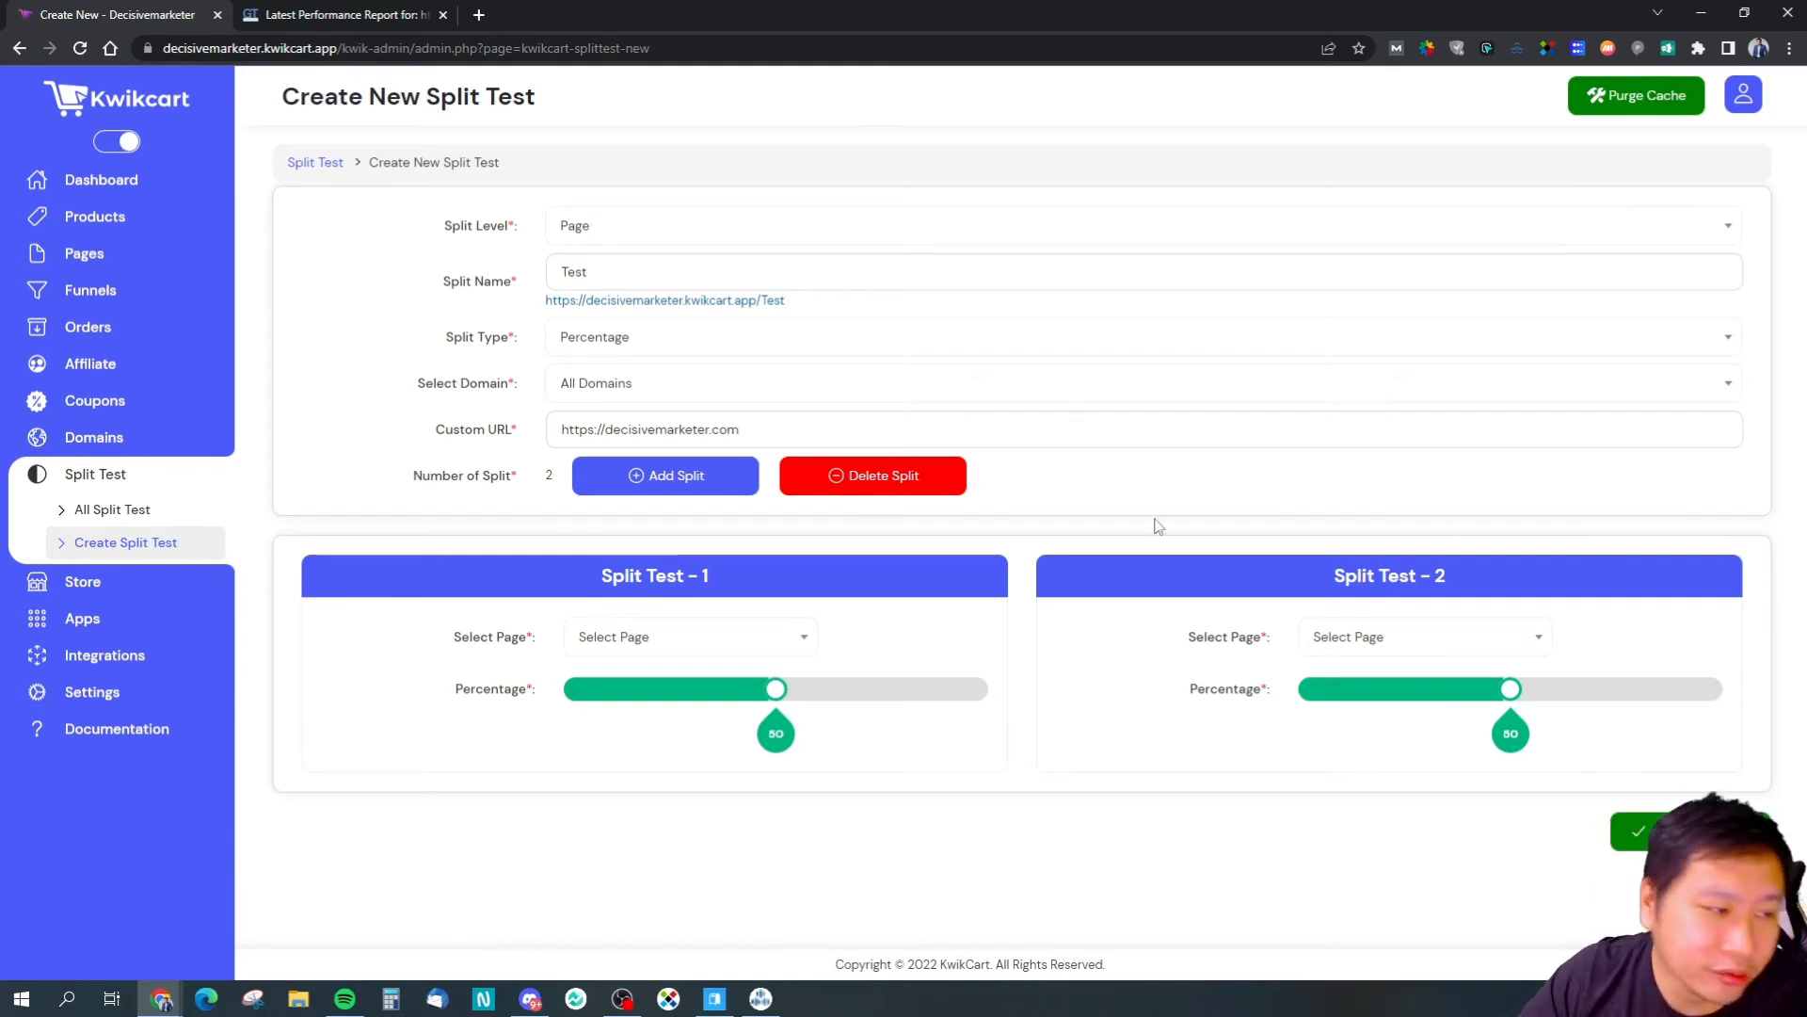
Step: View the store layouts list and open the Template 1 layout for editing
{"action": "left_click", "coordinate": [87, 583]}
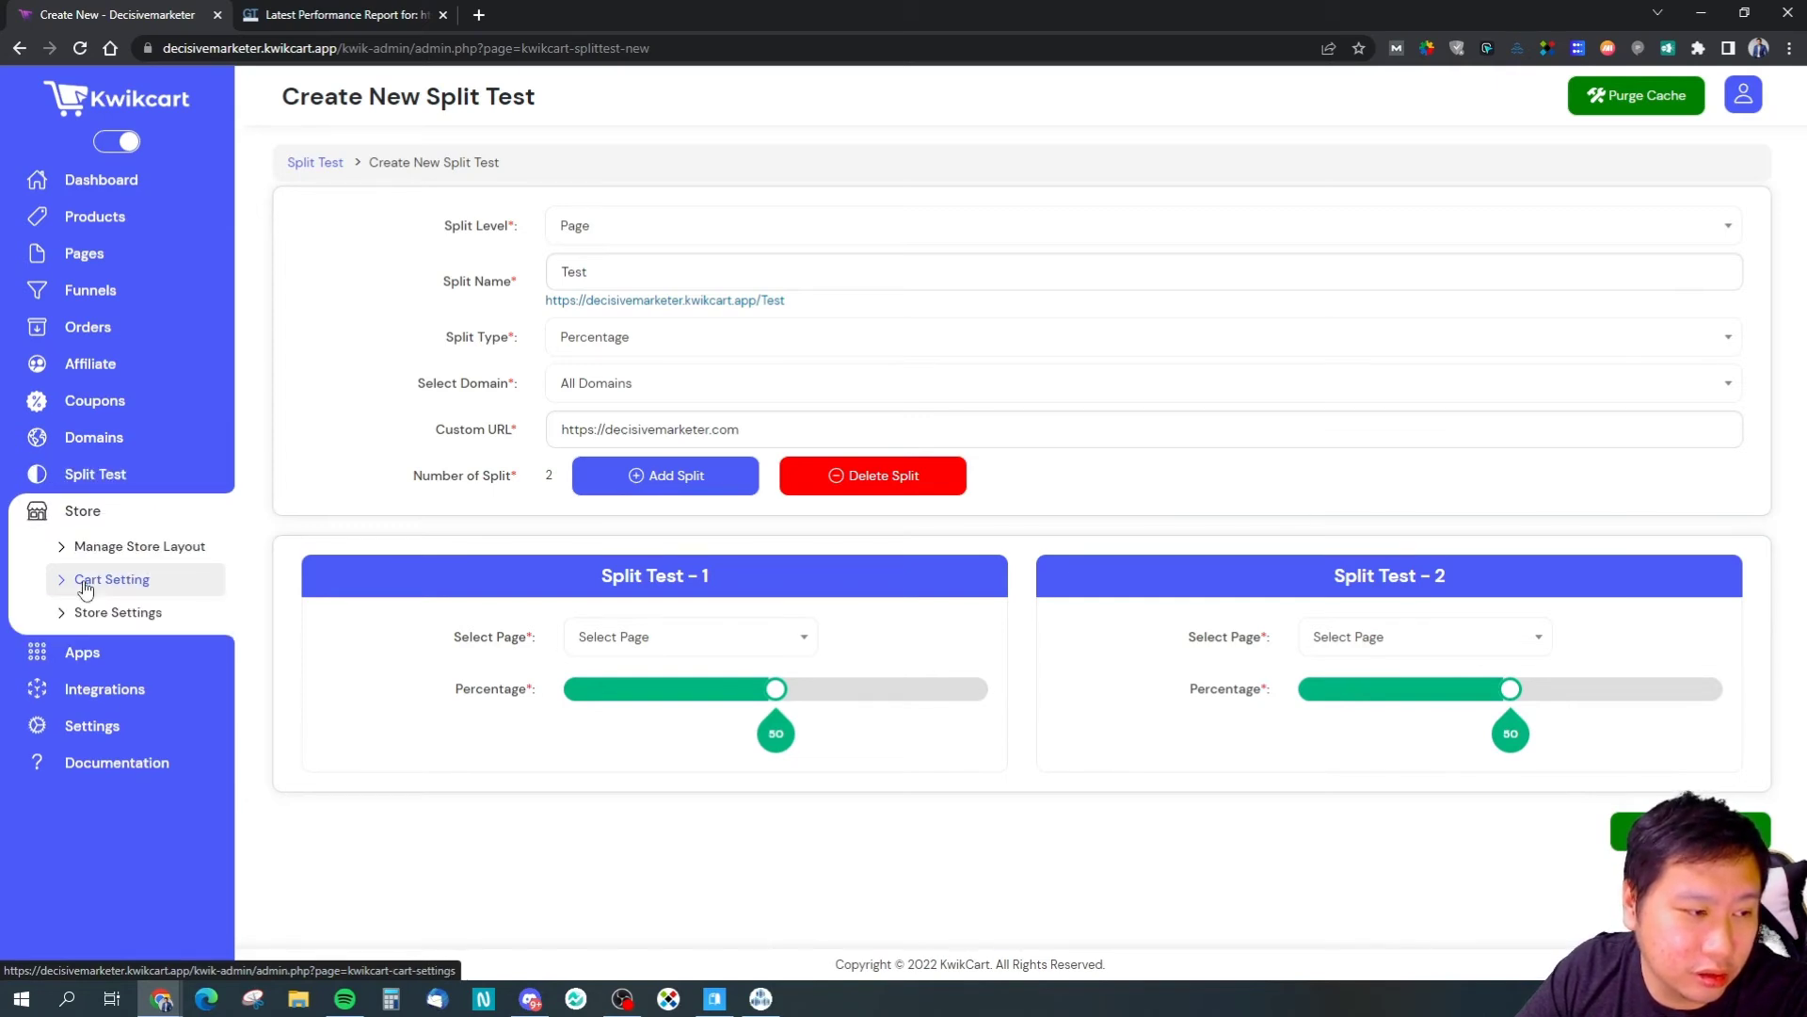
{"action": "left_click", "coordinate": [133, 548]}
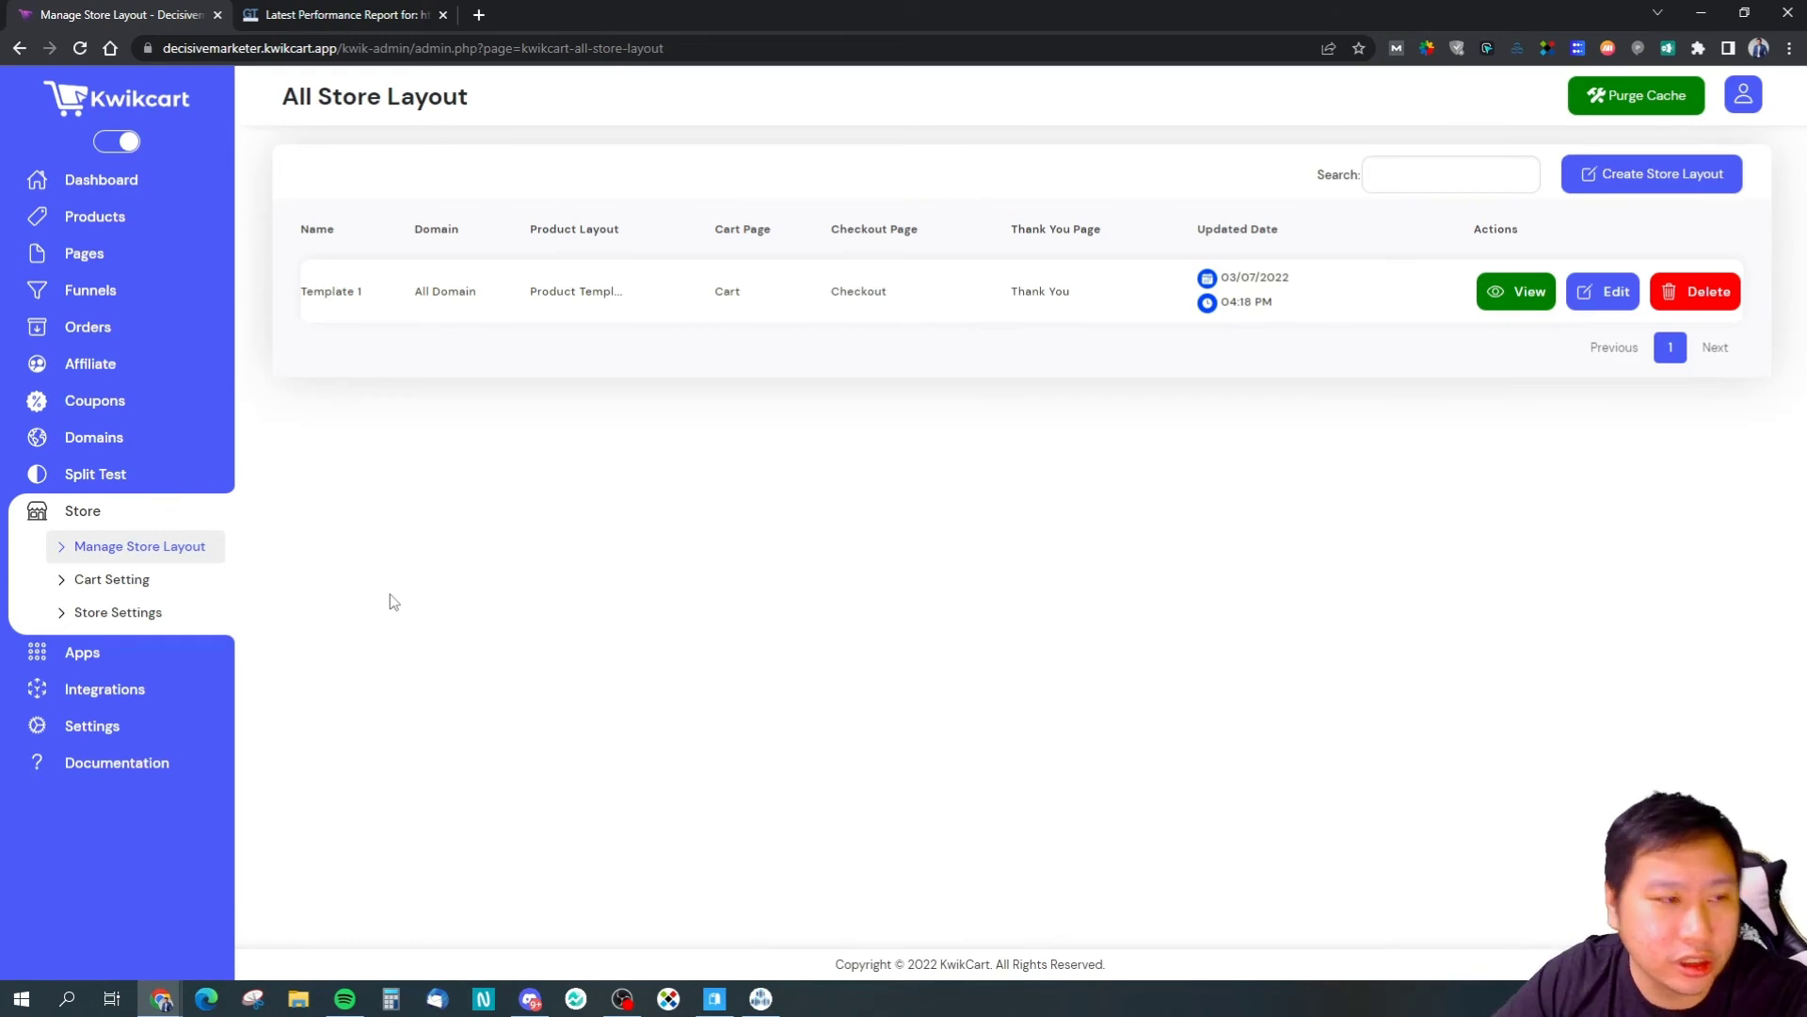
{"action": "left_click", "coordinate": [1511, 292]}
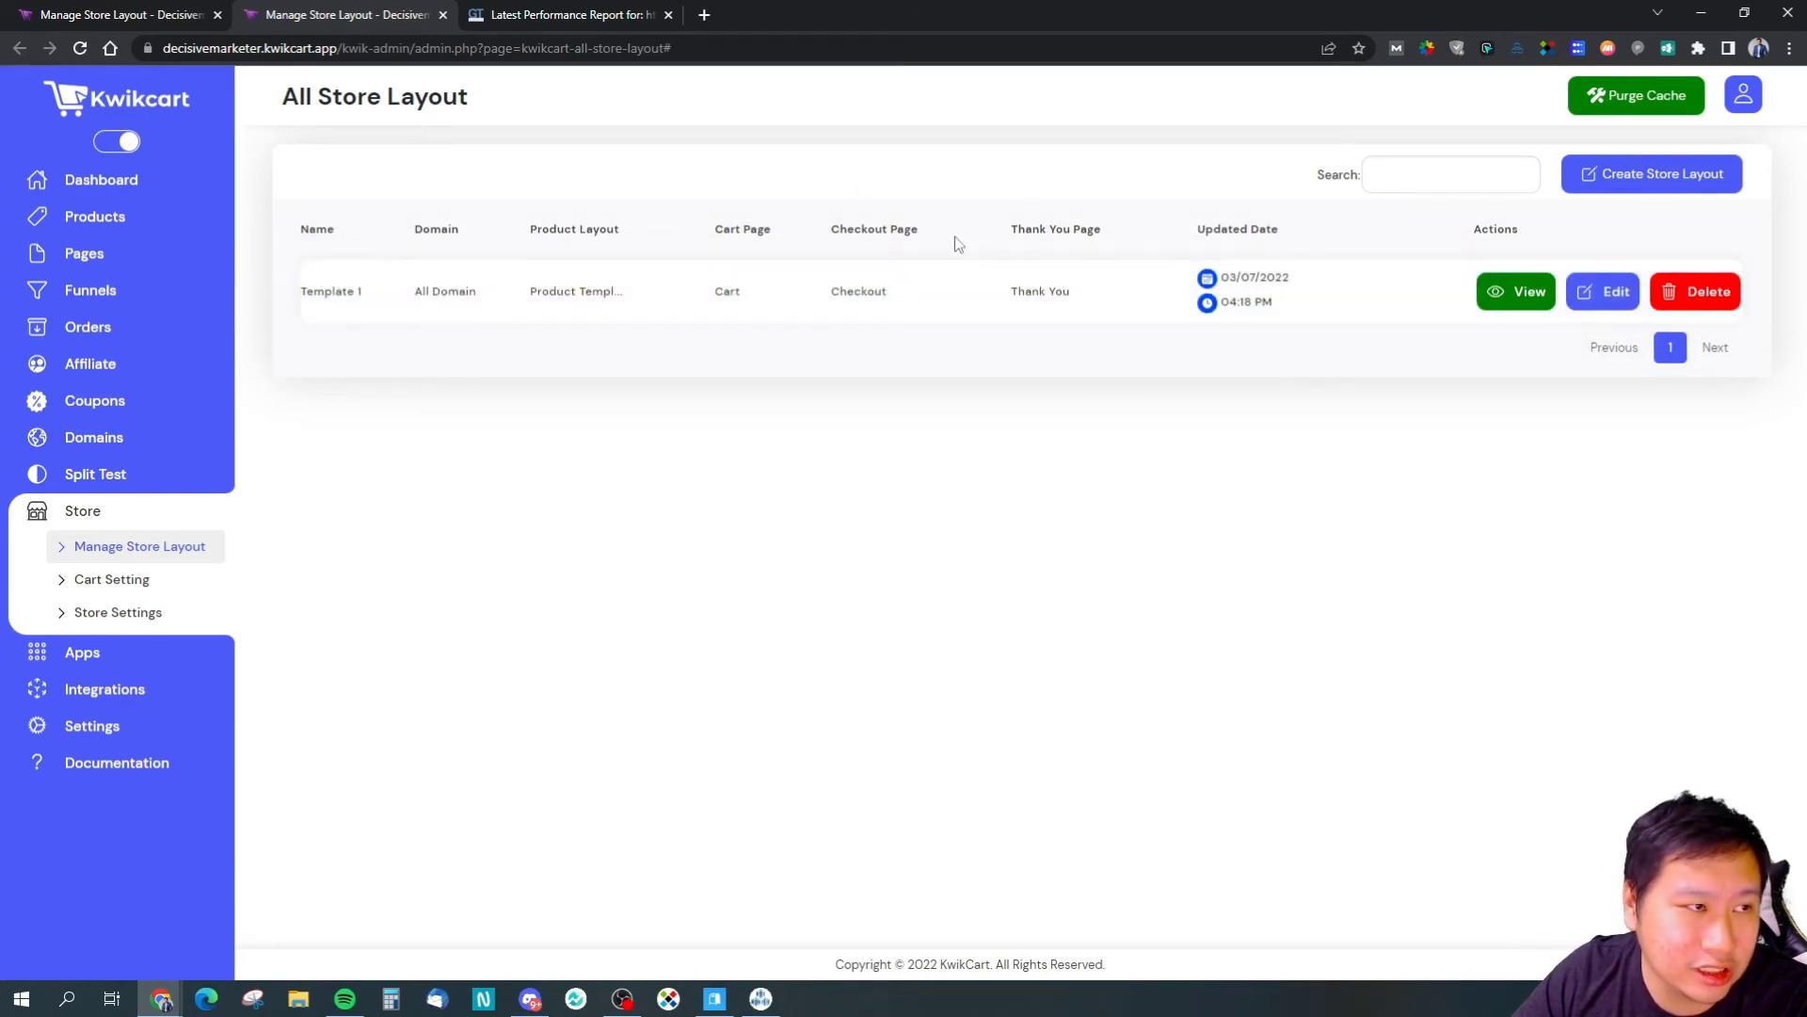
{"action": "left_click", "coordinate": [1609, 293]}
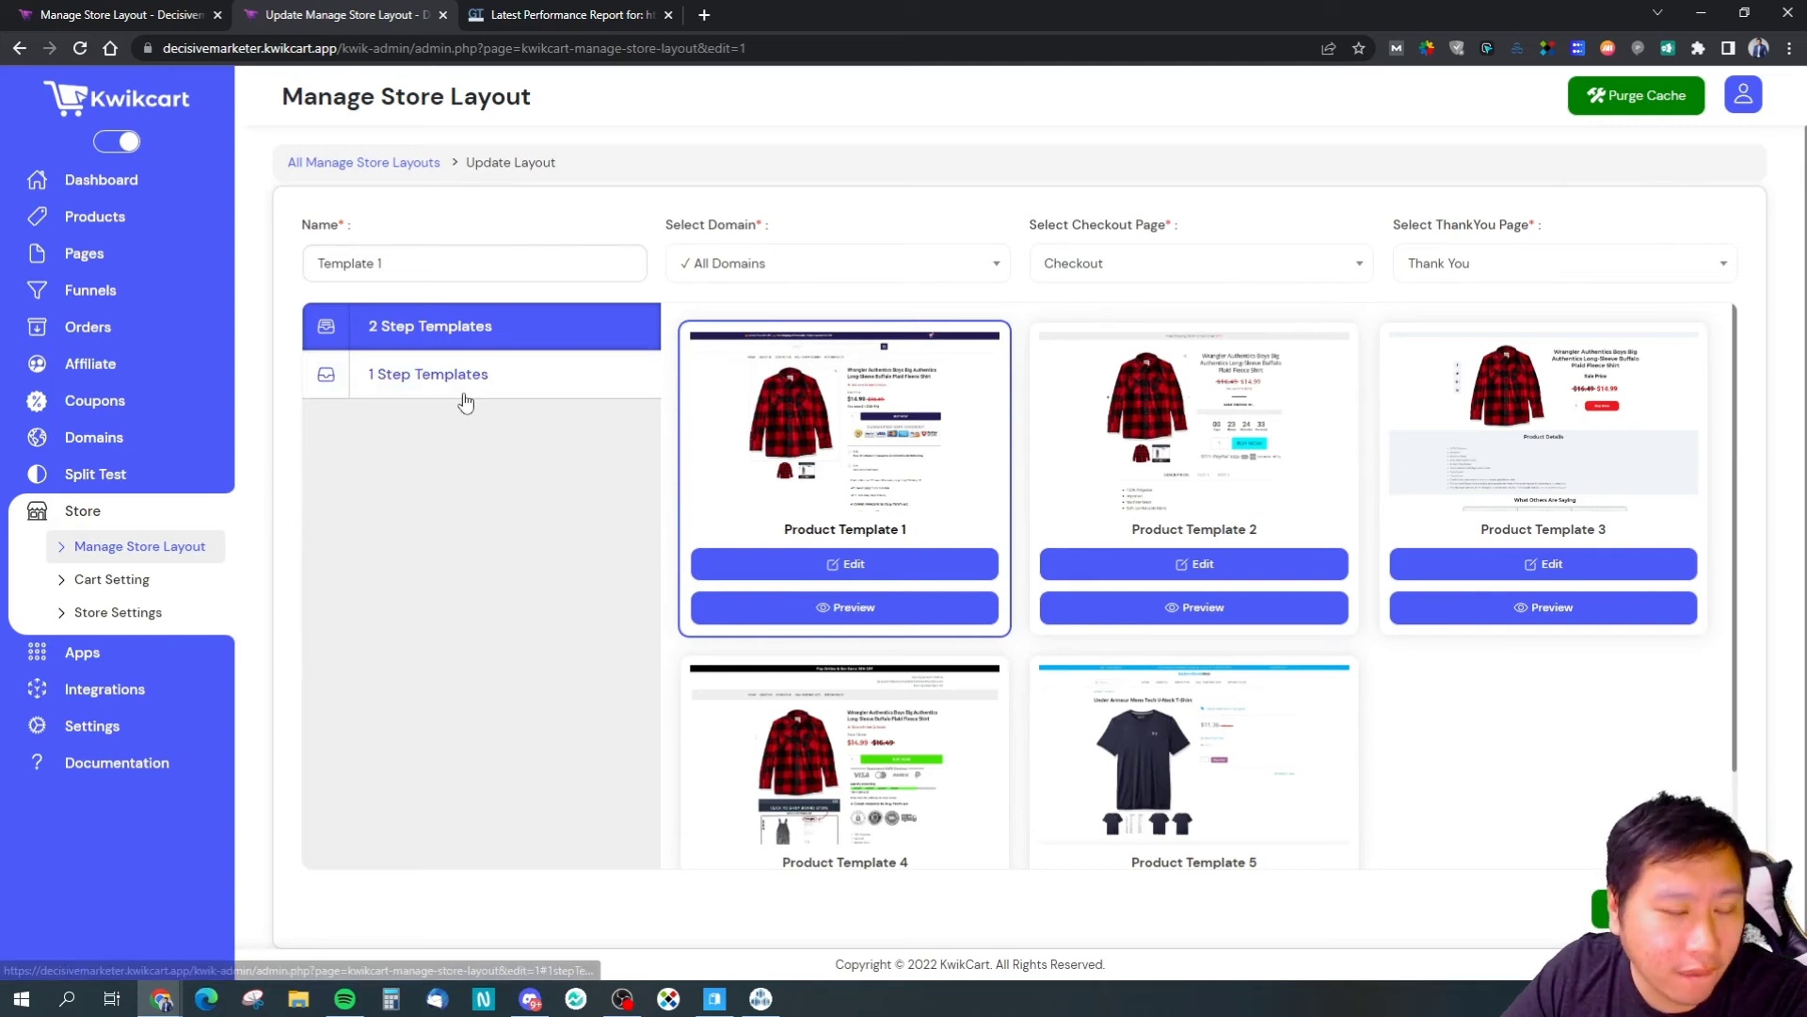
Step: Browse the 2 Step and 1 Step product templates available for the store layout
{"action": "scroll", "coordinate": [1423, 708], "scroll_direction": "down", "scroll_amount": 1}
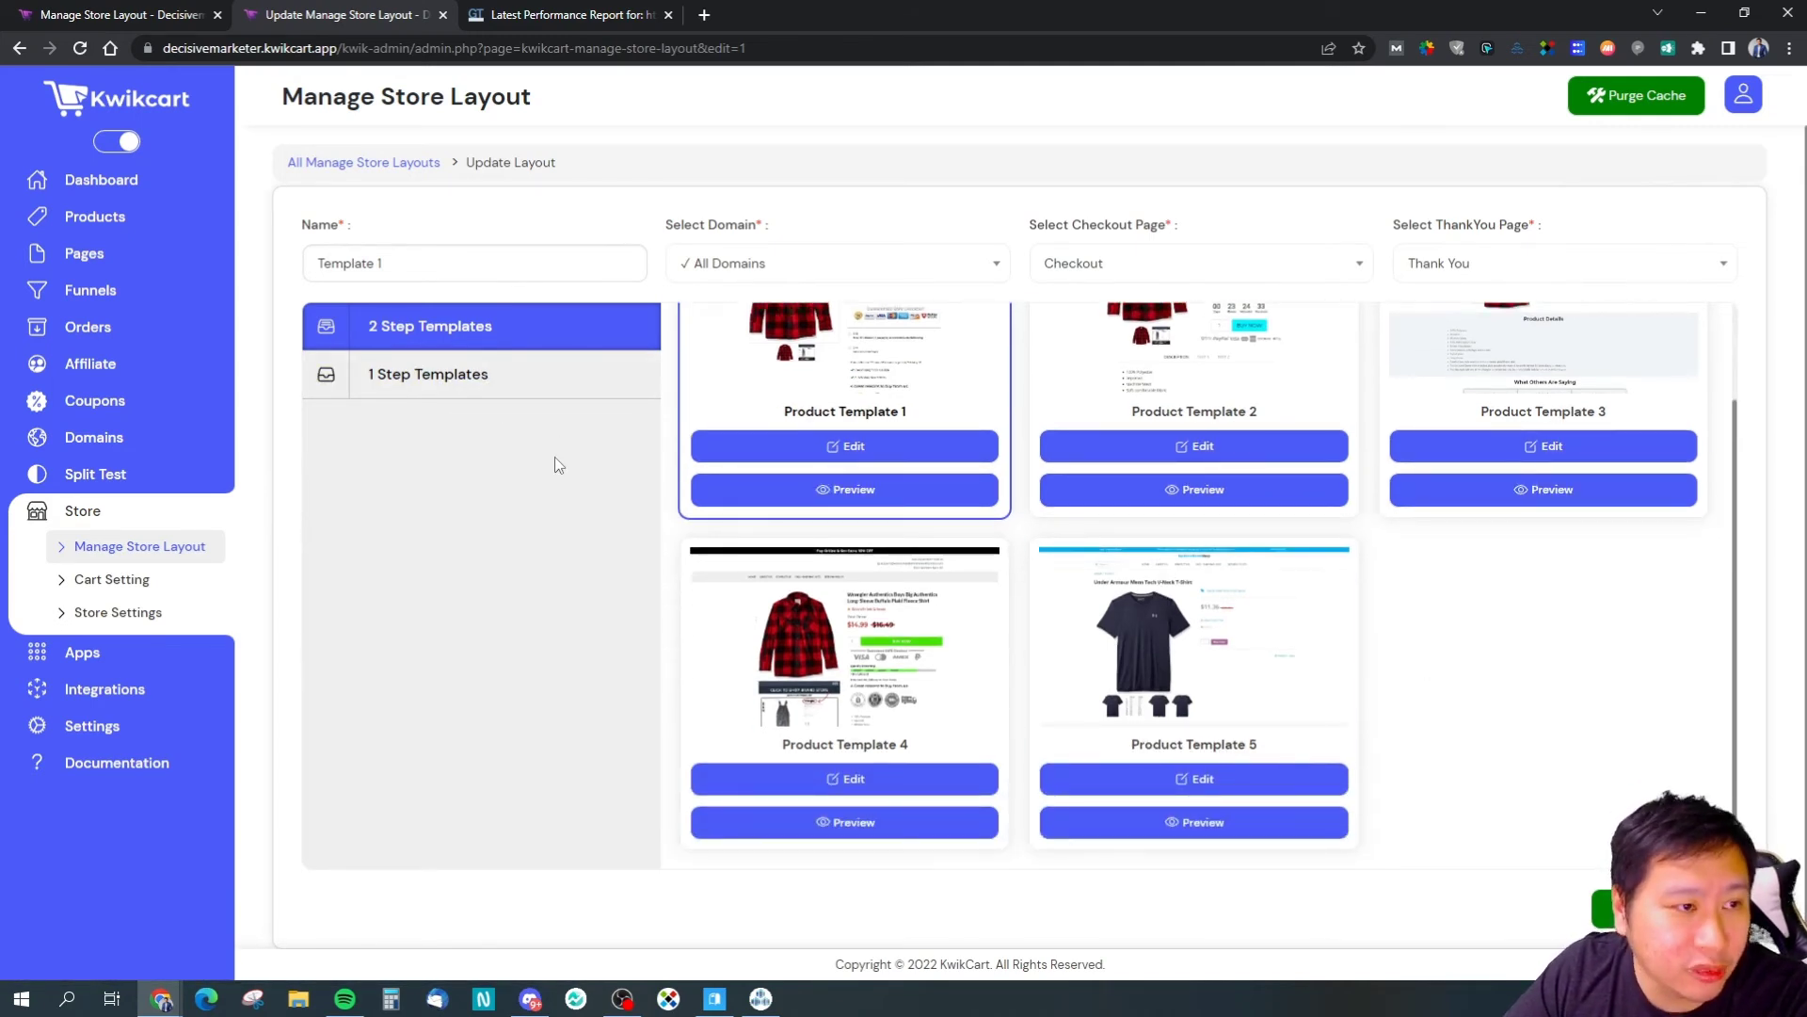
{"action": "scroll", "coordinate": [1271, 678], "scroll_direction": "up", "scroll_amount": 1}
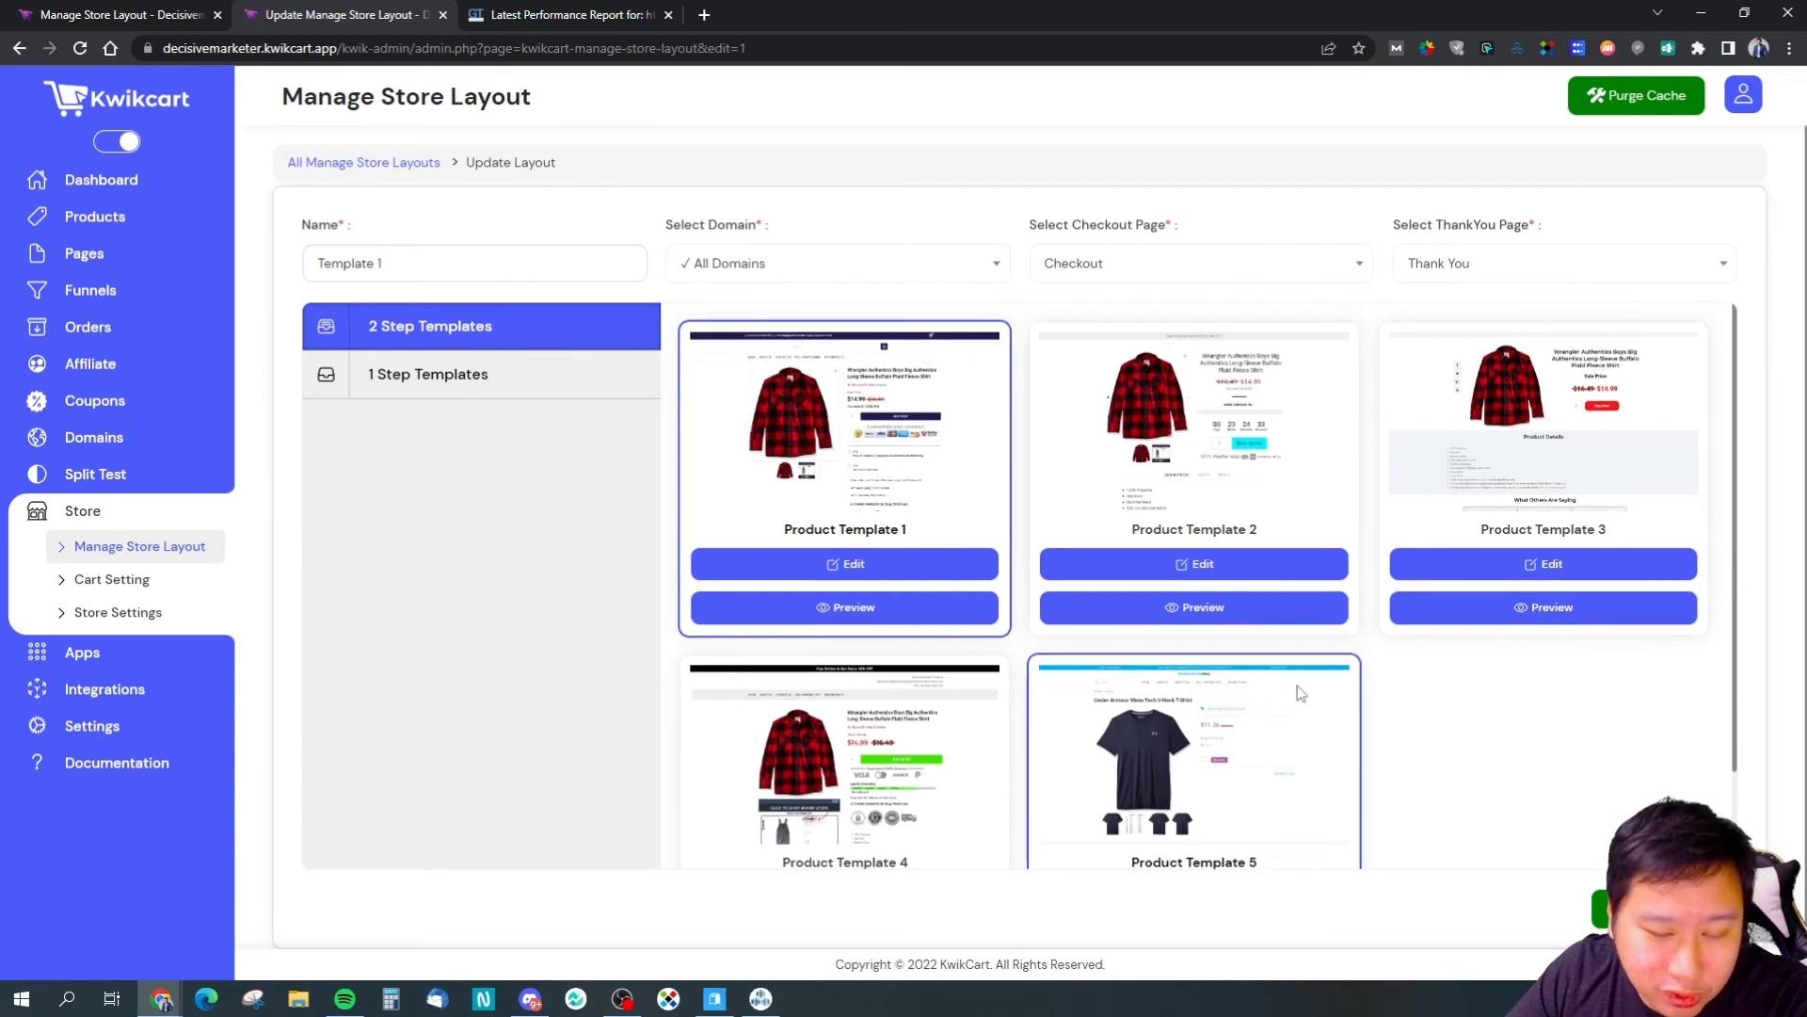
{"action": "left_click", "coordinate": [520, 377]}
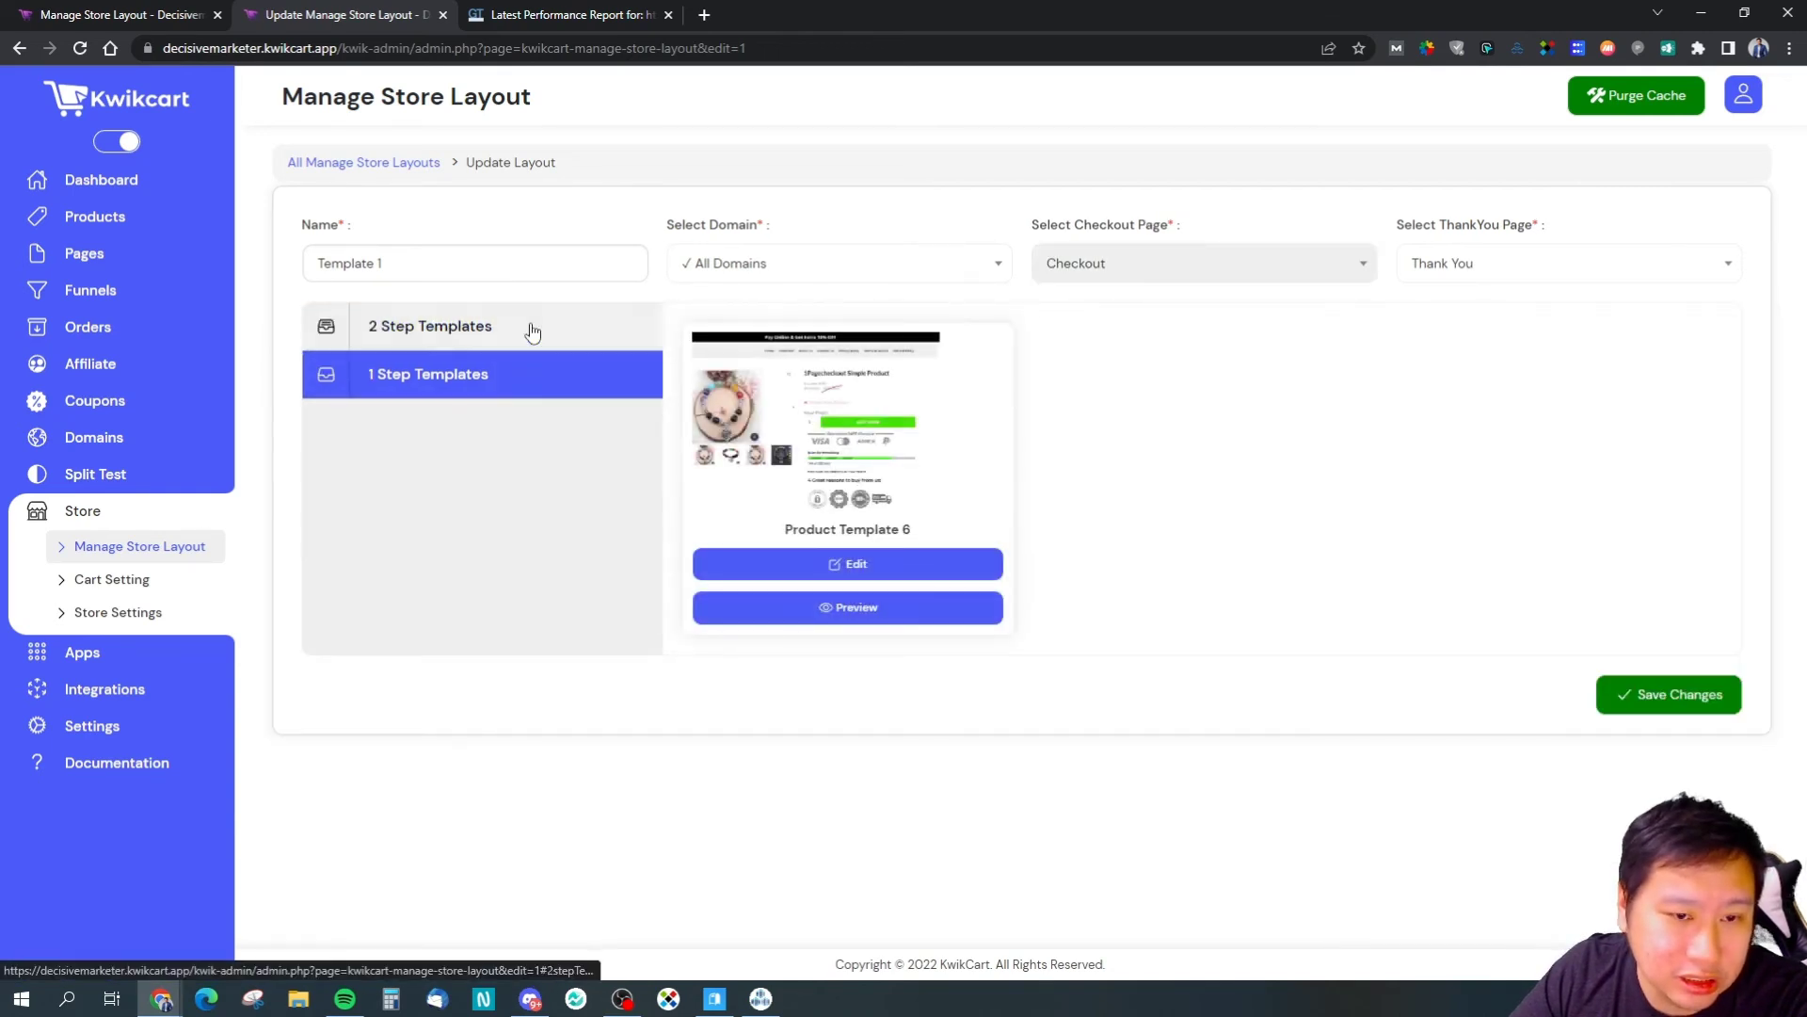
{"action": "left_click", "coordinate": [533, 328]}
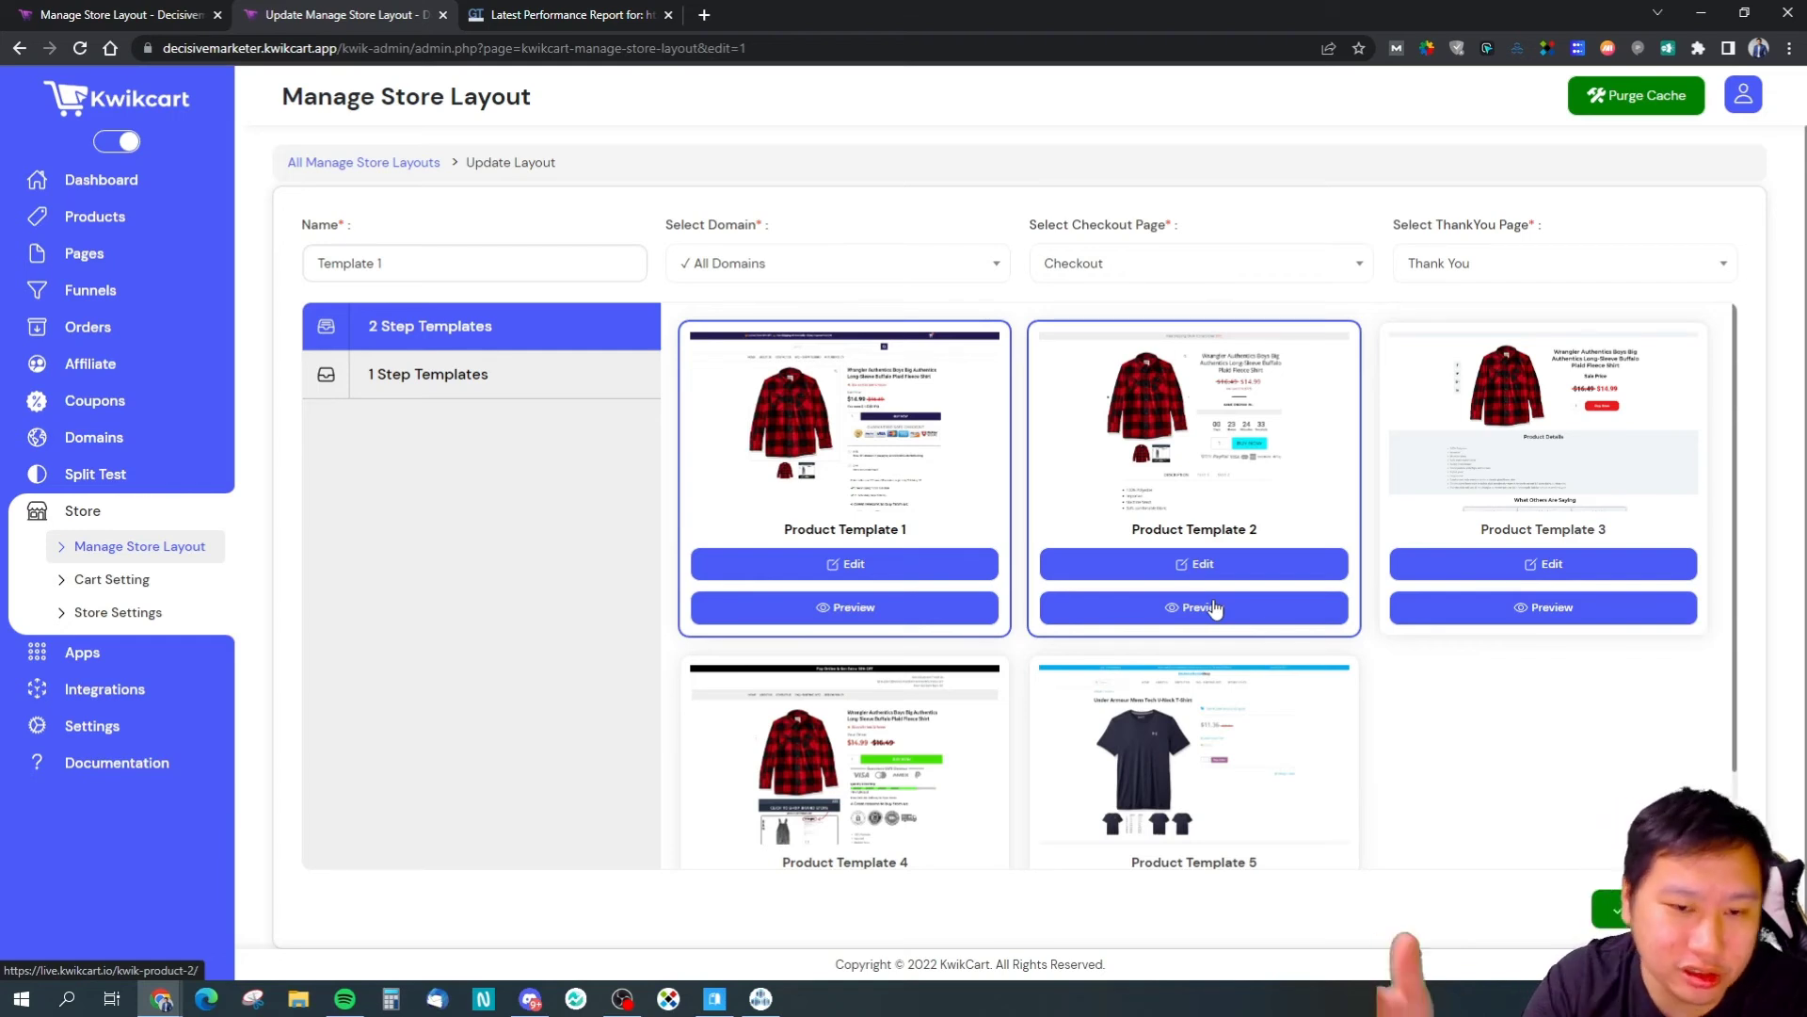
Step: Check the layout's domain and checkout page options, and compare the 1 Step and 2 Step templates again
{"action": "left_click", "coordinate": [859, 273]}
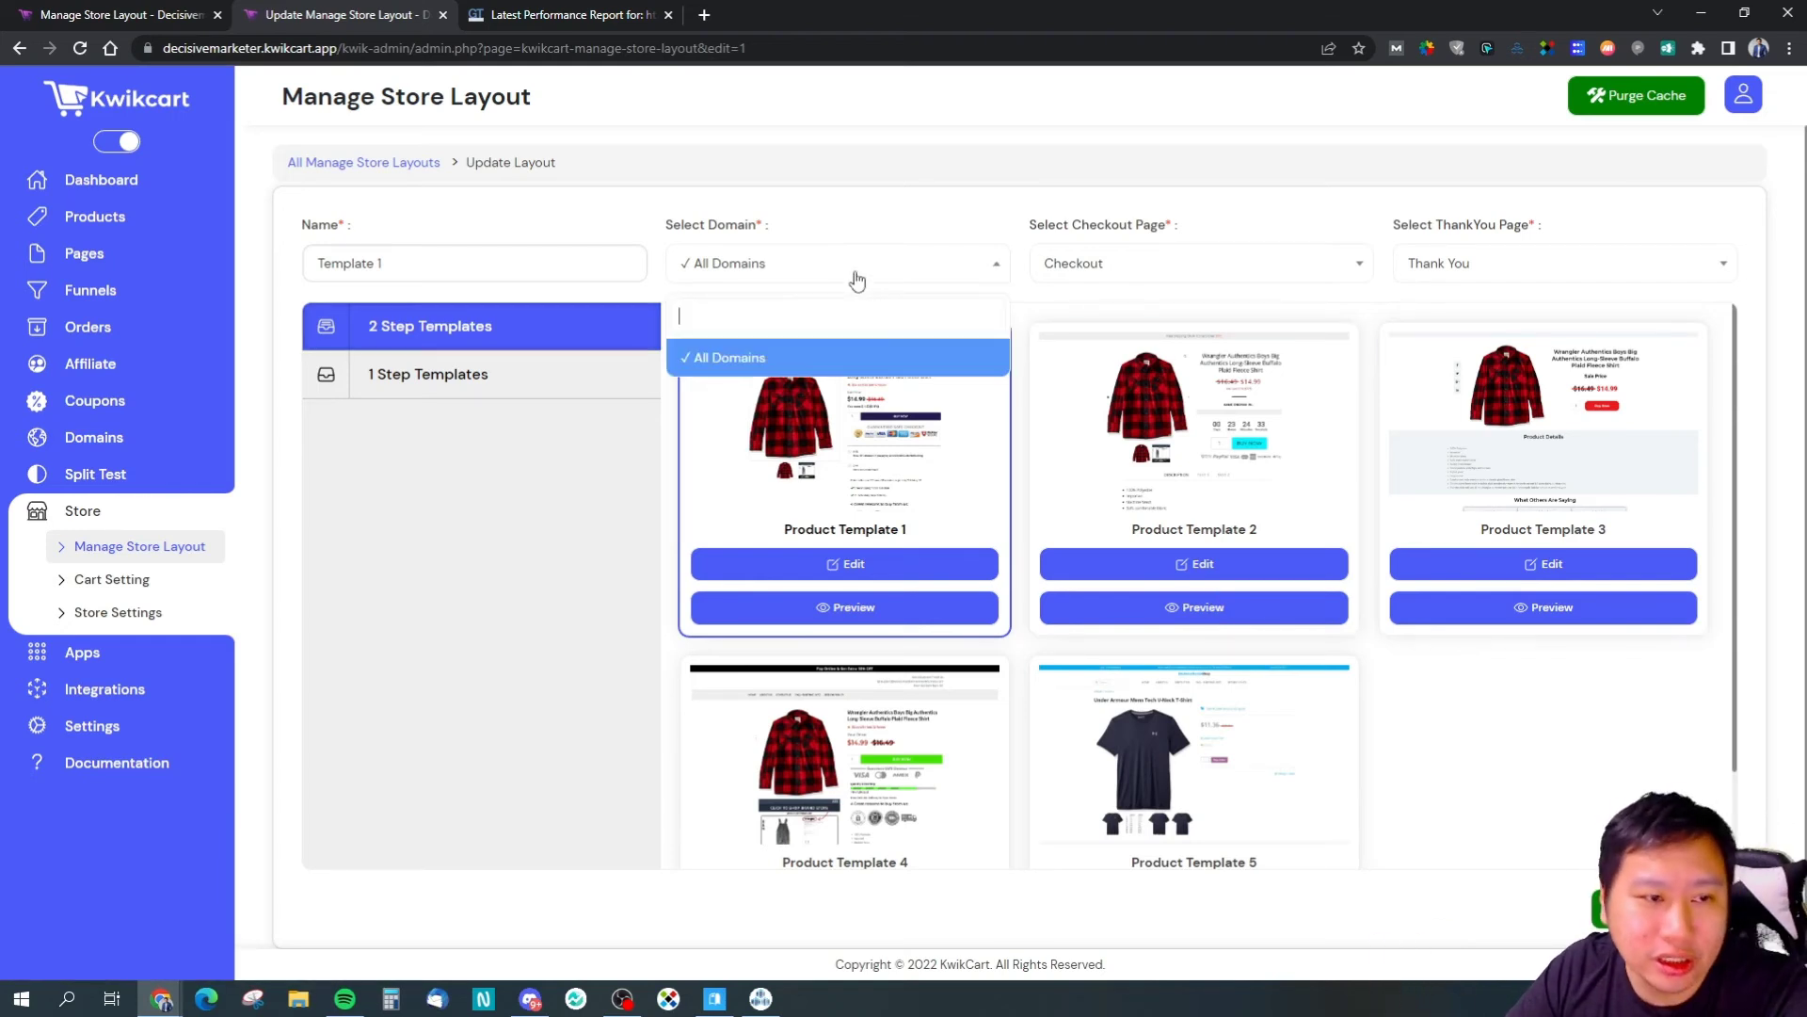
{"action": "left_click", "coordinate": [1047, 269]}
{"action": "left_click", "coordinate": [883, 270]}
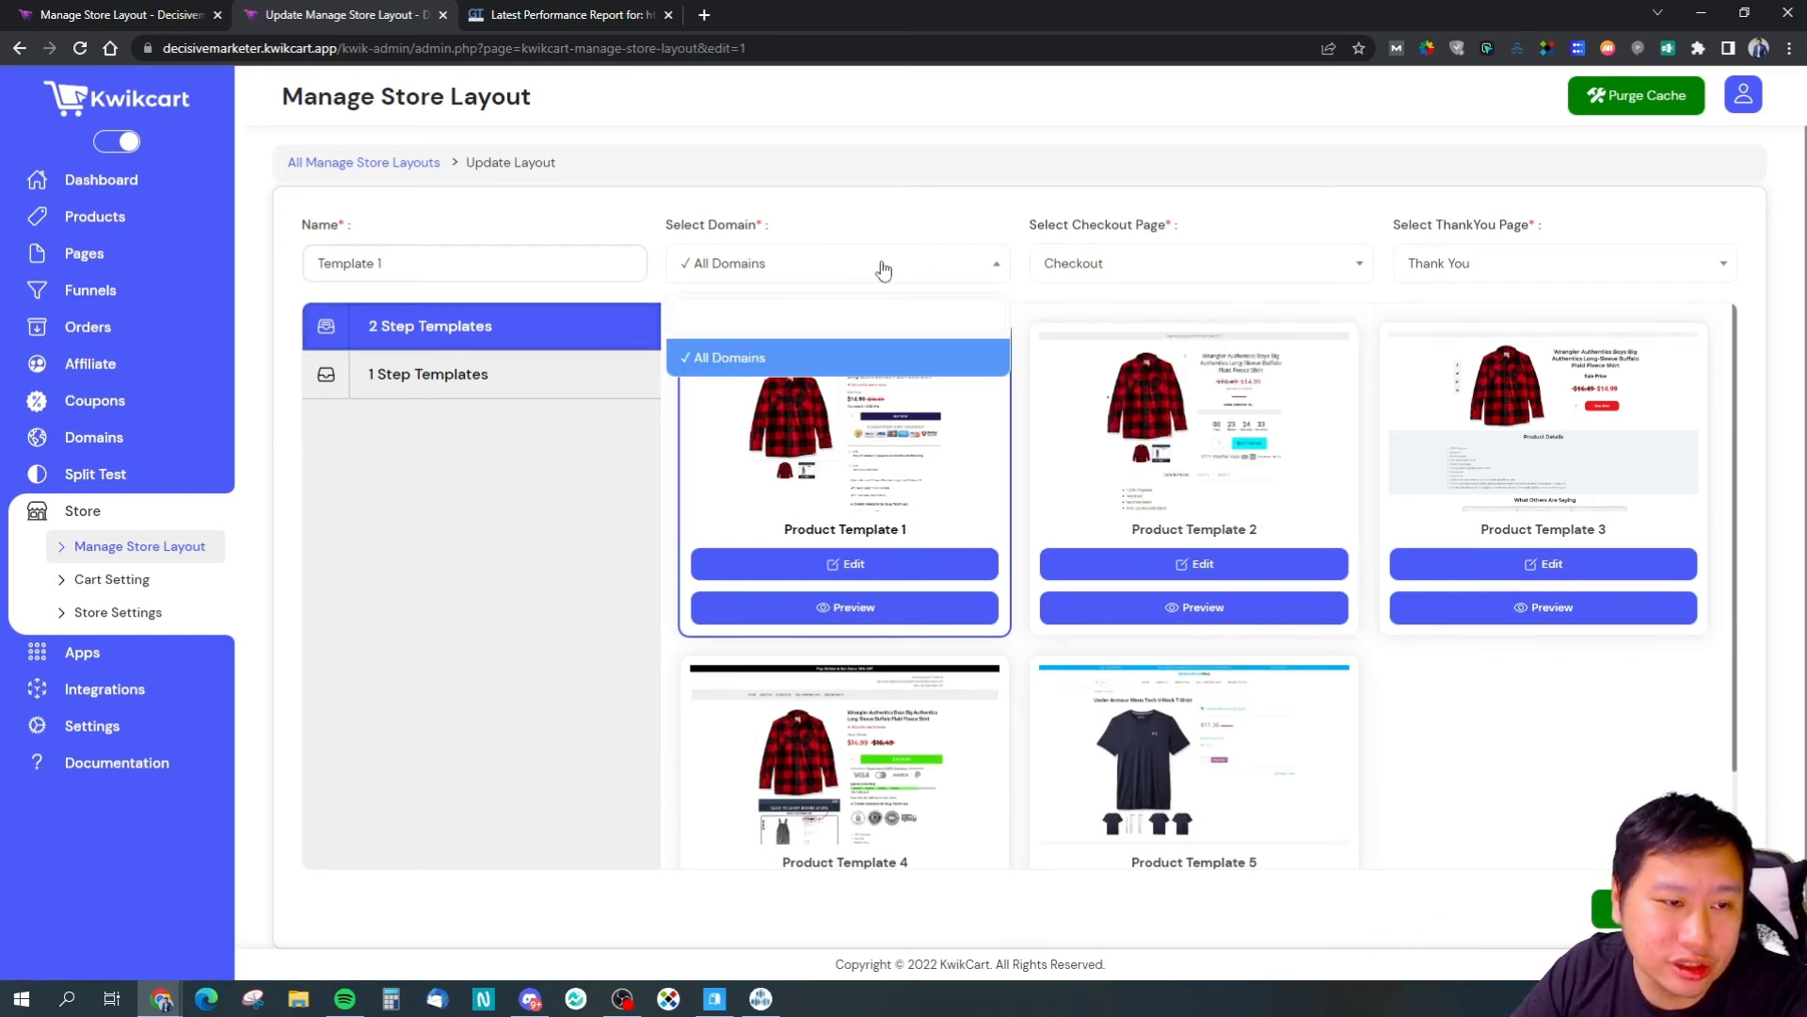
{"action": "left_click", "coordinate": [1129, 274]}
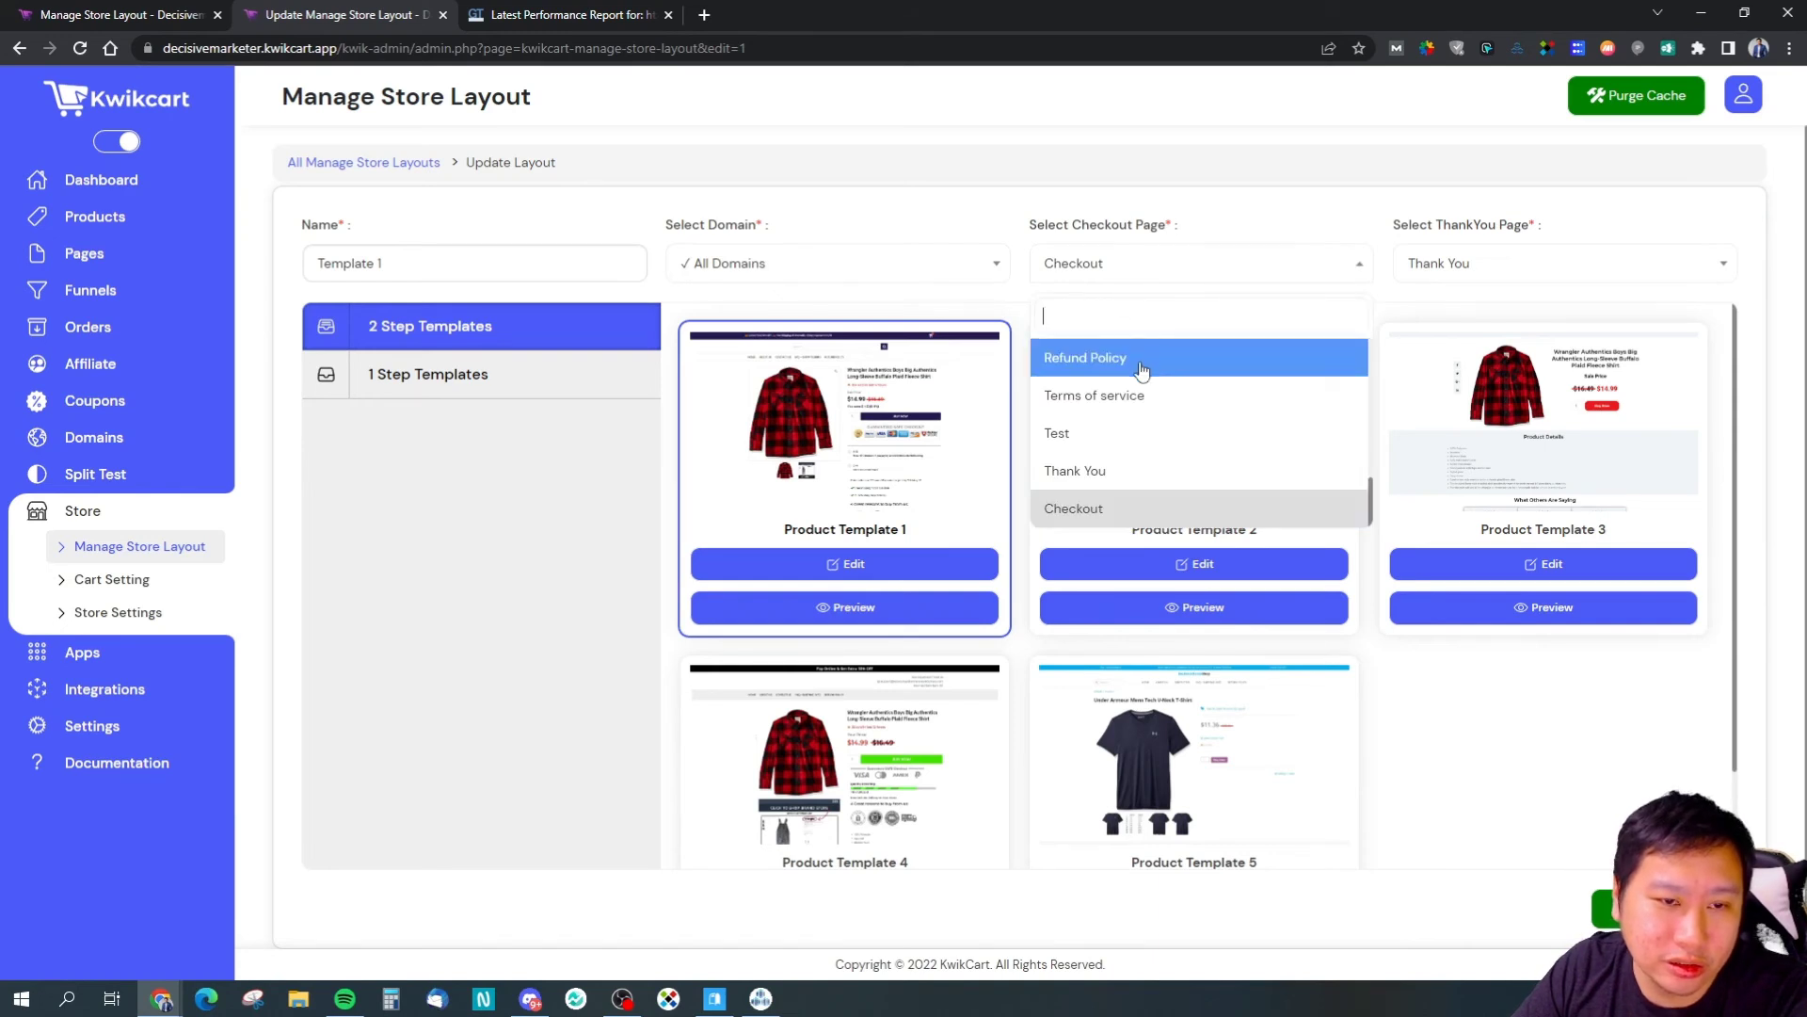
{"action": "left_click", "coordinate": [1396, 215]}
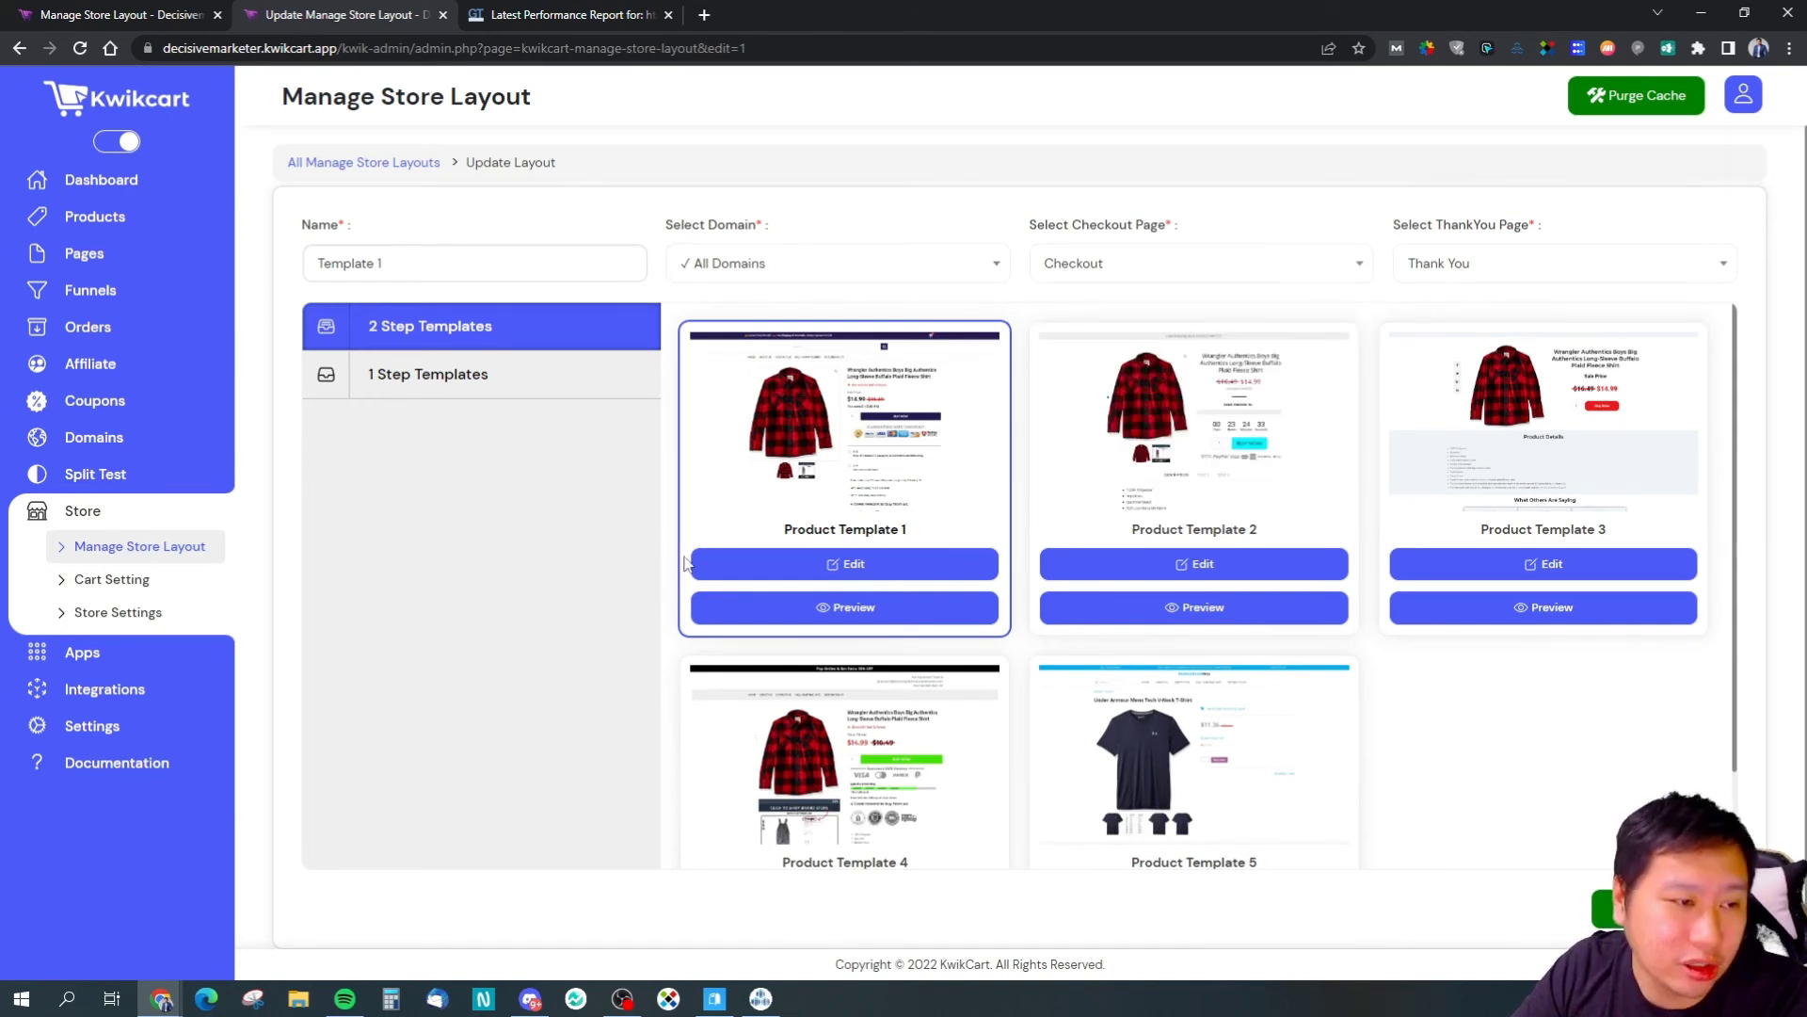
{"action": "left_click", "coordinate": [564, 378]}
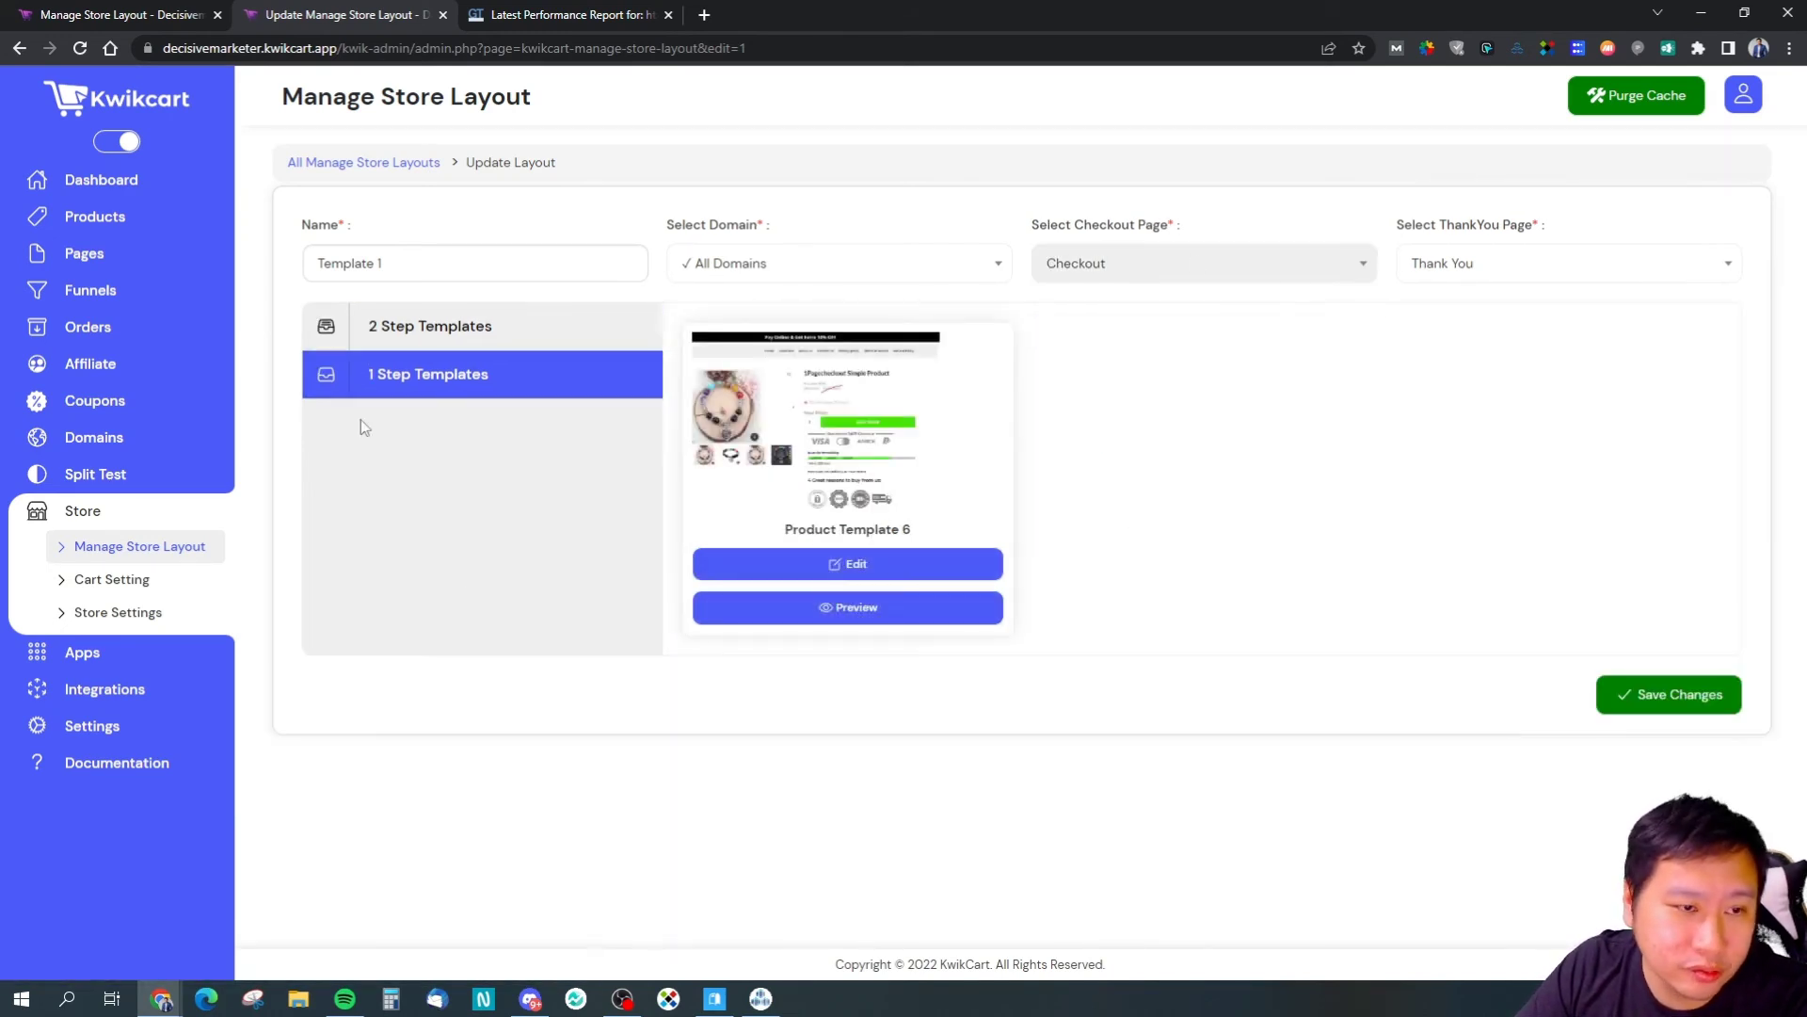
{"action": "left_click", "coordinate": [452, 326]}
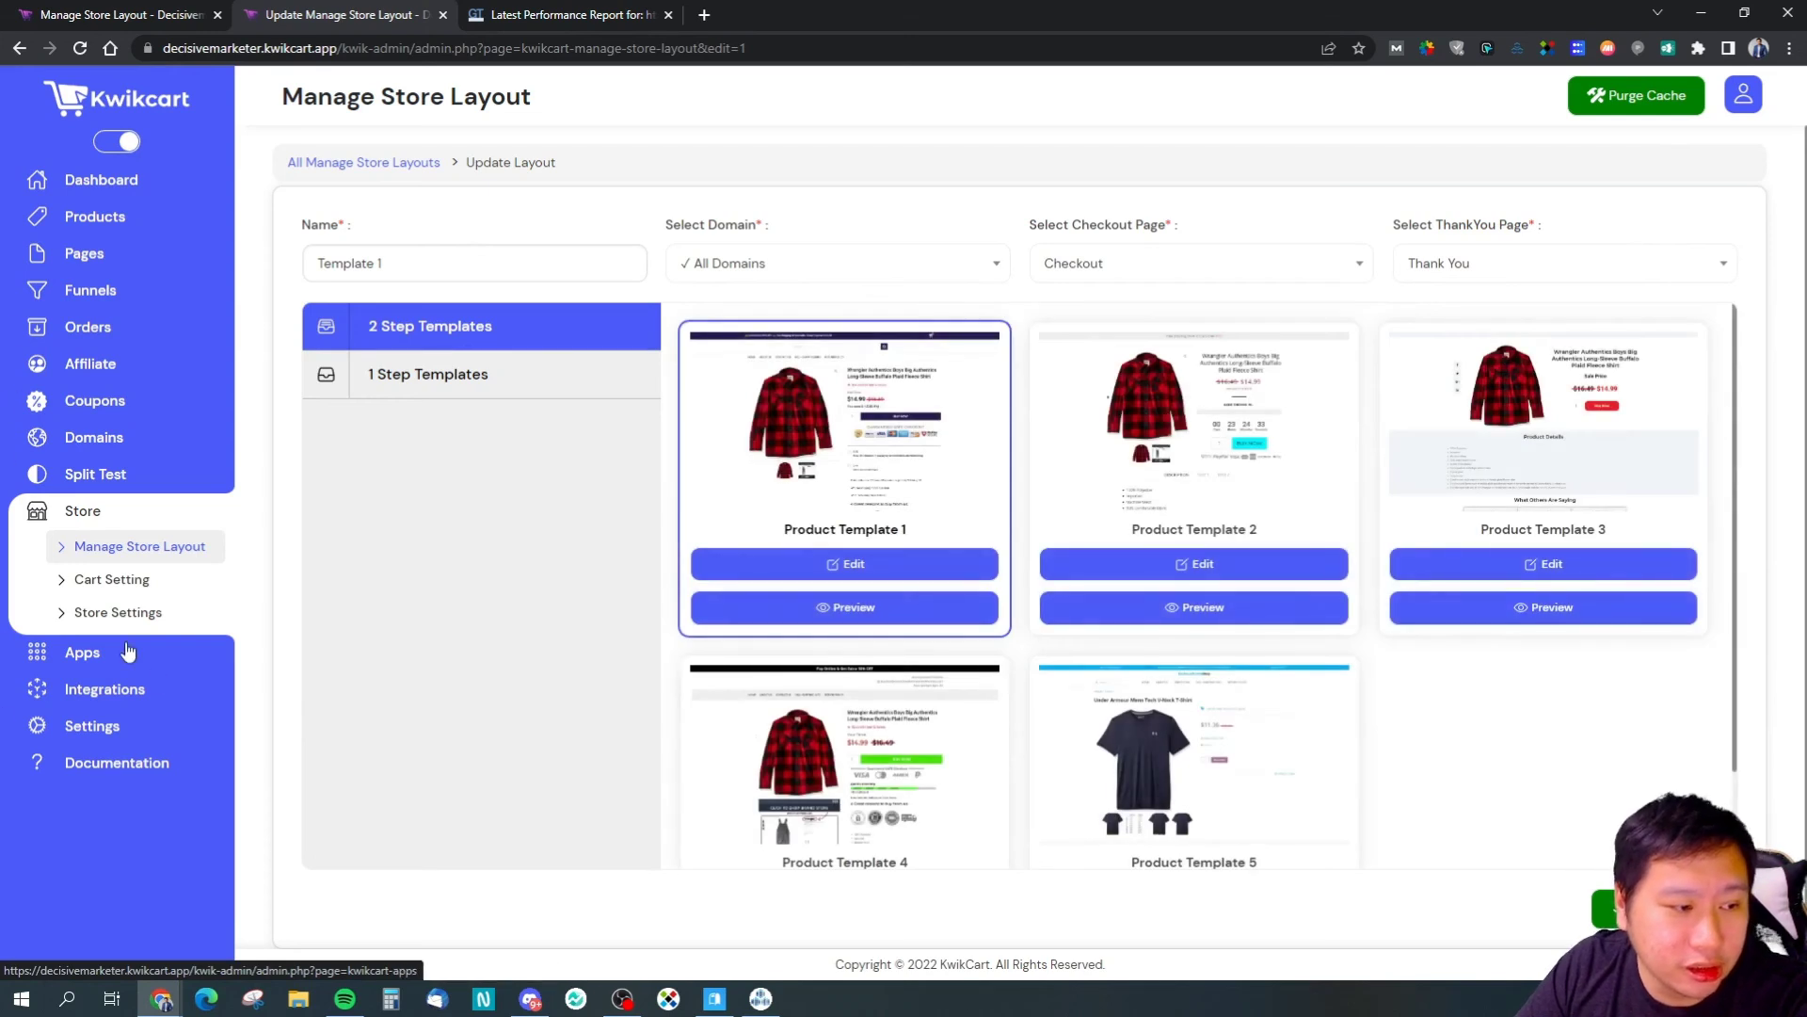